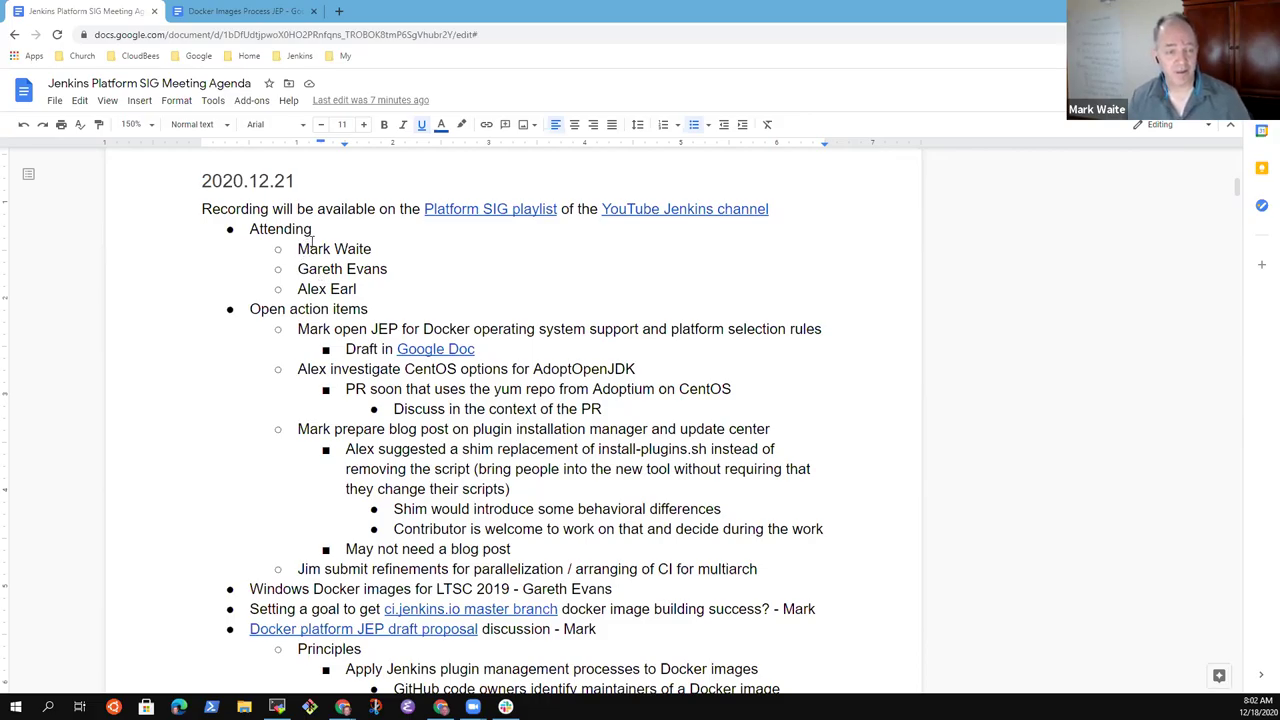
- Review the agenda items one by one: Open action items, Windows Docker images, ci.jenkins.io build success, Docker platform JEP
key(Down)
key(Down)
key(Down)
key(Down)
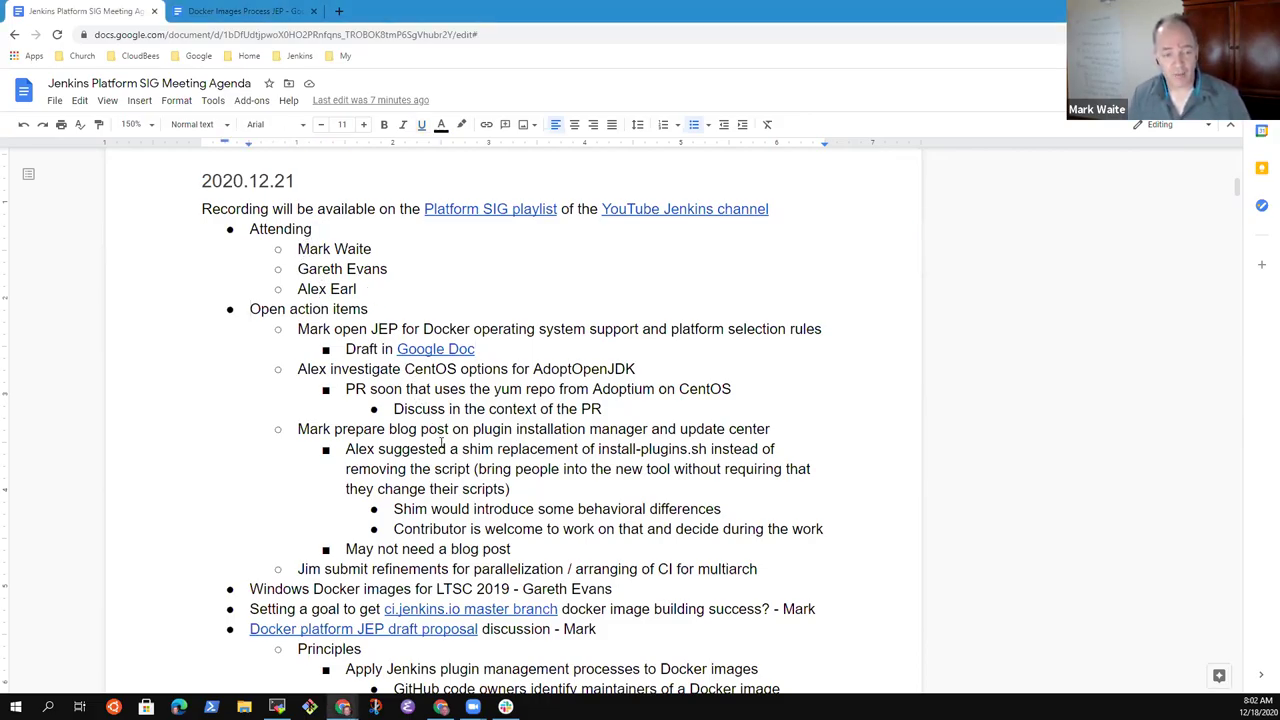
key(Home)
key(shift+End)
key(Down)
key(shift+End)
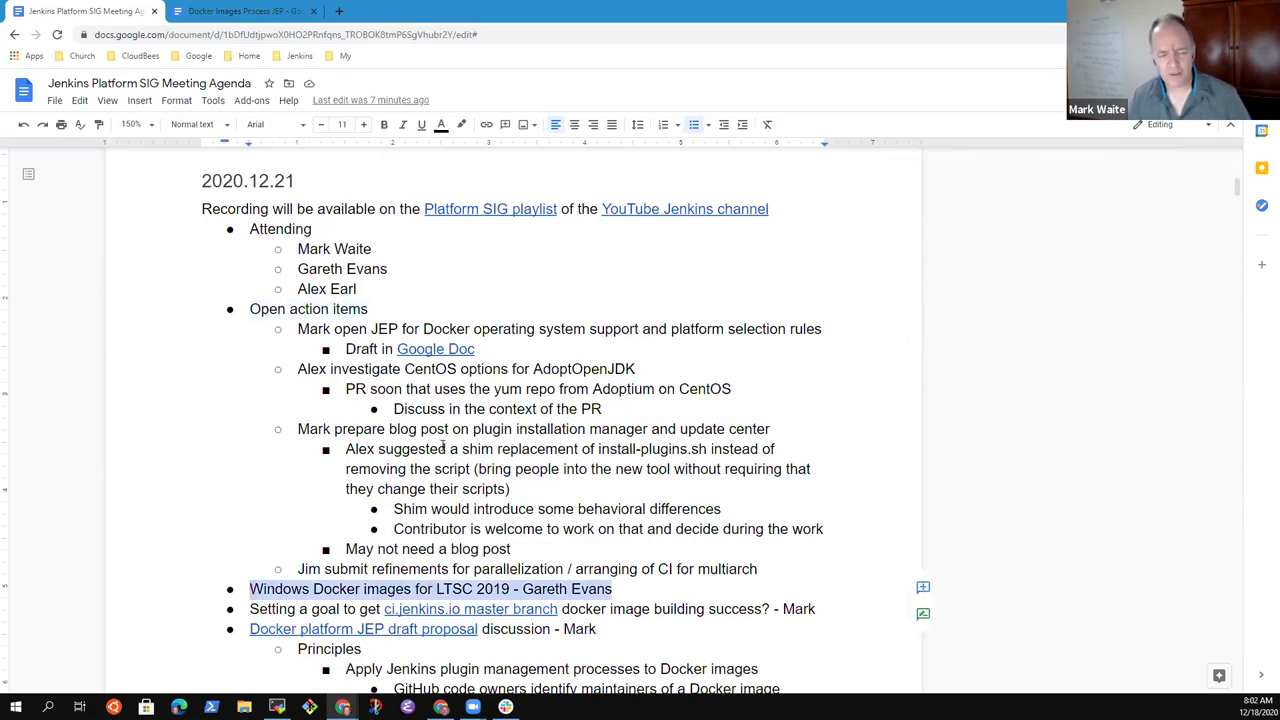
key(Down)
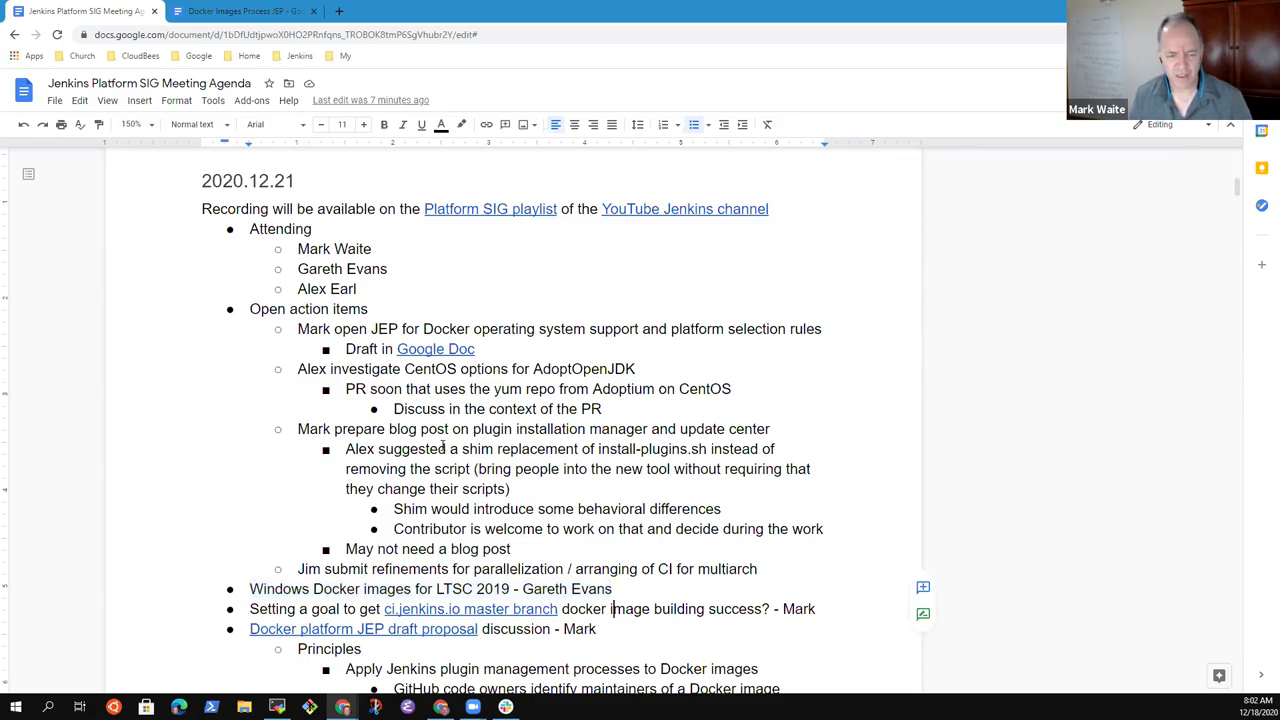
key(Home)
key(shift+End)
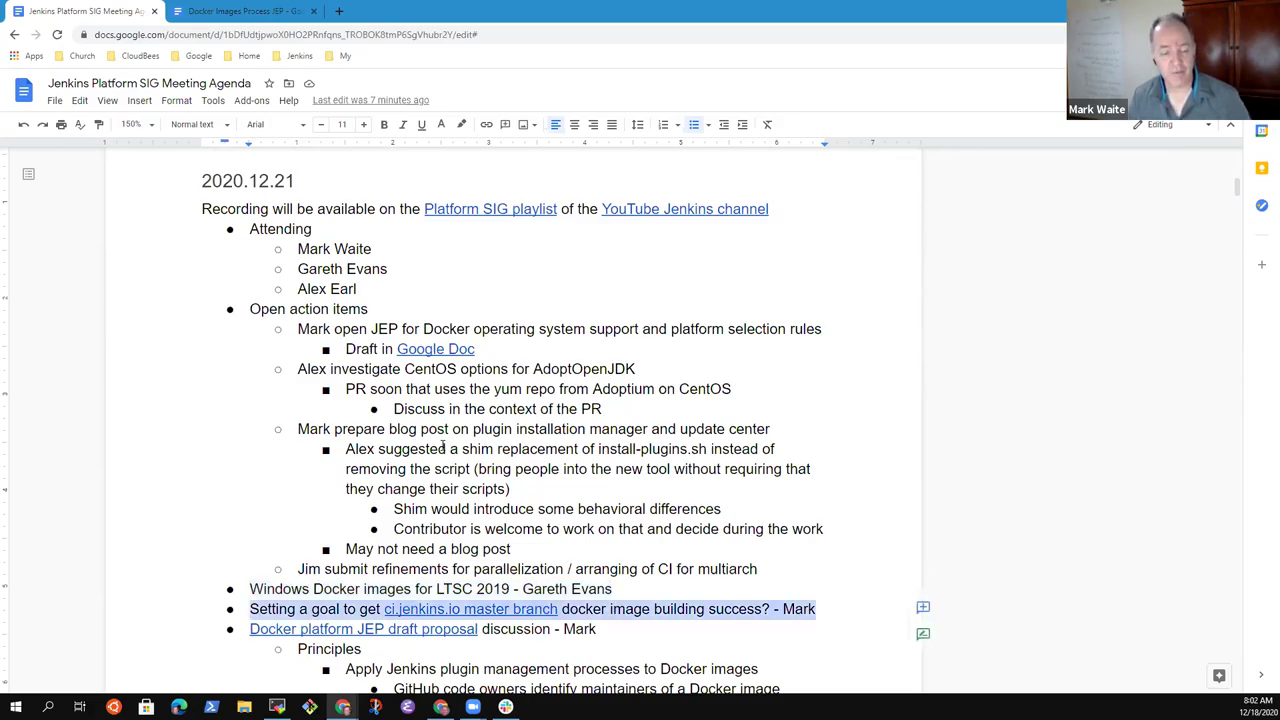
key(Down)
key(Home)
key(shift+End)
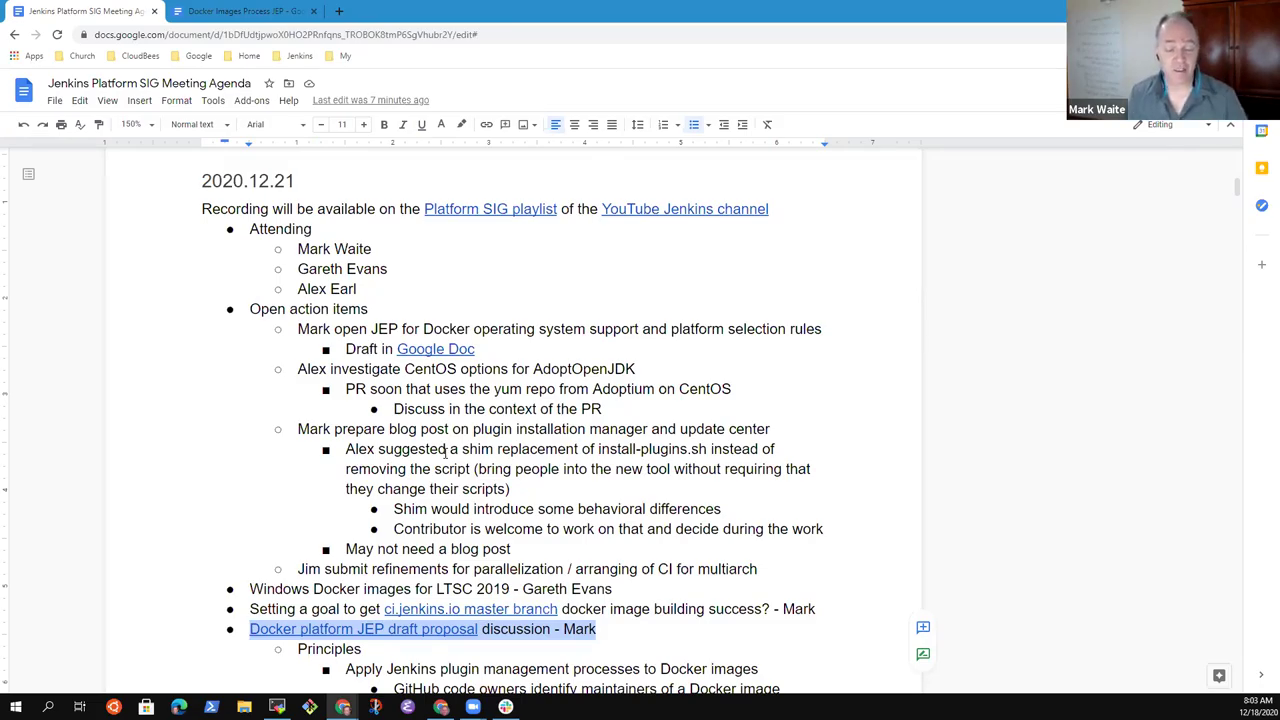
- Add an empty top-level bullet after the Amazon Linux PR 915 line
key(Down)
key(Down)
key(Down)
key(Down)
key(Down)
key(Down)
key(Down)
key(Down)
key(Down)
key(Down)
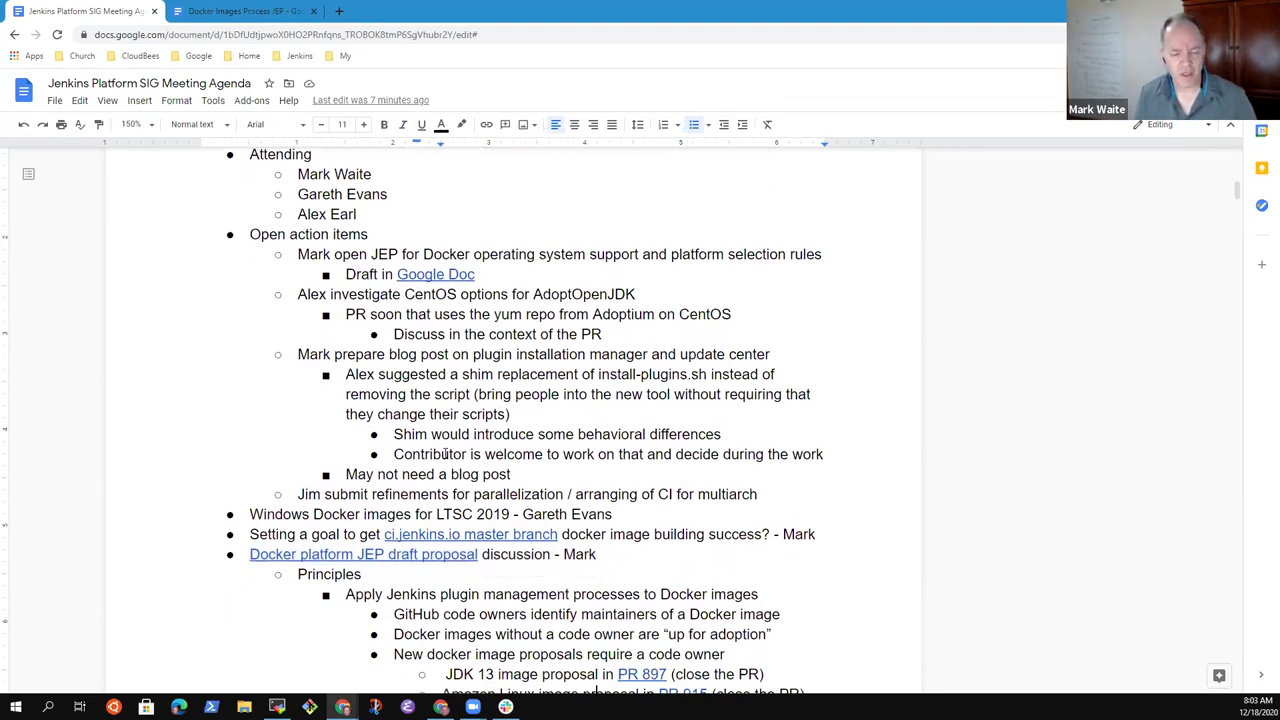
key(Up)
key(Up)
key(Up)
key(Up)
key(Down)
key(Return)
key(shift+Tab)
key(shift+Tab)
key(shift+Tab)
key(shift+Tab)
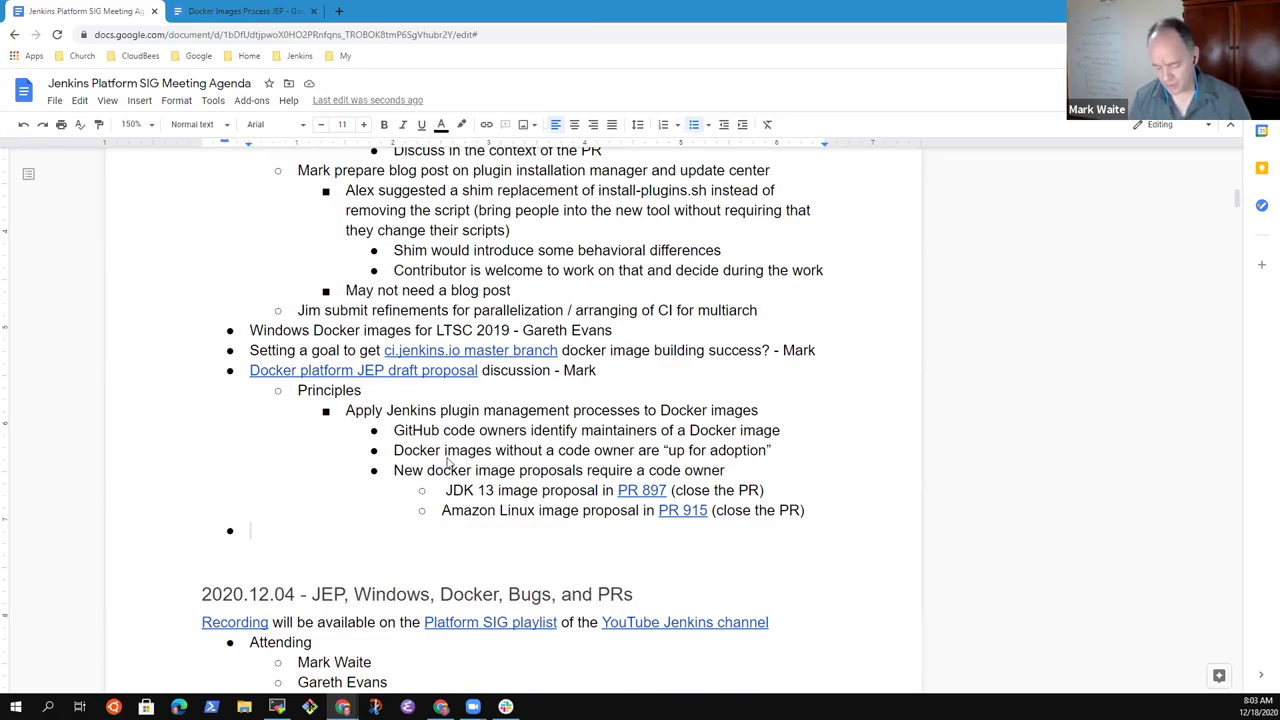
- Enter the agenda item 'New ARM servers at Amazon' followed by the presenter's name
text(ARM)
key(BackSpace)
key(BackSpace)
key(BackSpace)
key(BackSpace)
text(New ARM images)
key(ctrl+BackSpace)
text(servers at Amazon)
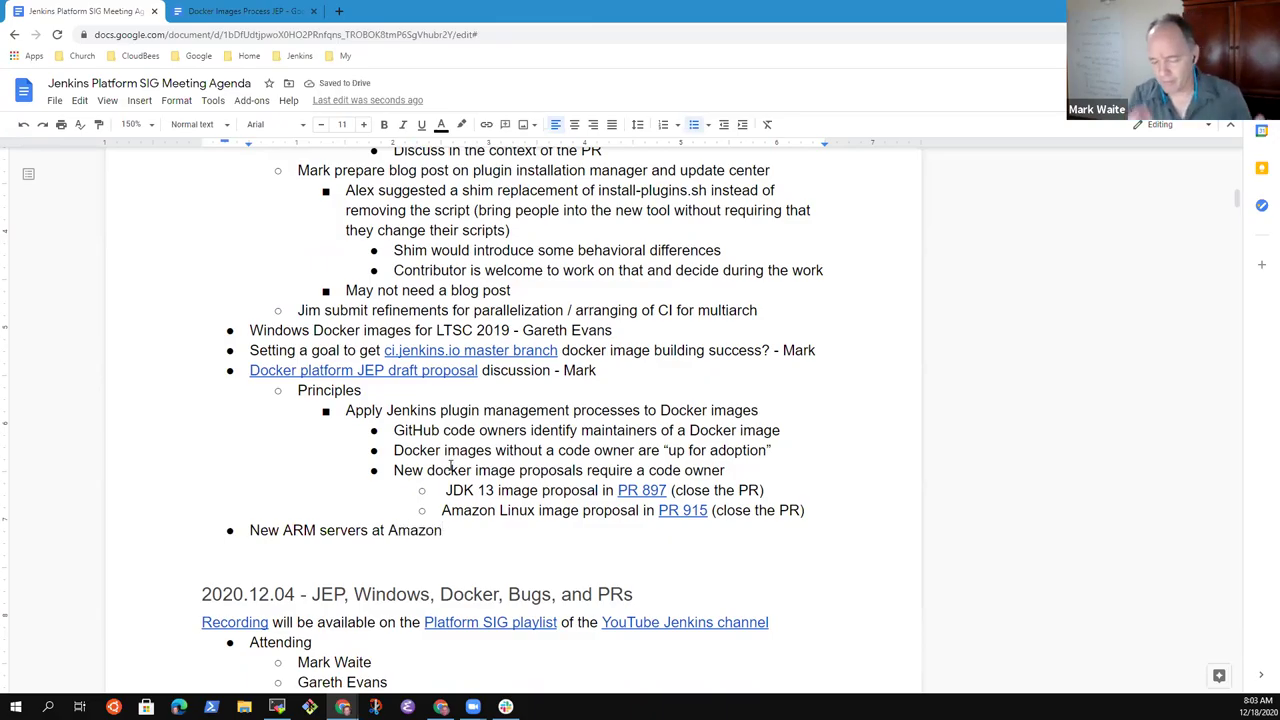
text( - Mark)
key(BackSpace)
key(BackSpace)
key(BackSpace)
key(BackSpace)
text(Mark)
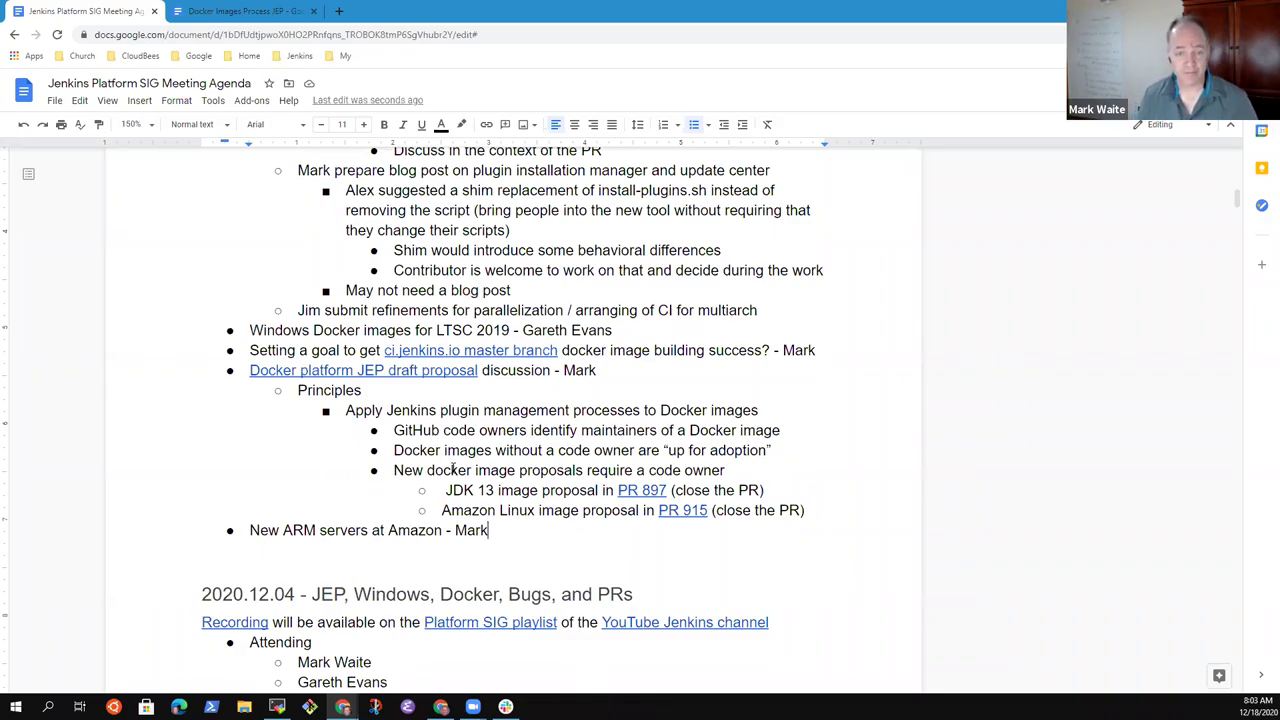
scroll(453, 469, up, 1)
scroll(453, 469, up, 1)
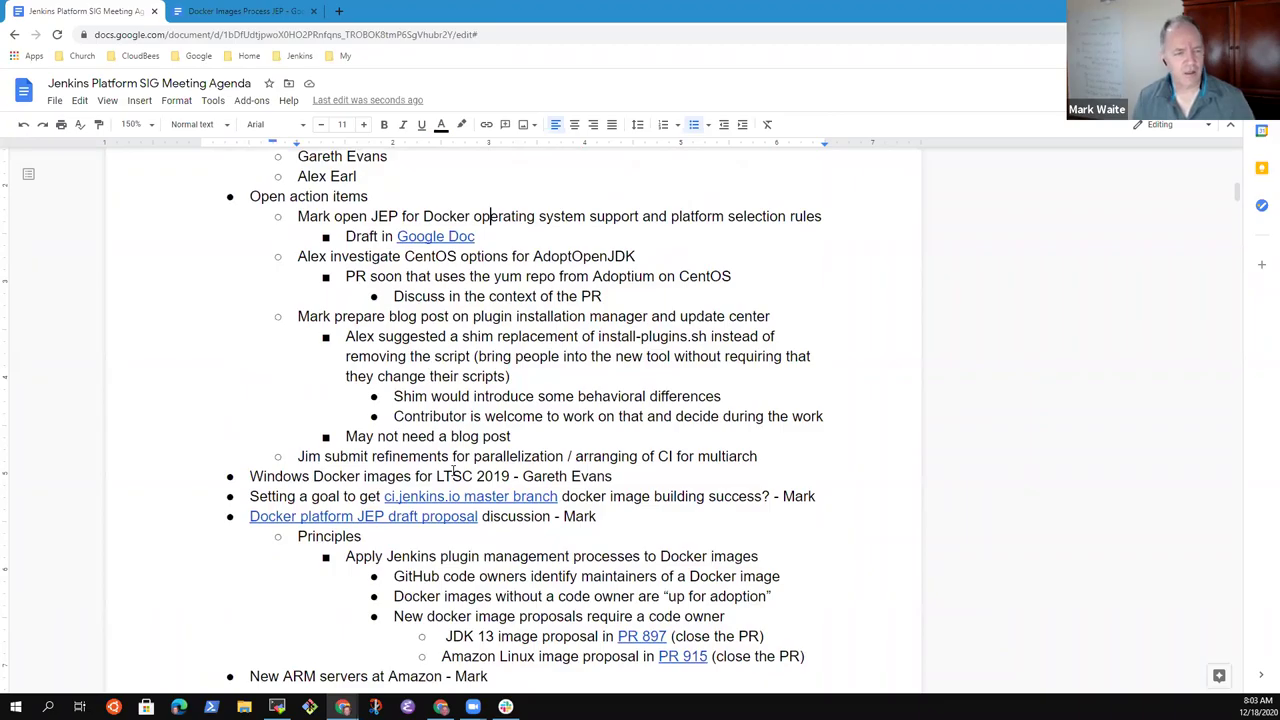
key(shift+End)
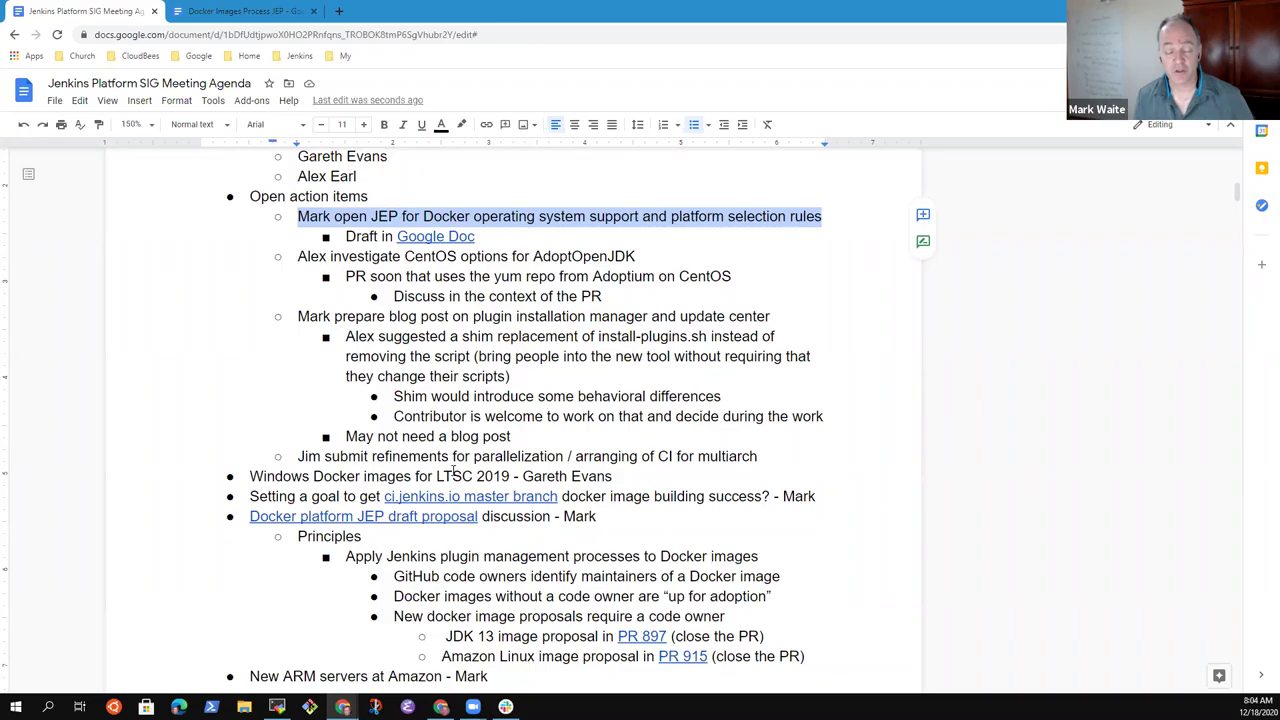
key(Down)
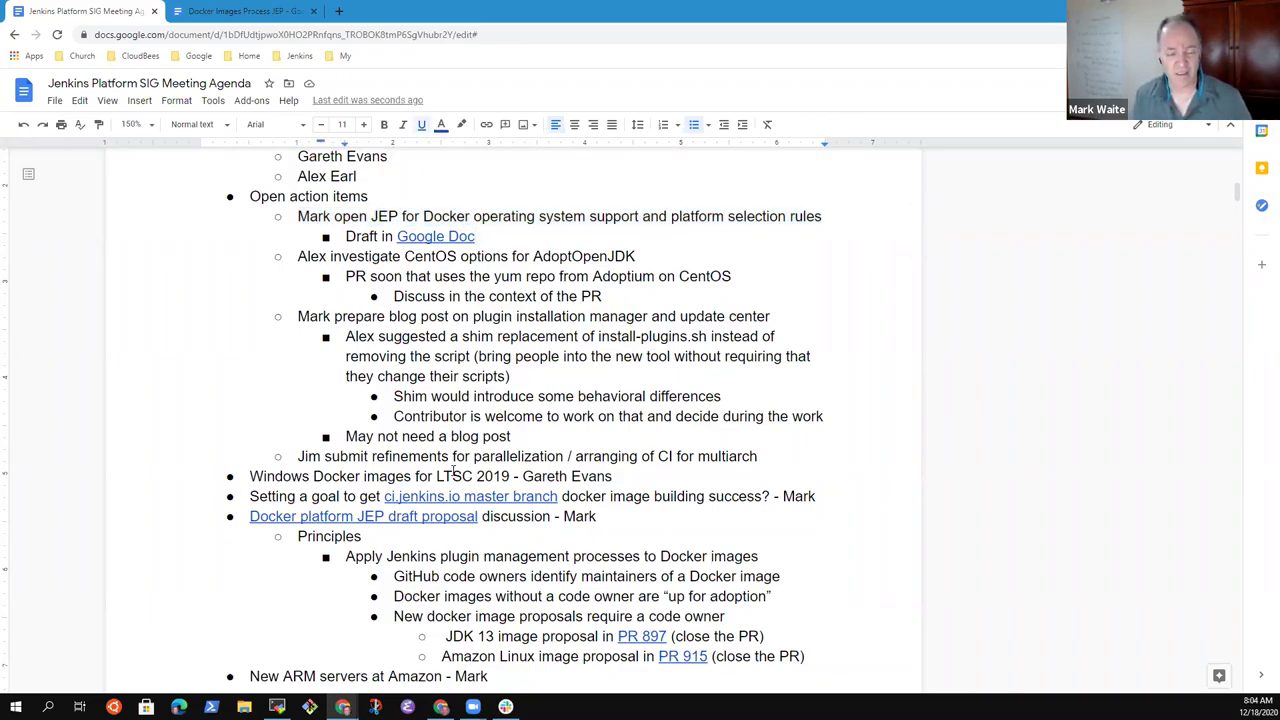
key(Down)
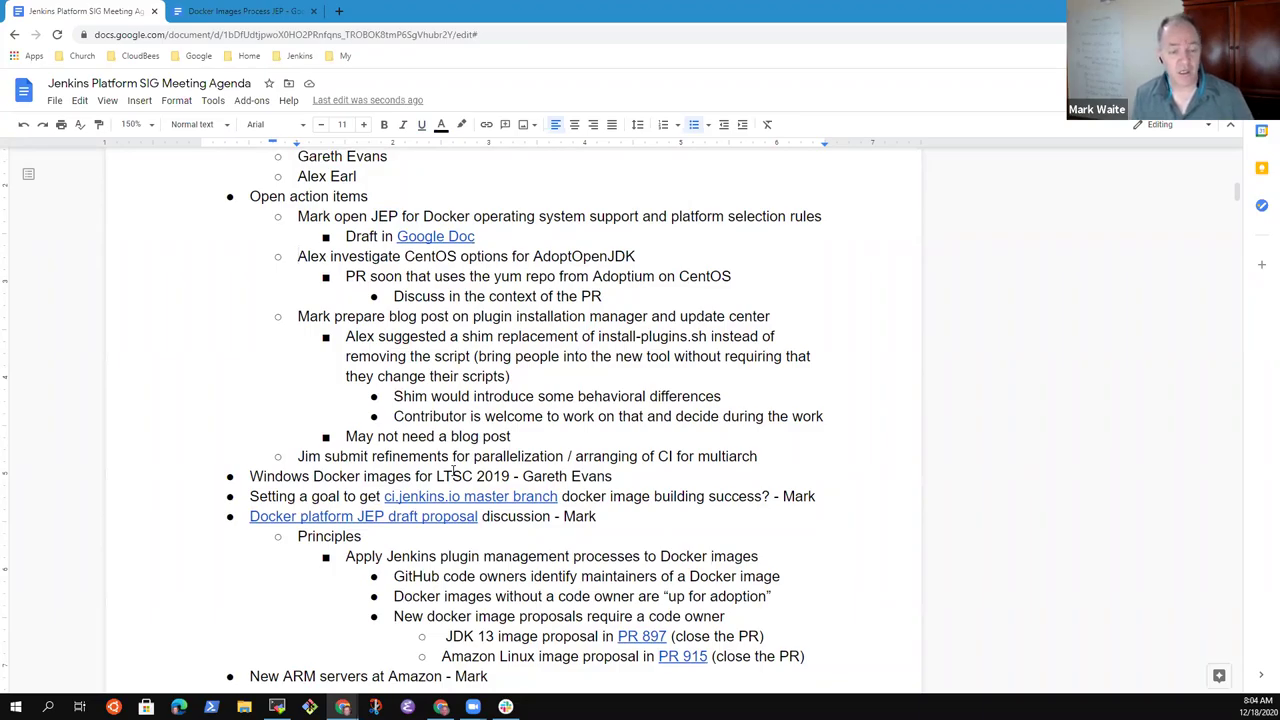
key(shift+End)
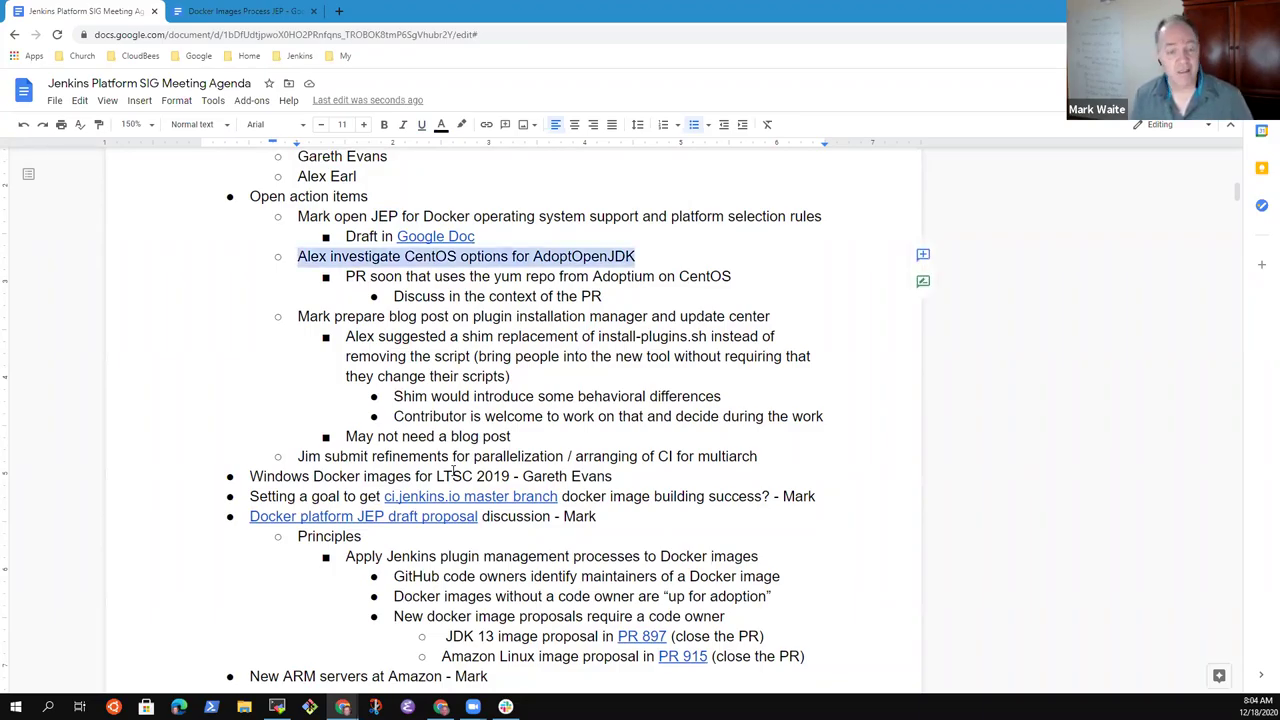
key(Down)
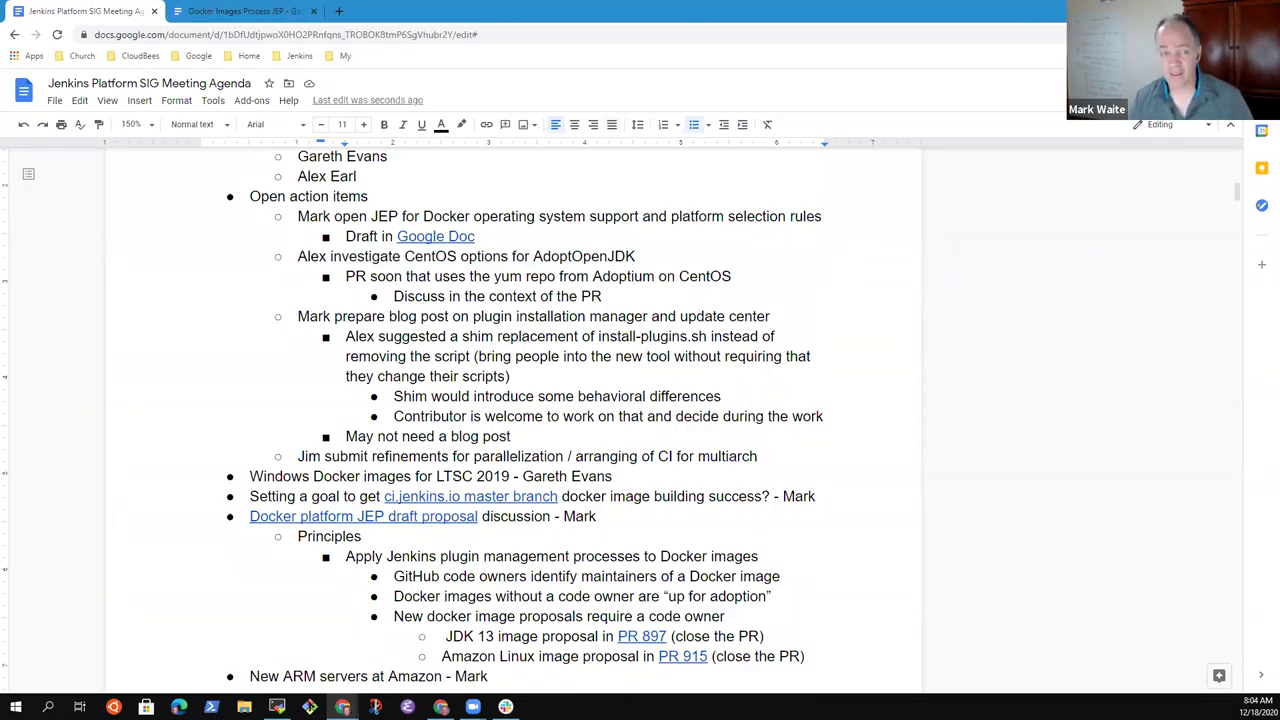
- Open jenkinsci/docker pull request #1055 'CentOS - Use Adoptium JDK' and copy its URL
click(341, 12)
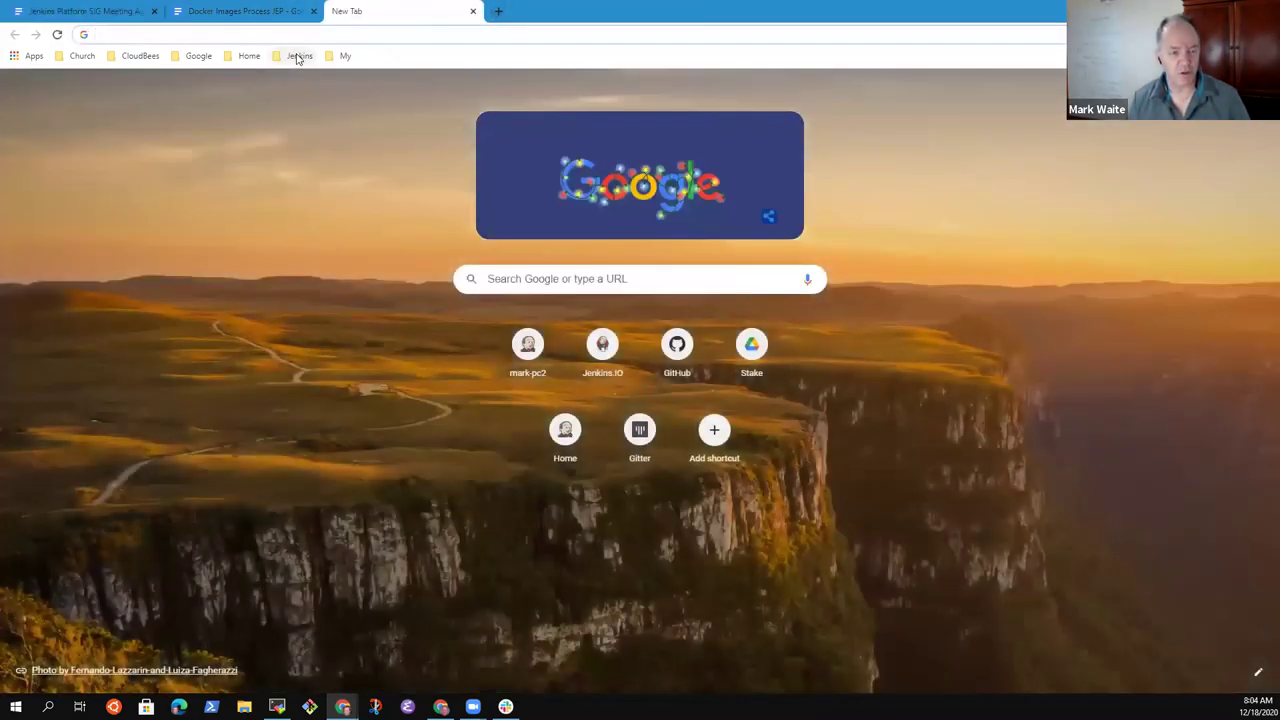
click(298, 56)
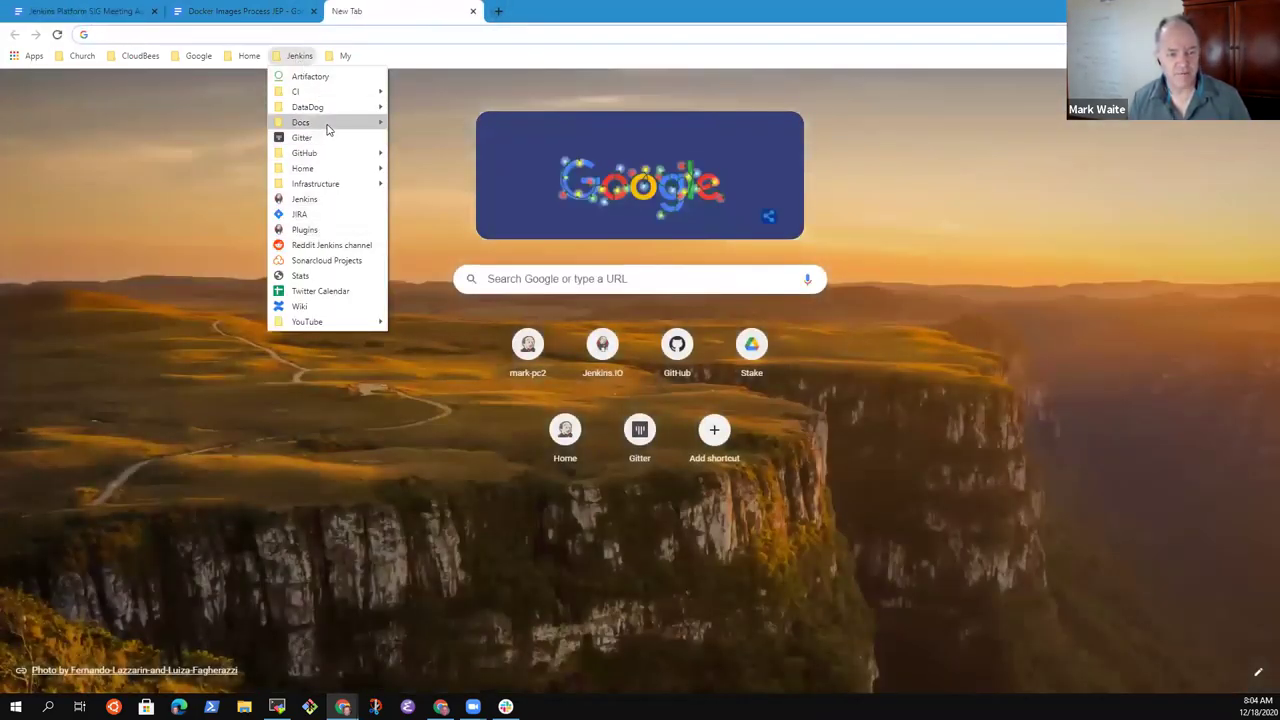
mouse_move(335, 152)
click(422, 168)
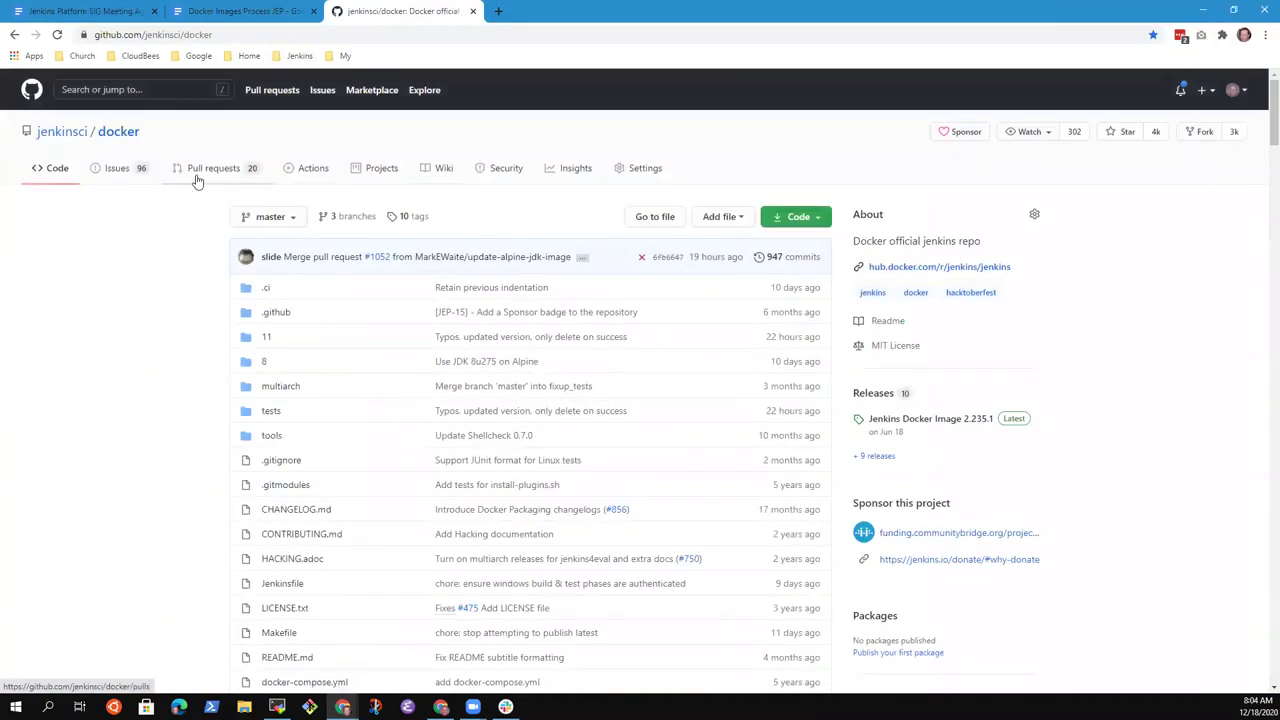
click(198, 170)
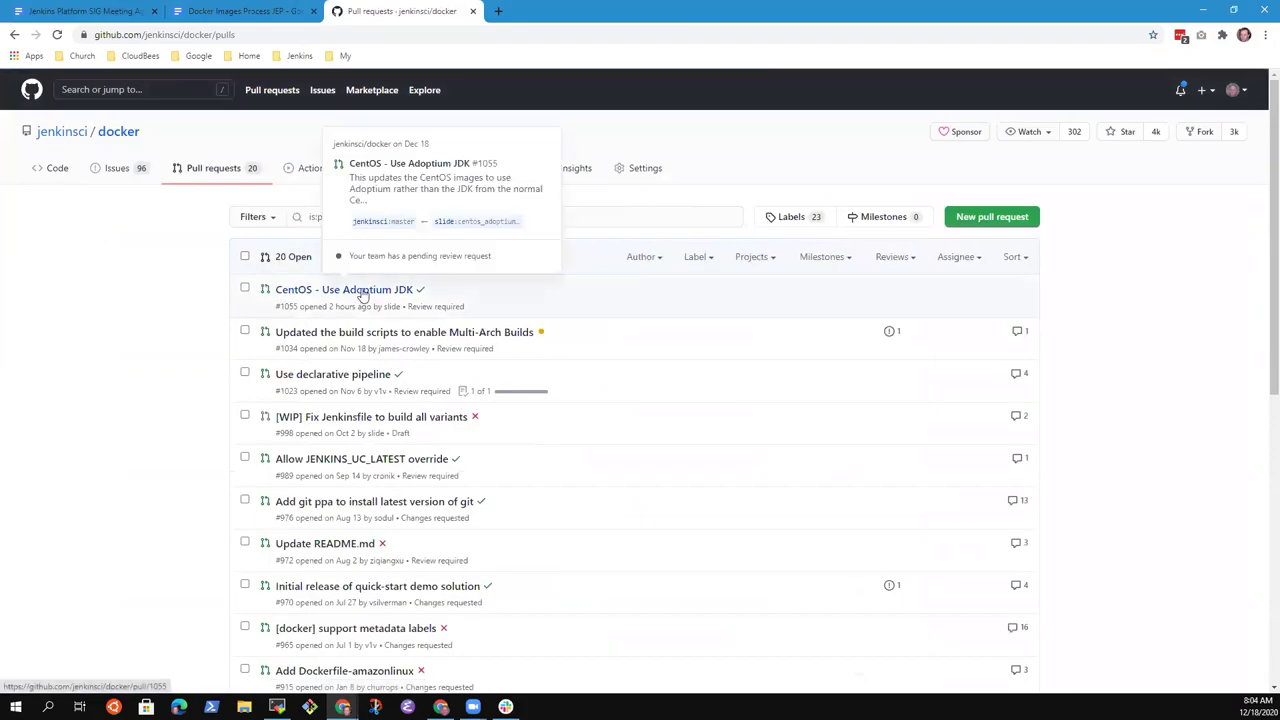
click(362, 290)
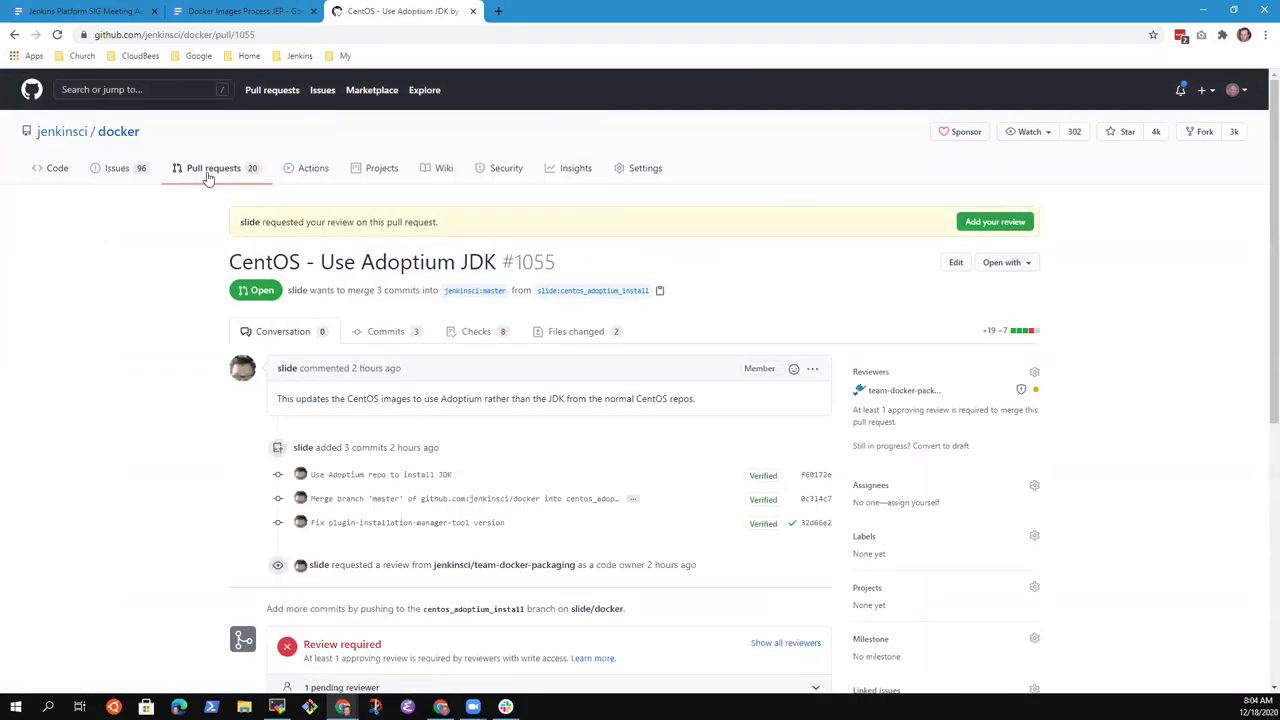
click(281, 34)
key(ctrl+c)
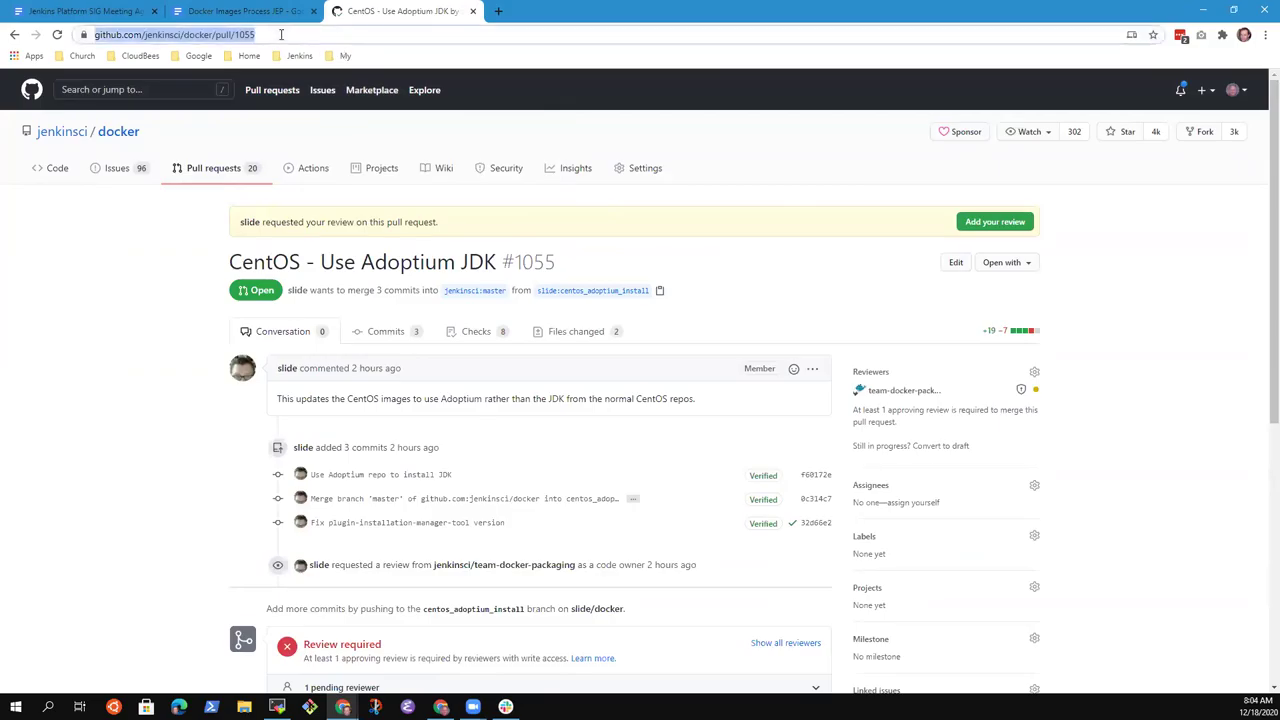
click(245, 11)
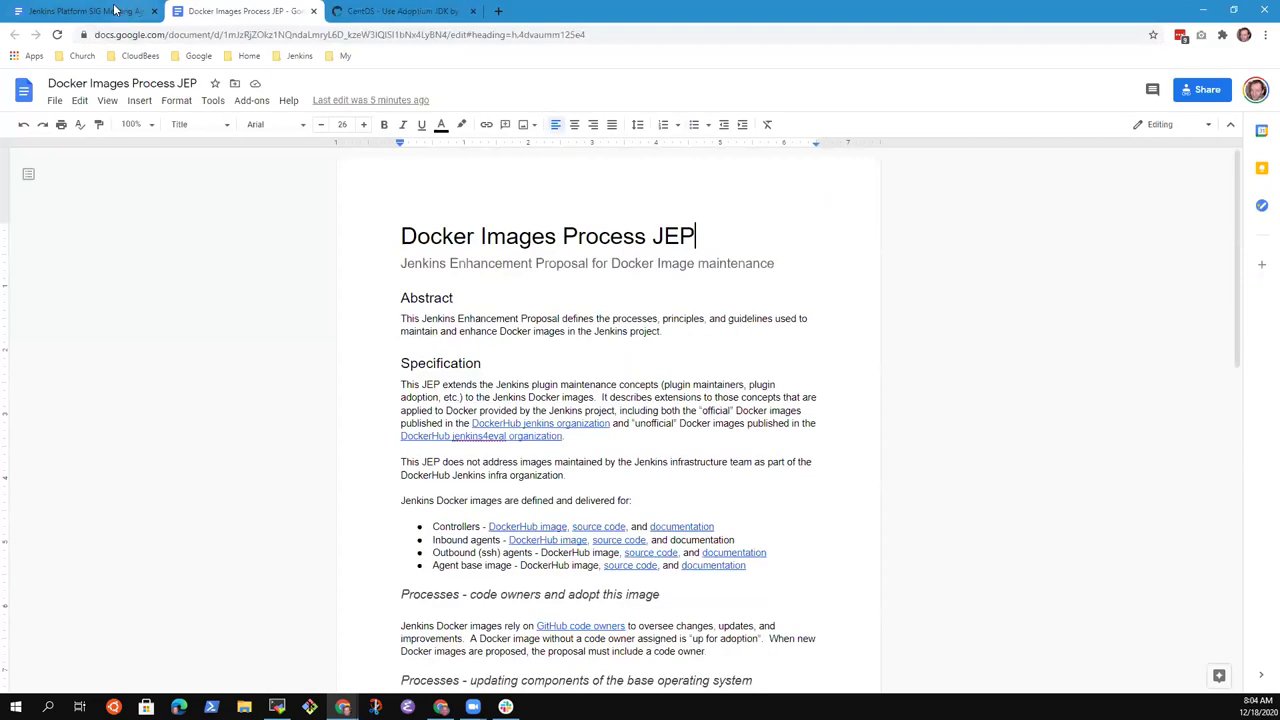
- Link the word 'PR' on the Adoptium line to PR #1055 and delete the word 'soon'
click(95, 10)
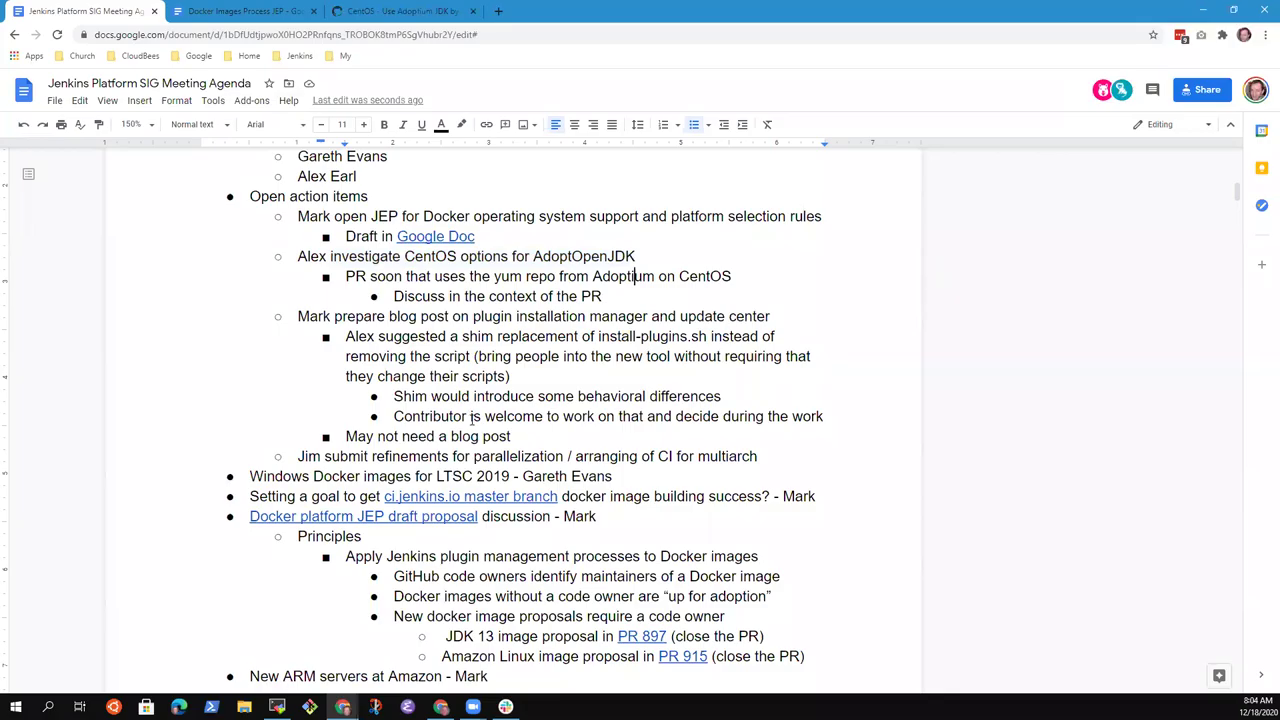
key(Down)
key(Home)
key(ctrl+Right)
key(ctrl+shift+Right)
key(ctrl+k)
key(ctrl+v)
key(Return)
key(ctrl+shift+Right)
key(Delete)
key(End)
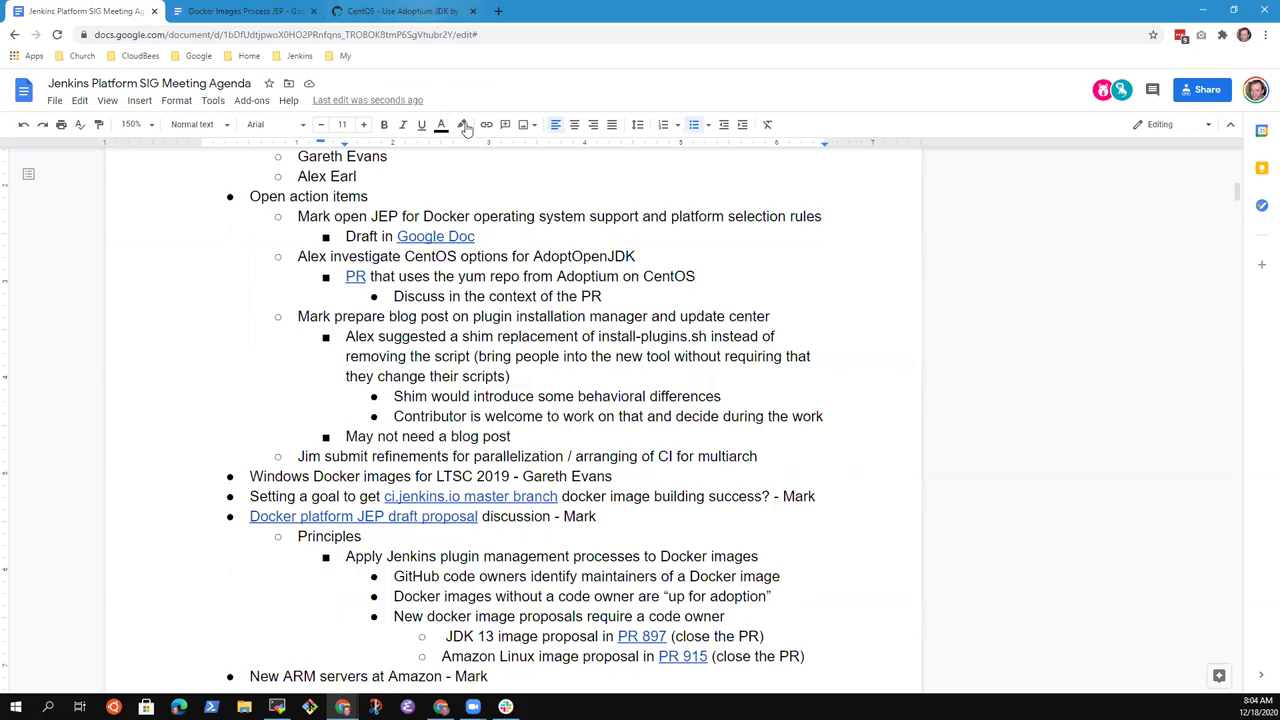
- Add the sub-bullet 'Adopt JDK needed freetype and fontconfig libraries' below the PR line
click(671, 277)
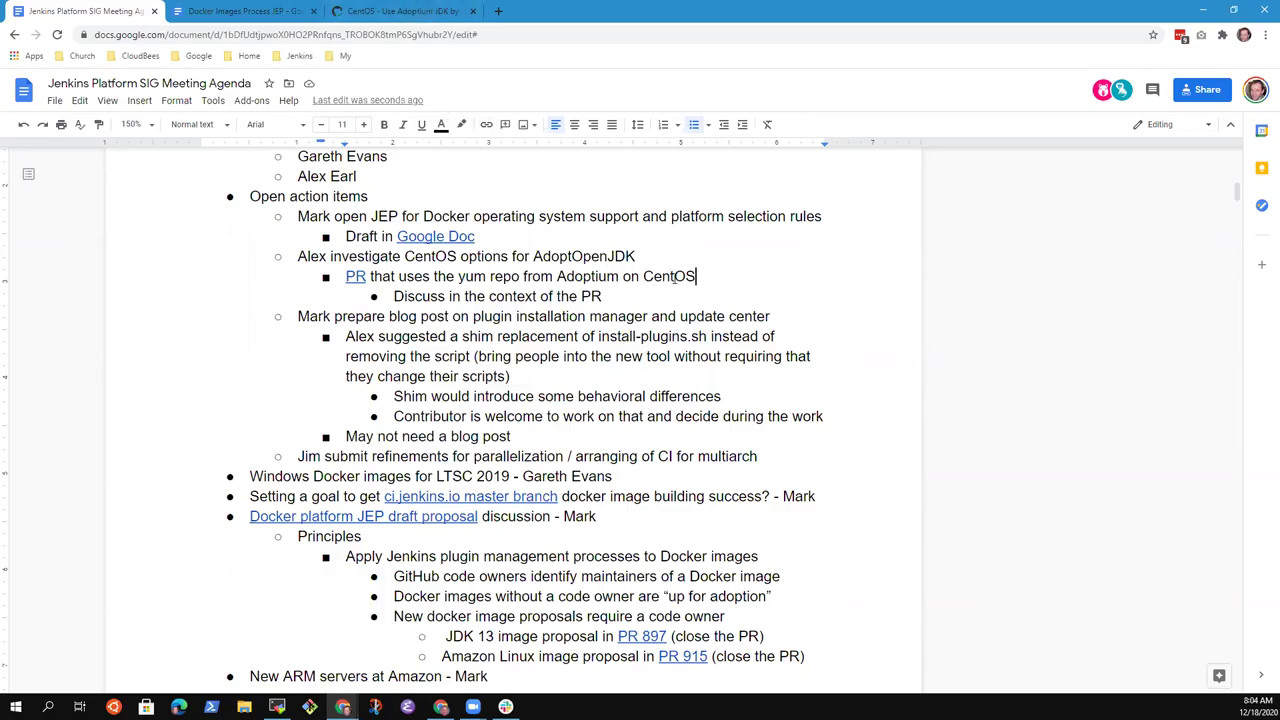
key(Return)
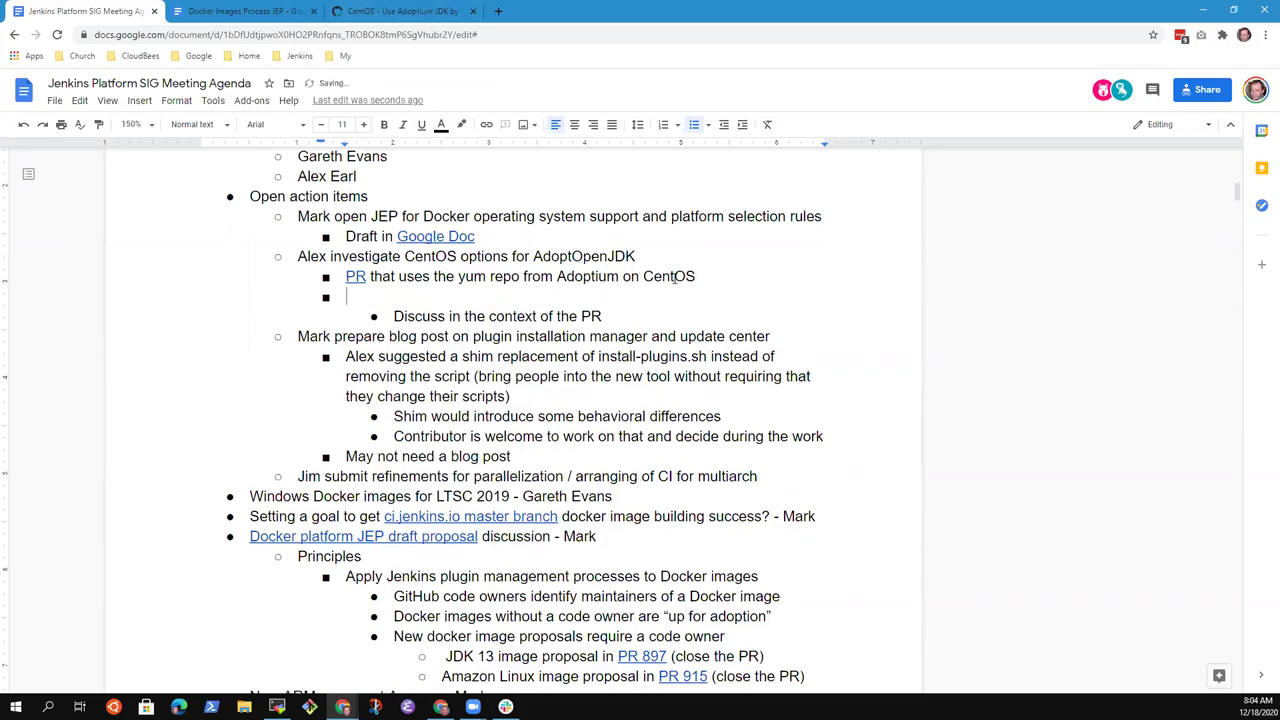
key(Tab)
text(Adopy)
key(BackSpace)
text(t JDK needed freetype and )
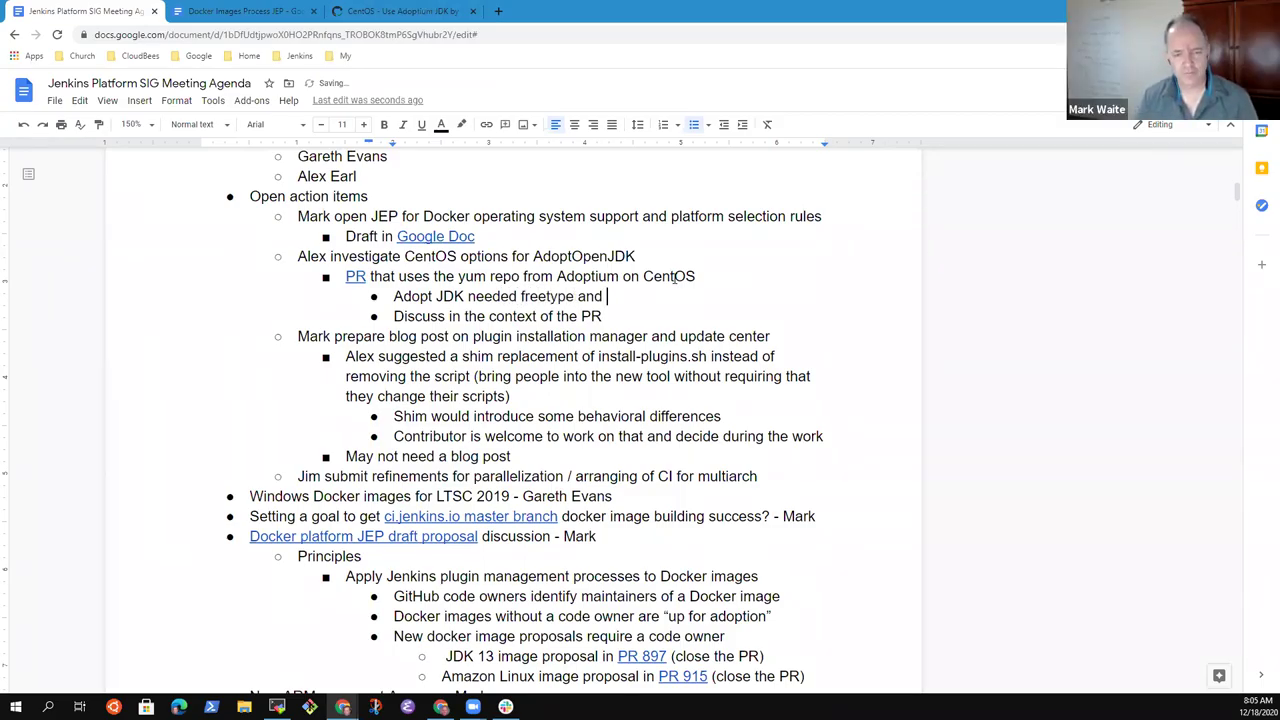
text(font)
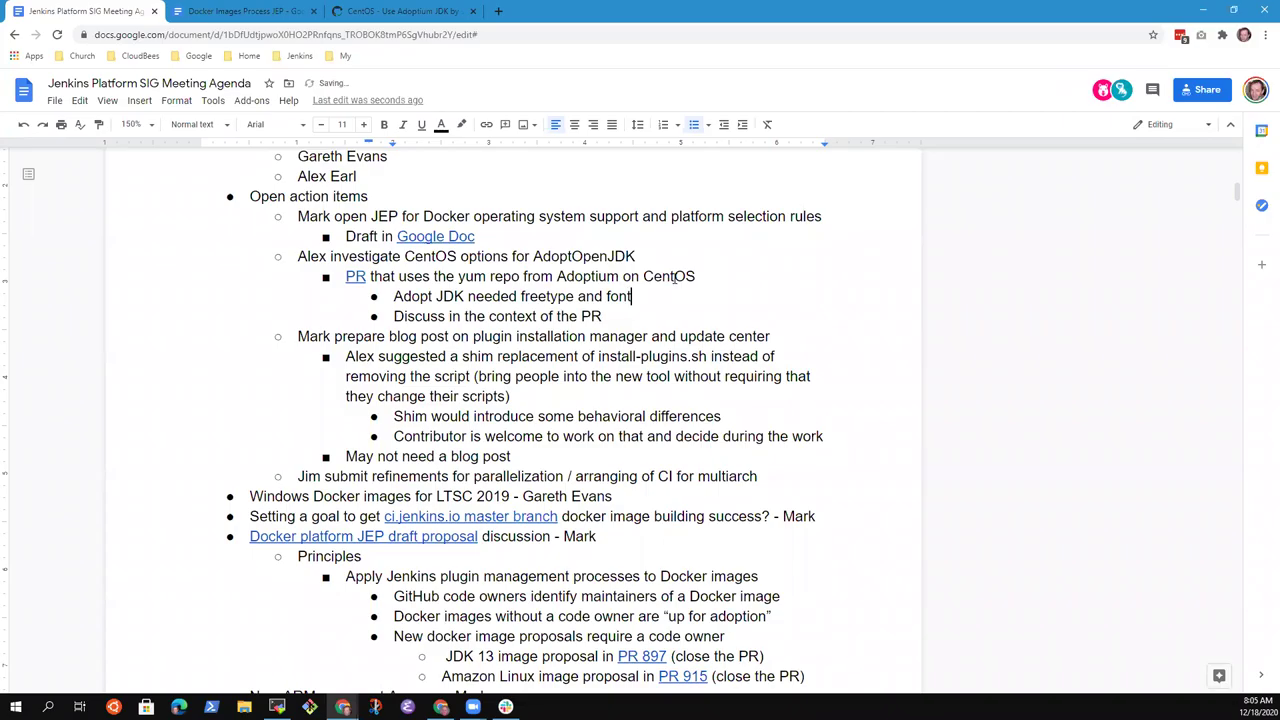
text(config libraries)
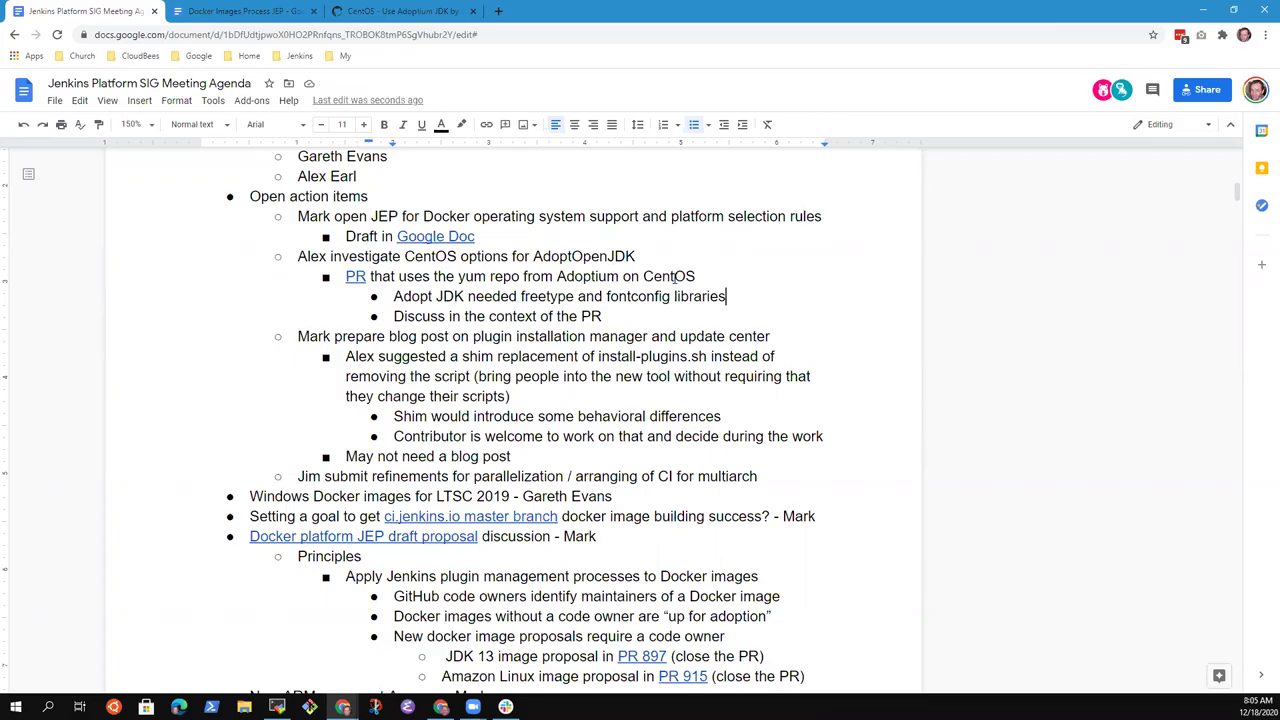
- Link the final 'PR' on the Discuss line to the pull request URL
key(Down)
key(ctrl+shift+Left)
key(ctrl+k)
key(ctrl+v)
key(Return)
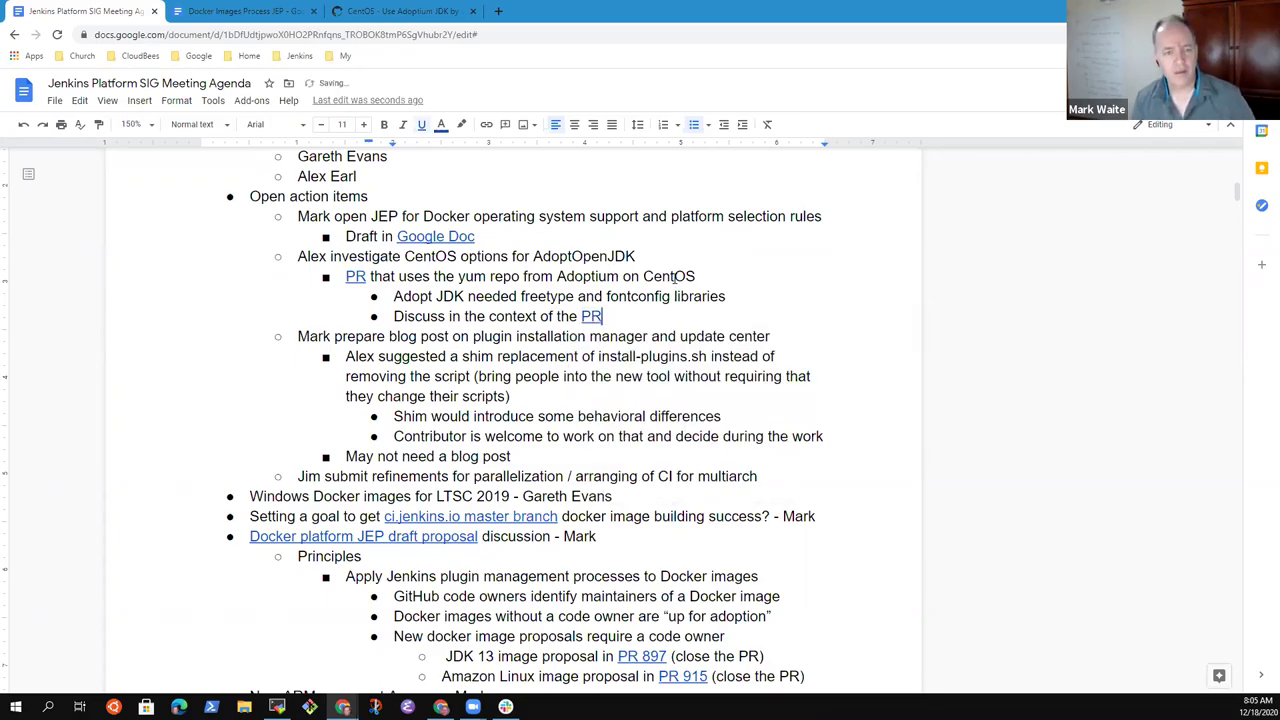
- Scroll to the 2020.12.21 section's Open action items
click(390, 157)
key(shift+Up)
key(shift+Up)
key(shift+Up)
key(shift+Up)
key(shift+Up)
key(shift+Up)
key(shift+Up)
key(shift+Up)
key(shift+Up)
key(shift+Up)
key(shift+Up)
key(shift+Up)
key(shift+Up)
key(shift+Up)
key(Down)
key(Down)
key(Down)
key(Down)
key(Down)
key(Down)
key(Down)
key(Down)
key(Down)
key(Down)
key(Down)
key(Down)
key(Down)
scroll(508, 520, down, 2)
scroll(511, 441, down, 2)
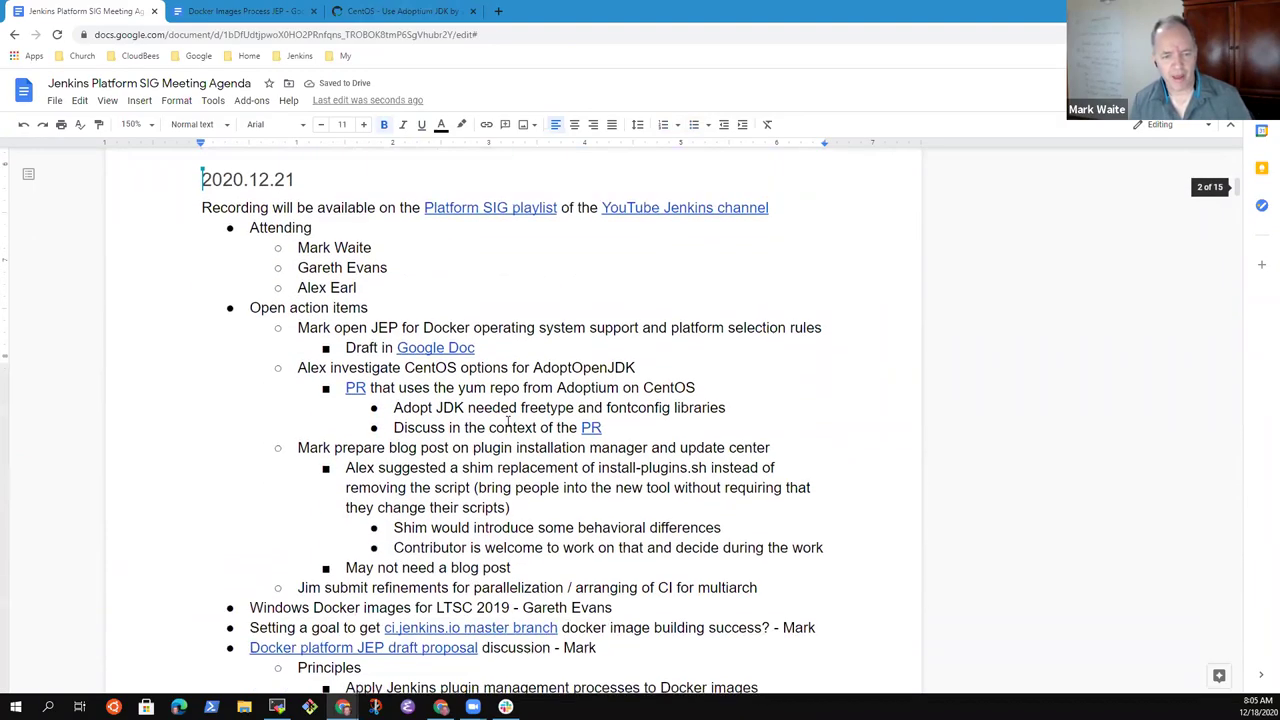
scroll(466, 378, down, 3)
scroll(546, 311, up, 1)
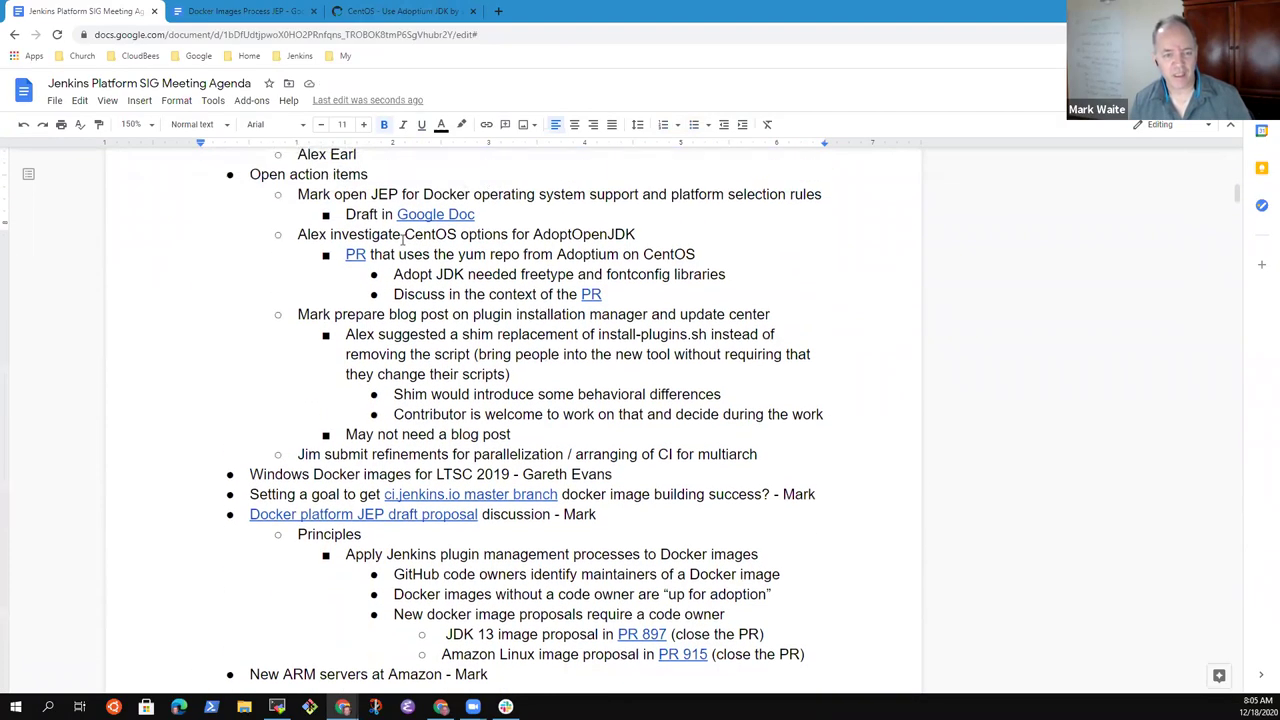
- Show PR #1055's Files changed diff and highlight the gpgkey and baseurl URLs
click(400, 11)
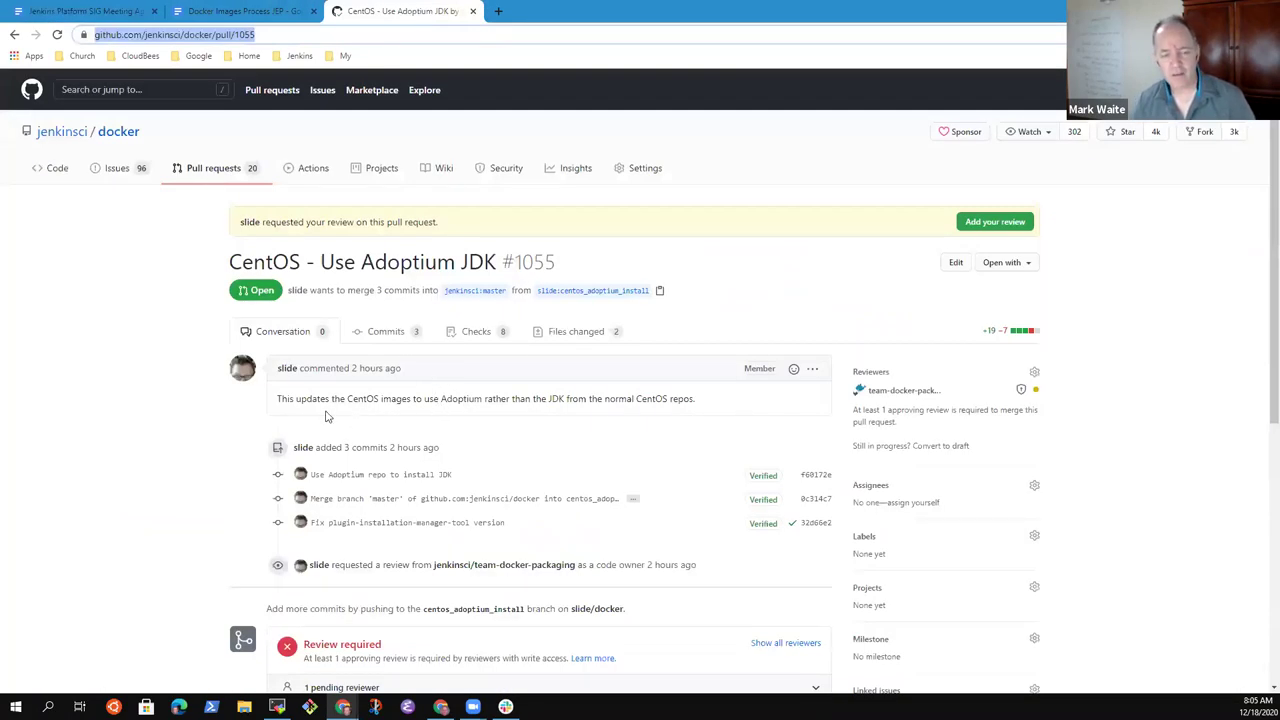
scroll(466, 457, down, 4)
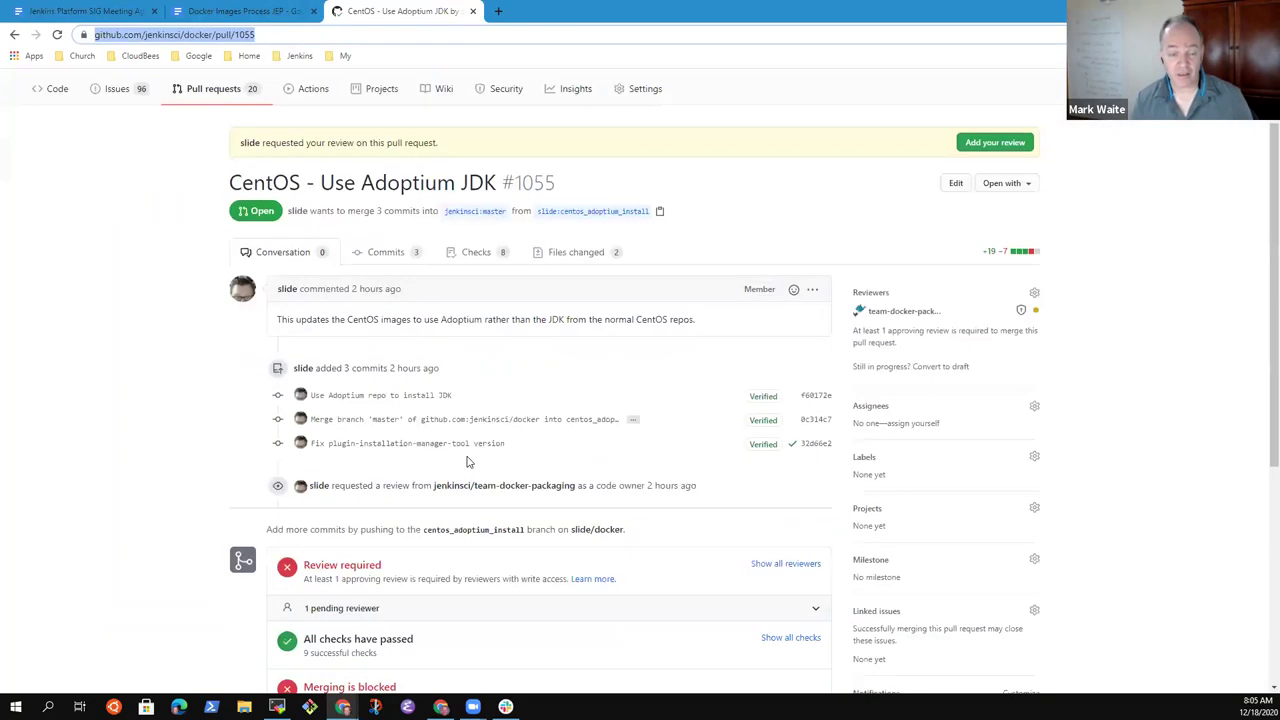
scroll(443, 337, up, 2)
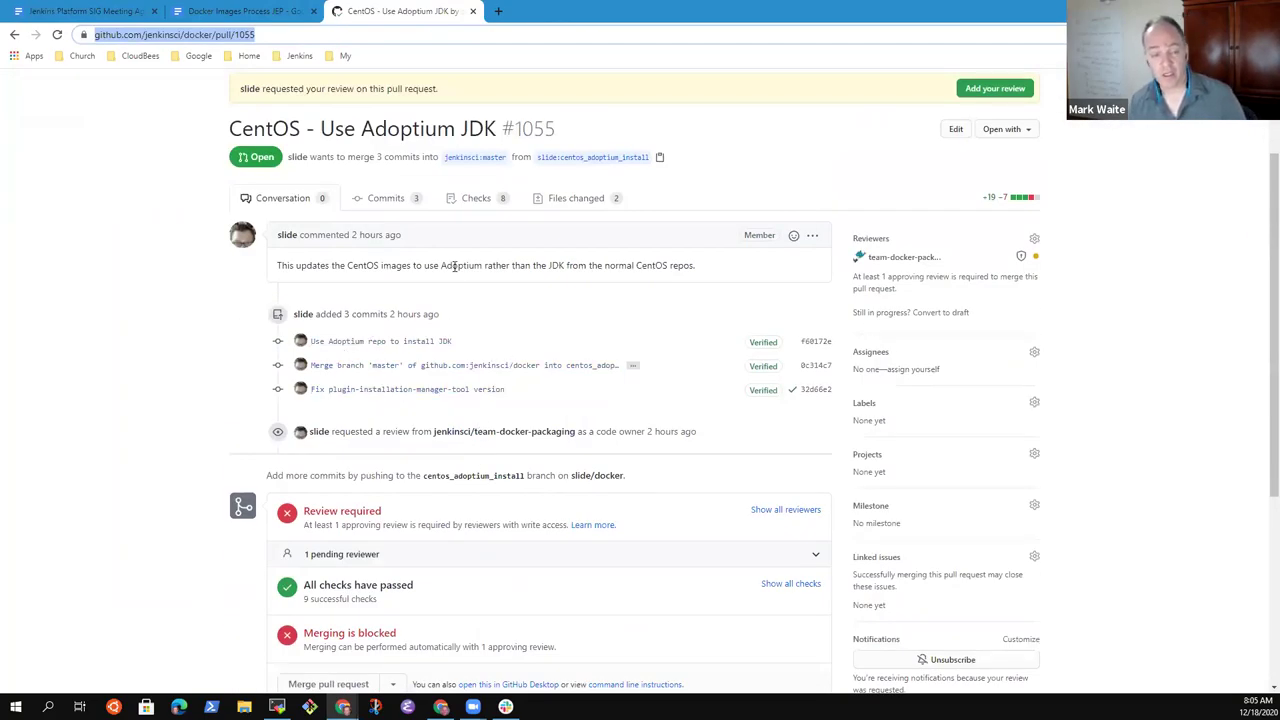
click(578, 201)
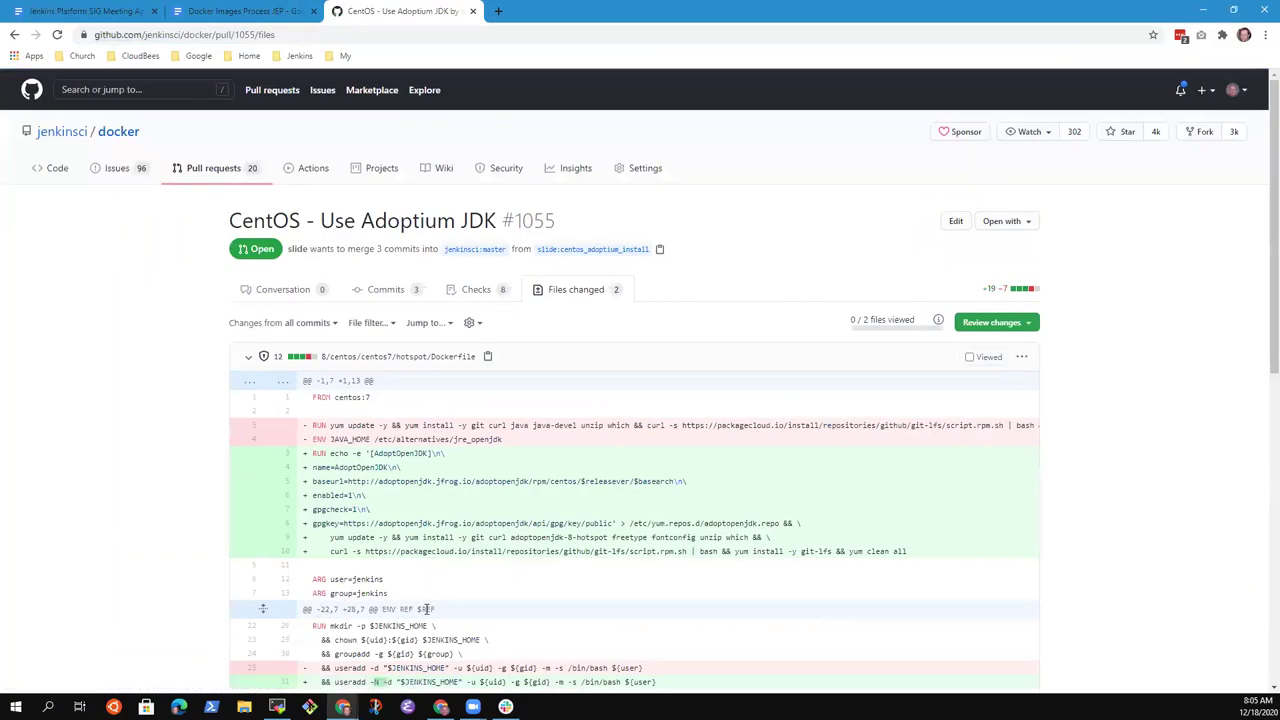
scroll(434, 600, down, 1)
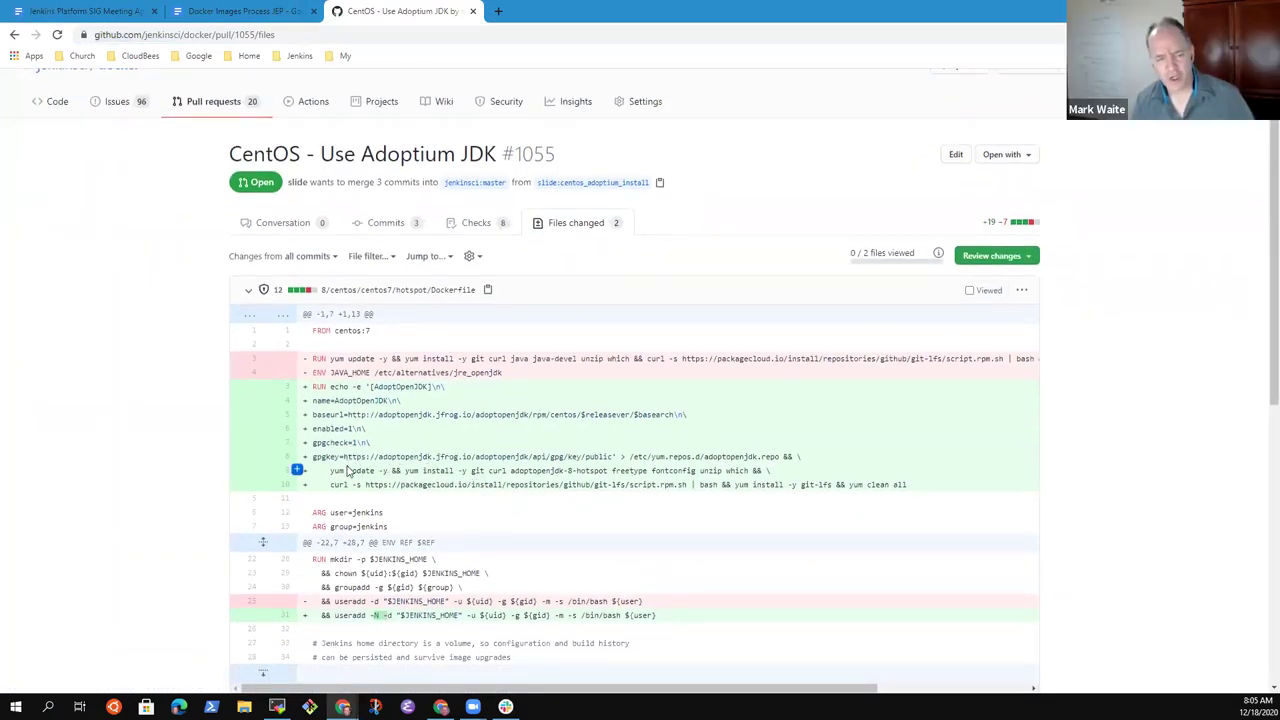
drag(344, 456, 612, 454)
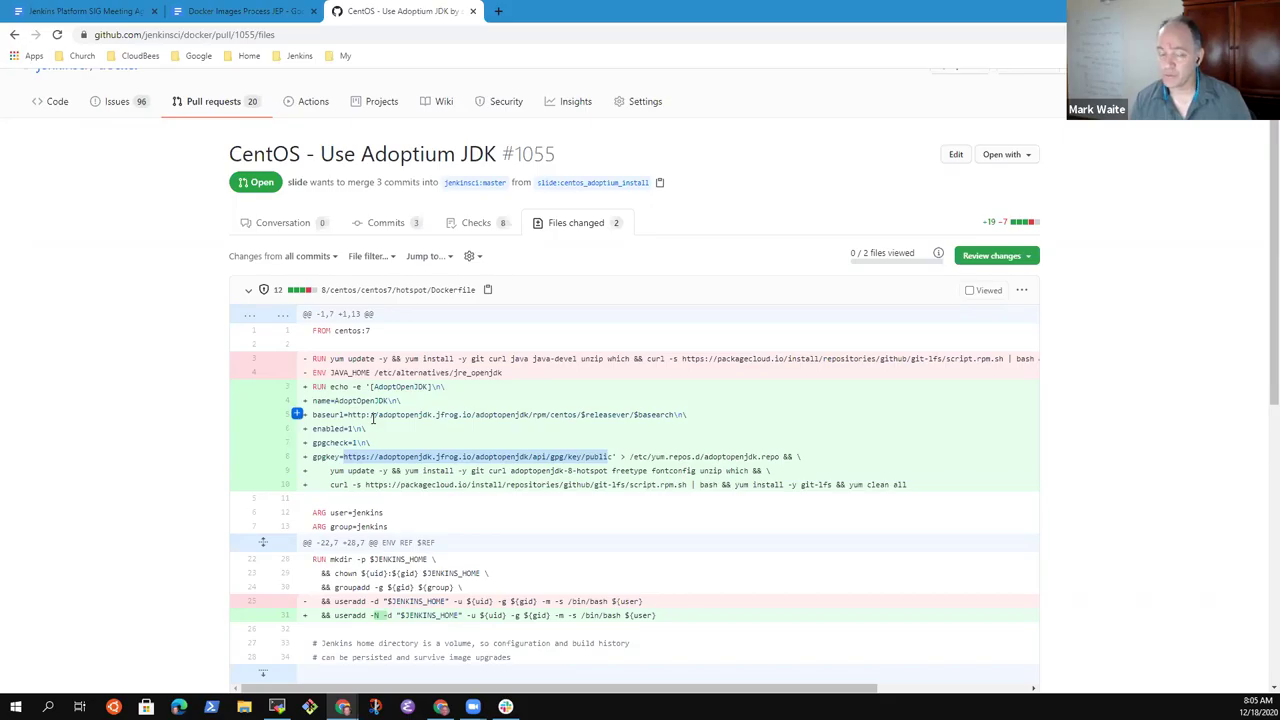
drag(346, 414, 655, 418)
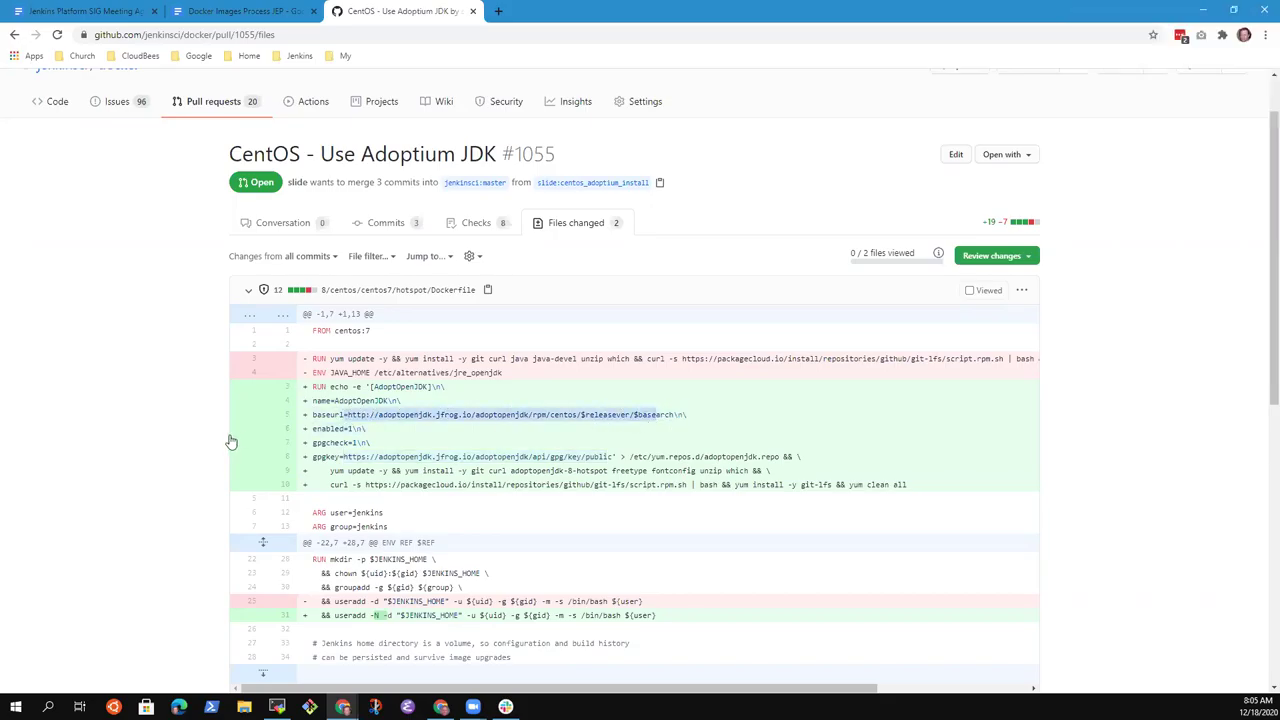
- Put the cursor at the end of the Meeting Agenda's 'Discuss in the context of the PR' line
click(263, 8)
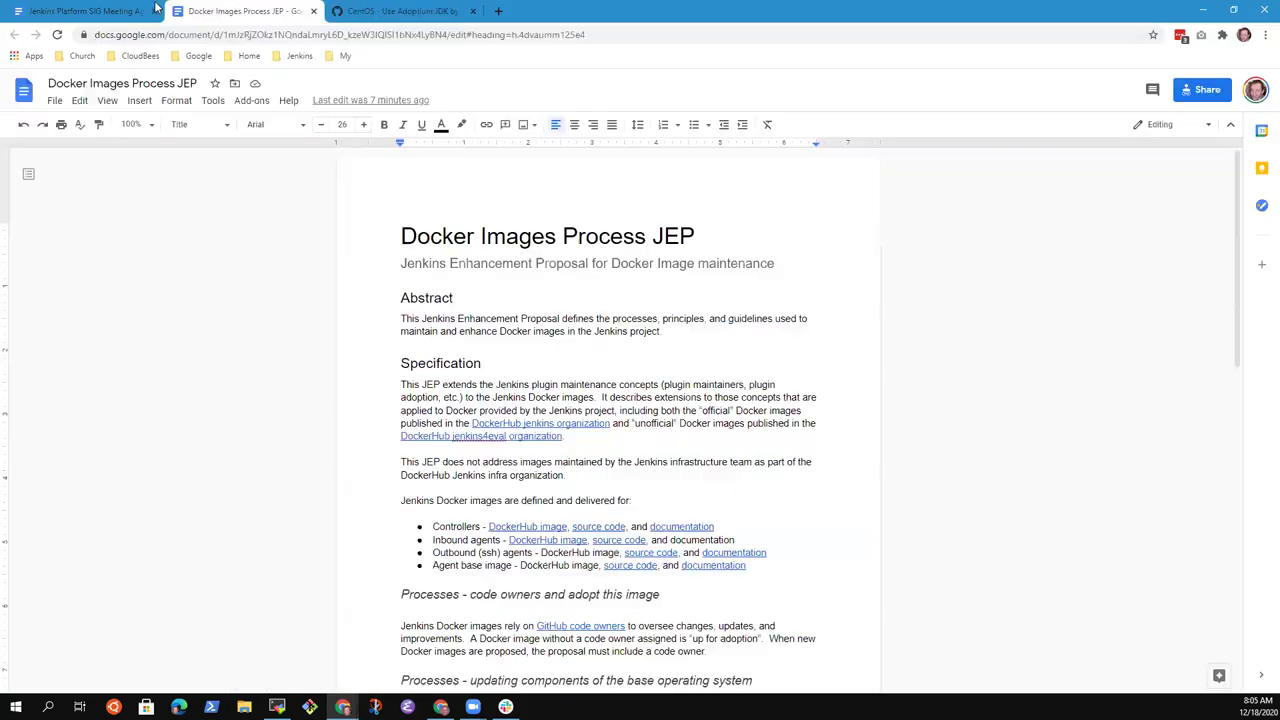
click(100, 11)
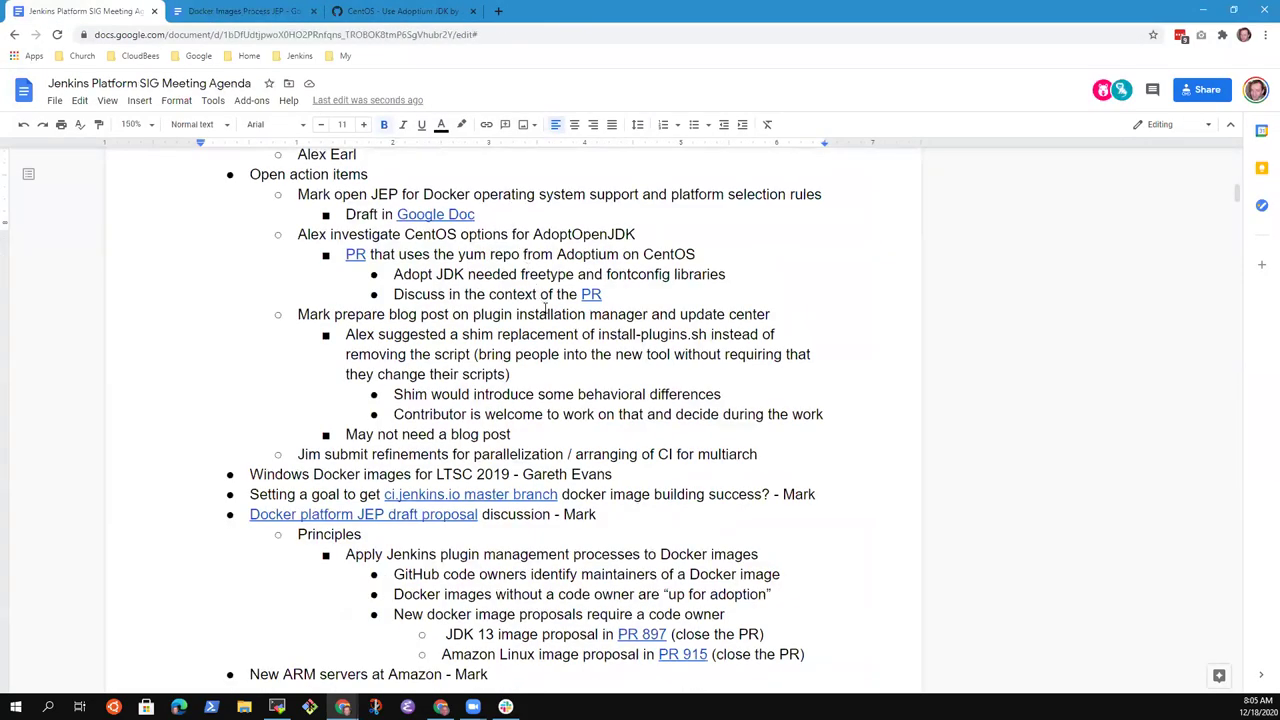
scroll(540, 290, up, 5)
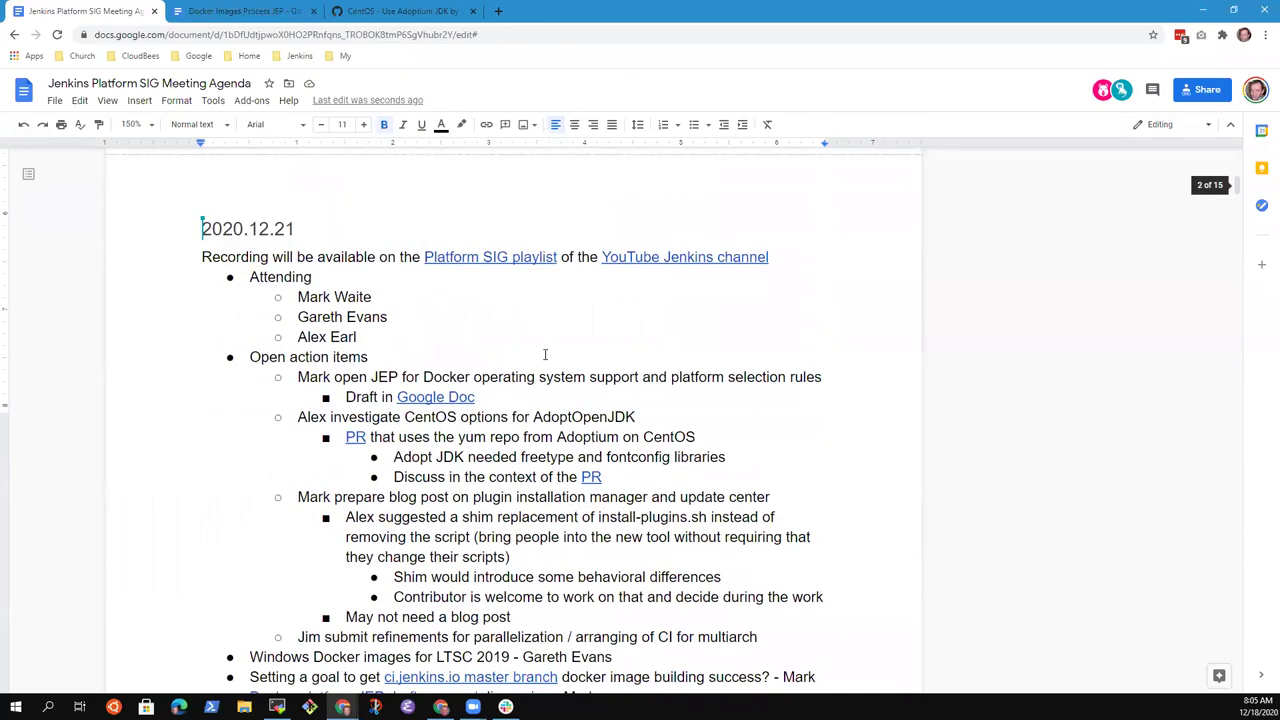
scroll(545, 354, down, 1)
click(535, 343)
key(End)
key(Delete)
key(ctrl+z)
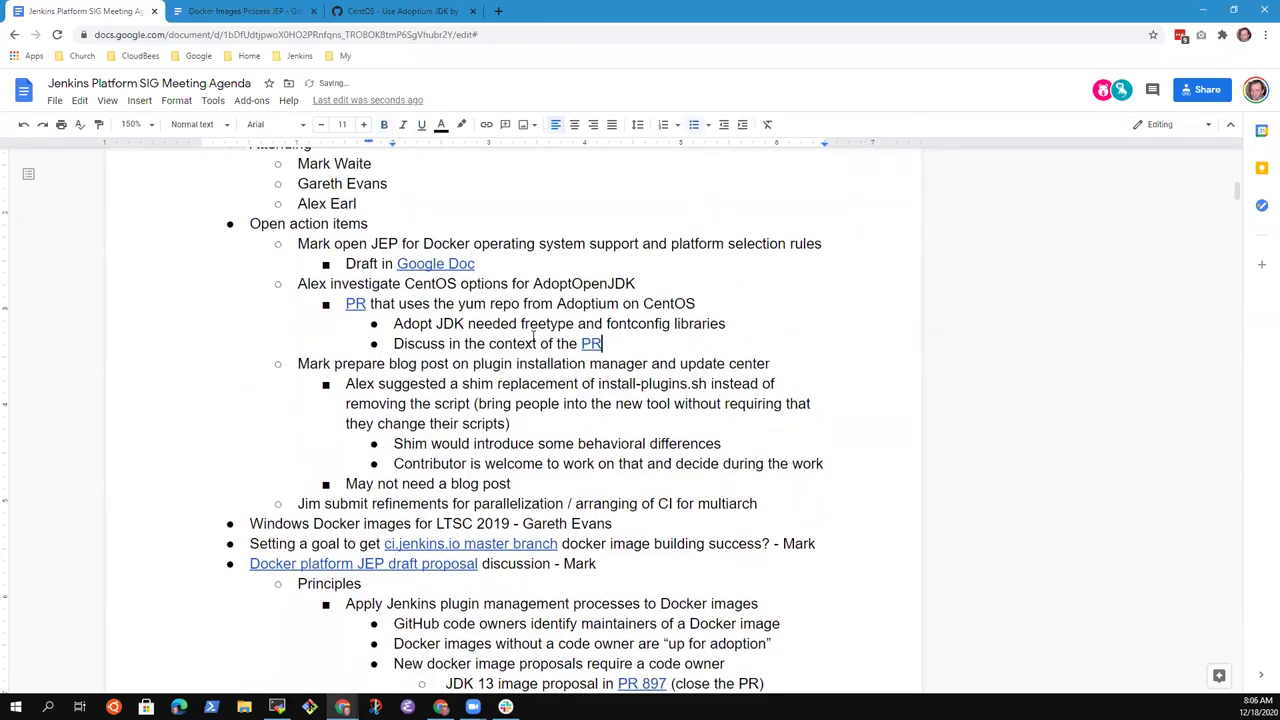
- Add the bullet 'Implemented the installation procedure from the AdoptOpenJDK page' one level up
key(Return)
key(shift+Tab)
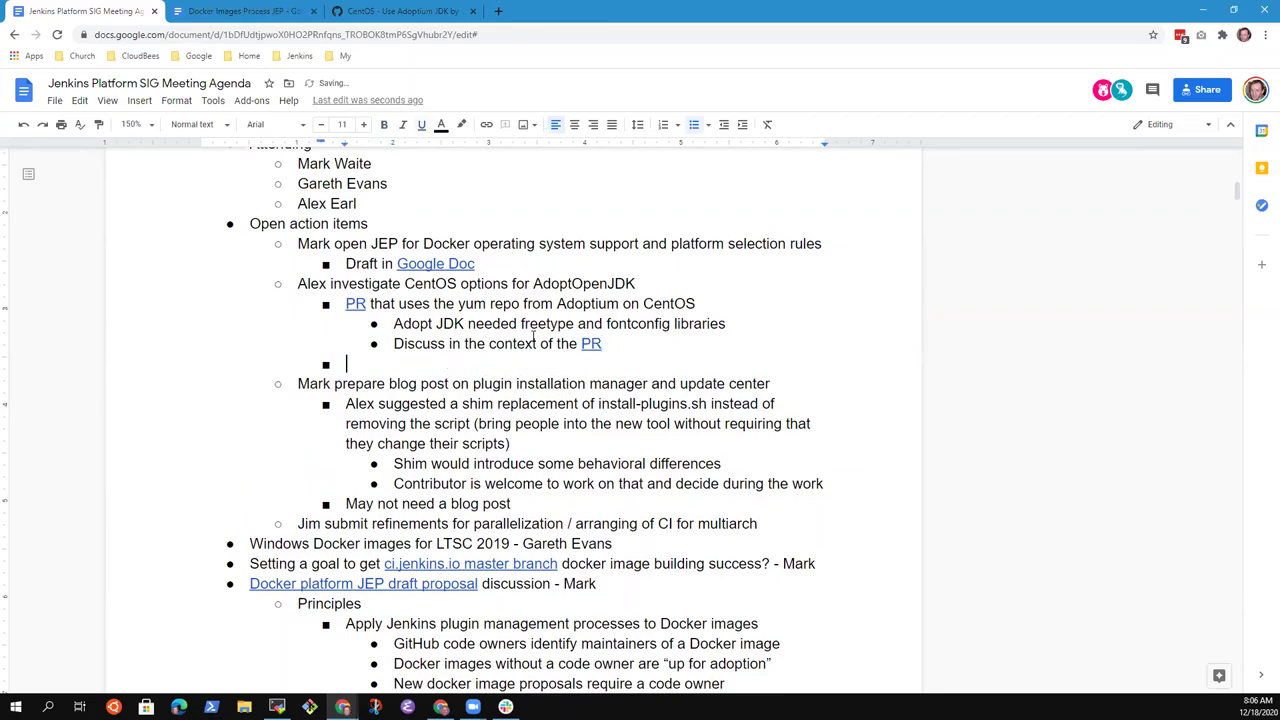
text(Followed the installlation pro)
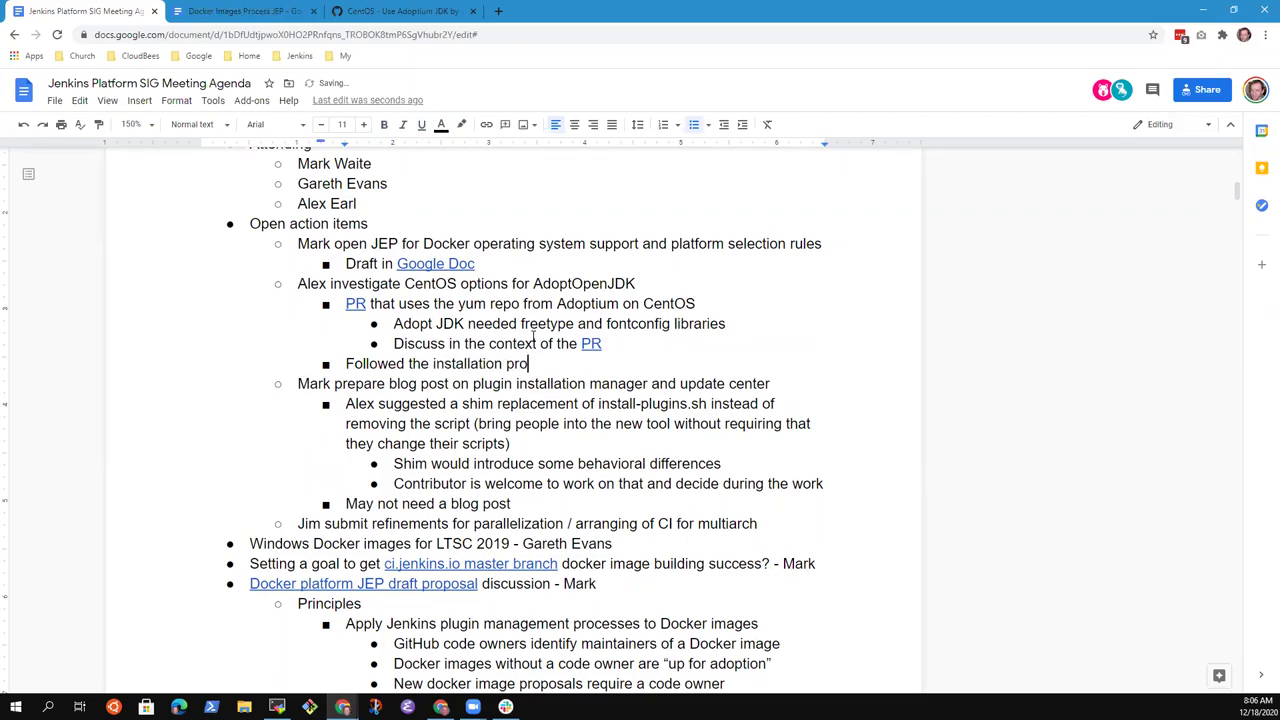
text(cedure from th)
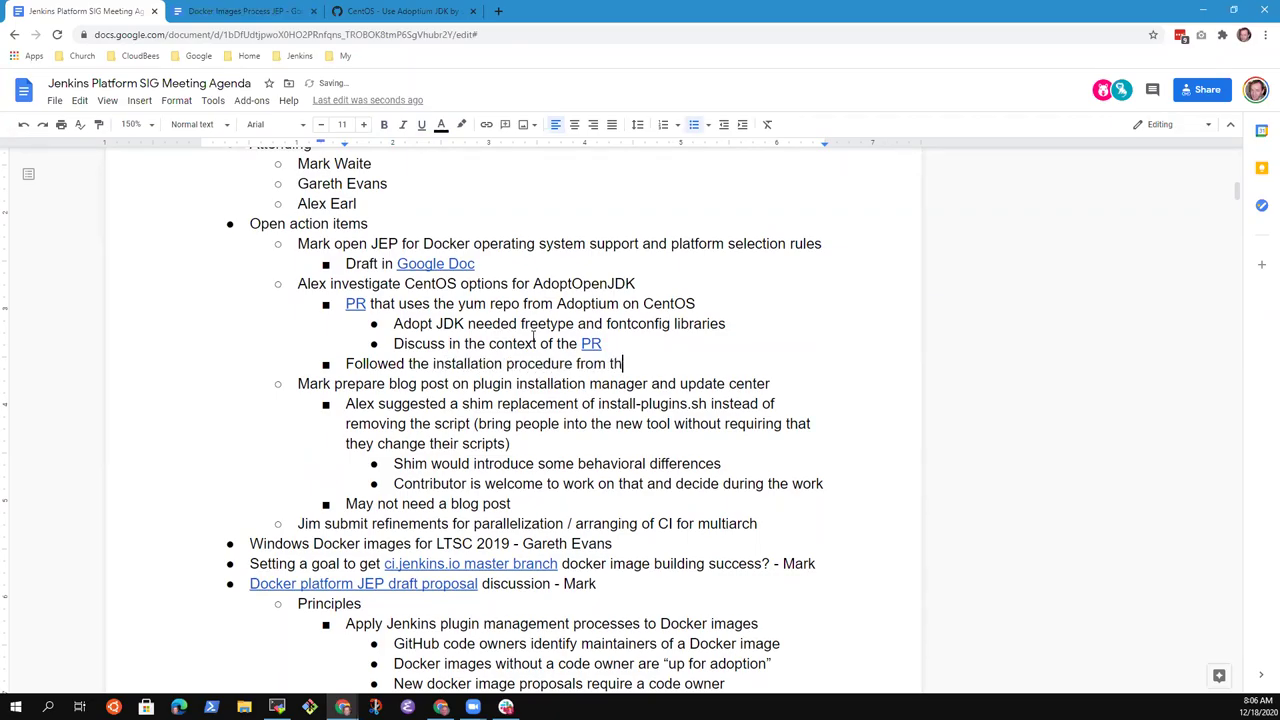
text(e Adopt)
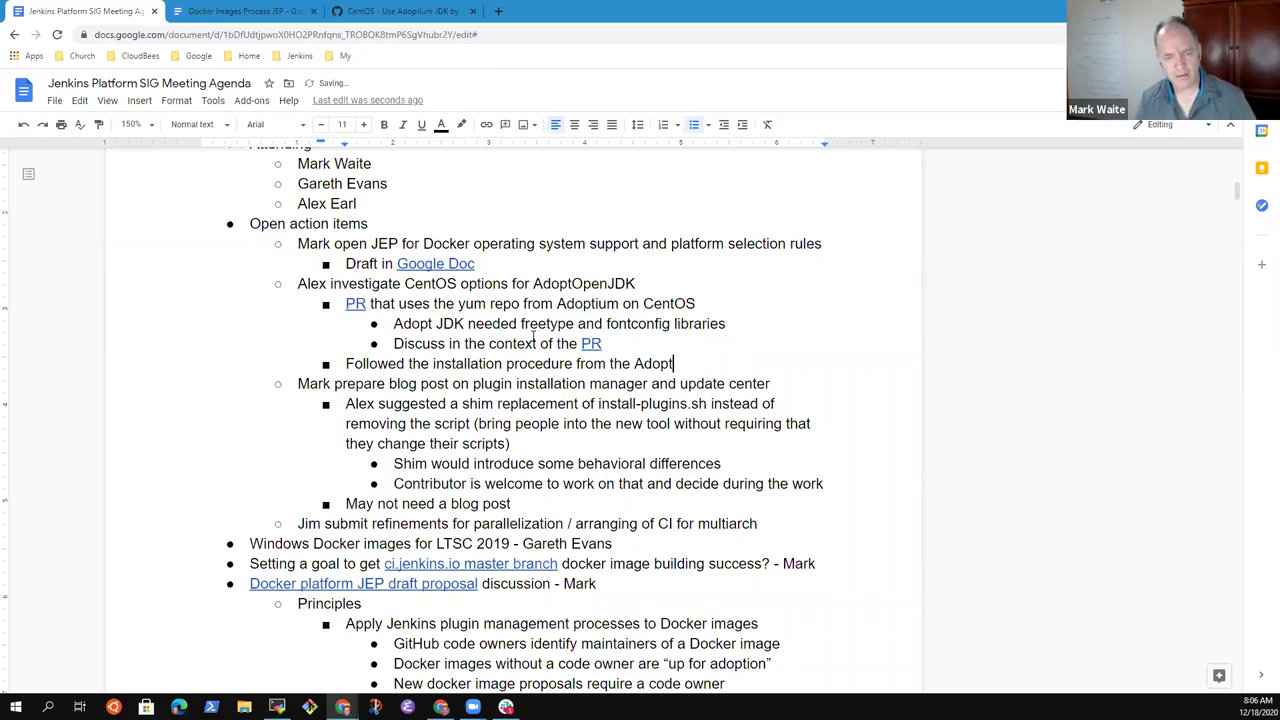
text(OpenJDK page)
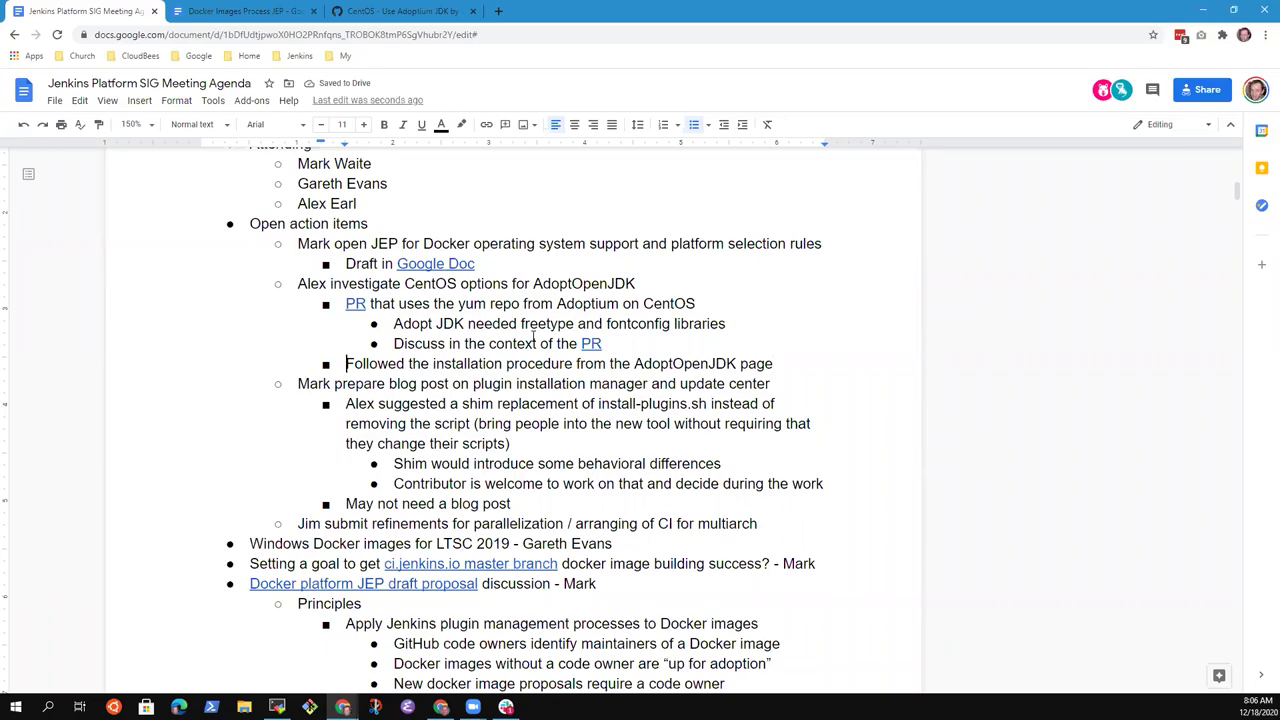
key(Home)
key(ctrl+shift+Right)
text(Implemented)
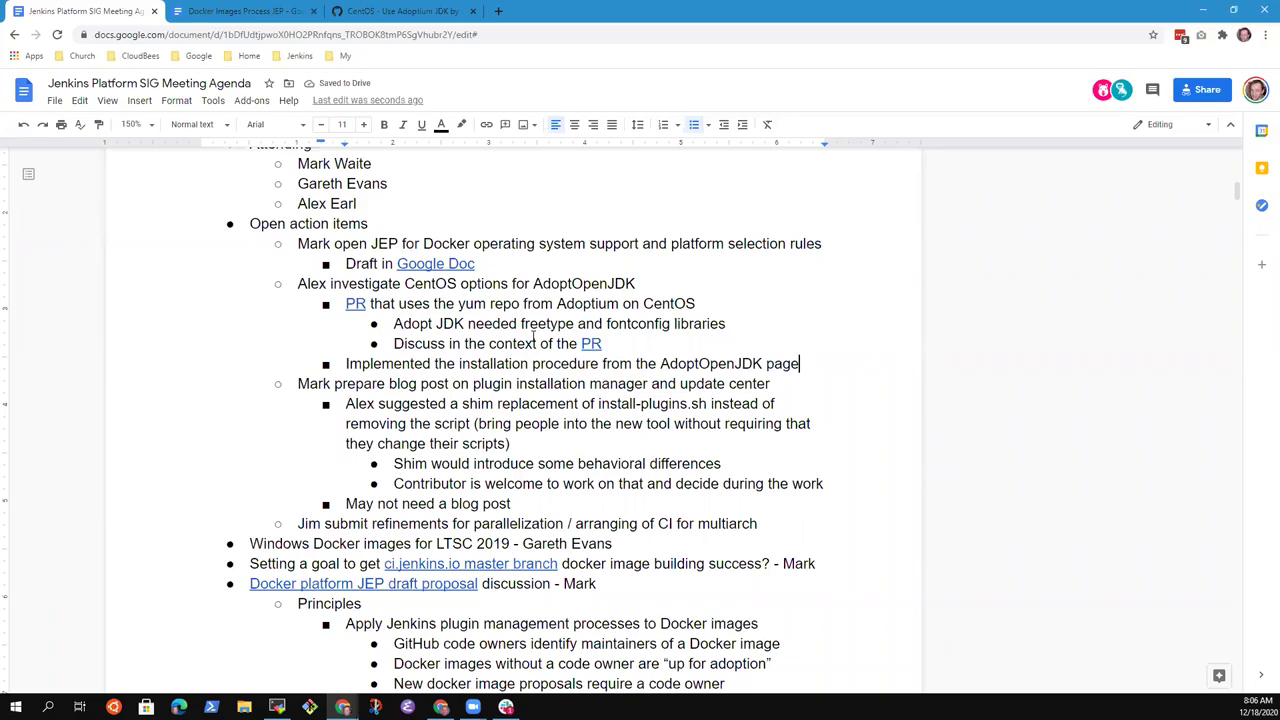
- Add the sub-bullet 'This is the one remaining platform not using AdoptOpenJDK' beneath it
key(Up)
key(Up)
key(Up)
key(Up)
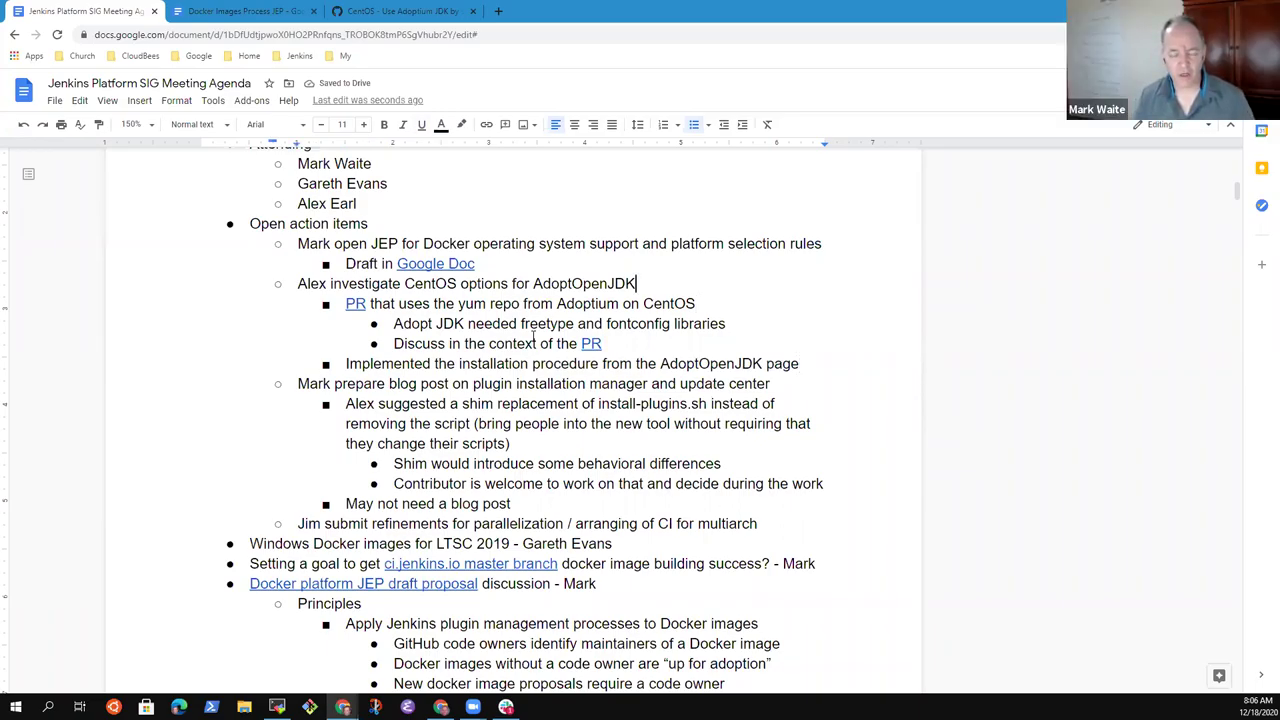
key(Home)
key(End)
key(Home)
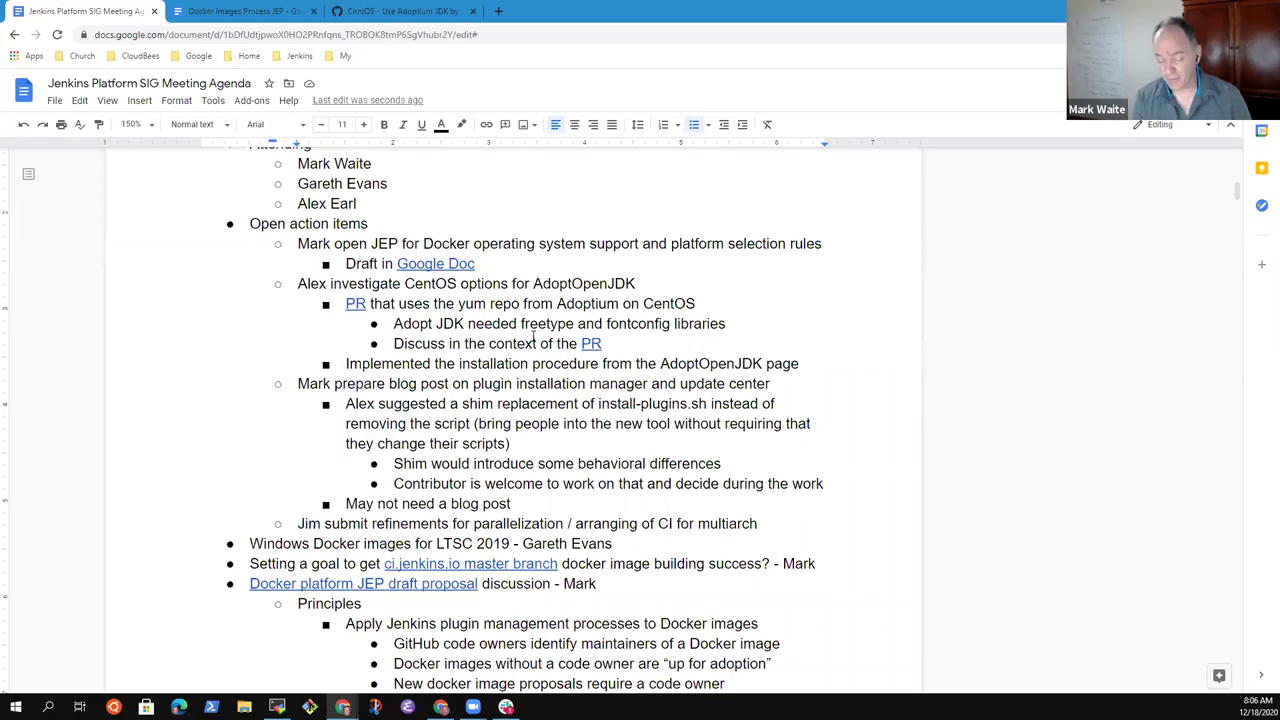
key(Down)
key(Down)
key(Down)
key(Down)
key(End)
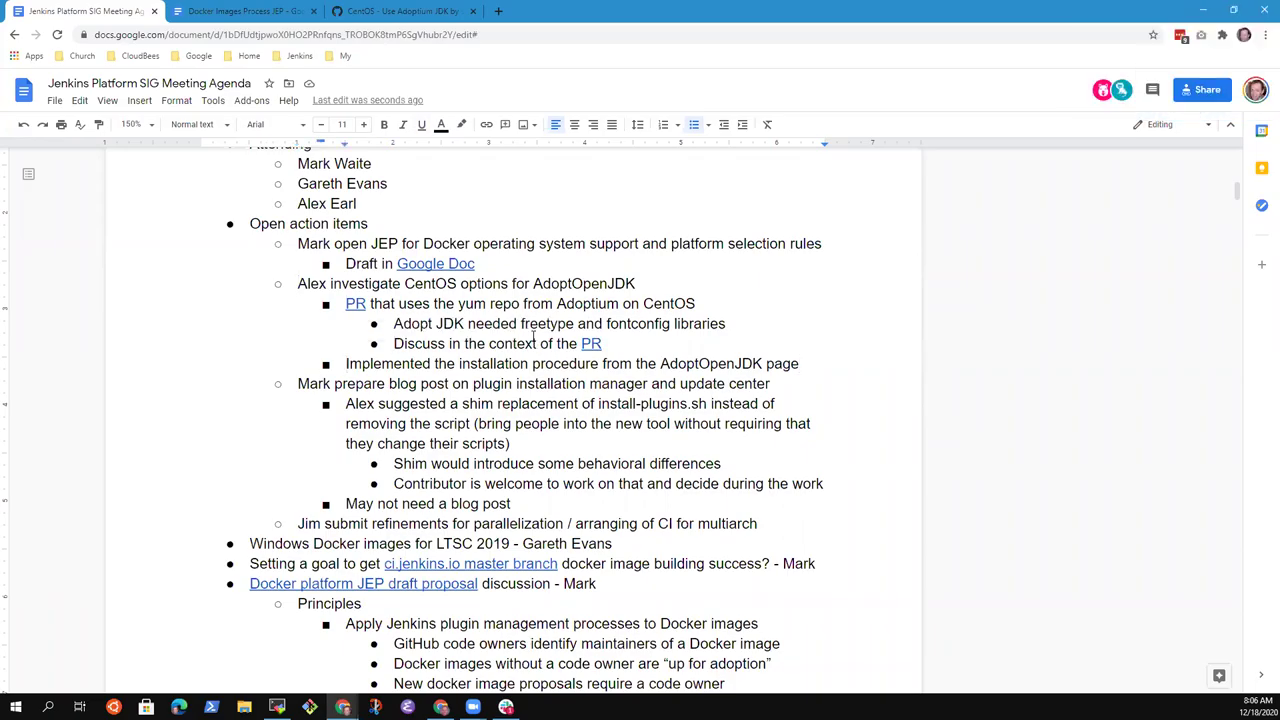
key(Return)
key(Tab)
text(This is the one r)
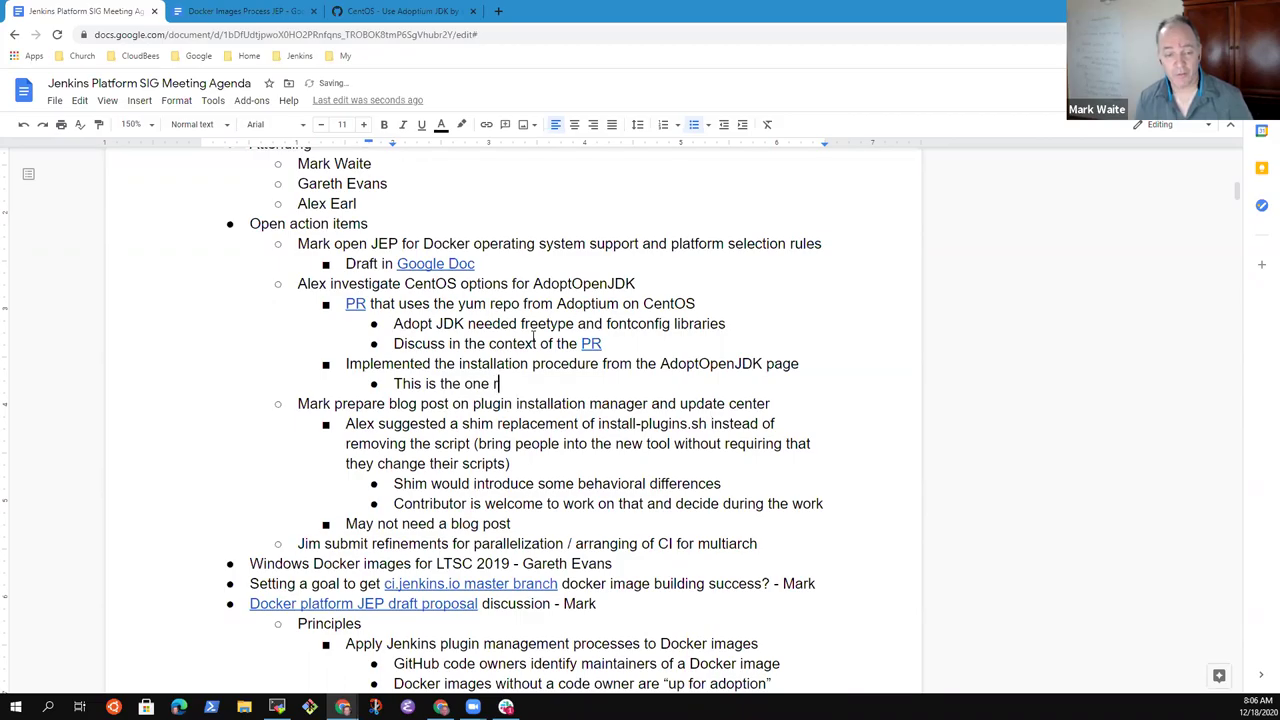
text(emaining platf)
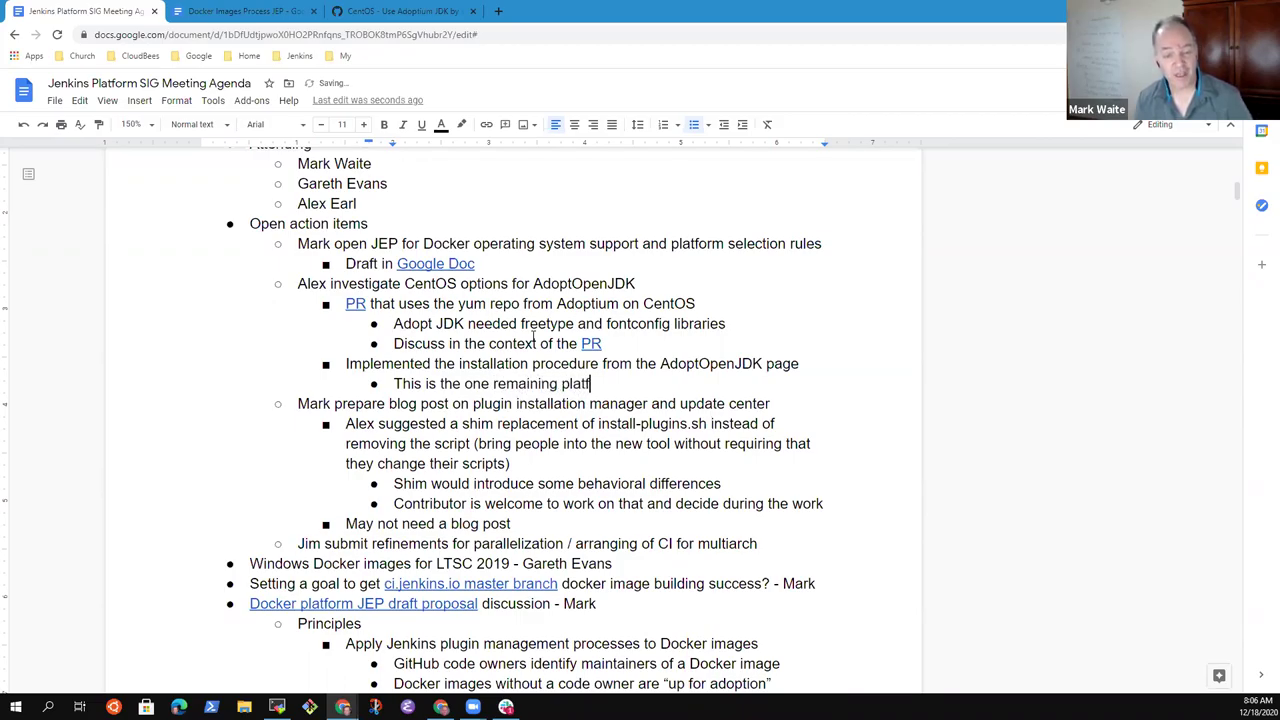
text(orm not us)
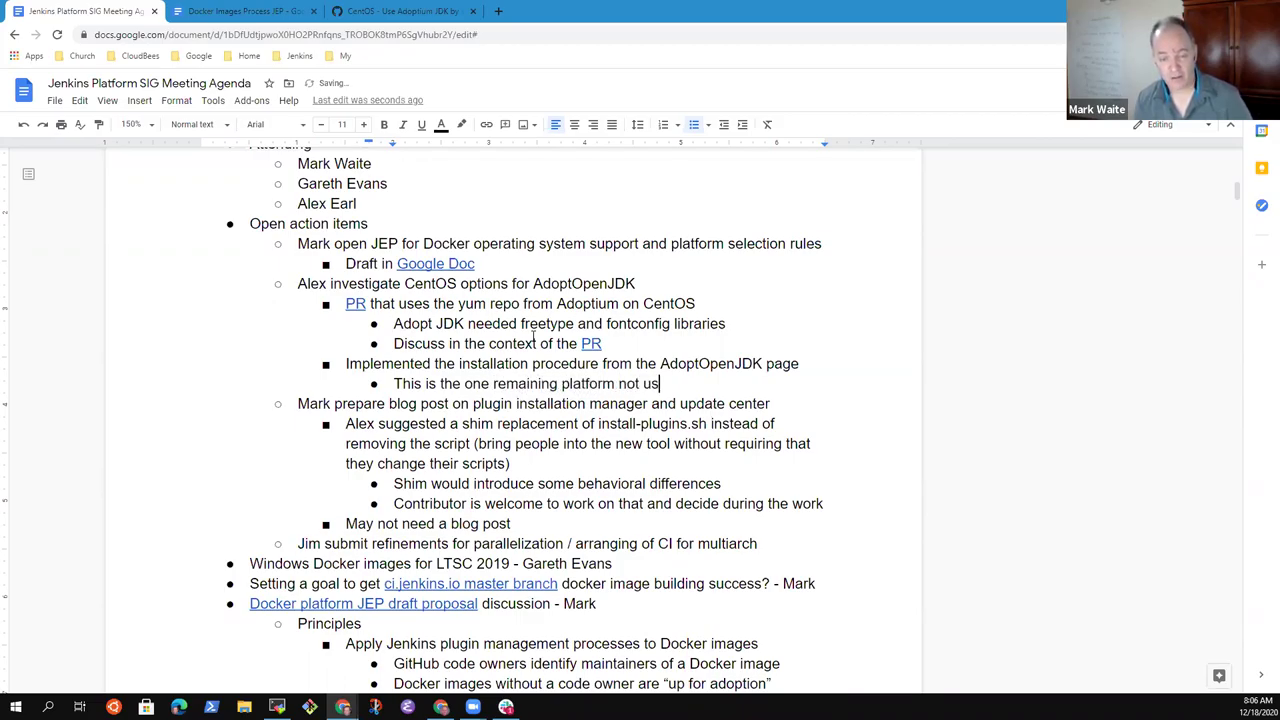
text(ing AdoptOpenJDK)
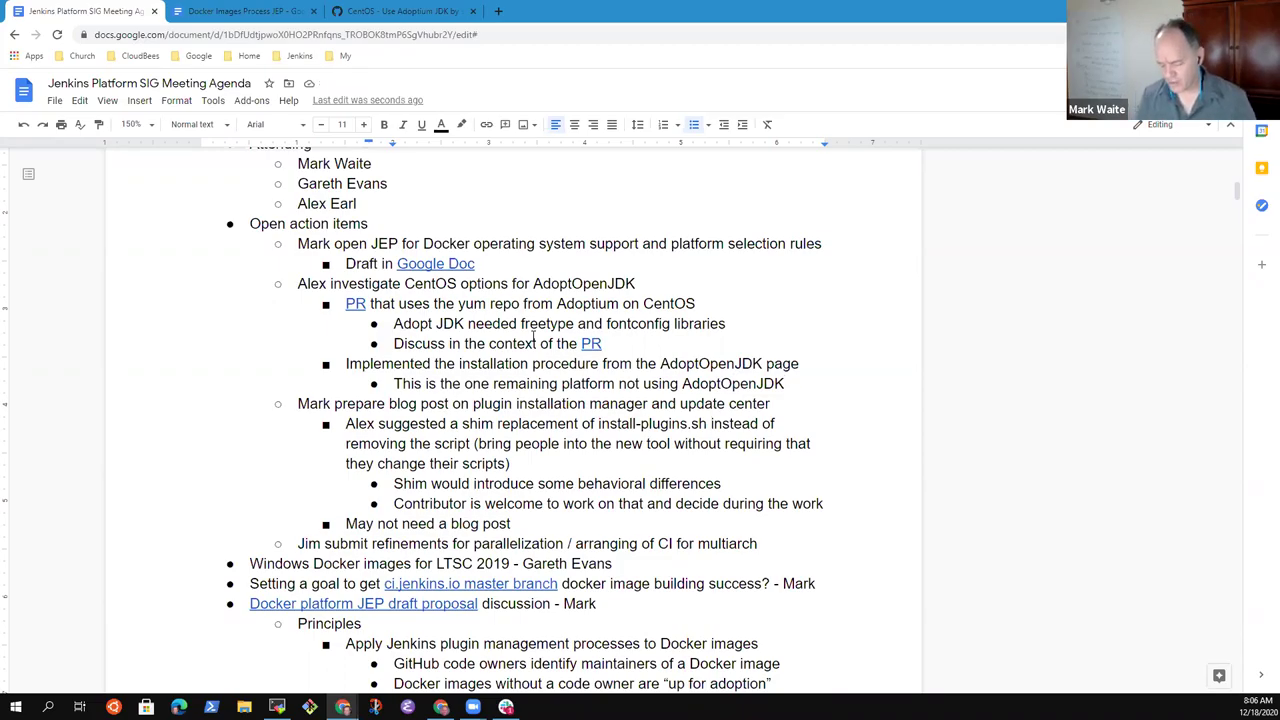
- Add the bullet 'Communicating that change to users' one level out
key(Return)
key(shift+Tab)
text(Commun)
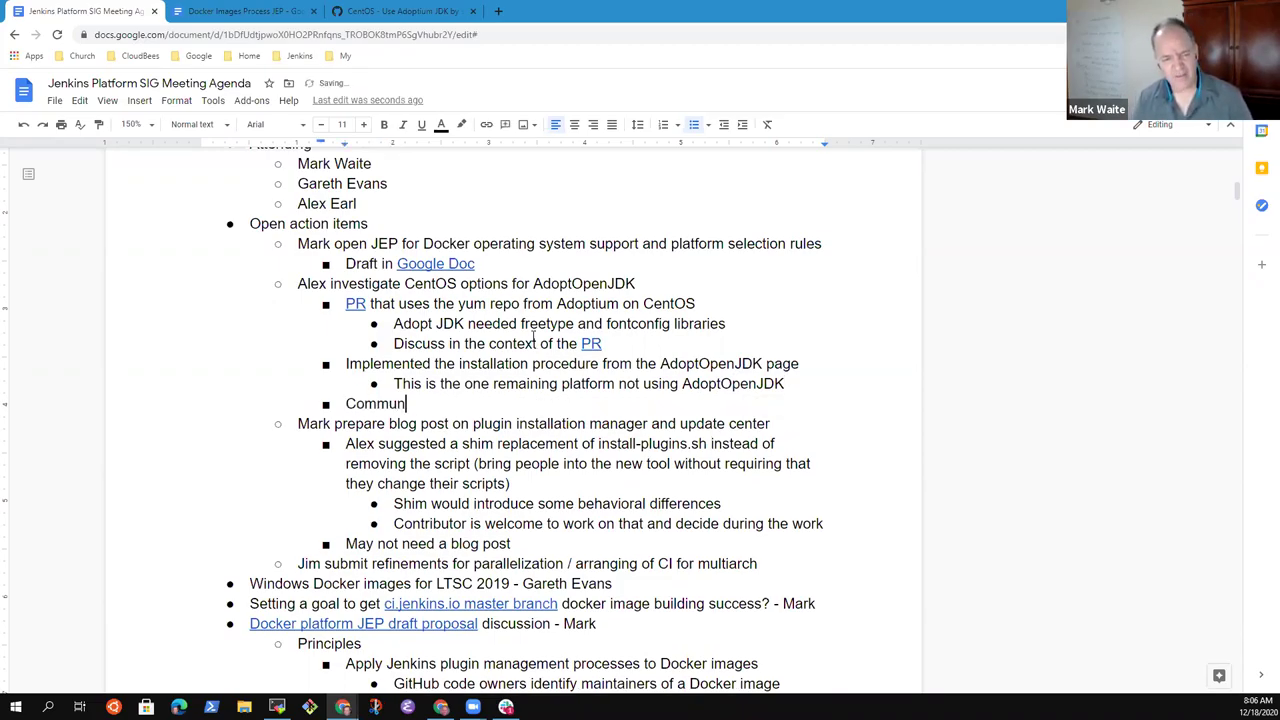
text(icating that)
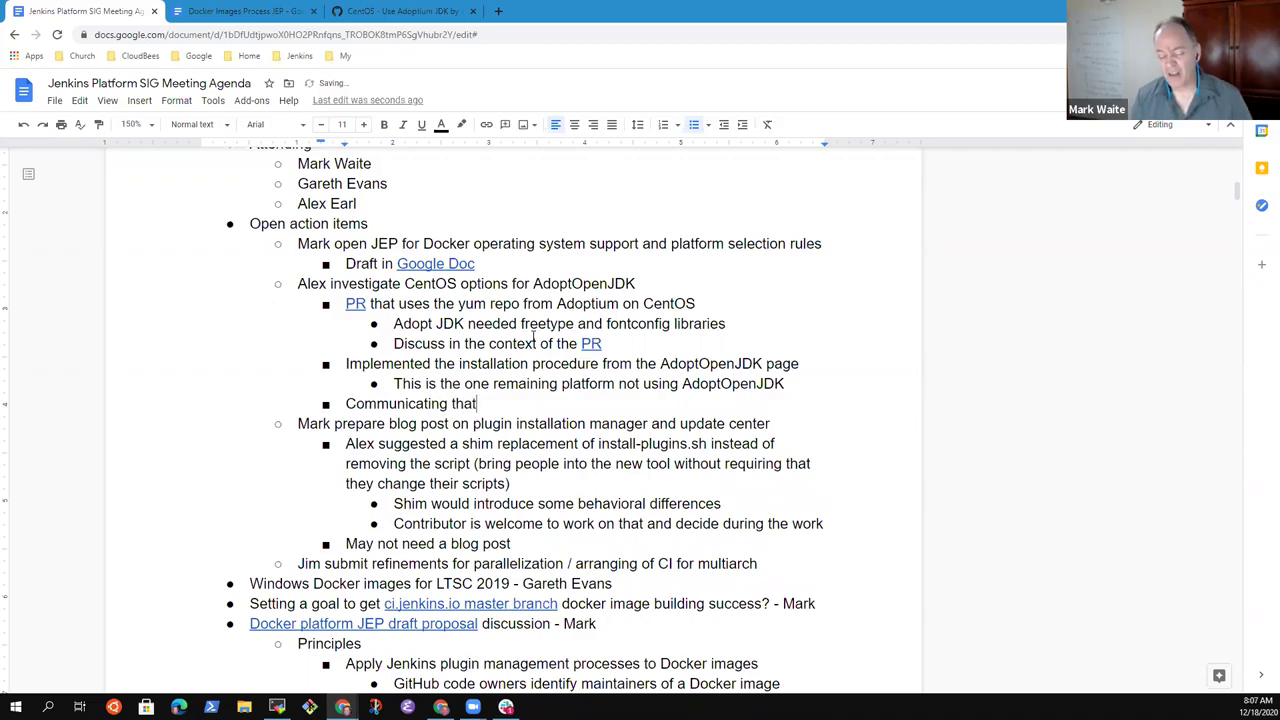
text( change)
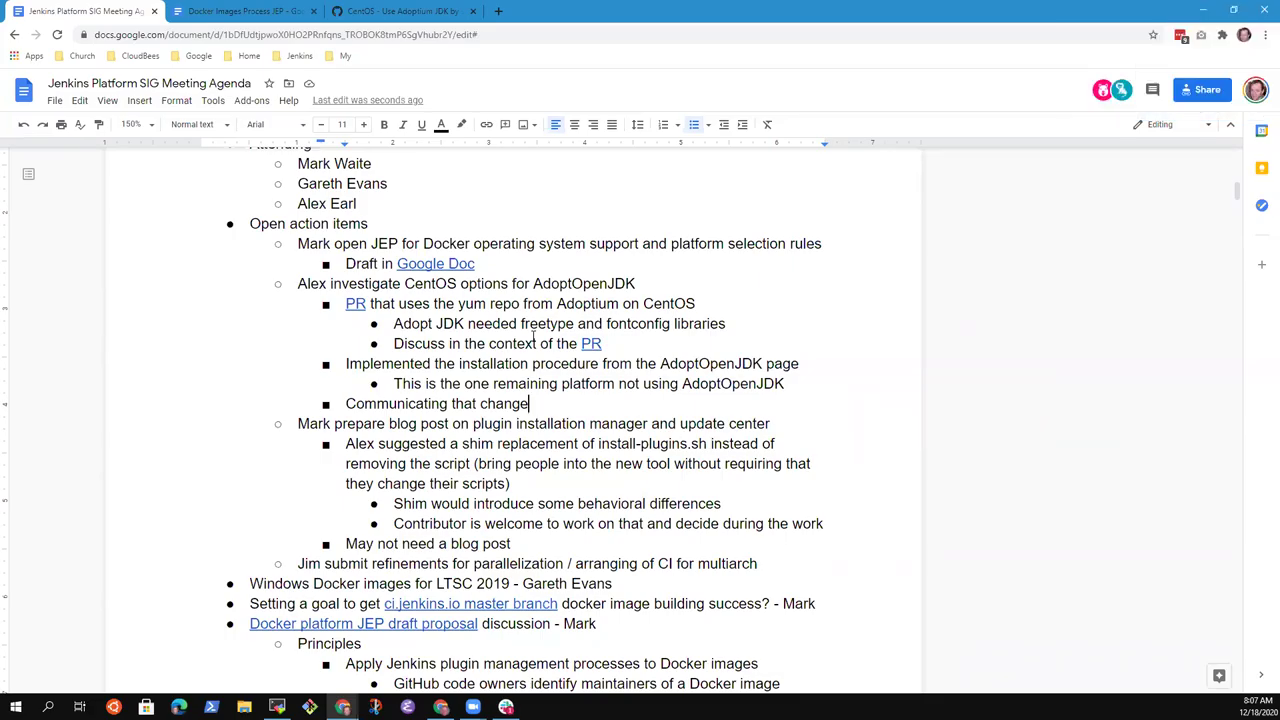
text(to users)
- Add the sub-bullet 'Could use a GitHub release, tag the change, record as a release'
key(Return)
key(Tab)
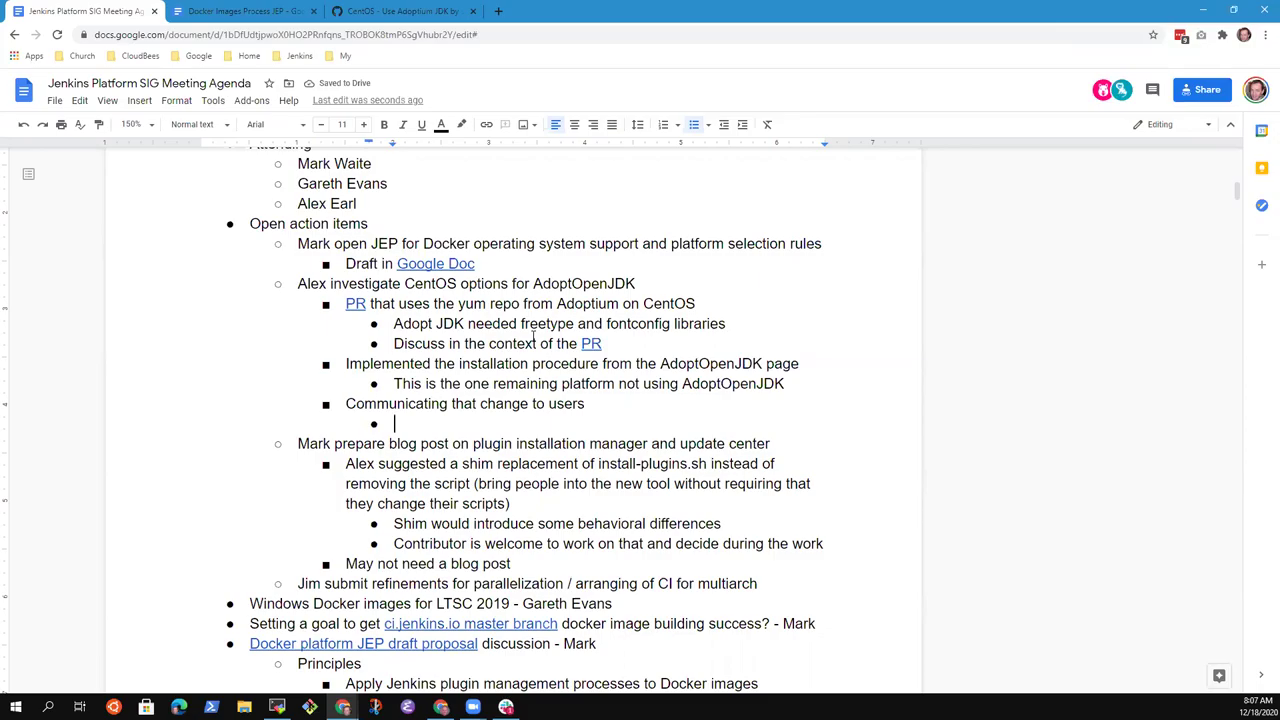
text(Could use a)
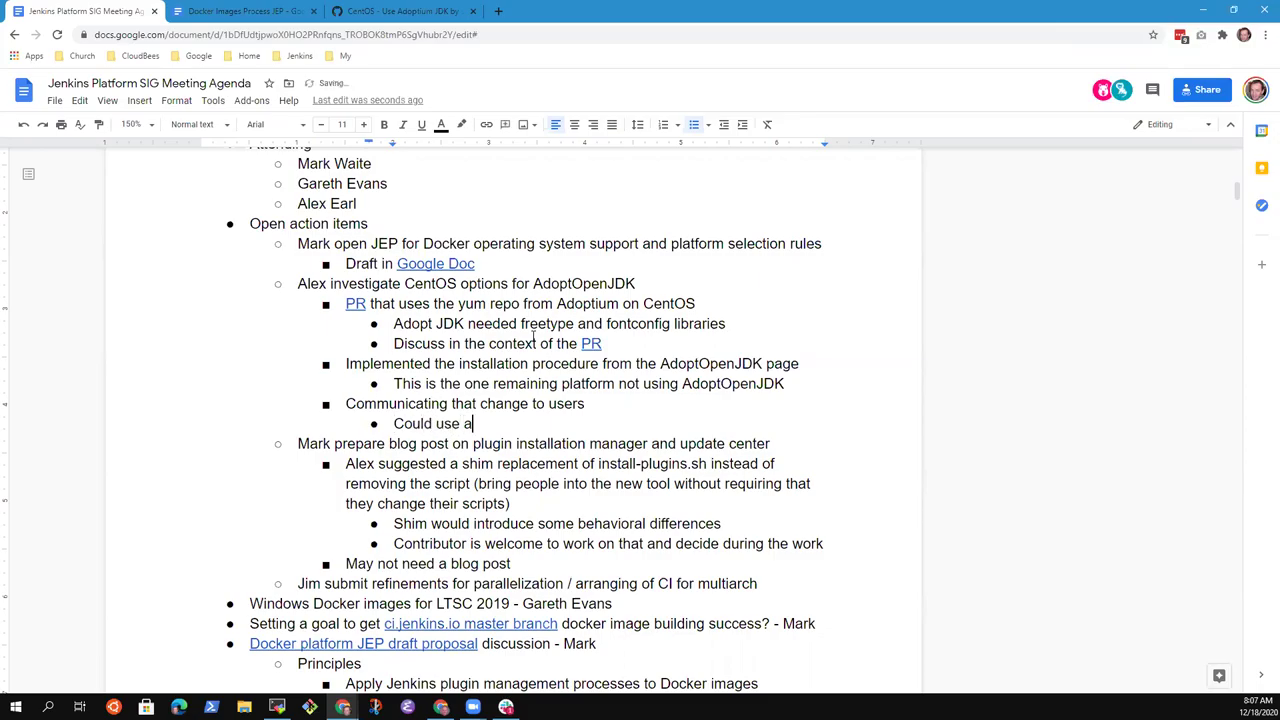
text( GitH)
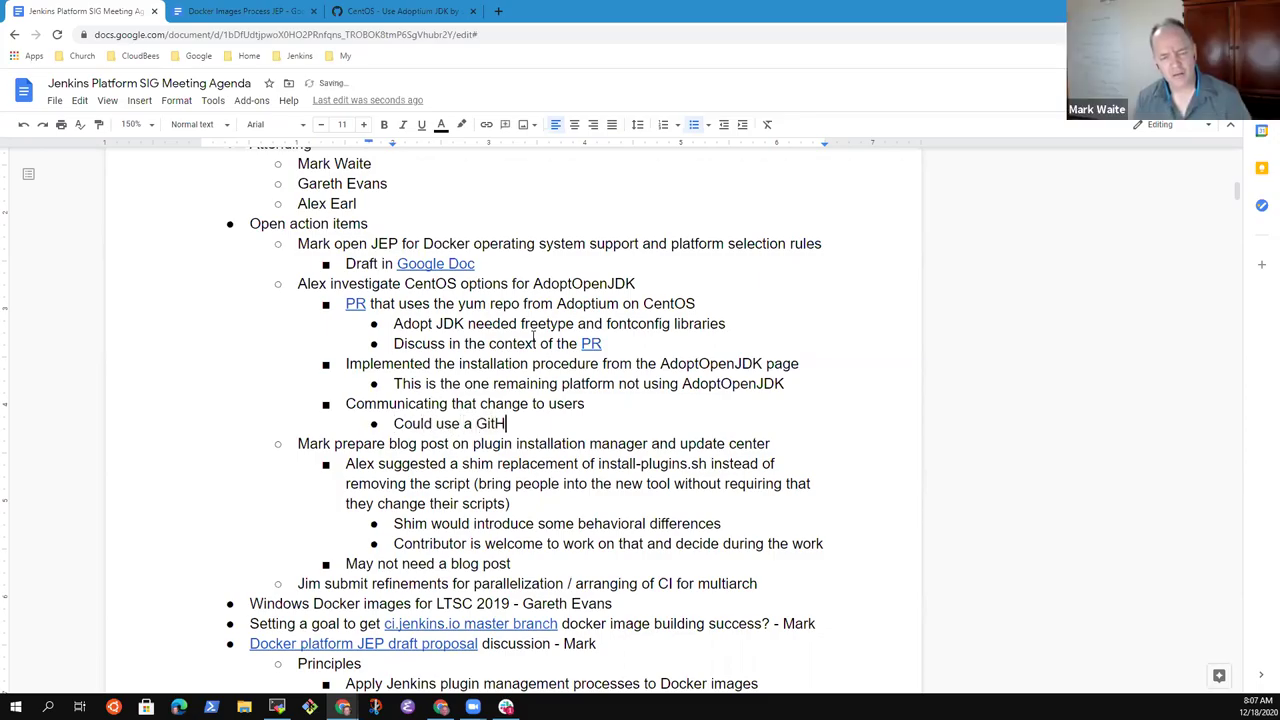
text(ub release)
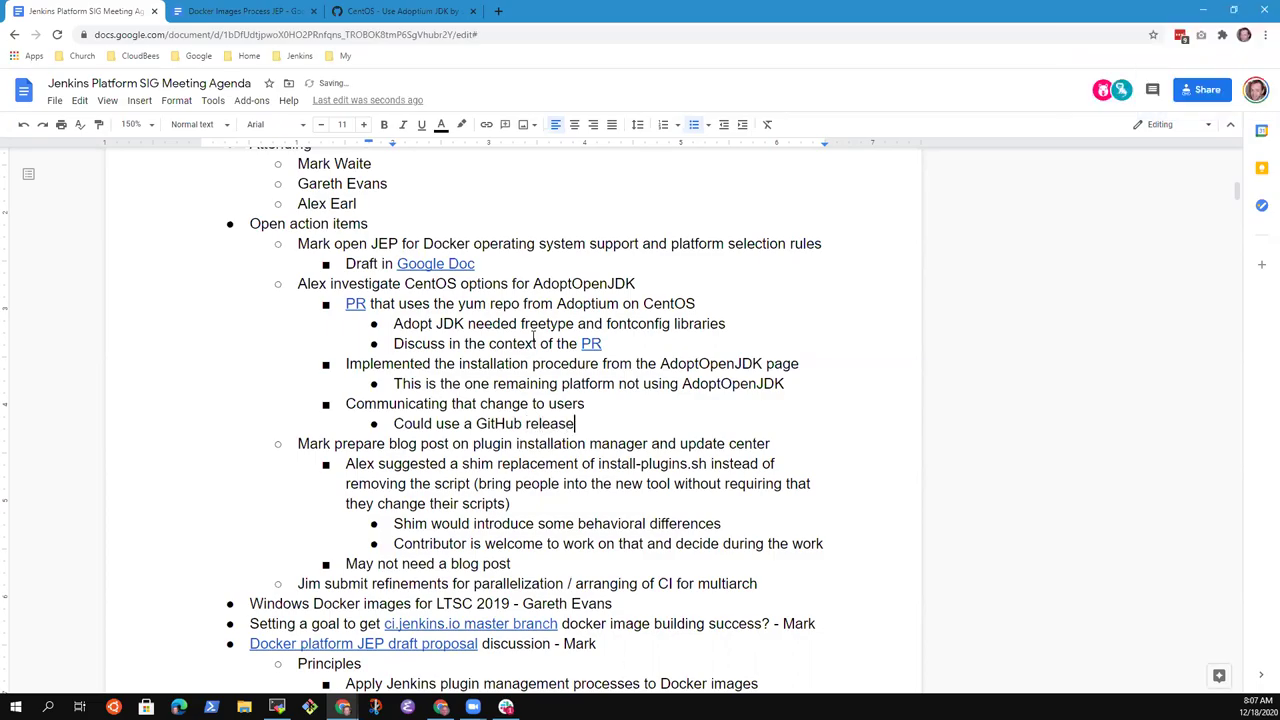
text( to describe)
key(ctrl+BackSpace)
text(describe t)
key(ctrl+BackSpace)
key(ctrl+BackSpace)
key(ctrl+BackSpace)
key(BackSpace)
text(, tag the change, )
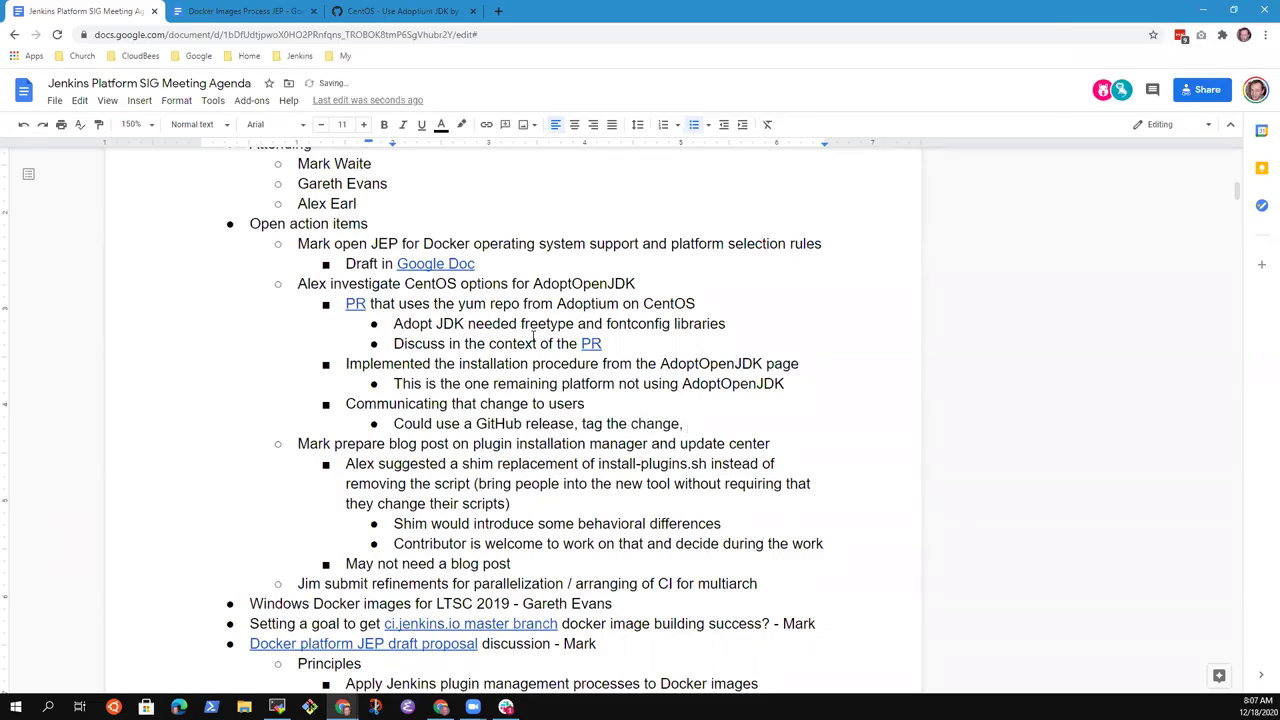
text(record as a release)
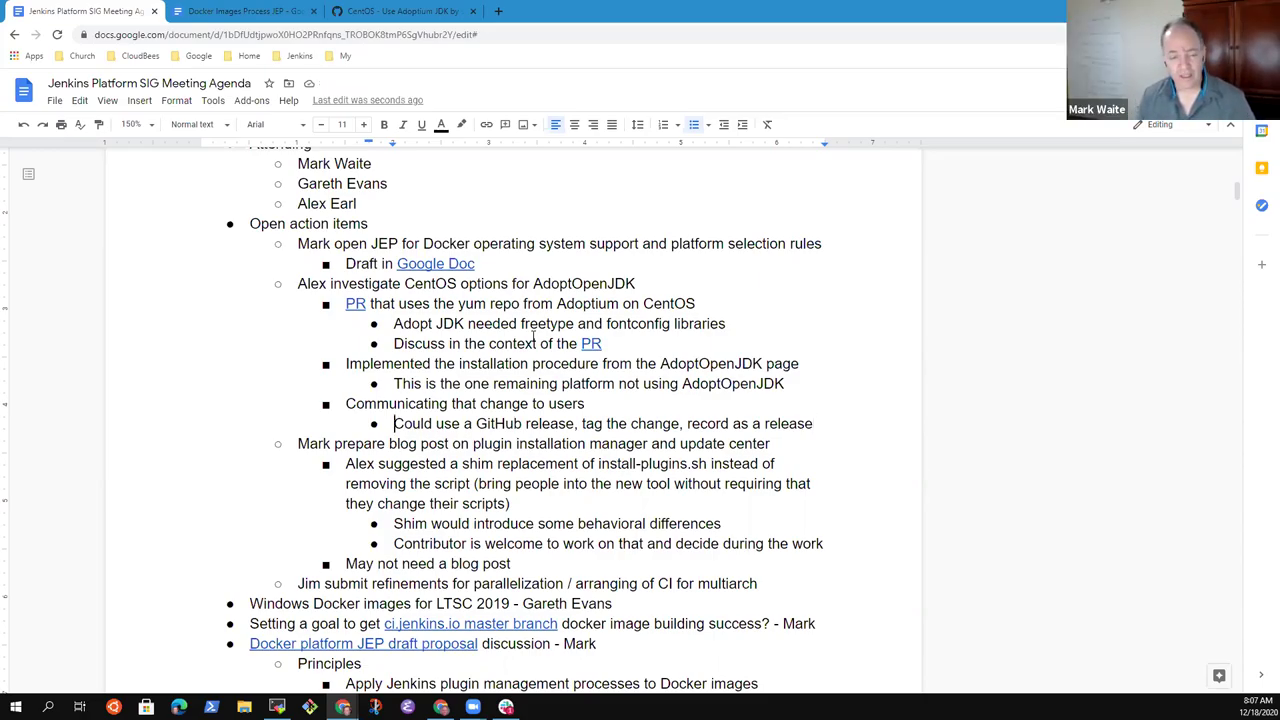
key(shift+Home)
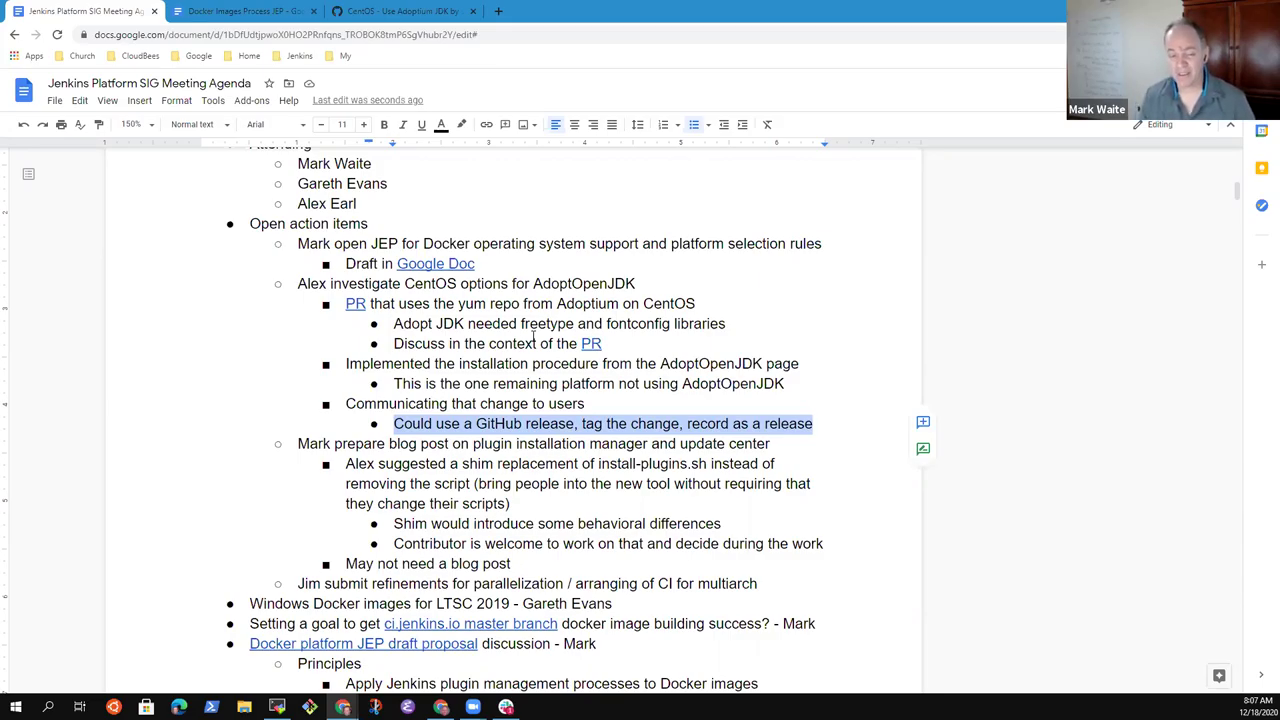
key(End)
key(Home)
key(shift+End)
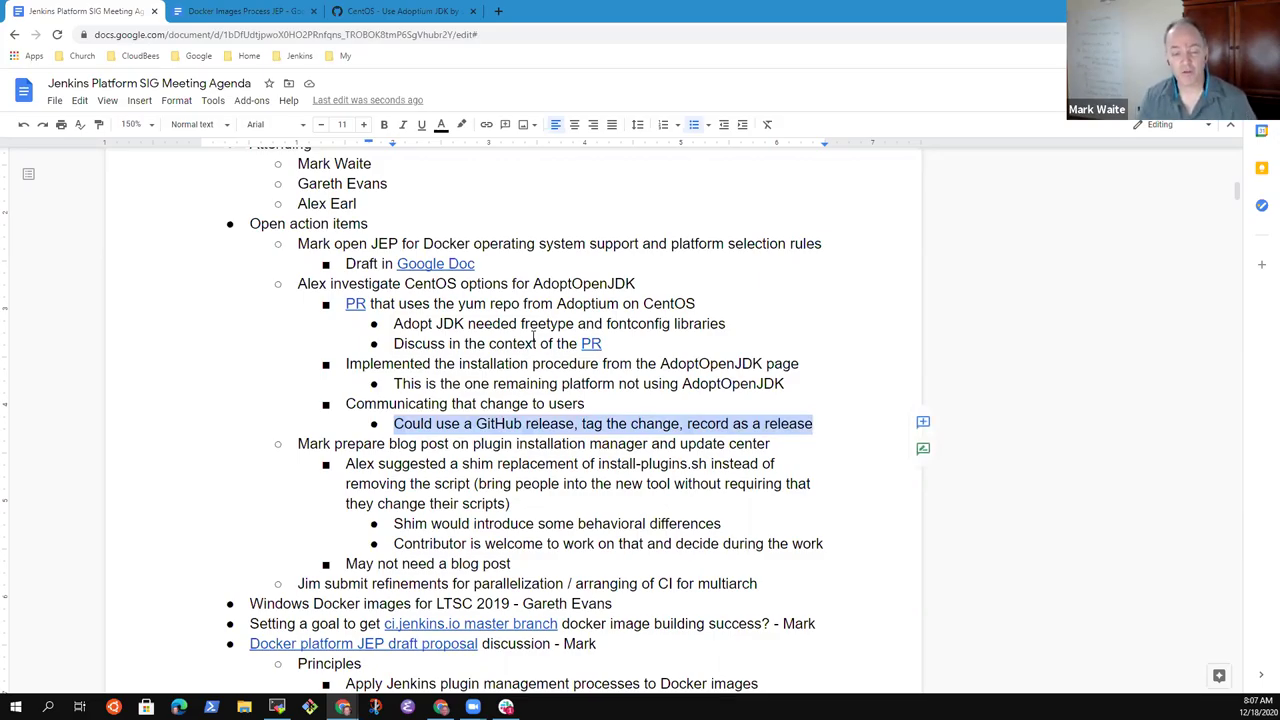
key(End)
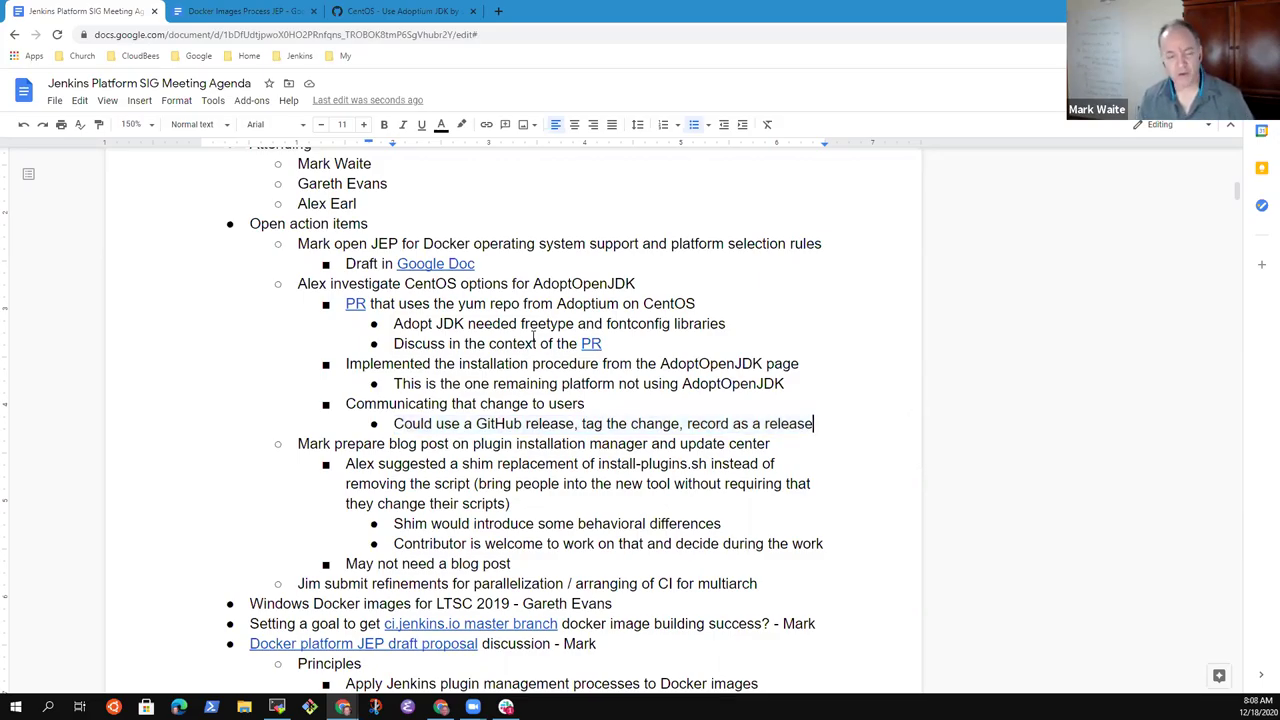
key(Return)
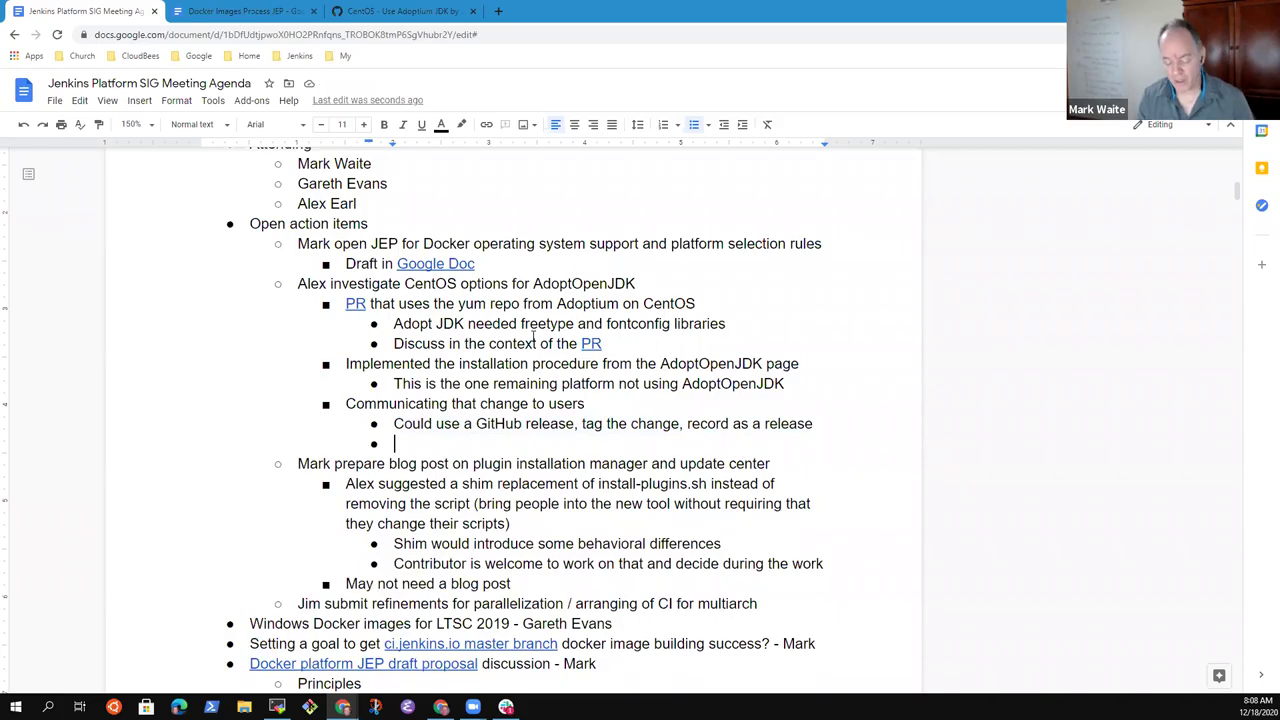
- Type the bullet 'Should we use a GitHub release in general?'
text(Should )
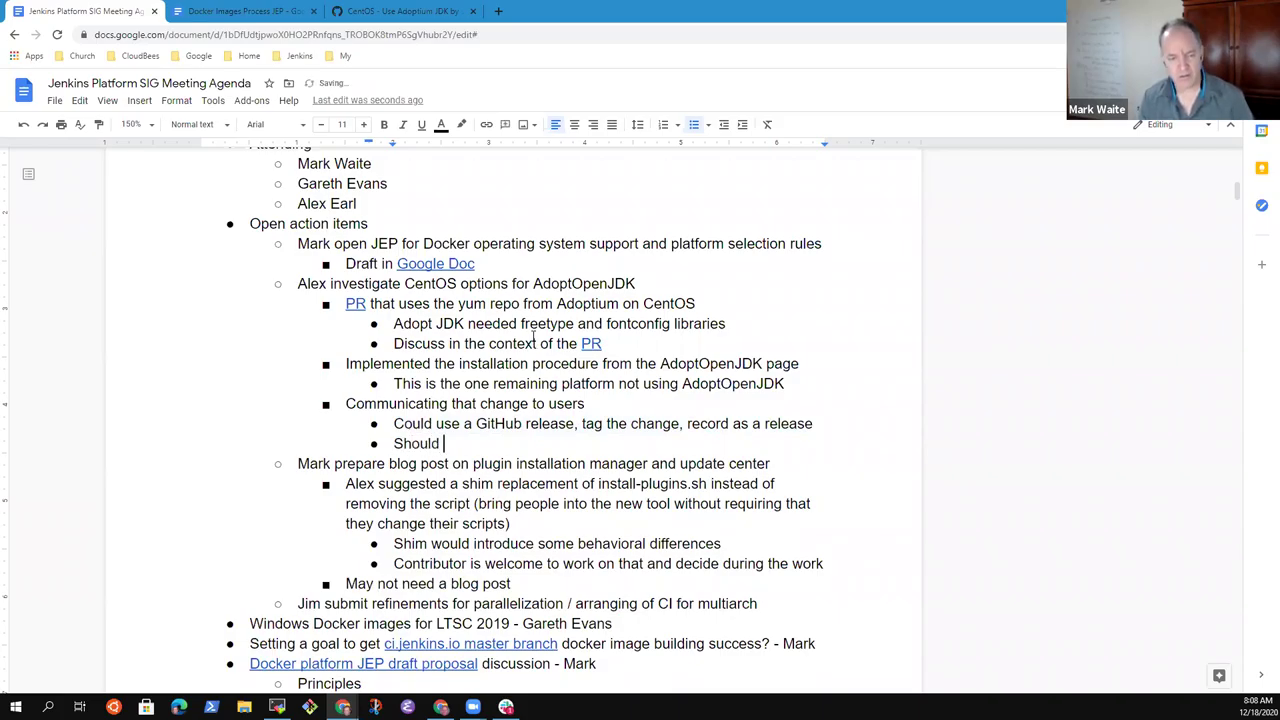
text(we use a GitH)
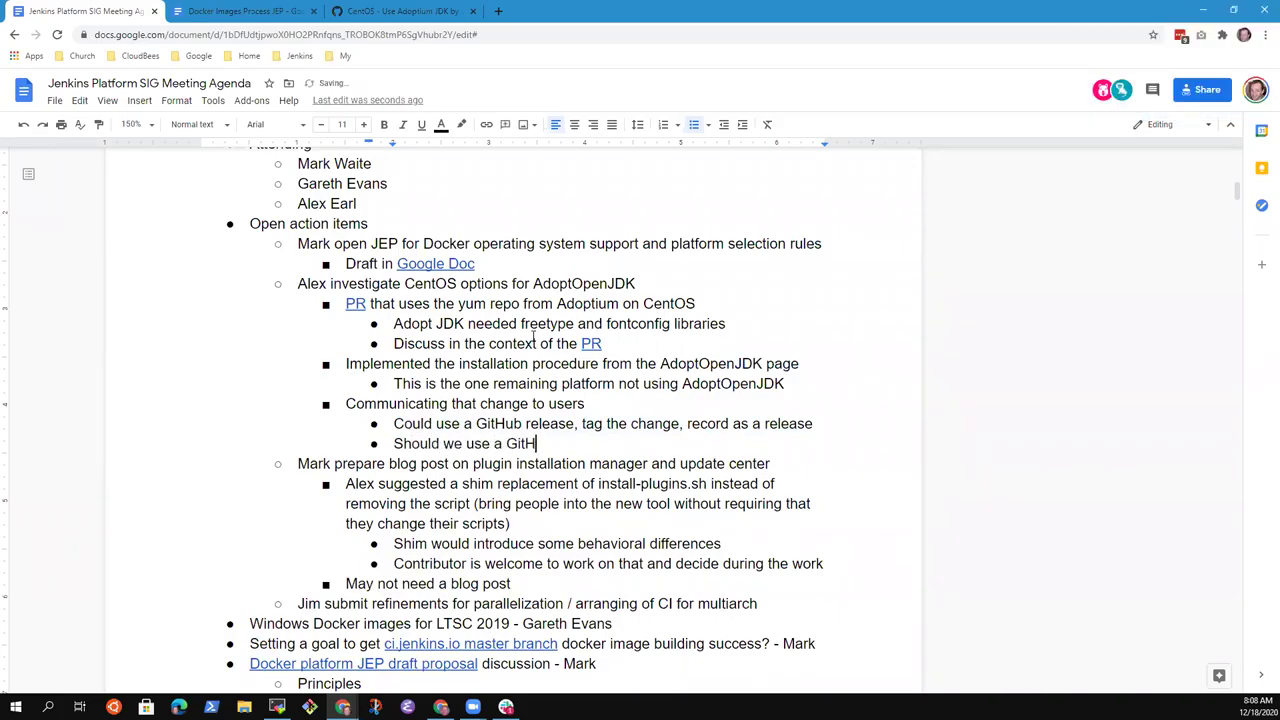
text(ub rele)
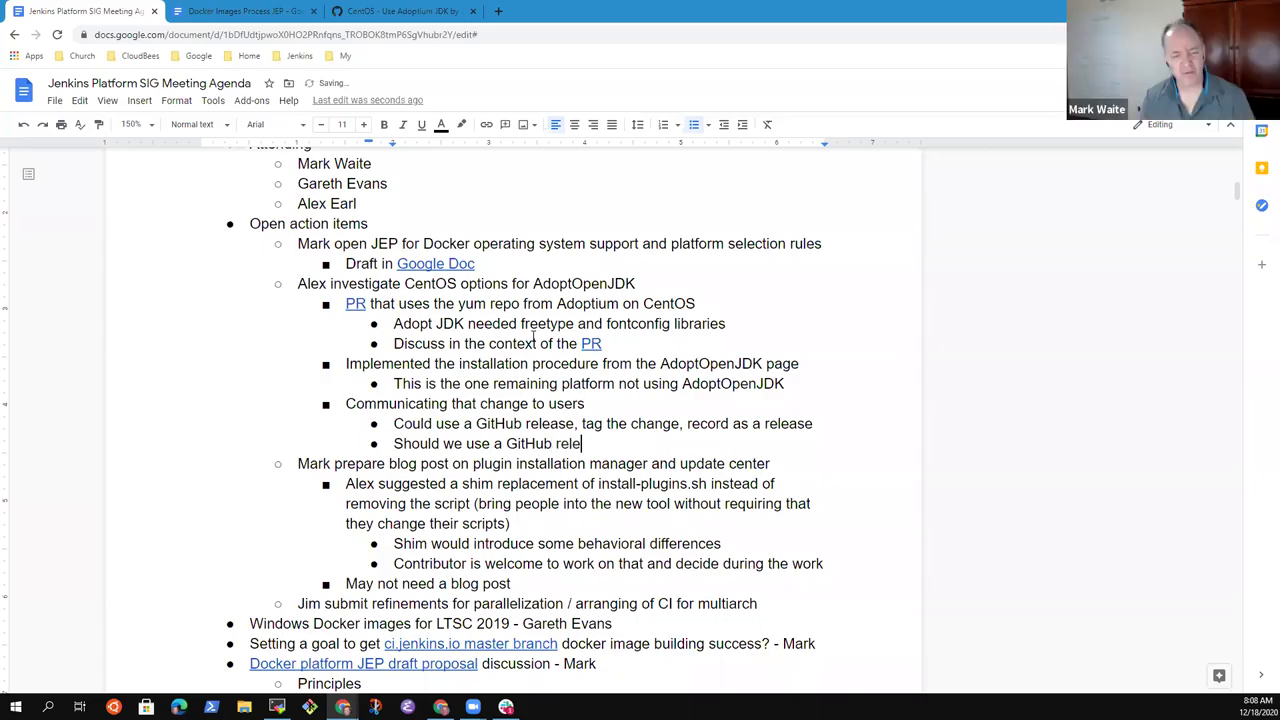
text(ase in general)
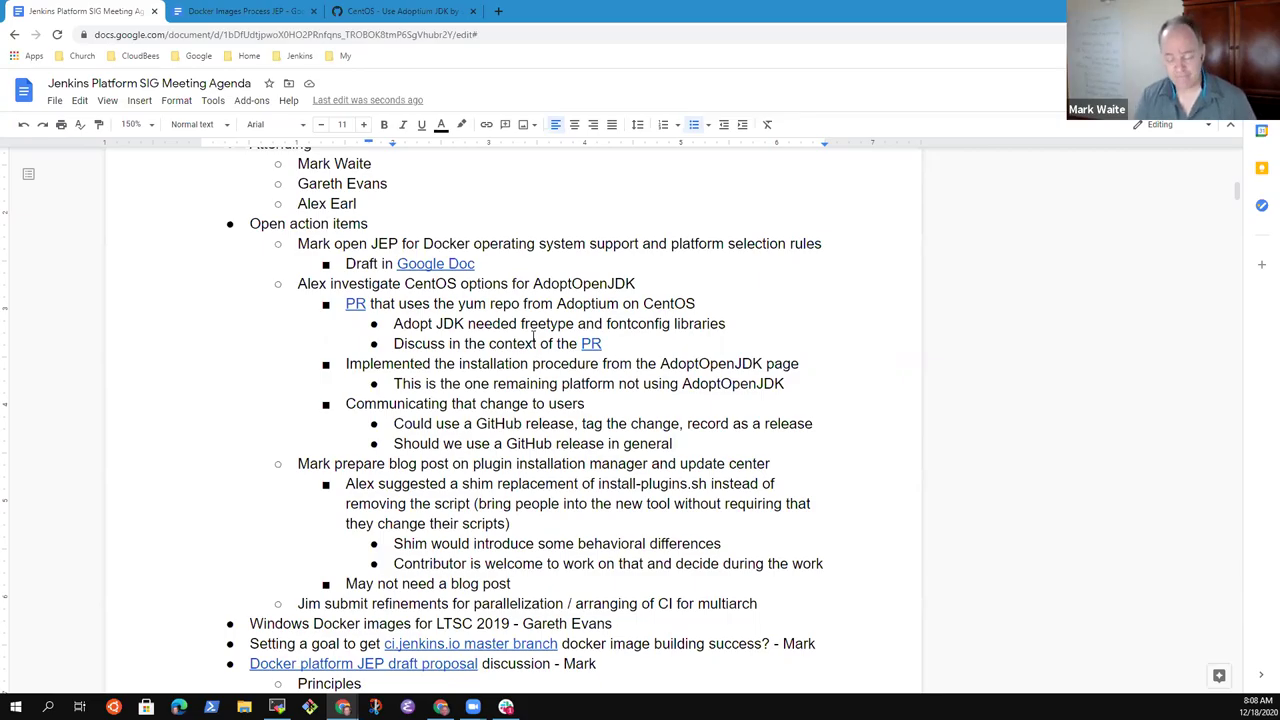
text(or some)
key(BackSpace)
key(BackSpace)
key(BackSpace)
key(BackSpace)
key(BackSpace)
key(BackSpace)
key(BackSpace)
text(or)
key(BackSpace)
key(BackSpace)
key(BackSpace)
text(?)
- Add the indented sub-point 'Propose as part of the platform JEP'
key(Return)
key(Tab)
text(Propose as)
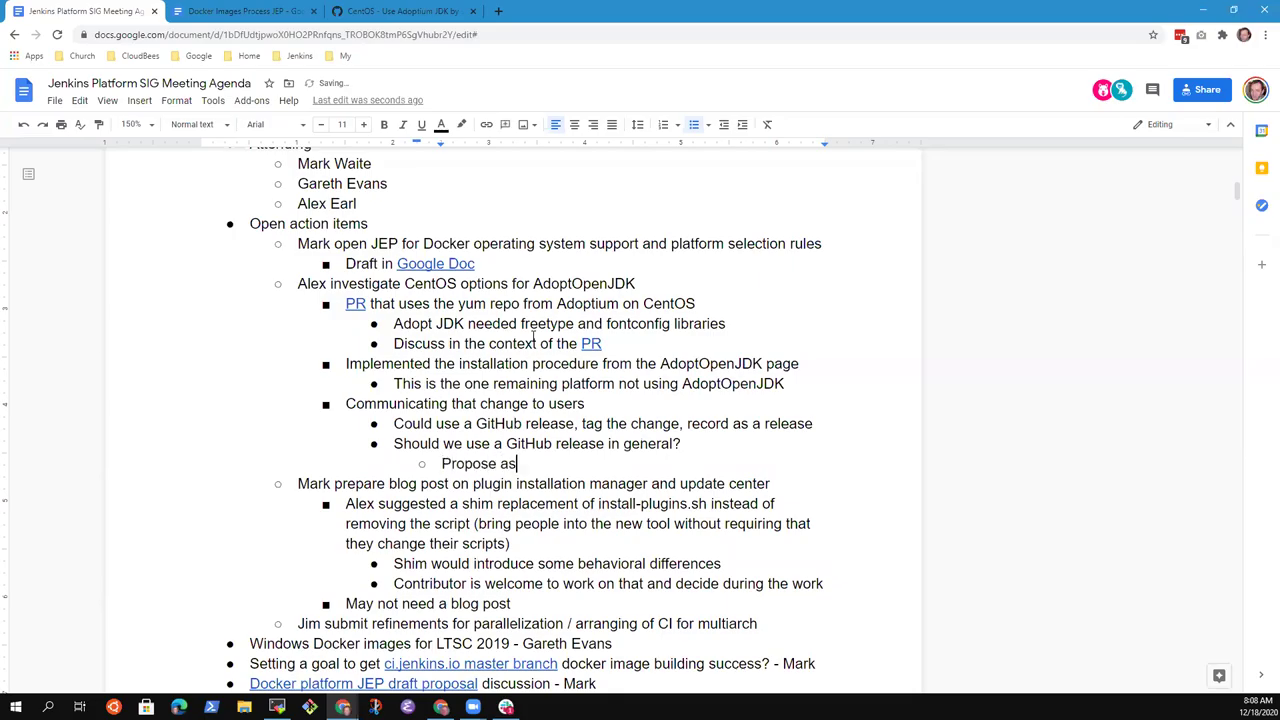
text( poart)
key(BackSpace)
key(BackSpace)
key(BackSpace)
key(BackSpace)
key(BackSpace)
text(part of the platform)
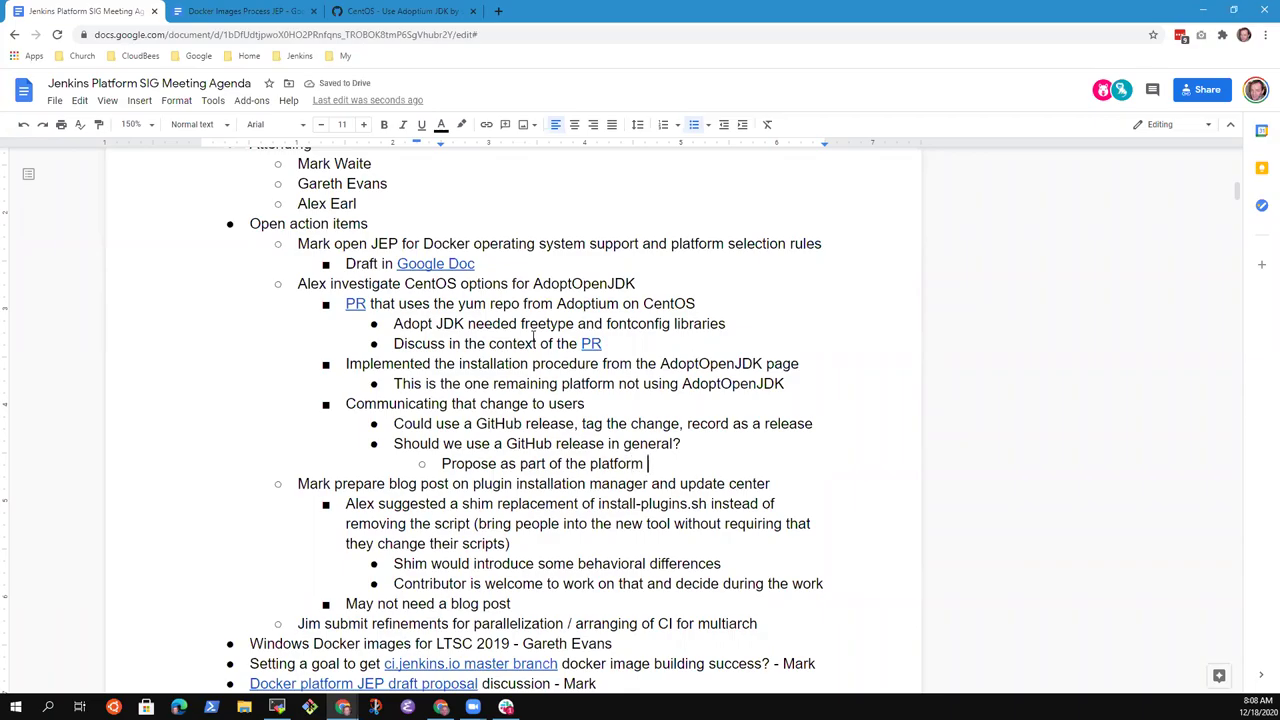
text( JEP)
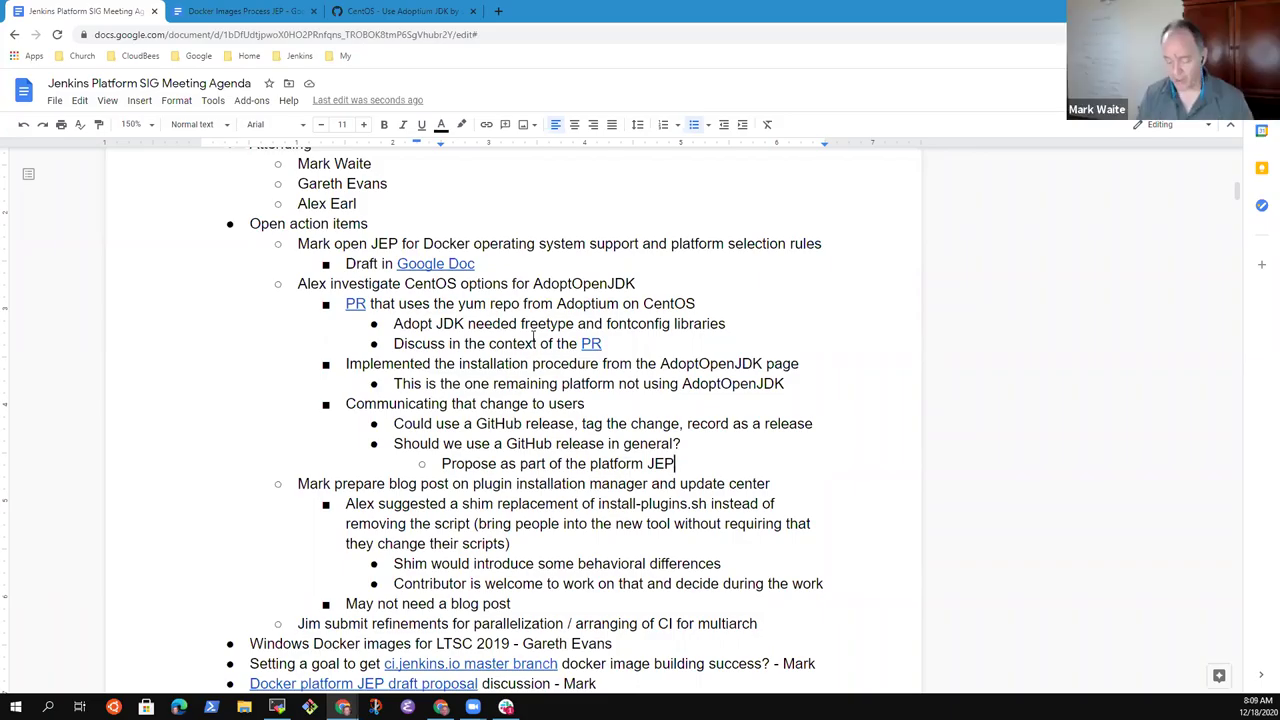
- Add a 'Jenkins releases twitter account for plugin releases' bullet with a sub-point on automating image release announcements
key(Return)
key(shift+Tab)
text(Jenkins )
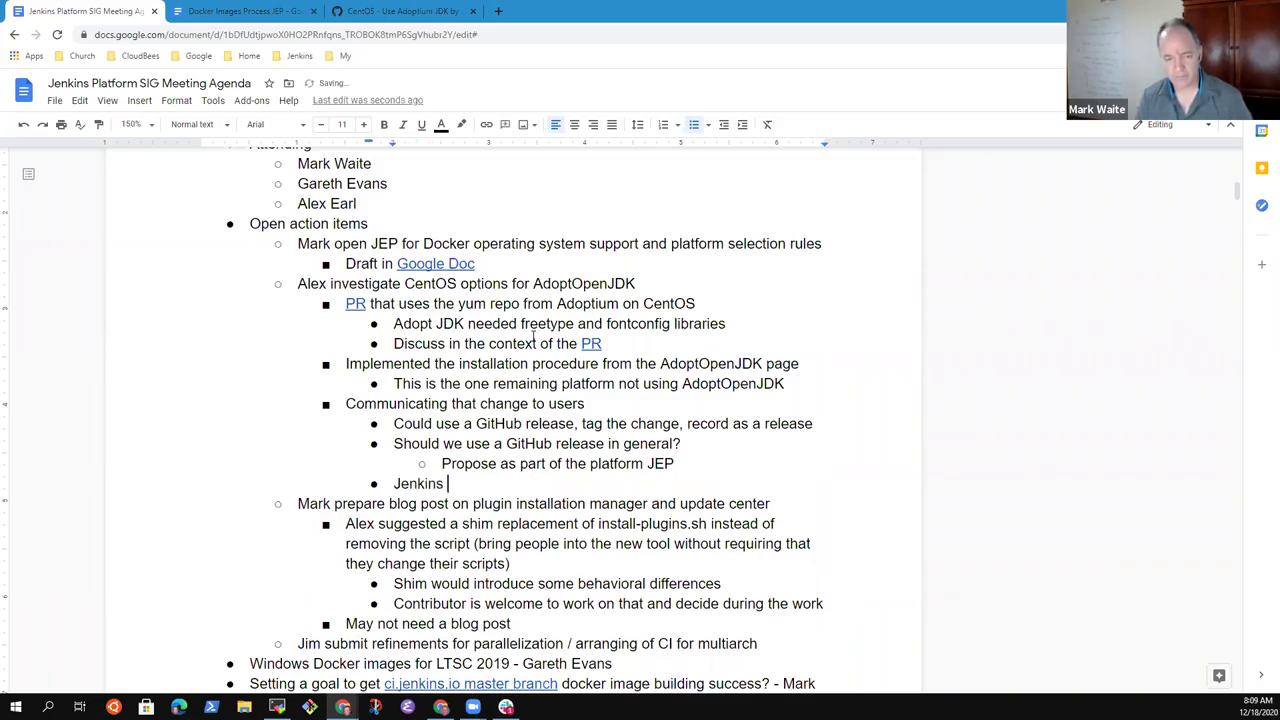
text(releases t)
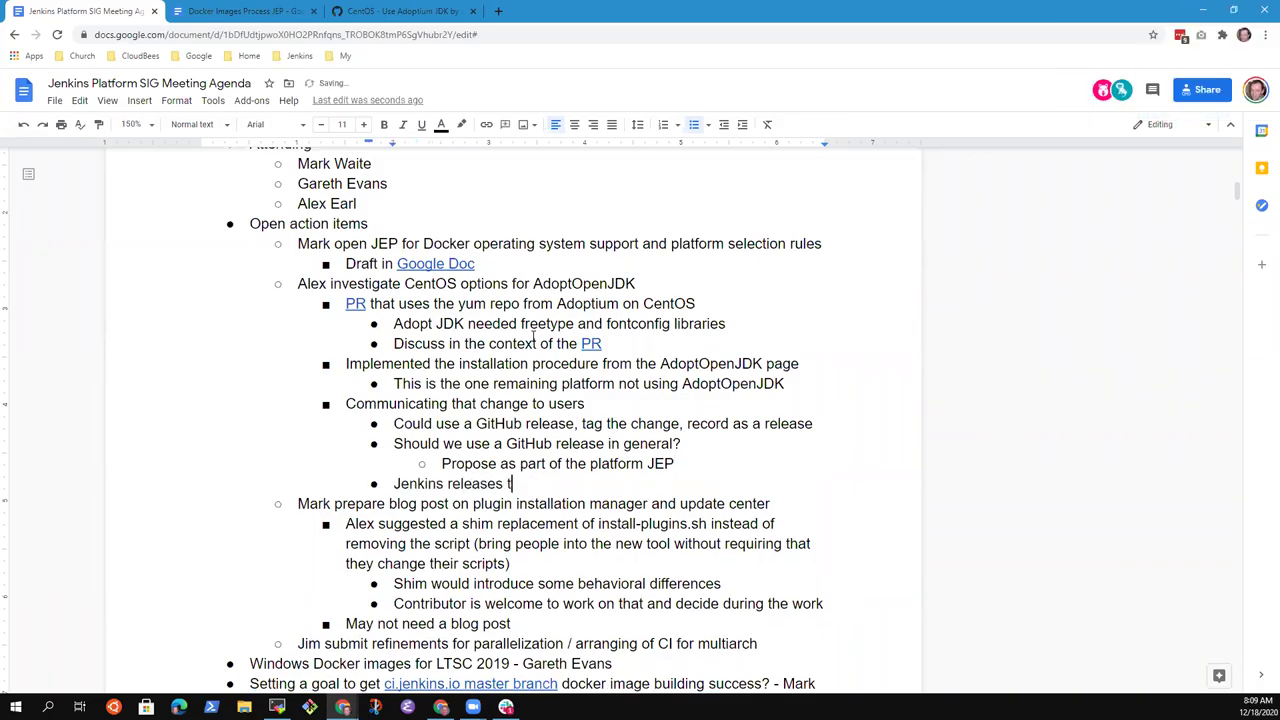
text(witter account for plugin r)
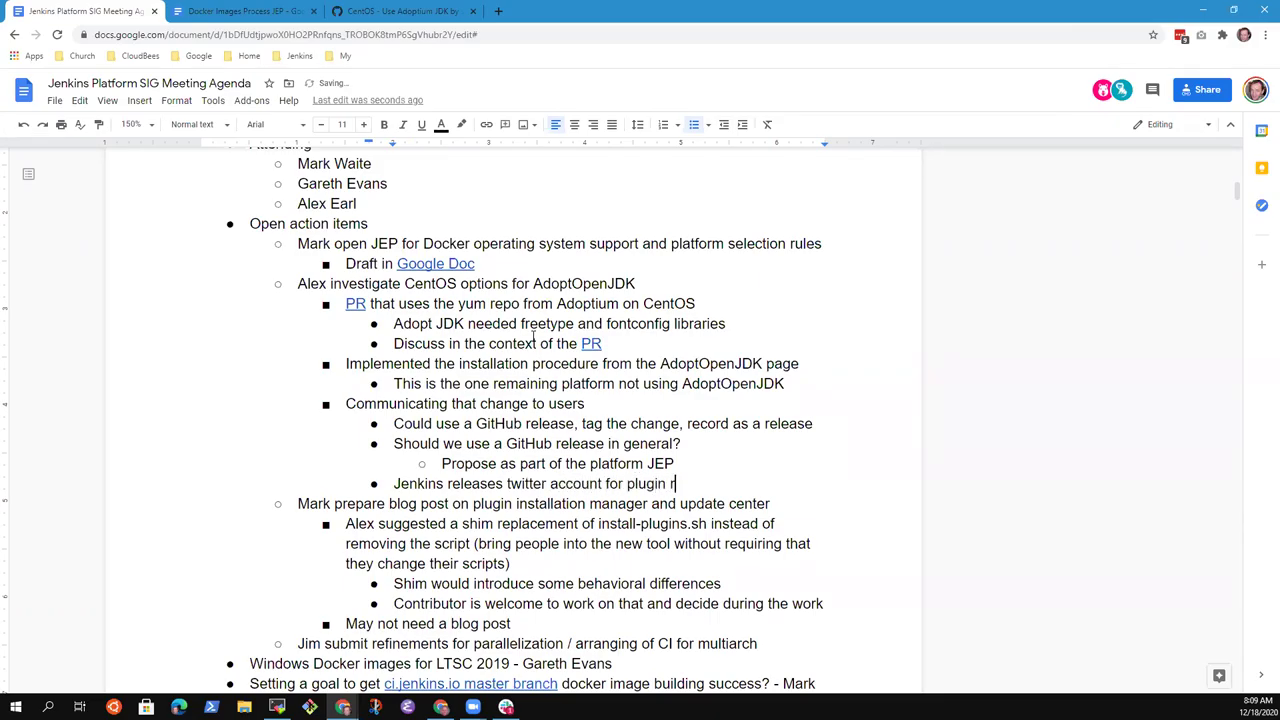
text(eleases)
key(Return)
key(Tab)
text(Should we consider )
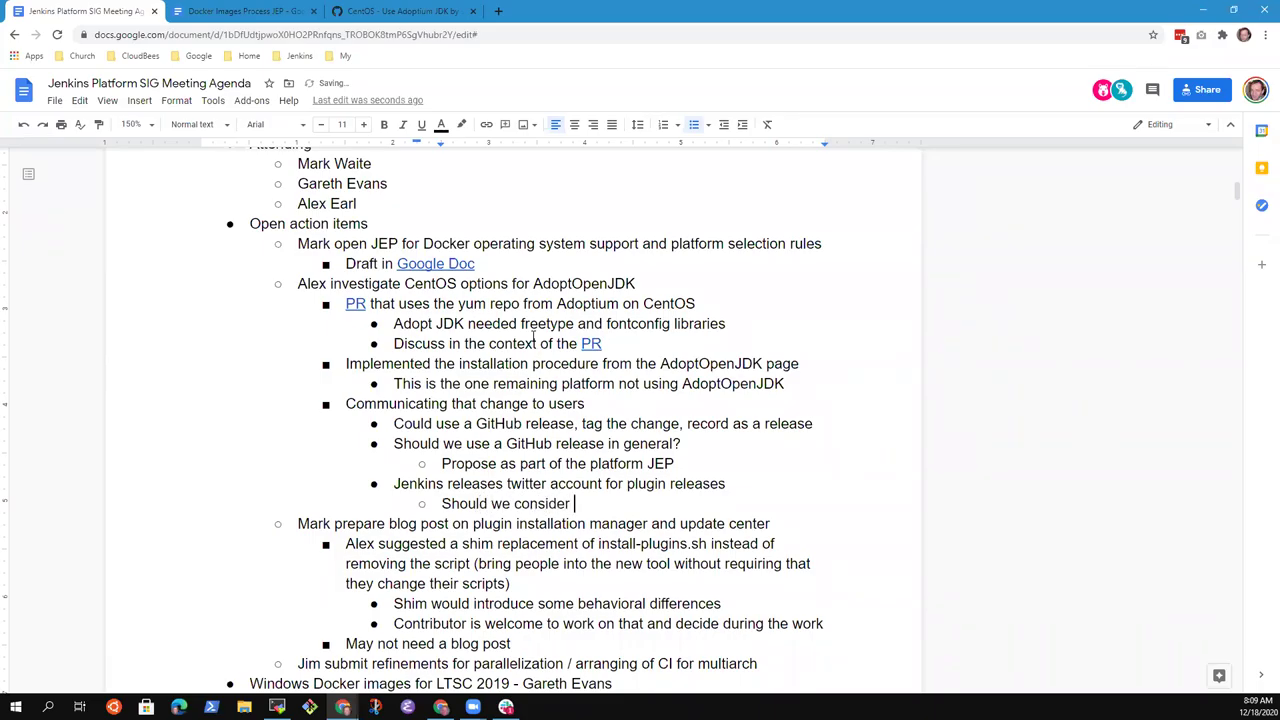
text(automation)
key(BackSpace)
key(BackSpace)
text(gn)
text(ng )
text(image release)
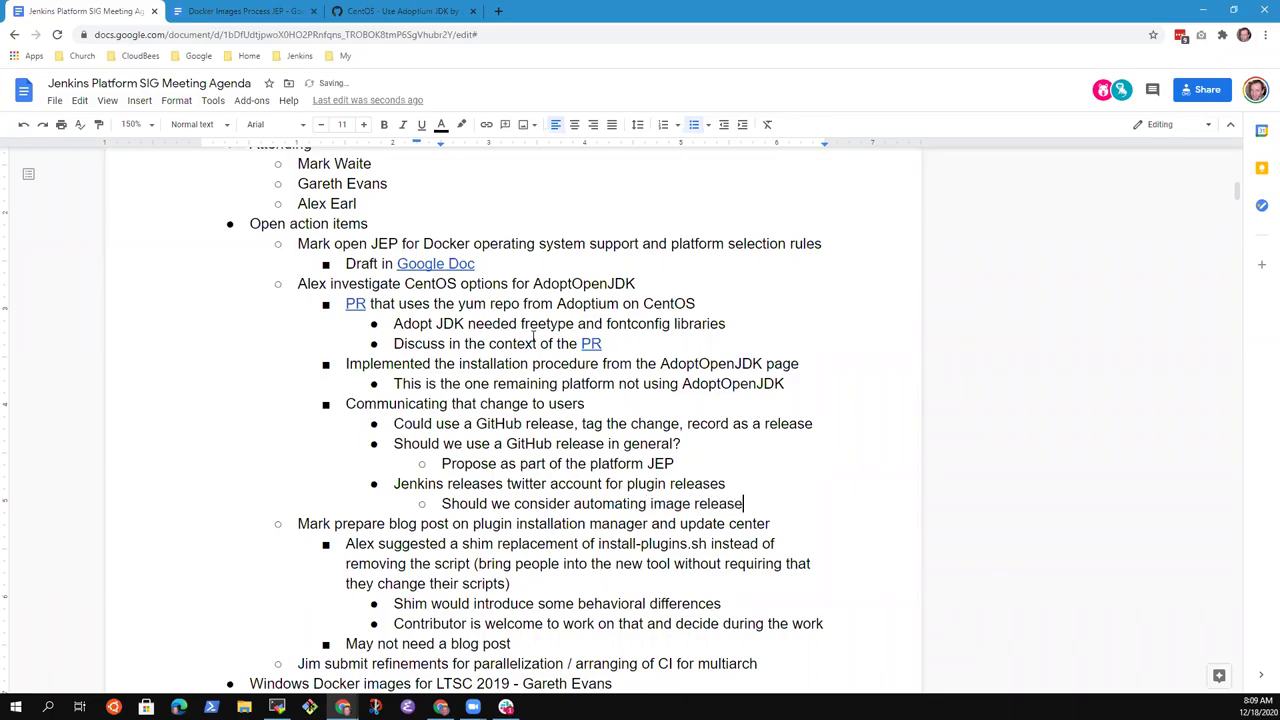
text( announcement)
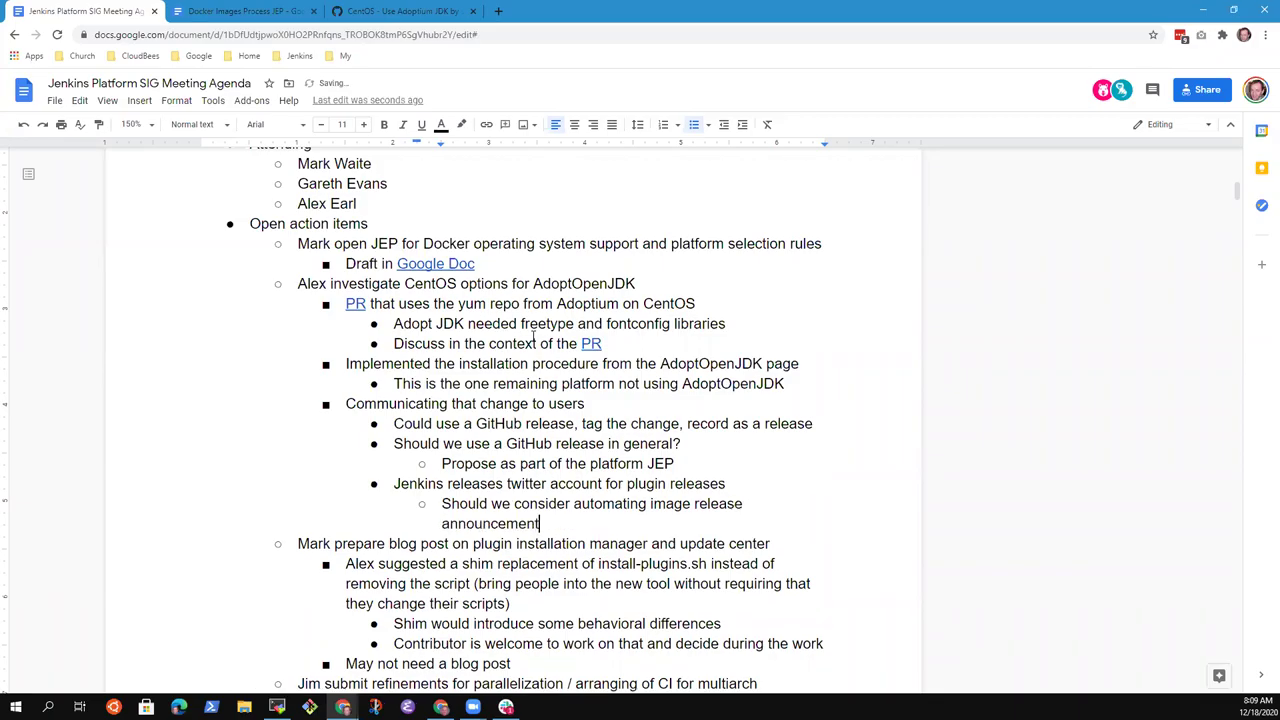
- Reword the sub-point to 'Should we automate image release announcement'
key(ctrl+Left)
key(ctrl+Left)
key(ctrl+Left)
key(ctrl+Left)
key(ctrl+shift+Left)
key(BackSpace)
key(ctrl+Right)
key(BackSpace)
key(BackSpace)
key(BackSpace)
key(BackSpace)
text(te)
key(End)
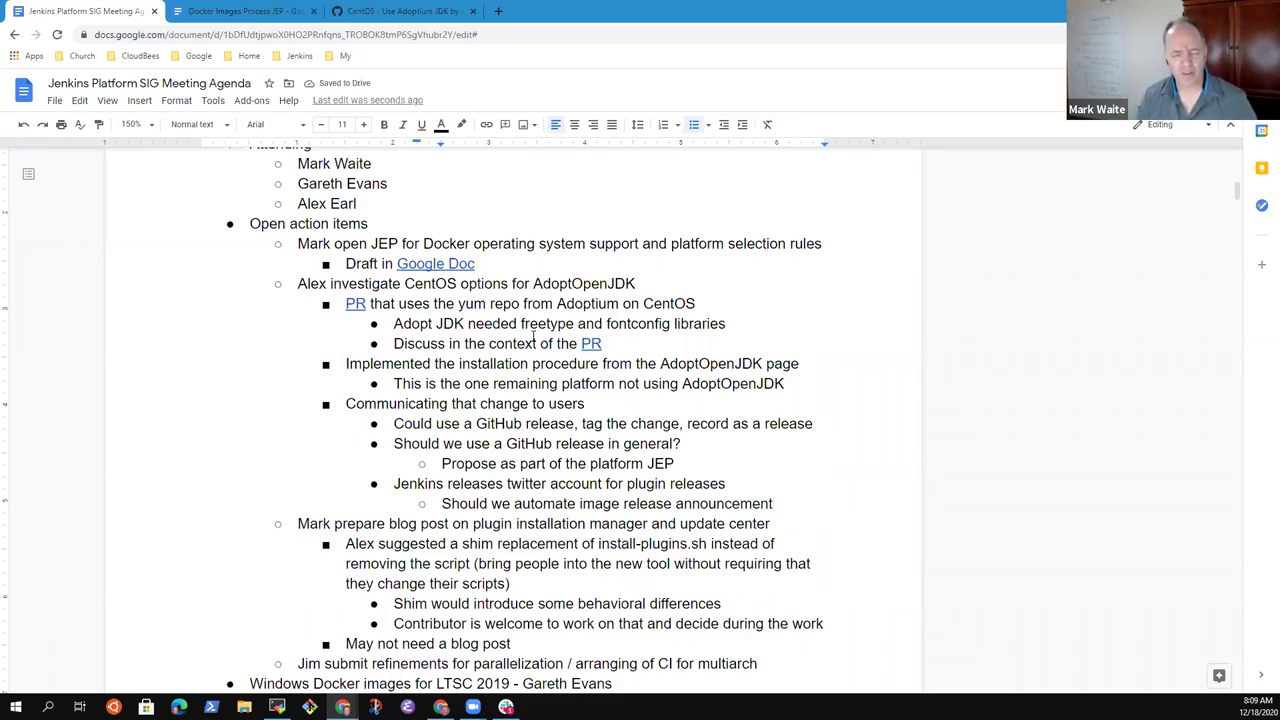
key(Up)
key(shift+Home)
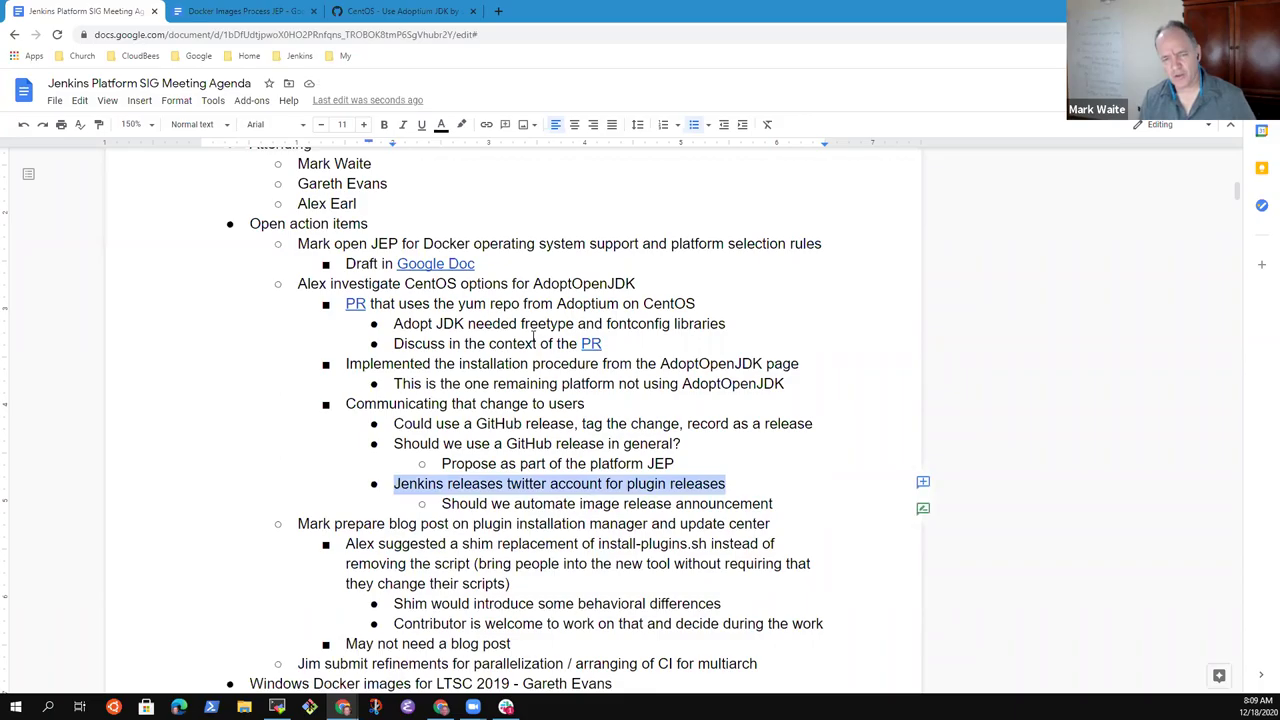
key(Down)
- Add a 'Blog post for larger changes (like Debian 9 -> 10 upgrade)' bullet at the twitter-account level
key(End)
key(Return)
key(shift+Tab)
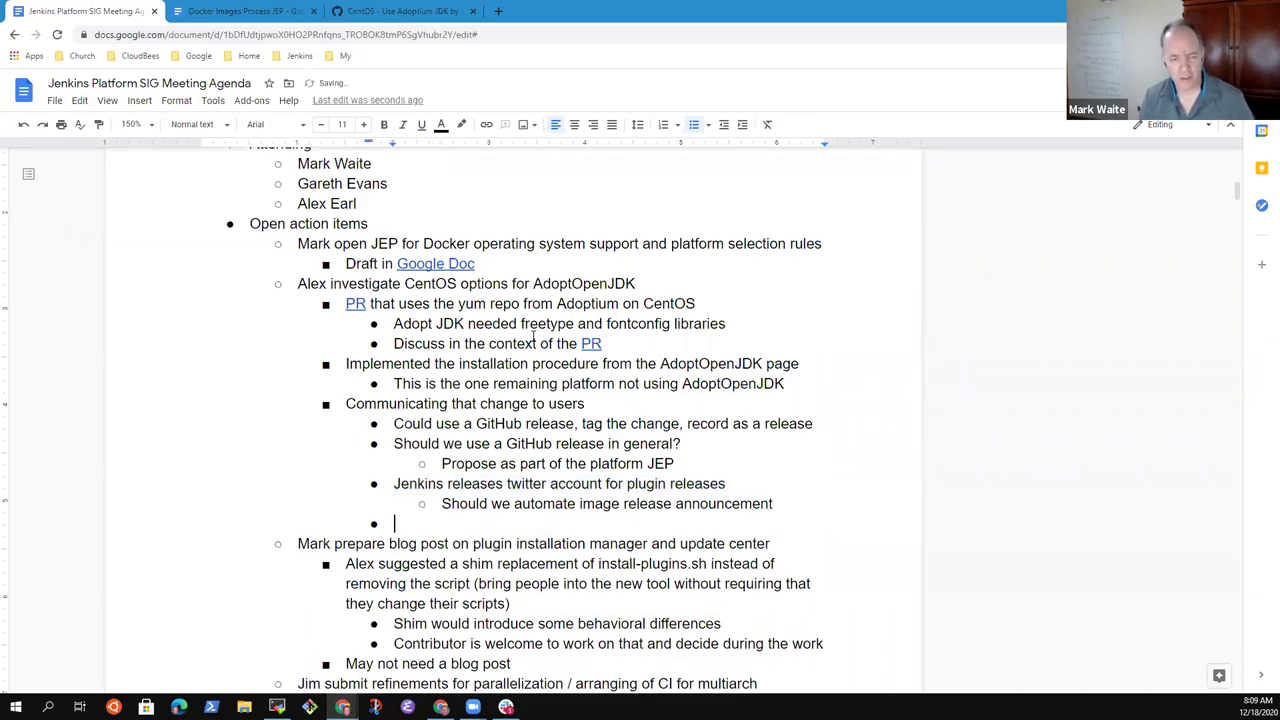
text(Blog p)
key(BackSpace)
key(BackSpace)
key(BackSpace)
key(BackSpace)
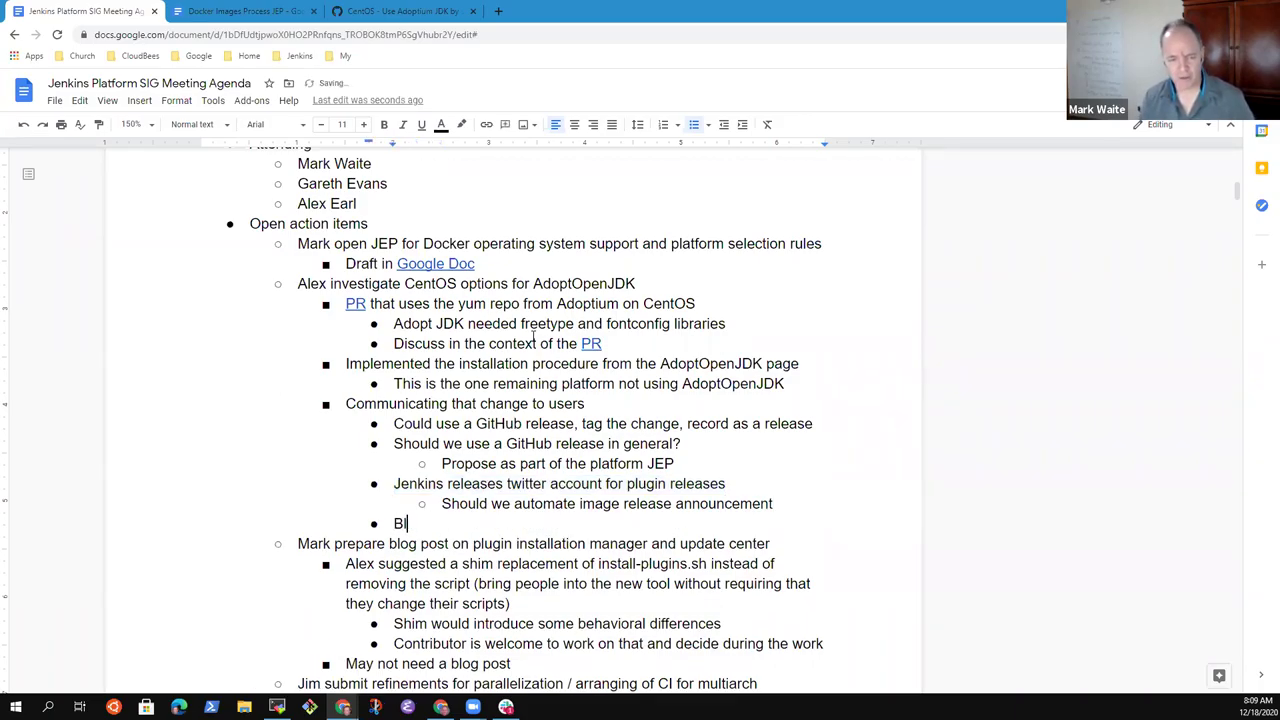
text(og post for )
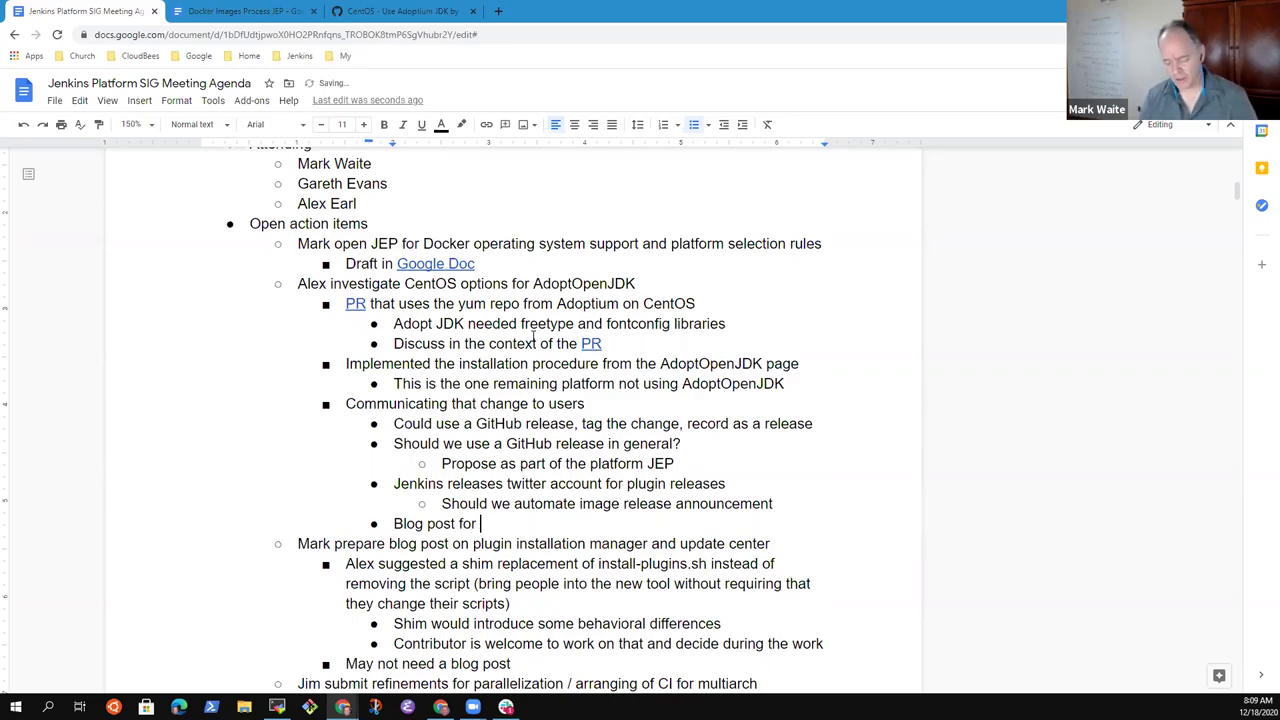
text(larger )
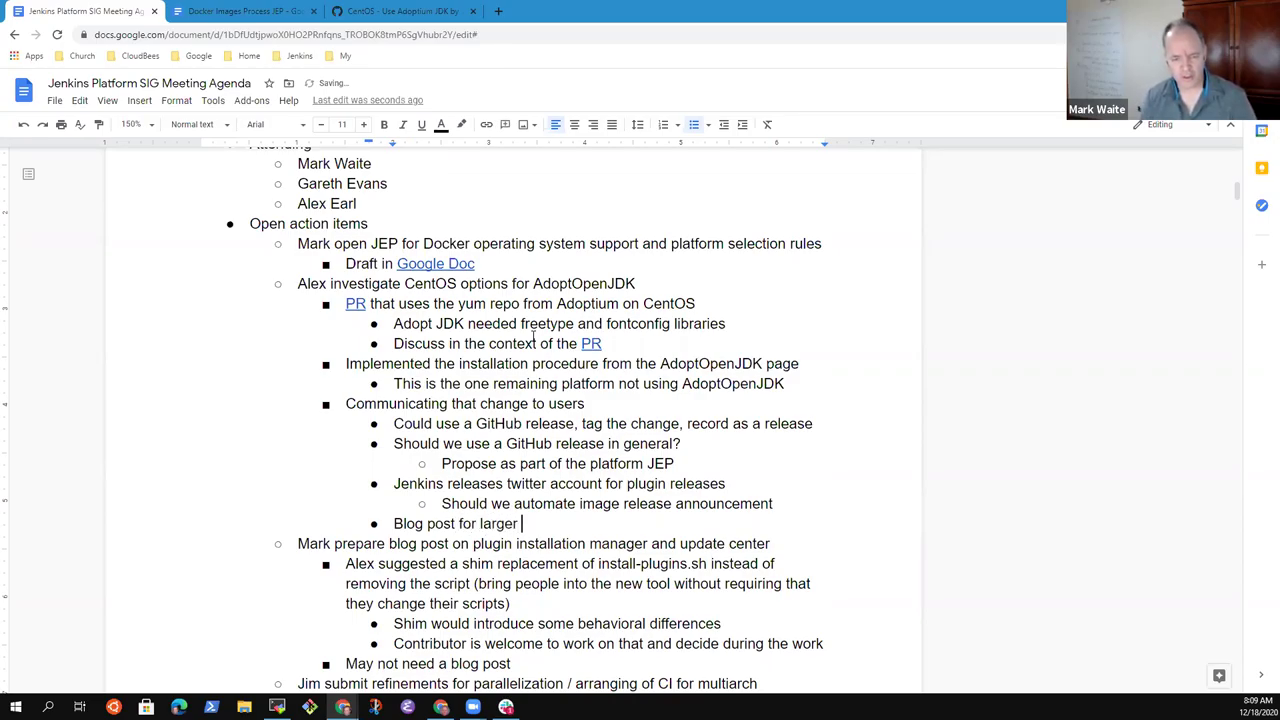
text(changes (like )
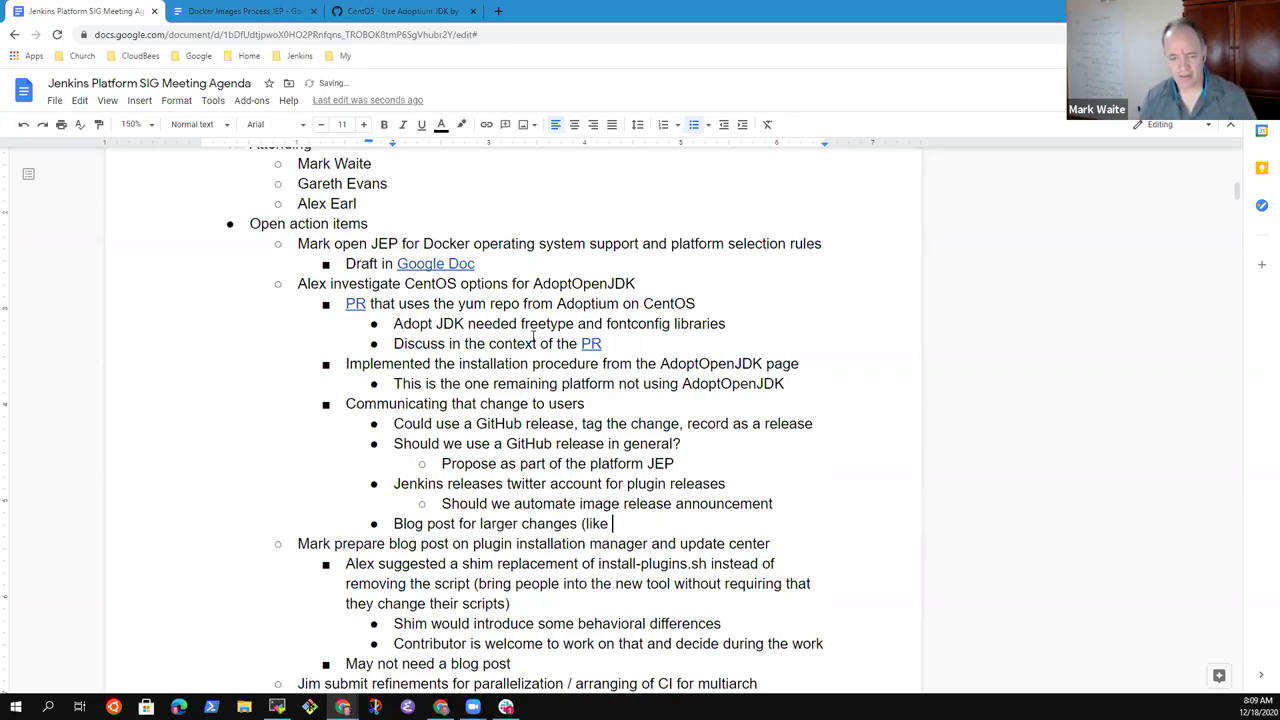
text(Debian)
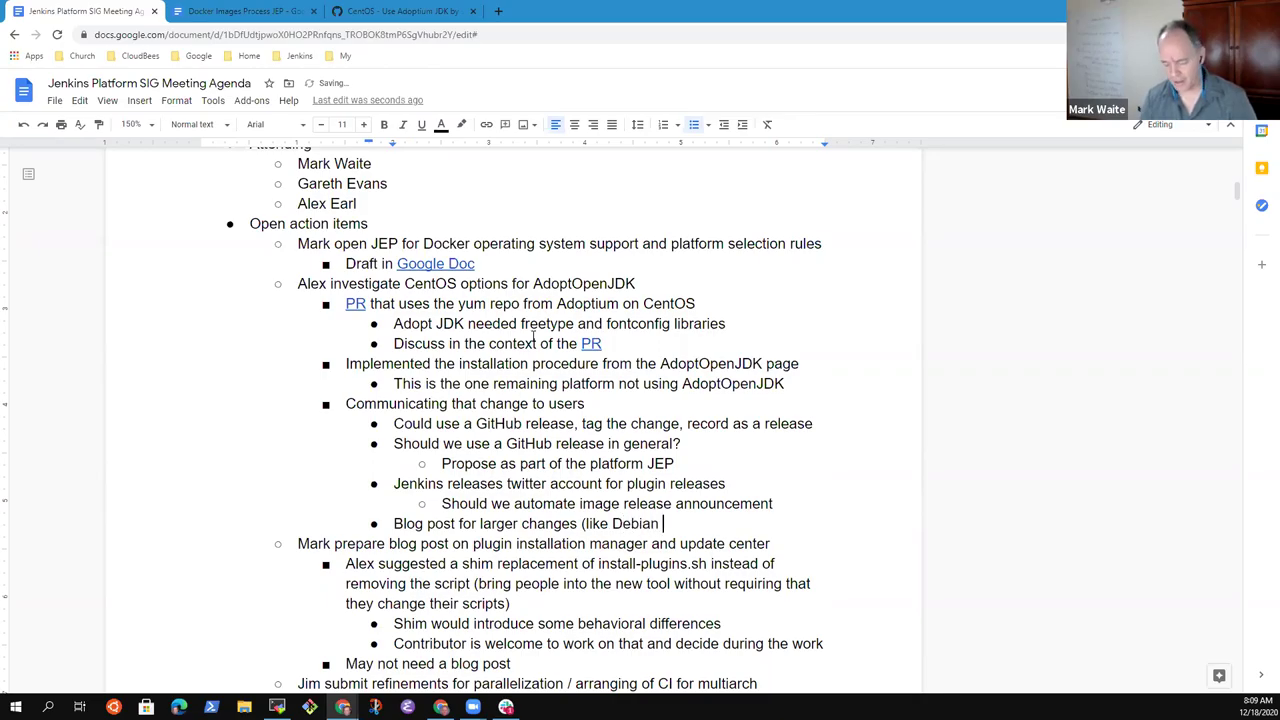
text( 9 -> 10 upgrade)
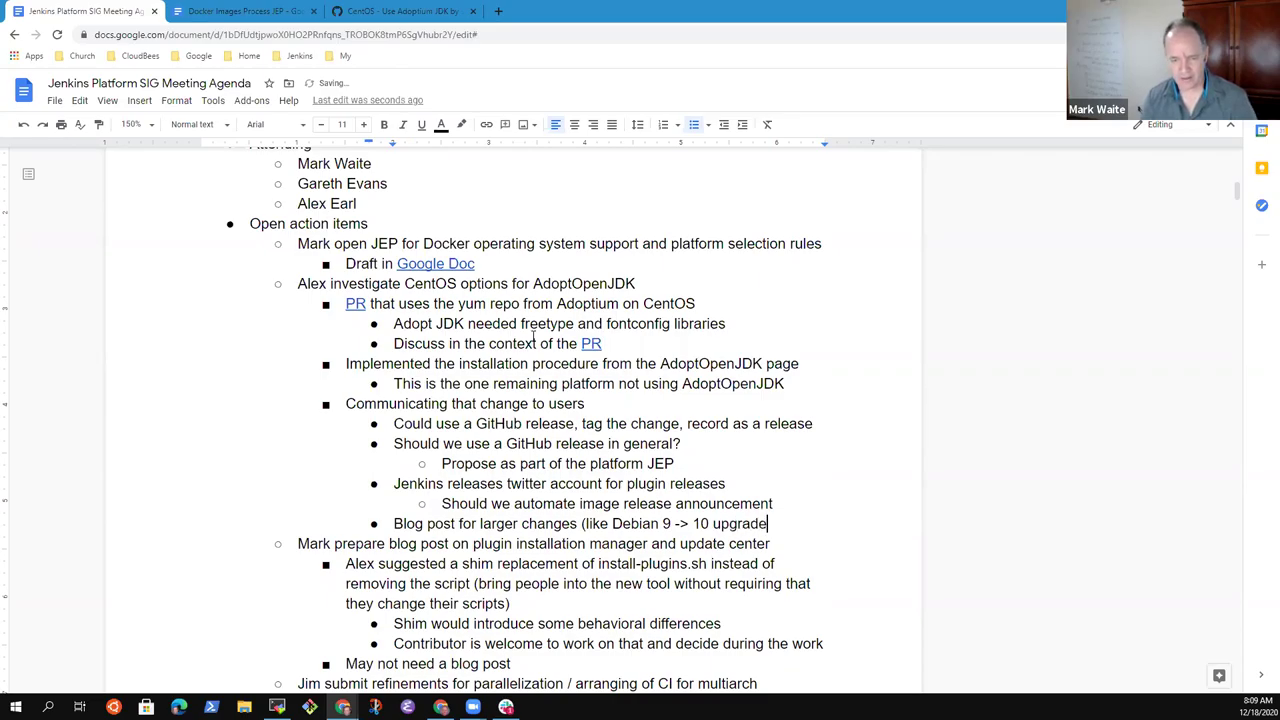
text())
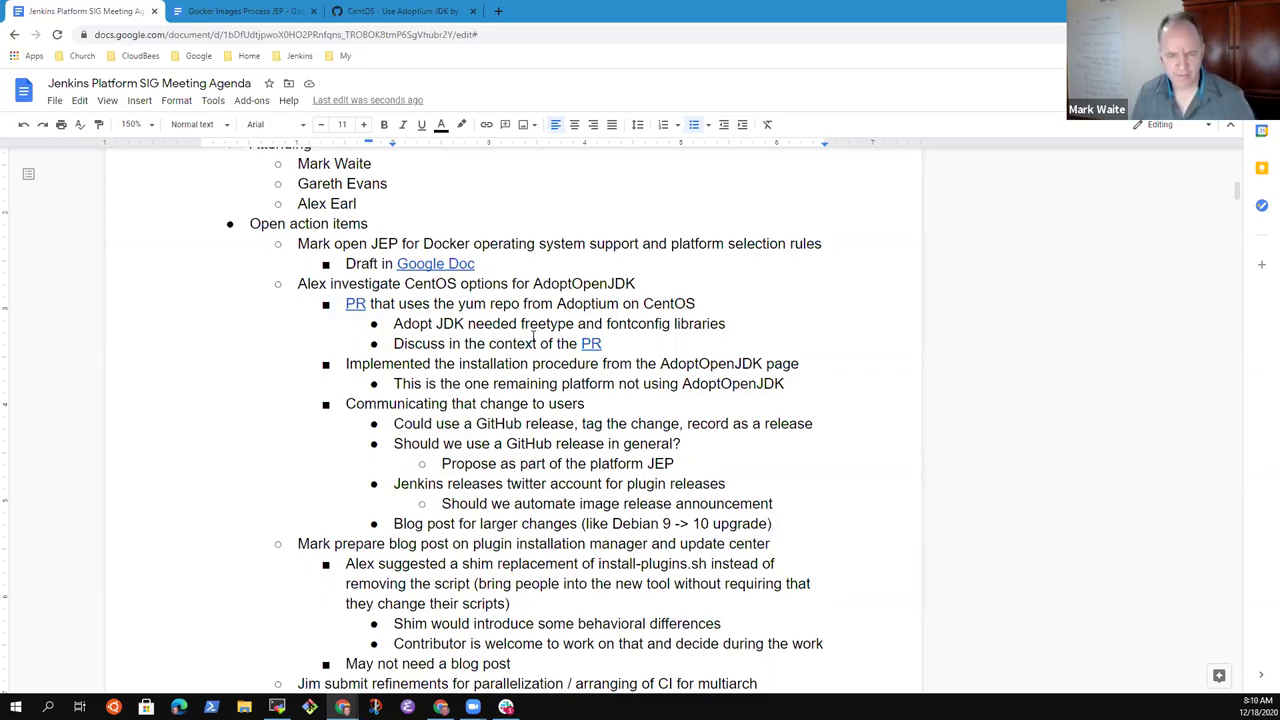
- Highlight the CentOS investigation, blog post action item and shim suggestion while reviewing the notes
key(Up)
key(Up)
key(Up)
key(Up)
key(Up)
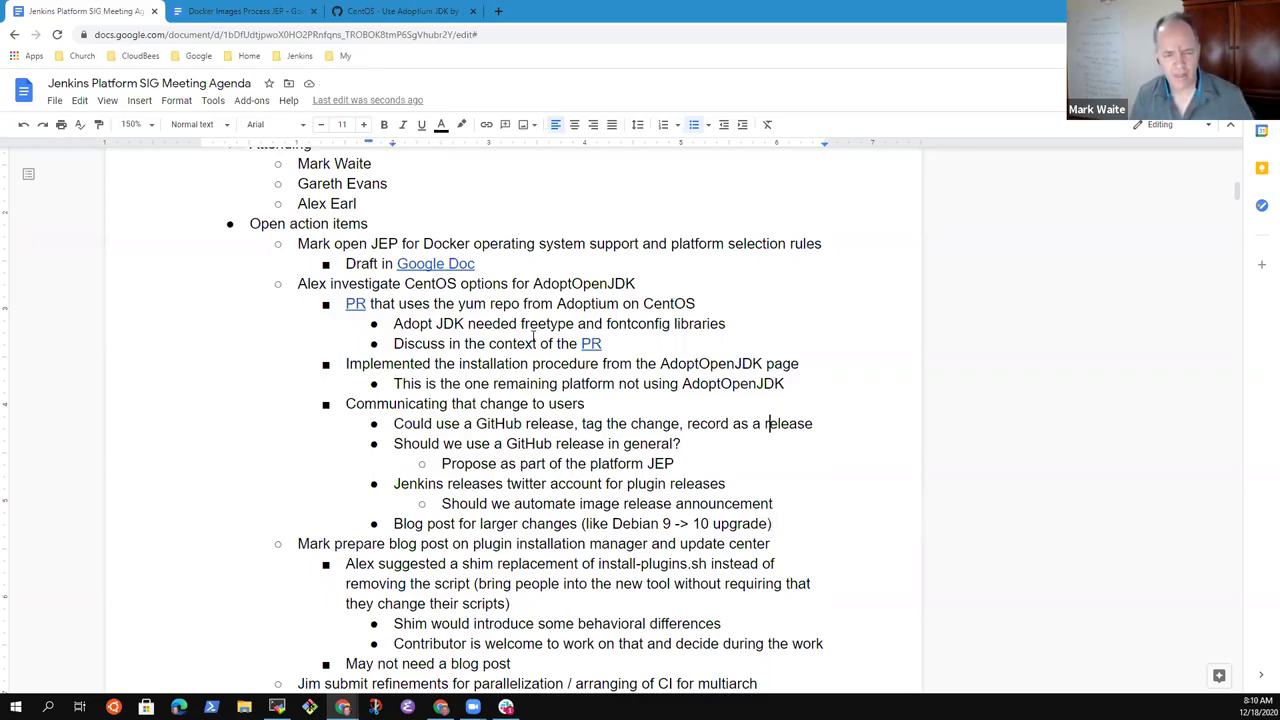
key(Up)
key(Up)
key(Up)
key(Up)
key(Up)
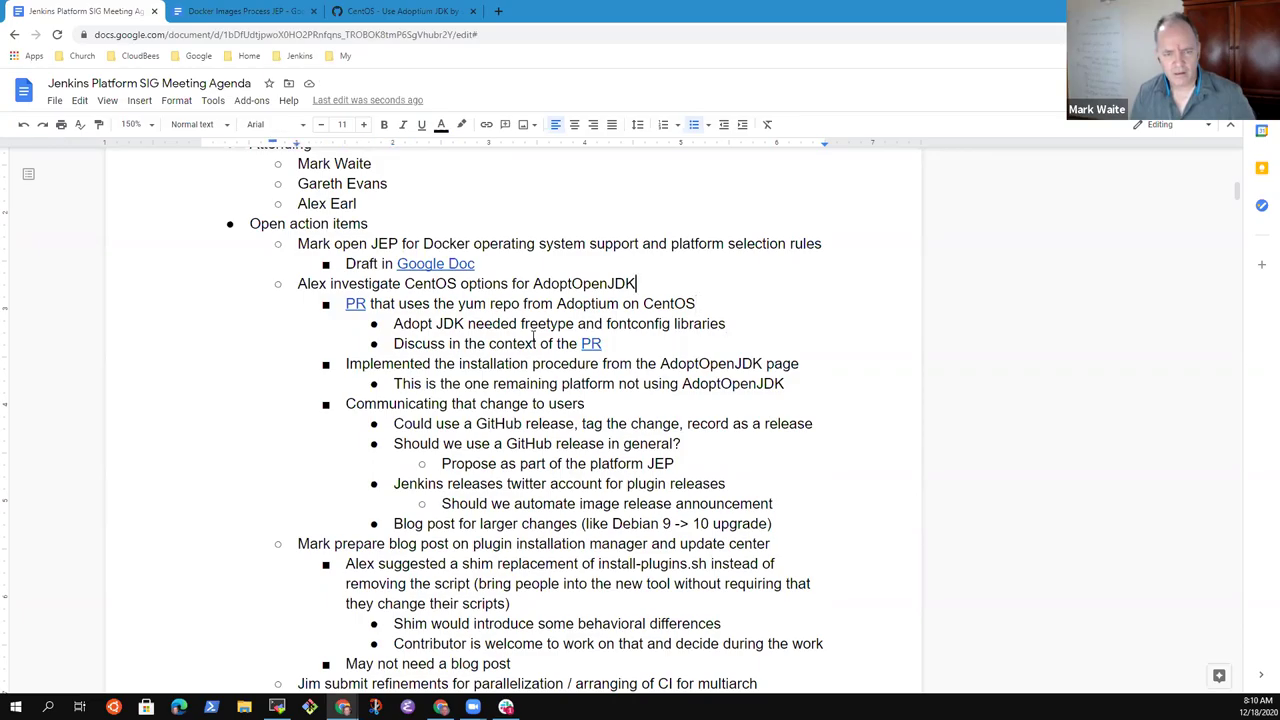
key(Home)
key(shift+End)
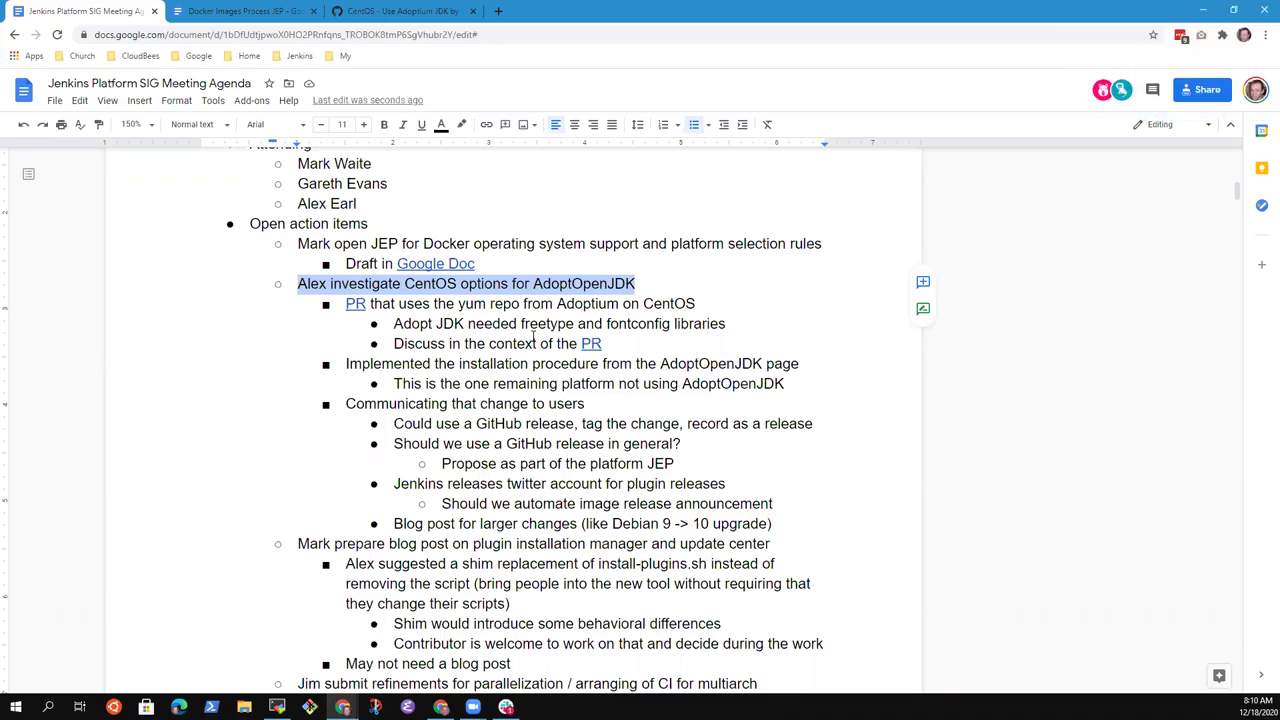
key(Down)
key(Down)
key(Down)
key(Down)
key(Down)
key(Down)
key(Down)
key(Down)
key(Down)
key(Down)
key(Down)
key(Down)
key(Down)
key(Down)
key(Up)
key(shift+End)
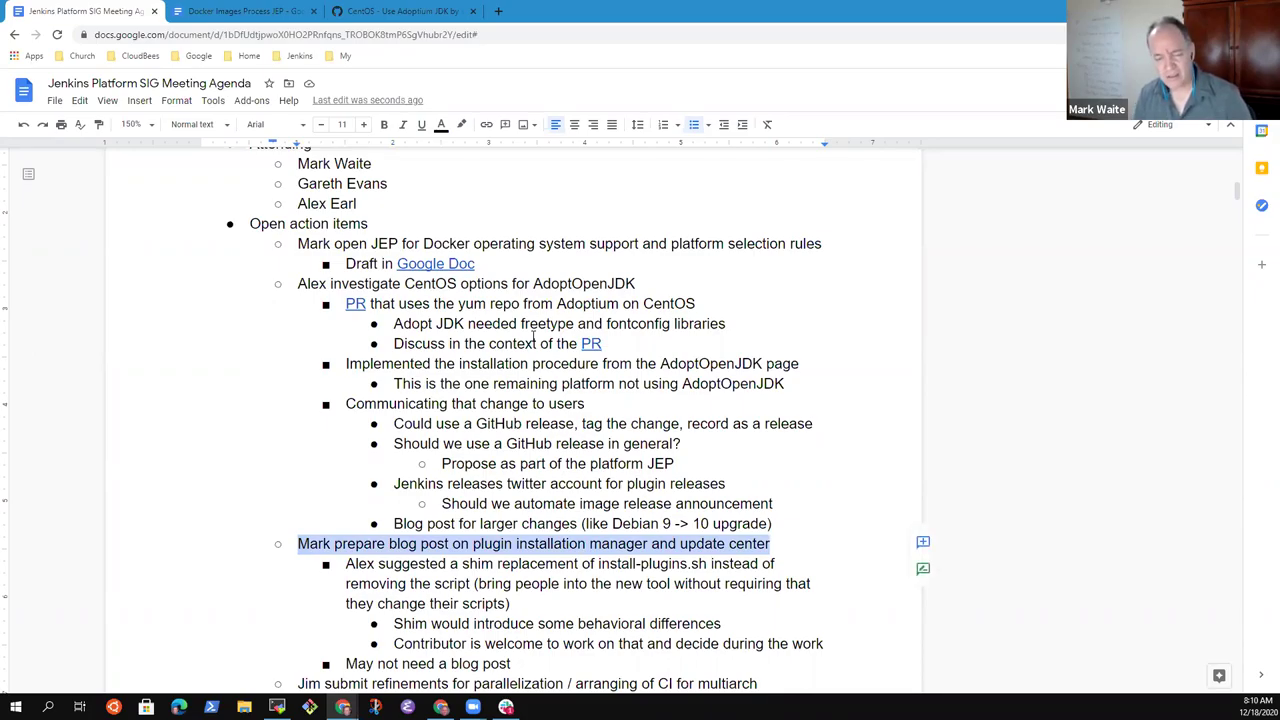
key(Down)
key(Down)
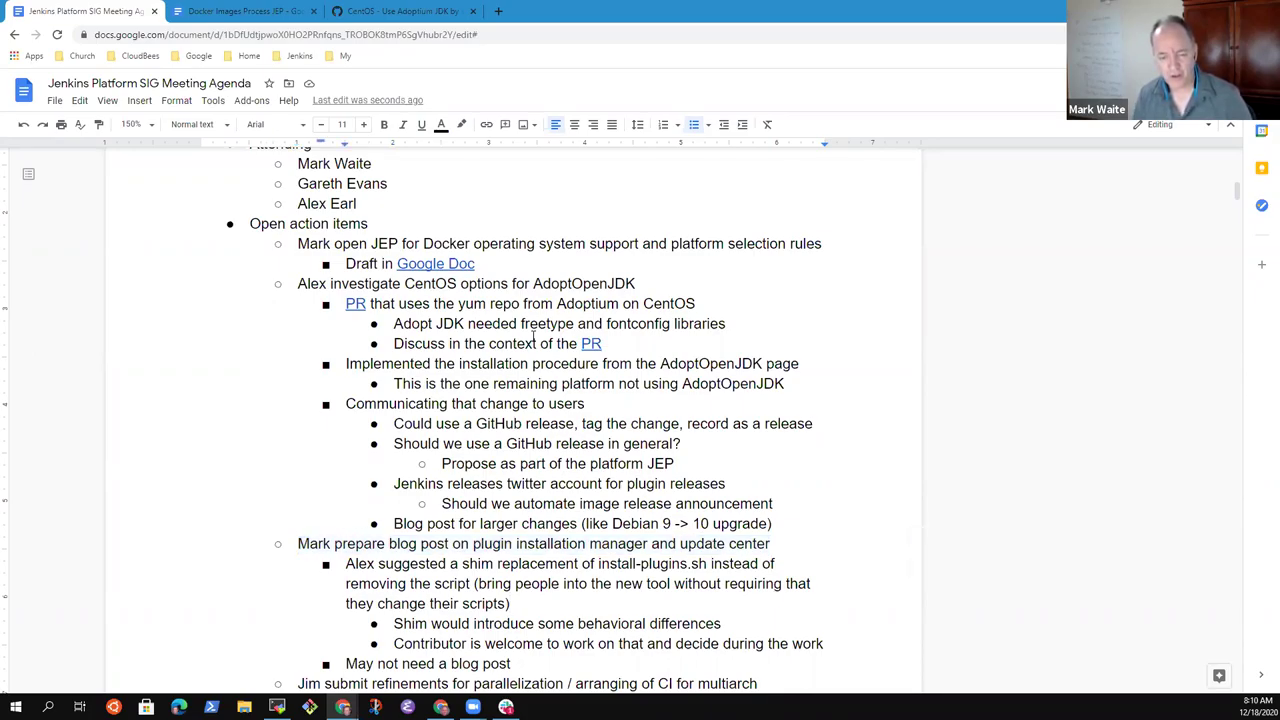
key(shift+Down)
key(shift+Down)
key(shift+Down)
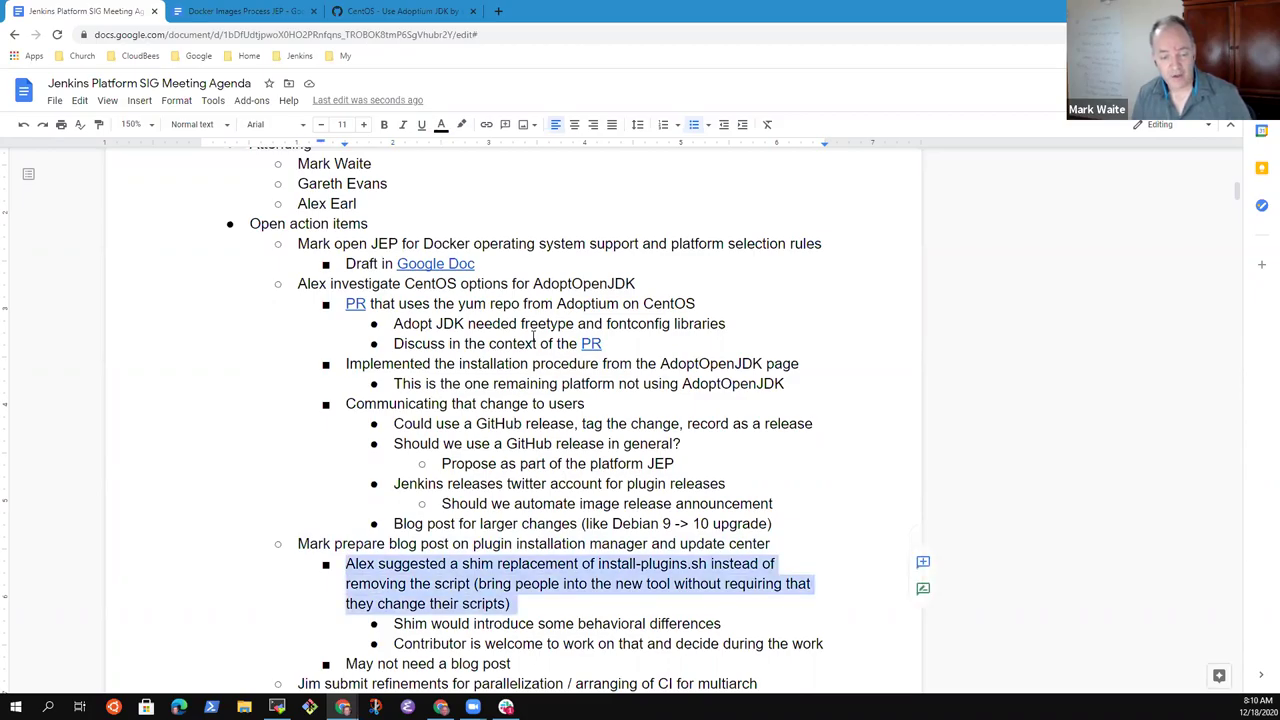
key(shift+Left)
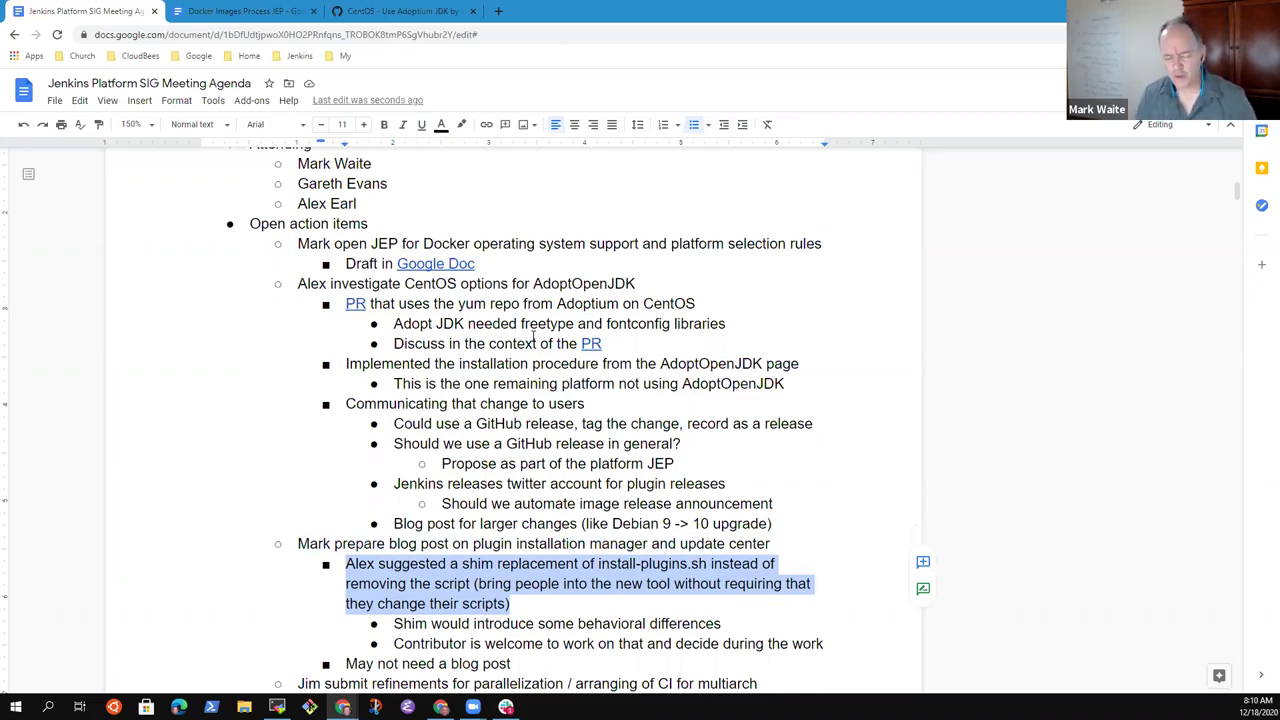
key(Down)
key(Down)
key(Down)
key(End)
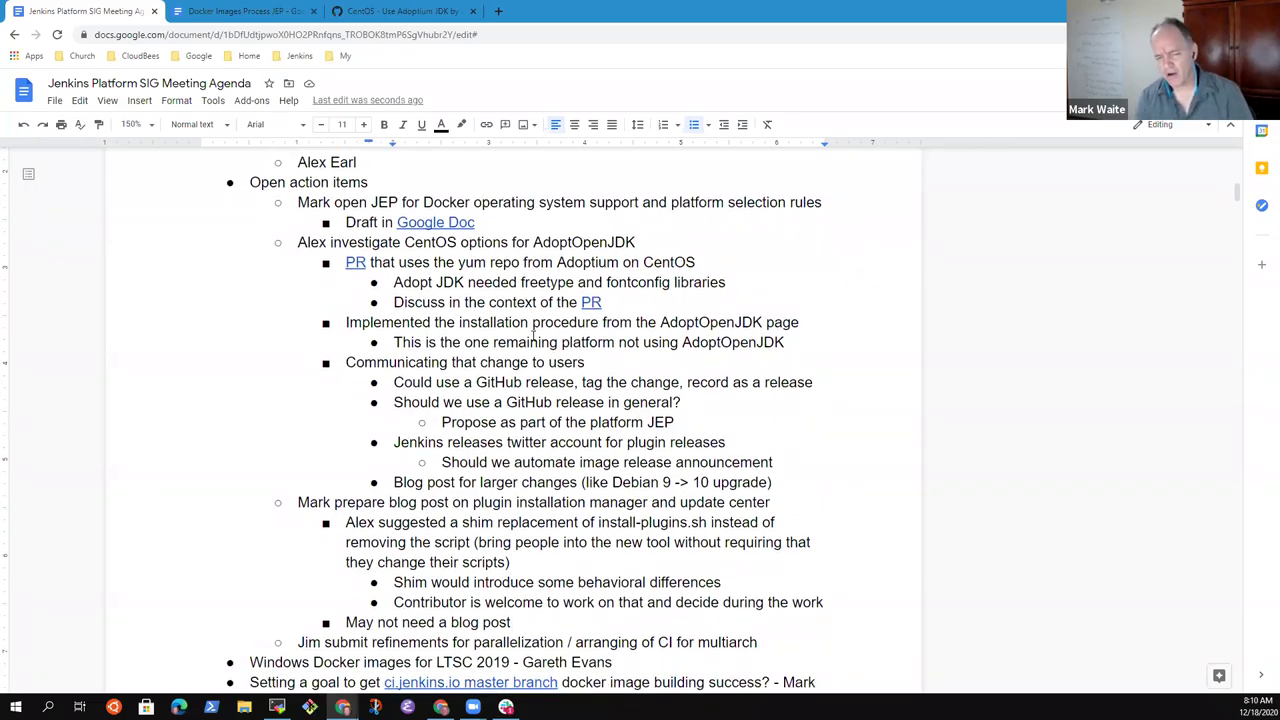
key(Down)
key(Up)
key(Down)
- Add 'Pull request welcomed to propose the replacement and shim' with sub-point 'Create the shim, run the test cases, see if they pass'
key(Return)
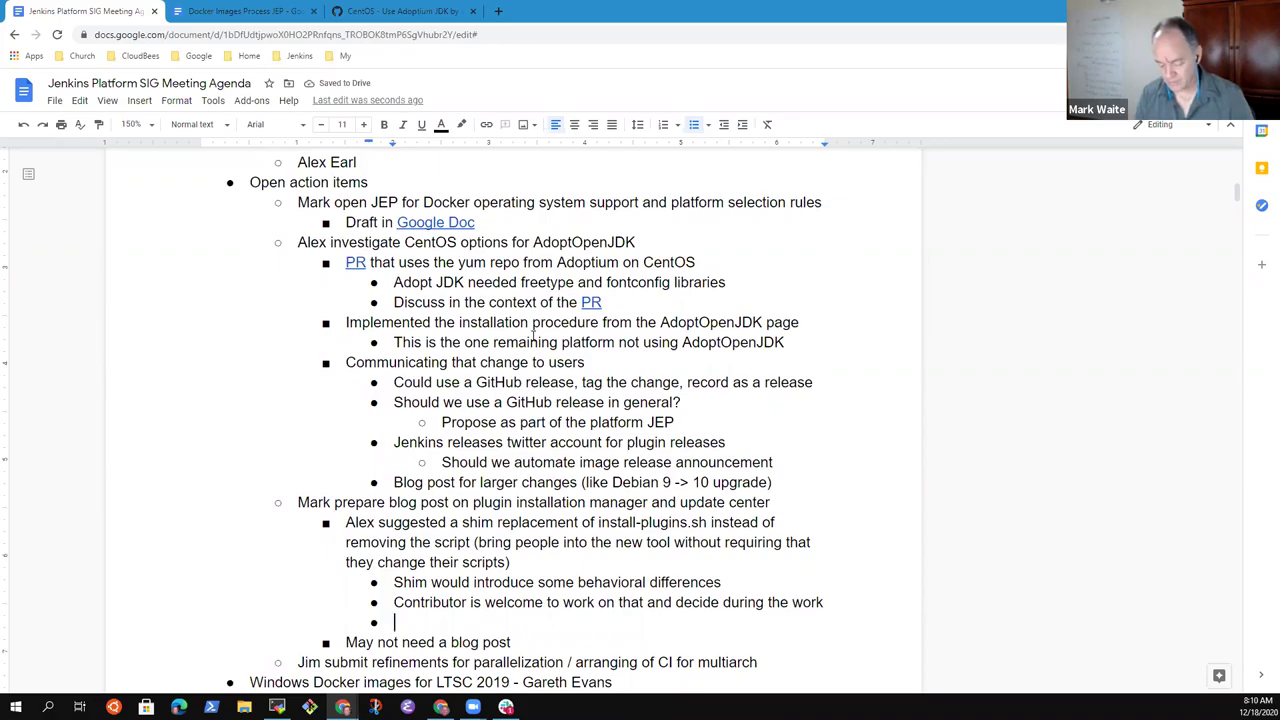
text(Pull request )
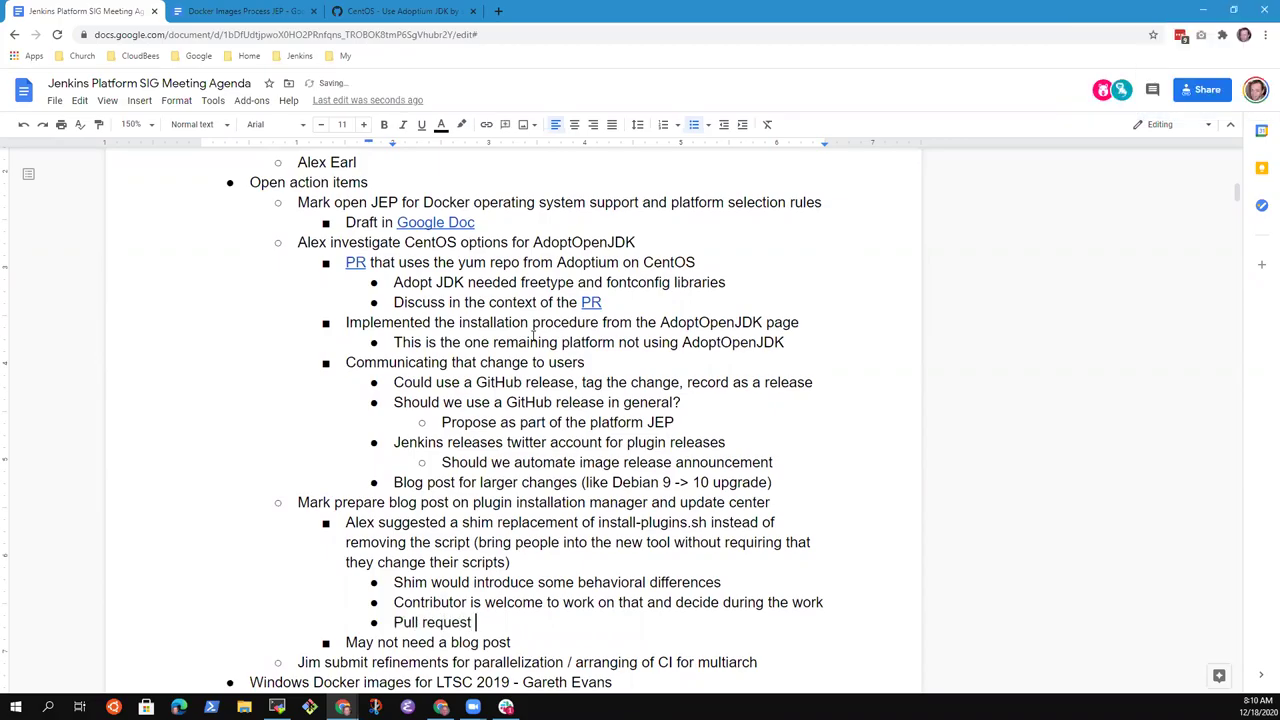
text(welcomed to pr)
text(opose the)
key(BackSpace)
key(BackSpace)
key(BackSpace)
text(replacement)
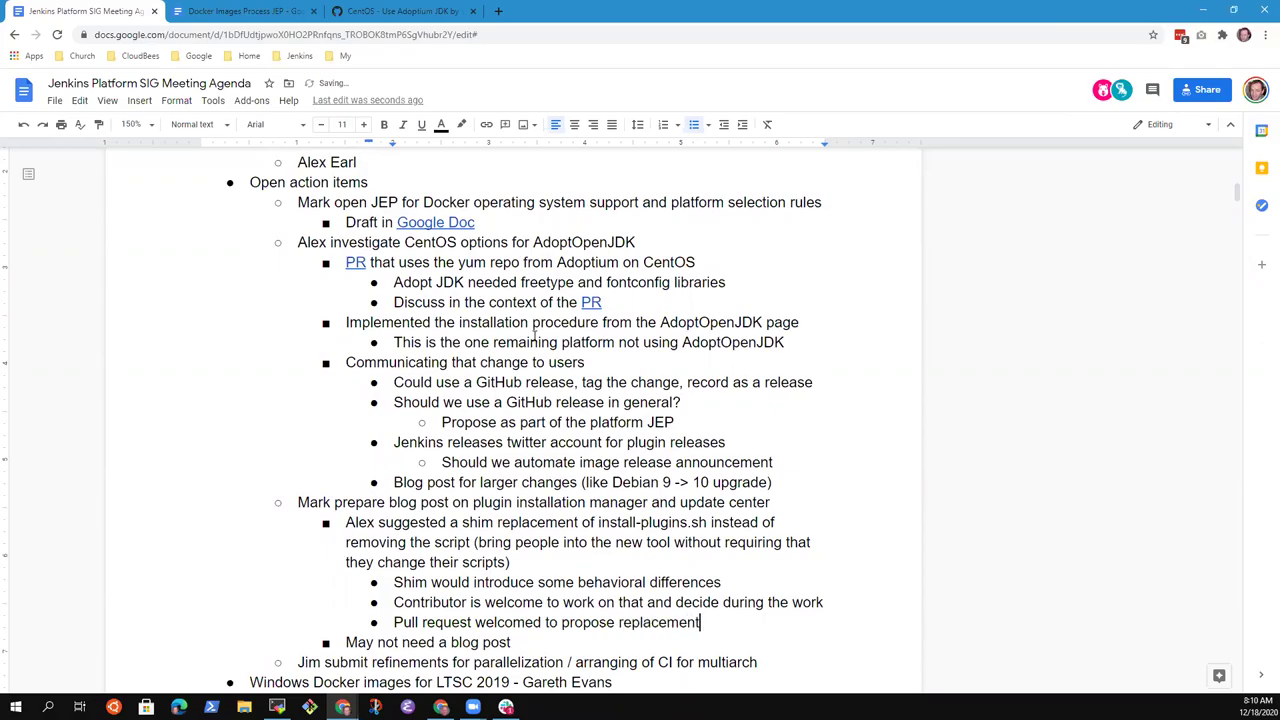
text( and shim)
key(Return)
key(Tab)
key(shift+Tab)
text(Create the shim, run the test cases, see if they pass)
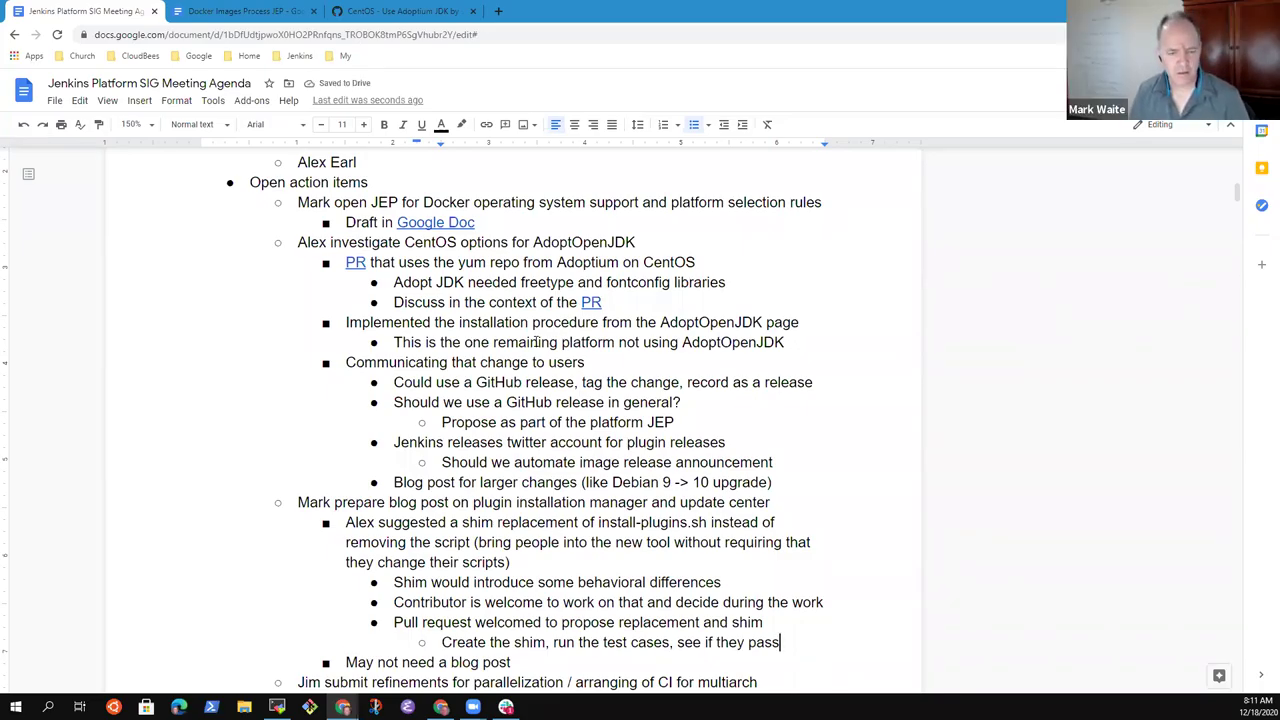
key(Down)
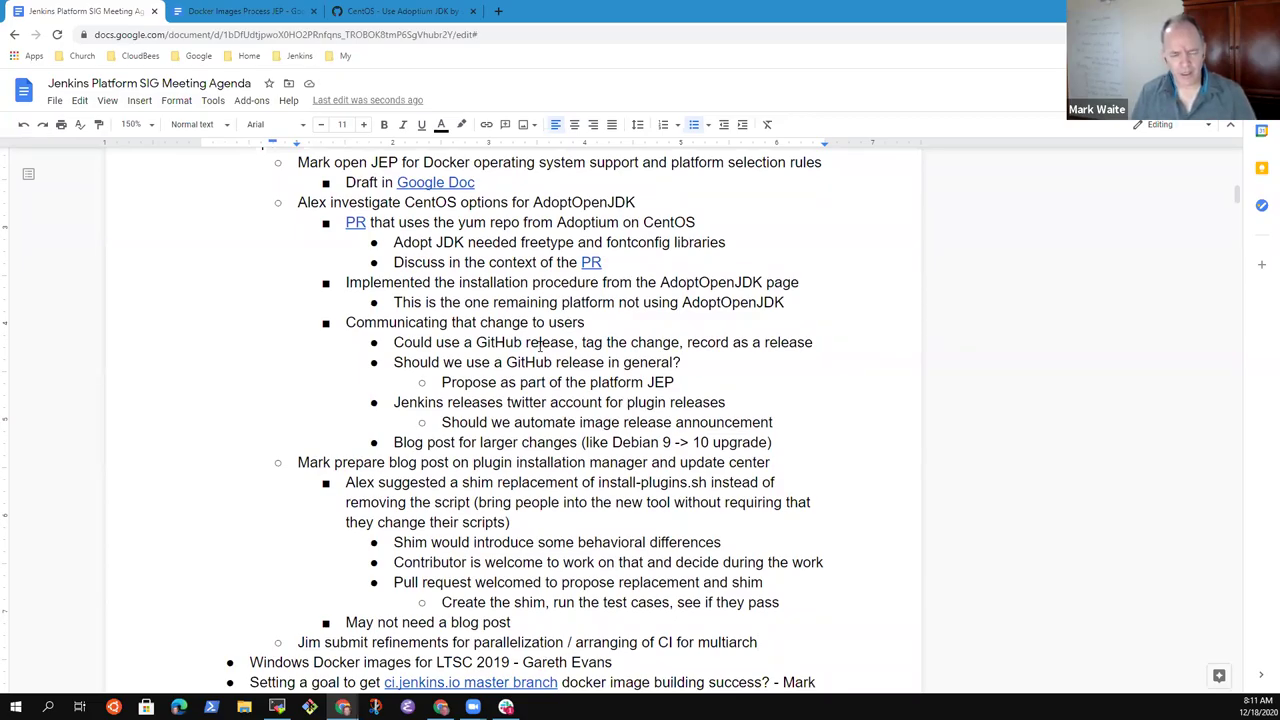
- Nest a note under multiarch CI refinements: delayed while its owner is on other projects for a month or more
key(Home)
key(shift+End)
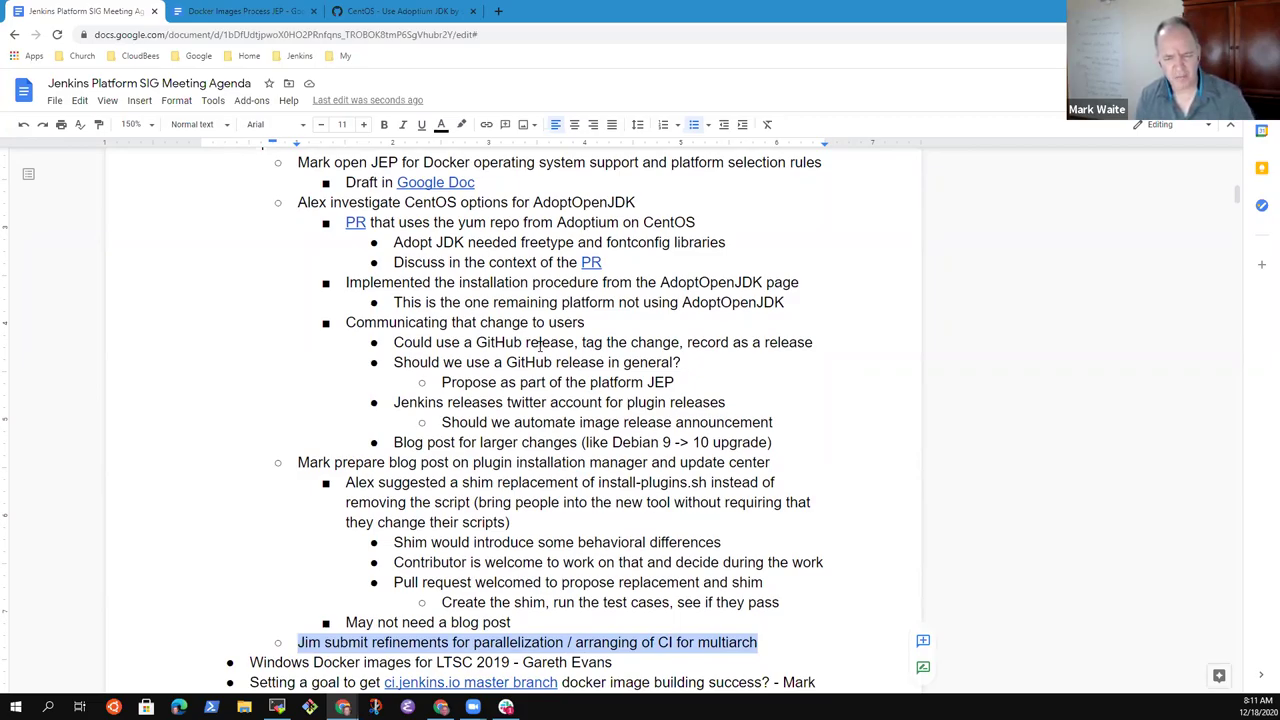
key(End)
key(Return)
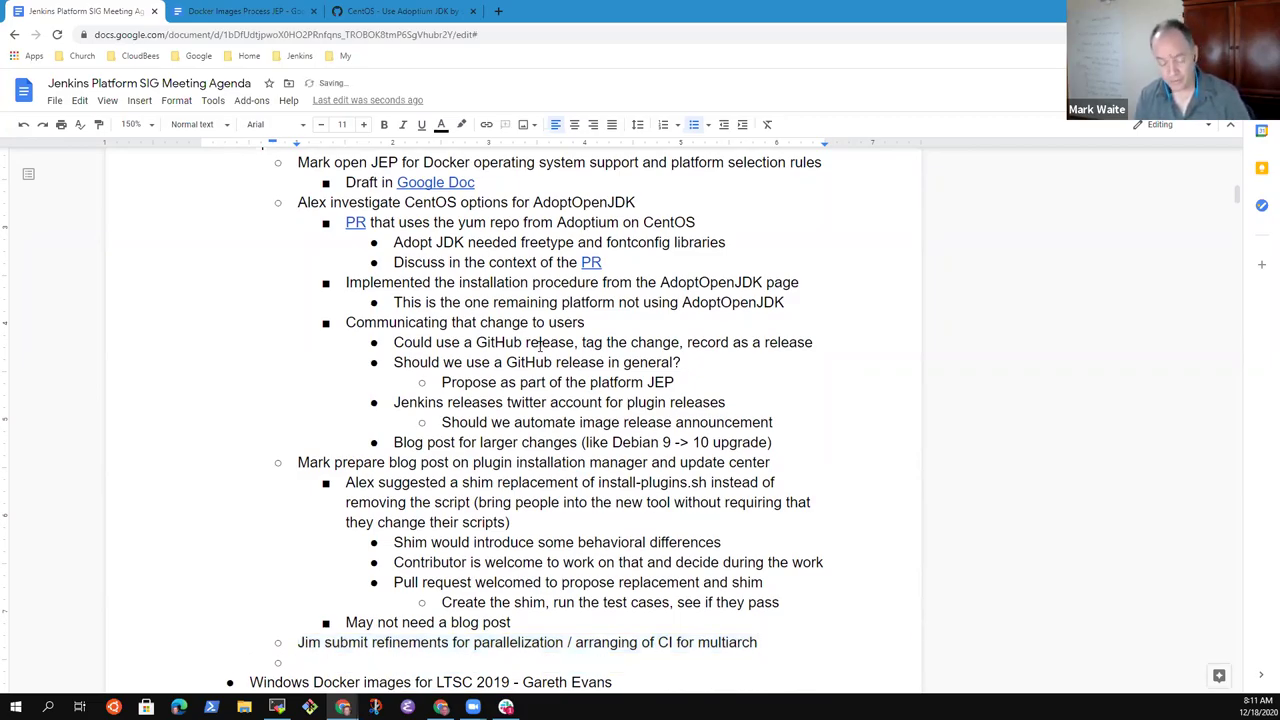
key(Tab)
text(Delayed )
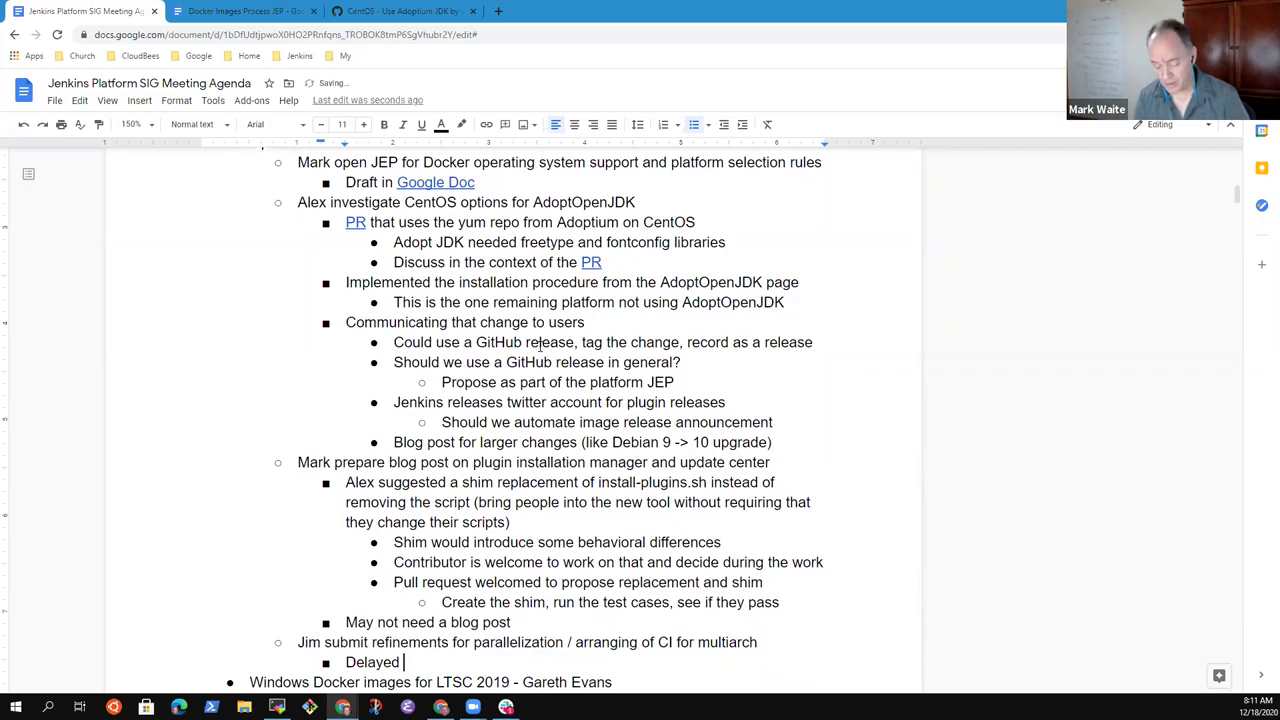
text(while Jim is )
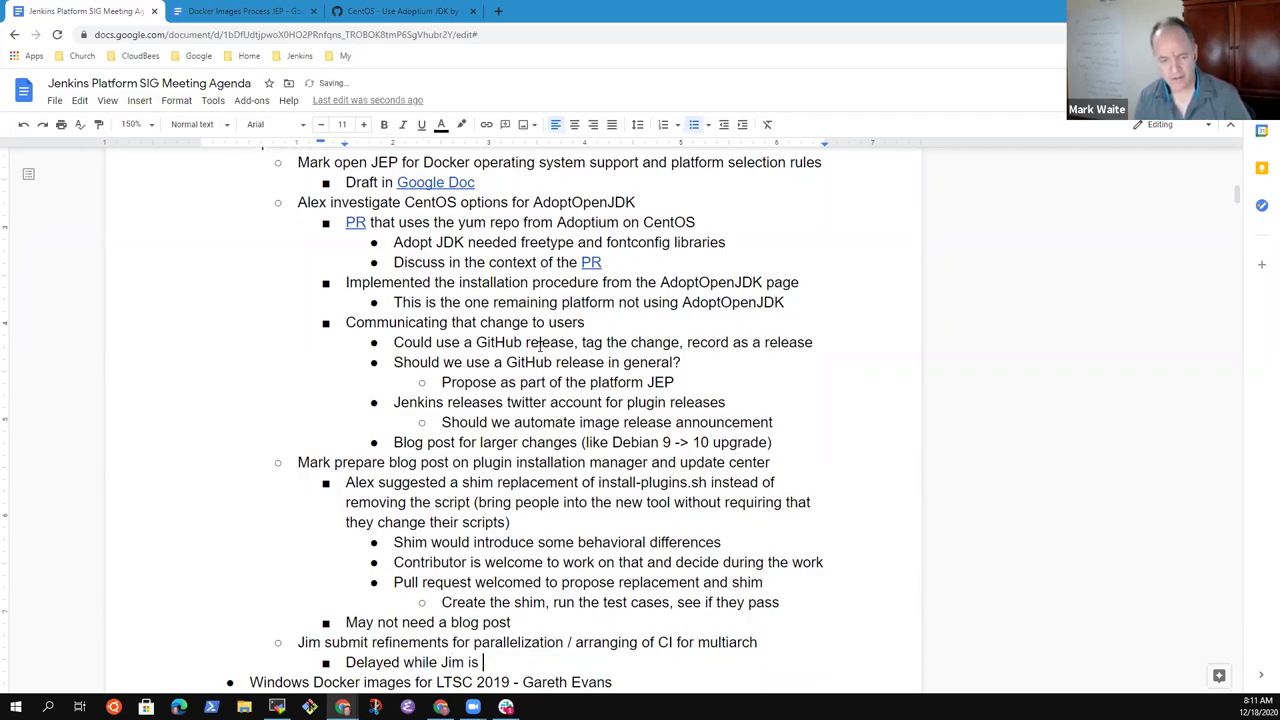
text(on other projects )
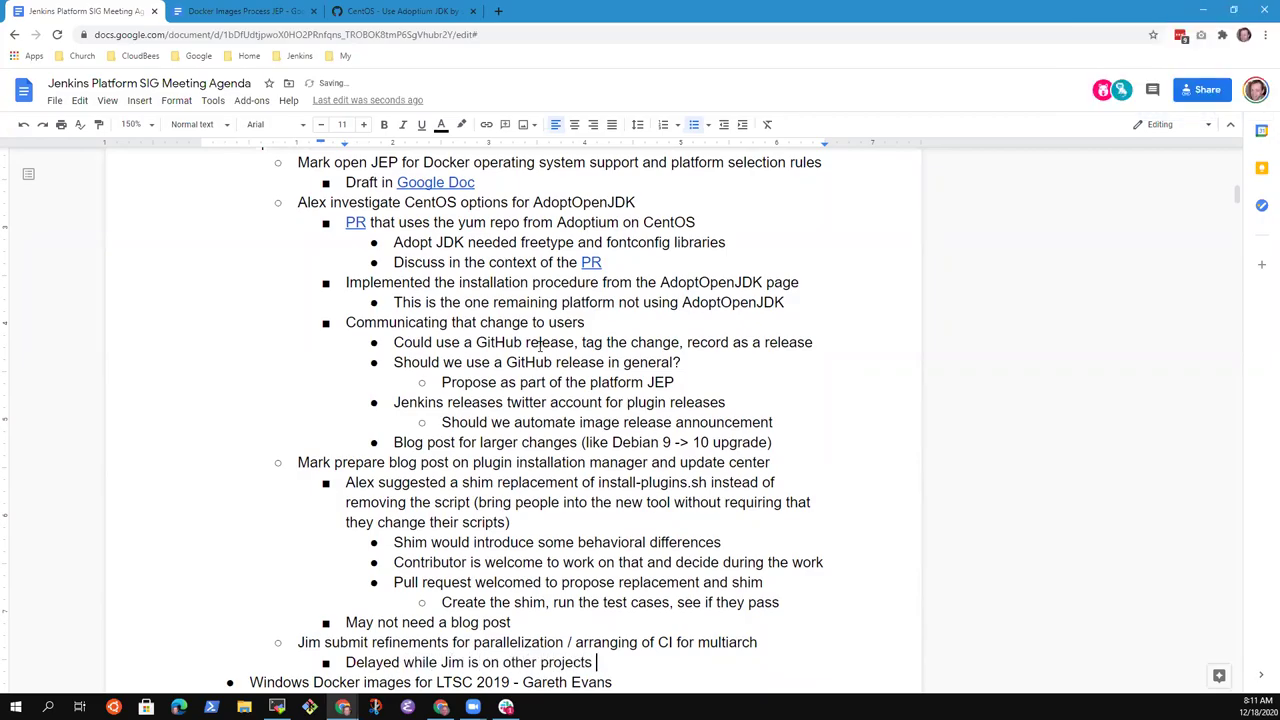
text(for a month or more)
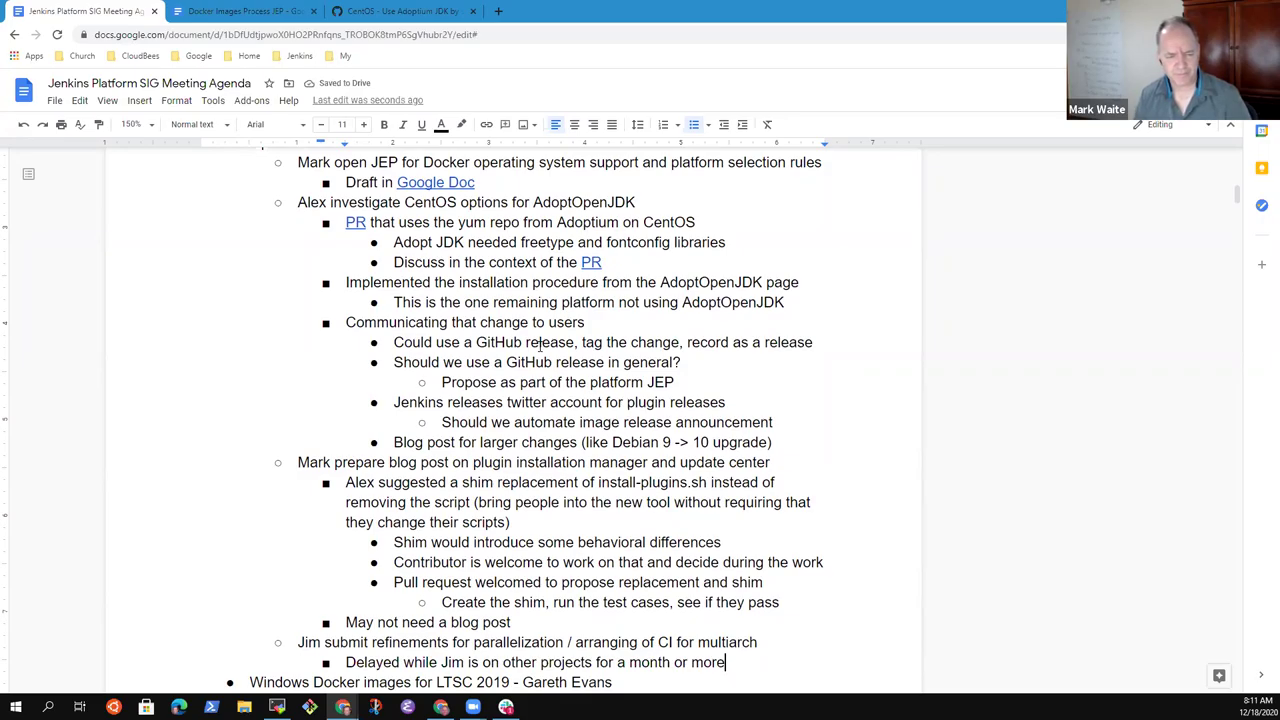
key(Down)
key(Down)
key(Down)
key(Down)
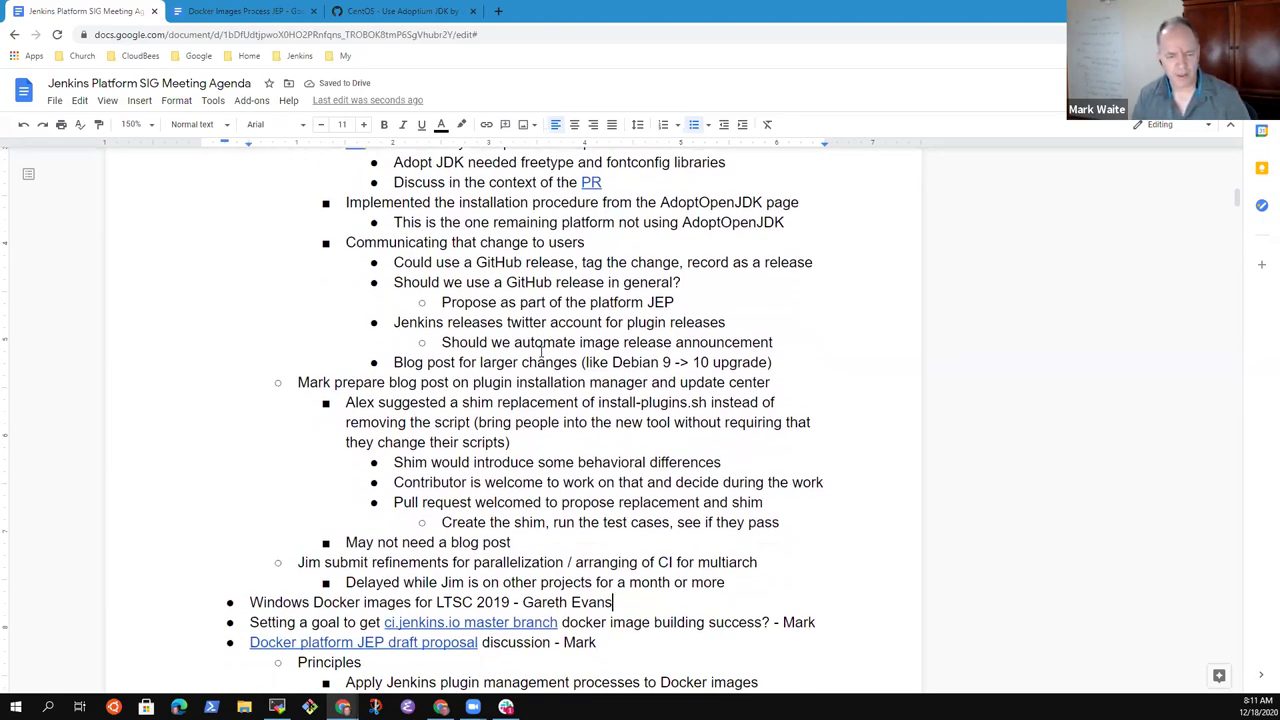
- Under the Windows Docker images topic, note 'Controller images are available for JDK 11'
key(Down)
key(shift+End)
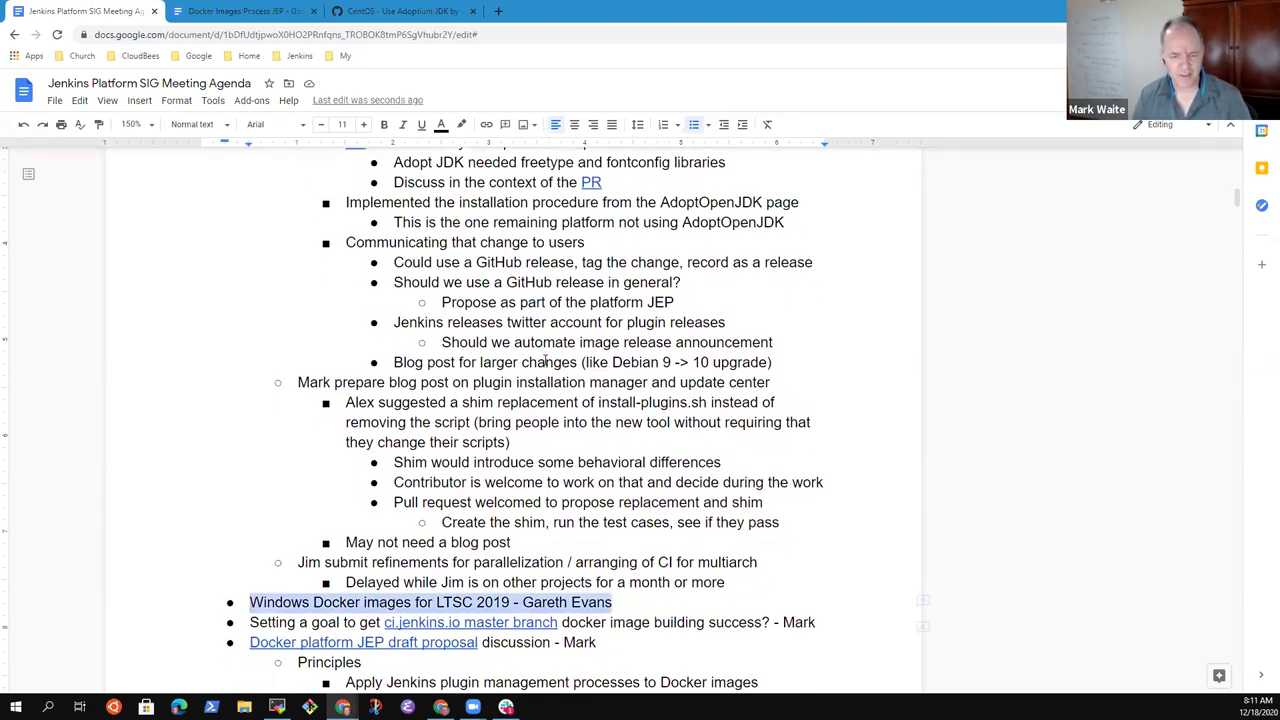
key(End)
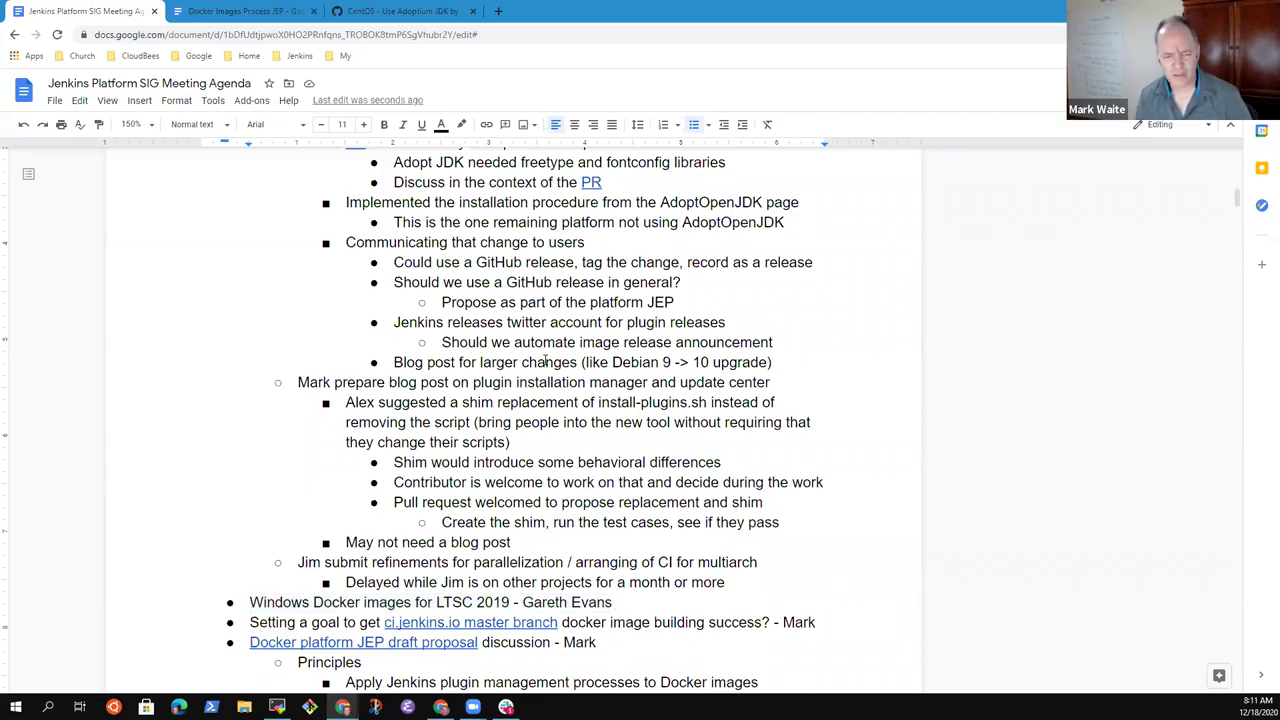
key(Return)
key(Tab)
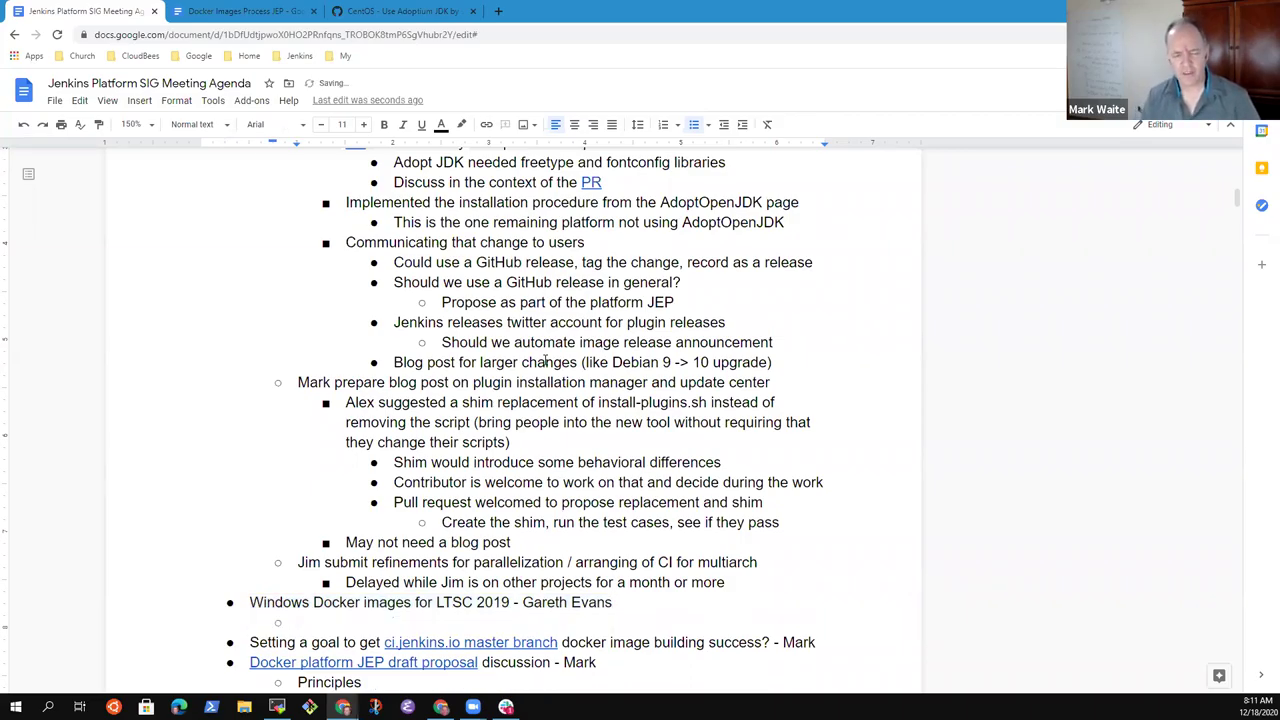
scroll(498, 348, down, 3)
text(Ser)
key(BackSpace)
key(BackSpace)
key(BackSpace)
text(Controller images aer)
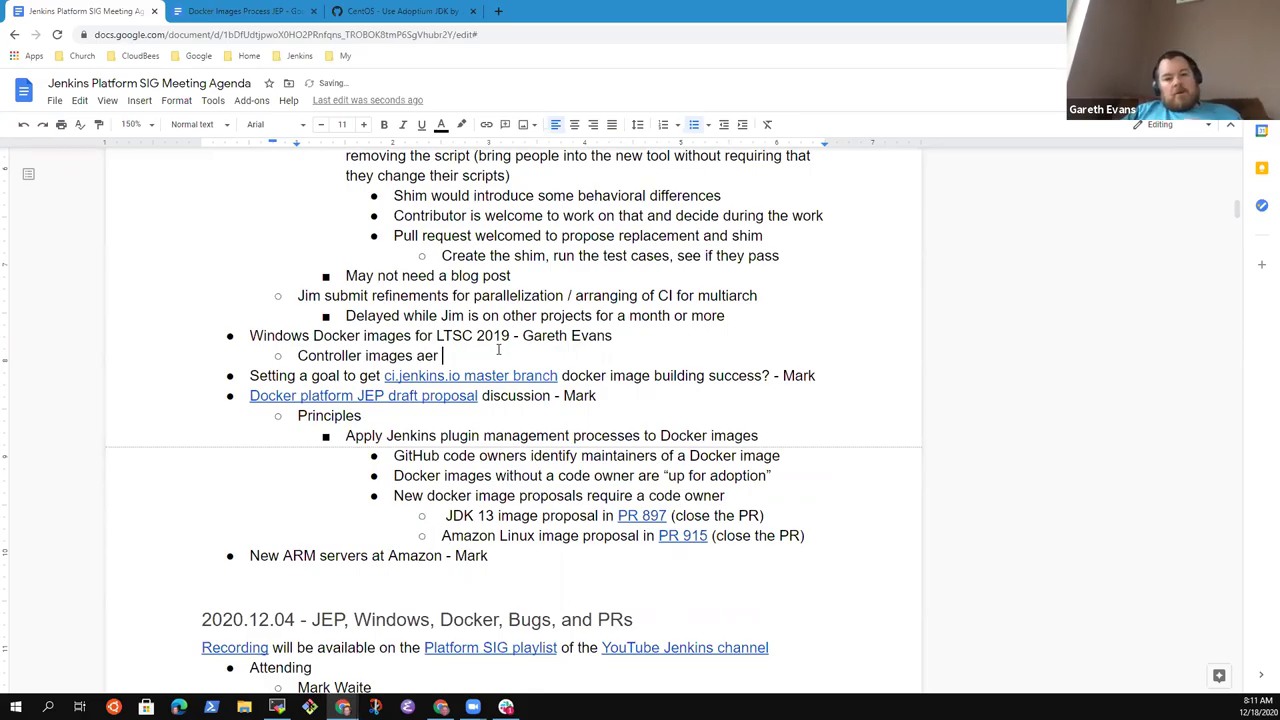
key(BackSpace)
key(BackSpace)
key(BackSpace)
text(re available)
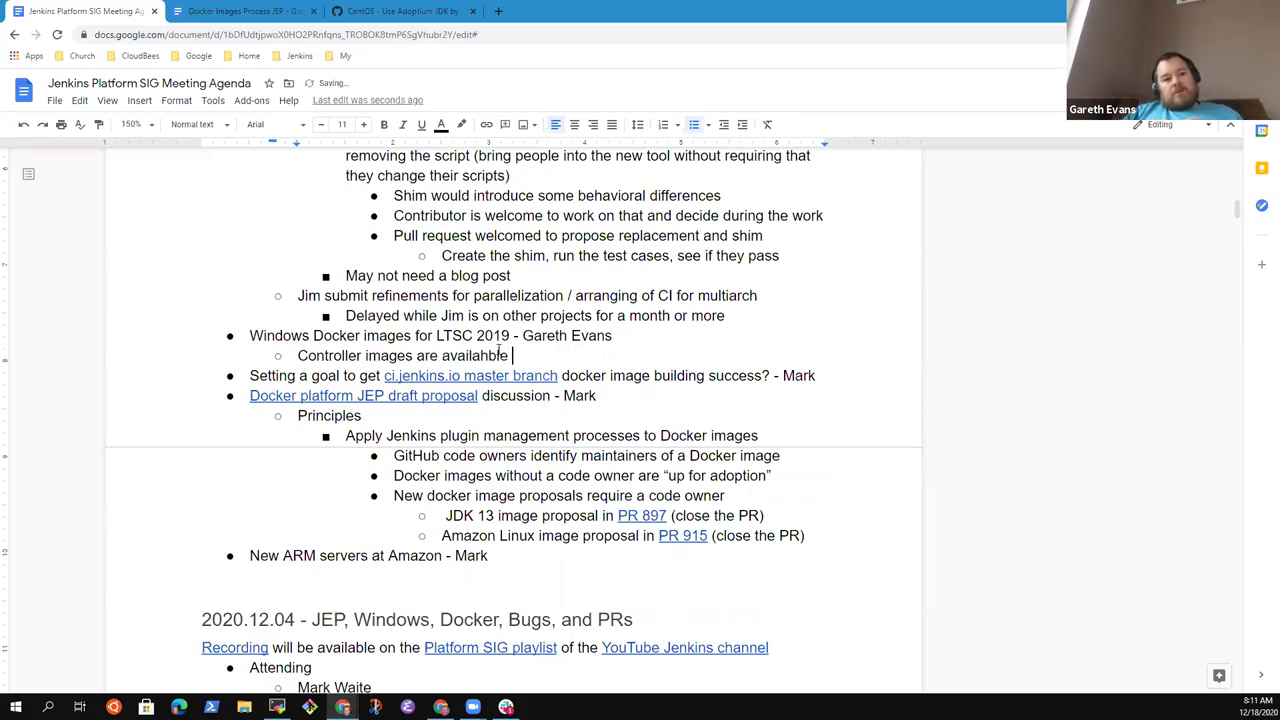
key(BackSpace)
key(BackSpace)
key(BackSpace)
key(BackSpace)
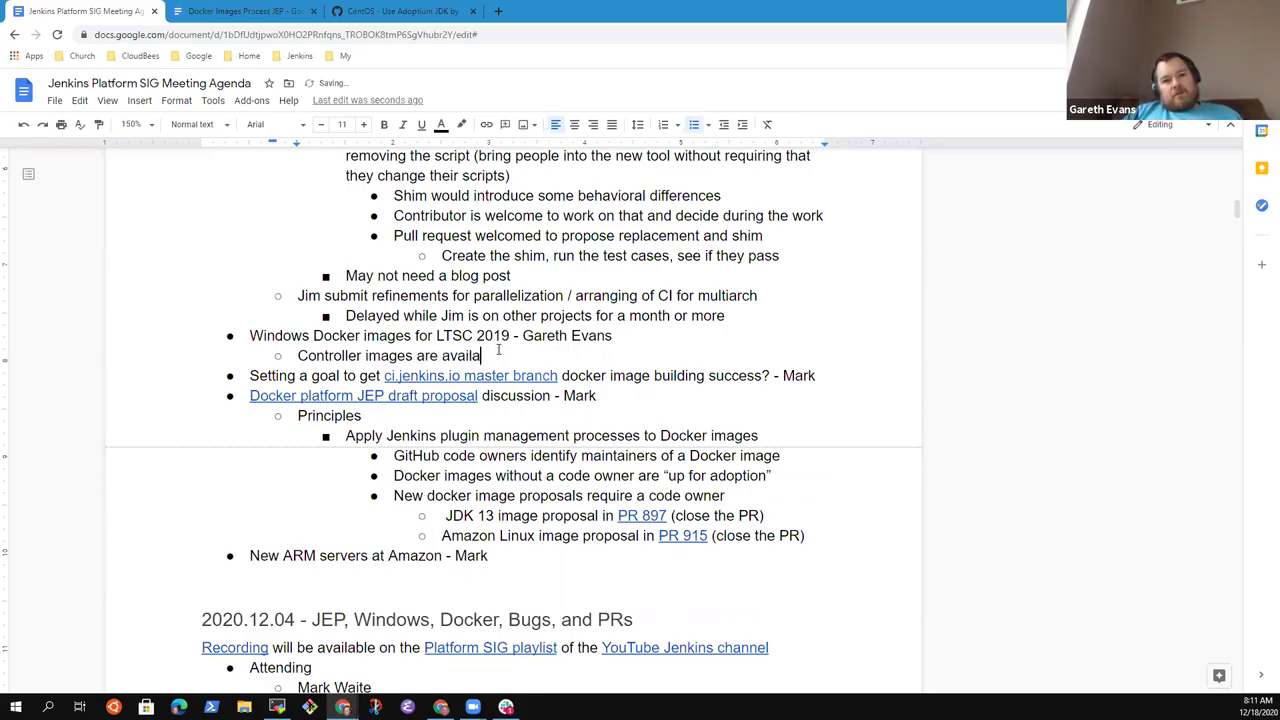
text(ble for JDK 11)
- Nest the sub-point 'No official AdoptOpenJDK image yet' beneath it
key(Return)
key(Tab)
text(No official)
text( AdoptOpenJ)
text(KD)
key(BackSpace)
key(BackSpace)
text(DK image)
text( yuet)
key(BackSpace)
key(BackSpace)
key(BackSpace)
text(et)
- Add a second-level bullet 'Two open pull requests to add'
key(Return)
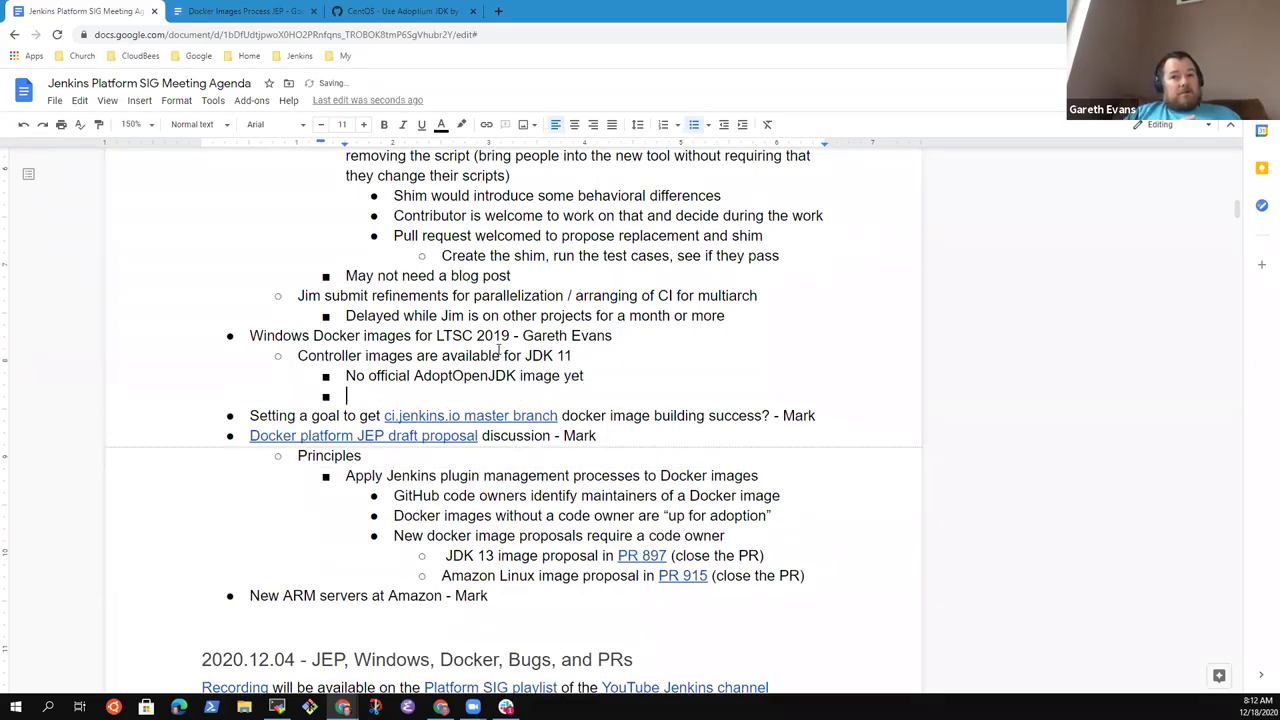
key(shift+Tab)
text(RT)
key(BackSpace)
key(BackSpace)
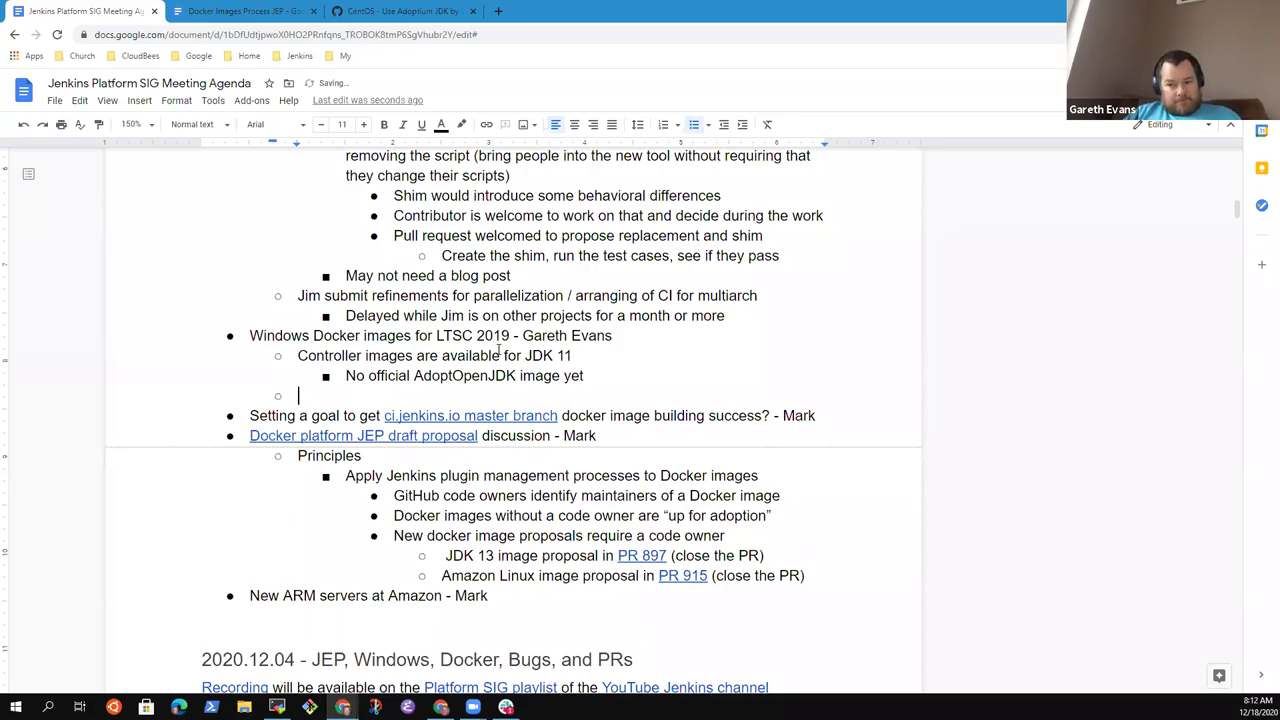
text(Twop)
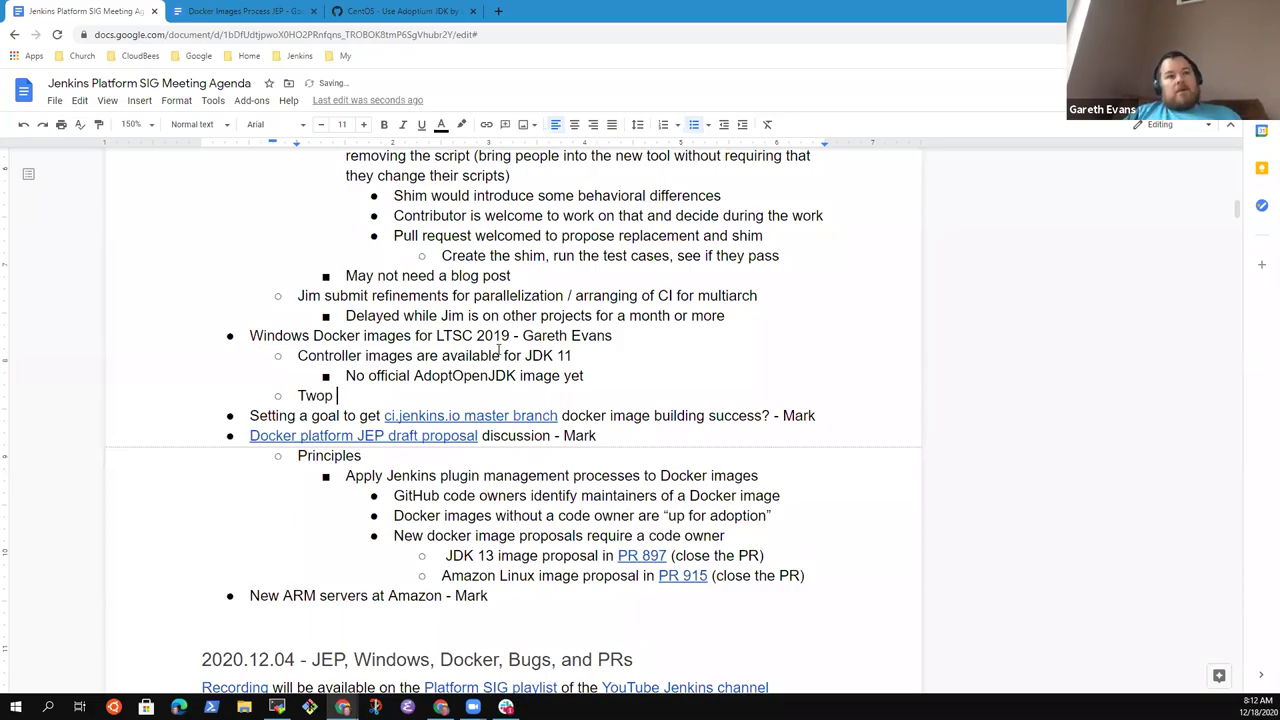
key(BackSpace)
text(open )
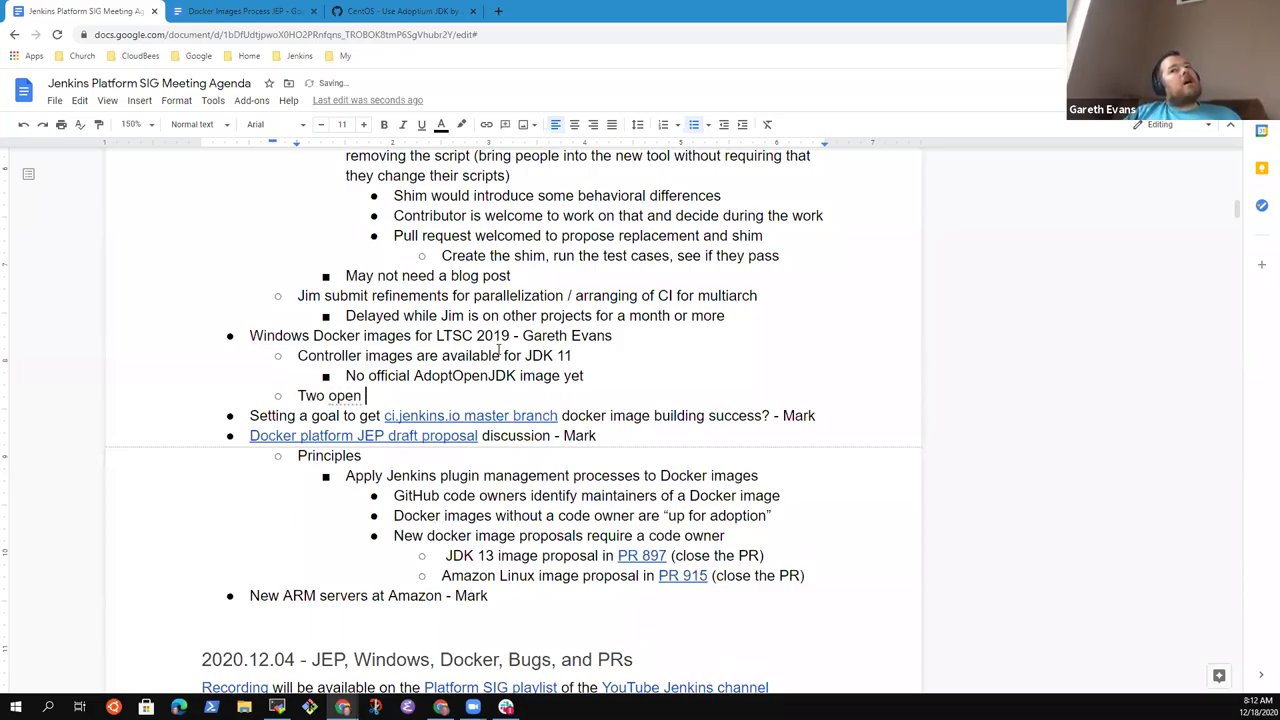
text(pull reques)
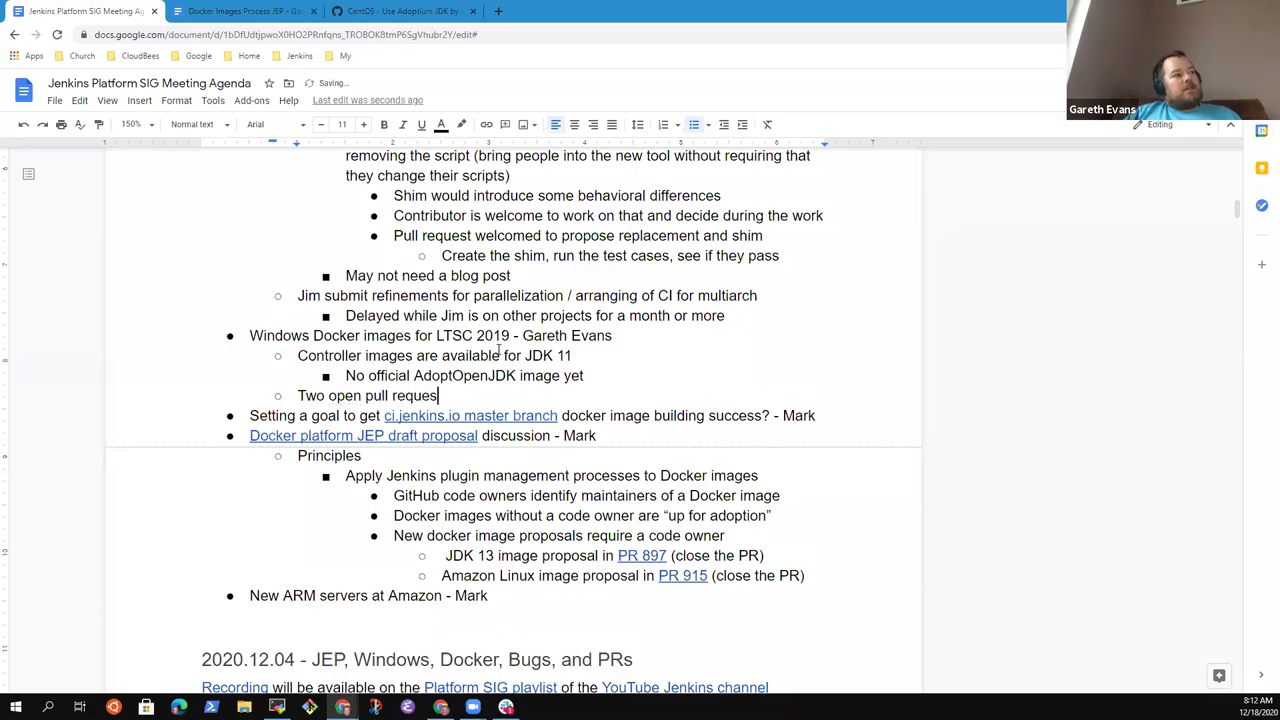
text(ts to add)
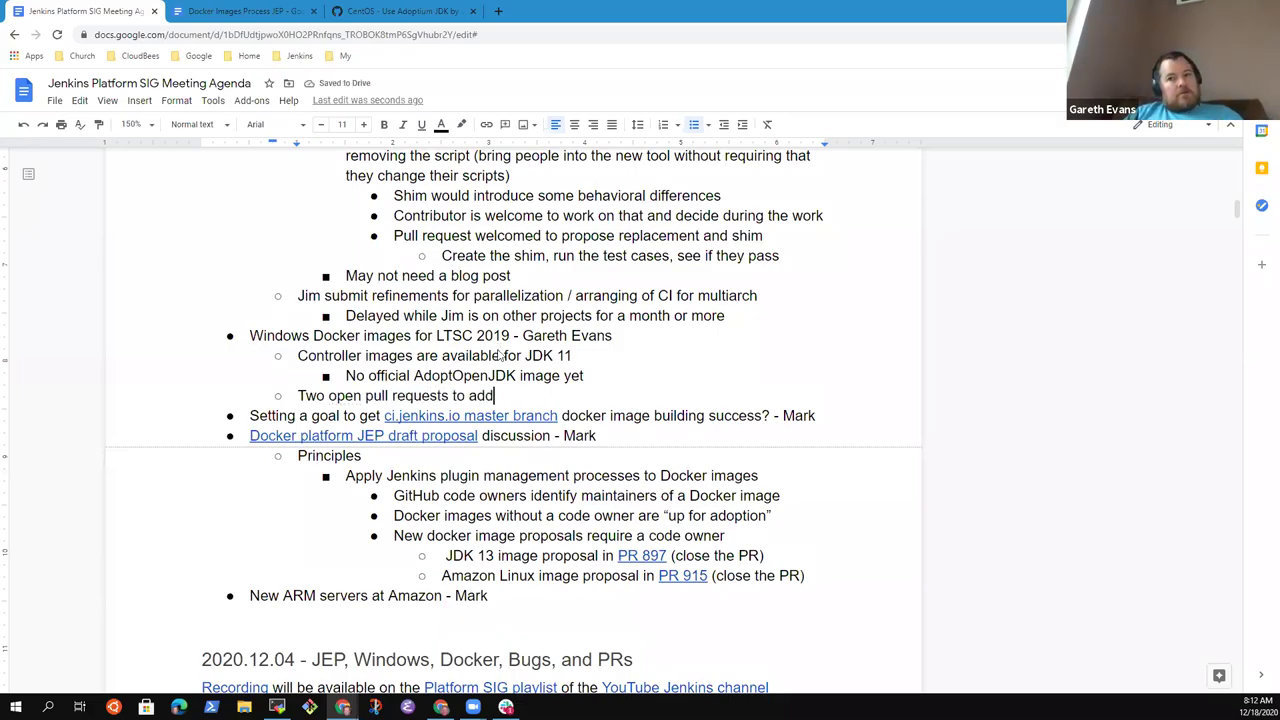
- List 'Docker agent' and 'Docker ssh agent' as its sub-bullets
key(Return)
key(Tab)
text(Docker )
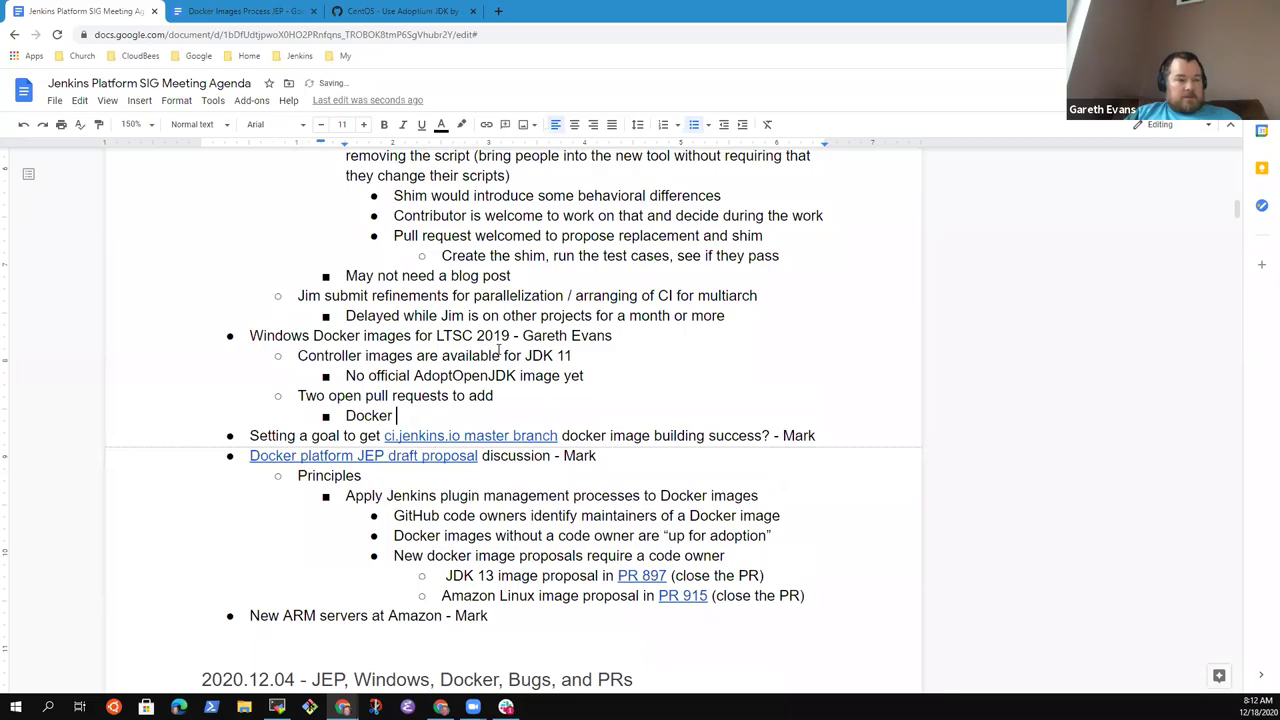
text(agent)
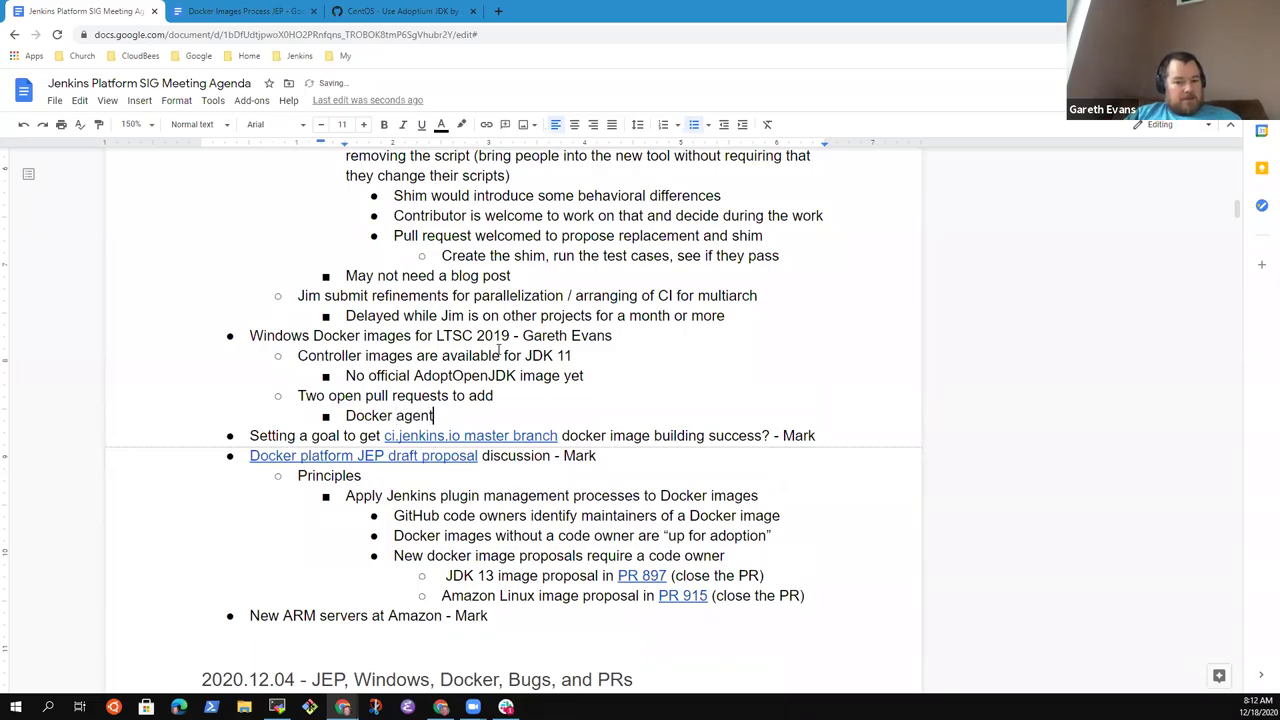
key(ctrl+BackSpace)
text(inbound)
key(ctrl+BackSpace)
text(agent)
key(Return)
text(Docker ssh agent)
- Add a 'Need base image update' bullet one level up
key(Return)
key(shift+Tab)
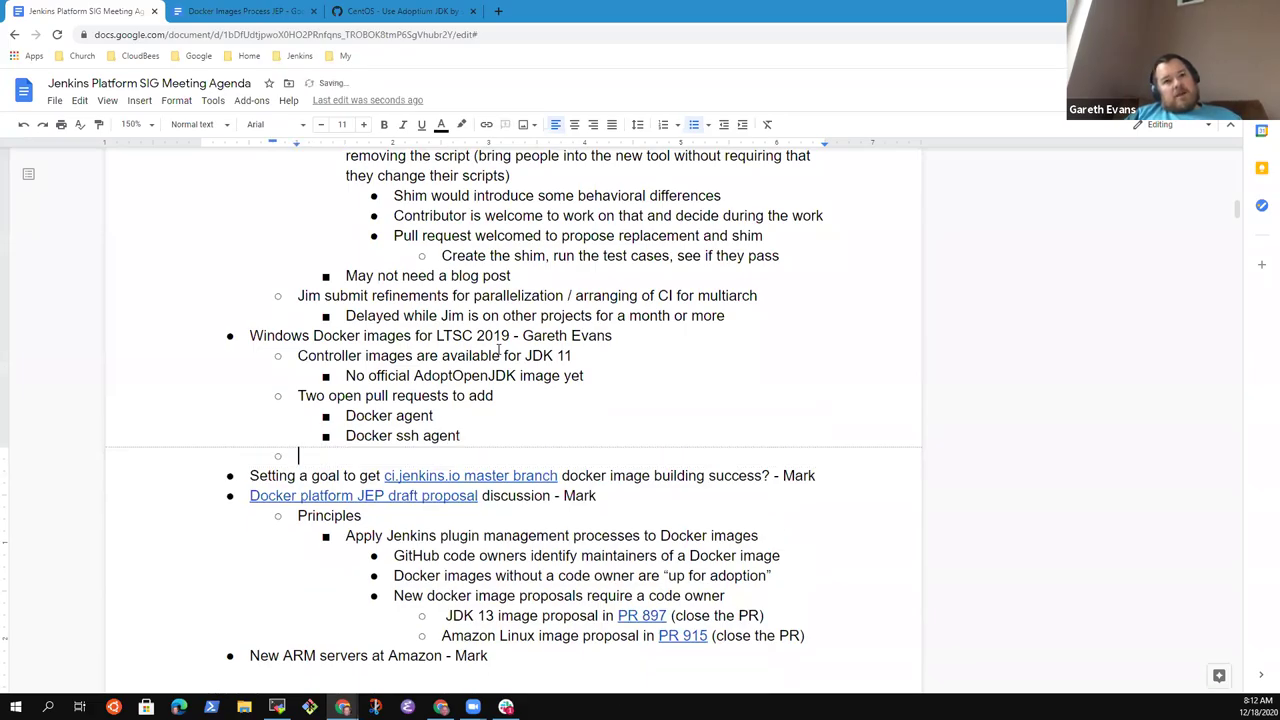
text(Need bas)
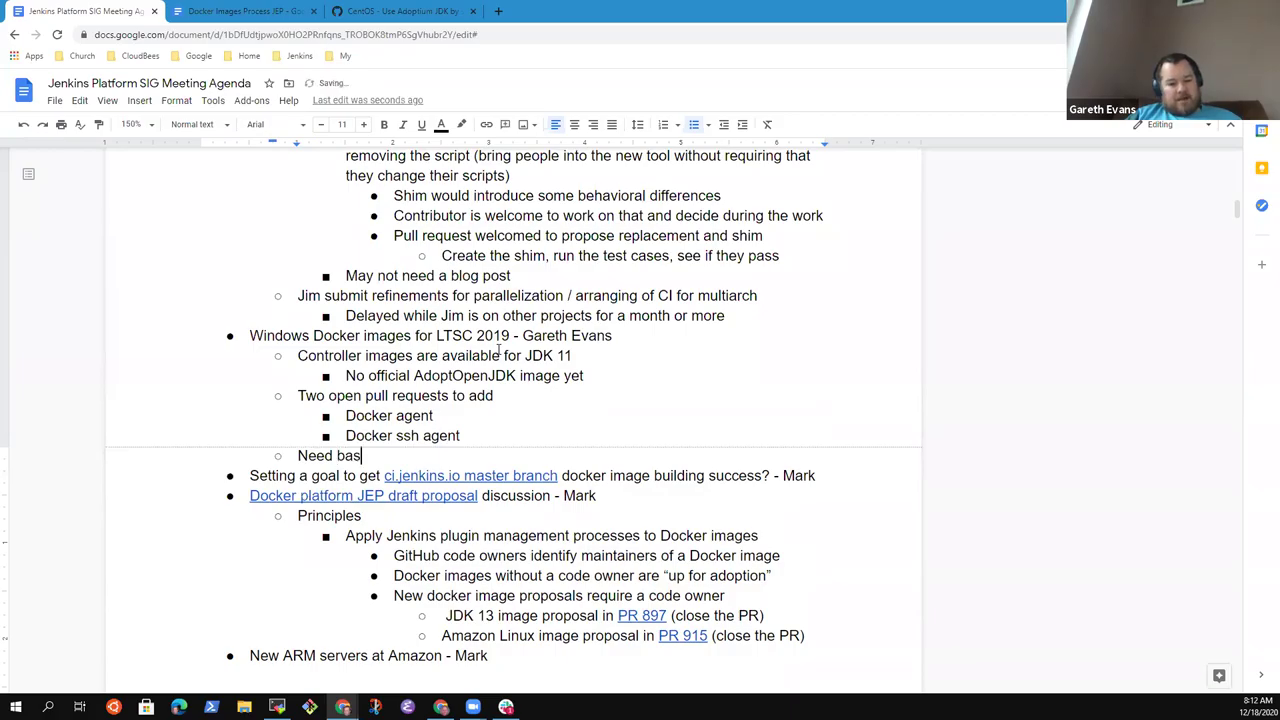
text(e image)
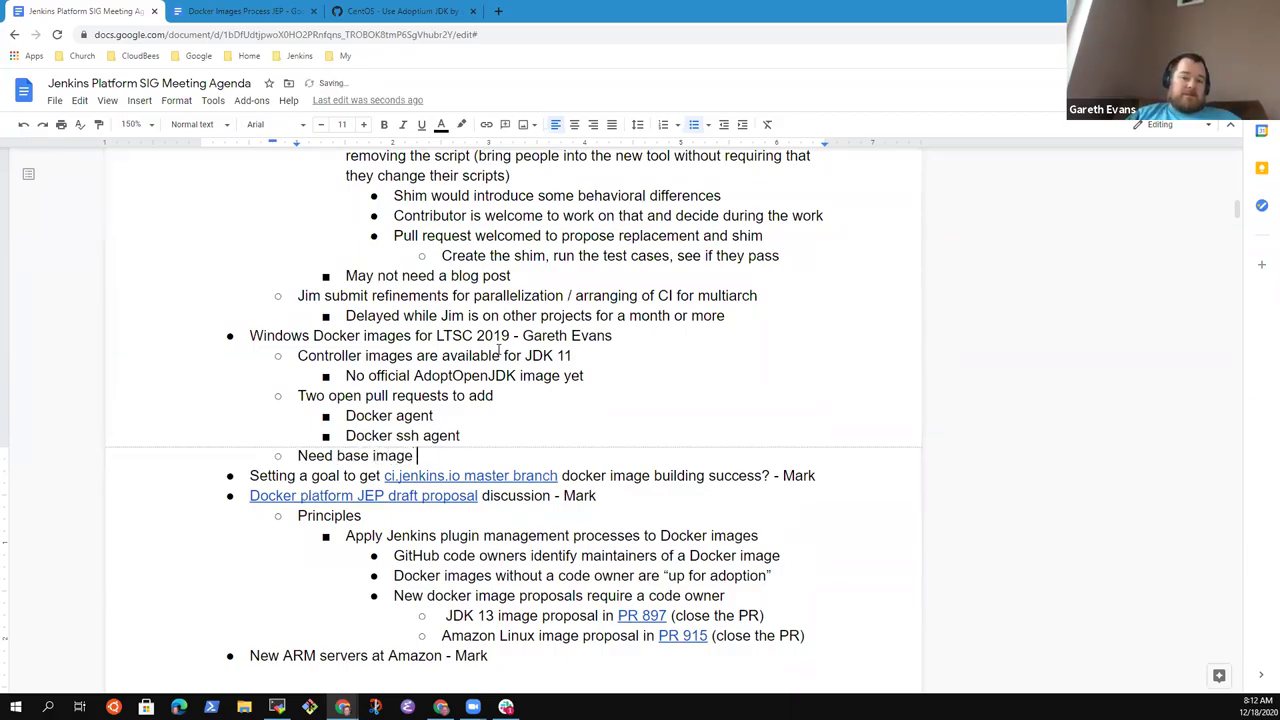
text(upda)
key(BackSpace)
key(BackSpace)
key(BackSpace)
key(BackSpace)
text(update)
key(BackSpace)
key(BackSpace)
key(BackSpace)
key(BackSpace)
key(BackSpace)
key(BackSpace)
text(update tot )
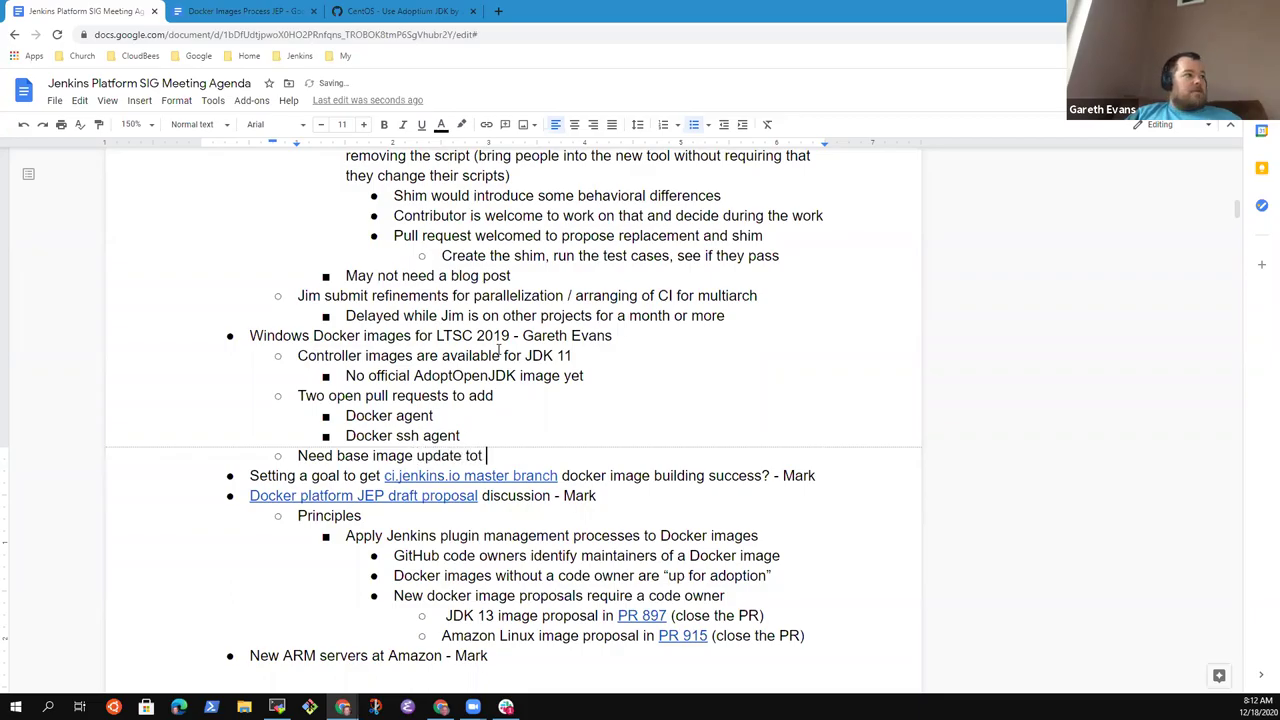
text(he)
key(BackSpace)
key(BackSpace)
key(BackSpace)
key(BackSpace)
key(BackSpace)
key(BackSpace)
- Extend the Docker agent line to 'Docker agent 4.61 does not include LTSC 2019 images'
key(Up)
key(Up)
text(in)
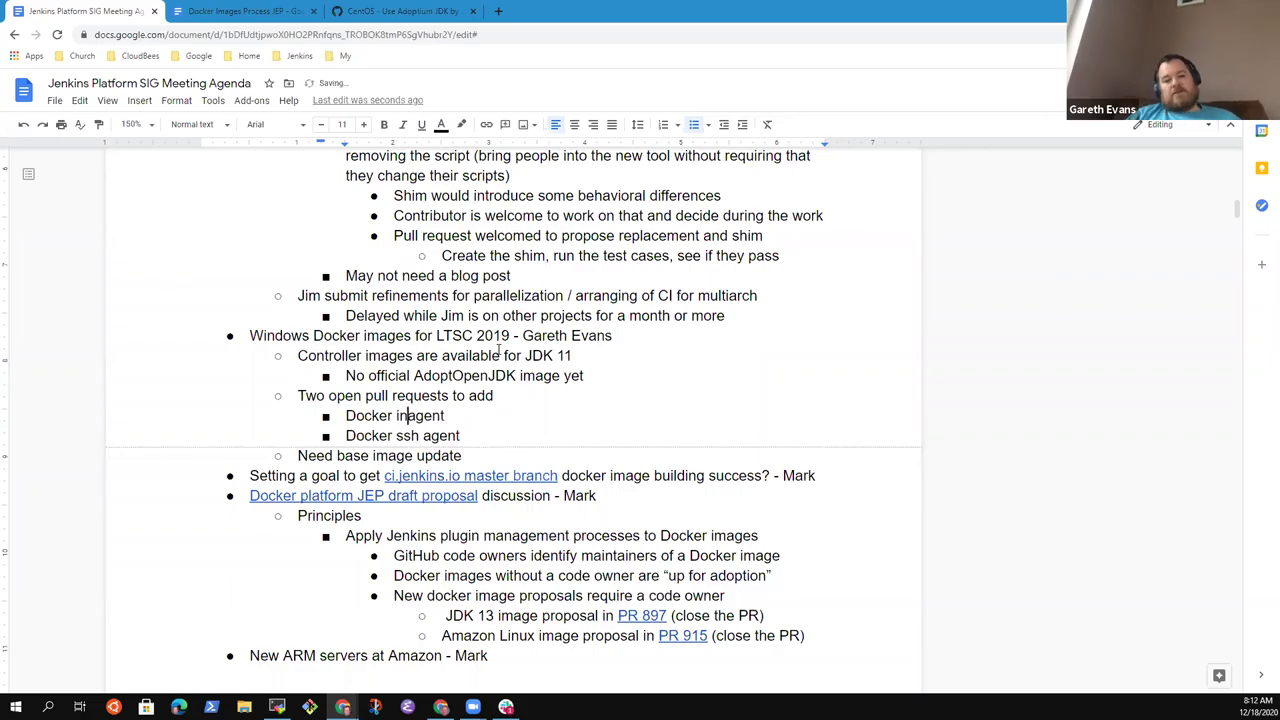
key(BackSpace)
key(BackSpace)
key(shift+End)
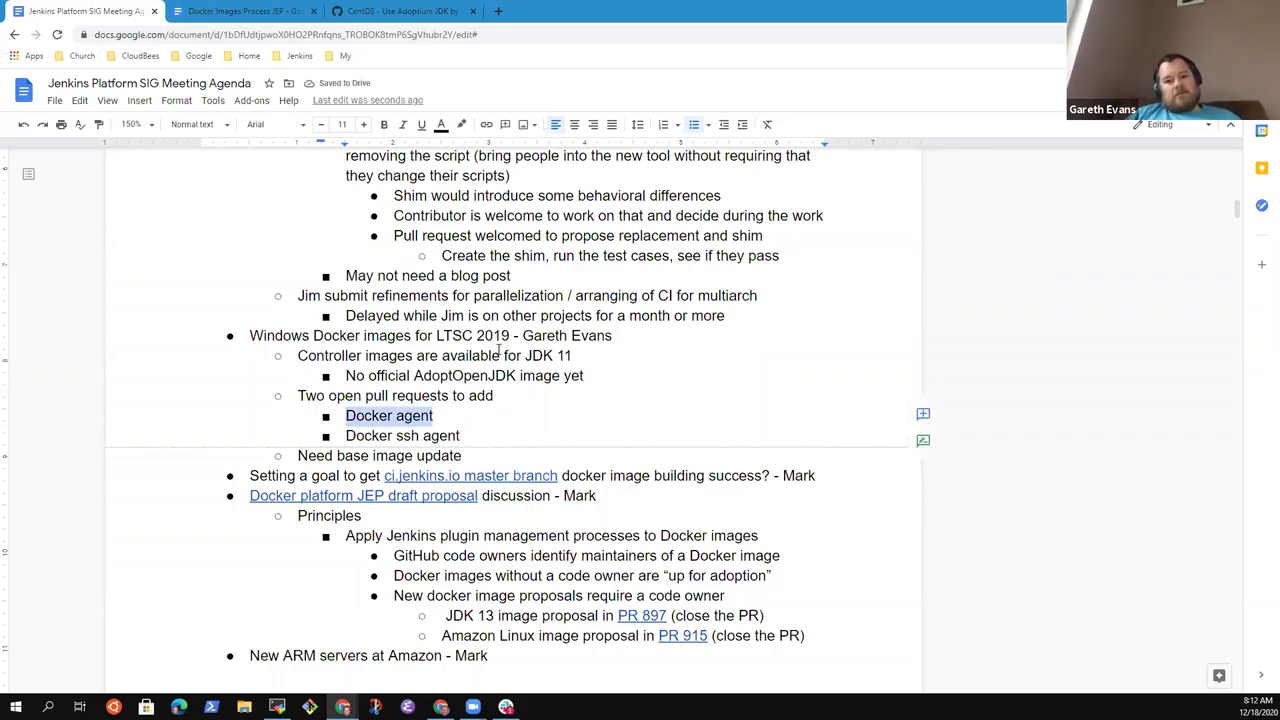
key(Down)
key(Down)
key(End)
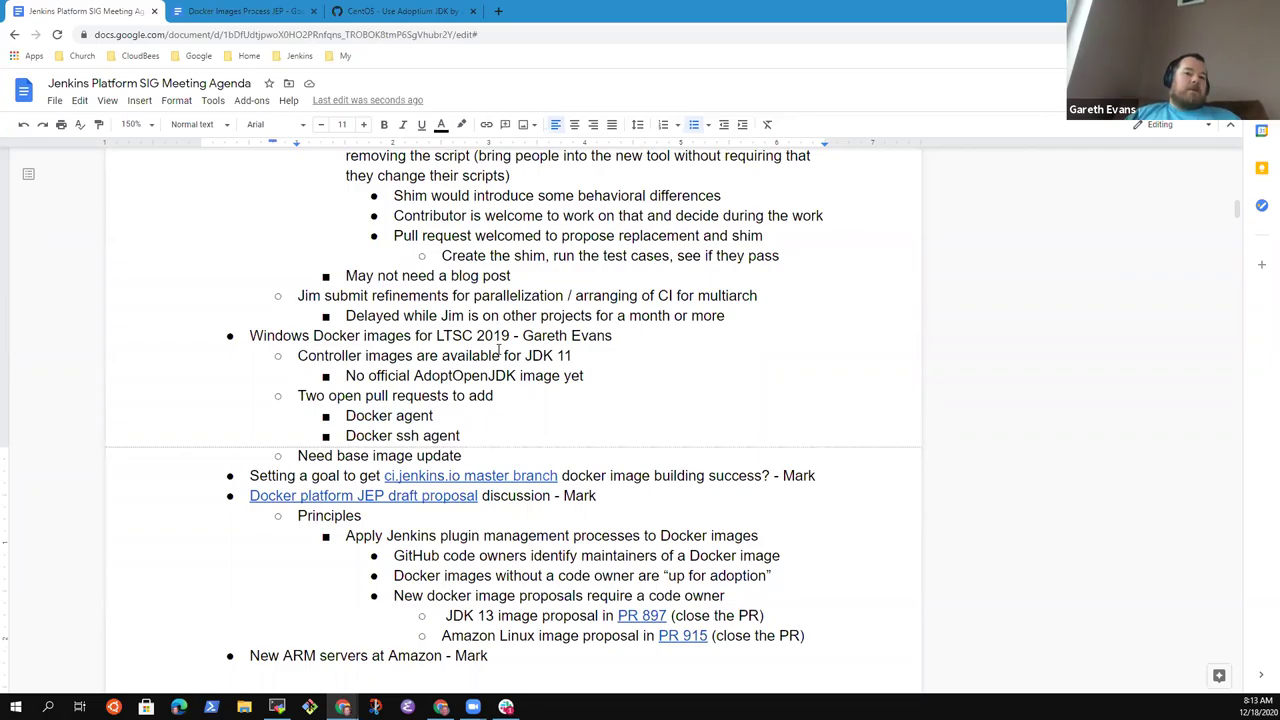
key(Up)
key(Down)
key(Down)
key(Up)
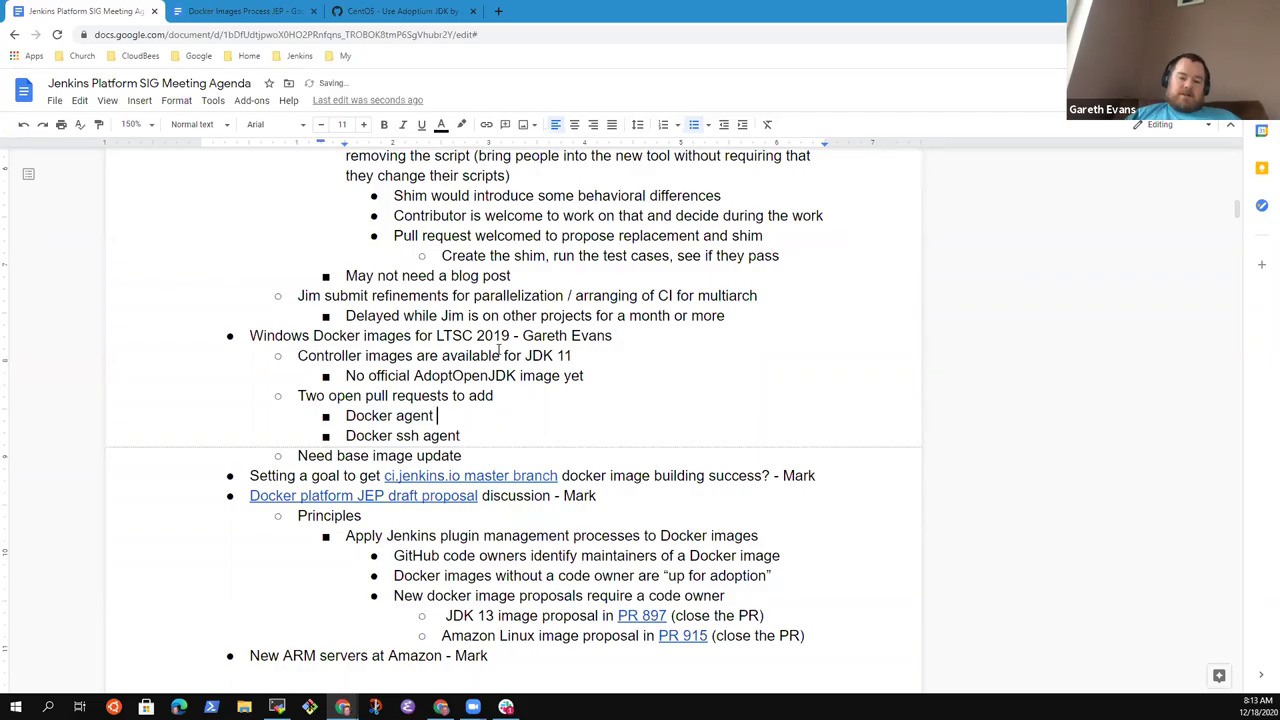
text(2)
key(BackSpace)
text(4.61)
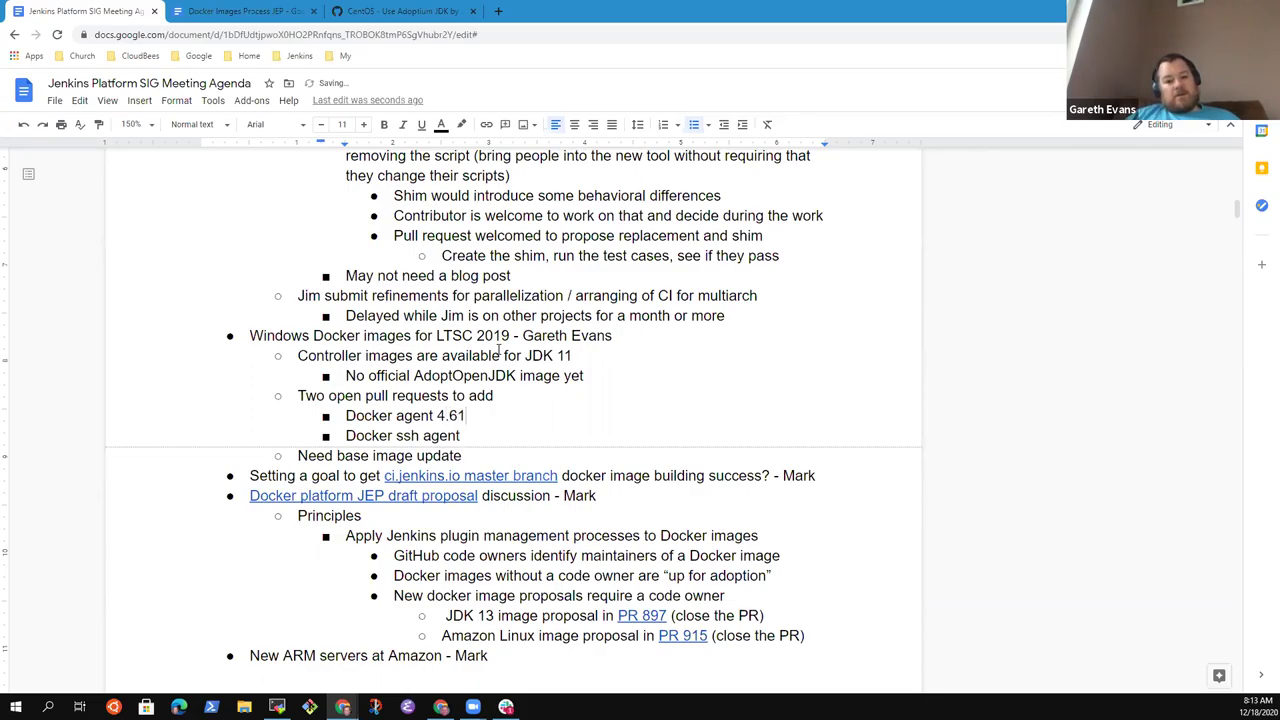
text( does not inclu)
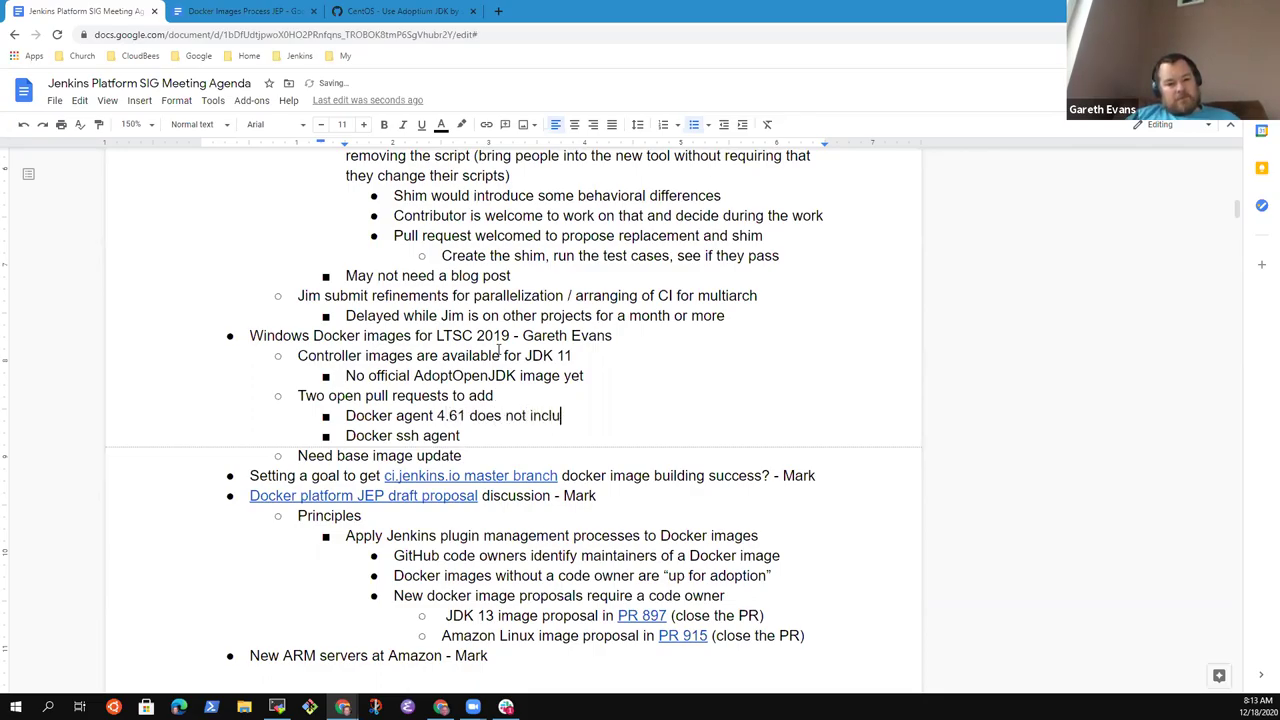
text(de )
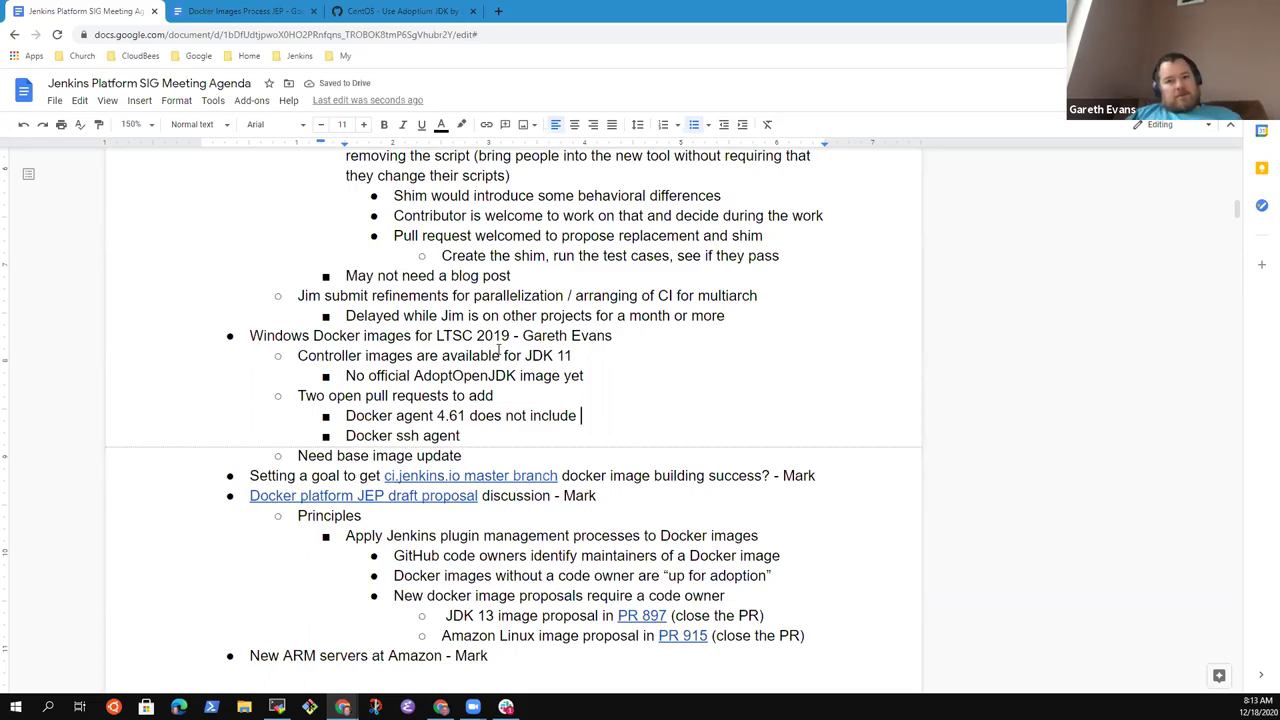
text(LTSC 20)
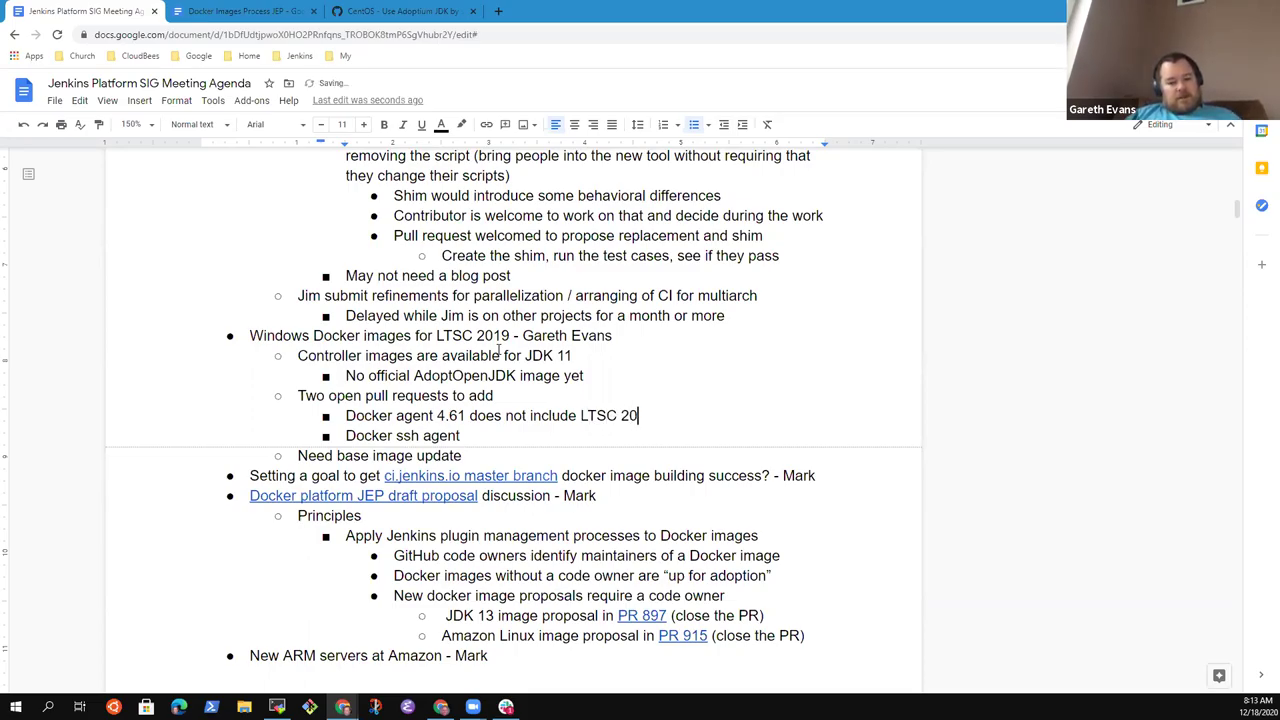
text(19 images)
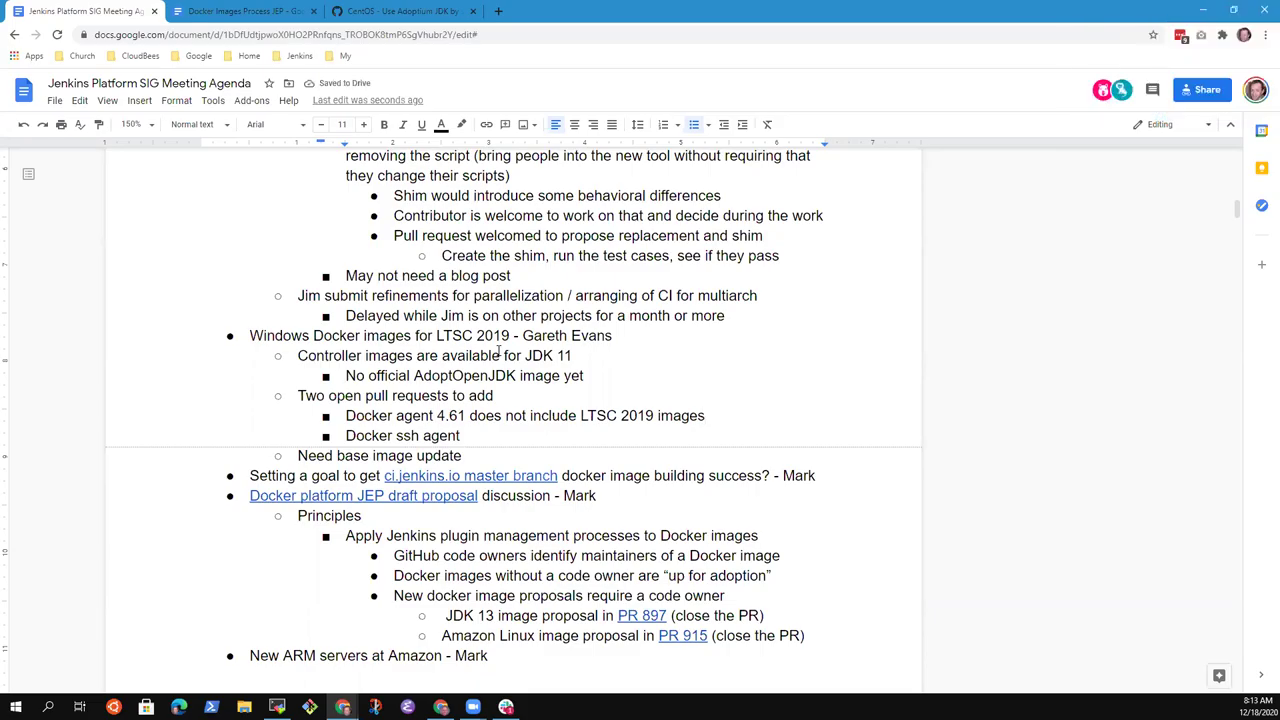
- Nest 'Need to do a release on the GitHub repository' under the Docker agent 4.61 line
key(Return)
text(L)
key(Tab)
text(Need)
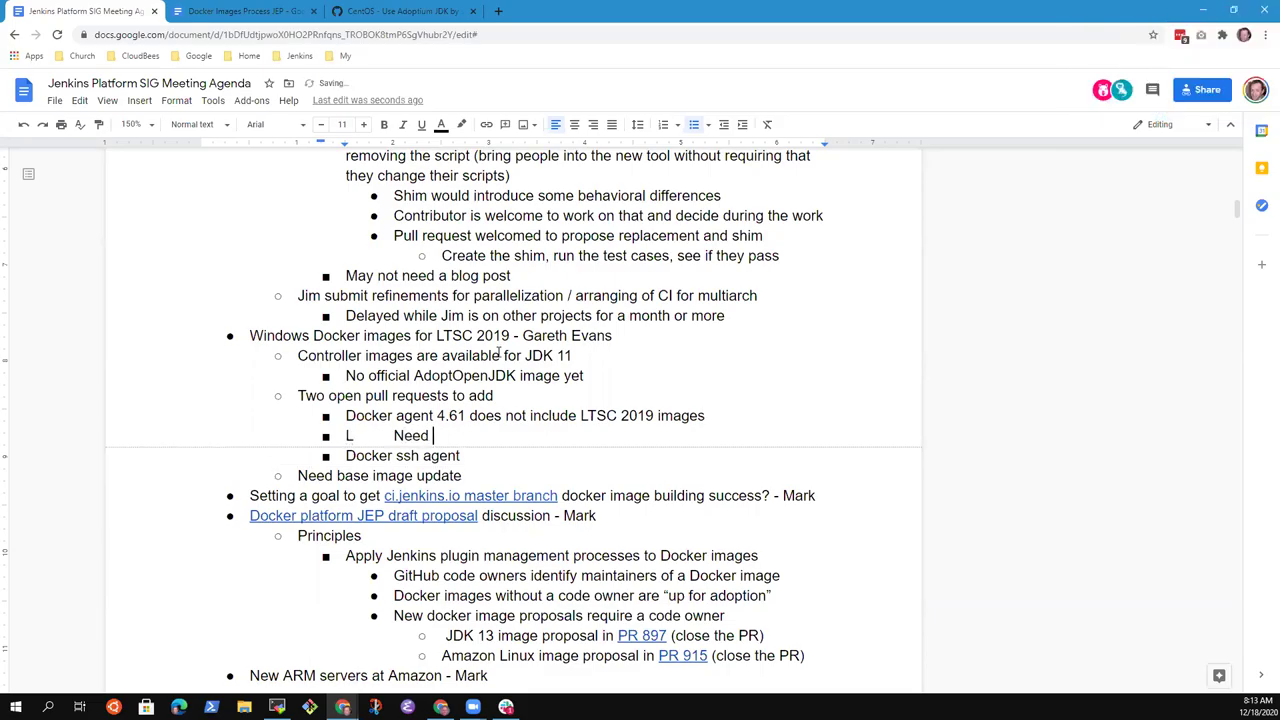
key(BackSpace)
key(BackSpace)
key(BackSpace)
key(BackSpace)
key(BackSpace)
key(BackSpace)
key(BackSpace)
key(Tab)
text(Need to do a release on the )
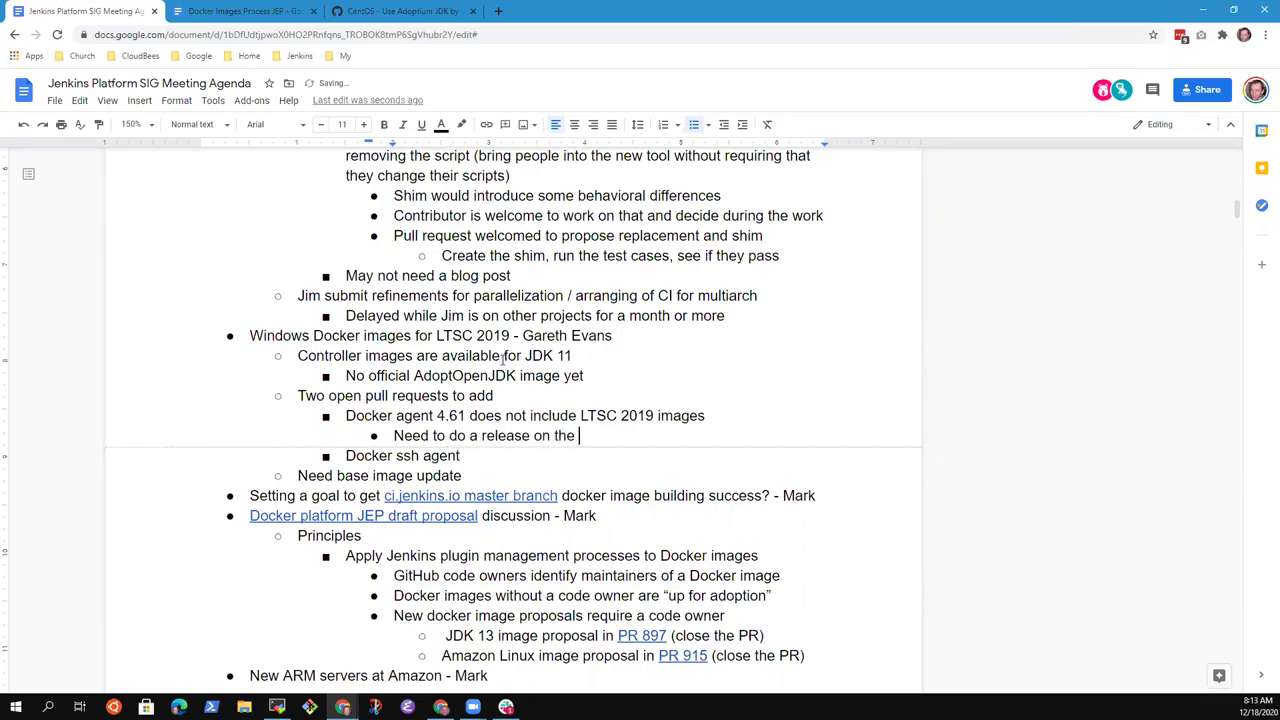
text(GitHub)
key(Up)
key(ctrl+Left)
key(ctrl+Left)
key(ctrl+Left)
key(ctrl+Left)
key(ctrl+Left)
key(Left)
key(Left)
key(Down)
key(End)
text(repository)
- Remove the trailing space after 'Need base image update' and begin a new 'not de' note
key(Down)
key(BackSpace)
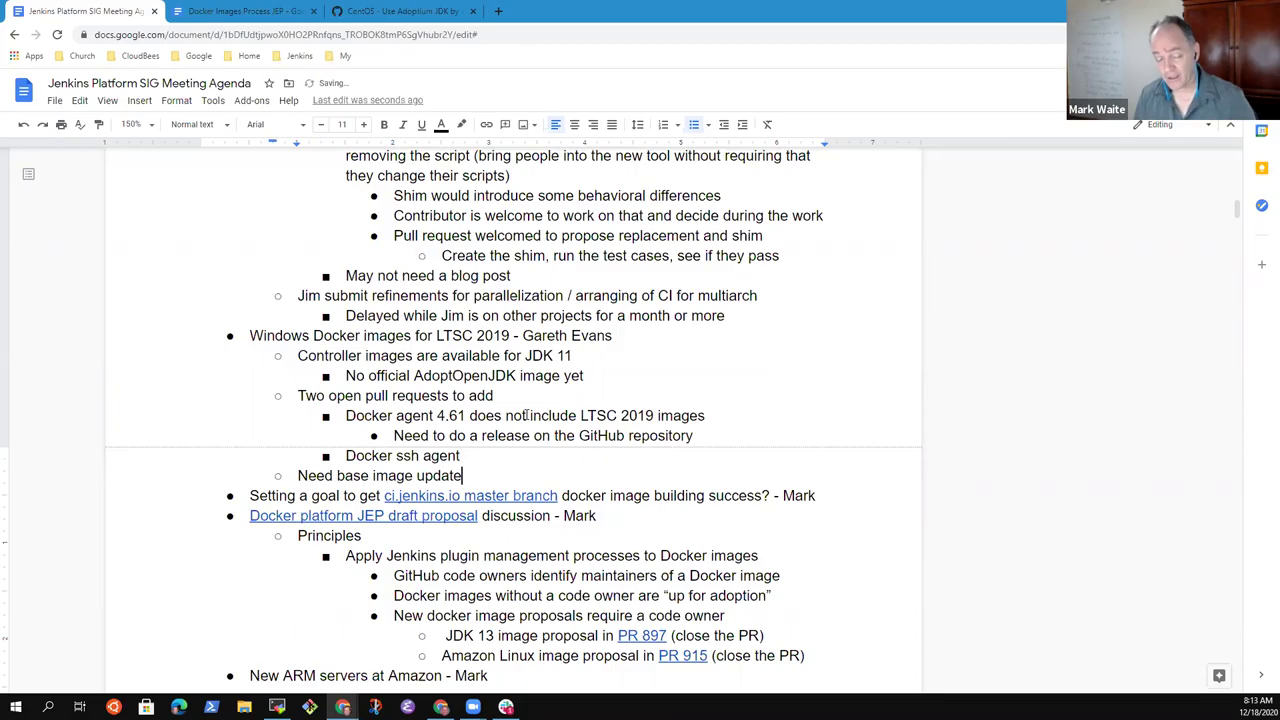
key(Up)
key(Up)
key(Up)
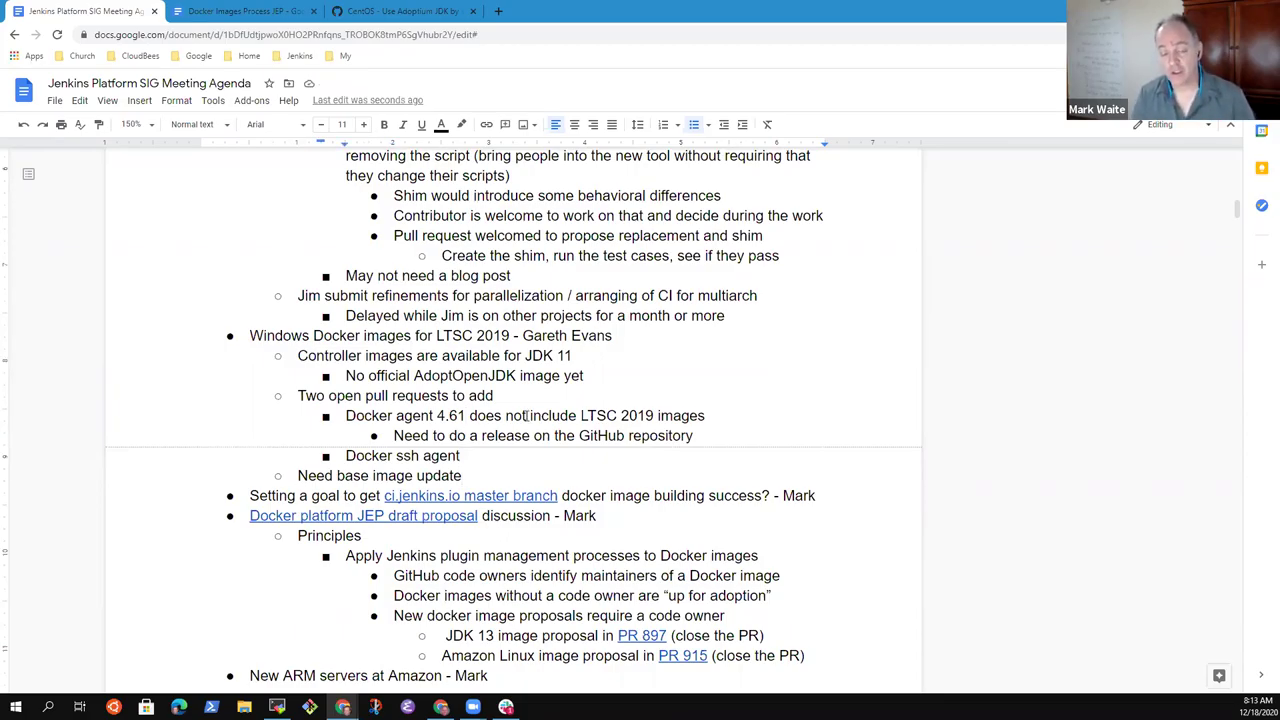
key(Down)
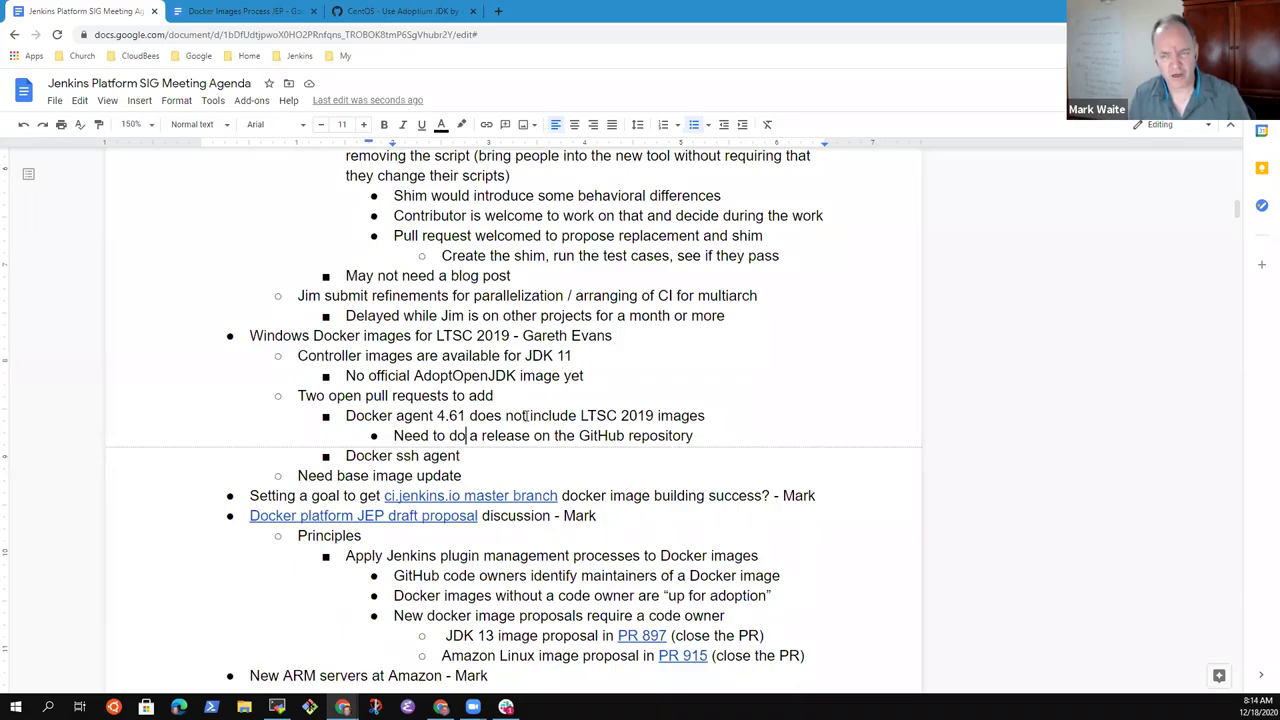
key(Up)
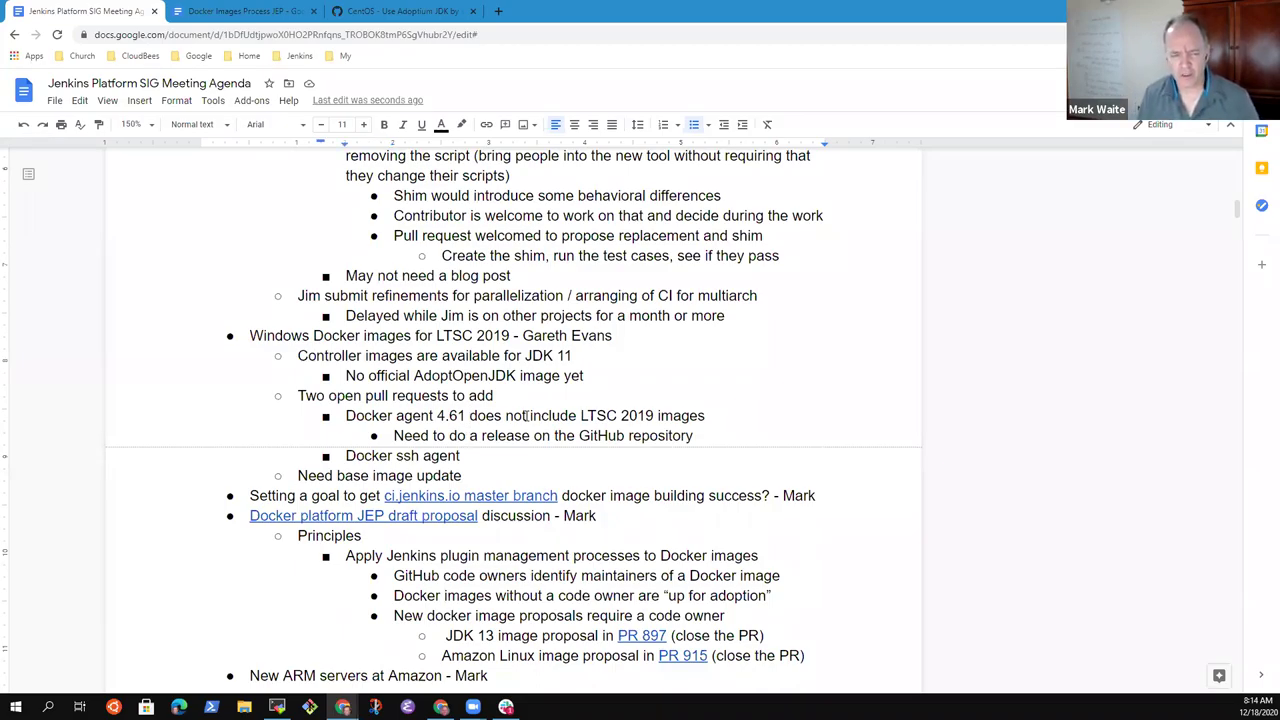
key(Down)
key(Down)
key(Down)
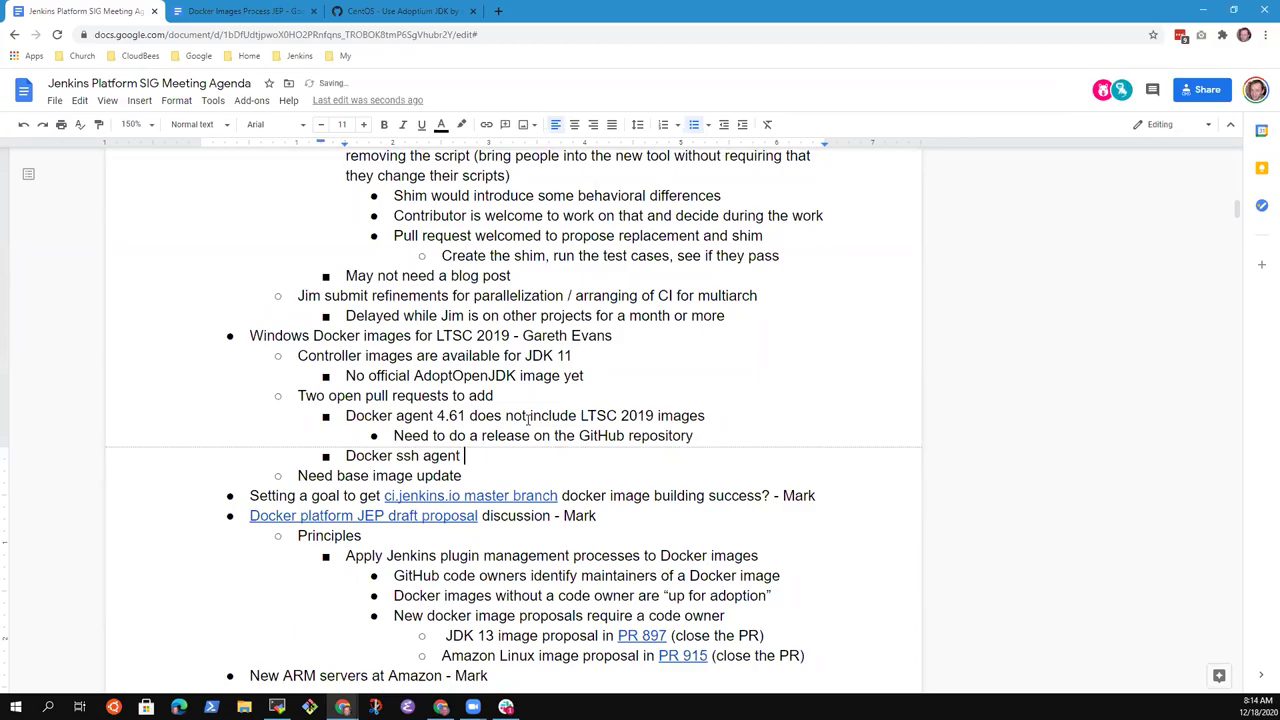
text(not det)
key(BackSpace)
- Clear the Docker ssh agent line's text and go over the Docker agent 4.61 line
key(shift+Home)
key(BackSpace)
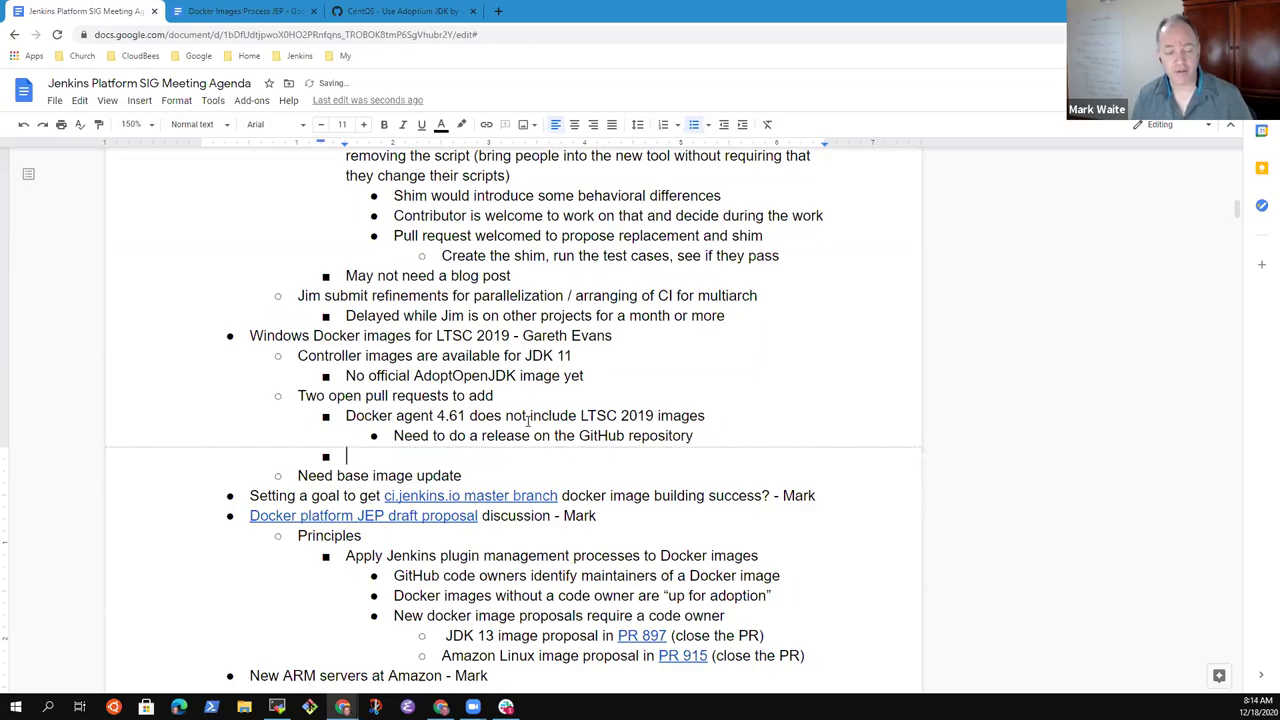
key(Up)
key(Up)
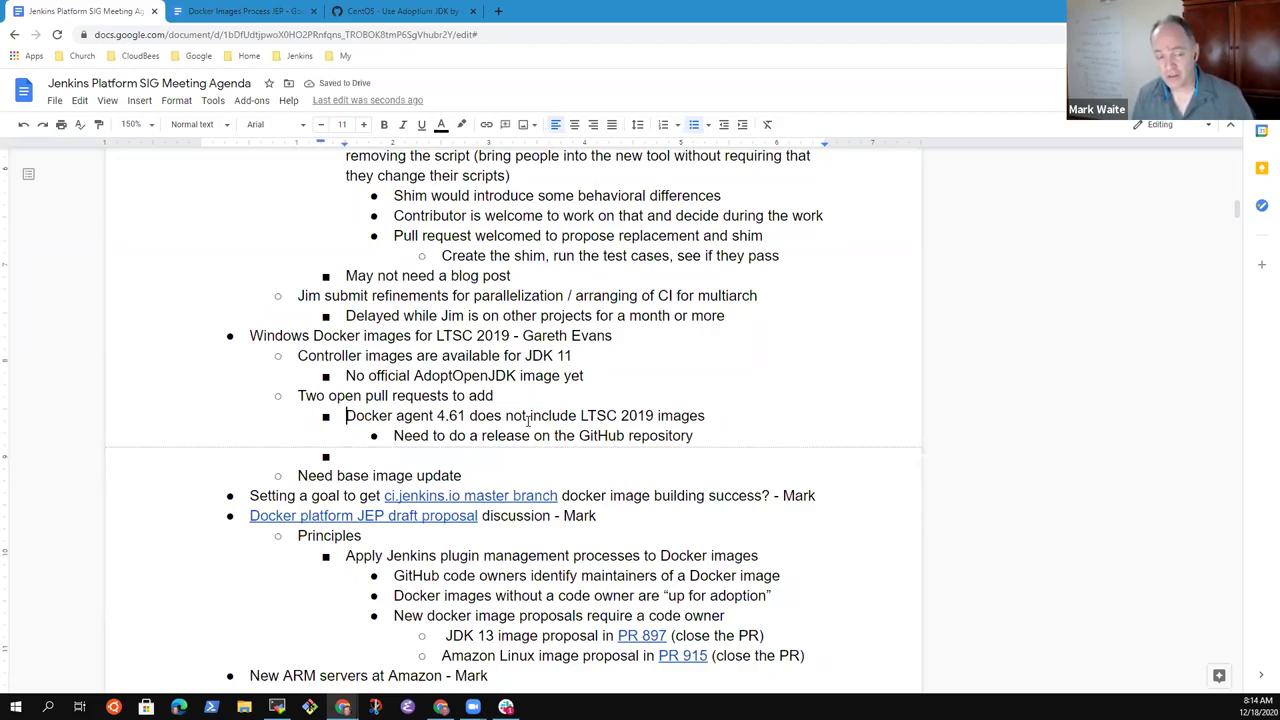
key(Down)
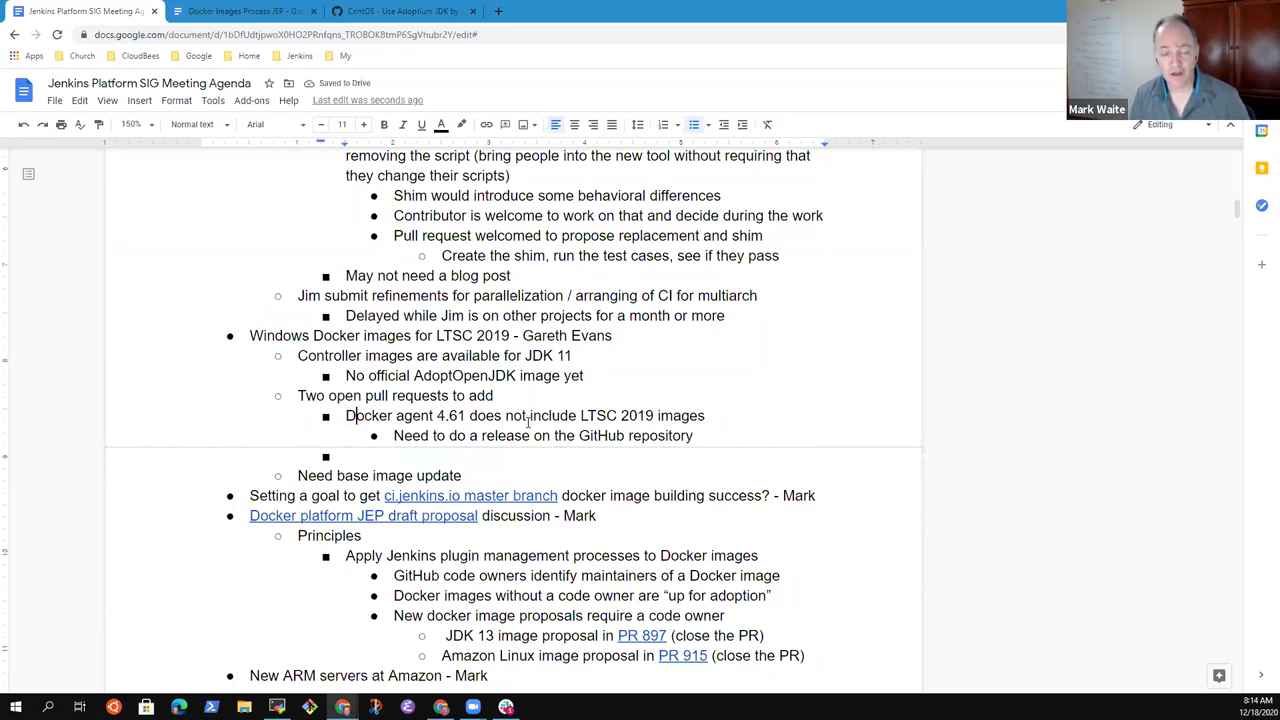
key(ctrl+shift+Right)
key(ctrl+shift+Left)
key(ctrl+shift+Right)
key(ctrl+shift+Right)
key(shift+Right)
key(shift+Right)
key(shift+Right)
key(shift+Right)
key(End)
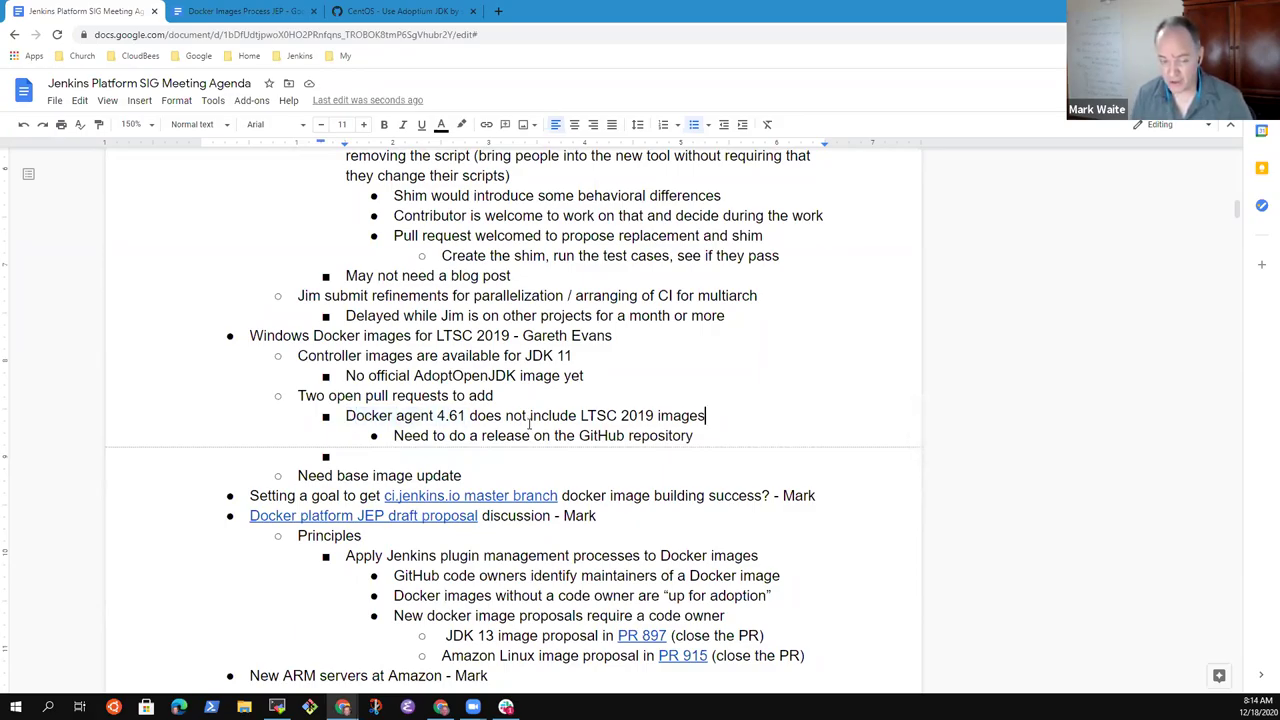
key(ctrl+Left)
key(ctrl+Left)
key(ctrl+Left)
key(ctrl+Left)
key(ctrl+Left)
key(ctrl+Left)
- Add 'for the base image' to Docker agent 4.61 and indent 'does not yet include LTSC 2019 images' beneath it
text(for the base)
text( image)
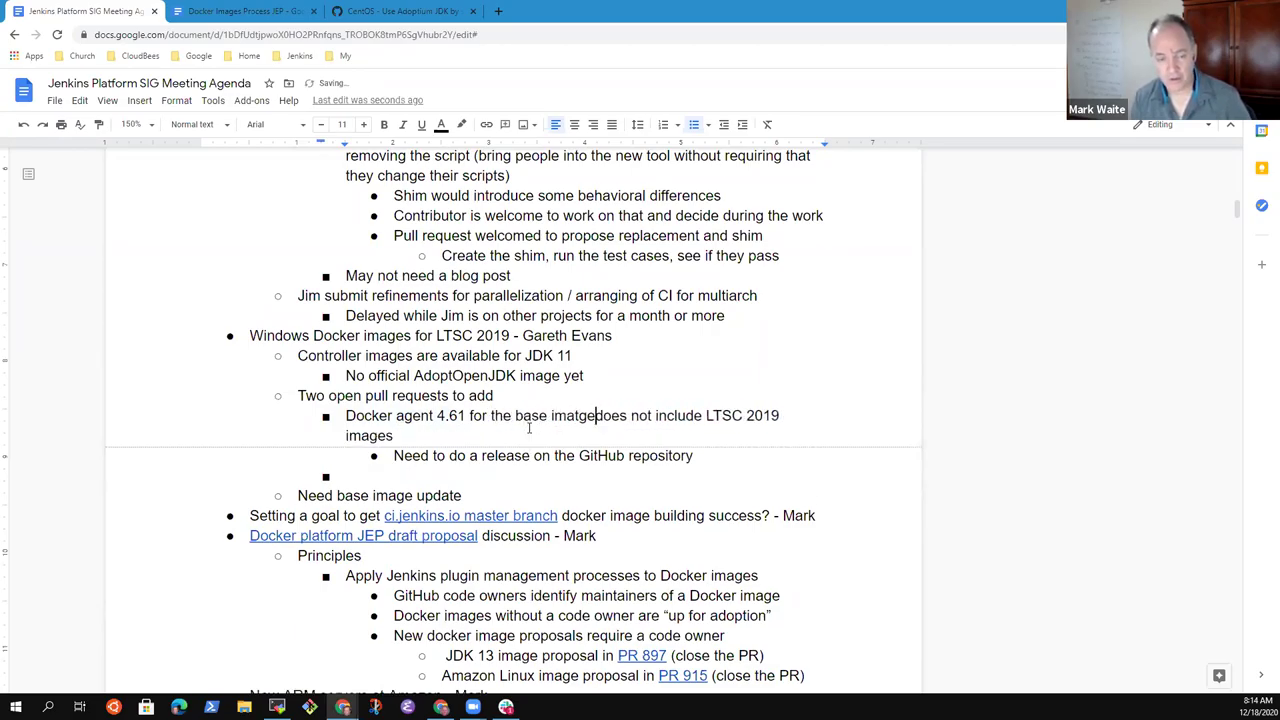
key(BackSpace)
key(BackSpace)
text(ge)
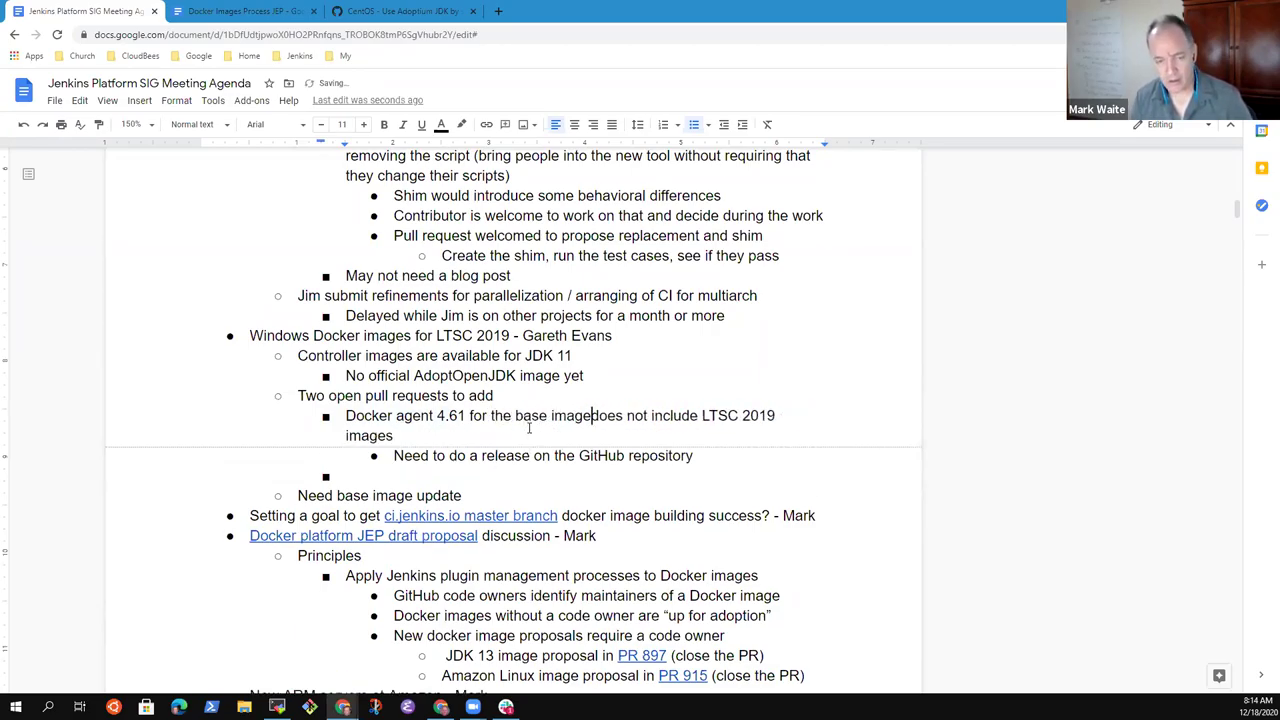
key(Return)
key(Tab)
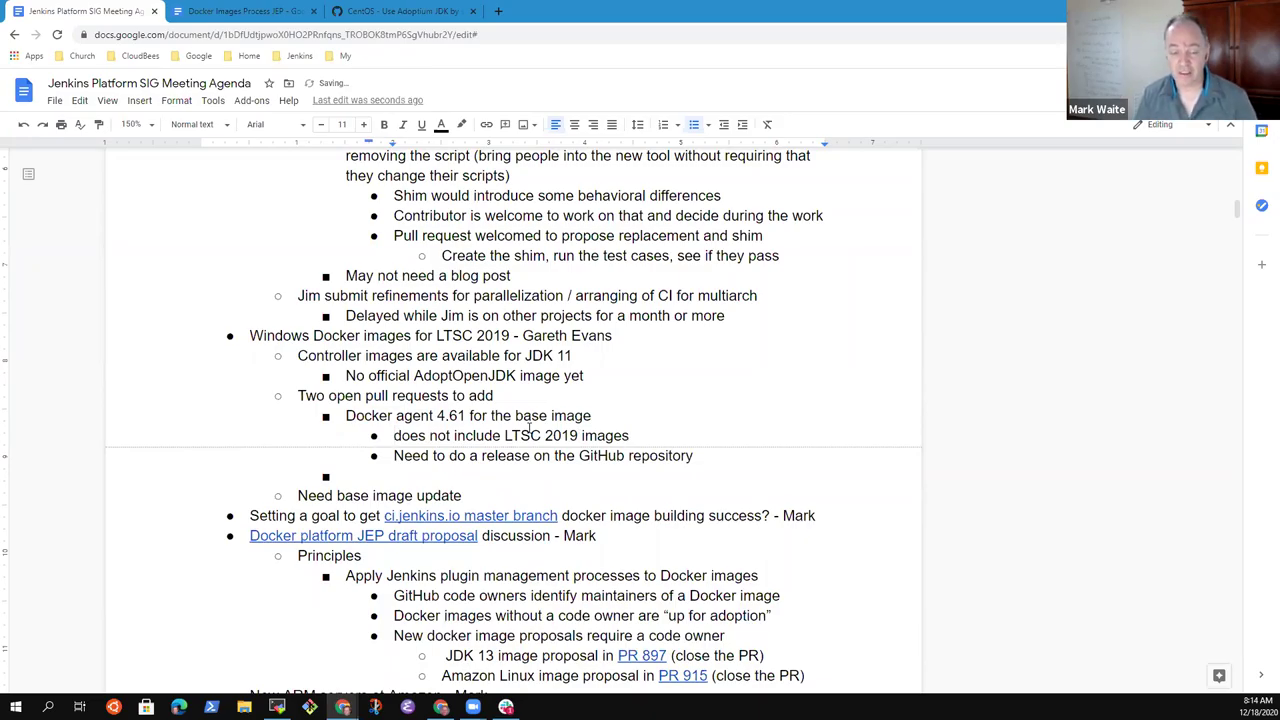
key(ctrl+Right)
key(ctrl+Right)
text(yet)
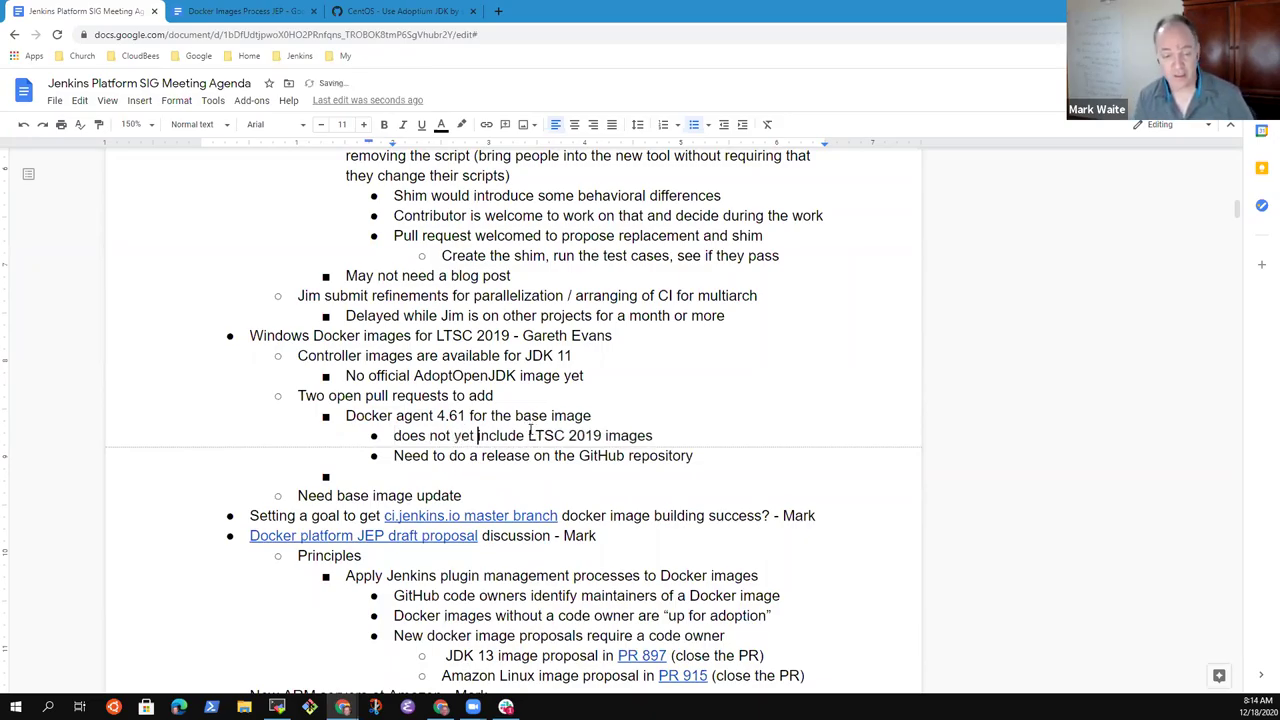
key(End)
- Fill the empty bullet with 'Docker inbound agent image (PR is failing because base images don't exist'
key(Down)
key(Down)
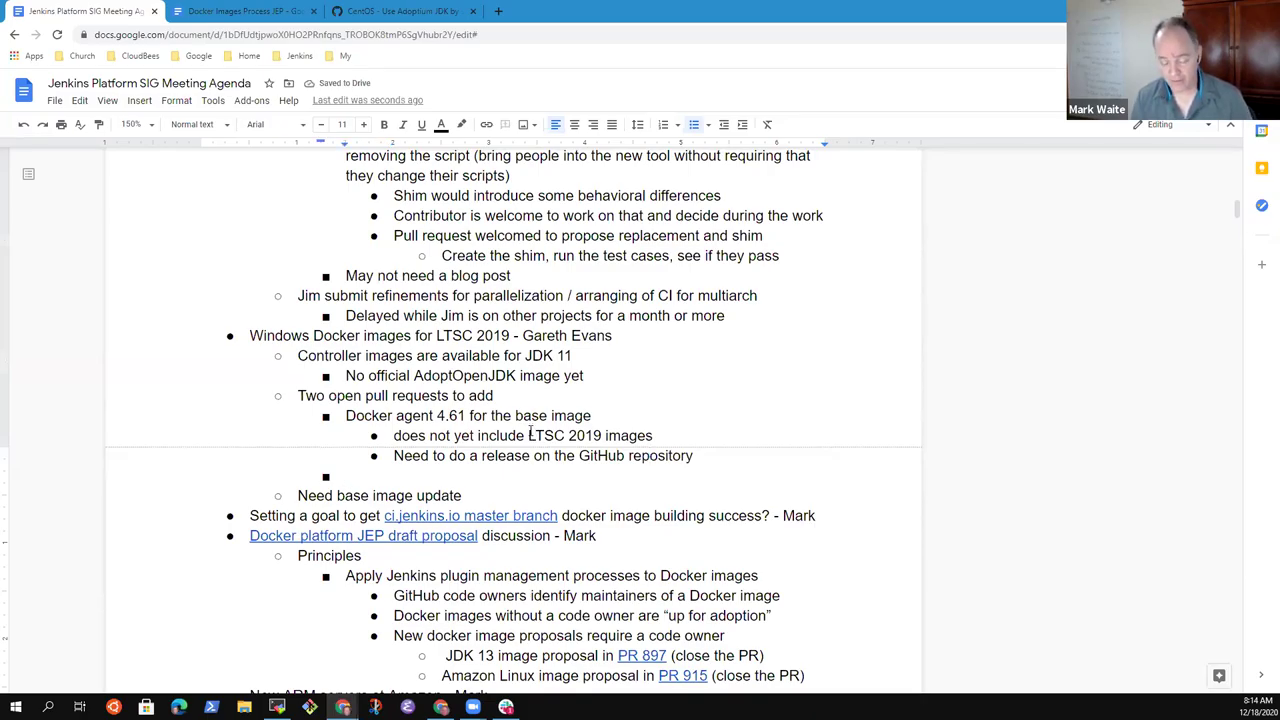
text(Docker i)
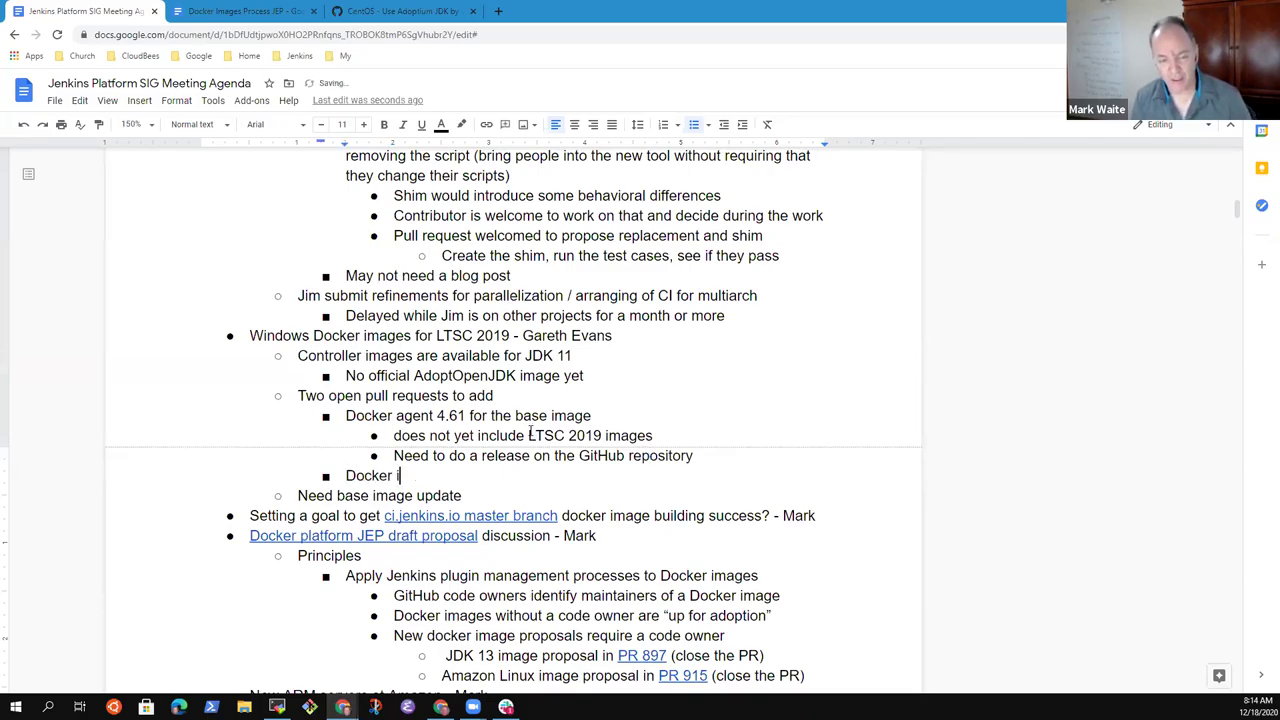
text(nbo)
key(BackSpace)
text(ound)
key(BackSpace)
key(BackSpace)
key(BackSpace)
text(i)
key(BackSpace)
text(und)
key(BackSpace)
key(BackSpace)
key(BackSpace)
text(und agent image)
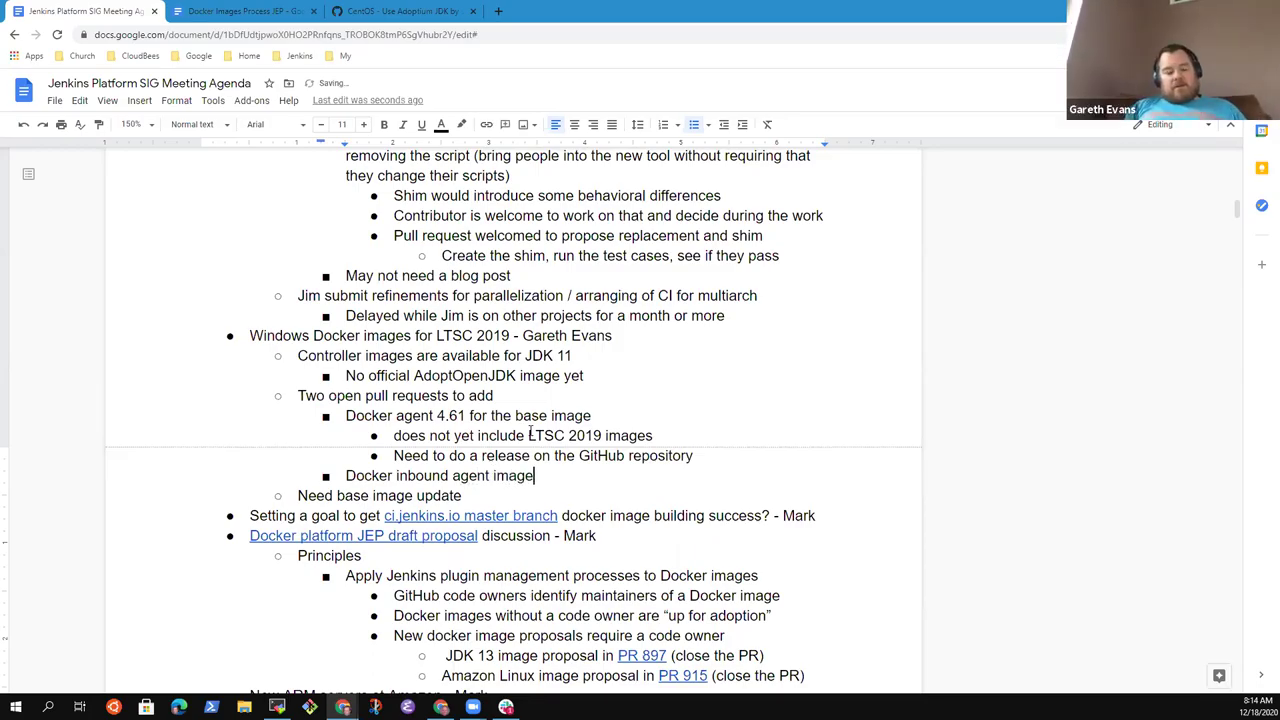
text( (PR is failing because base images )
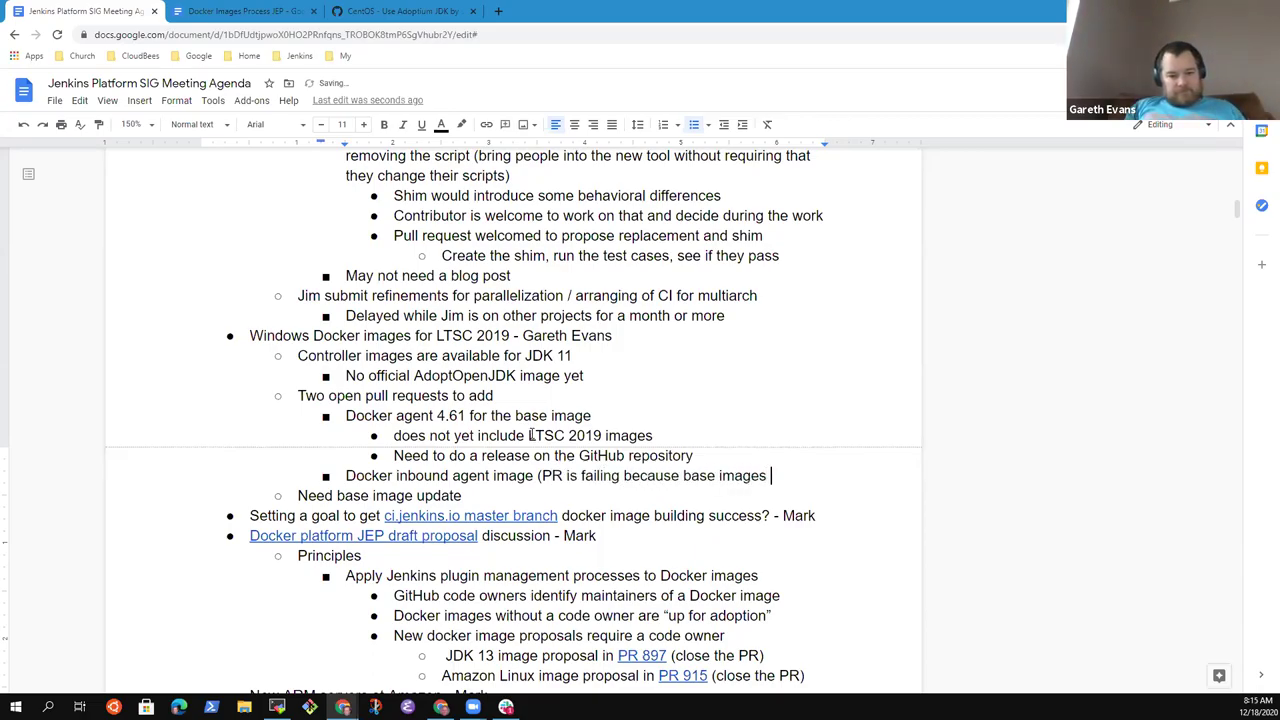
text(don't exist)
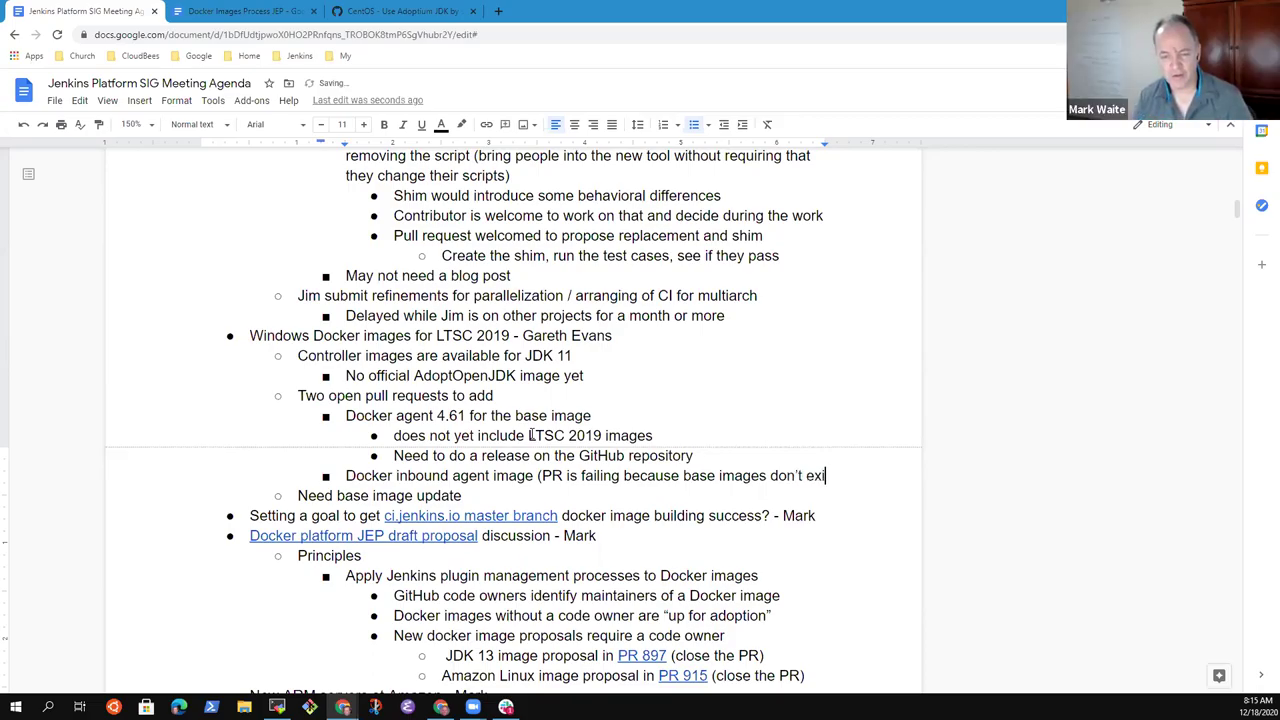
- Replace 'because' with '-' in the inbound agent note and close it with 'yet)'
key(ctrl+Left)
key(ctrl+Left)
key(ctrl+shift+Left)
key(BackSpace)
text(-)
key(End)
text(yet))
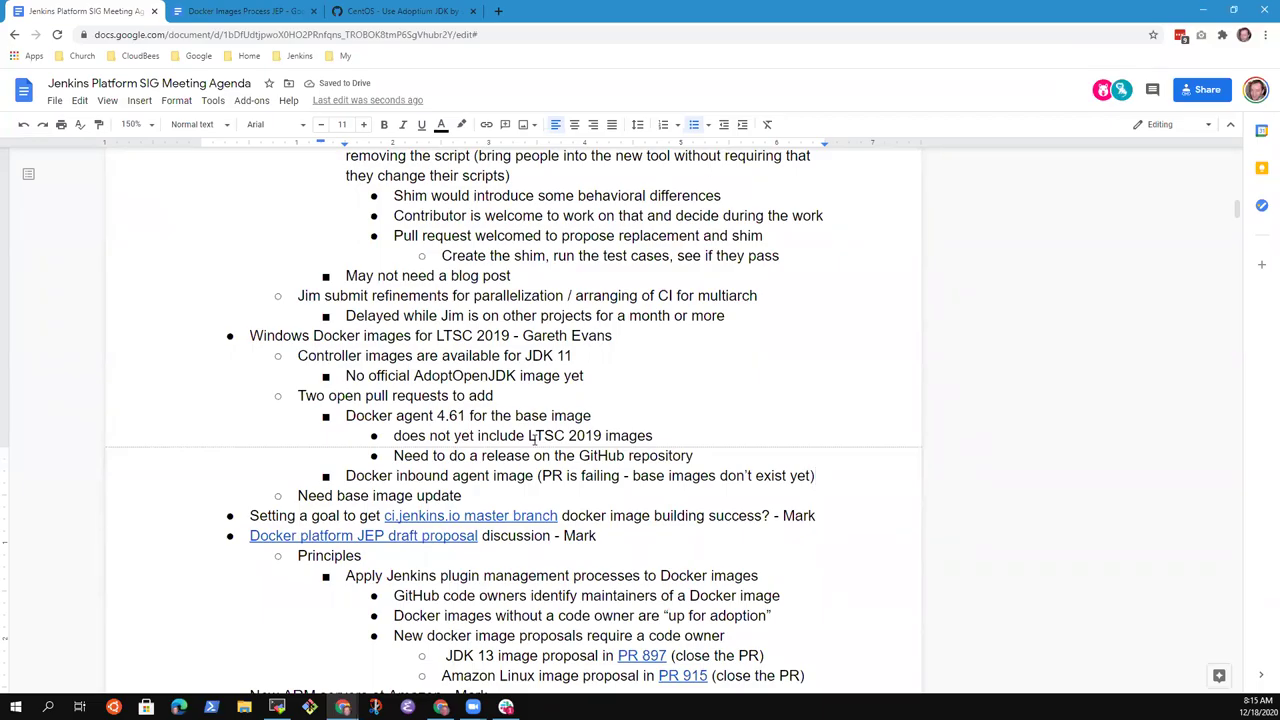
- Change the agent version to 4.6-1 and append 'is building on trusted.ci'
key(Up)
key(Up)
key(Up)
key(ctrl+Left)
key(ctrl+Left)
key(ctrl+Left)
key(ctrl+Left)
key(Left)
key(Left)
text(-)
key(End)
text(is building on trusted.ci)
- Delete the GitHub release line from the agenda
key(Down)
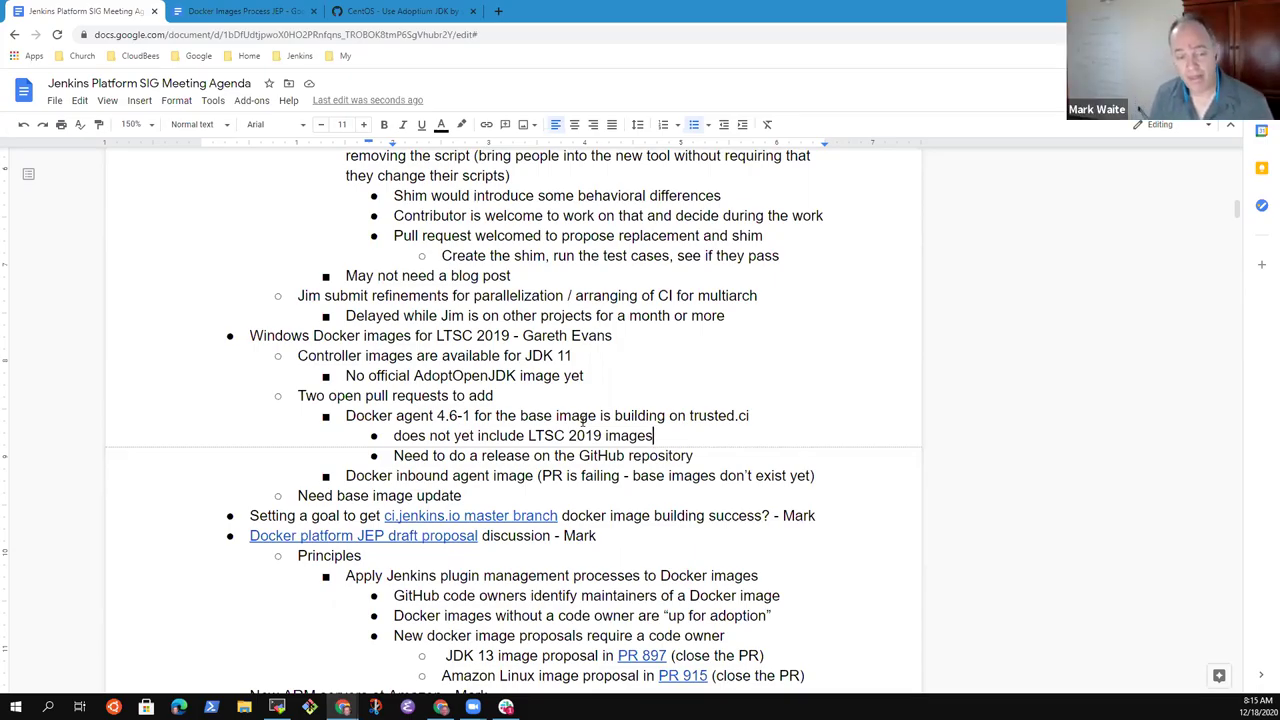
key(Up)
key(End)
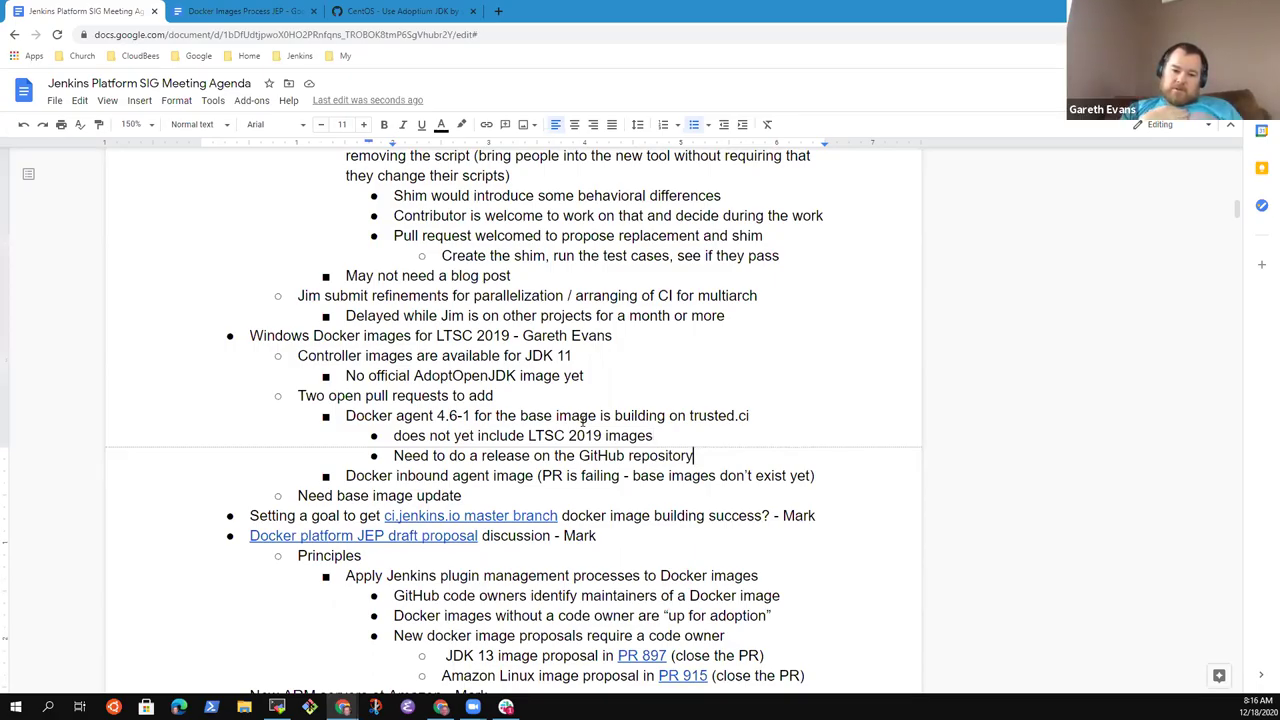
key(shift+Home)
key(BackSpace)
key(BackSpace)
key(BackSpace)
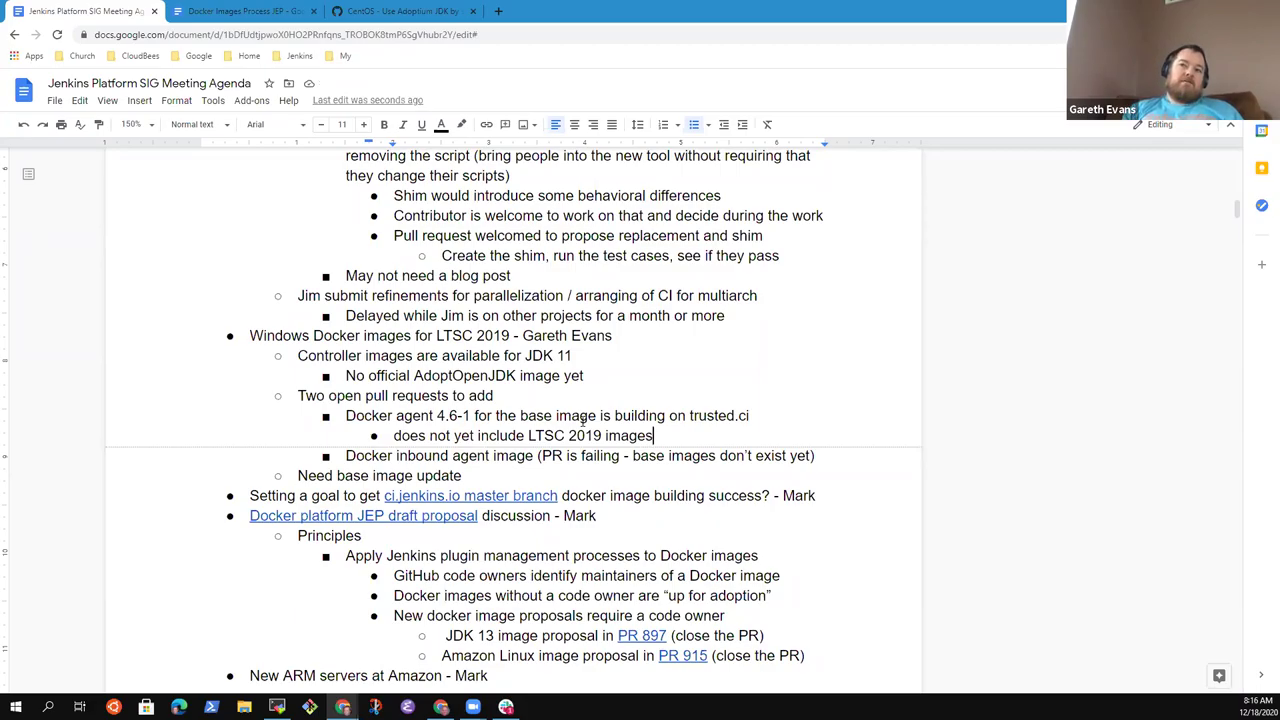
- Add the sub-bullet 'Can see images from the master build' under the LTSC 2019 line
key(Return)
text(Can see images built from the master build)
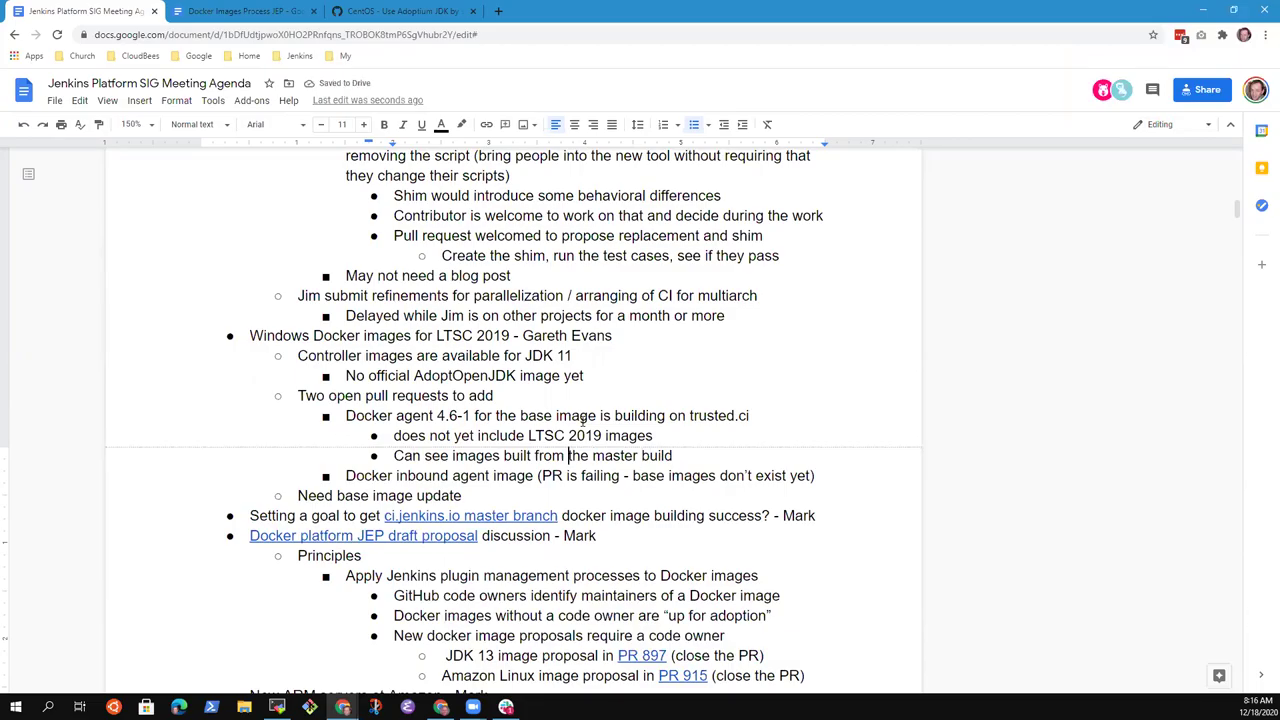
key(ctrl+Left)
key(ctrl+Left)
key(ctrl+shift+Right)
key(BackSpace)
key(End)
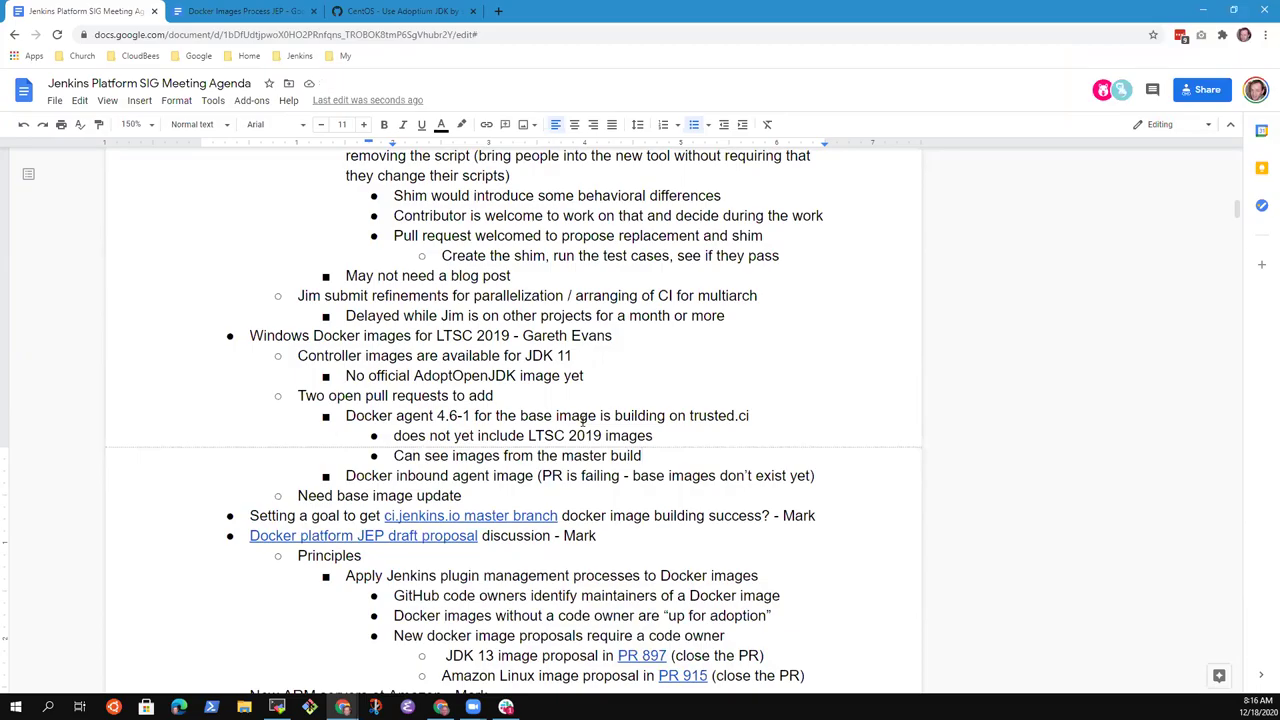
- Under Docker agent 4.6-1, add 'Released originally Nov 4' and 'Need to do another release on GitHub'
key(Up)
key(Up)
key(End)
key(Return)
key(Tab)
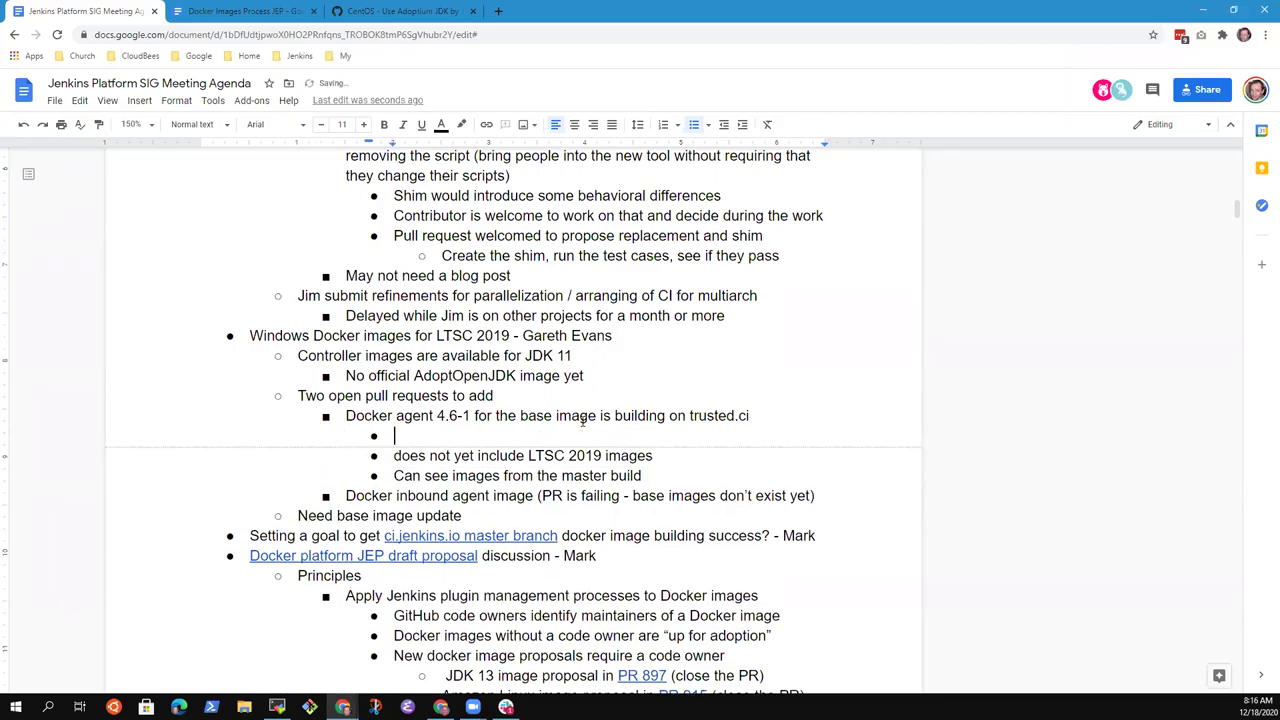
text(Rel;e)
text(ses)
text( original)
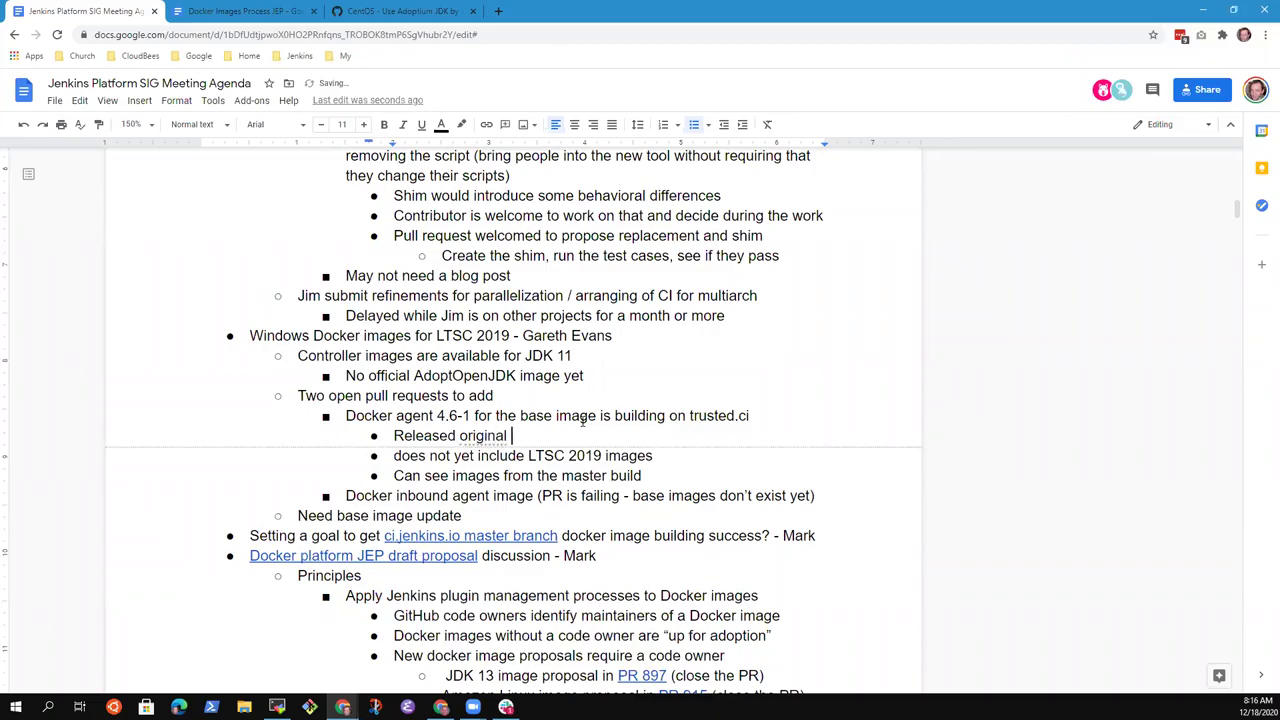
key(BackSpace)
text(ly Nov 4)
key(Return)
text(Need to do another release on GitHub)
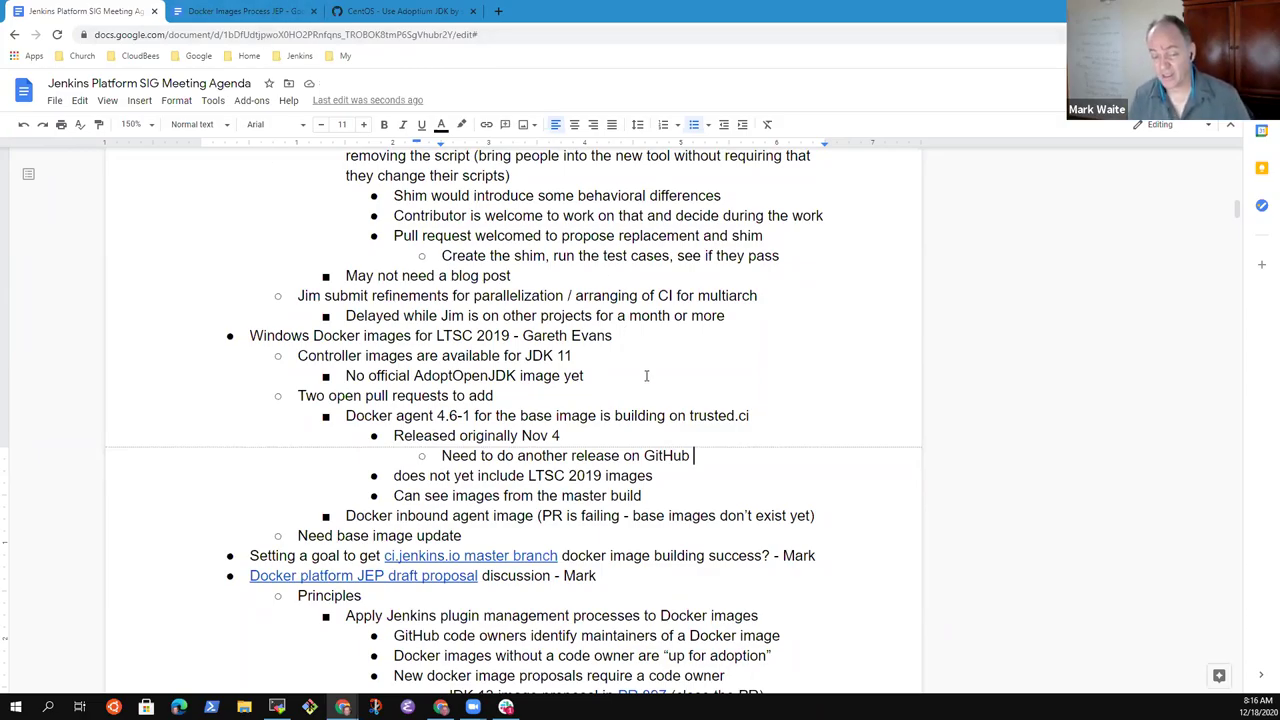
key(BackSpace)
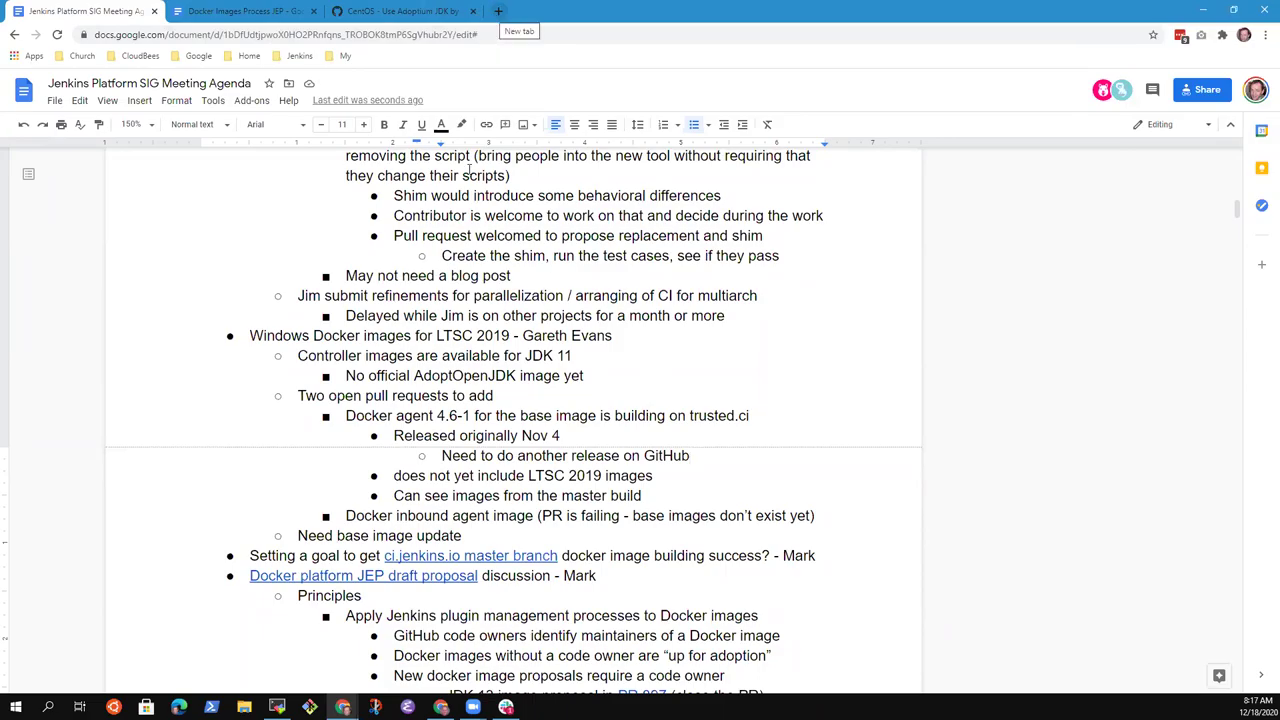
- In a new tab, load github.com/jenkinsci/docker-agent and view its releases
click(497, 12)
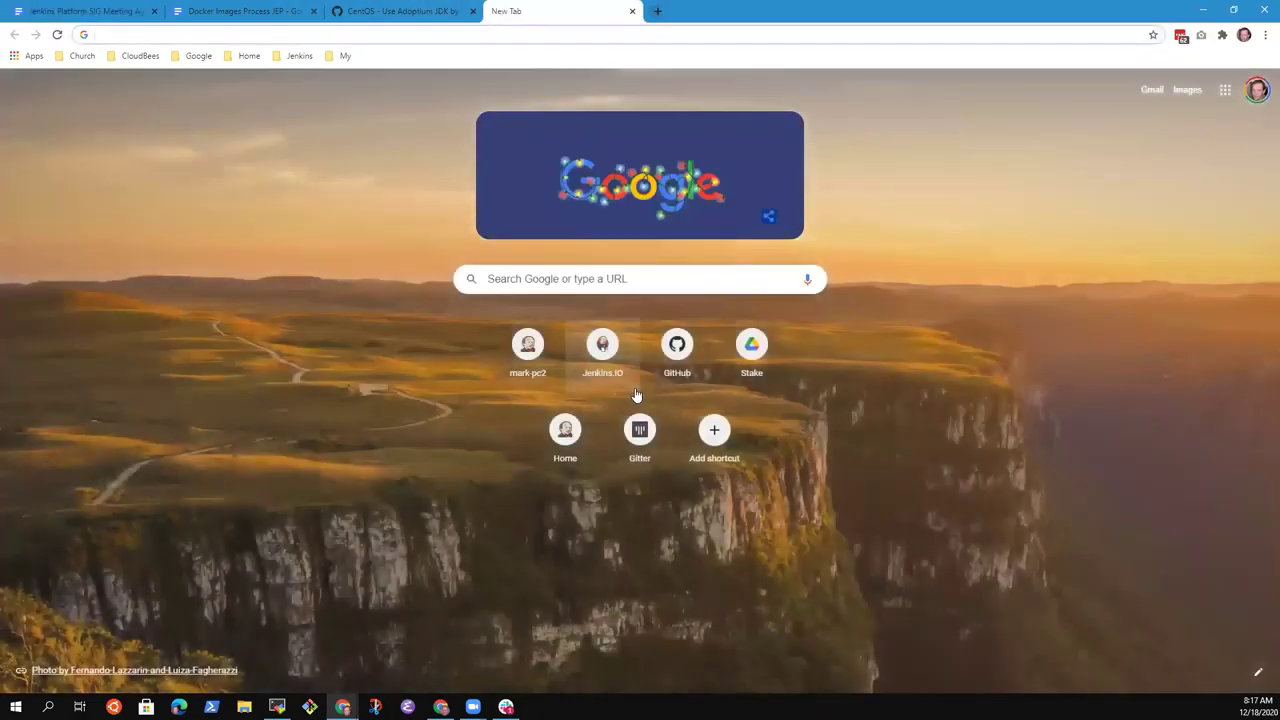
text(github.com/)
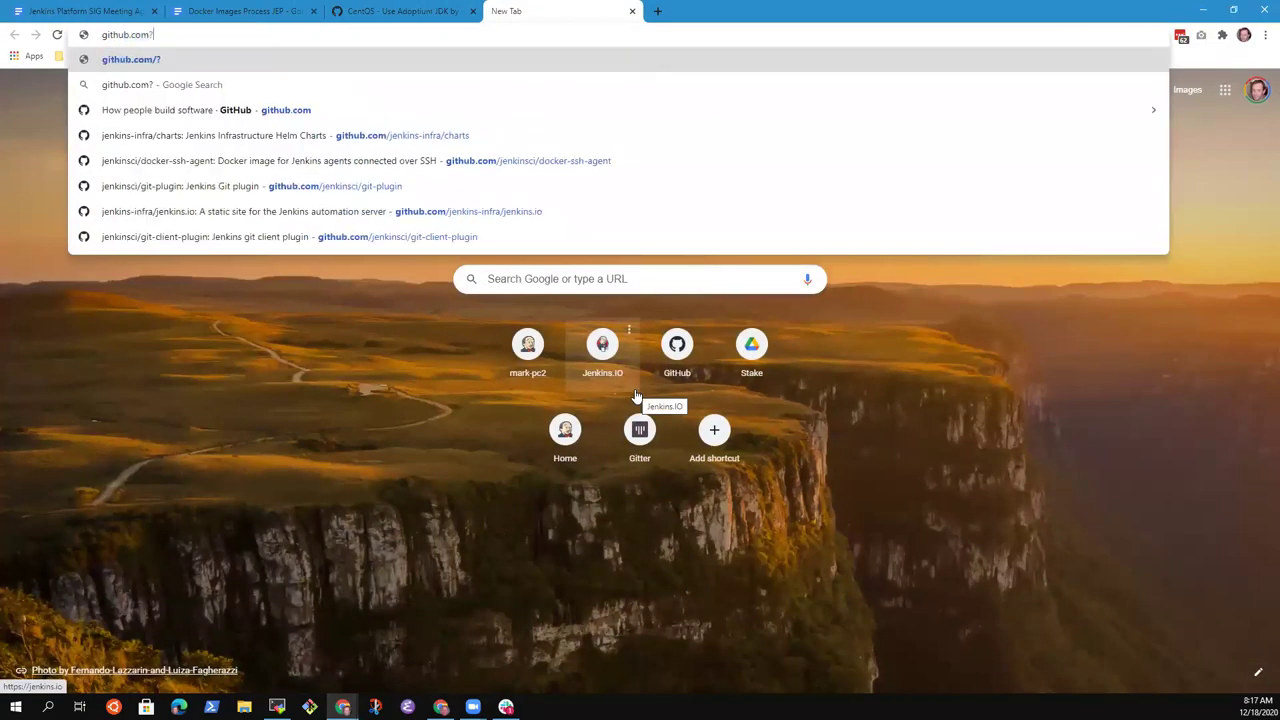
text(jenkin)
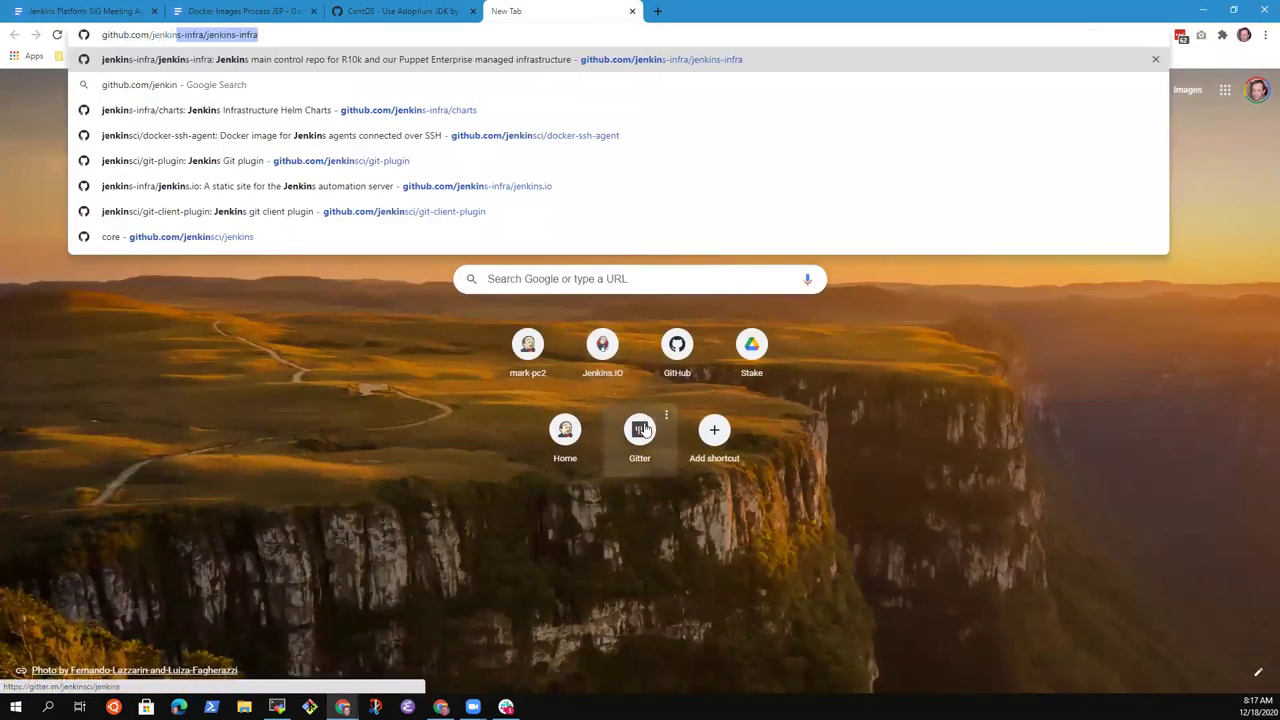
text(sci)
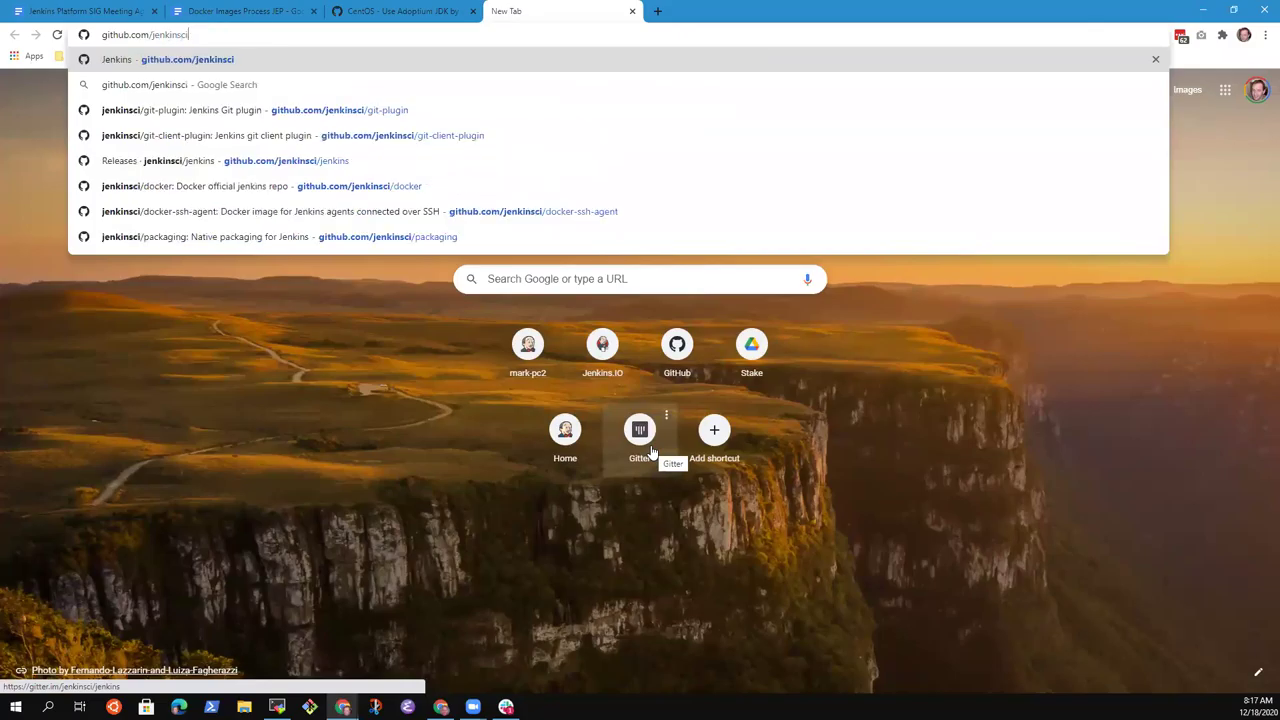
text(/docker-)
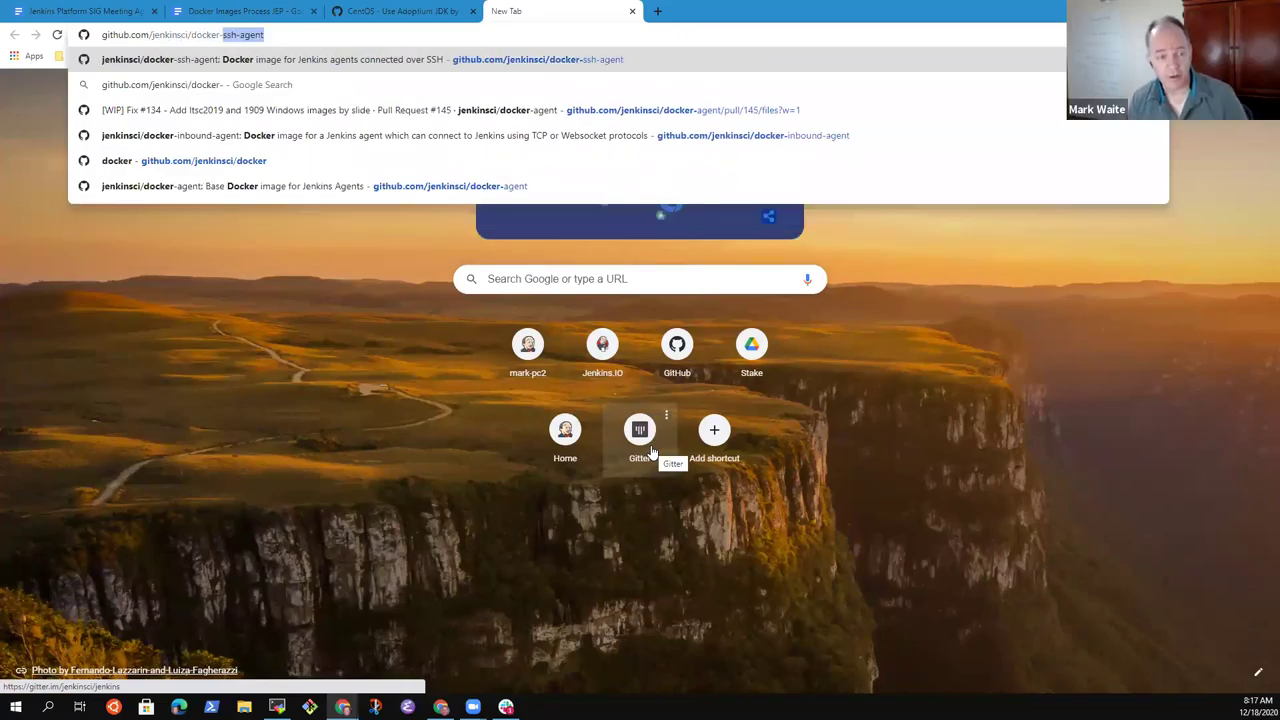
text(ssh-a)
key(BackSpace)
key(BackSpace)
key(BackSpace)
key(BackSpace)
key(BackSpace)
key(BackSpace)
text(agent)
key(Return)
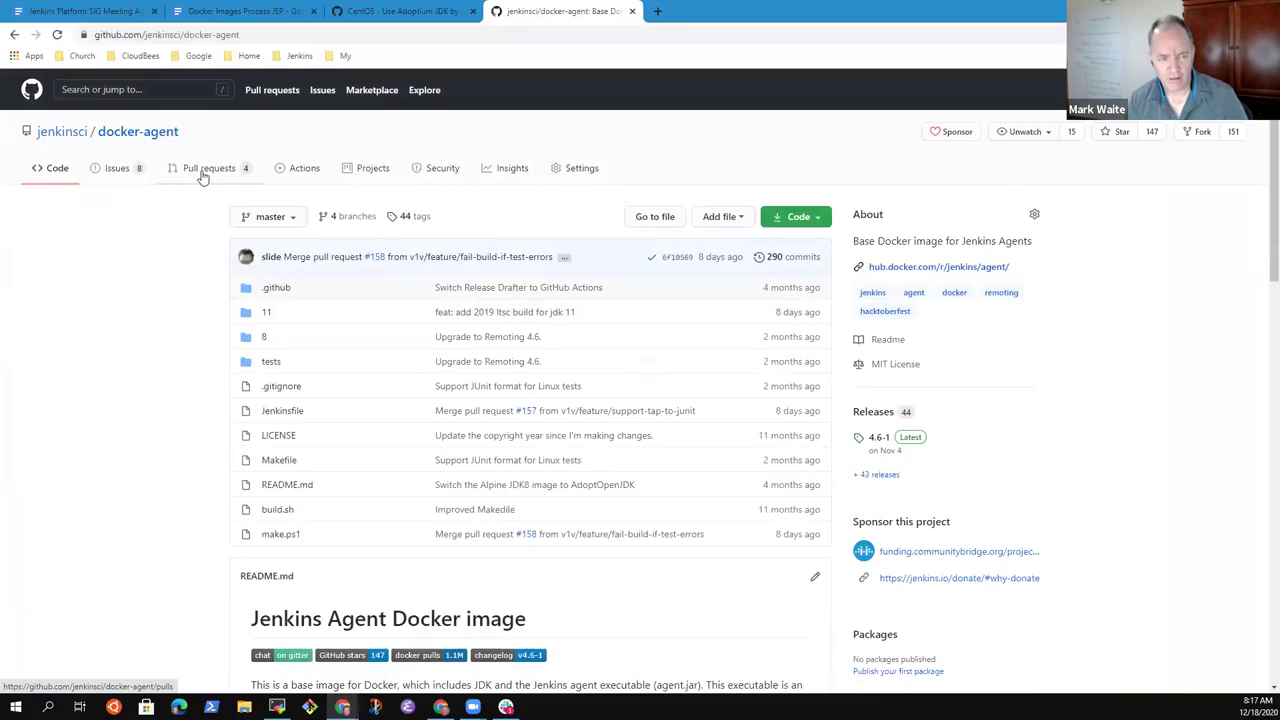
click(871, 414)
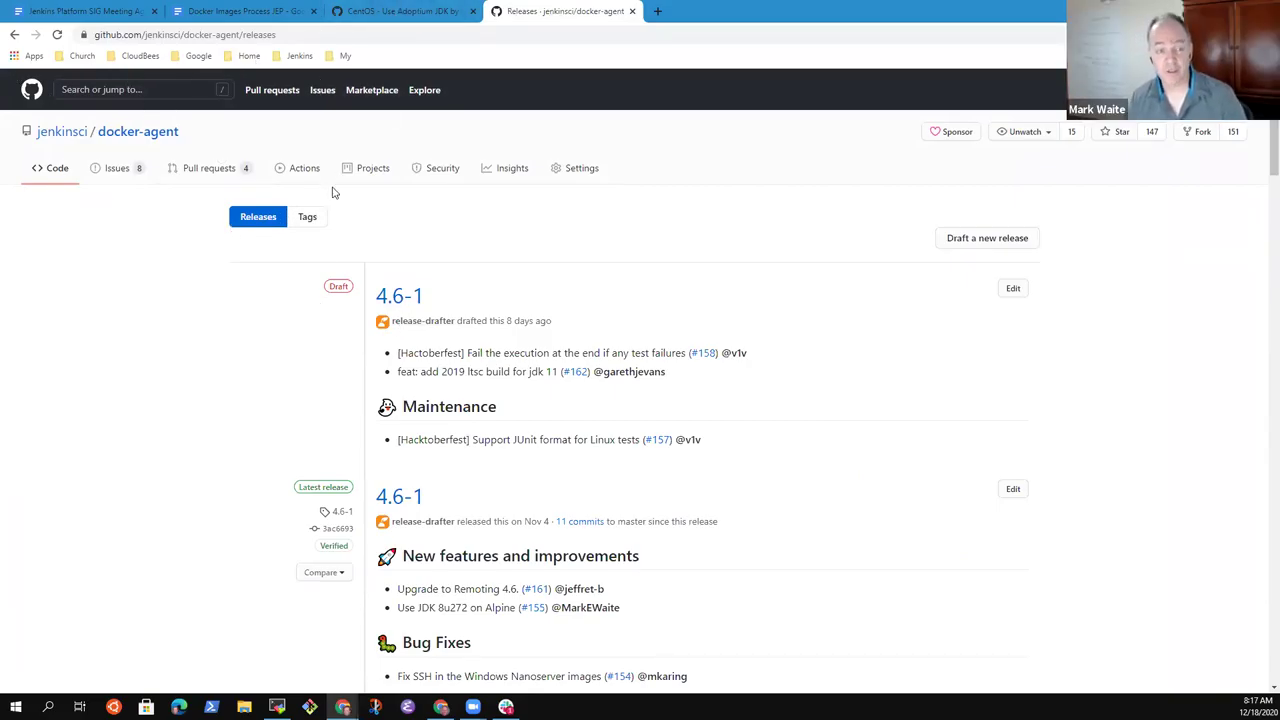
- Open pull request #163 adding Windows jdk8 LTSC 2019 images and select its title
click(218, 170)
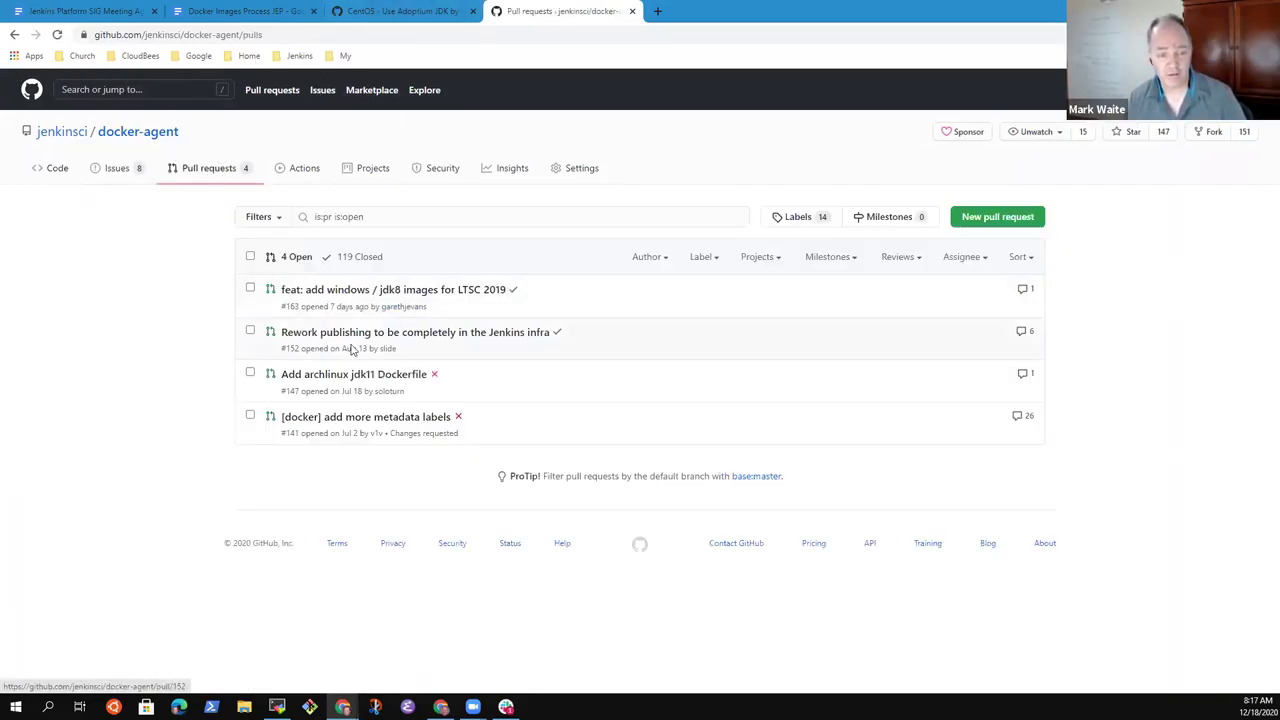
click(420, 295)
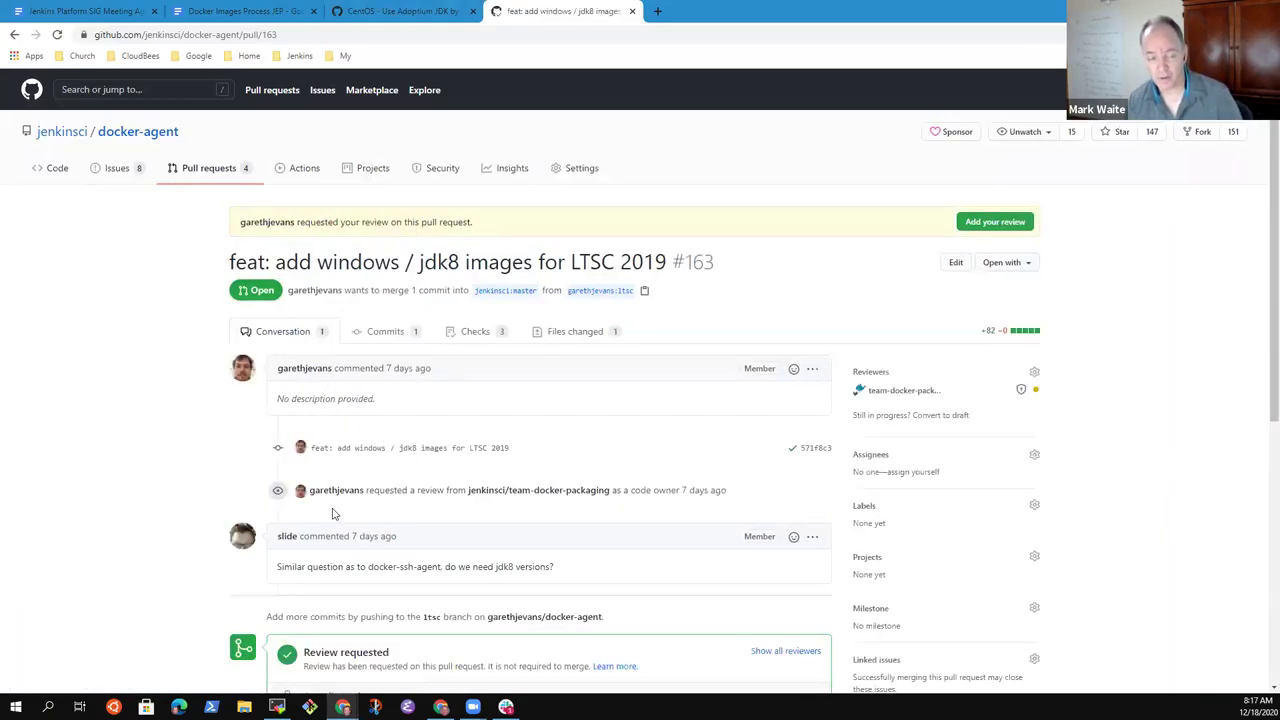
scroll(395, 565, down, 6)
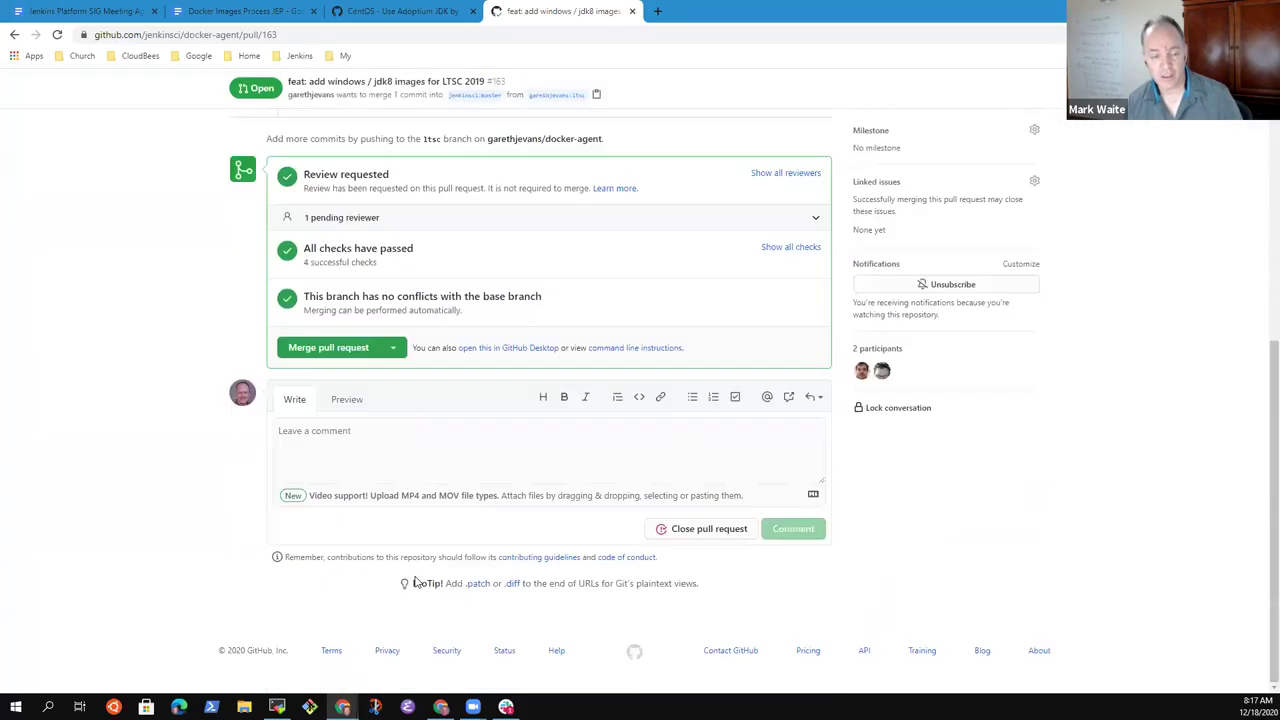
scroll(395, 565, up, 5)
scroll(366, 457, down, 3)
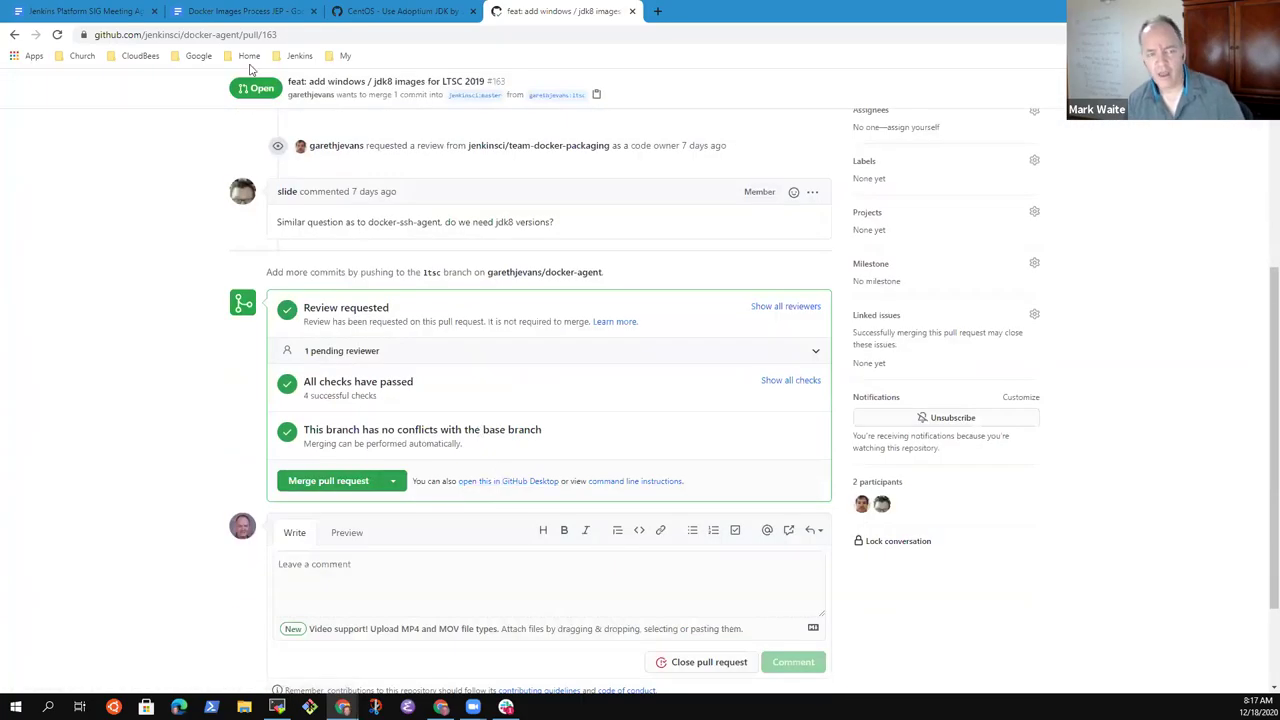
scroll(571, 434, up, 4)
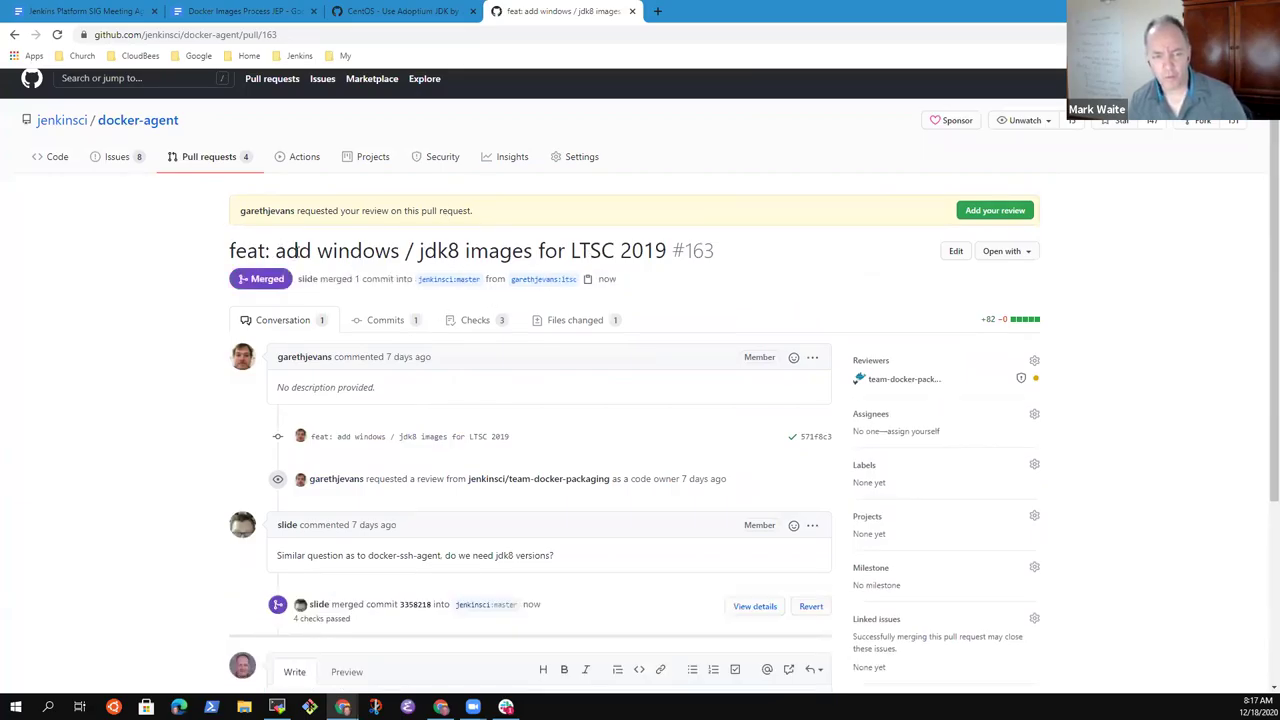
drag(275, 250, 662, 248)
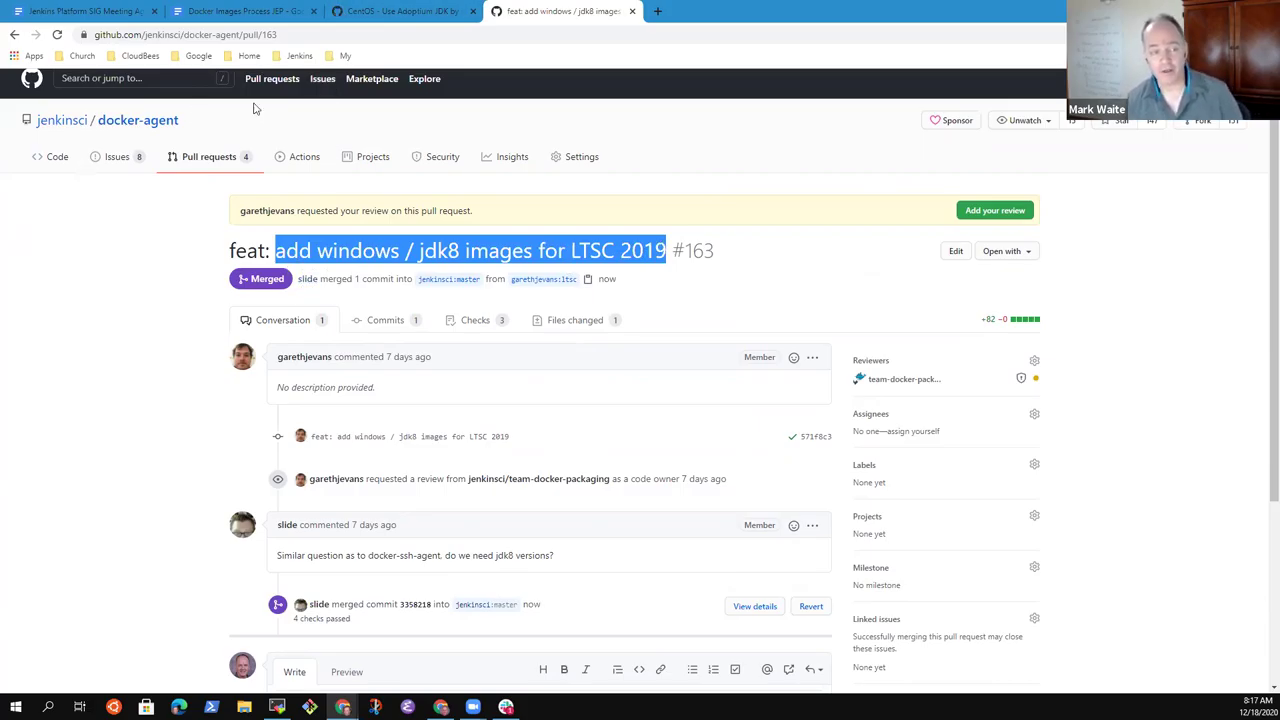
click(160, 152)
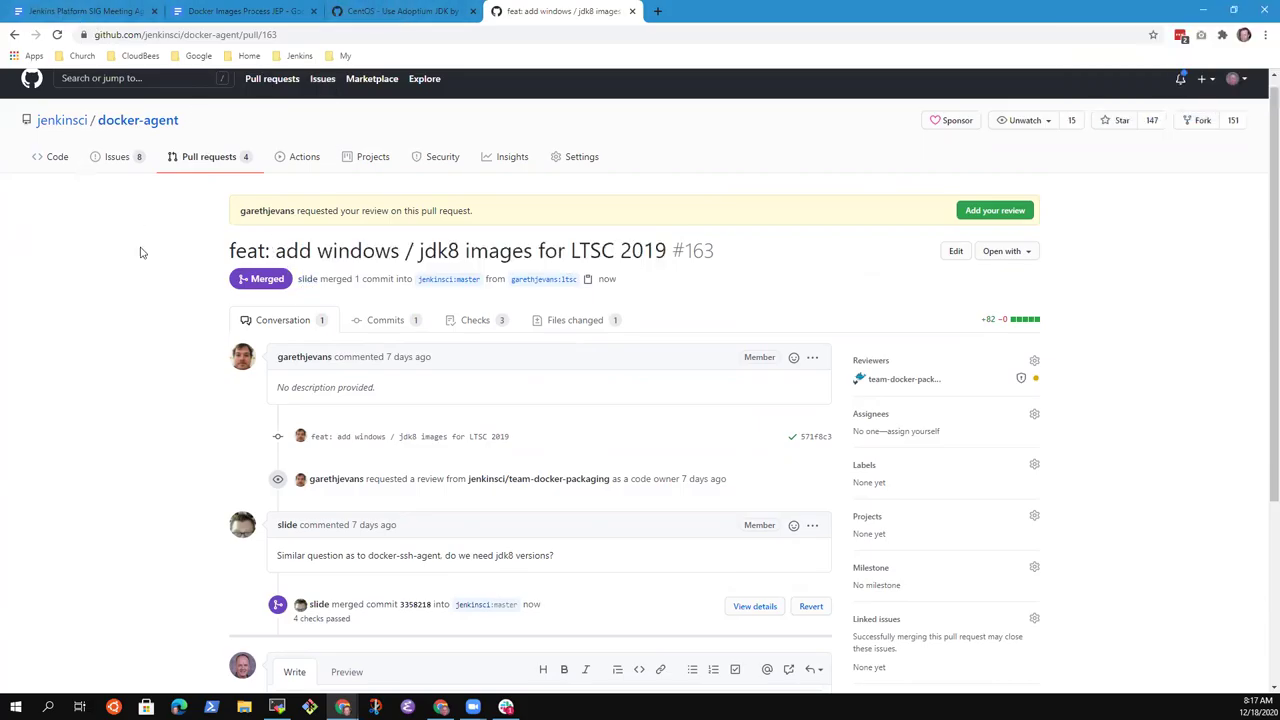
- Replace the GitHub release line with a note that a maintainer will do release 4.6-2 for new base images
click(262, 12)
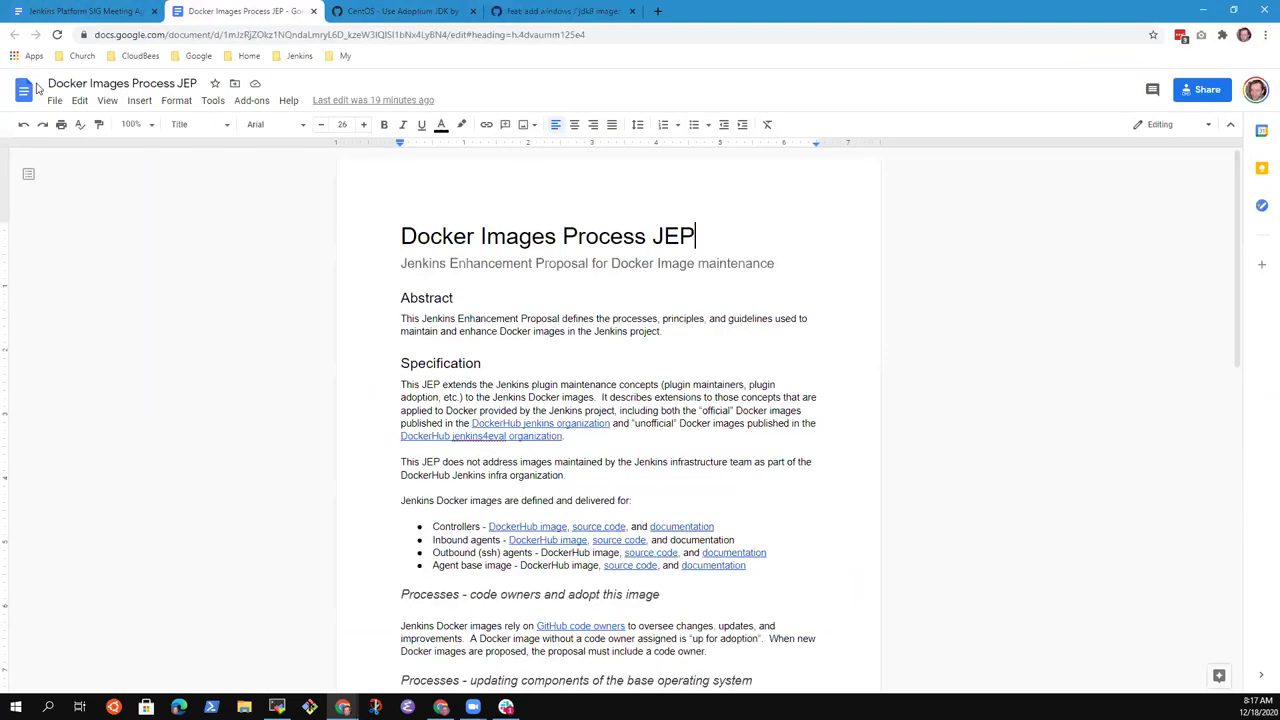
click(112, 12)
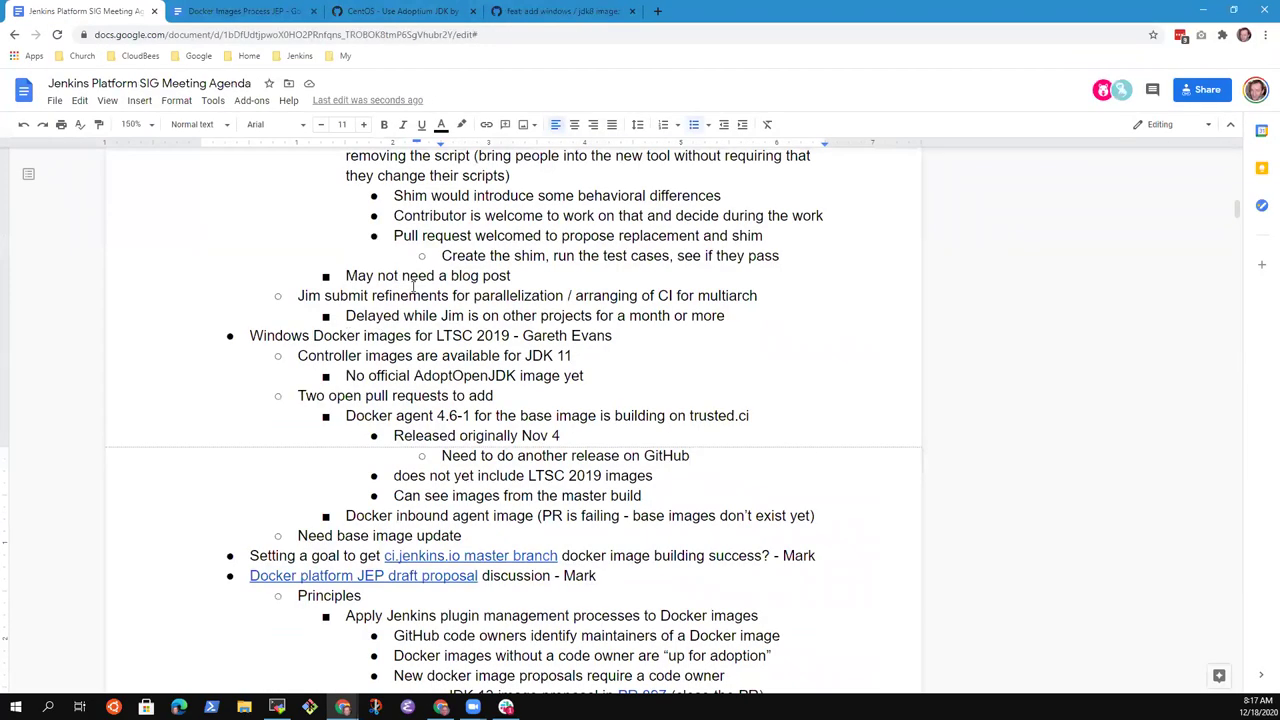
key(shift+End)
text(Alewx)
key(BackSpace)
key(BackSpace)
text(x will do a )
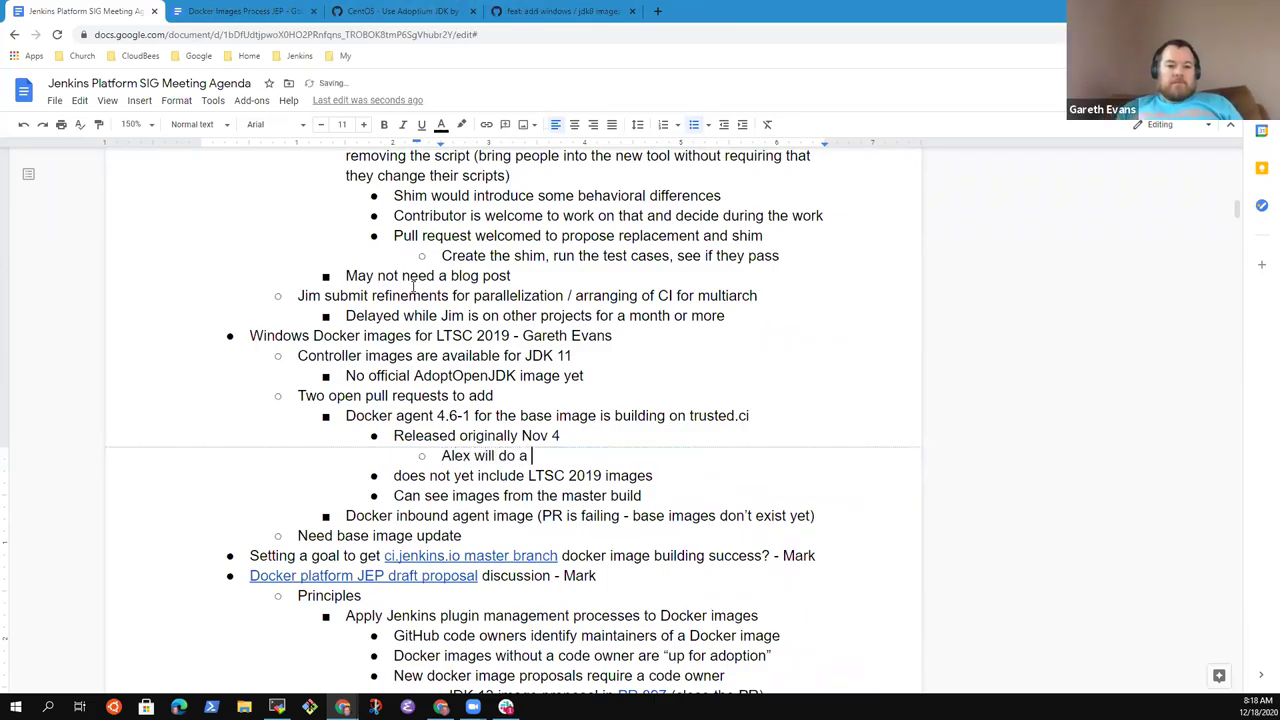
text(release)
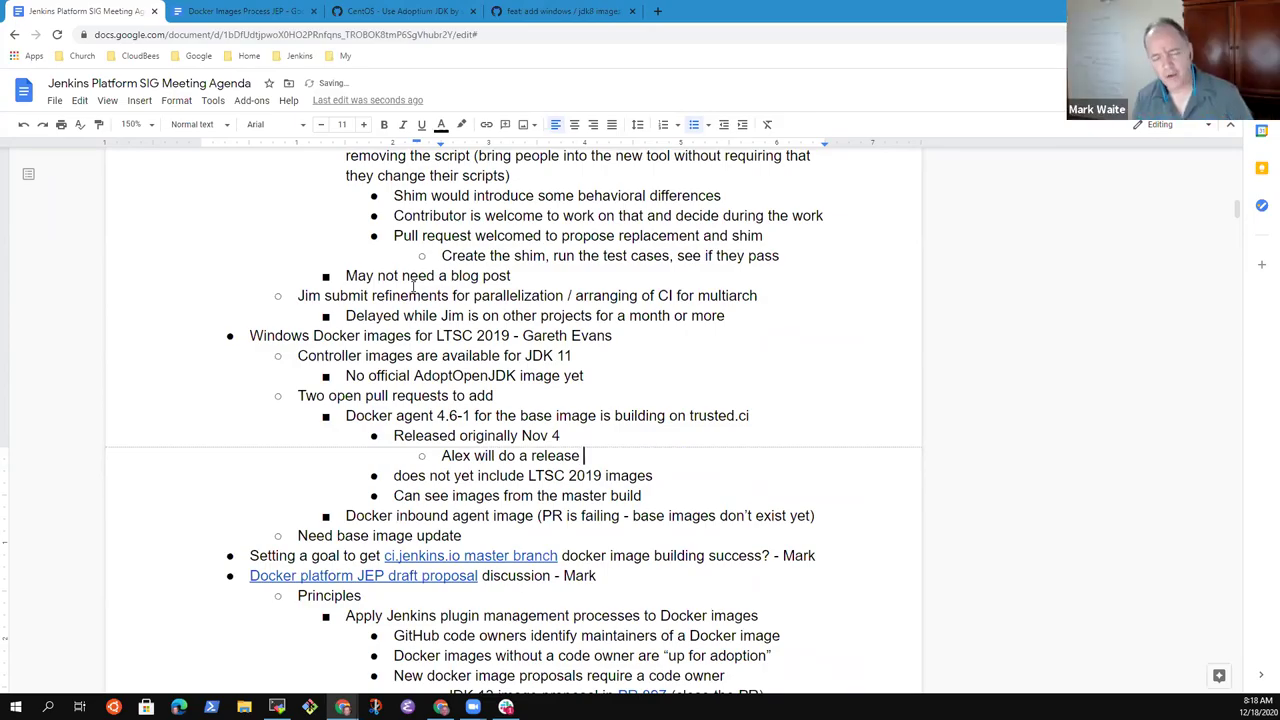
key(Up)
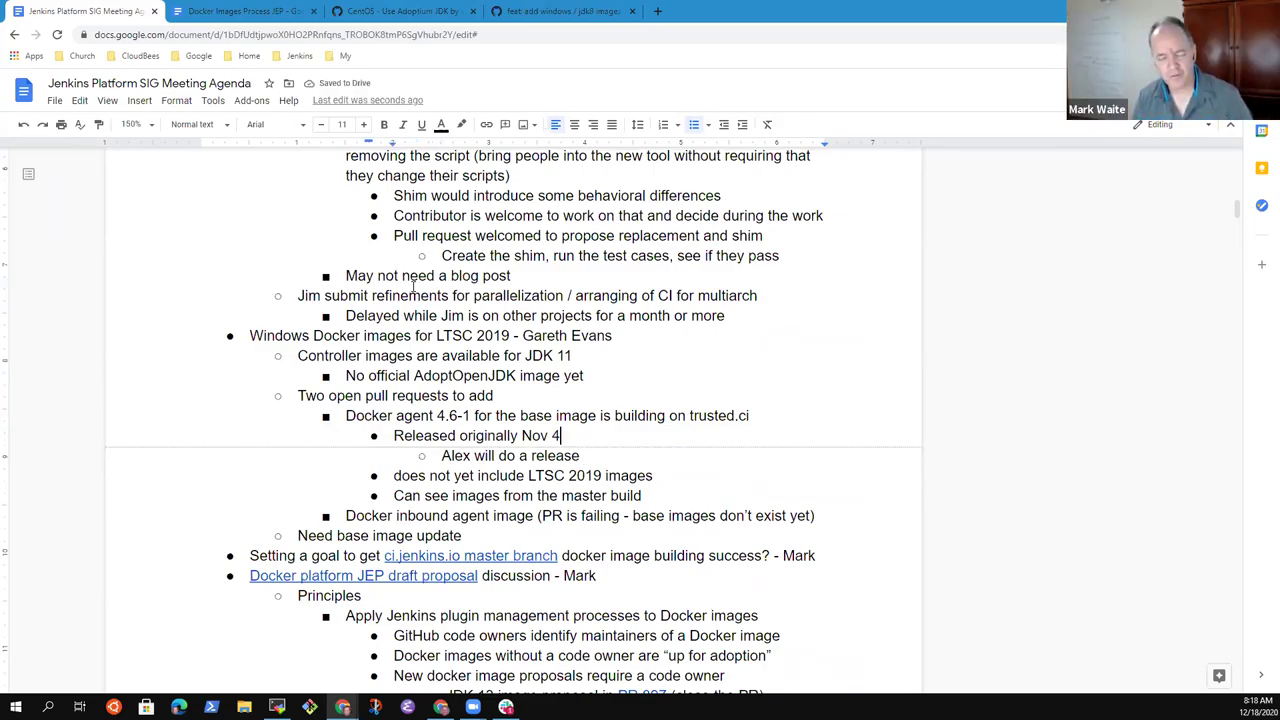
key(Down)
key(Down)
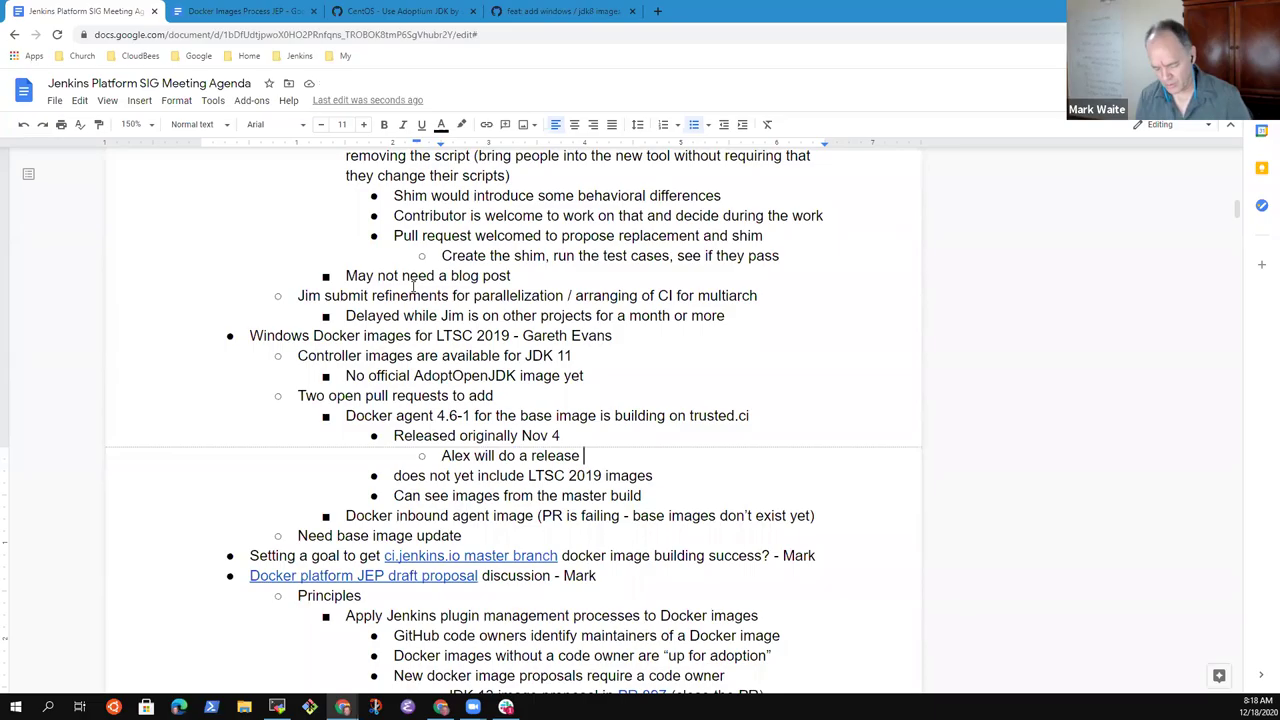
text(4.6-2)
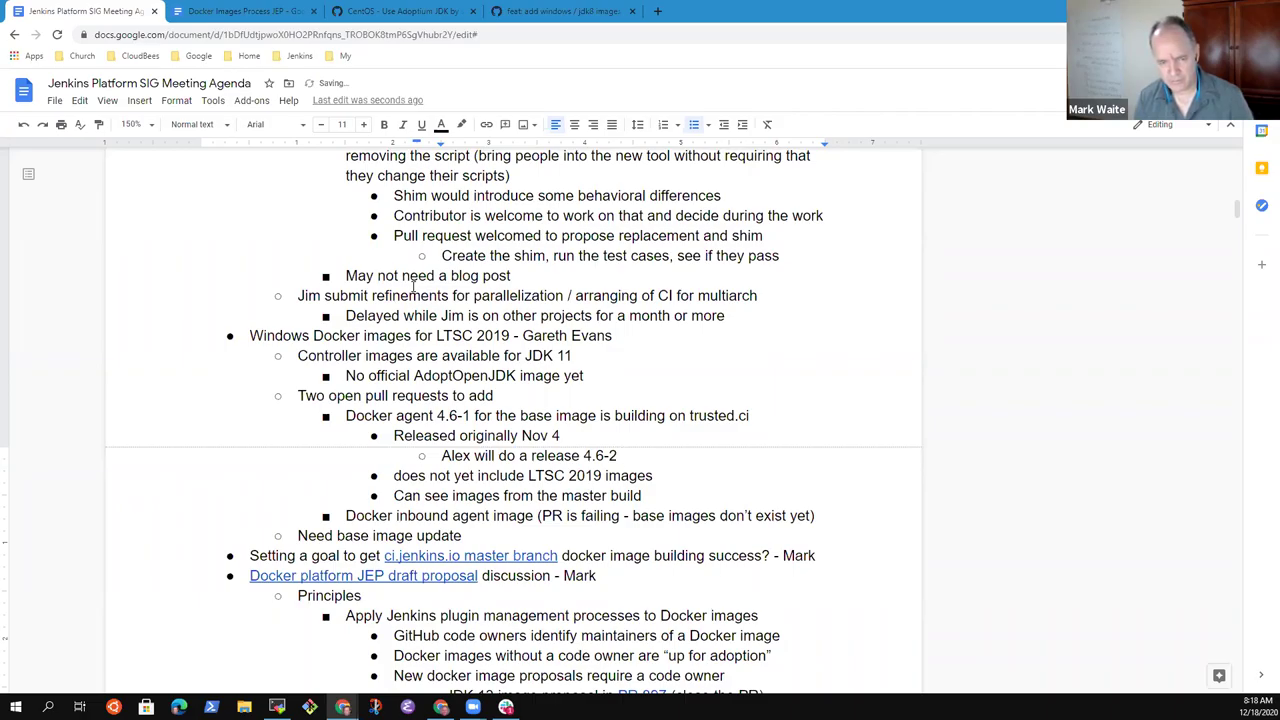
text( to provi)
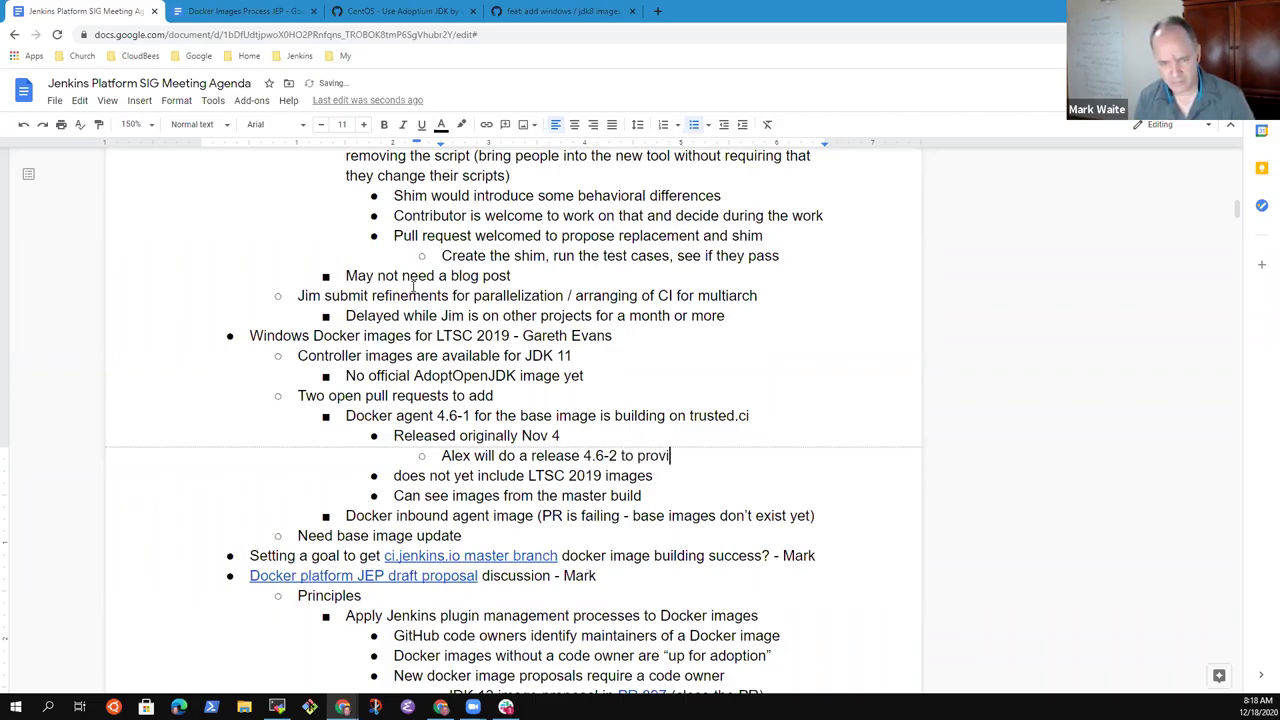
text(de new base images)
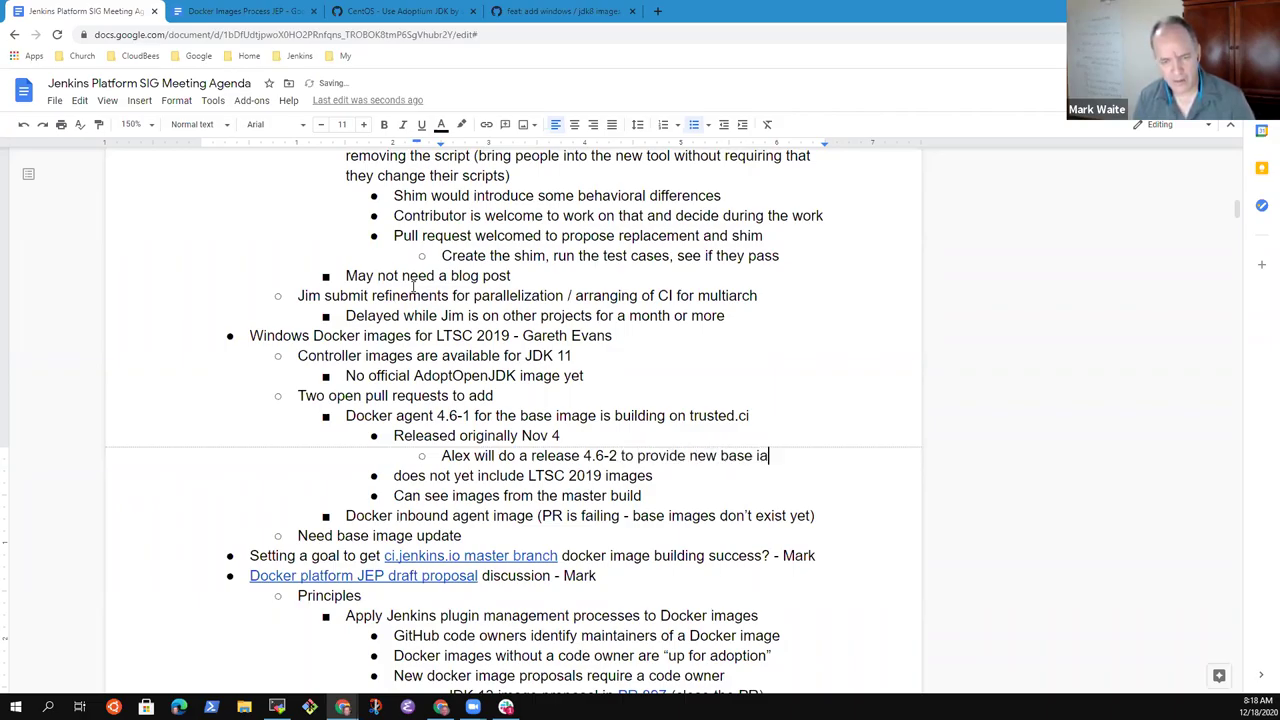
key(ctrl+BackSpace)
- Retype 'images' in the note, then review the docker-agent releases list showing the 4.6-1 draft and latest
text(images)
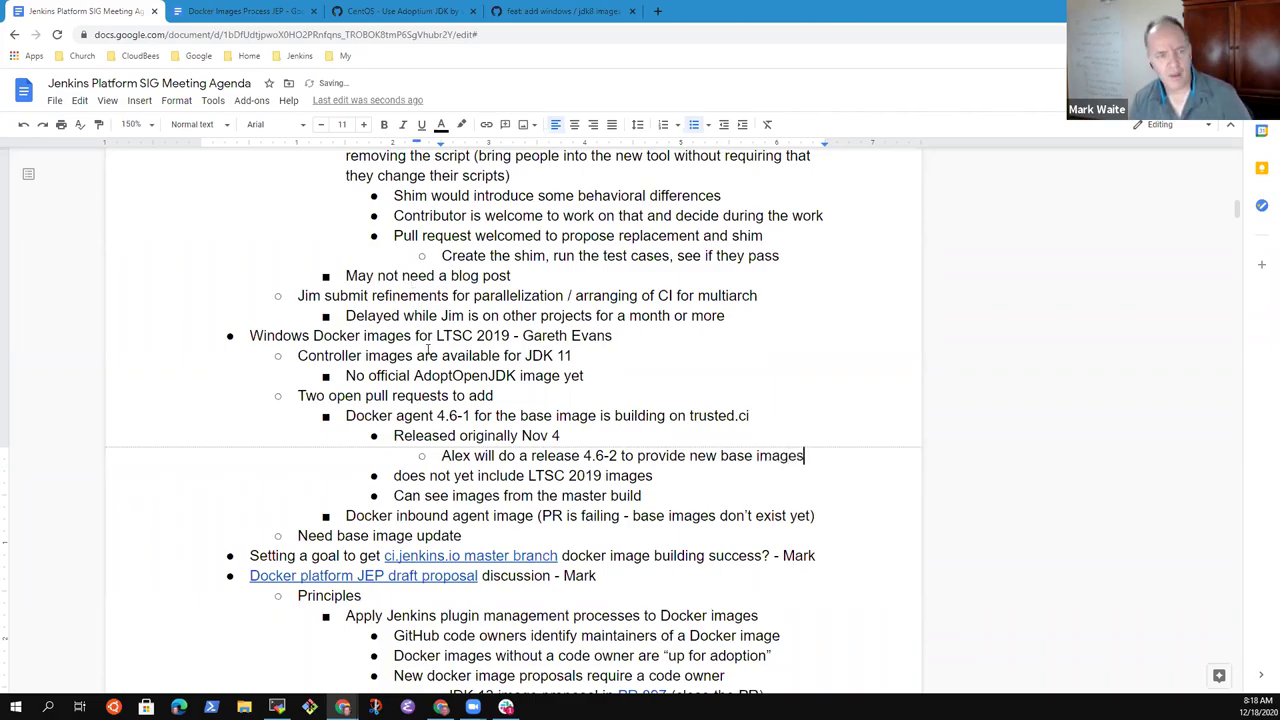
click(525, 11)
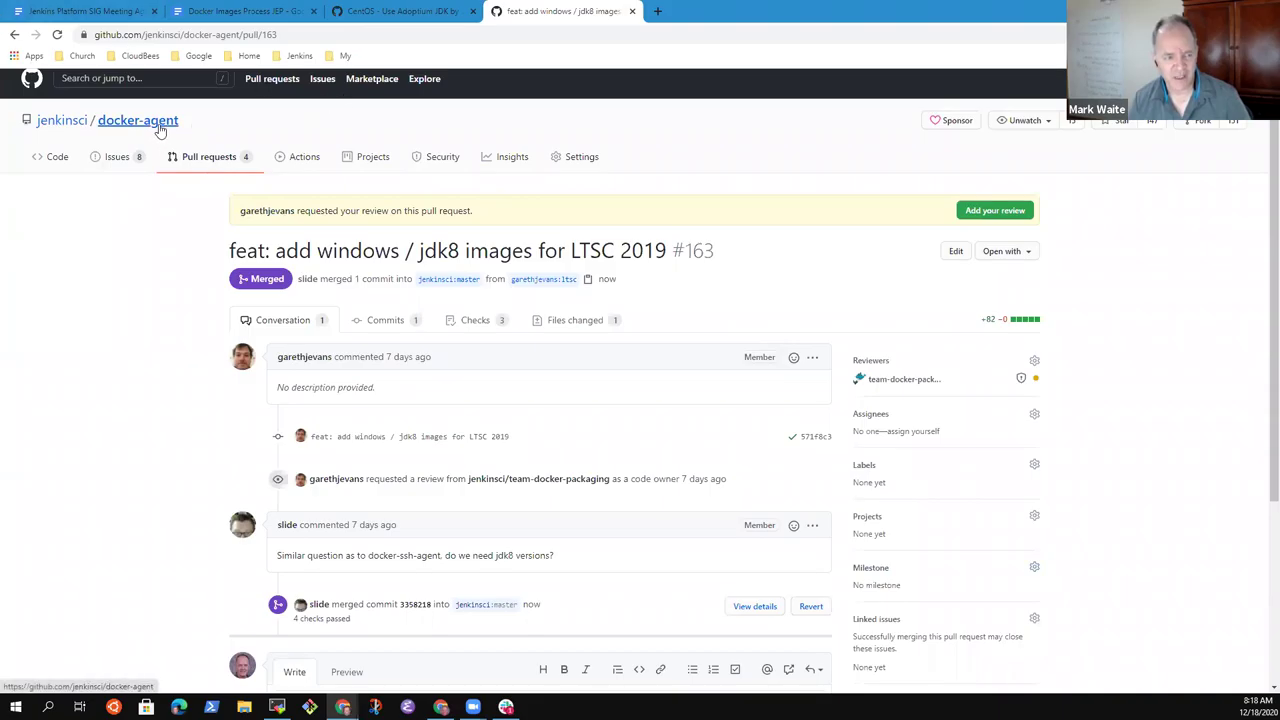
click(240, 155)
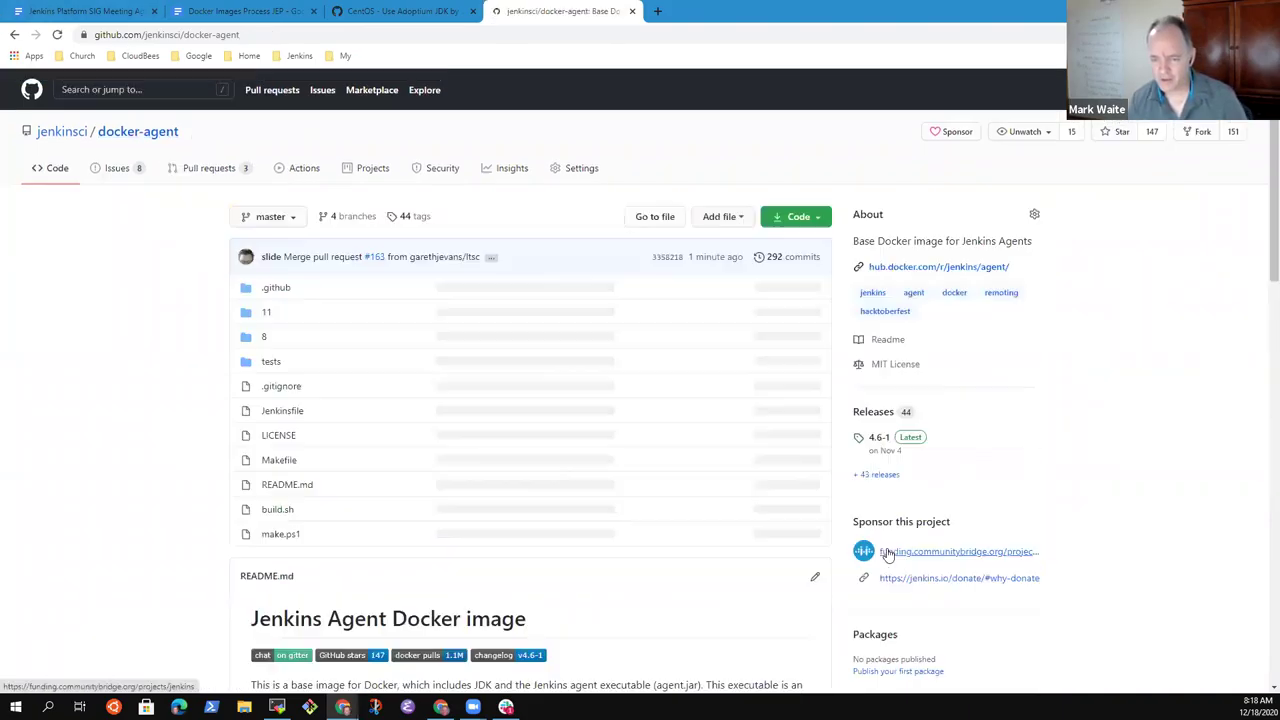
click(873, 411)
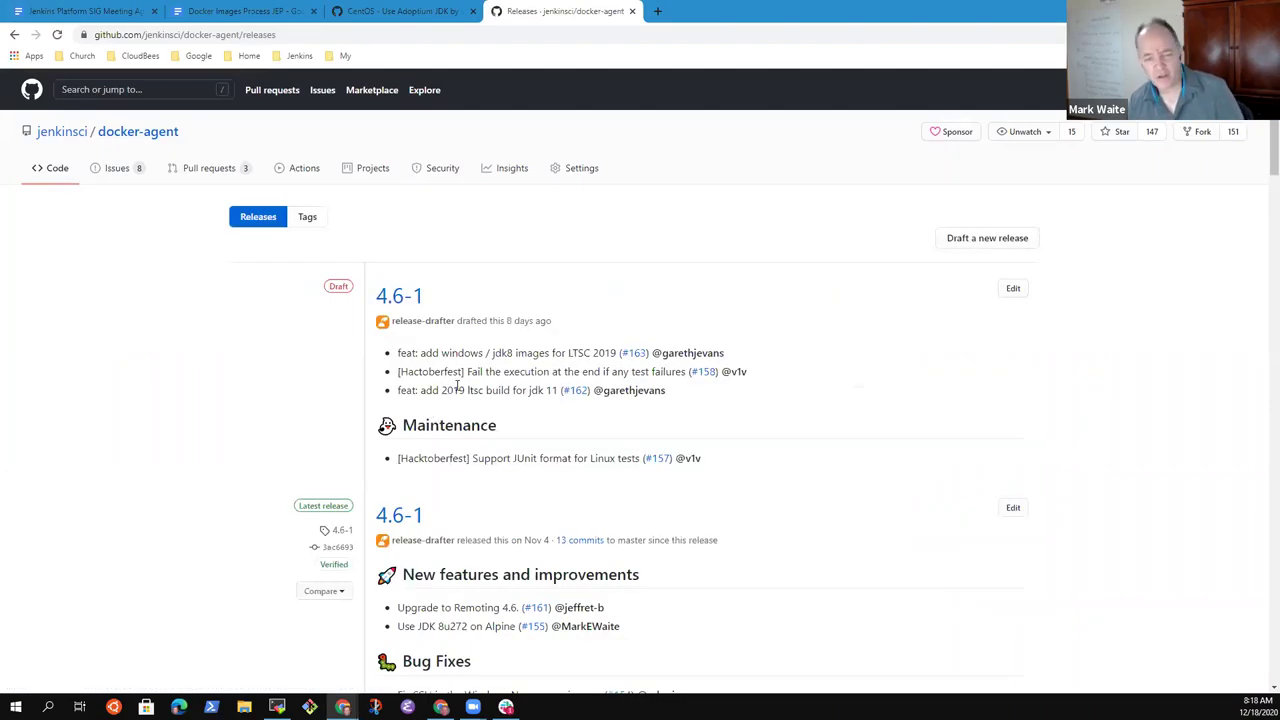
scroll(524, 387, down, 2)
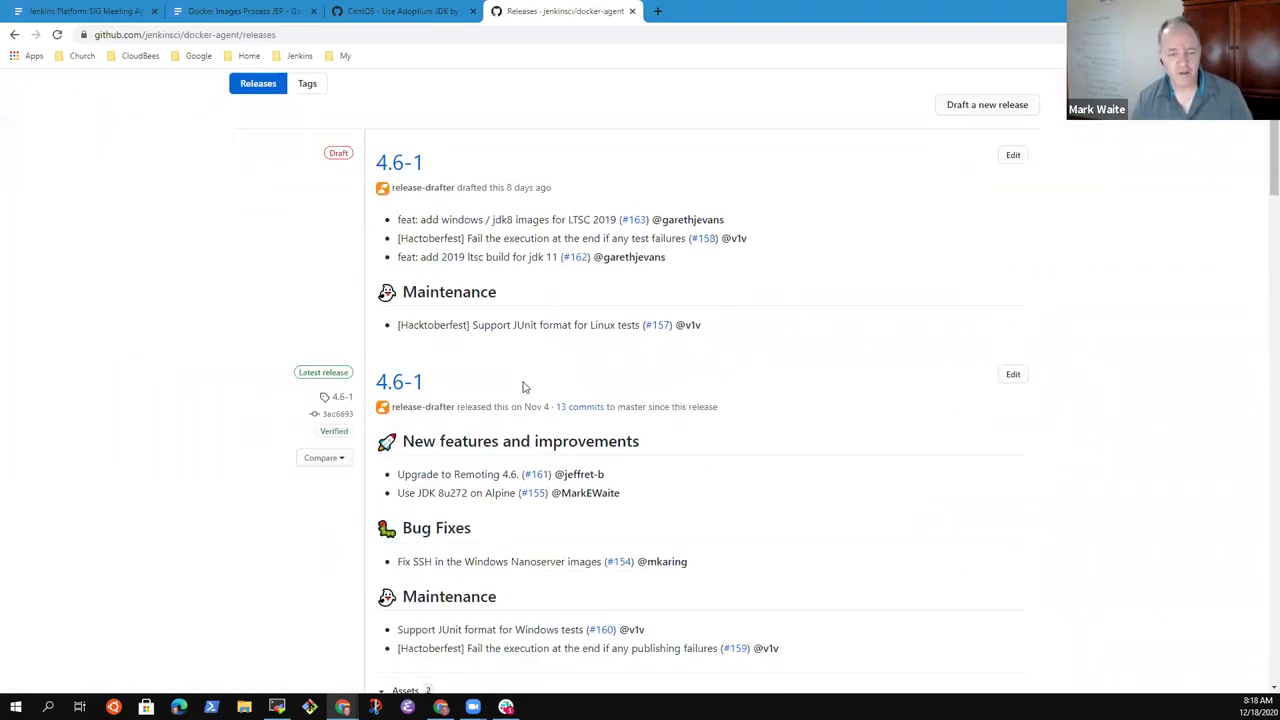
scroll(524, 387, up, 2)
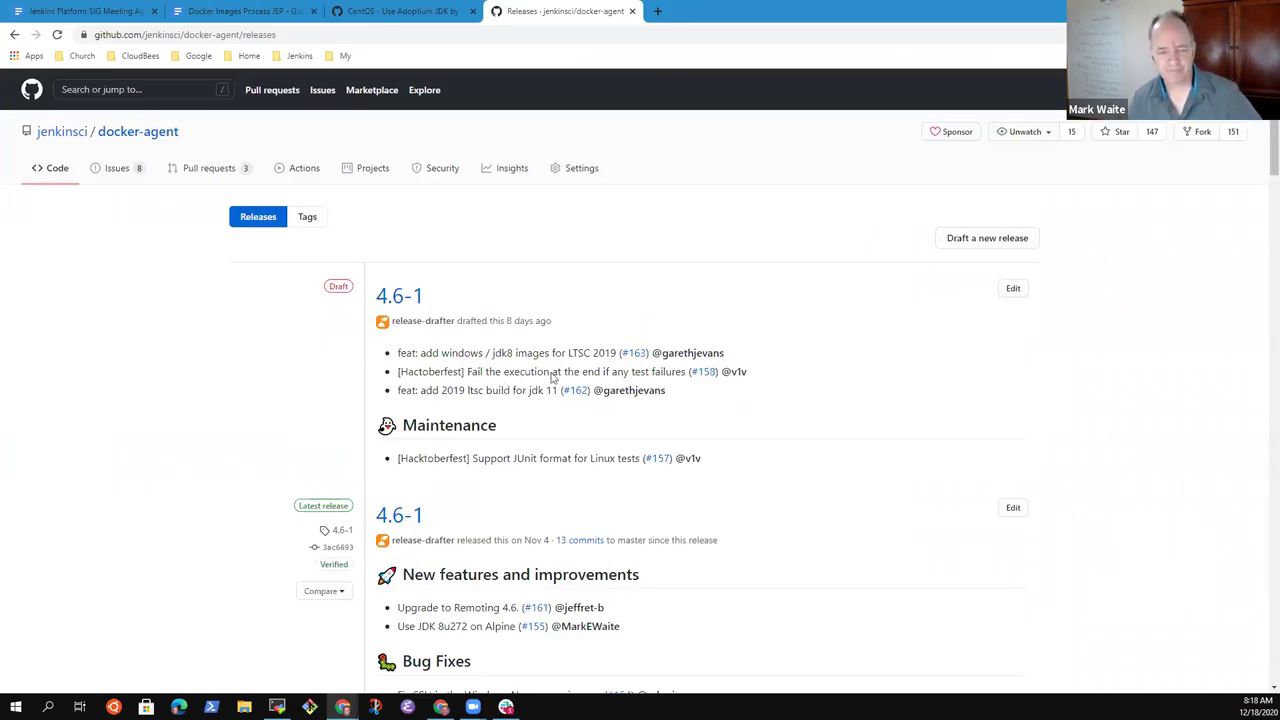
scroll(553, 373, down, 4)
scroll(640, 405, up, 4)
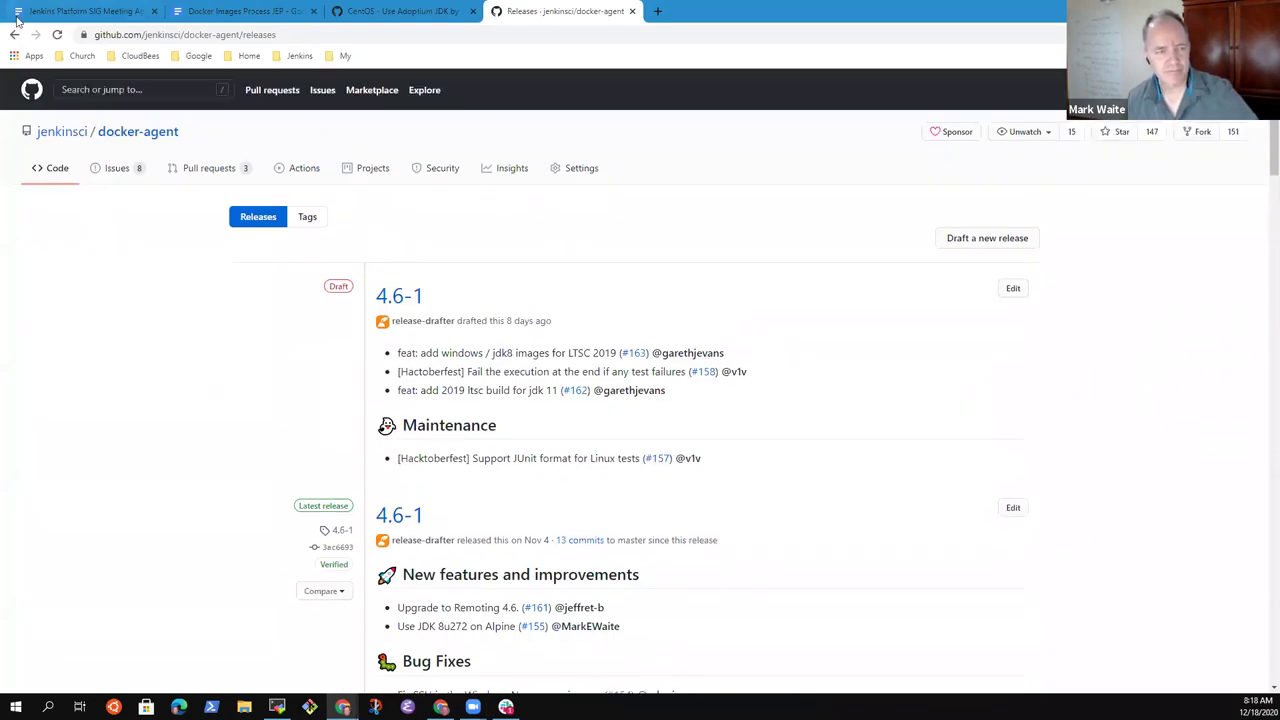
key(ctrl+shift+Tab)
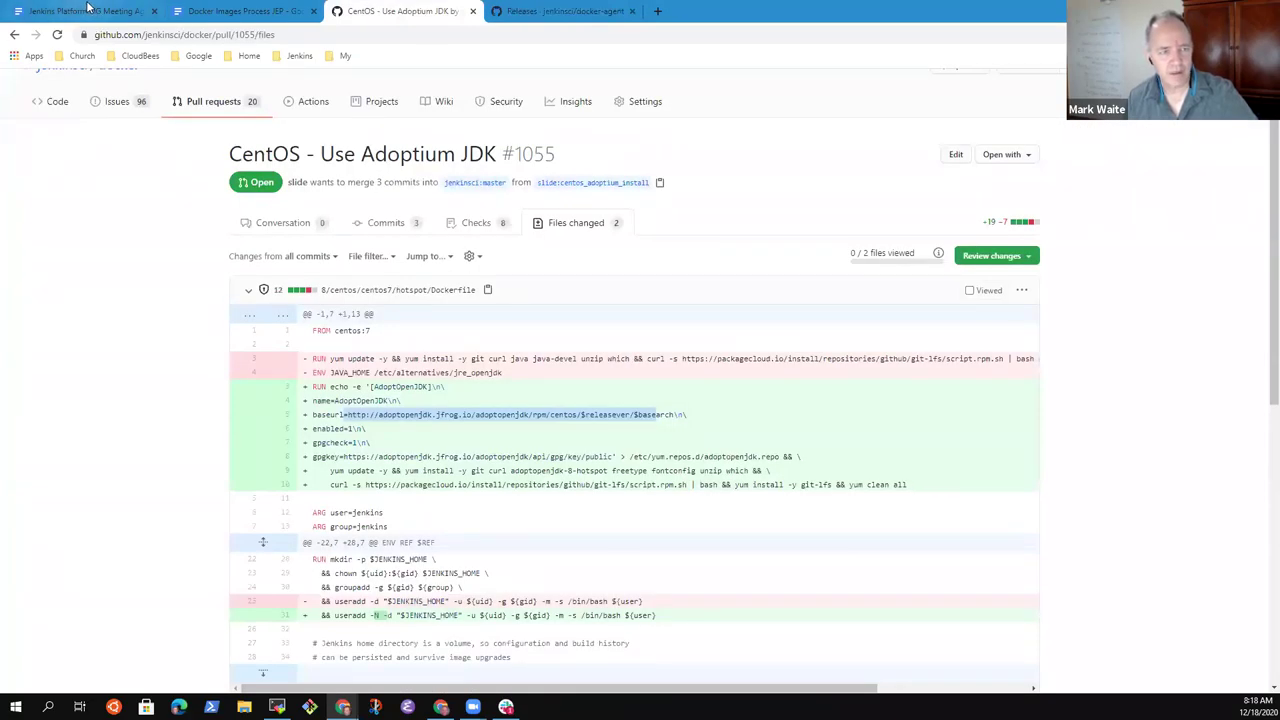
- Highlight the maintainer release, Docker agent 4.6-1 and LTSC 2019 lines for discussion
click(88, 10)
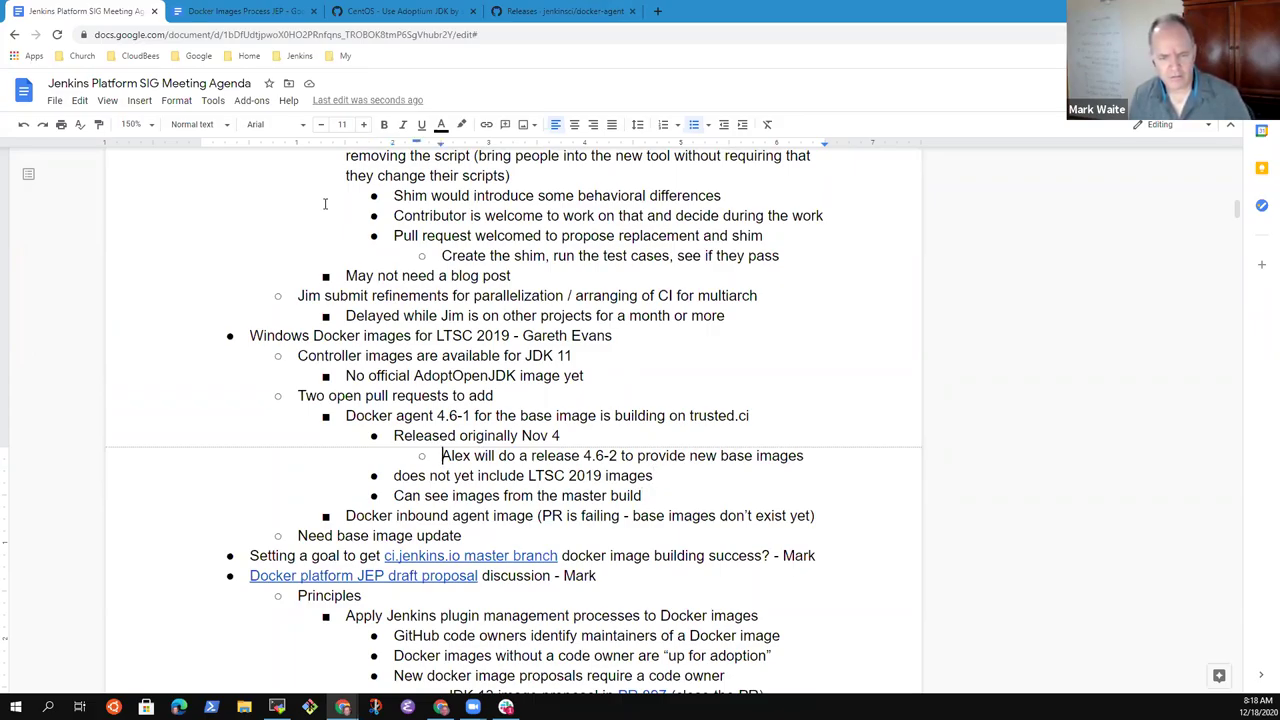
key(shift+End)
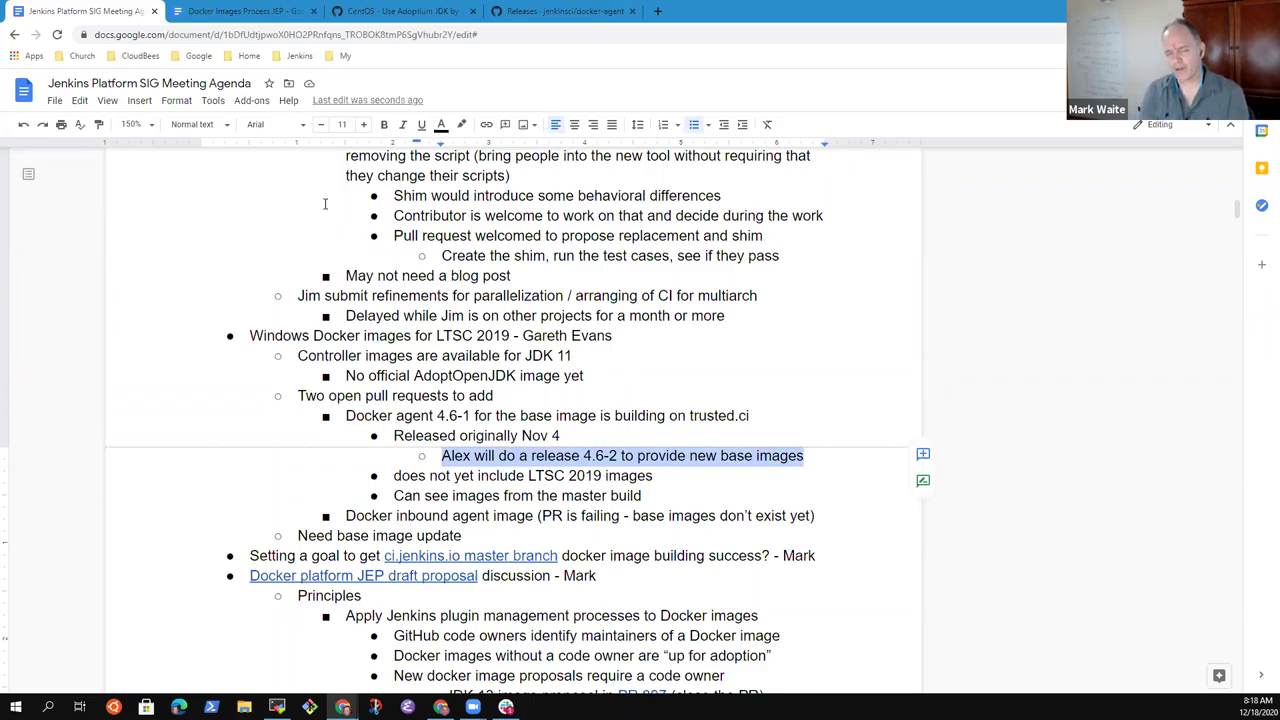
key(Up)
key(Up)
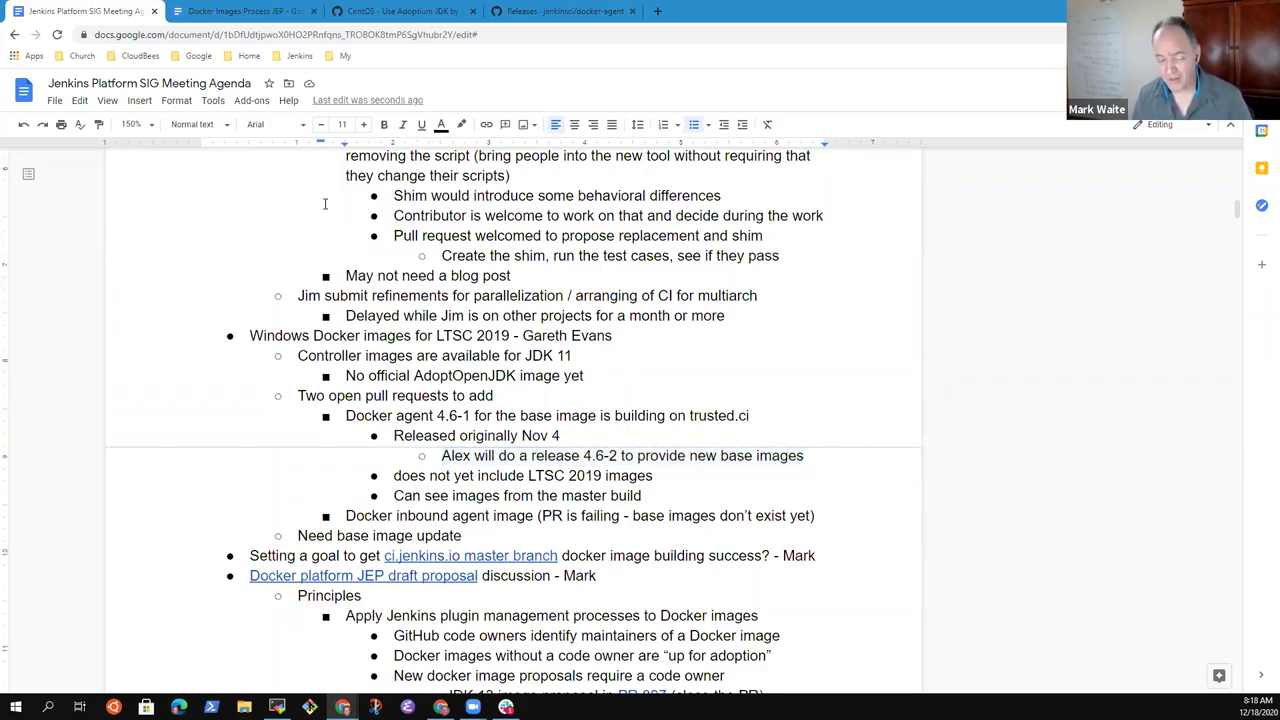
key(shift+End)
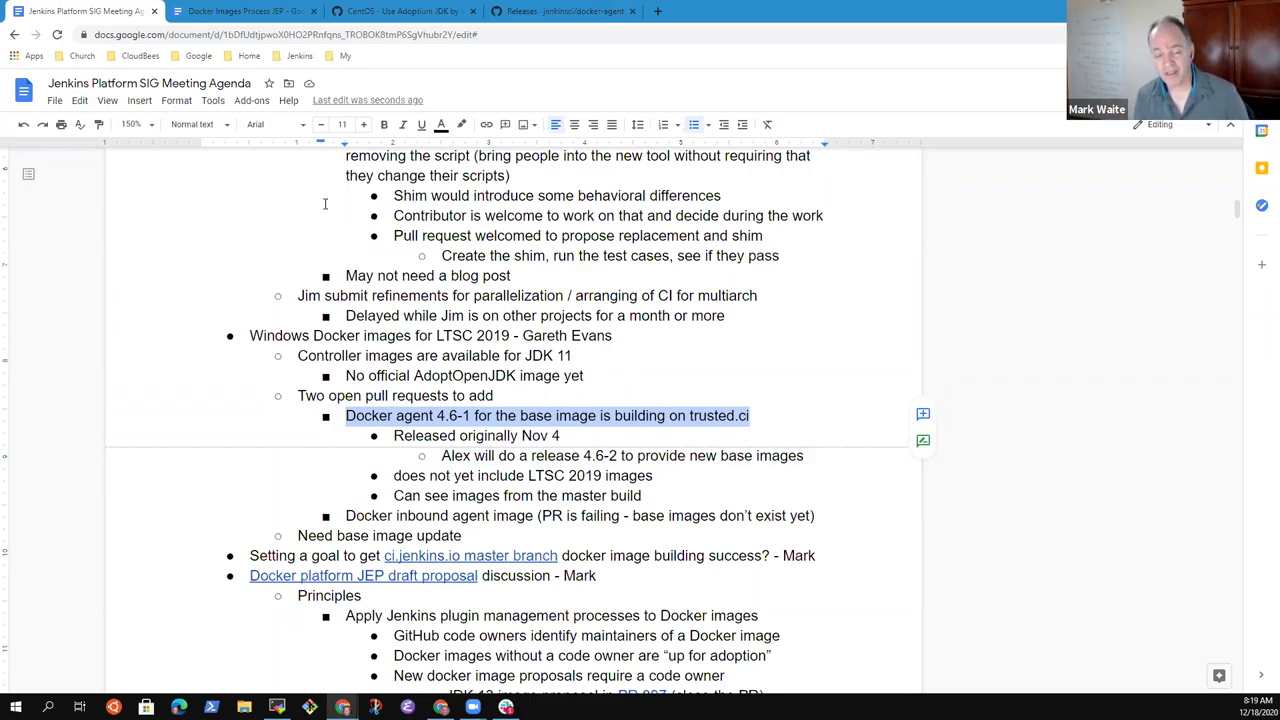
key(Down)
key(Down)
key(Down)
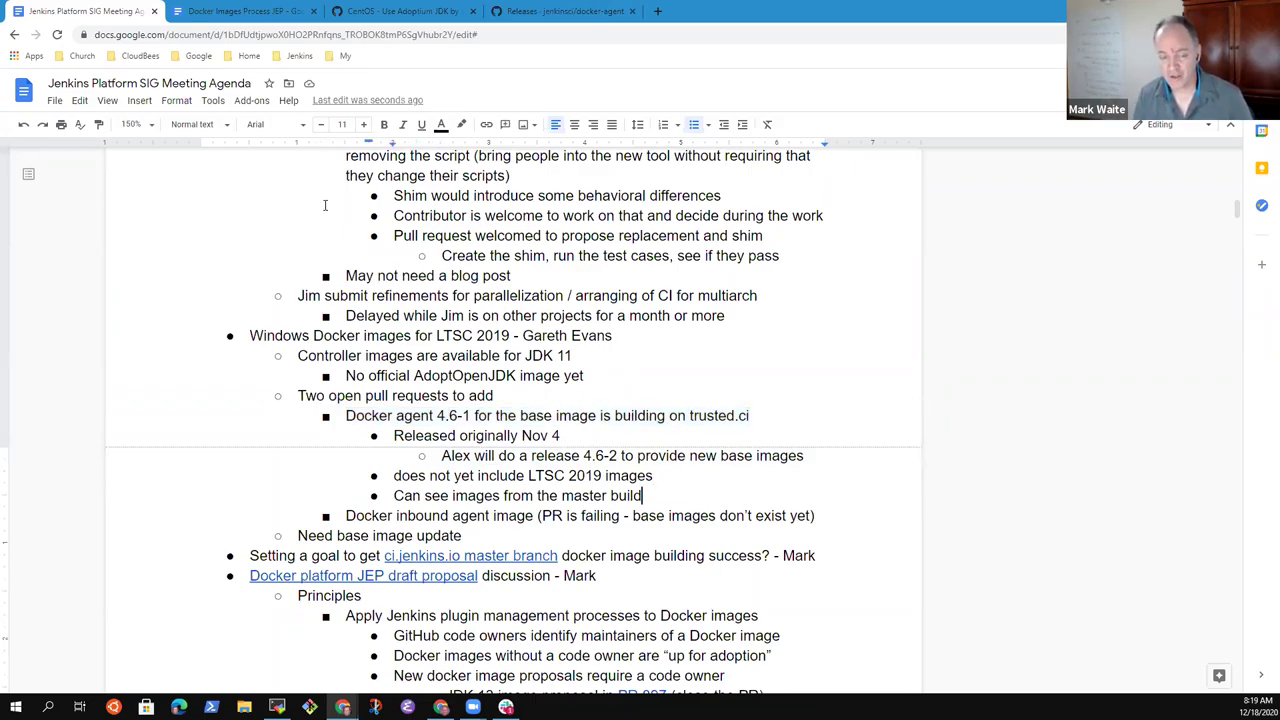
key(shift+End)
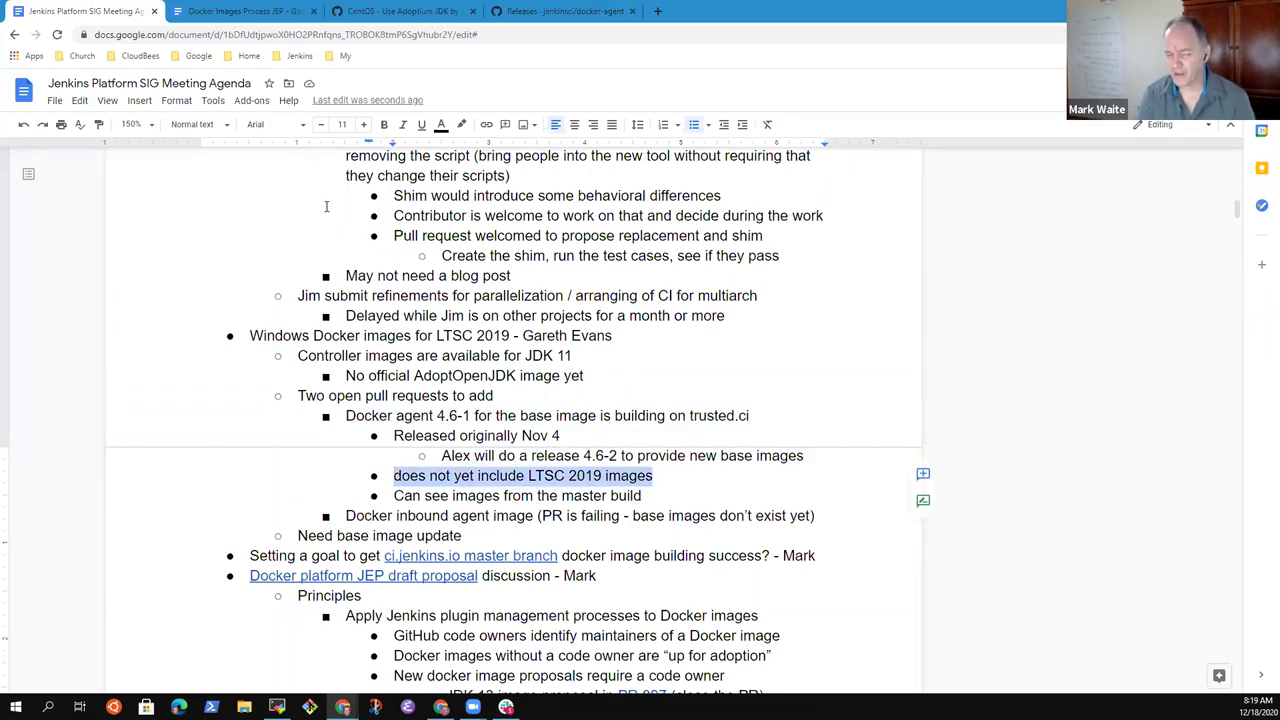
- Add the sub-bullet 'Expected to include them when 4.6-2 is released' under the LTSC 2019 line
key(End)
key(Return)
key(Tab)
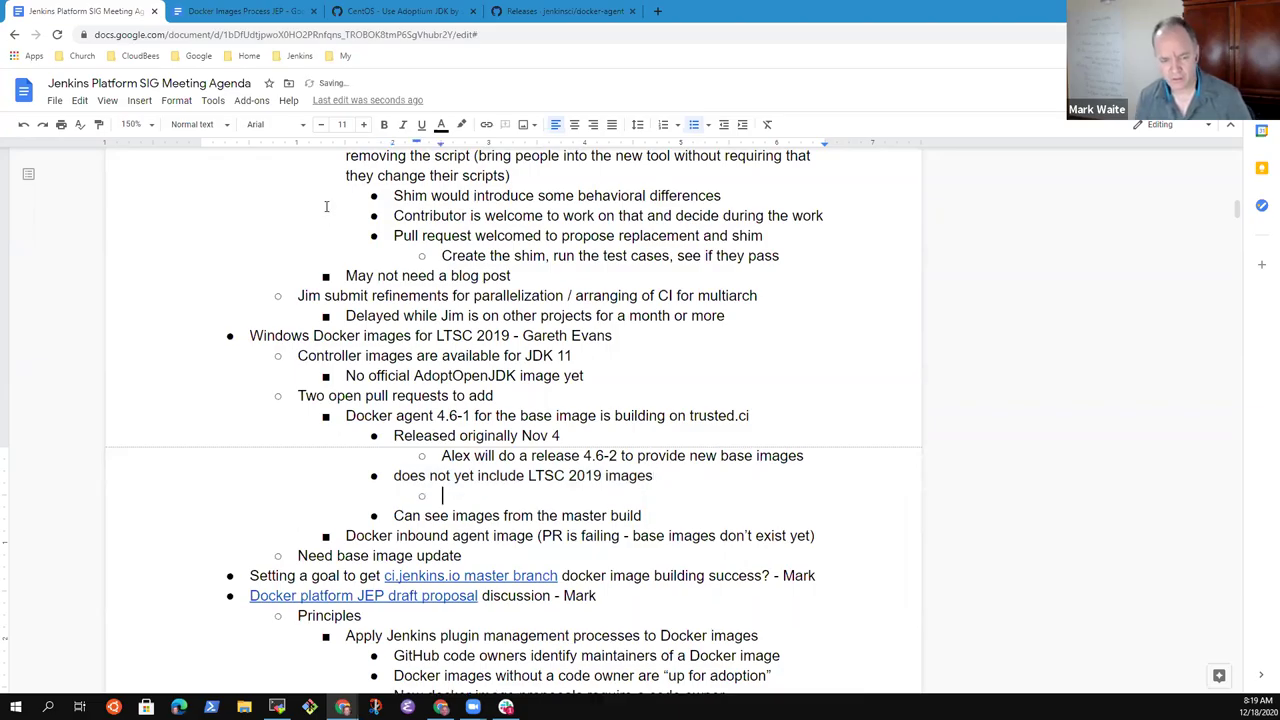
text(Expected to)
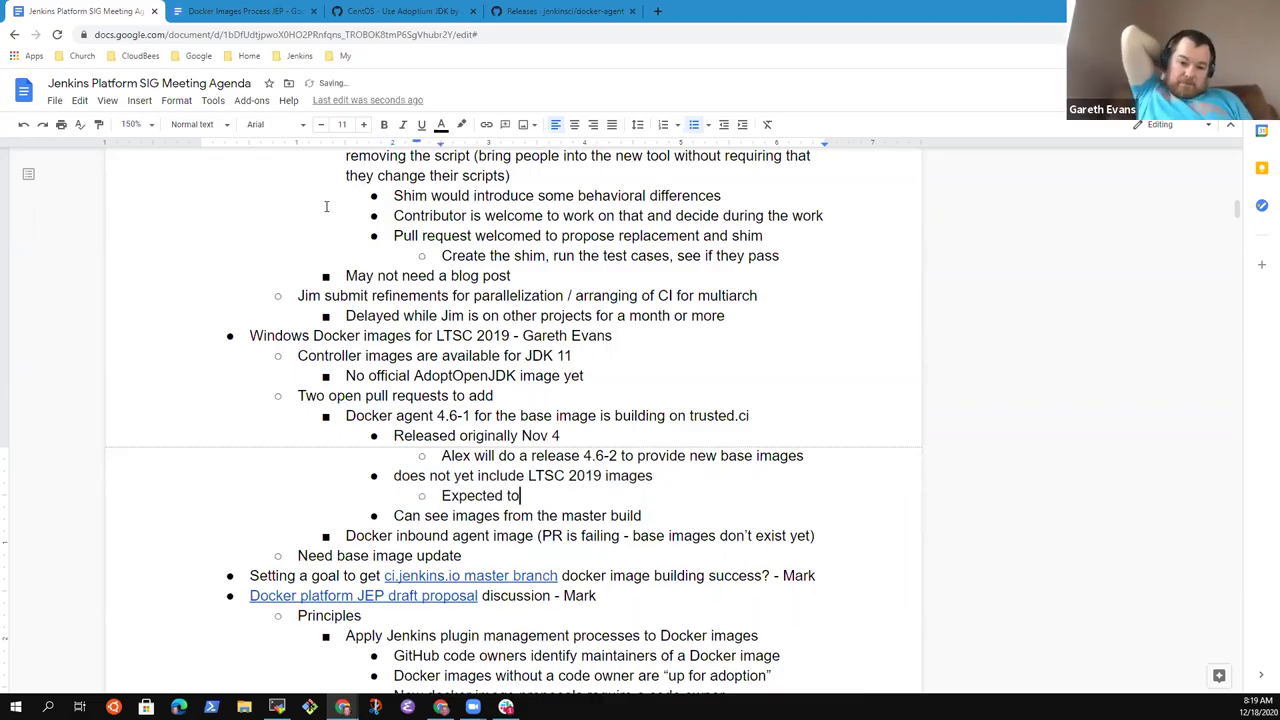
text( include them )
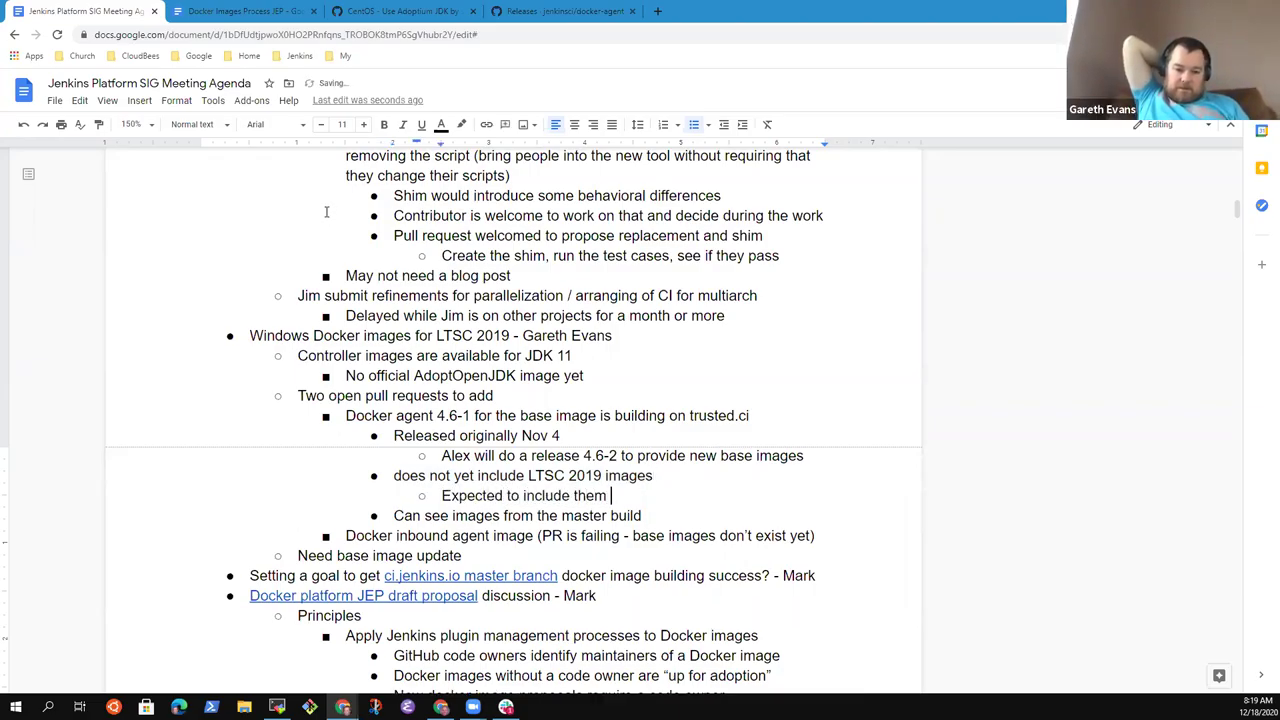
text(when)
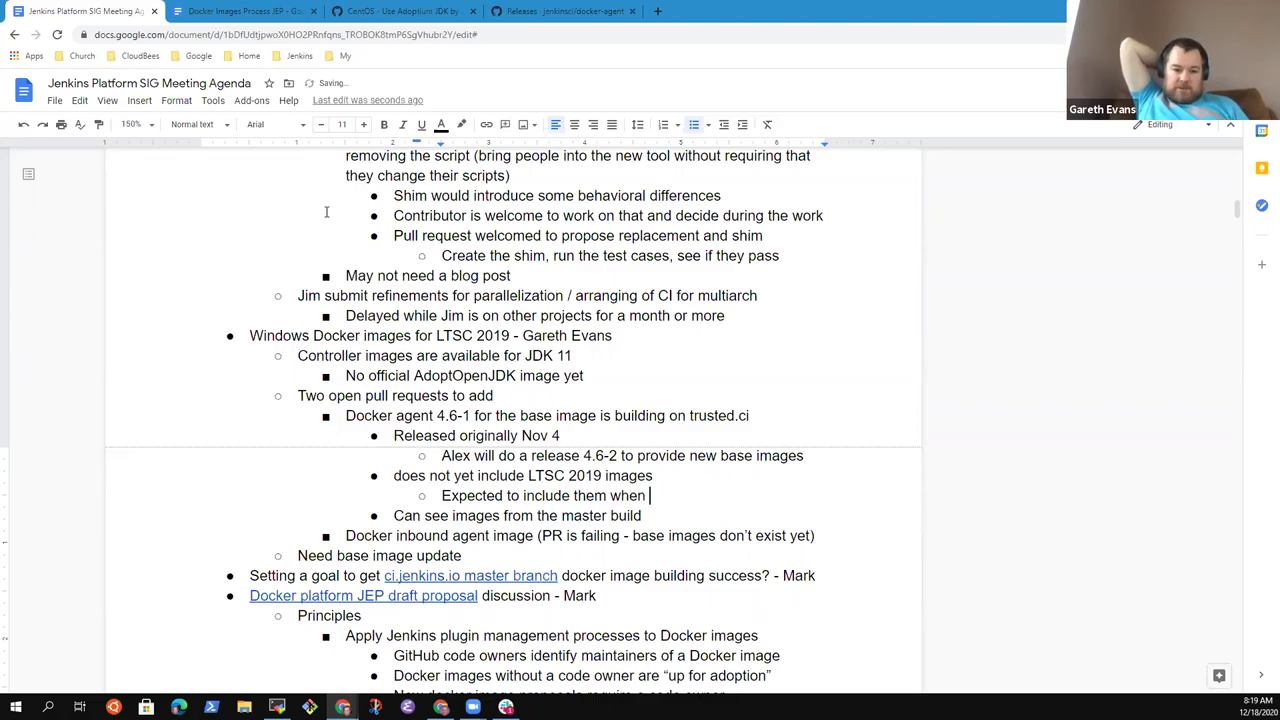
text(4.6-2 is )
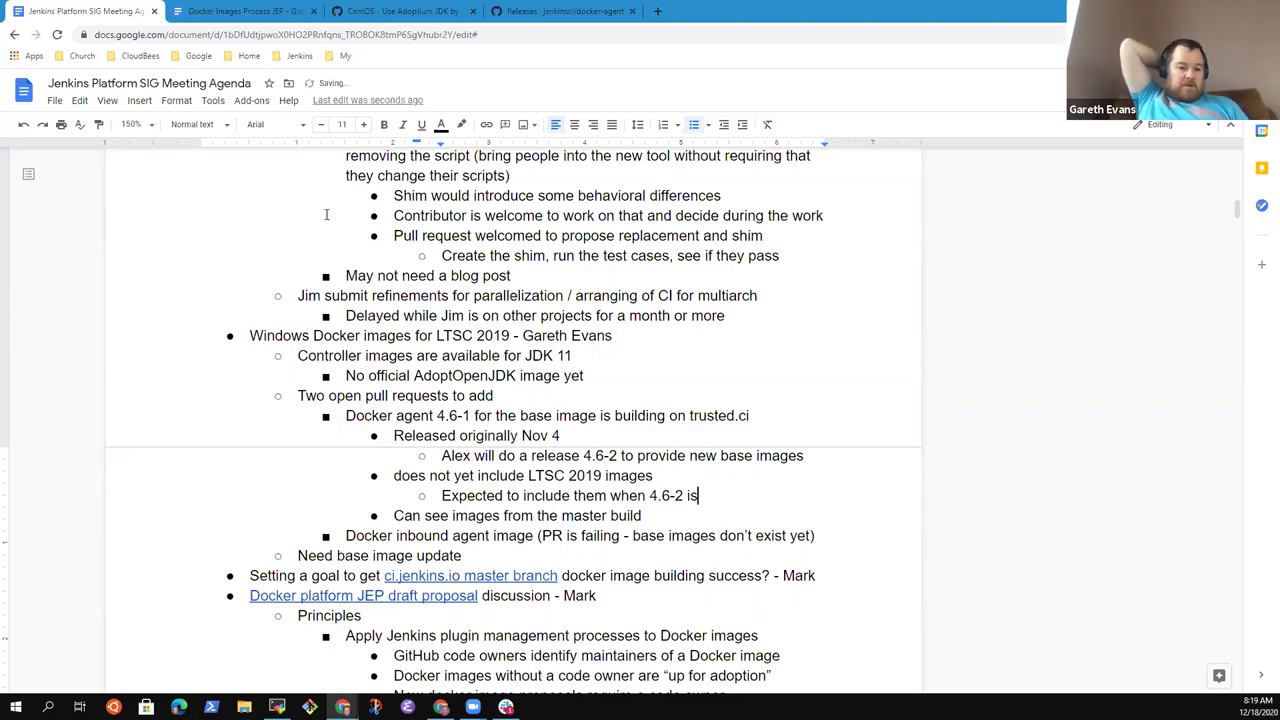
text(released)
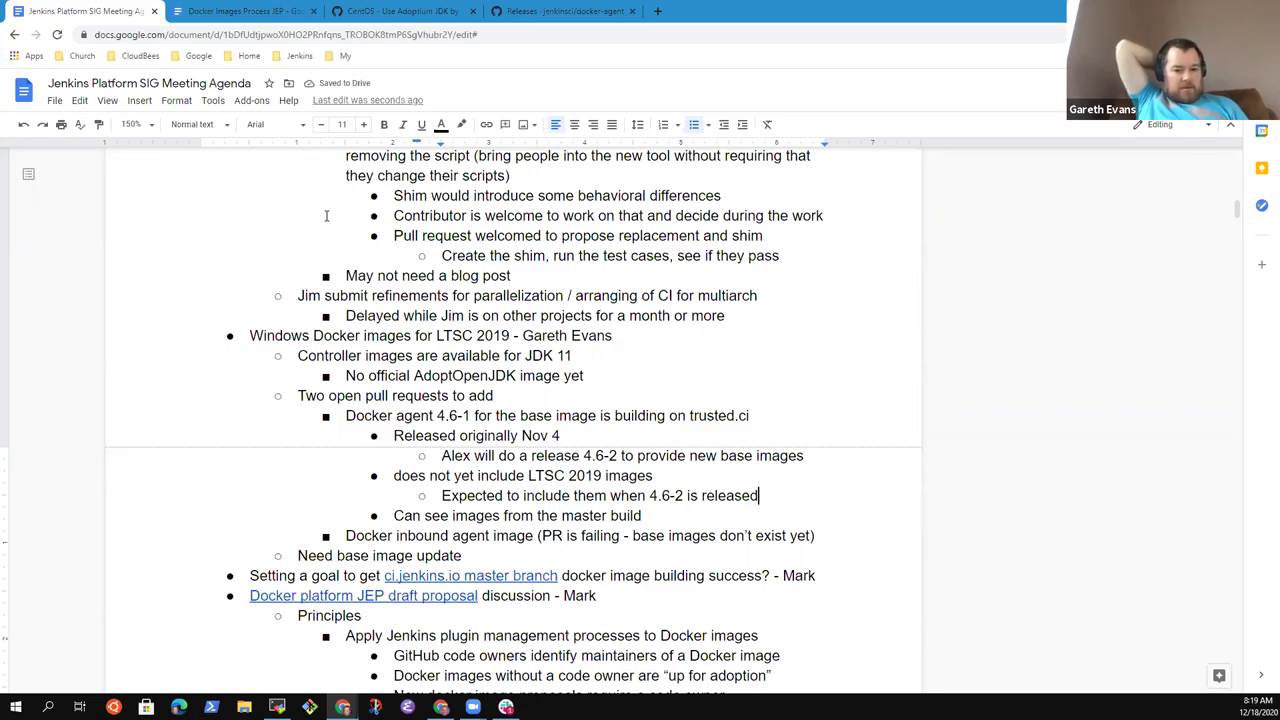
- Remove the stray empty bullet below 'Can see images from the master build'
key(Down)
key(Up)
key(Return)
key(shift+Tab)
key(BackSpace)
key(BackSpace)
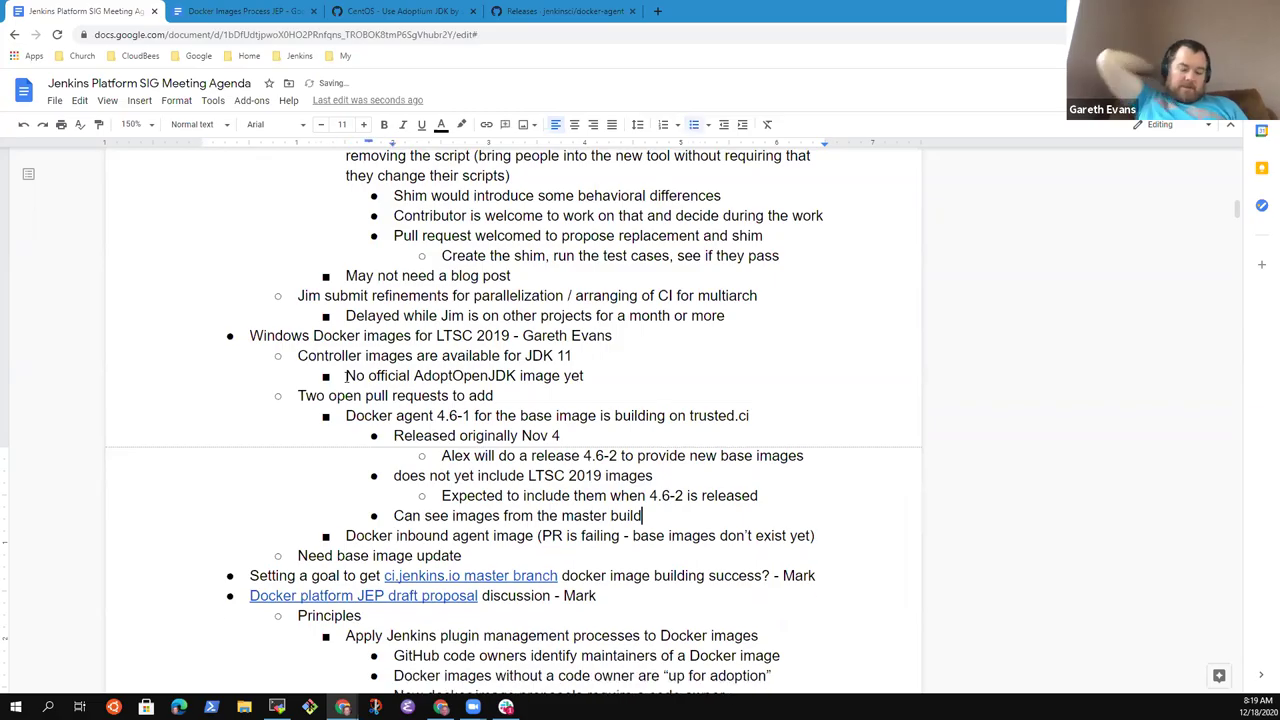
key(Down)
- Add 'Will then rebase and use 4.6-2 instead of 4.6-1 image' under the inbound agent item
key(End)
key(Return)
key(Tab)
text(Will then re)
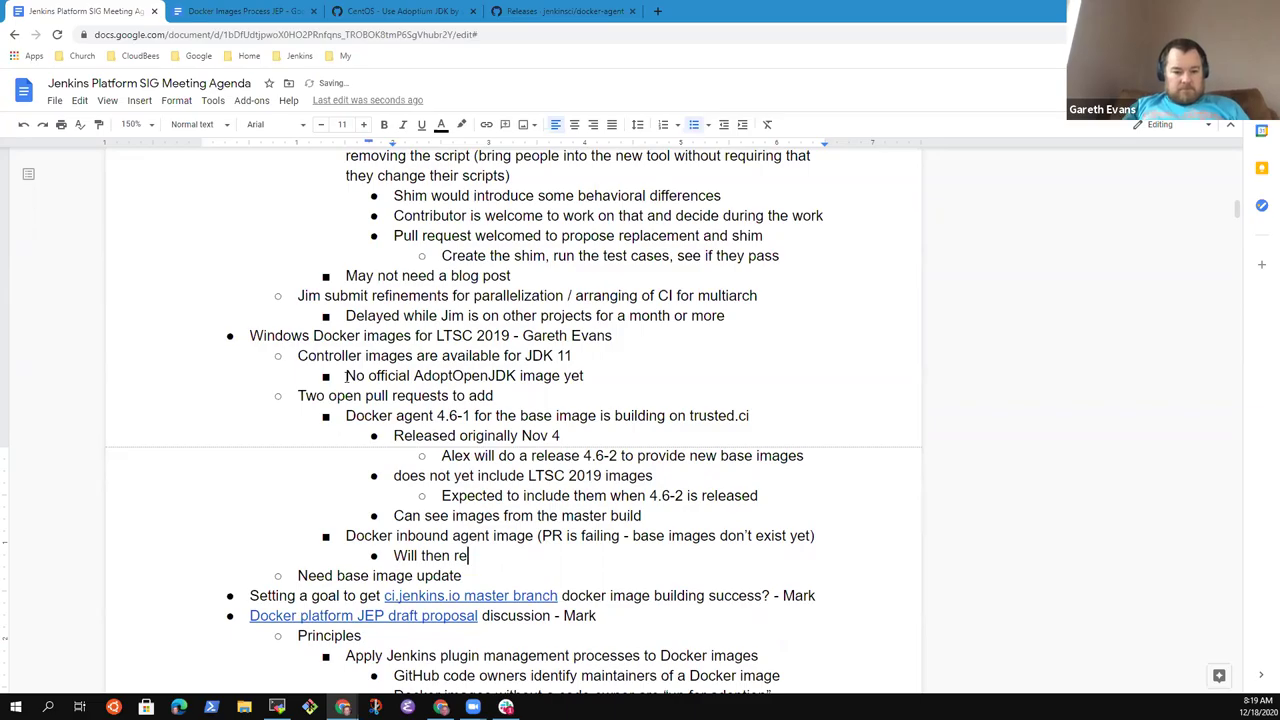
text(base and use 4)
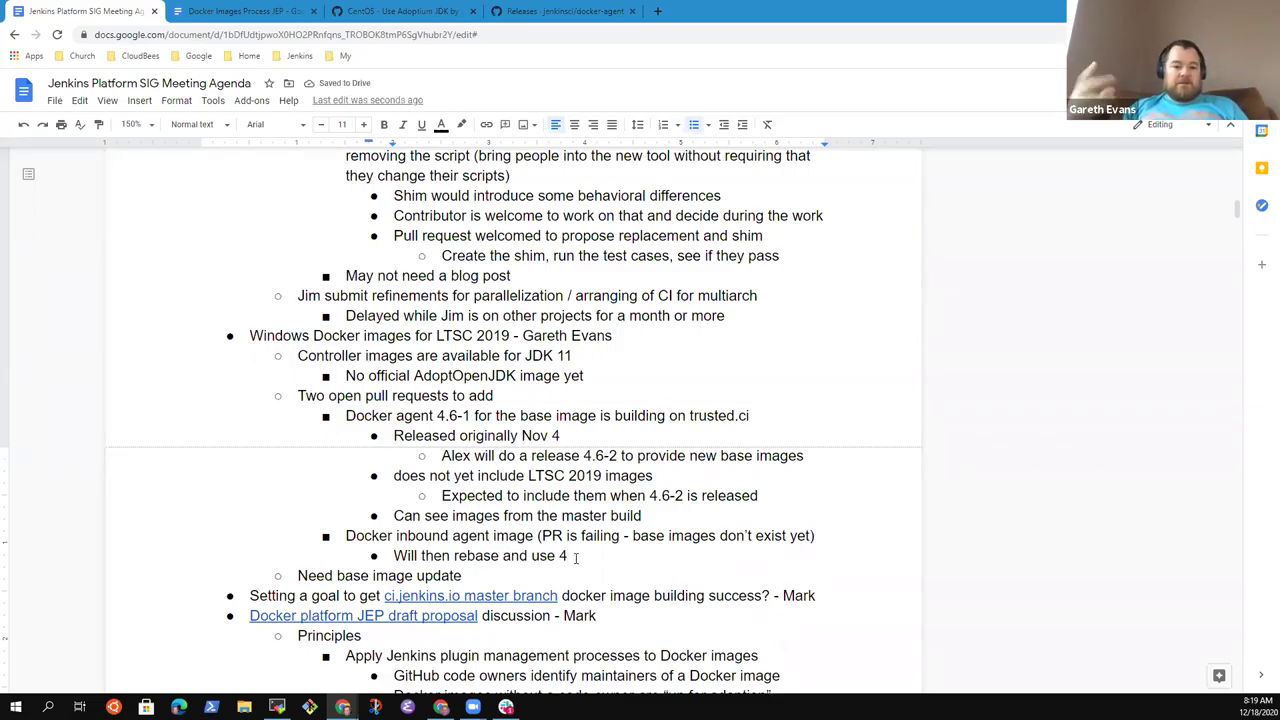
text(.6--2)
key(BackSpace)
key(BackSpace)
key(BackSpace)
text(-2 instead of )
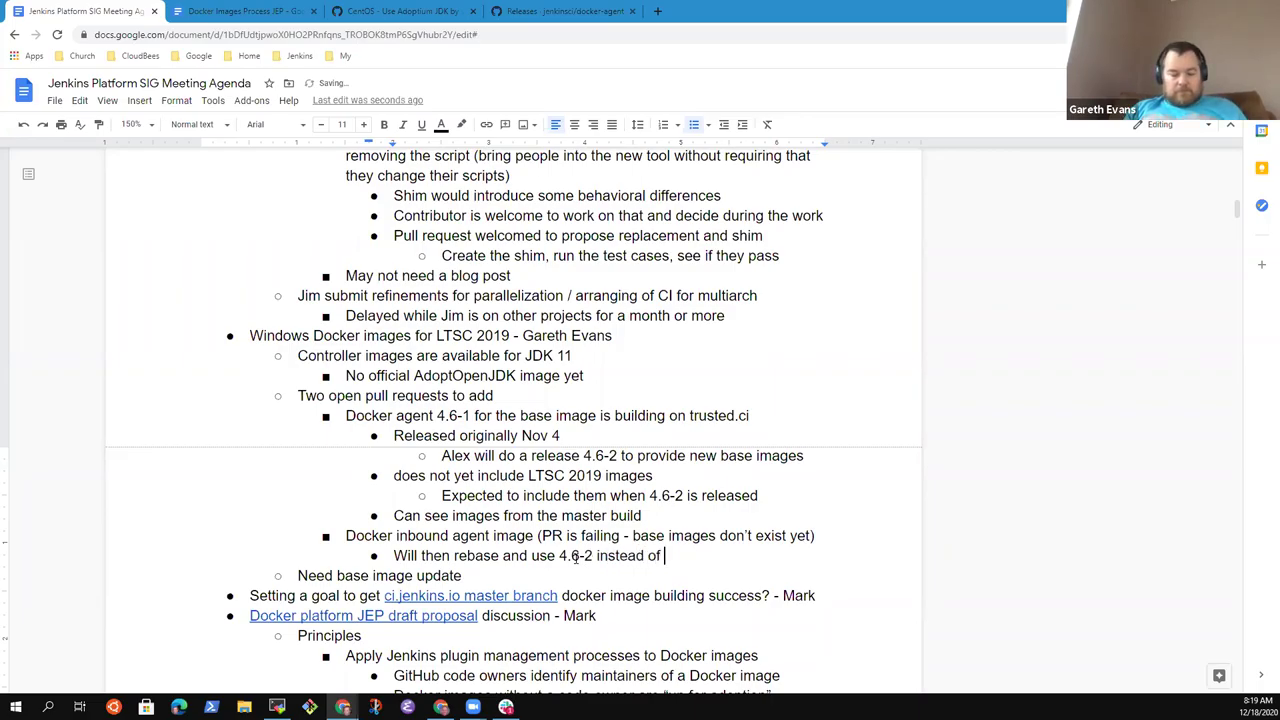
text(4.6-1 ionc)
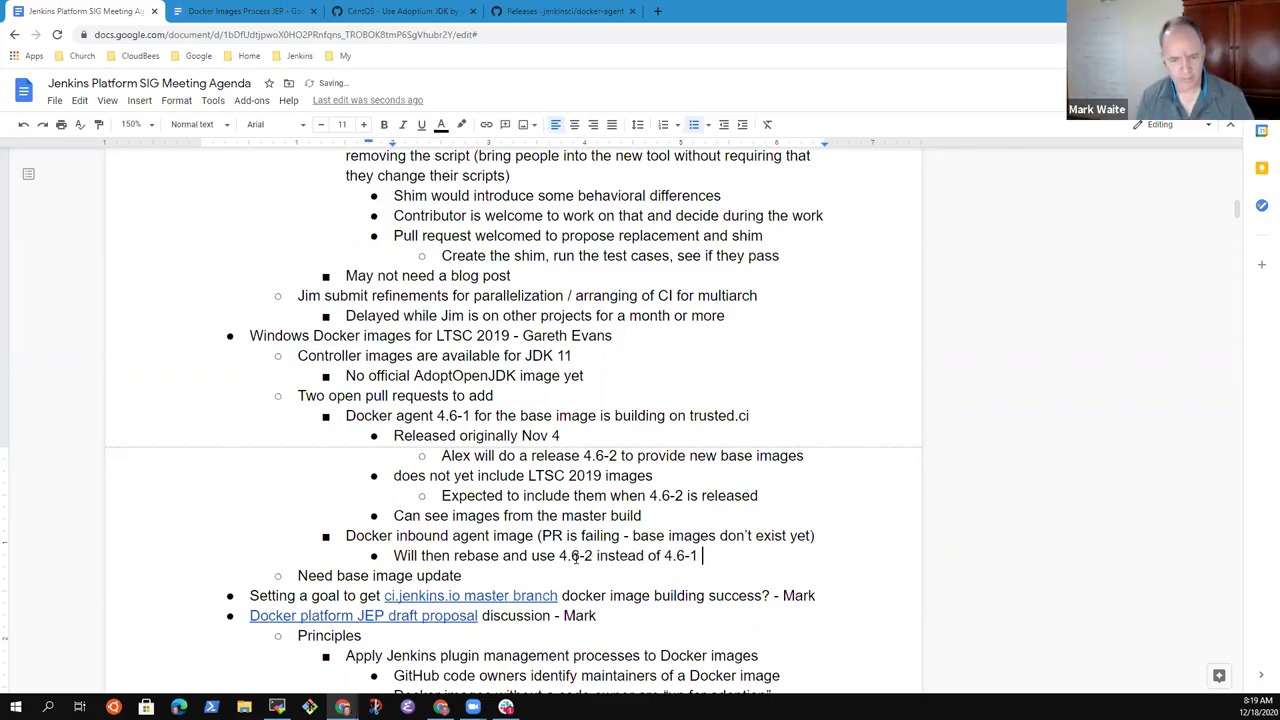
key(BackSpace)
key(BackSpace)
key(BackSpace)
text(mage)
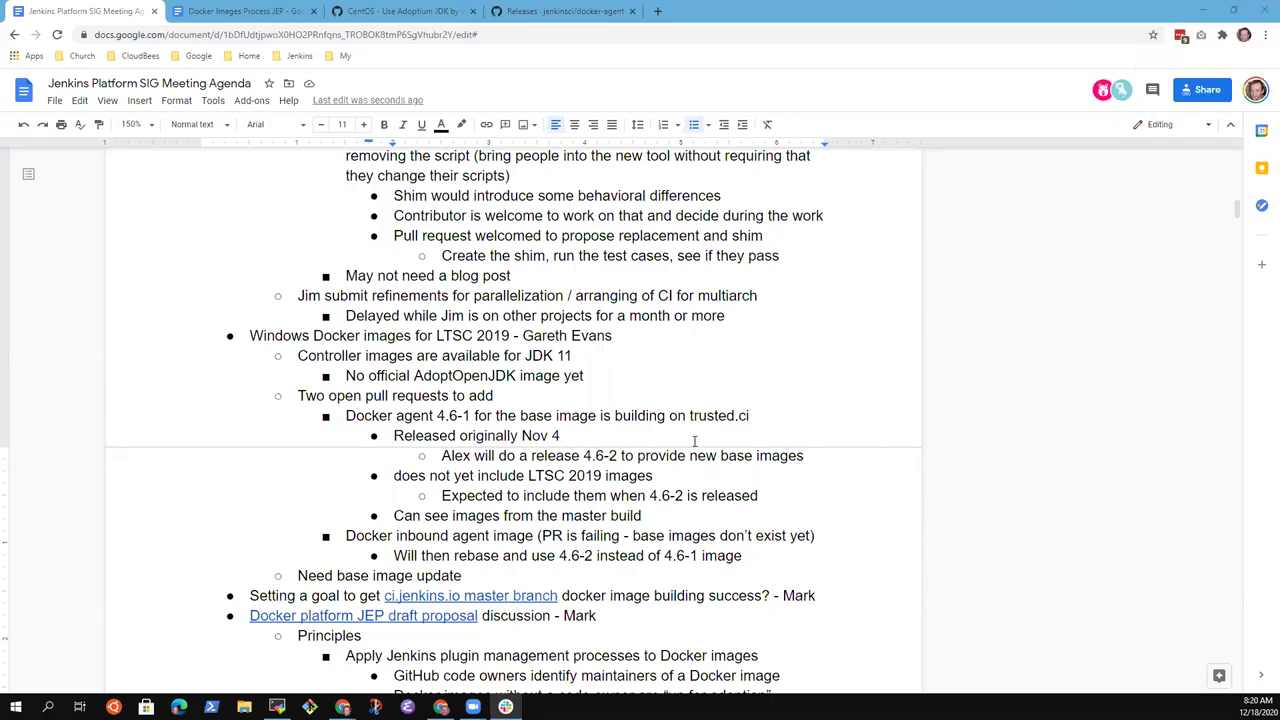
click(505, 418)
key(Down)
key(Down)
key(Down)
key(End)
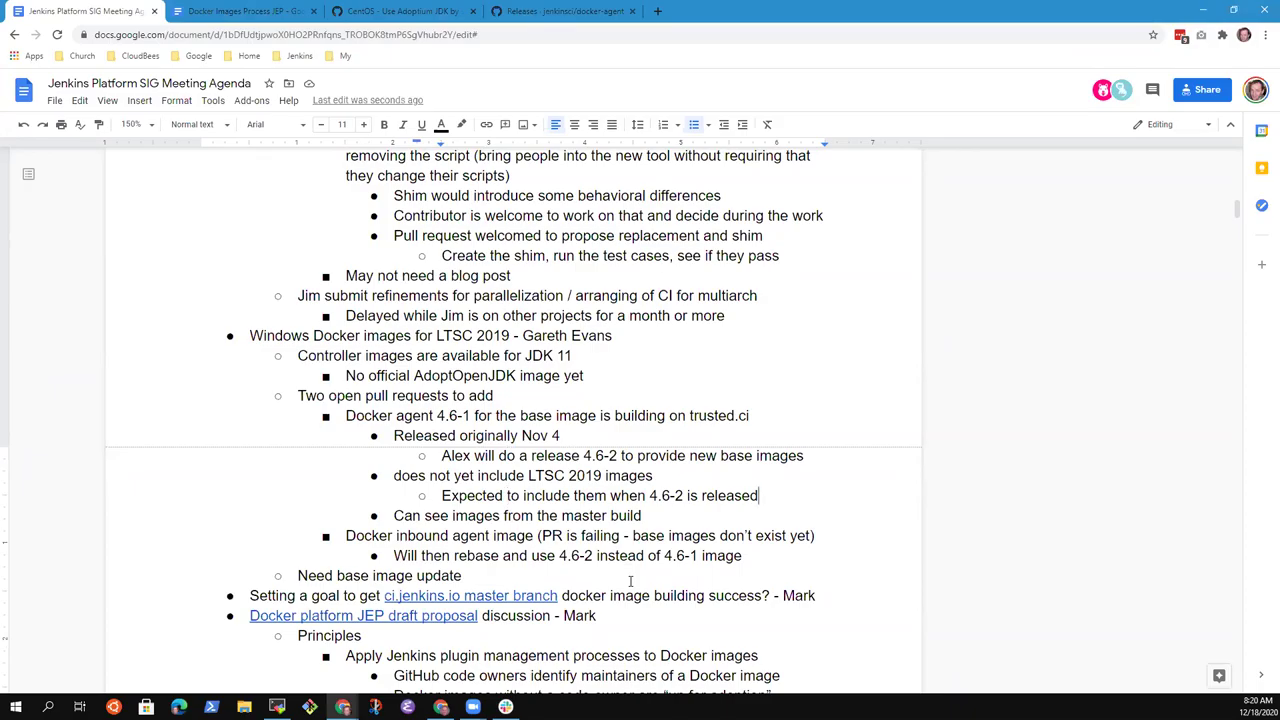
- Add sub-bullets 'Released during the session…' and 'Need to visit trusted.ci to confirm the tag is built'
key(Return)
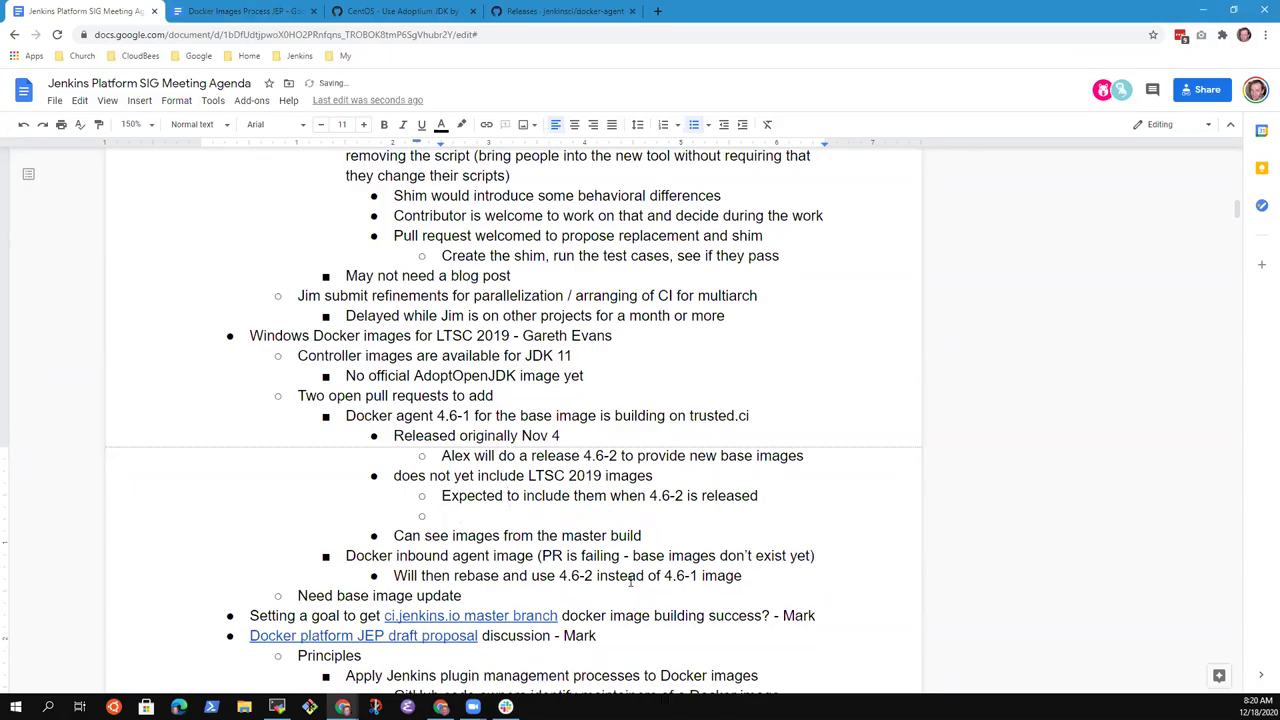
text(Released during the session)
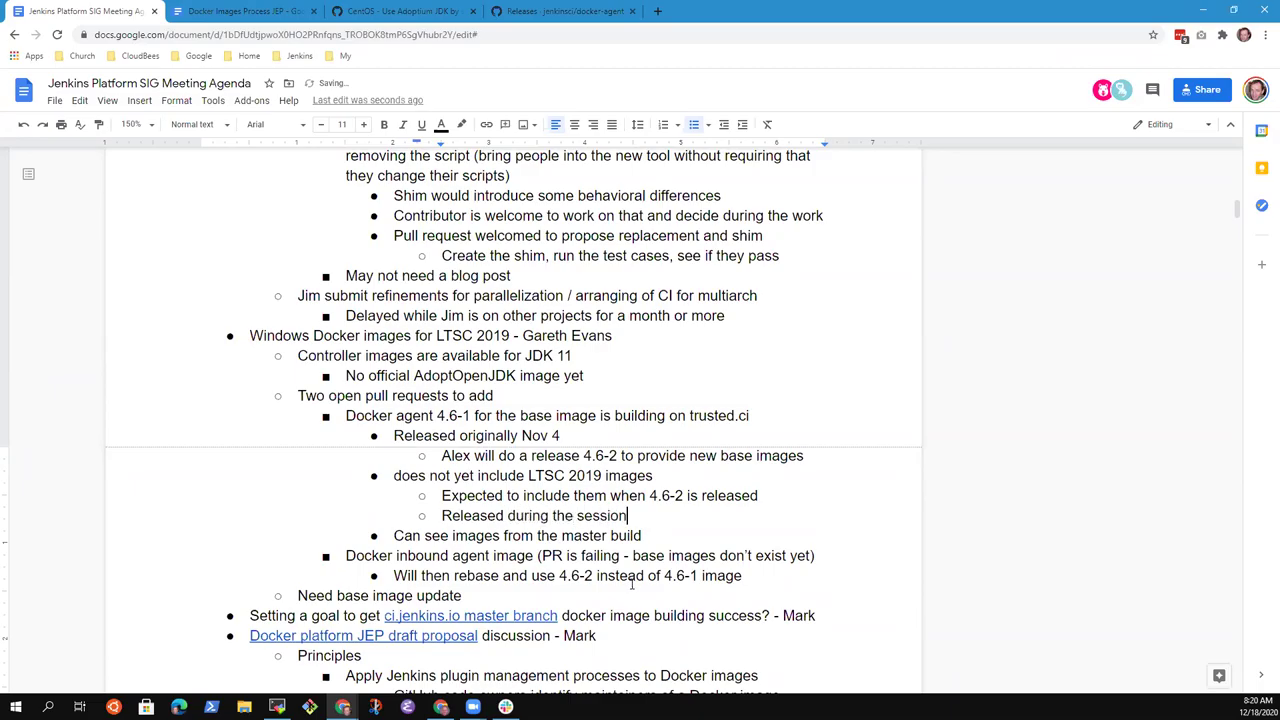
text(, Alex will check that )
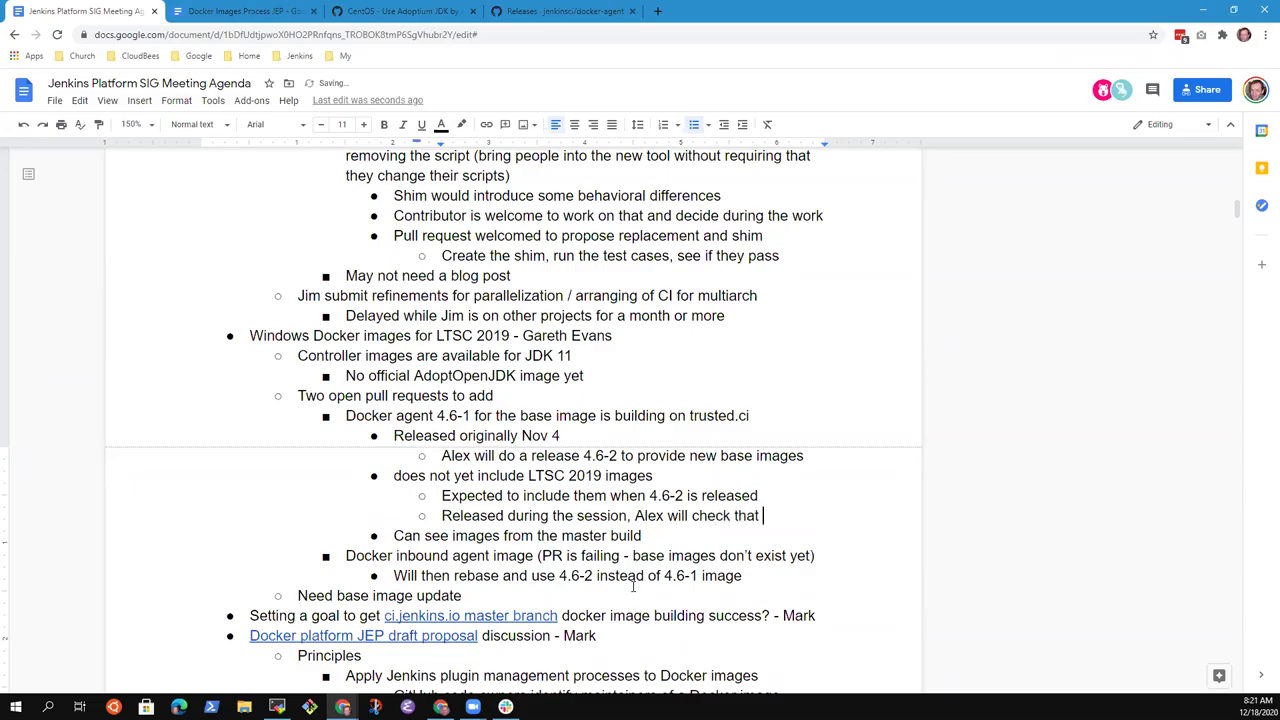
text(trusted sees the )
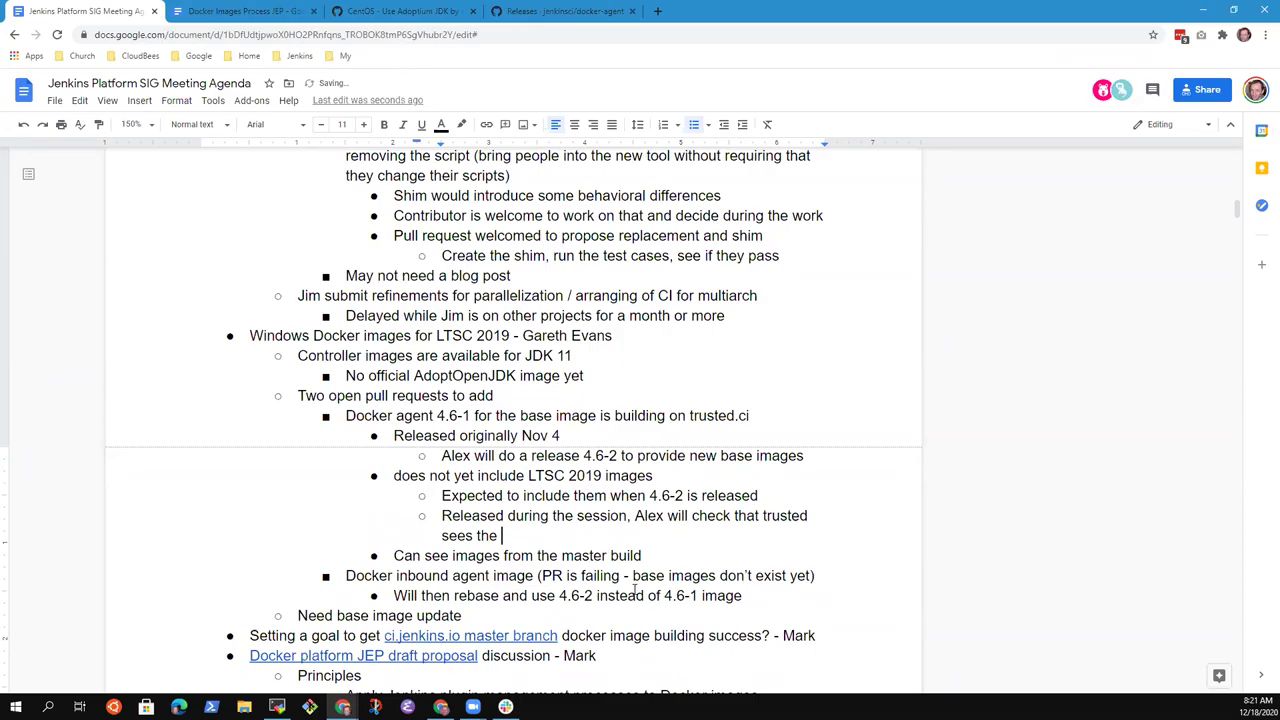
text(tag and builds i)
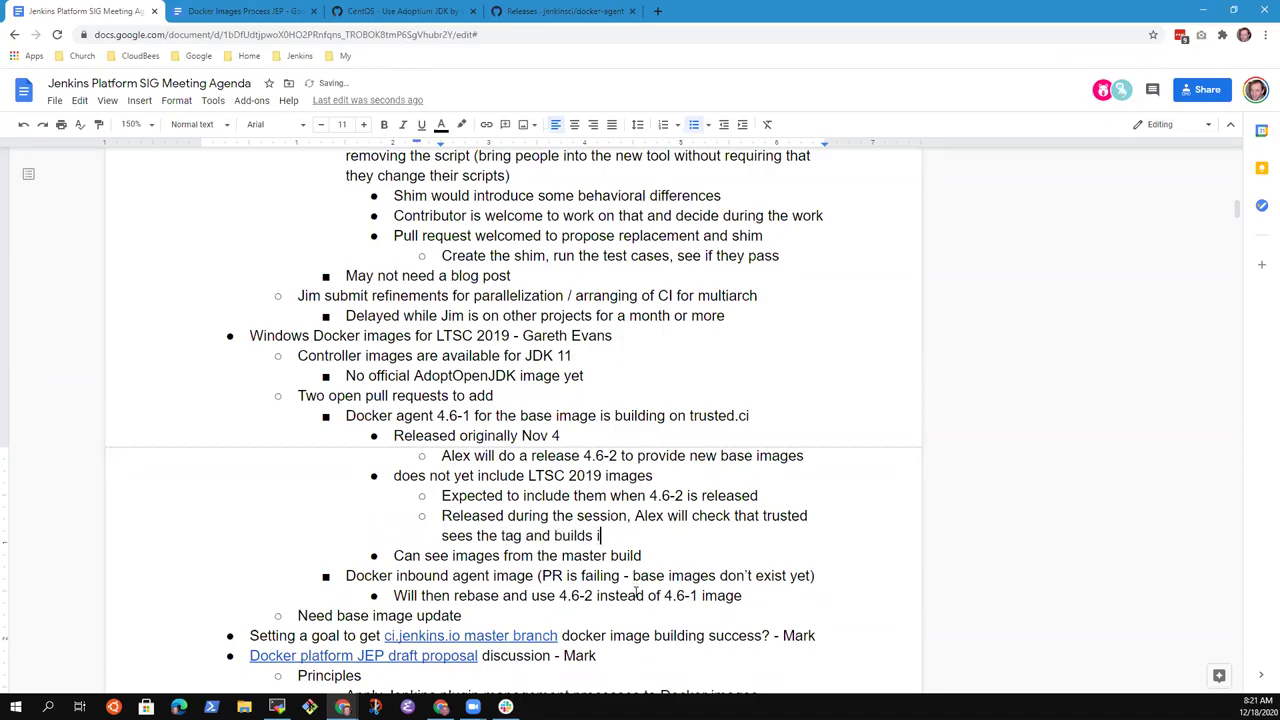
text(t)
key(Return)
text(Need to )
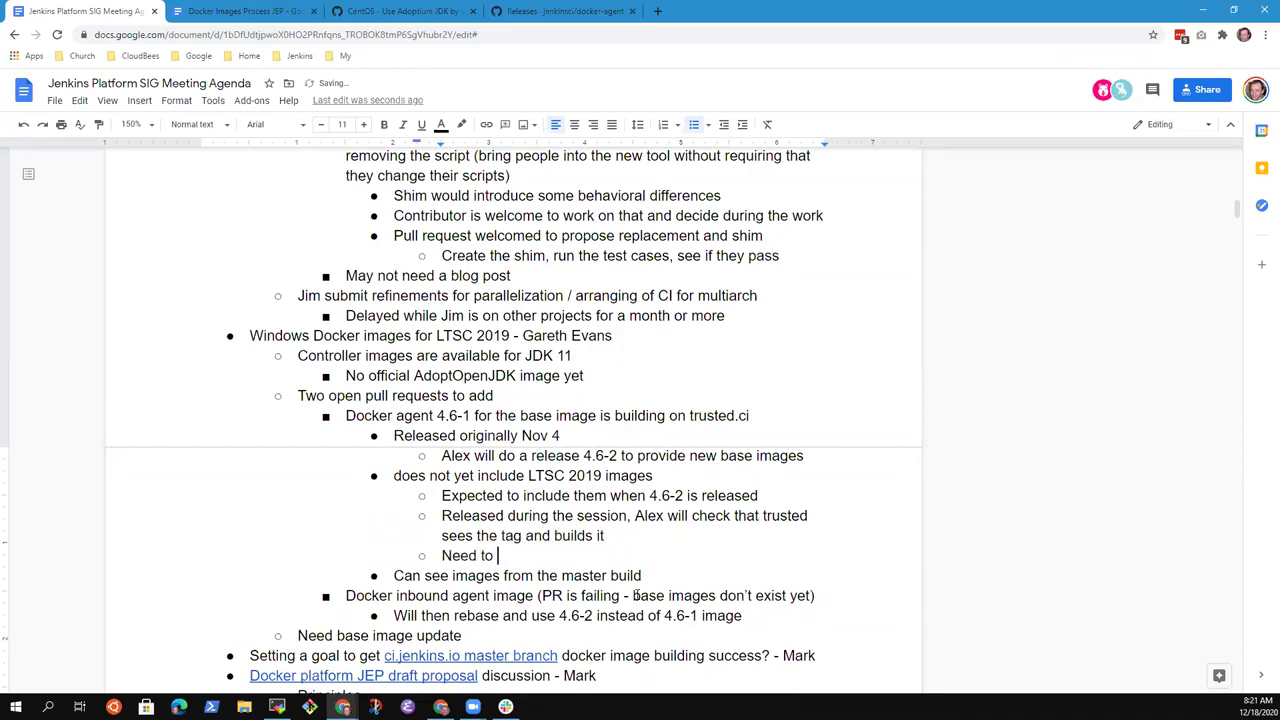
text(visit trusted.ci to )
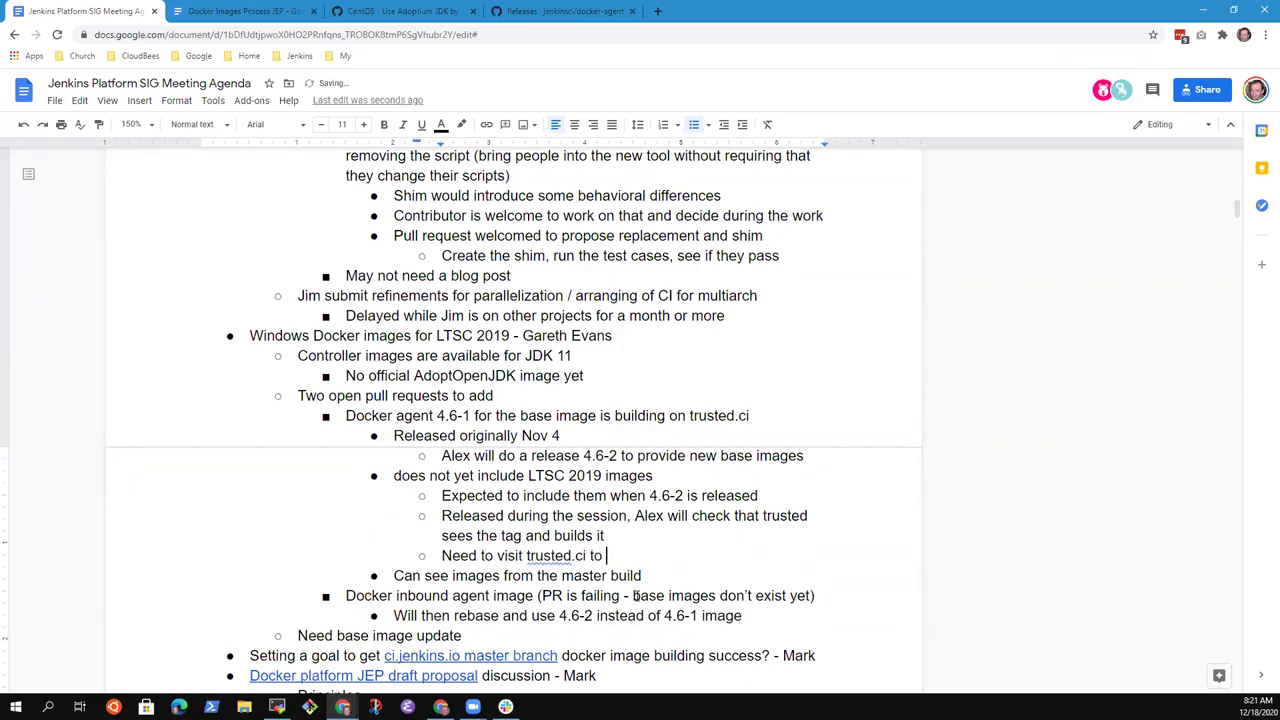
text(confirm the t)
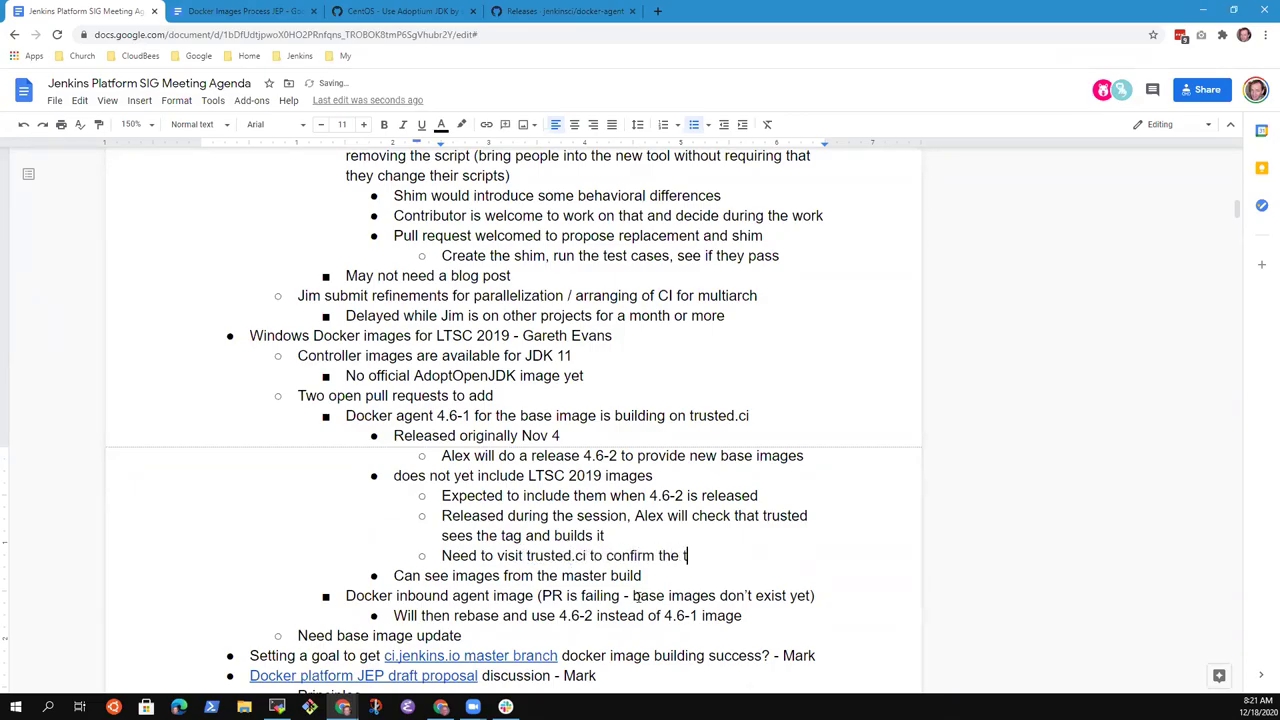
text(ag is built)
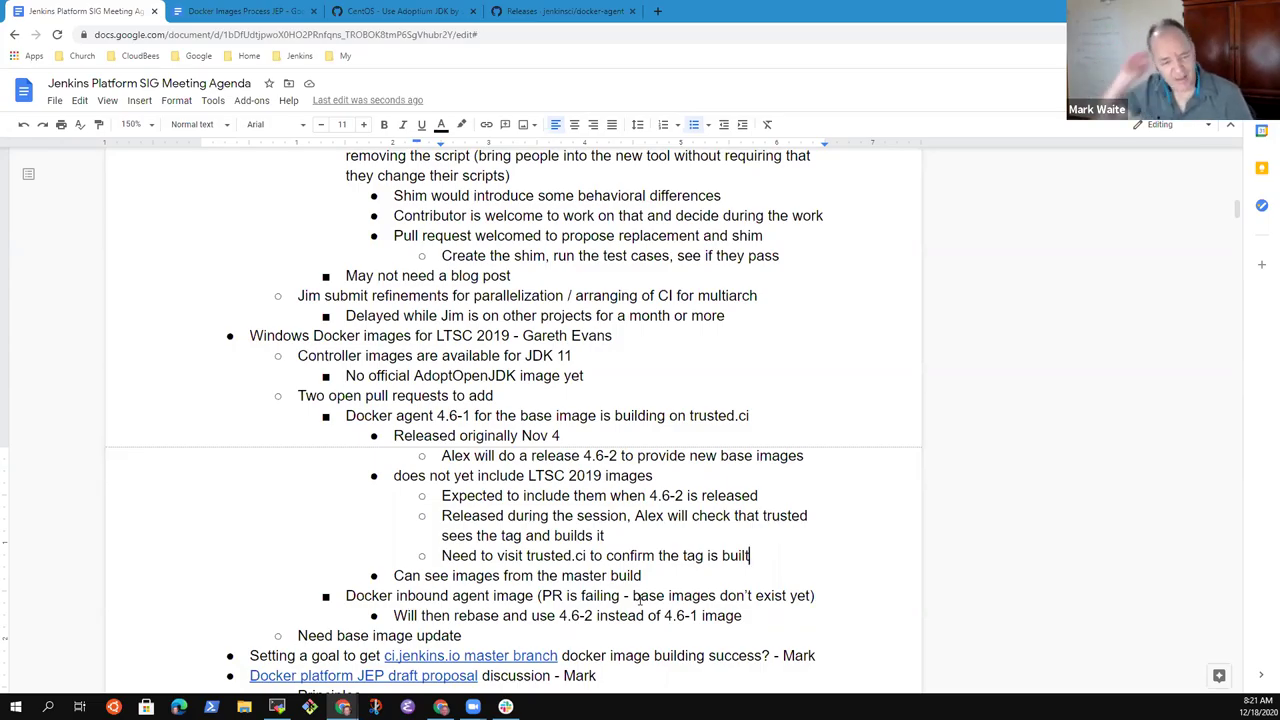
key(Down)
key(Down)
key(Down)
key(Down)
key(Down)
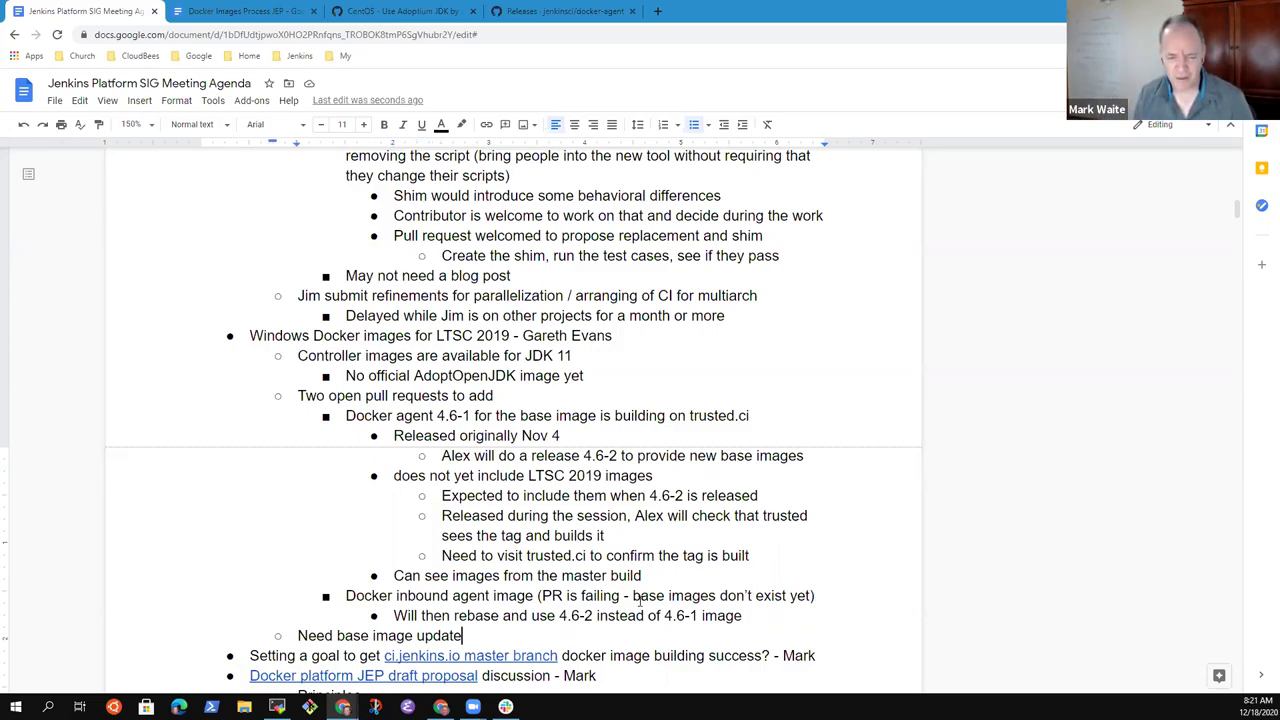
key(End)
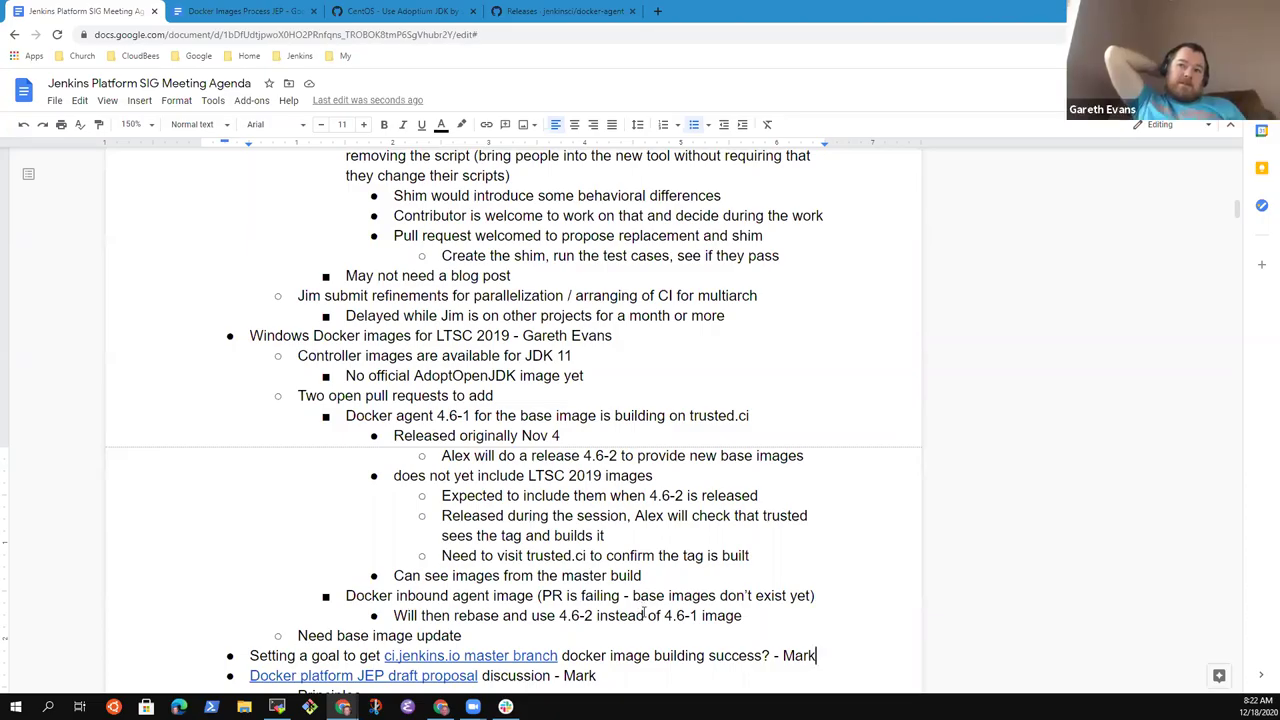
- Start a 'Consider' bullet after the goal item, then discard it and remove the empty line
key(Return)
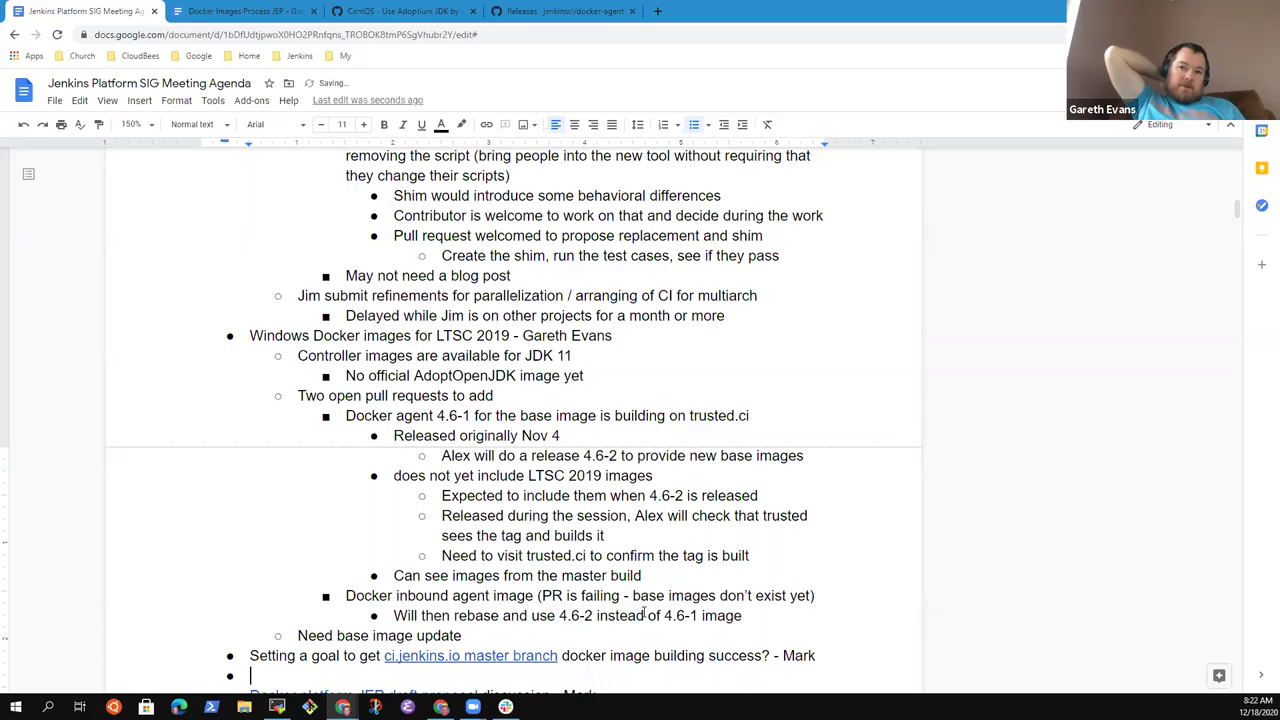
text(Consider)
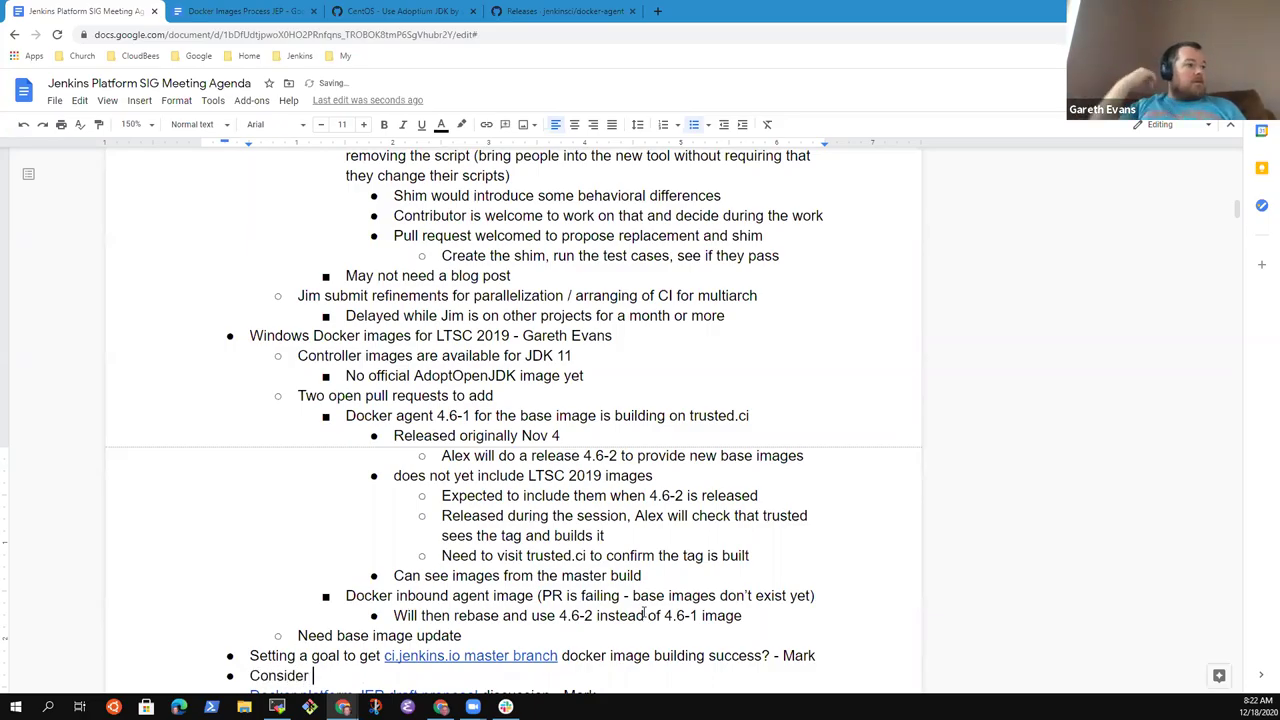
key(Down)
key(Up)
key(shift+Home)
key(BackSpace)
text(Consider)
key(shift+Home)
key(BackSpace)
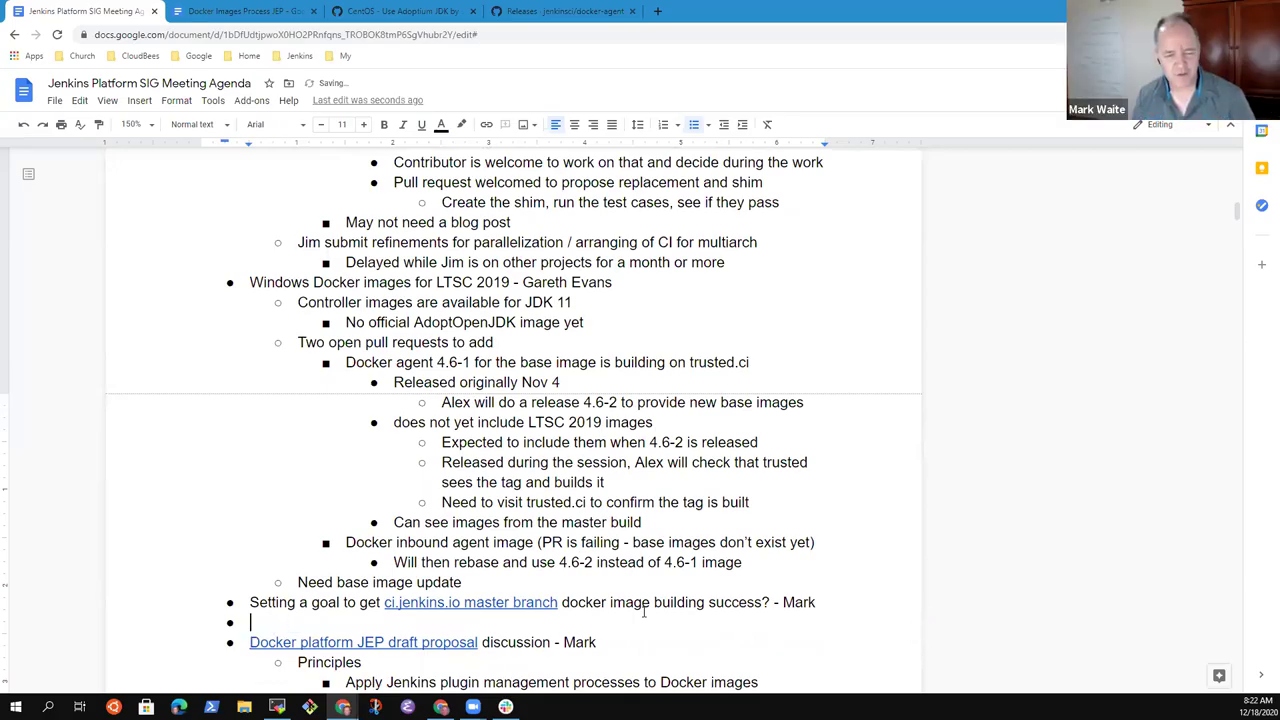
key(BackSpace)
key(Up)
key(Up)
key(Up)
key(Up)
key(Up)
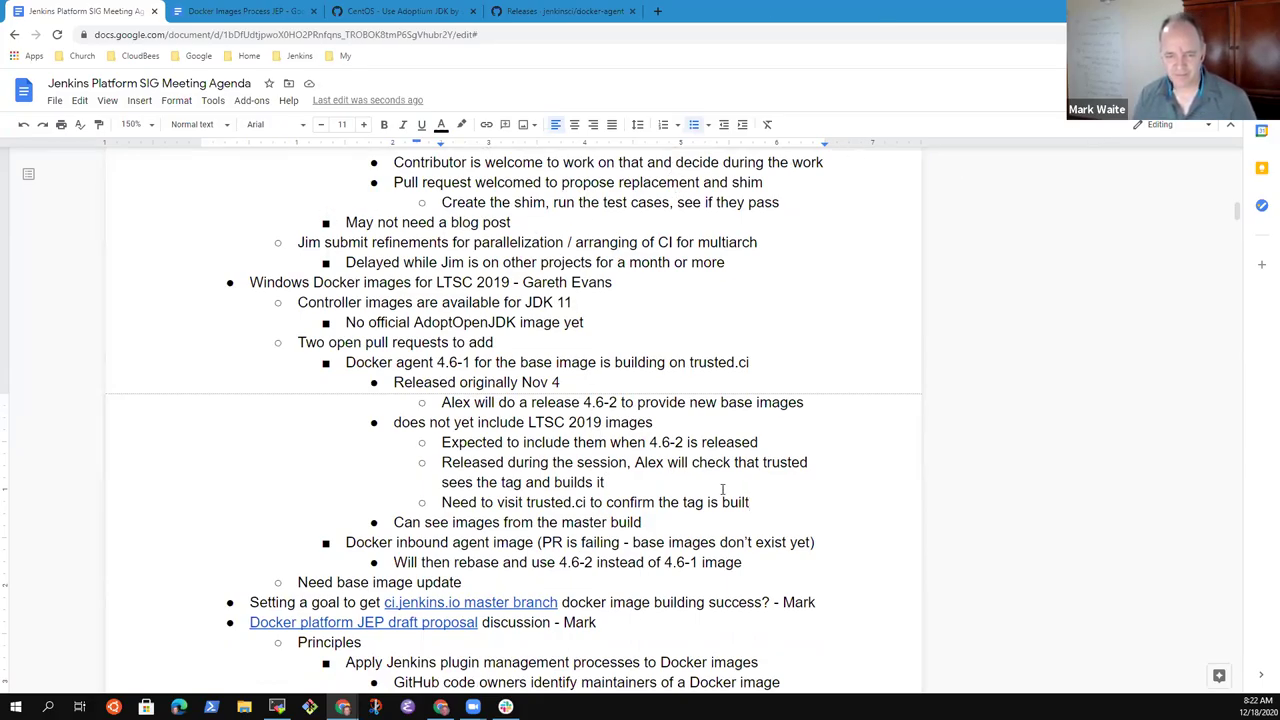
- Add the nested line 'Consider moving from trusted.ci to release.ci' after the tag-is-built note
key(End)
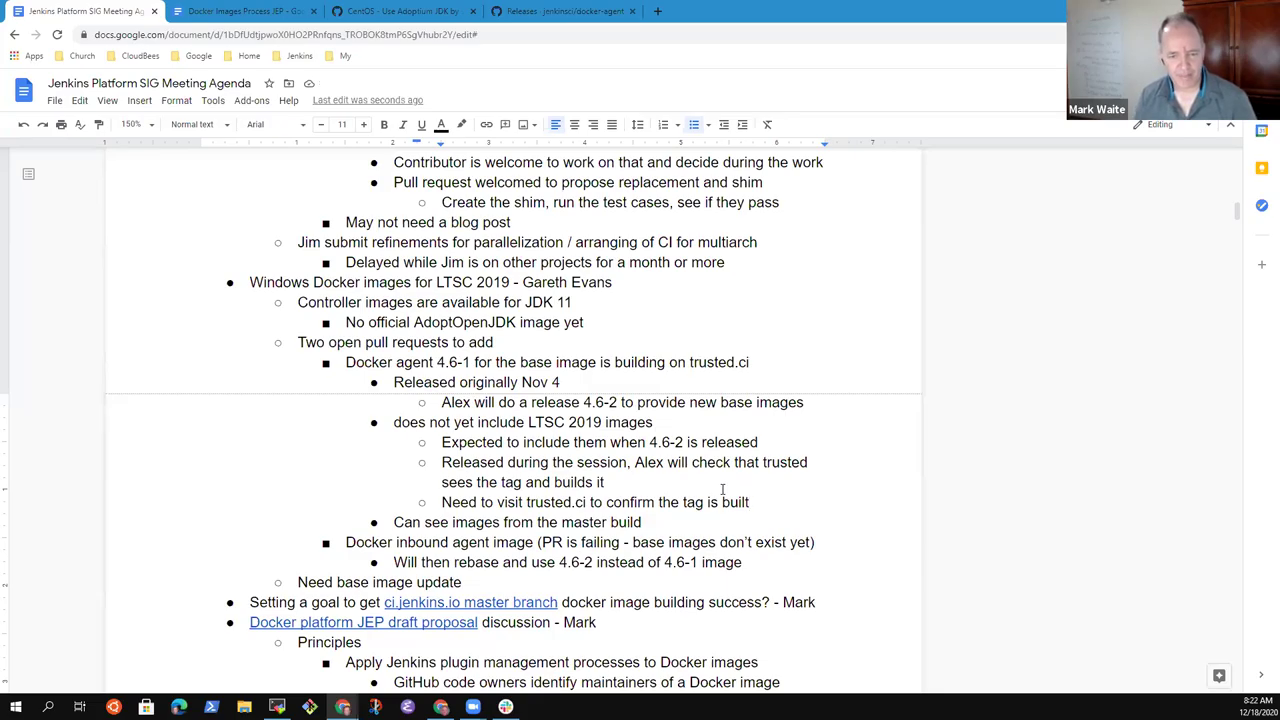
key(Return)
key(Tab)
text(Consider moving fro)
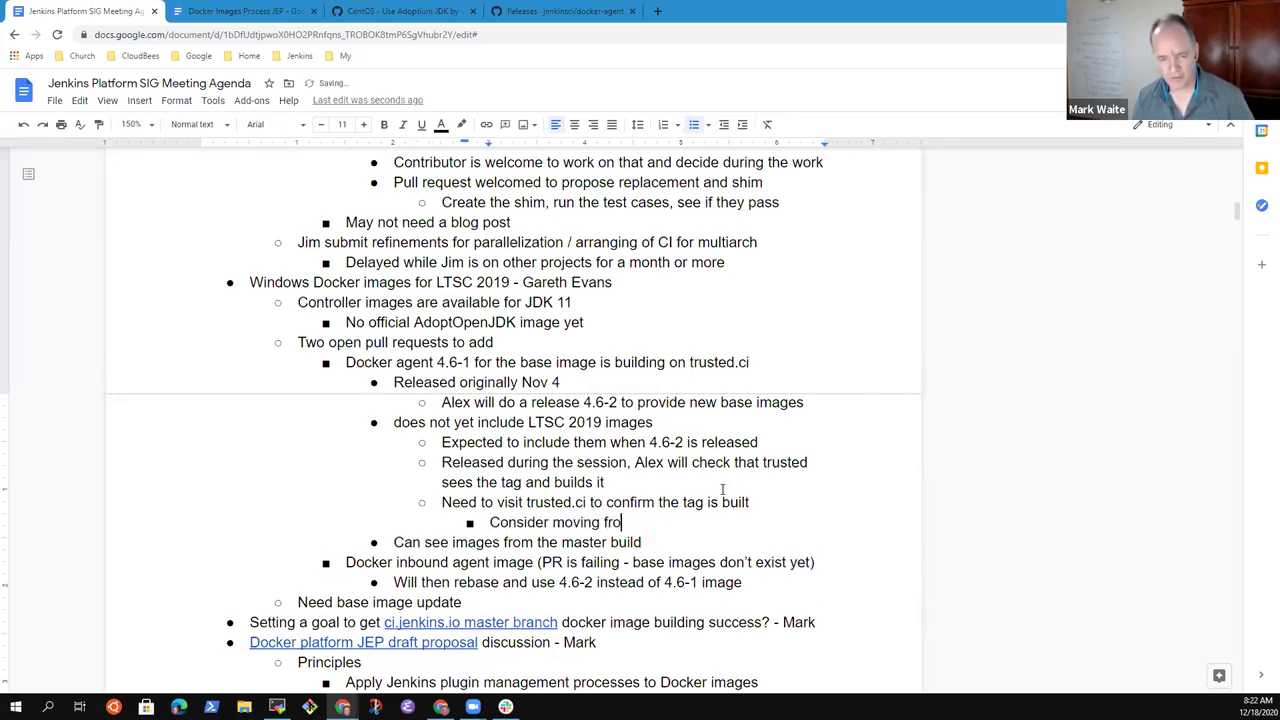
text(m trusted.ci )
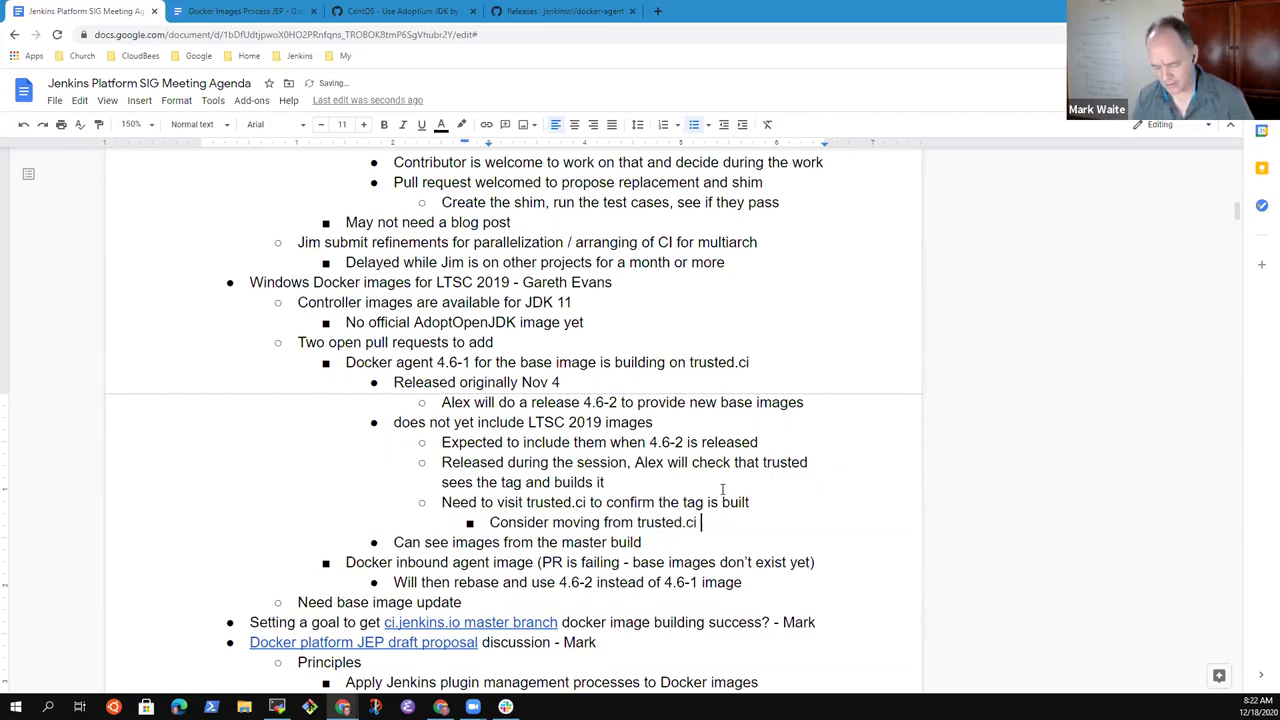
text(to release.ci)
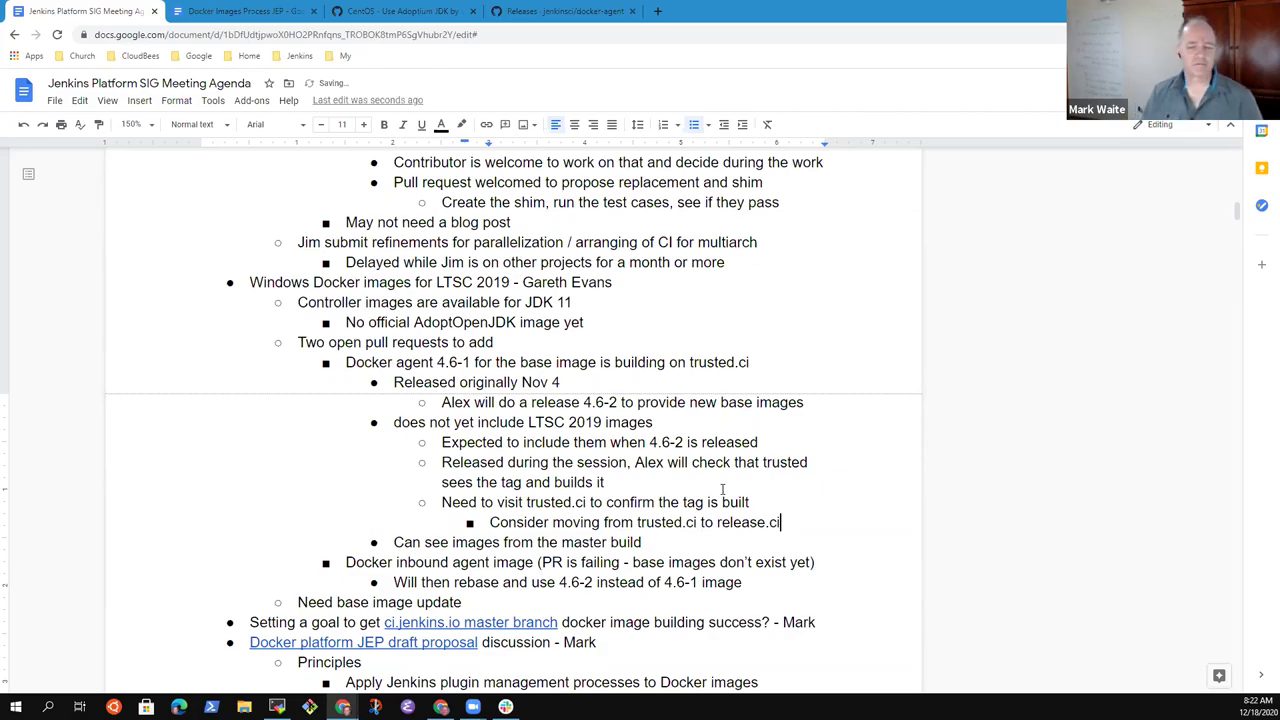
- List reasons under it: Simplify Jenkins releases, Wider access, Easier to diagnose, and no-less-secure Docker delivery
key(Return)
key(Tab)
text(Simplify J)
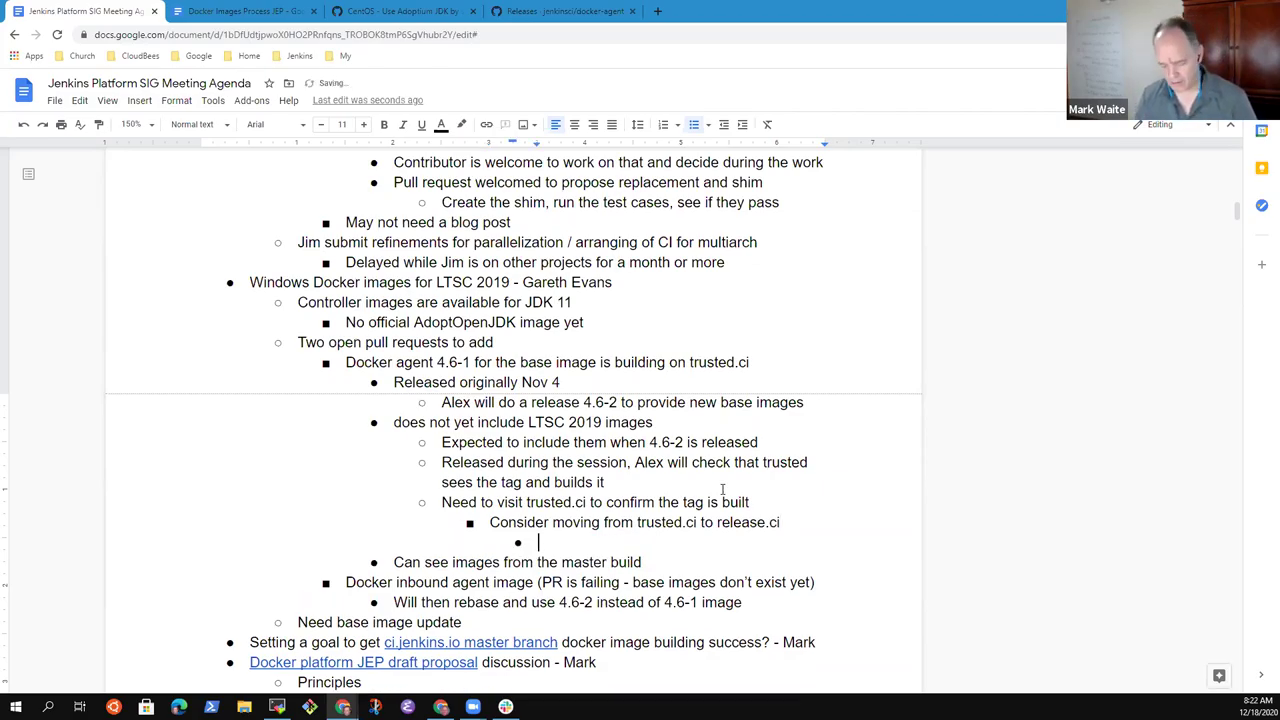
text(enkins releases)
key(Return)
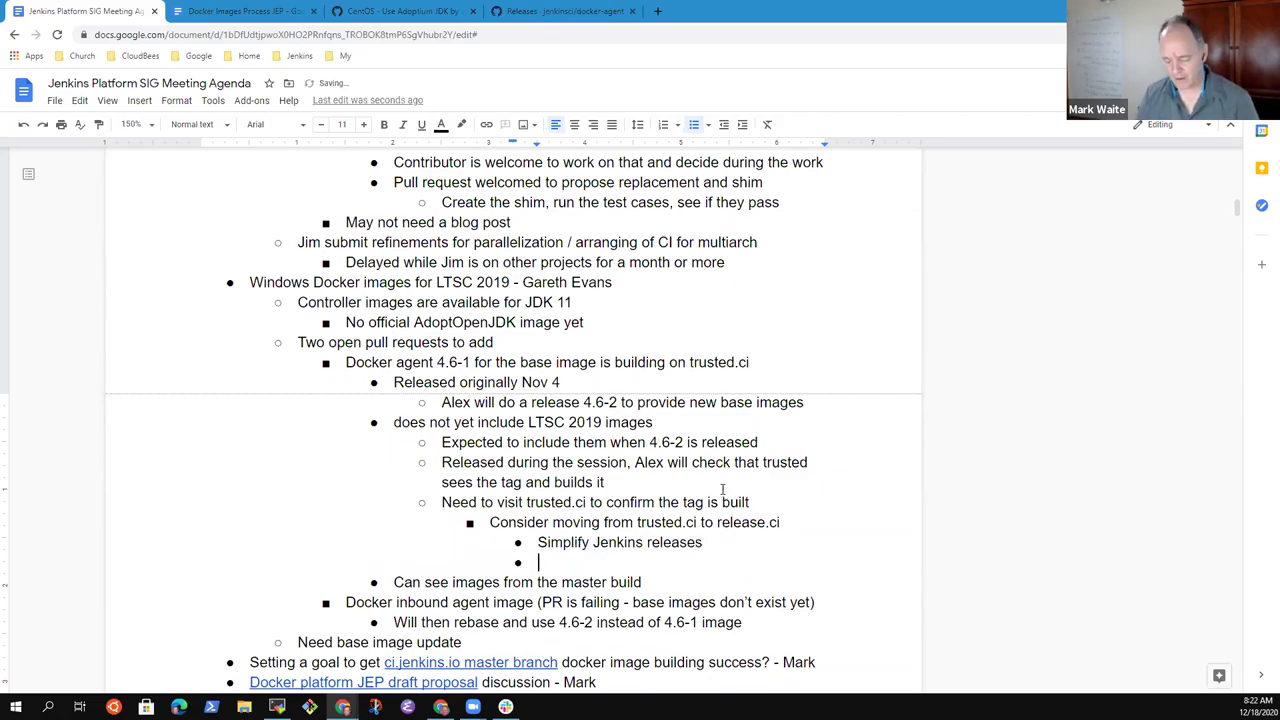
text(Wider access)
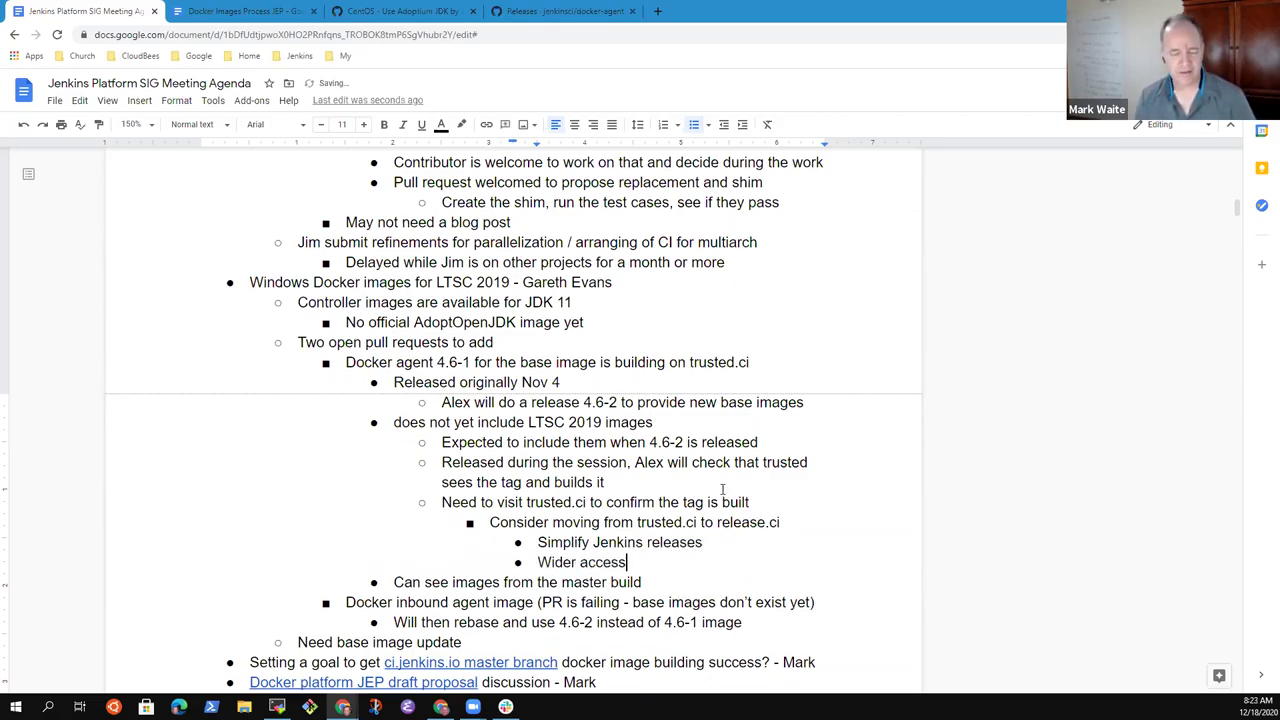
key(Return)
text(Easie)
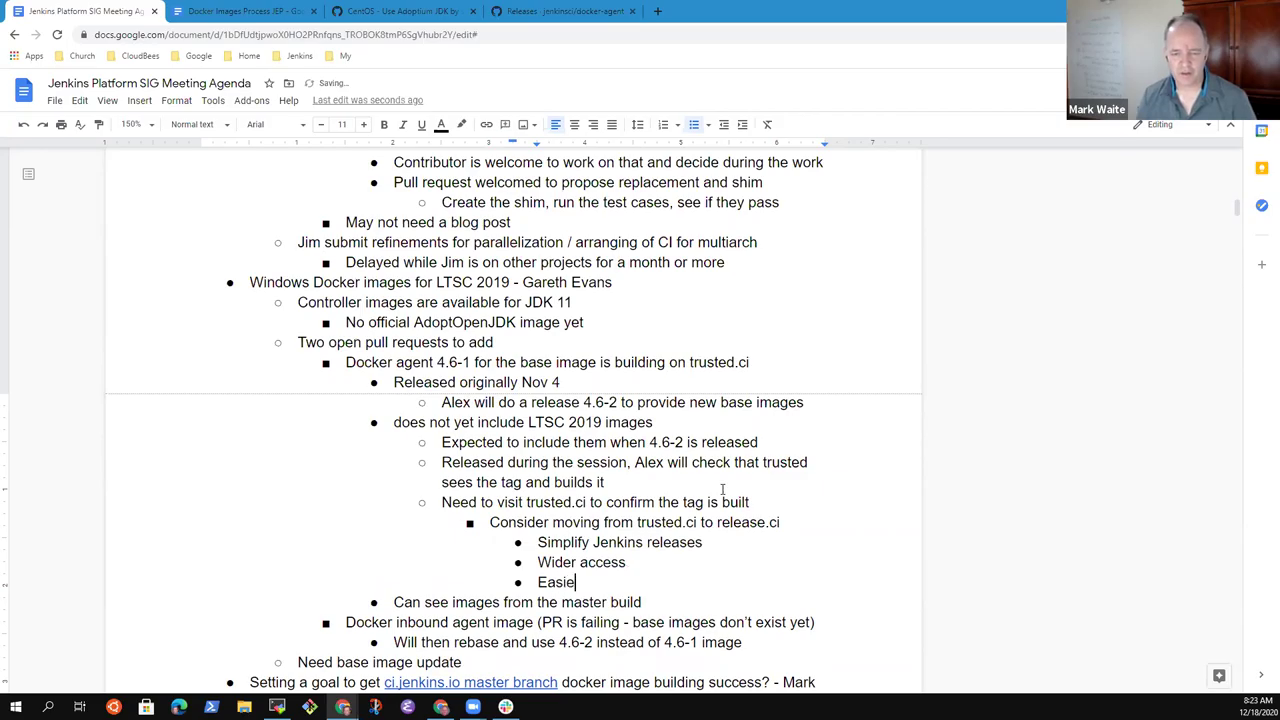
text(r to diagnose)
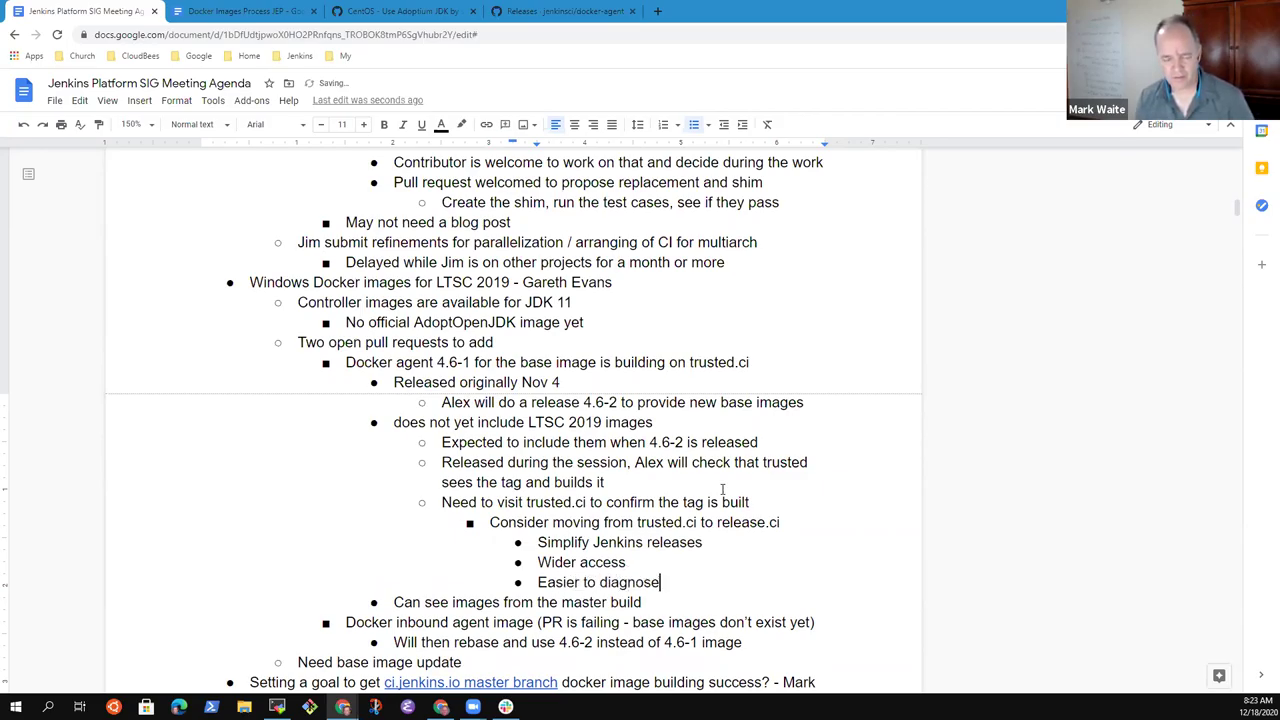
key(Return)
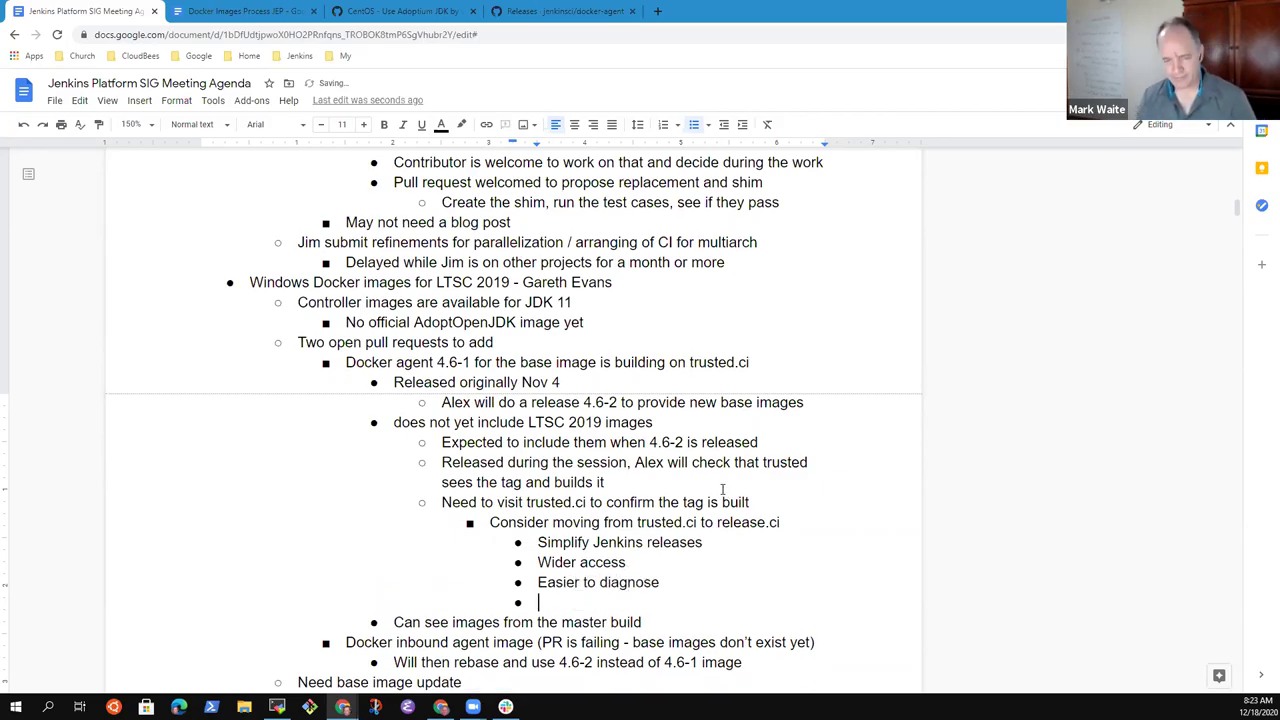
text(No less sure)
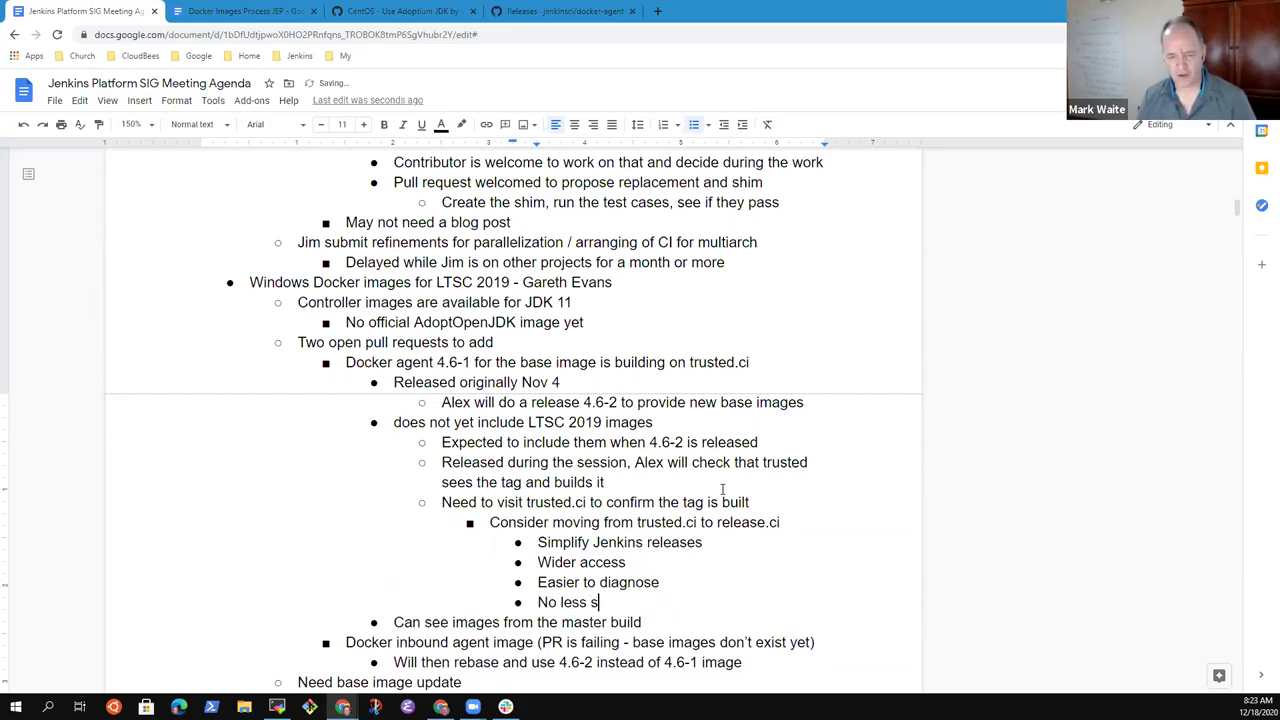
key(BackSpace)
key(BackSpace)
key(BackSpace)
text(ecu)
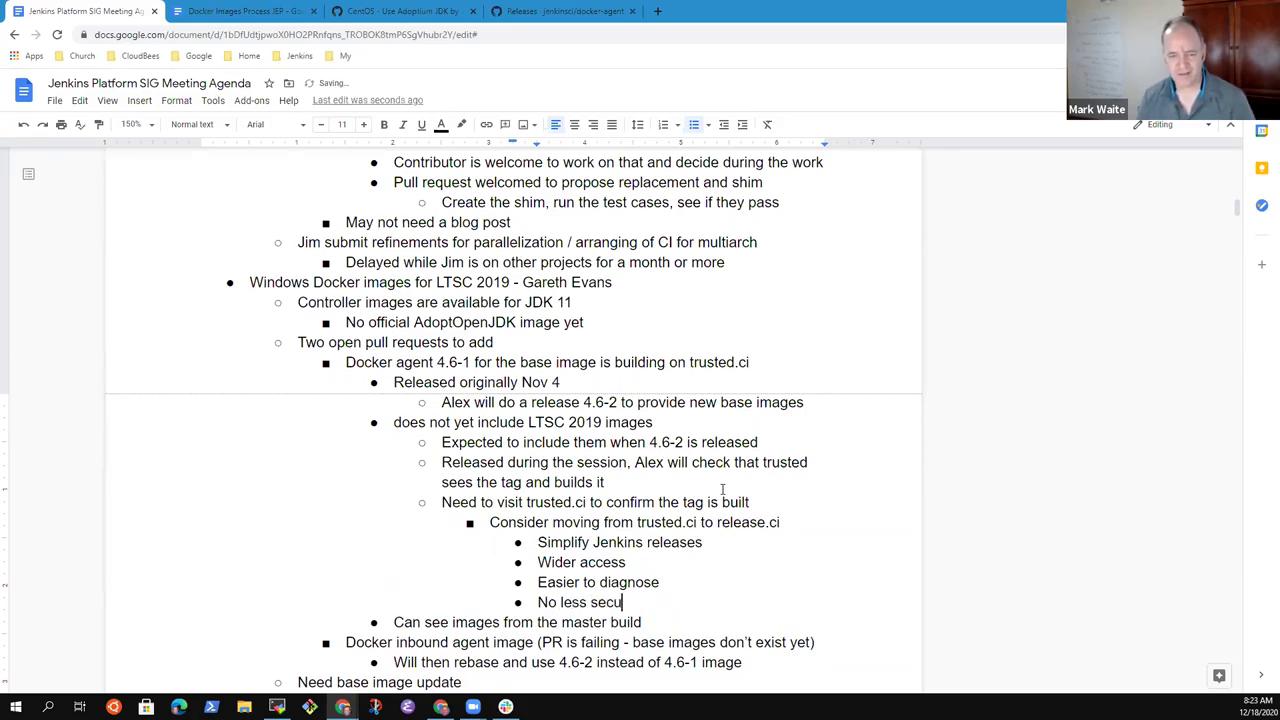
text(re to deliver a )
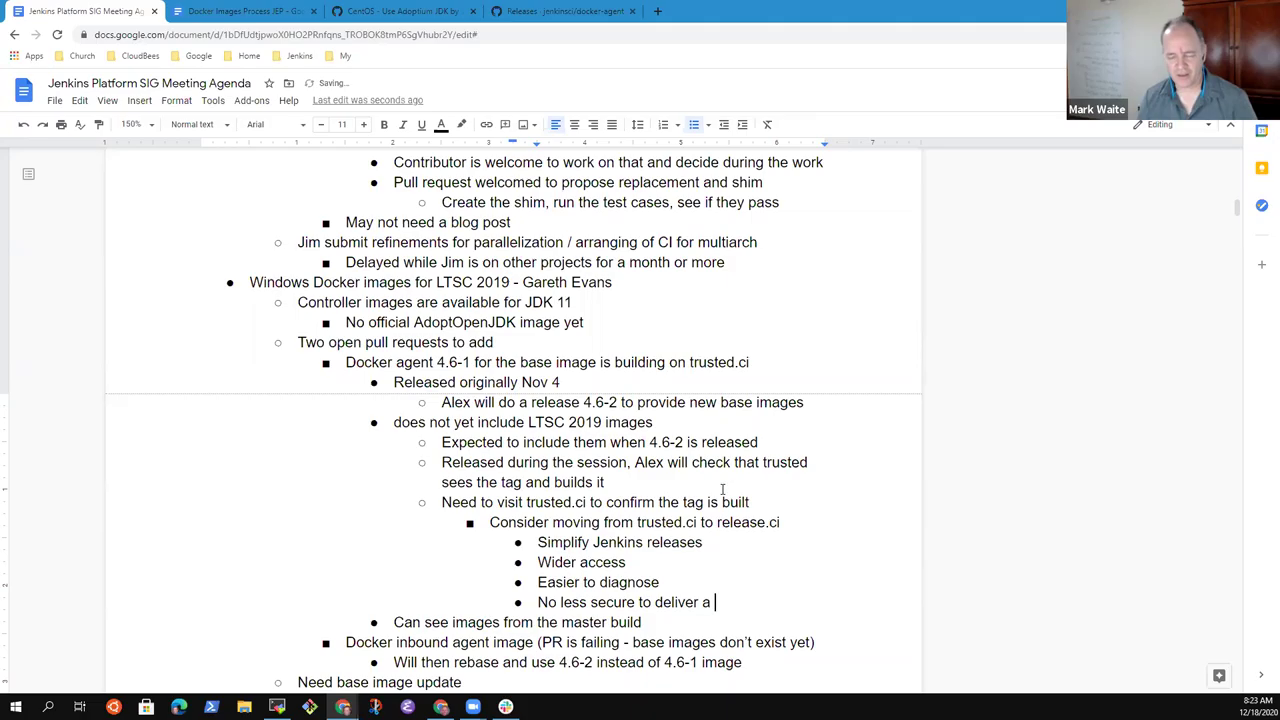
text(Docker image )
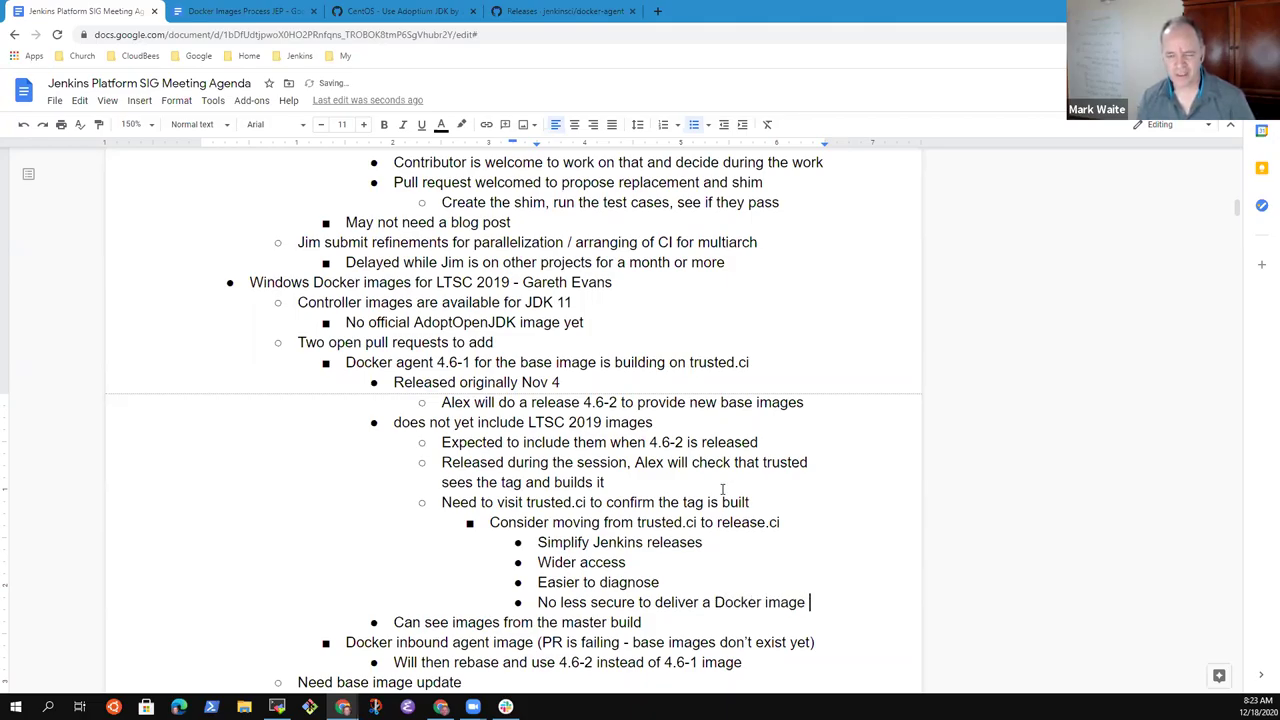
text(than a Jenkins release)
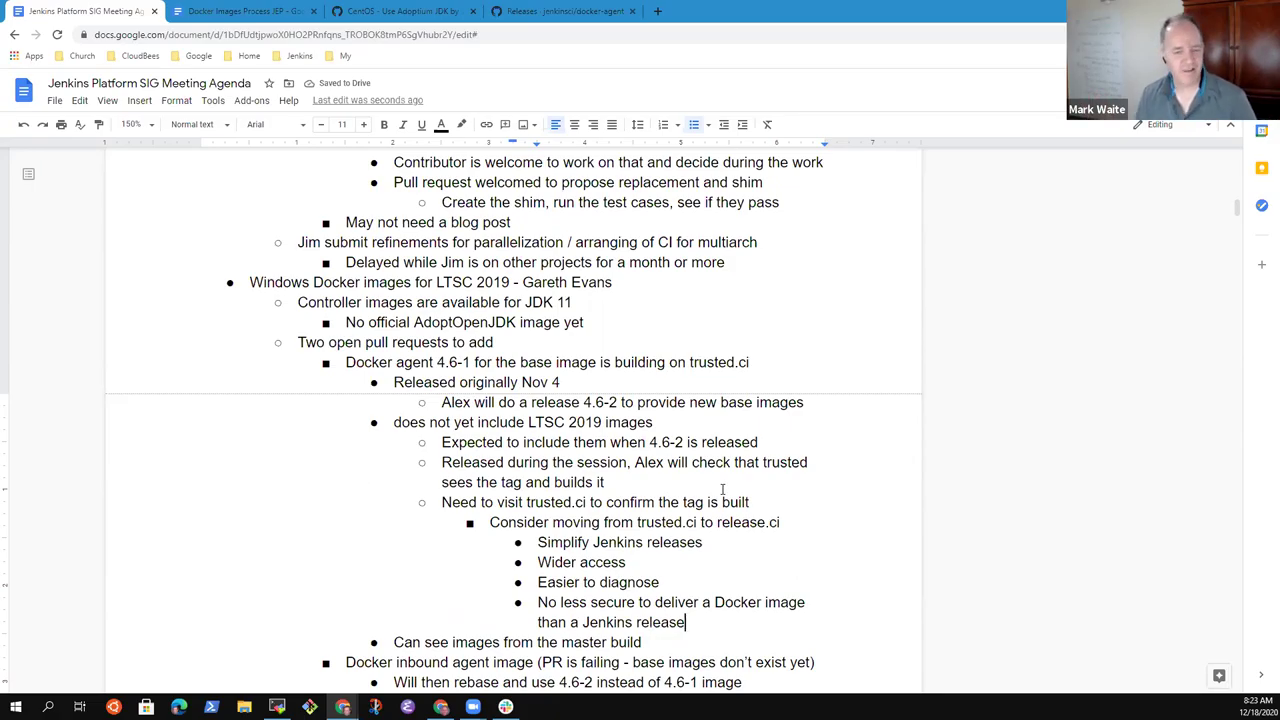
- Append '.jenkins.io' to release.ci on the trusted.ci proposal line
key(Down)
key(Down)
scroll(722, 489, down, 1)
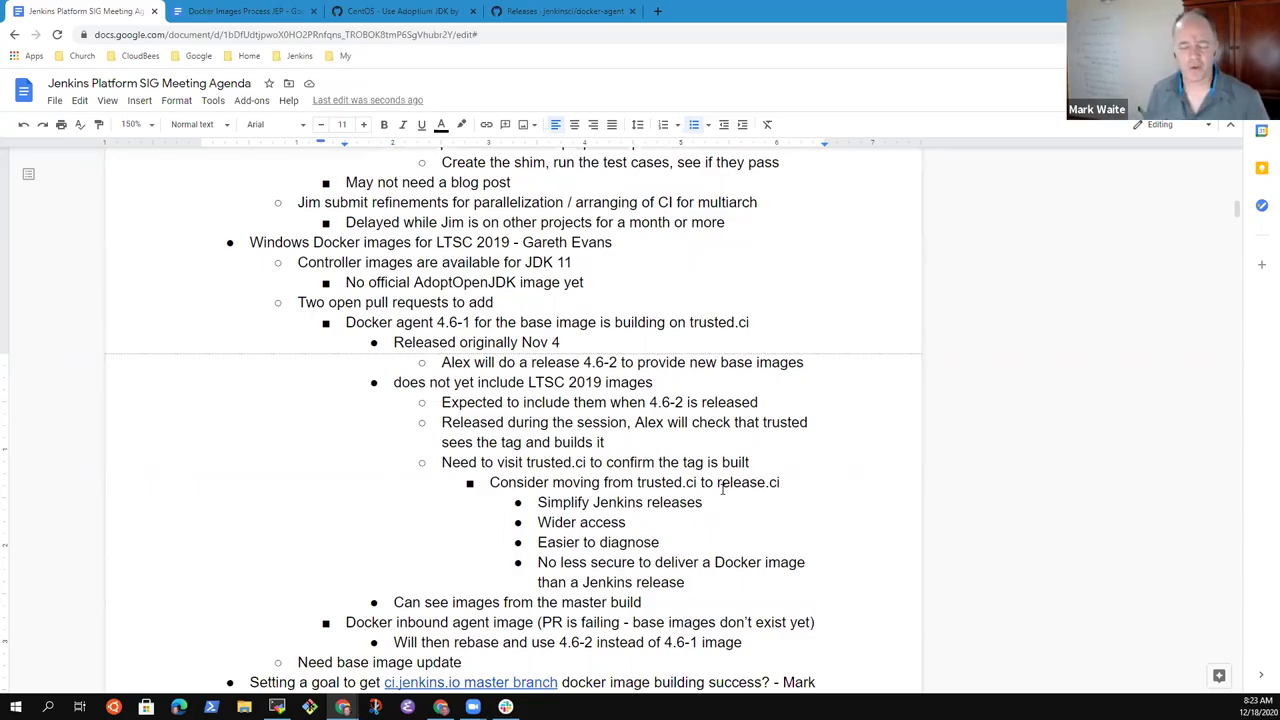
key(Down)
key(Down)
key(Down)
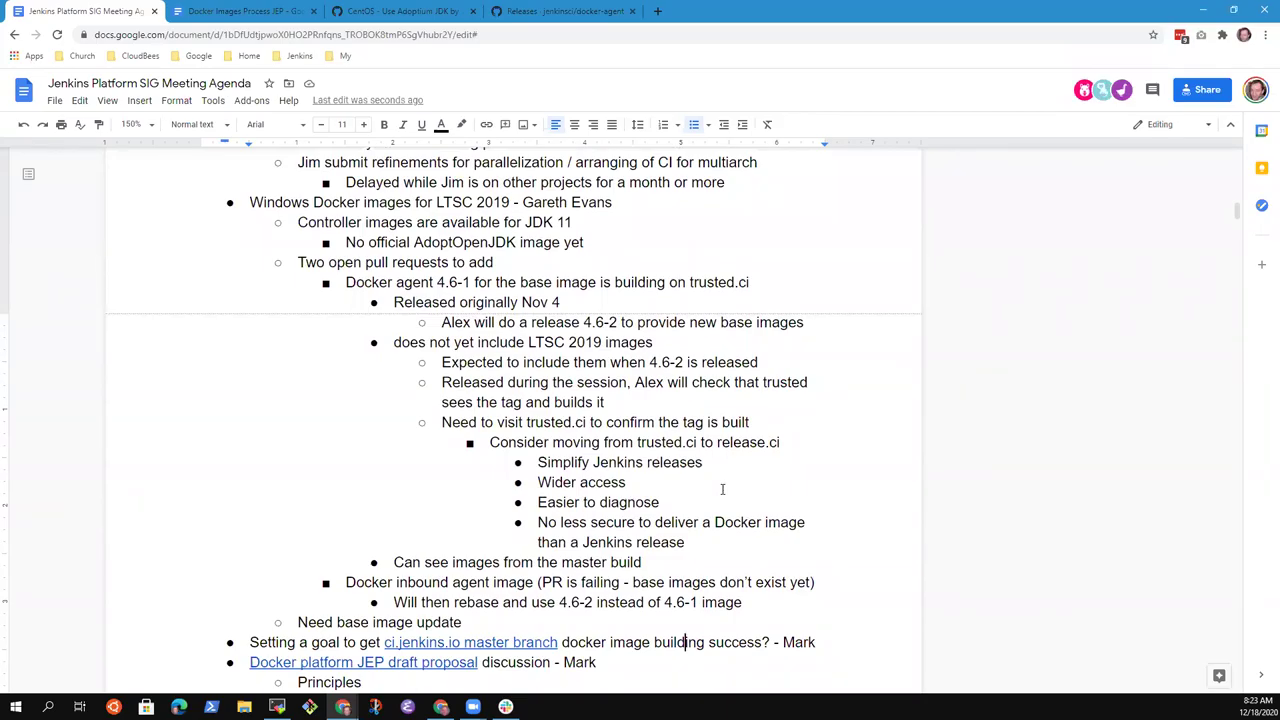
key(Up)
key(Up)
key(Up)
key(Up)
key(Up)
key(Up)
key(Up)
key(Up)
key(Up)
key(Up)
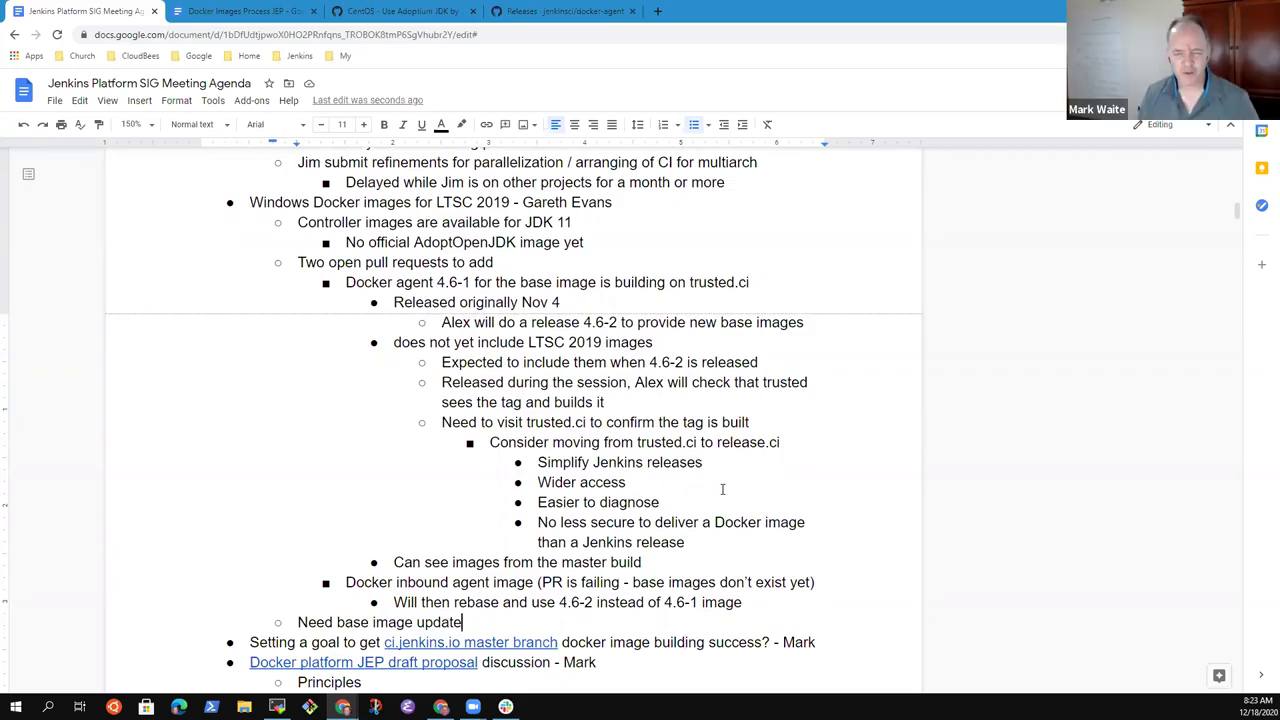
key(ctrl+Right)
key(ctrl+Right)
key(ctrl+Right)
key(ctrl+Right)
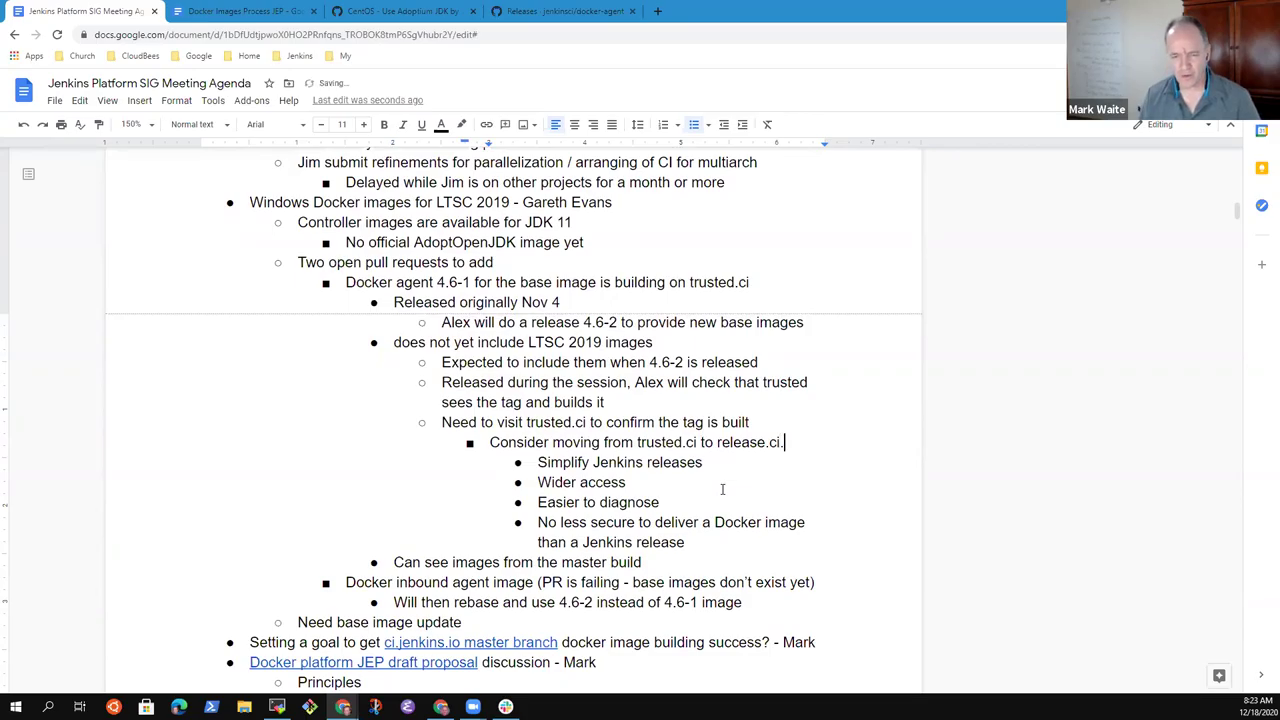
text(.k)
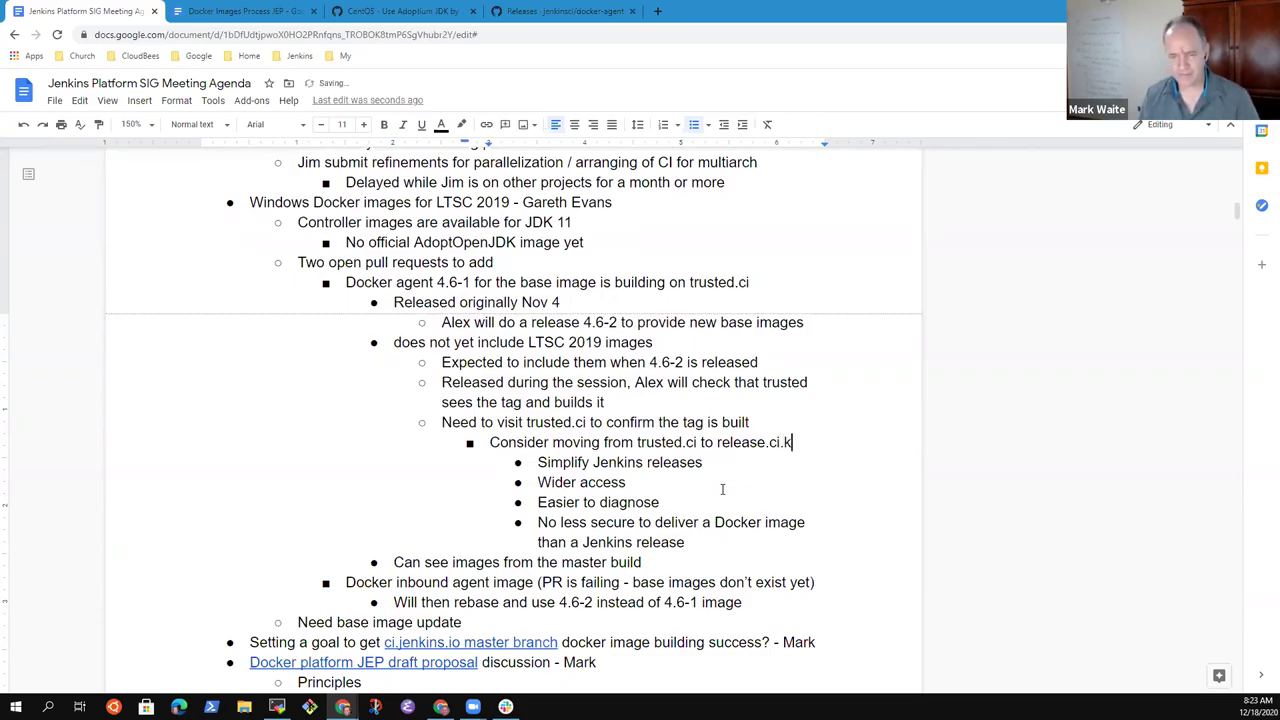
key(BackSpace)
text(jenkins.io)
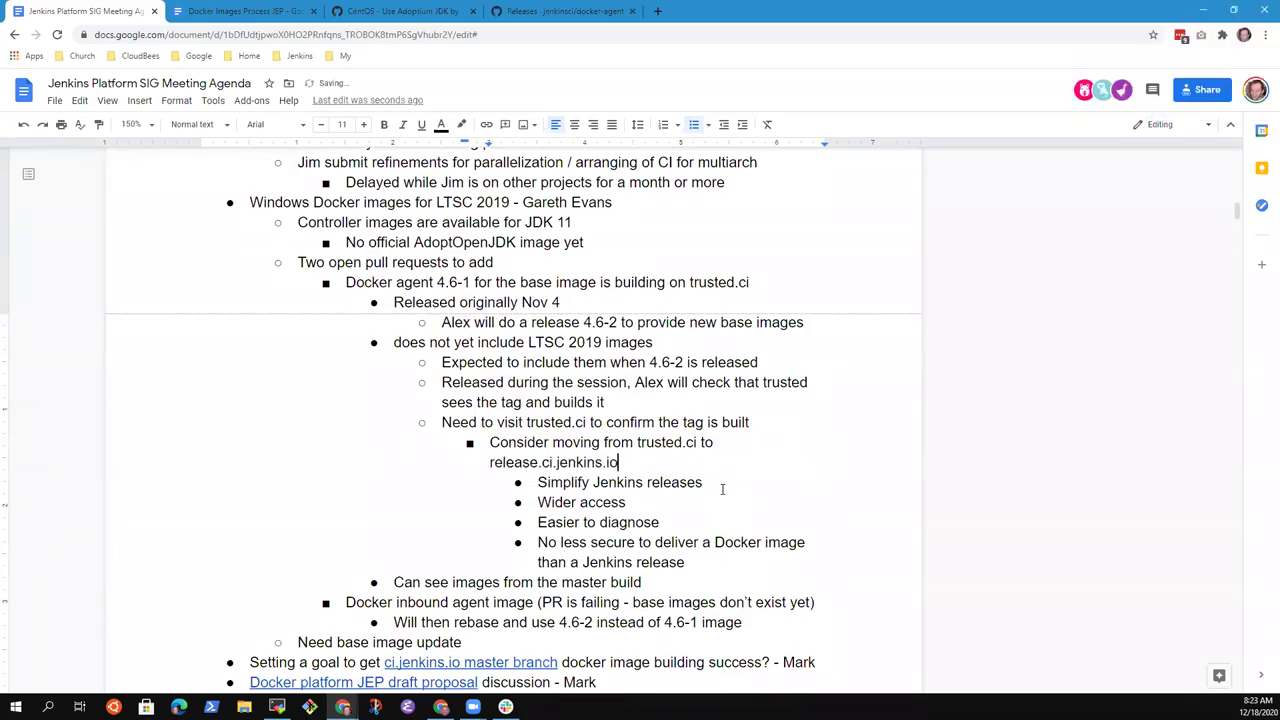
- Change 'moving' to 'move' so the line reads 'Consider move from trusted.ci'
key(Up)
key(ctrl+Right)
key(ctrl+Left)
key(ctrl+shift+Left)
text(move)
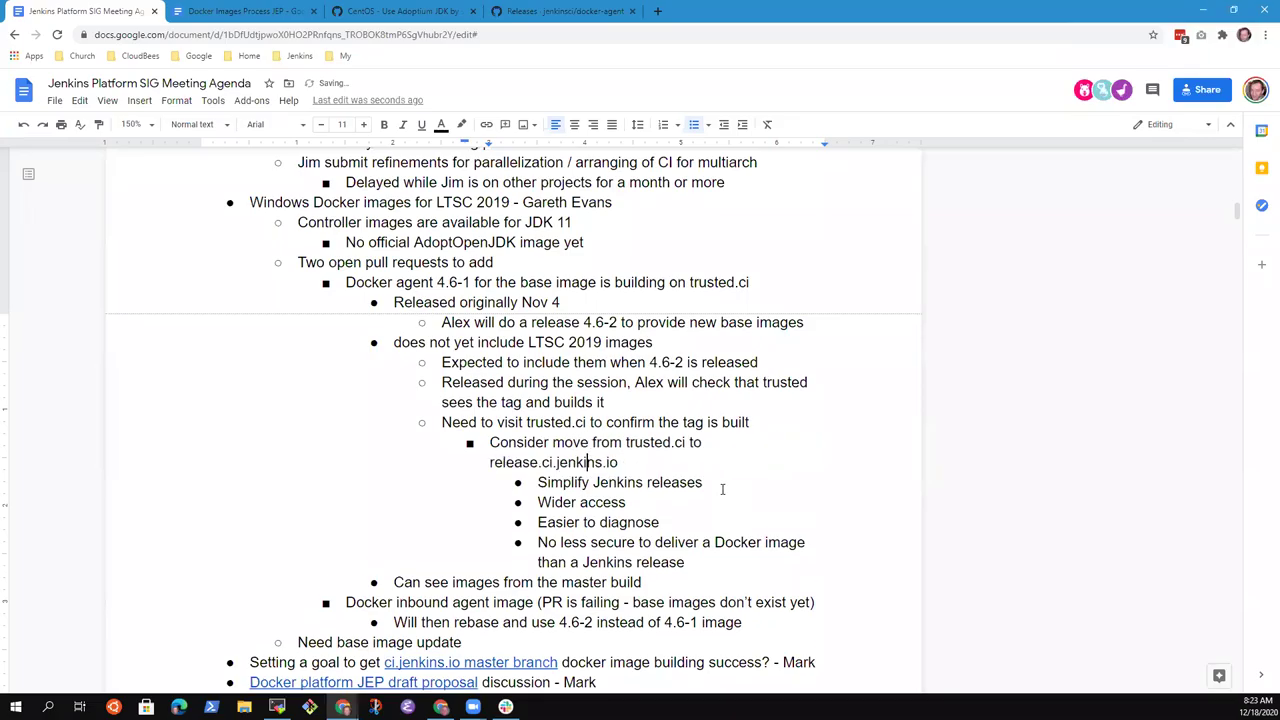
key(Down)
key(Down)
key(Down)
key(Down)
key(Down)
key(End)
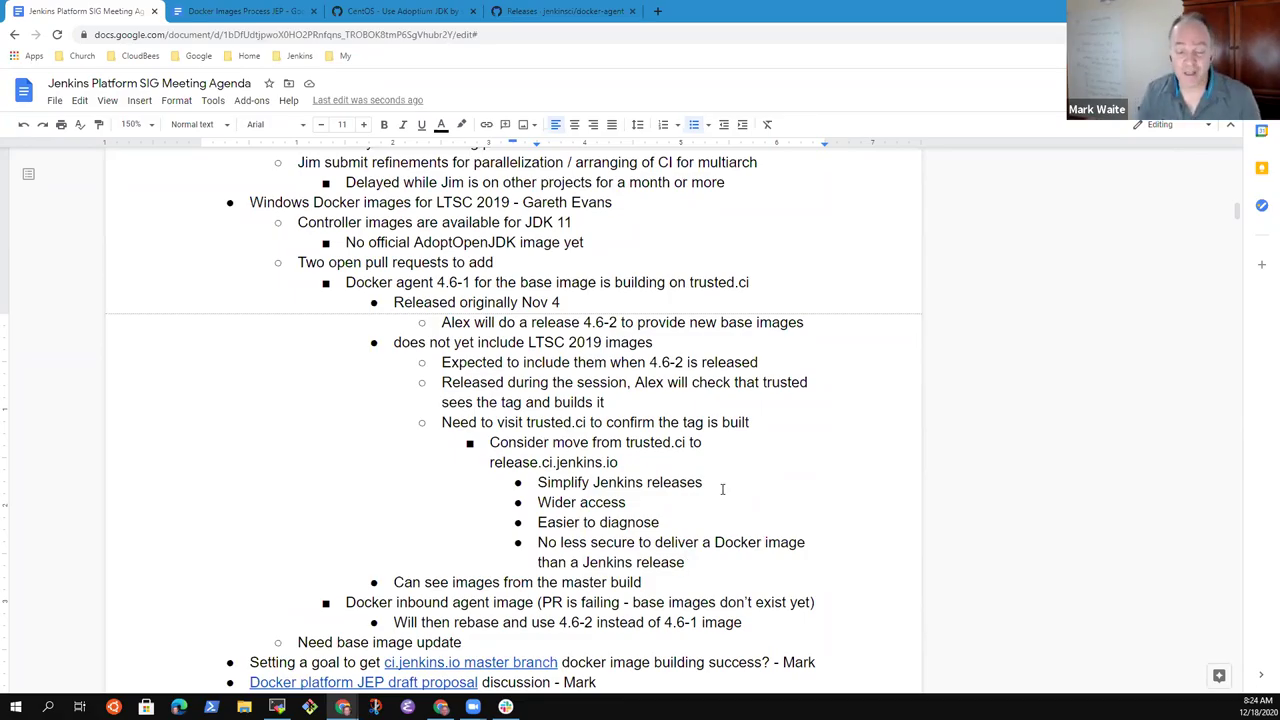
key(Down)
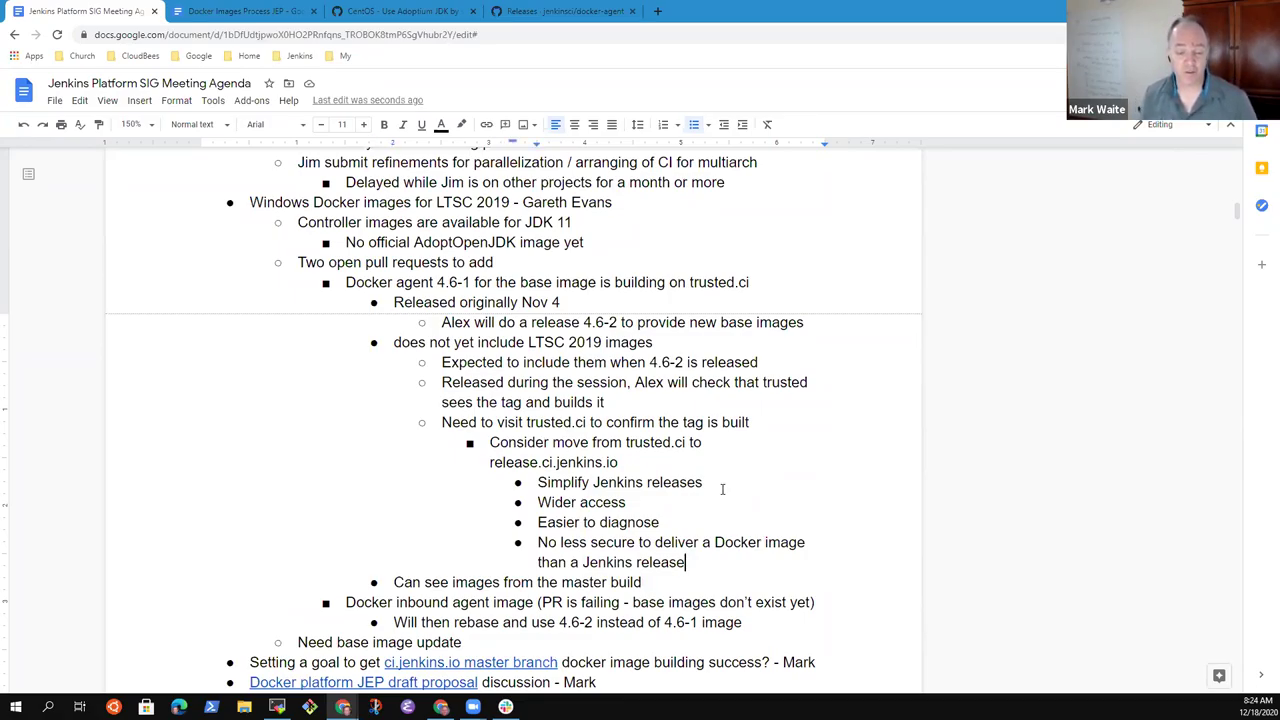
key(Home)
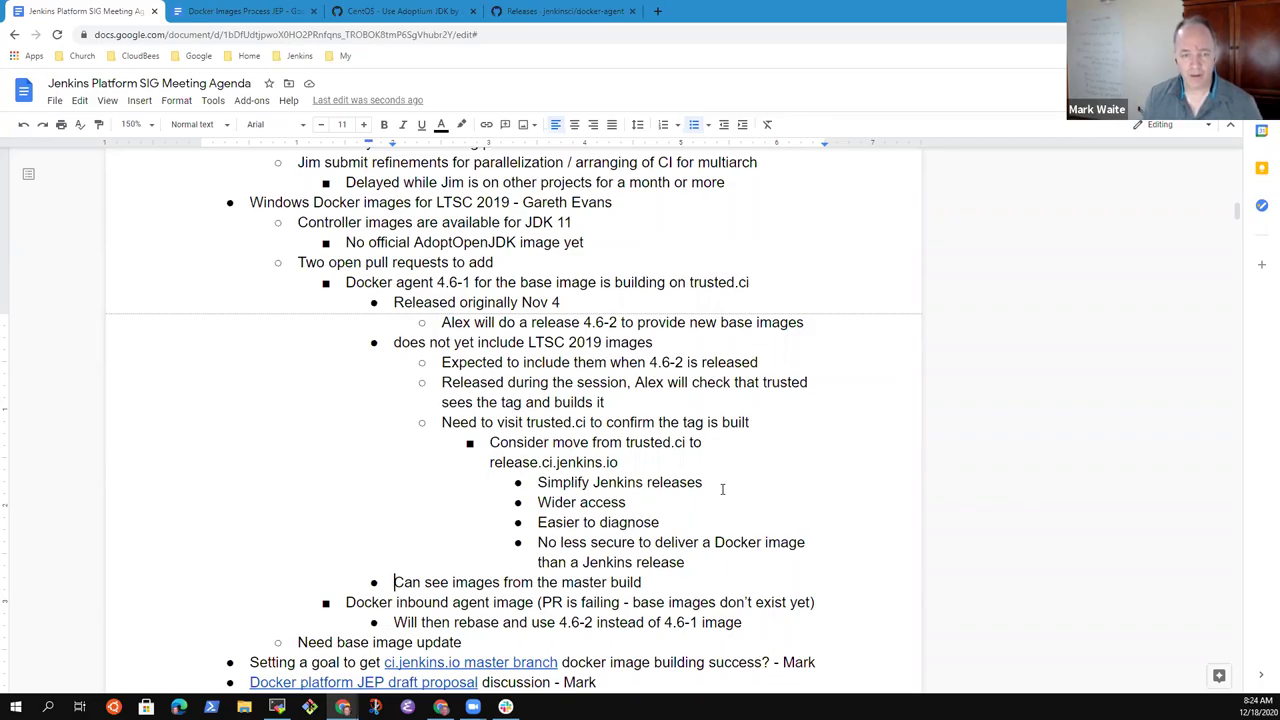
key(Up)
key(Up)
key(Up)
key(Up)
key(Up)
key(Up)
key(Up)
key(Up)
key(Up)
key(Up)
key(Up)
key(Up)
key(Up)
key(Up)
key(Up)
key(Up)
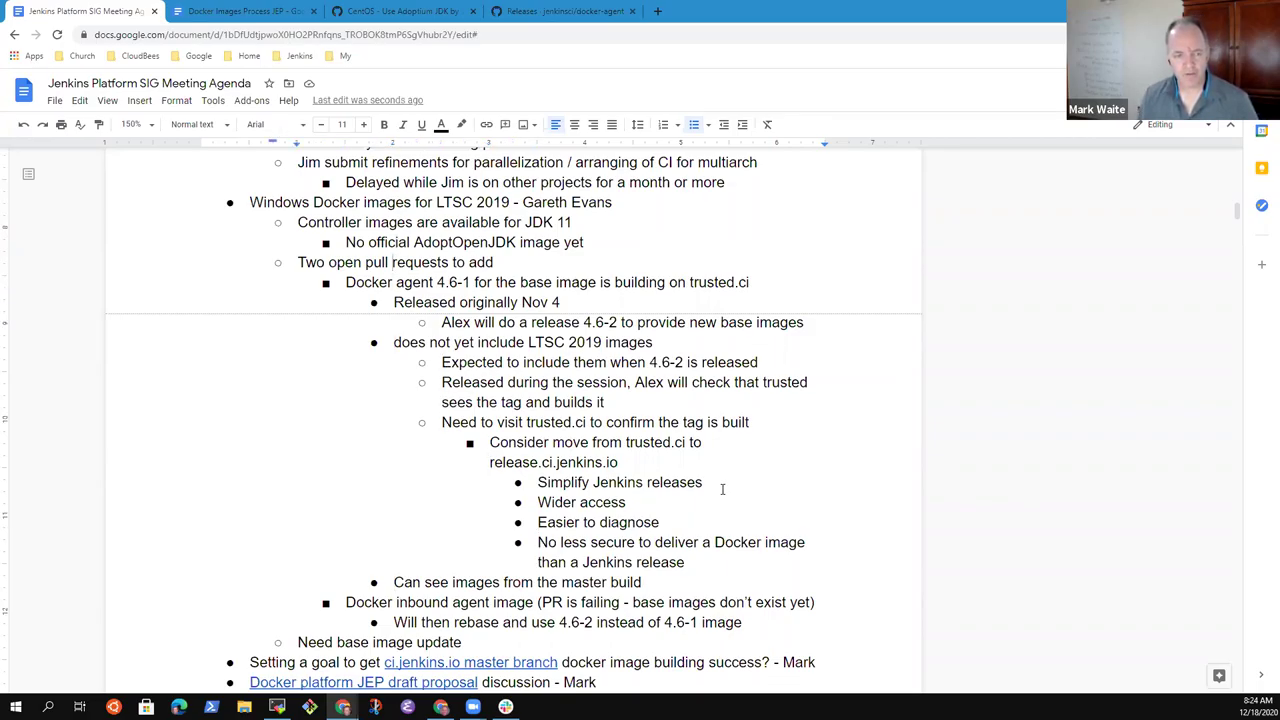
key(Up)
key(Up)
key(shift+End)
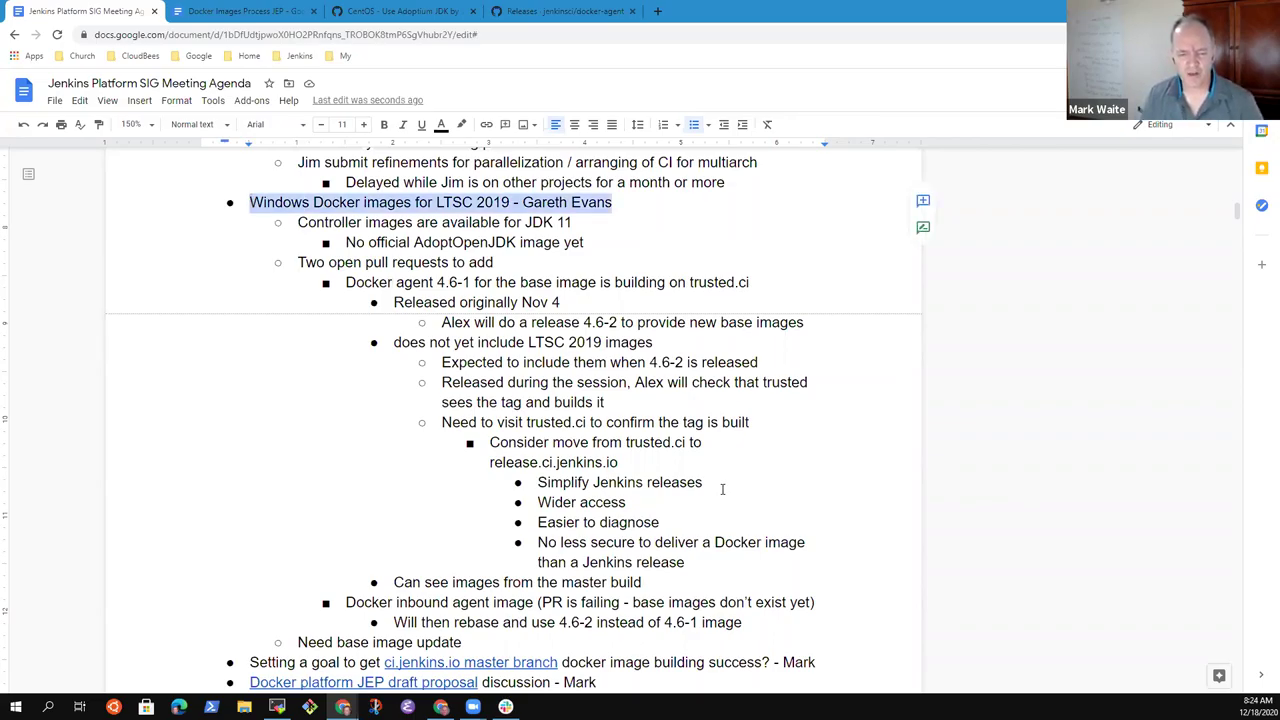
key(Down)
key(Down)
key(Down)
key(Down)
key(Down)
key(Down)
key(Down)
key(Down)
key(Right)
key(Right)
key(Right)
key(Right)
key(Right)
key(Right)
key(Right)
key(Left)
key(shift+Right)
key(shift+Right)
key(shift+Right)
key(shift+Right)
key(shift+Right)
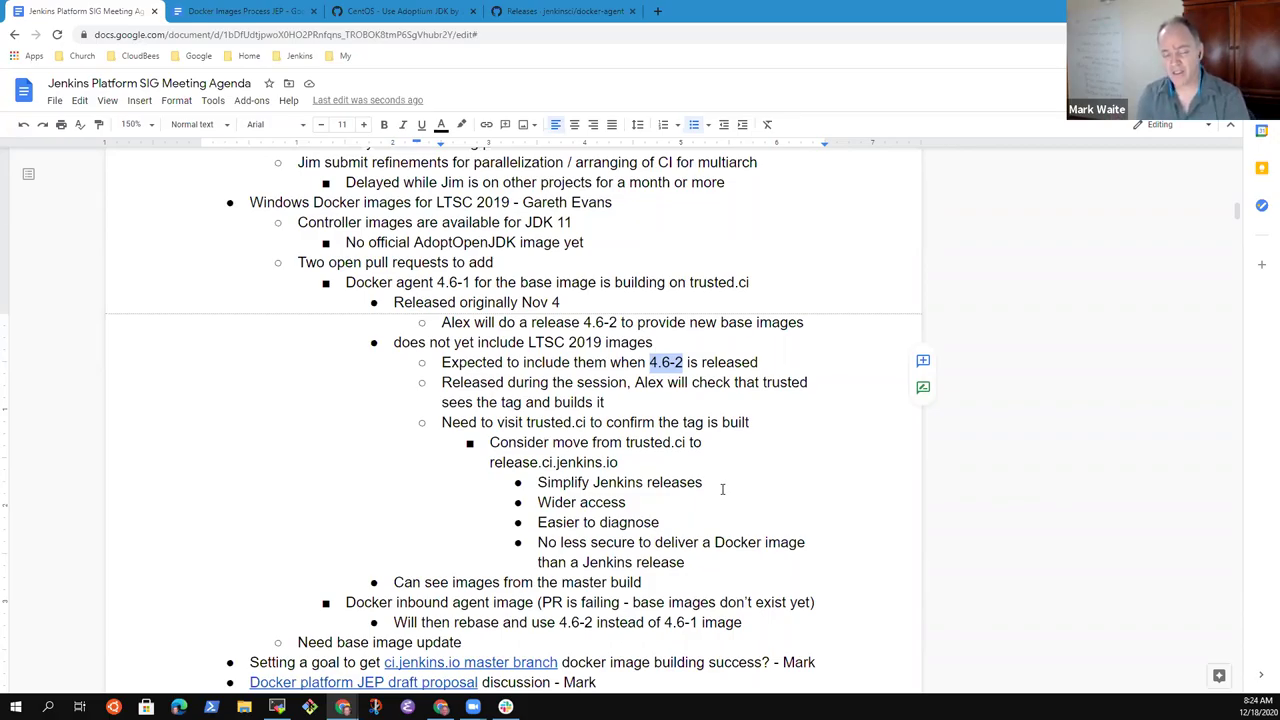
key(Down)
key(Down)
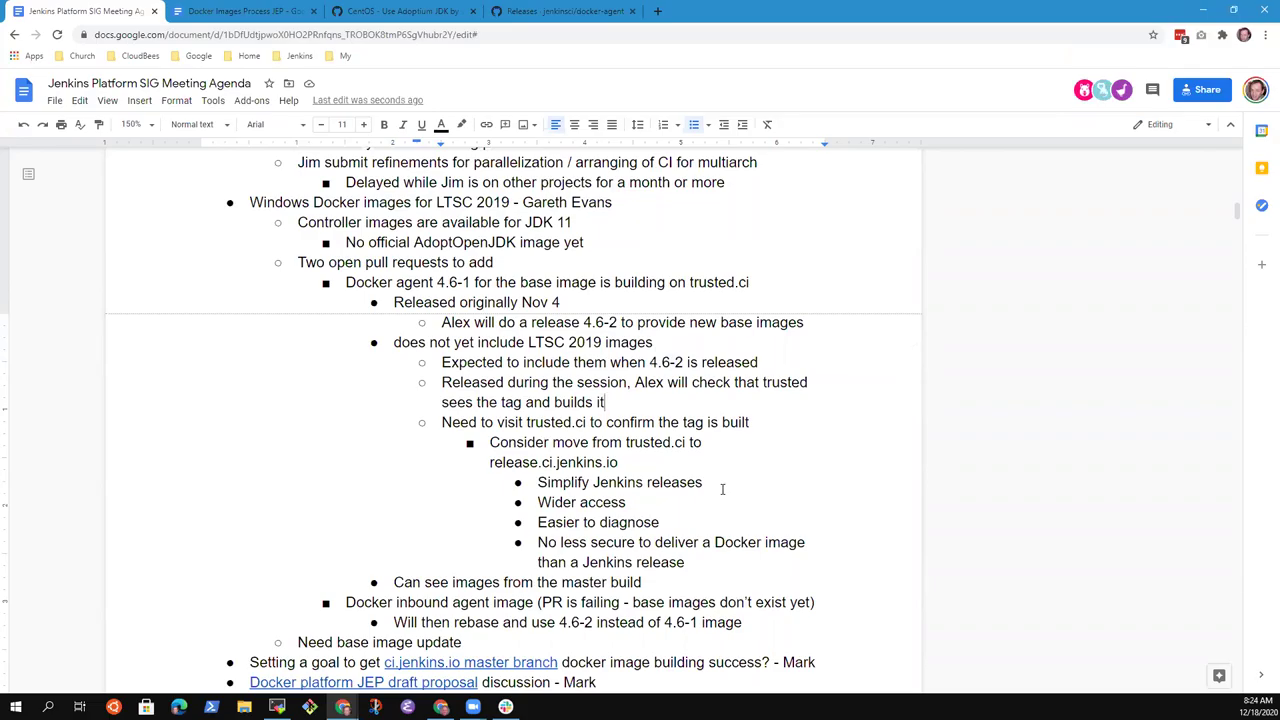
key(Down)
key(Down)
key(Down)
key(Down)
key(Down)
key(Down)
key(Down)
key(Down)
key(Down)
key(Down)
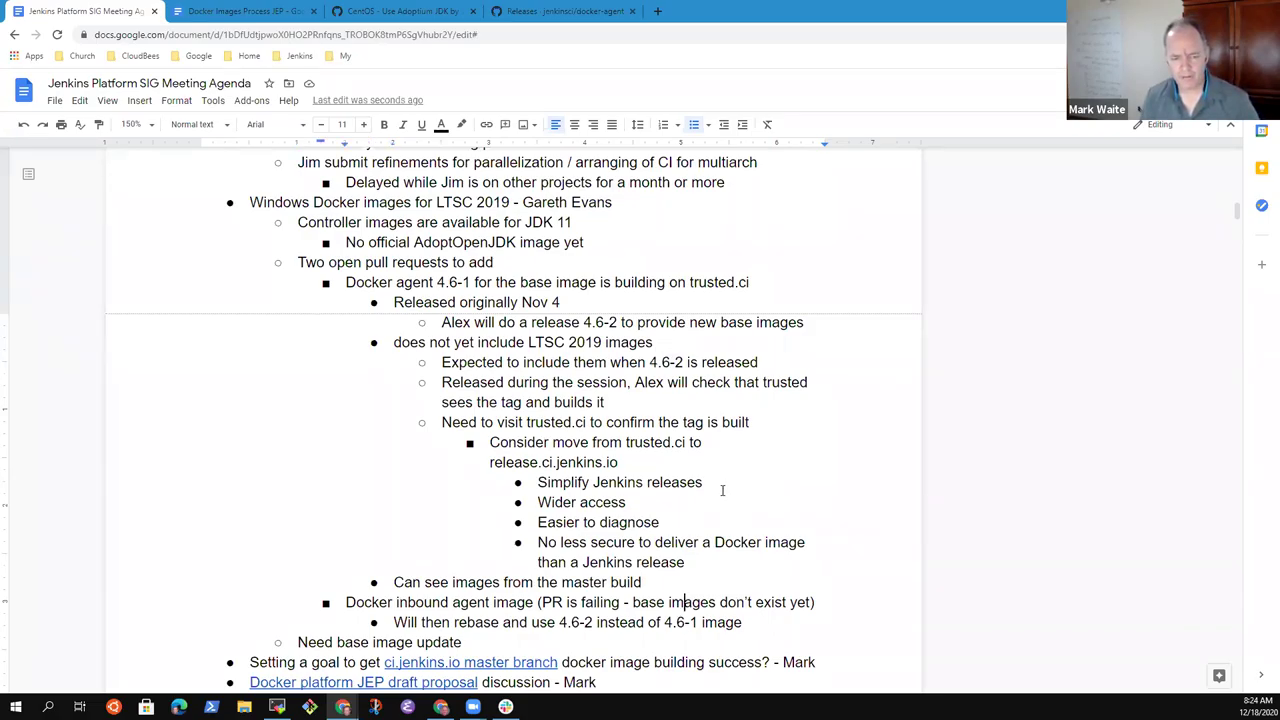
- Append '(see 4.6-2)' to the 'Need base image update' note
key(Down)
key(Down)
key(End)
text((see )
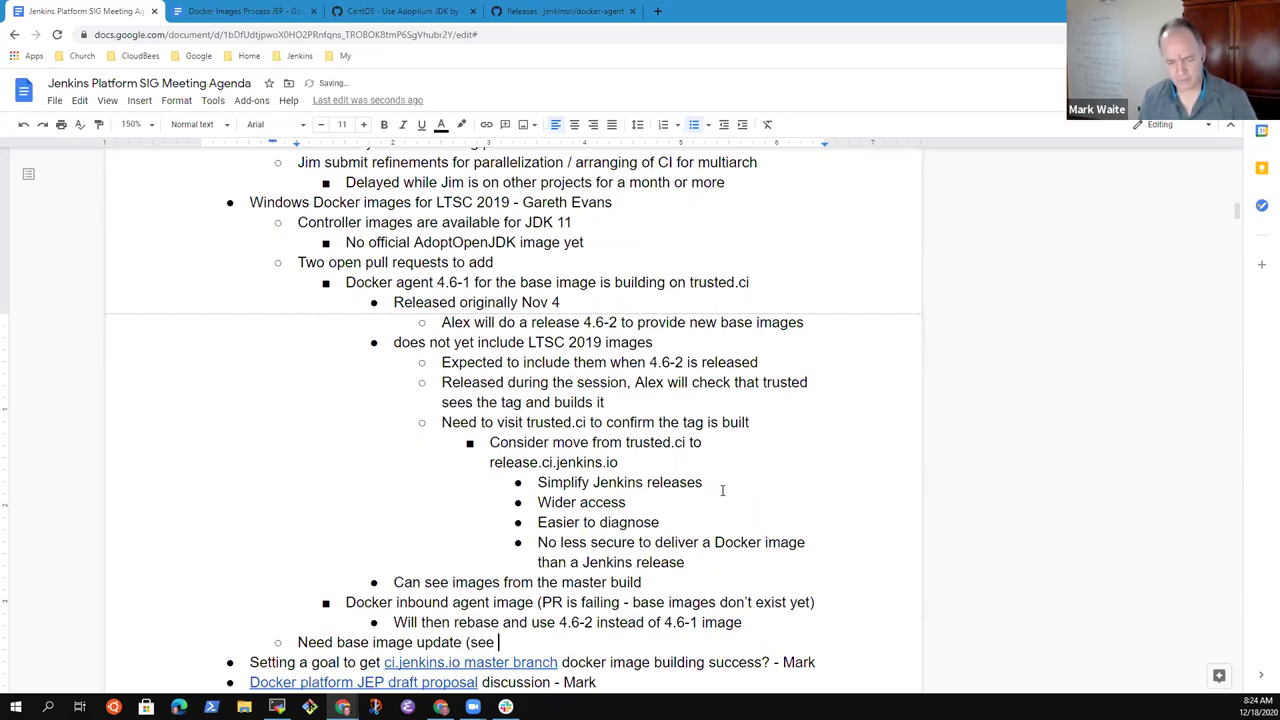
text(4.6-2)
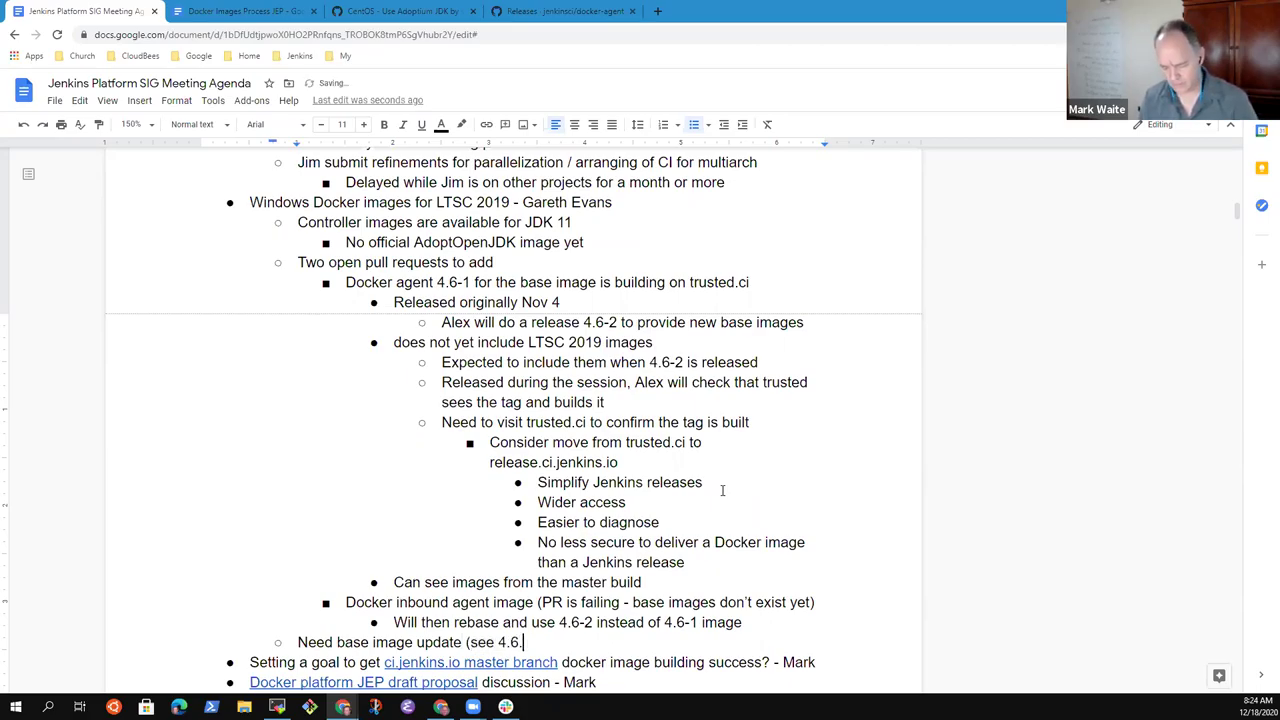
text())
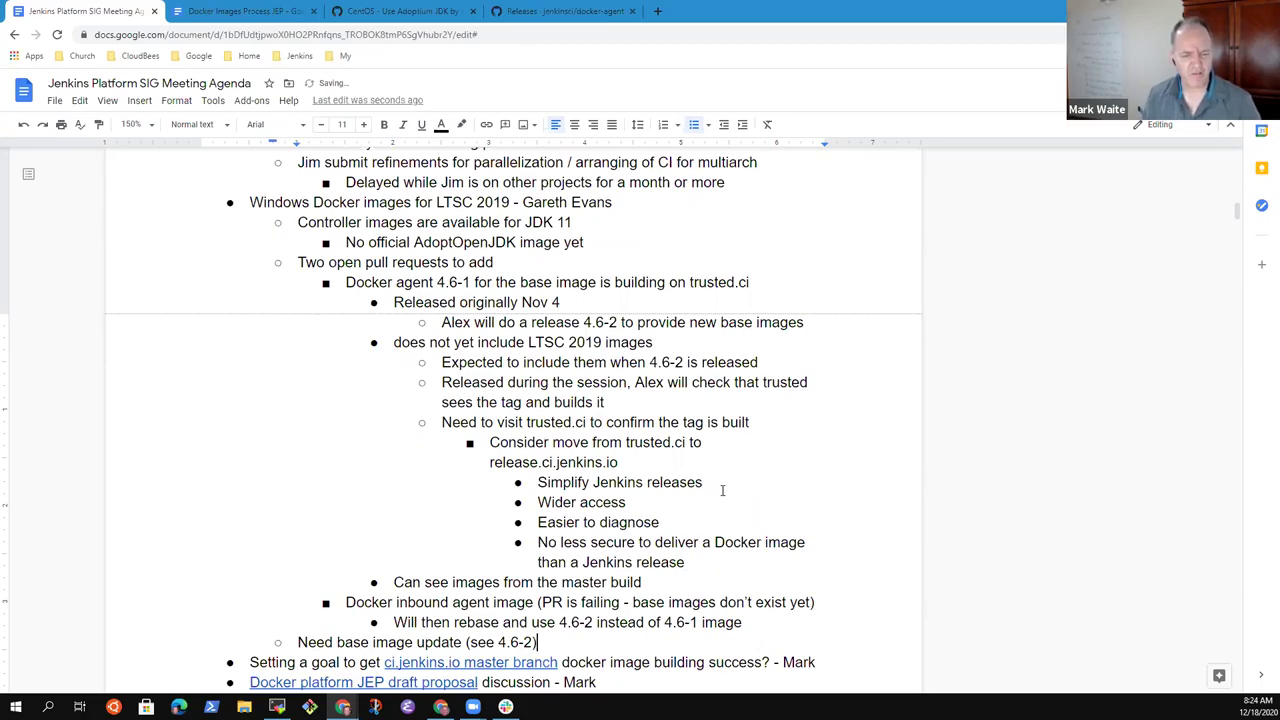
click(363, 202)
key(Home)
key(shift+End)
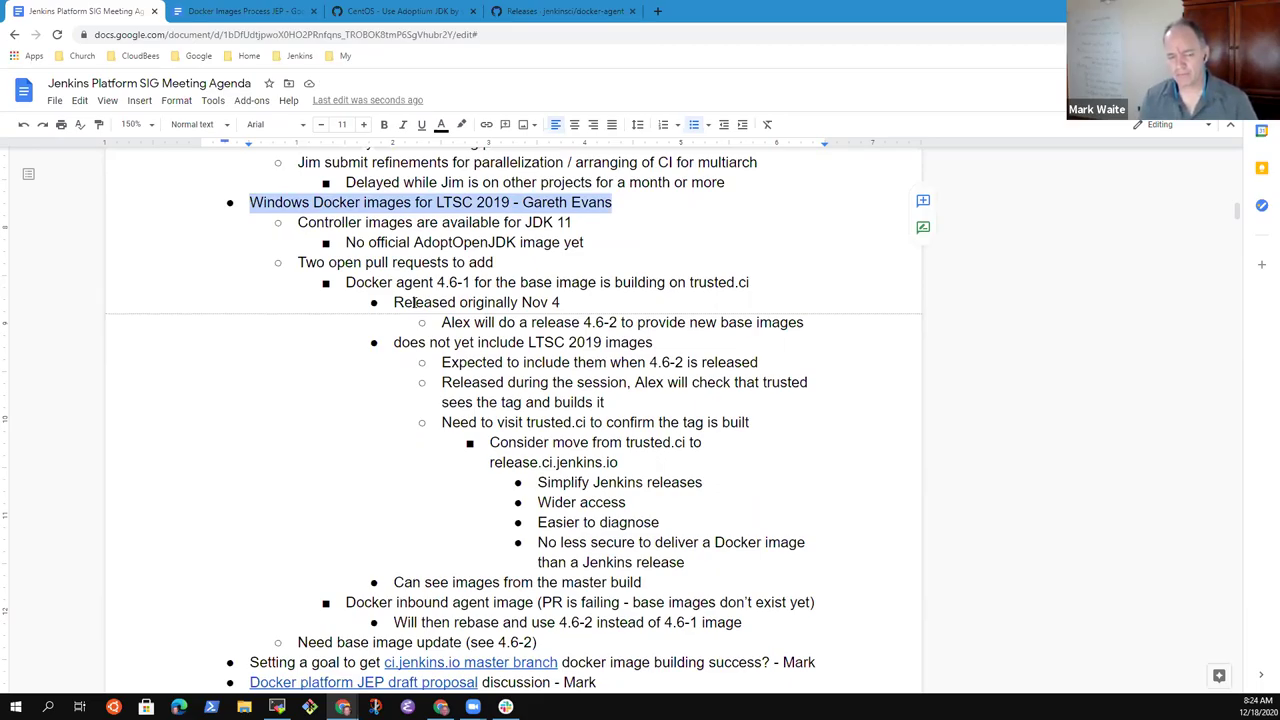
key(Down)
key(Down)
key(Down)
key(Down)
key(Down)
key(Down)
key(Down)
key(Down)
key(Down)
key(Down)
key(Down)
key(Down)
key(Down)
key(Down)
key(Down)
key(Down)
key(Down)
key(Down)
key(Down)
key(Down)
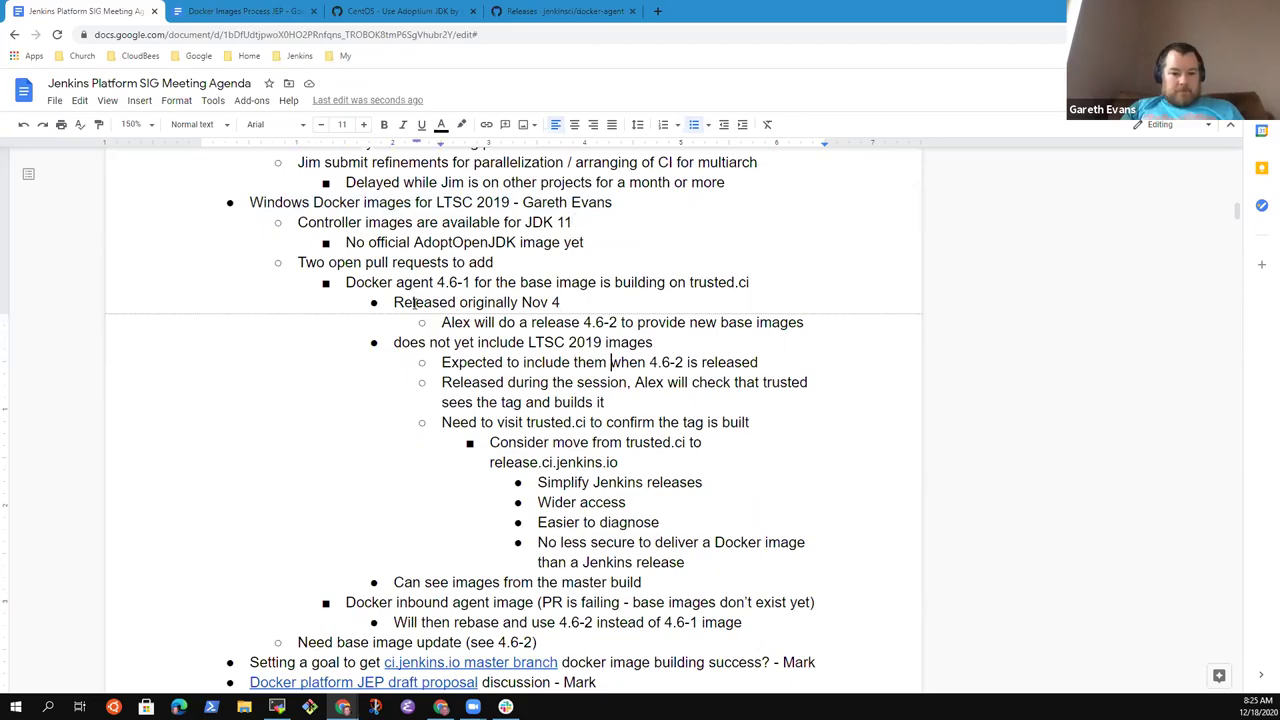
- Under 'Setting a goal', add sub-bullets on disabling the experimental publish stage and using pull requests
key(Home)
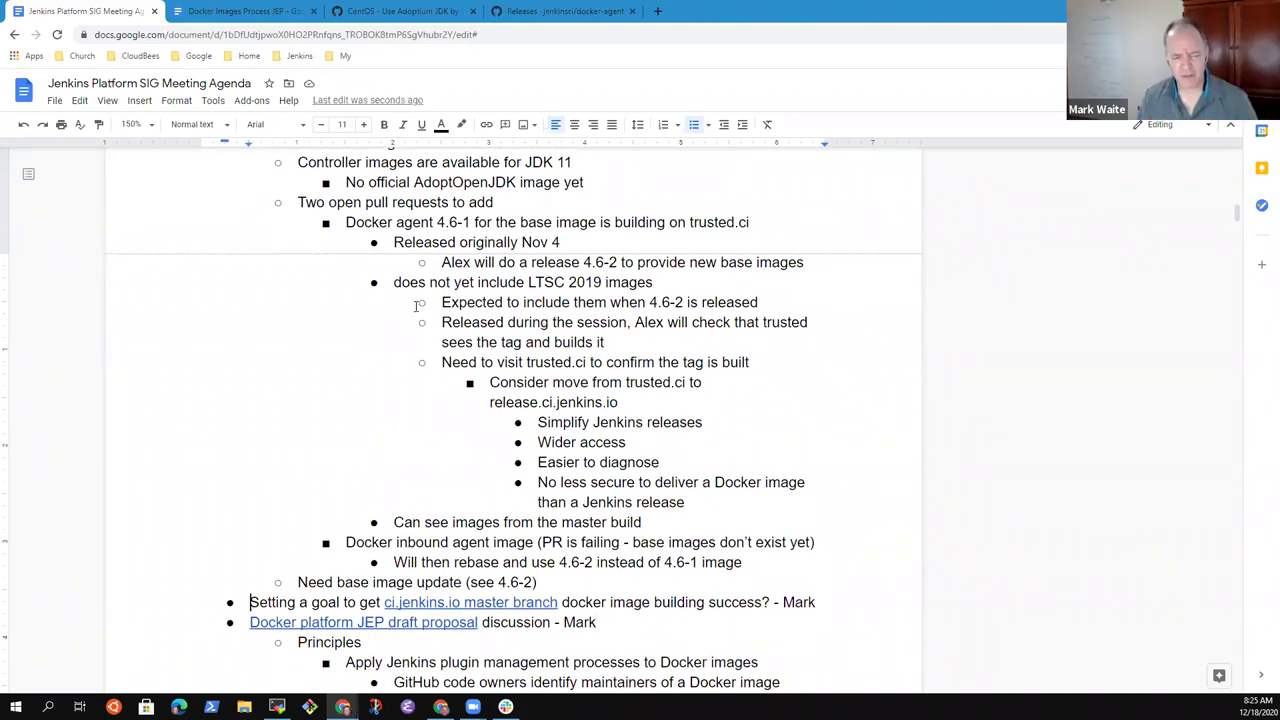
key(shift+End)
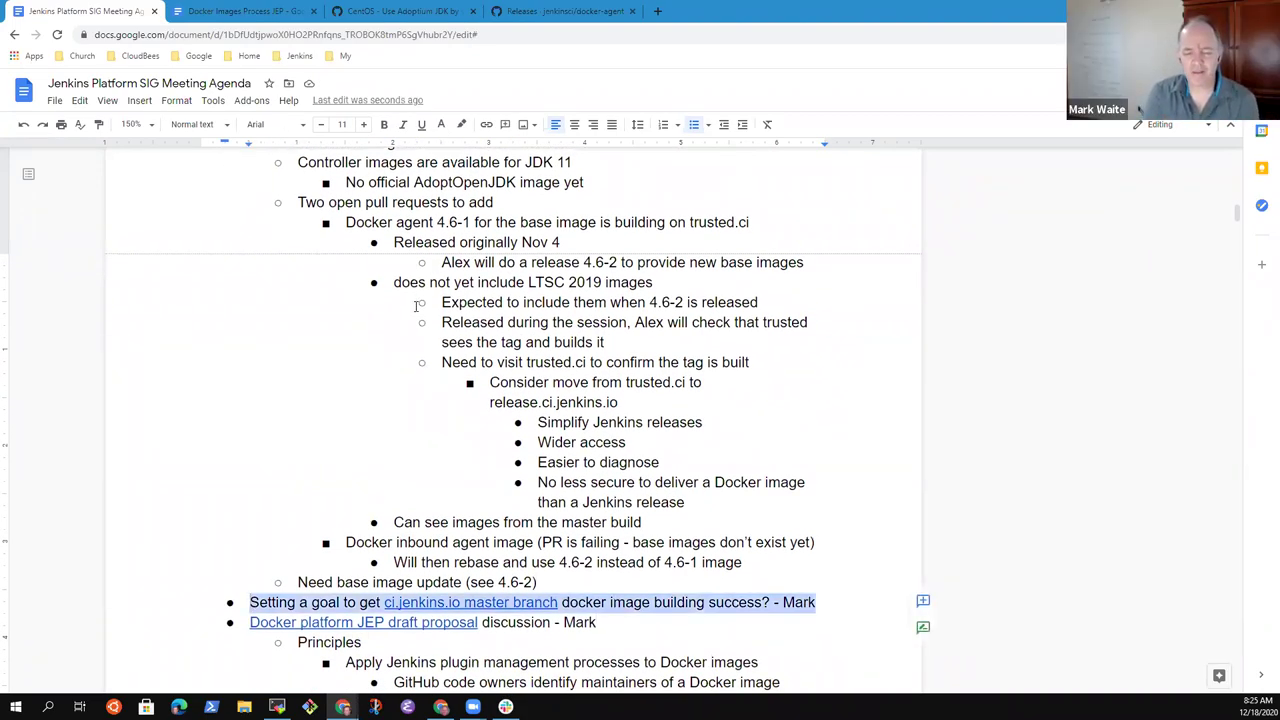
key(End)
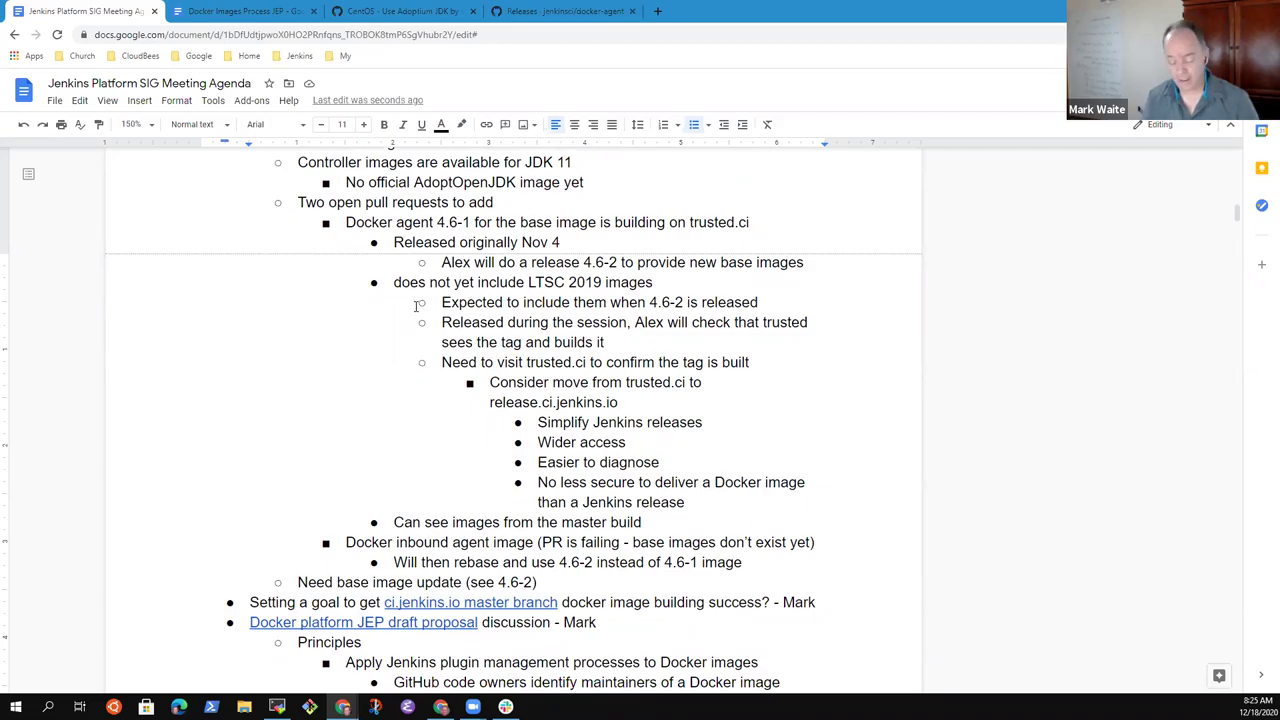
key(Return)
key(Tab)
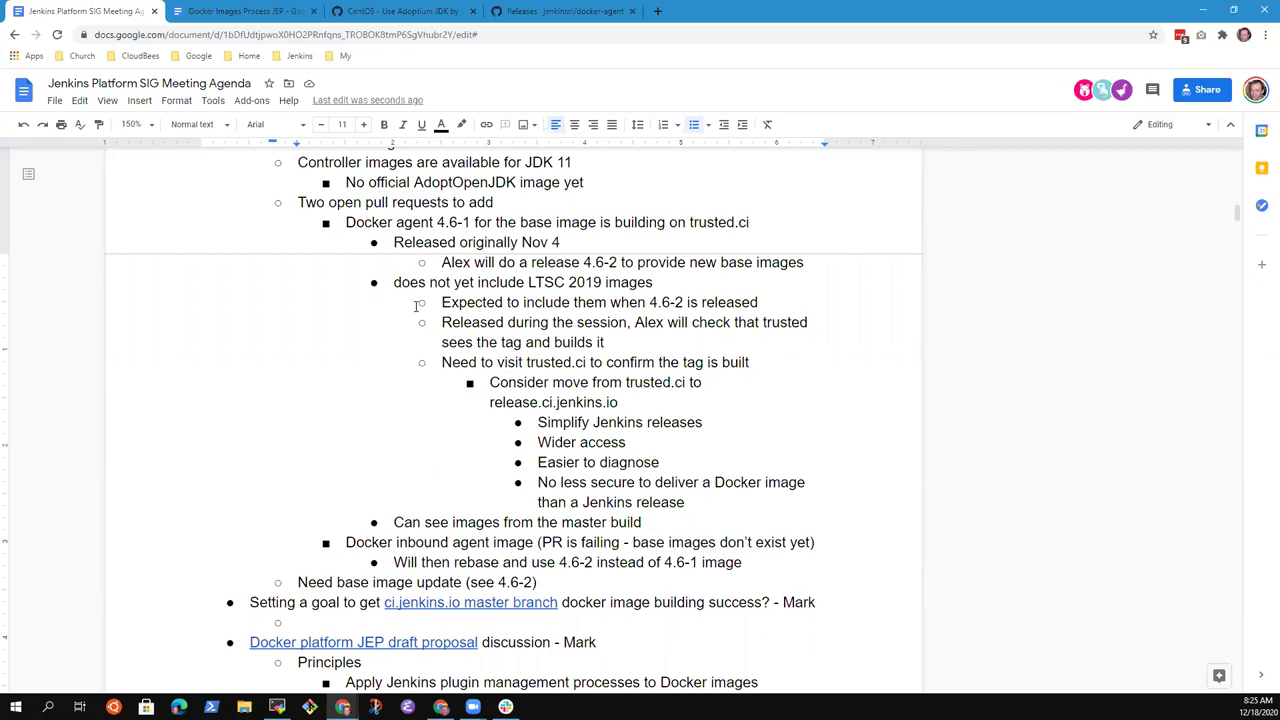
text(Can disable to)
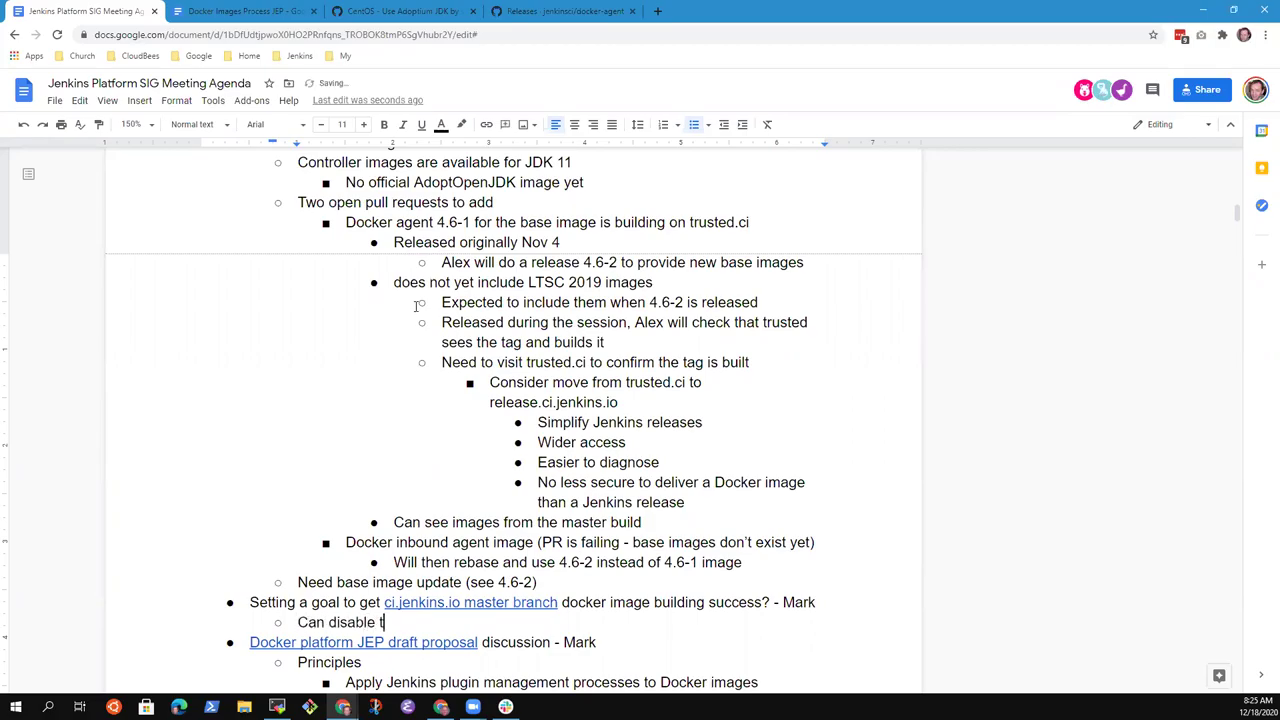
key(BackSpace)
key(BackSpace)
text(the expei)
text(imental )
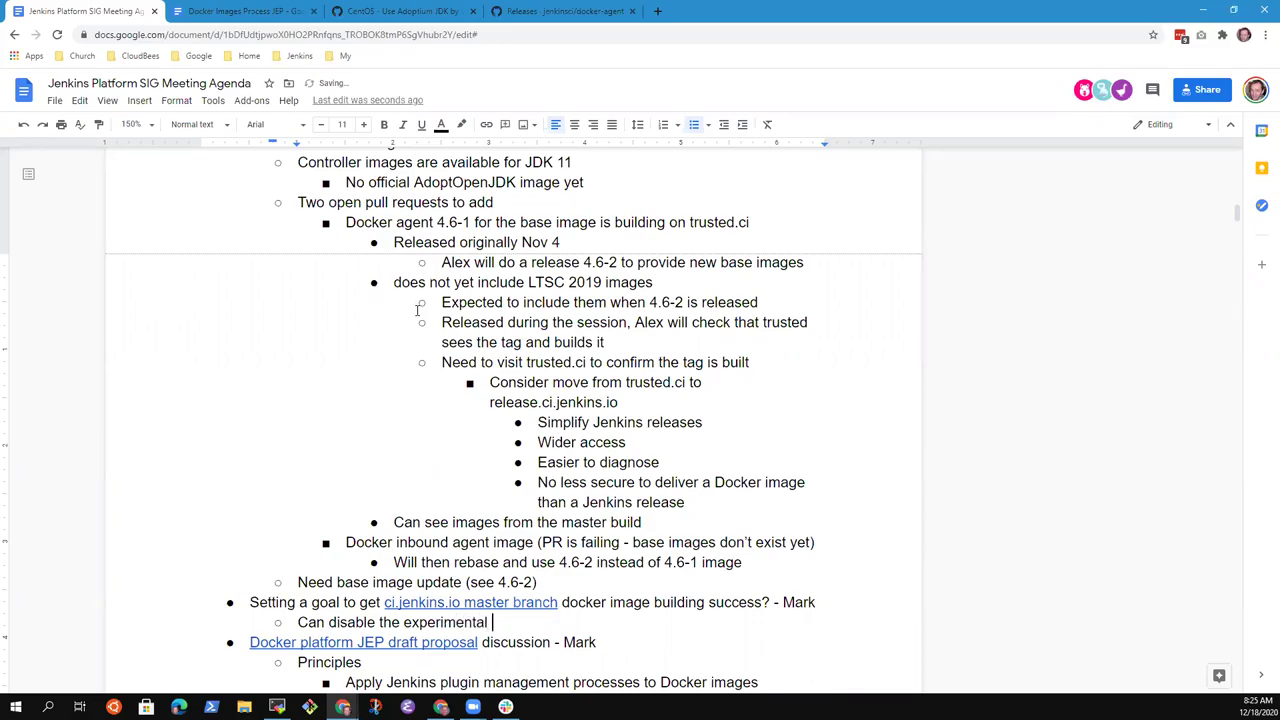
text(publish )
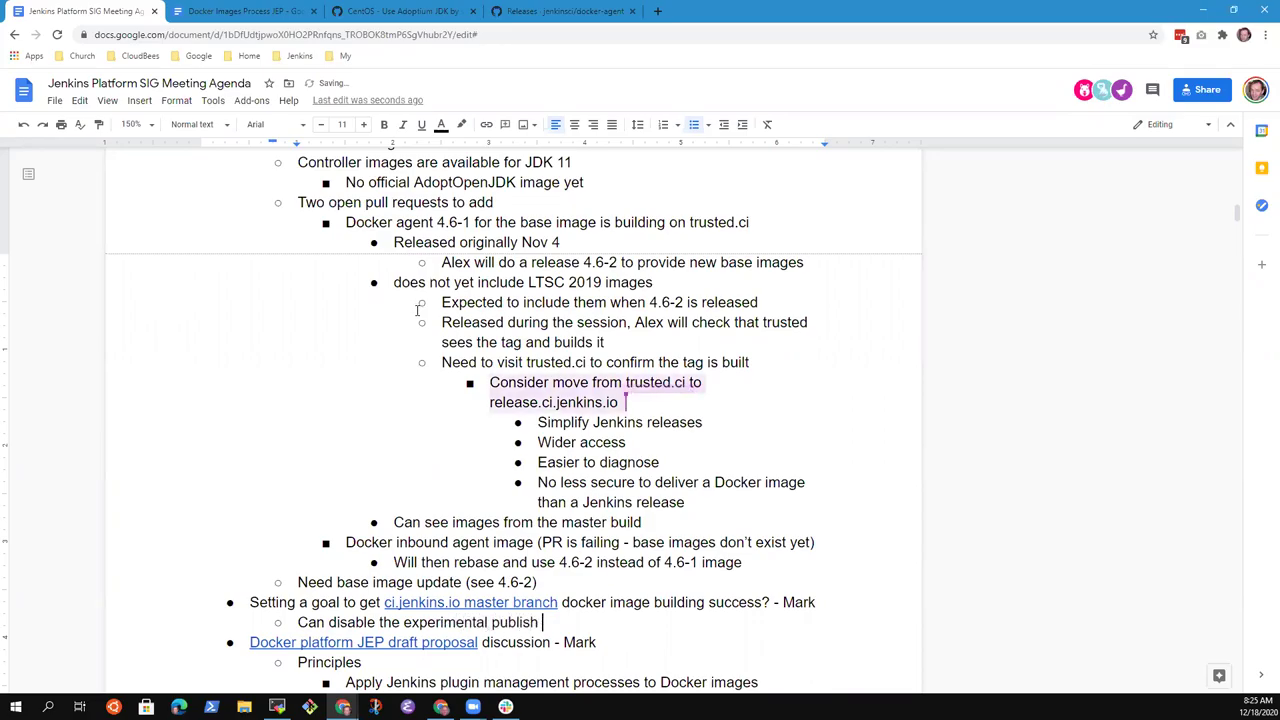
text(stage to remove that failure)
key(Return)
text(Can then use pull requests to )
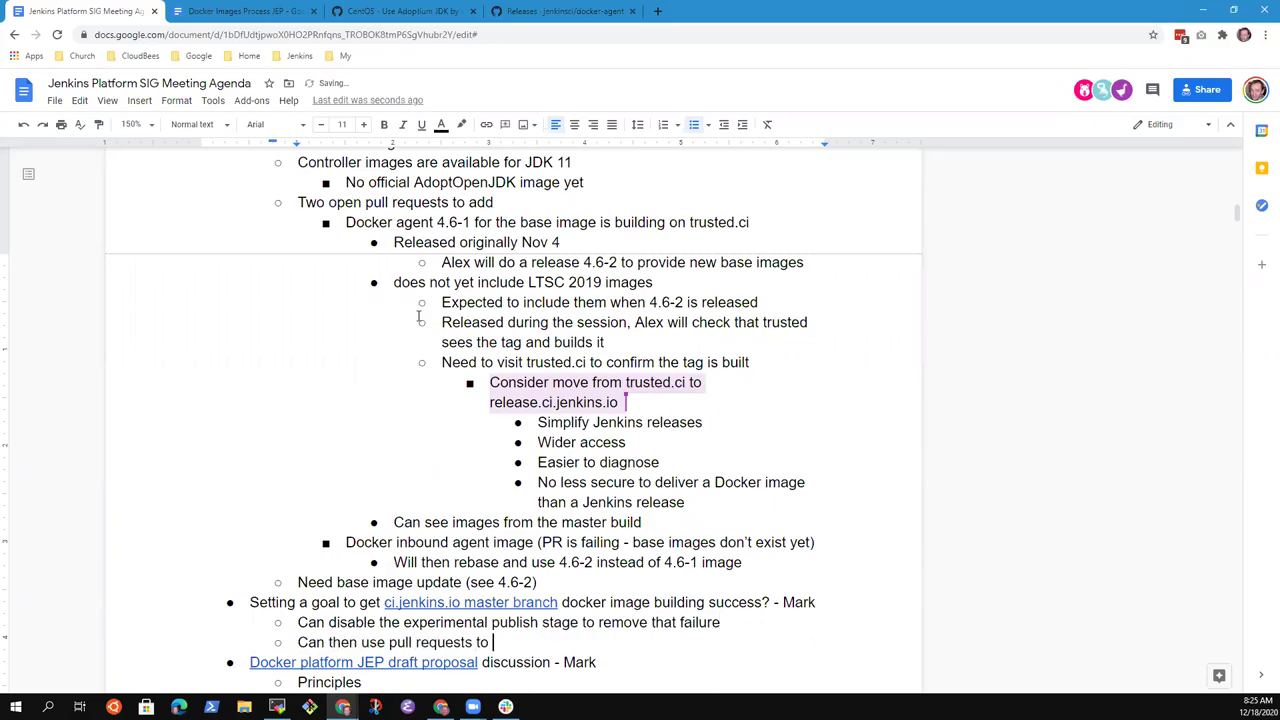
text(allow us to further)
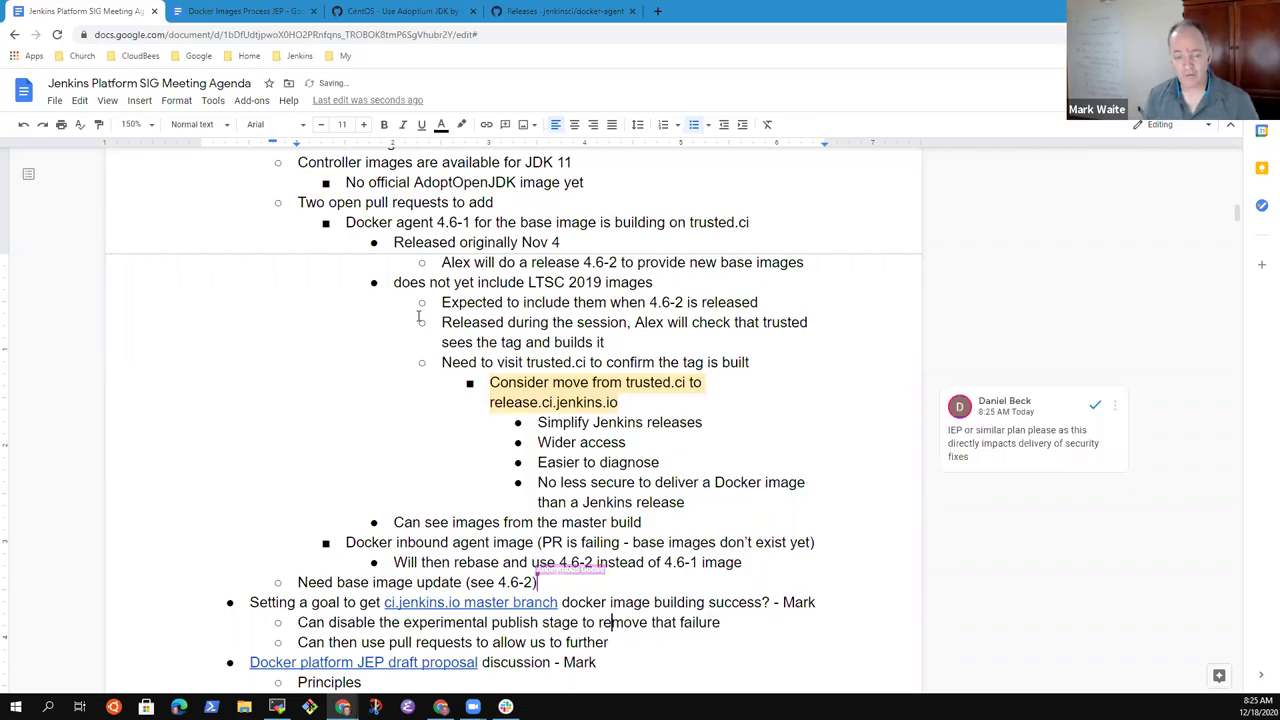
- End the pull-requests sub-bullet with 'adapt the image build process'
key(Up)
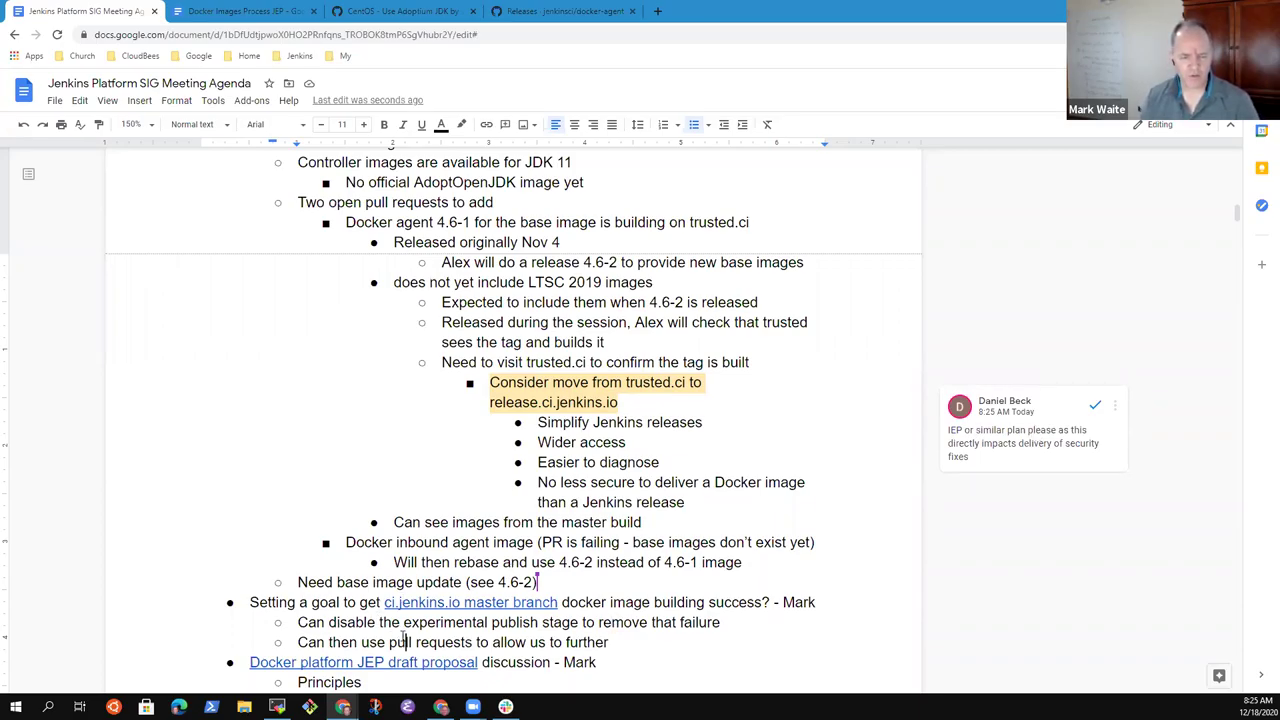
key(Home)
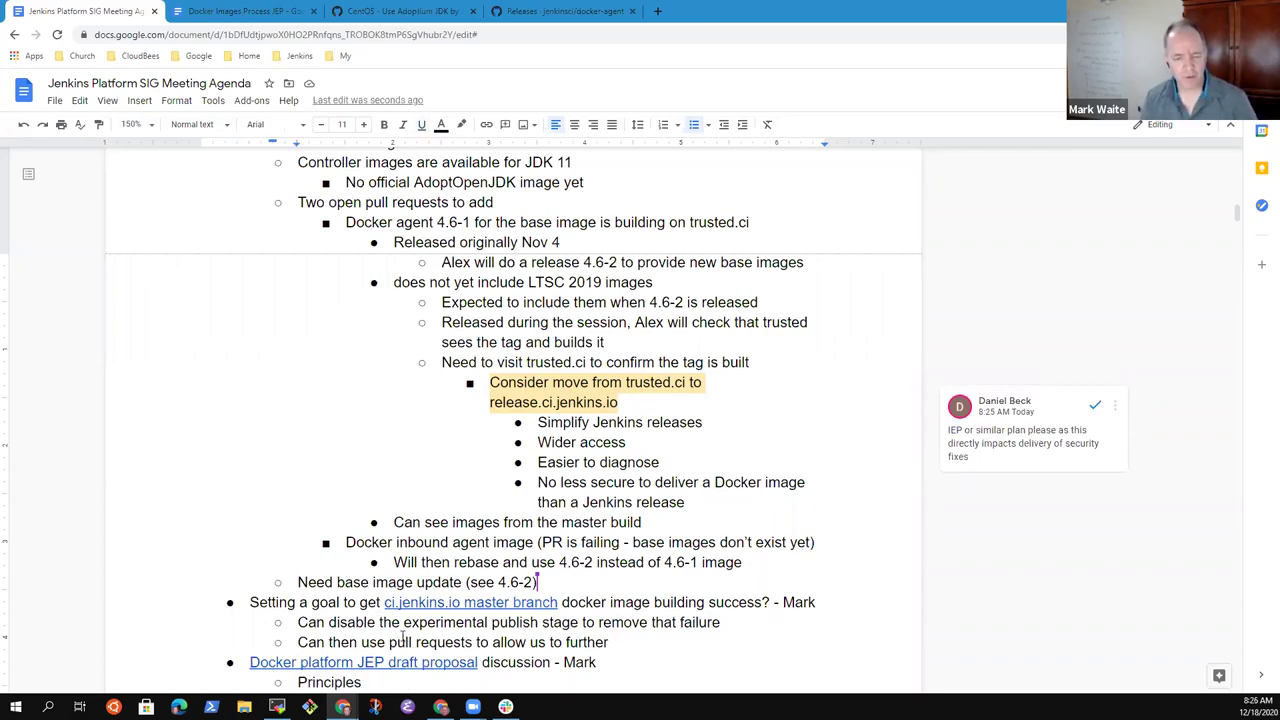
text(adapt the)
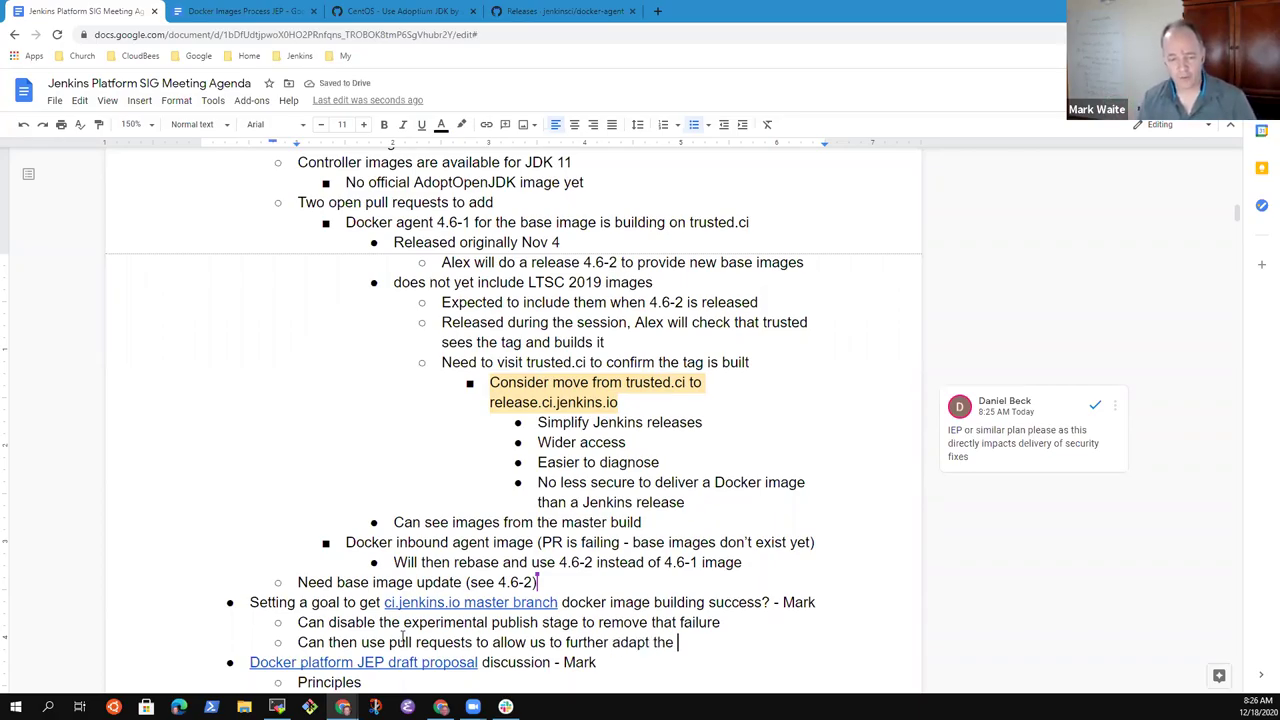
text(build process)
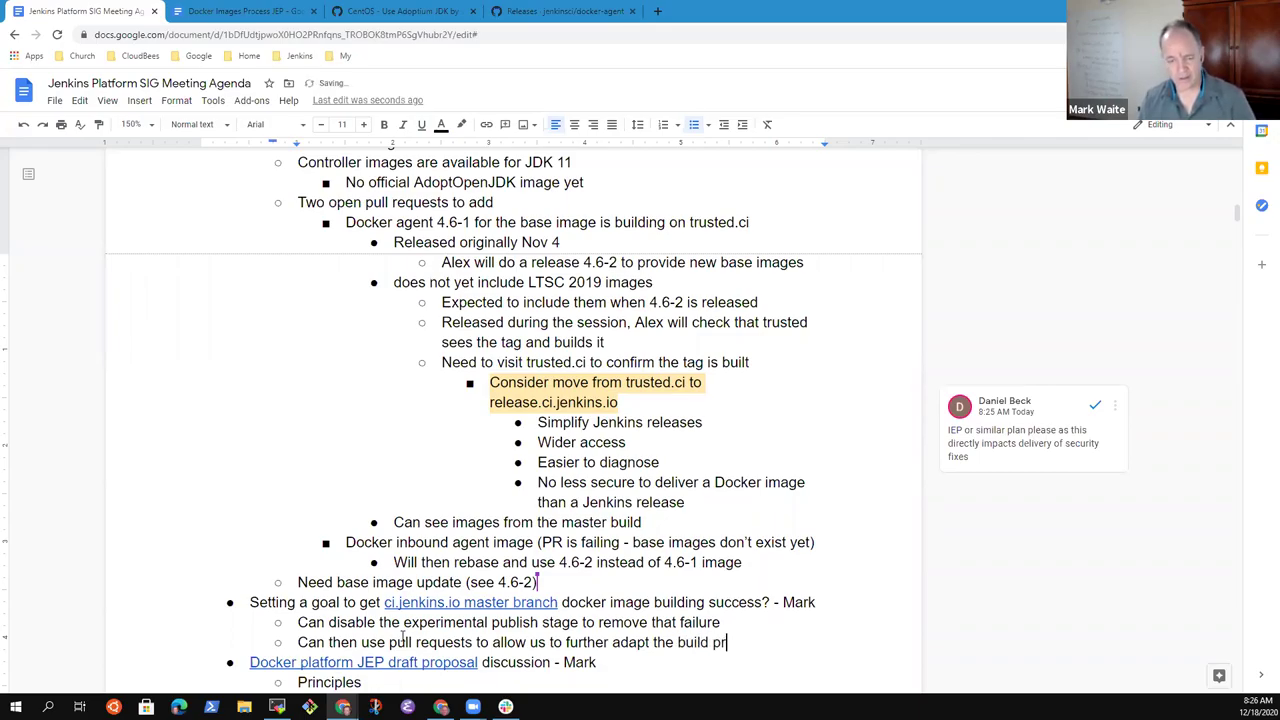
key(ctrl+Left)
key(ctrl+Left)
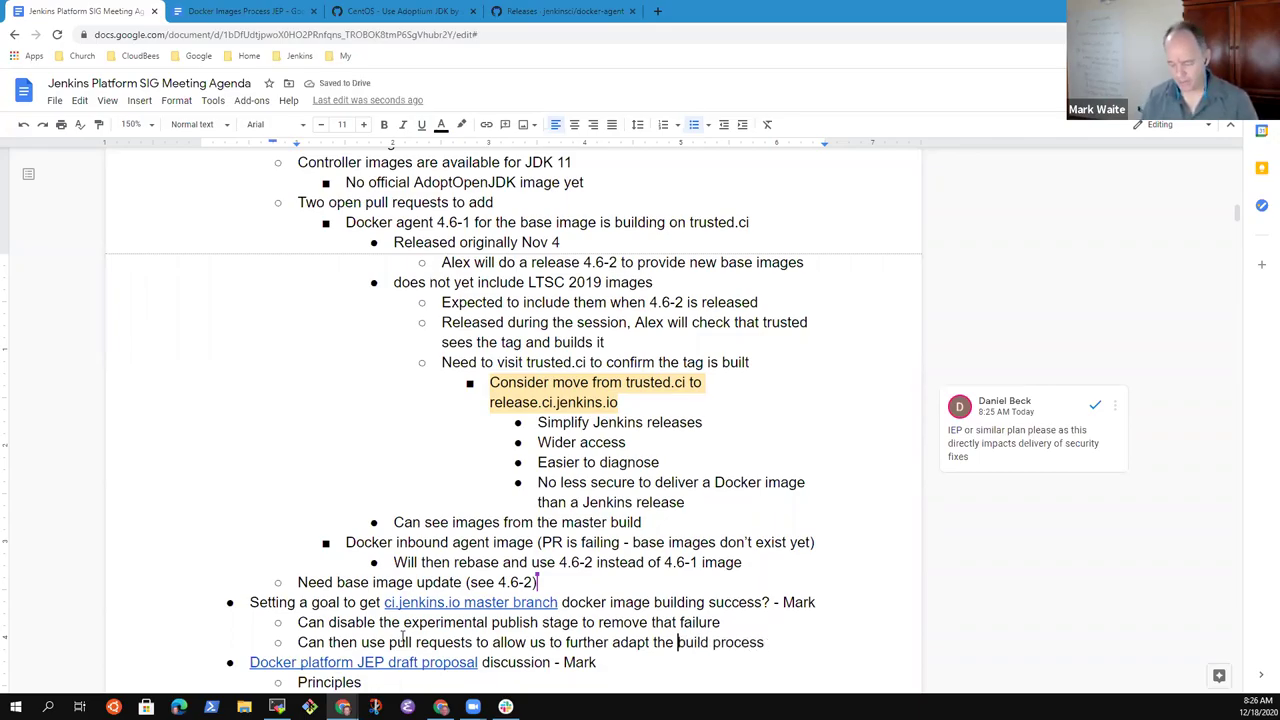
text(image)
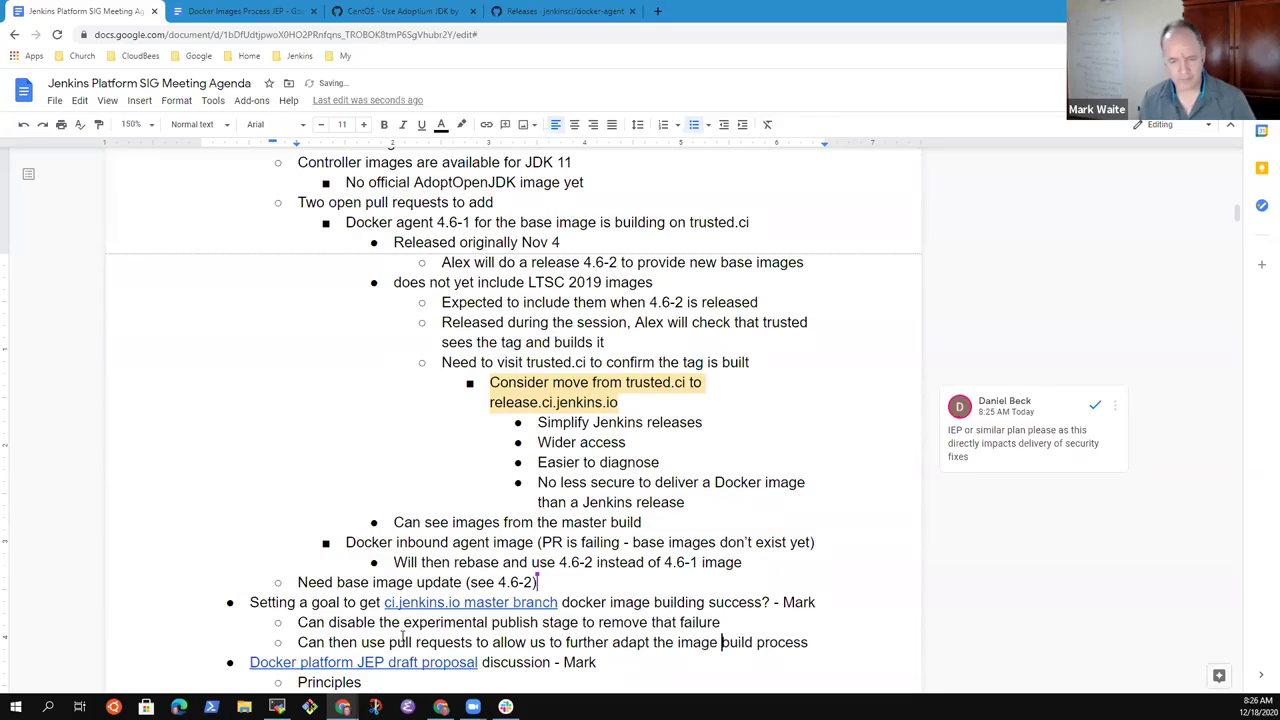
scroll(402, 636, down, 6)
scroll(467, 487, up, 6)
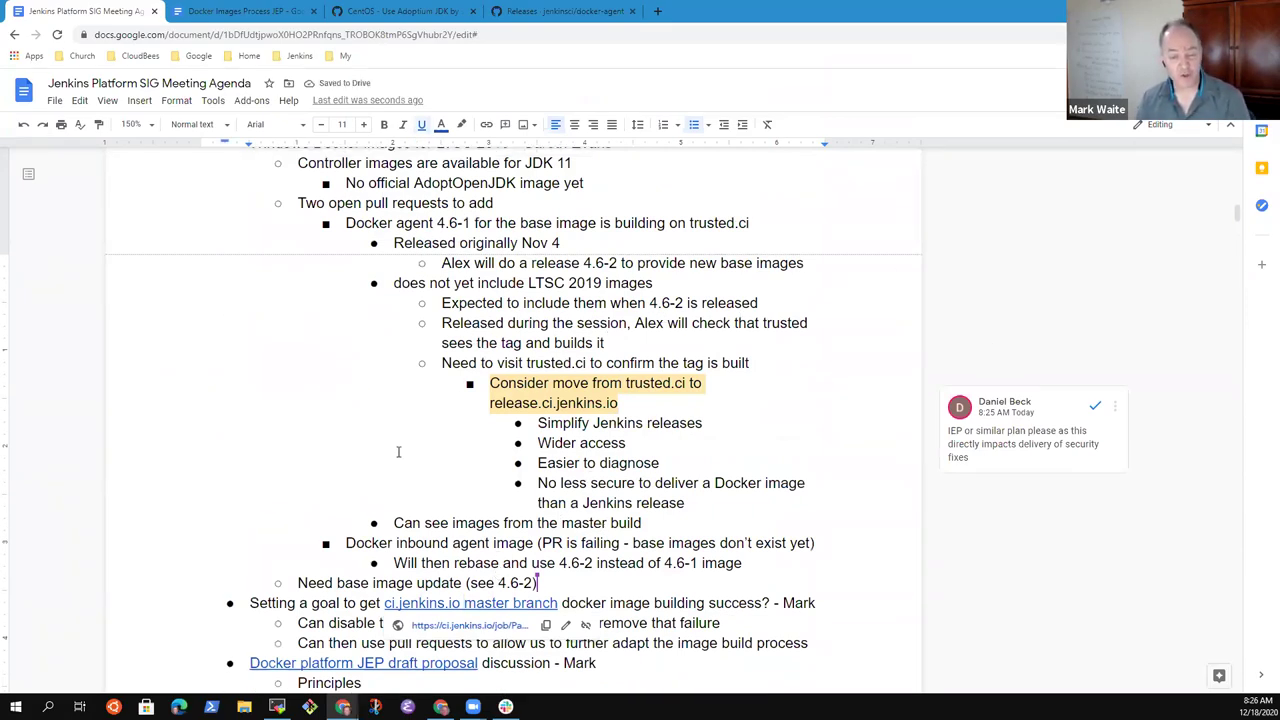
click(569, 391)
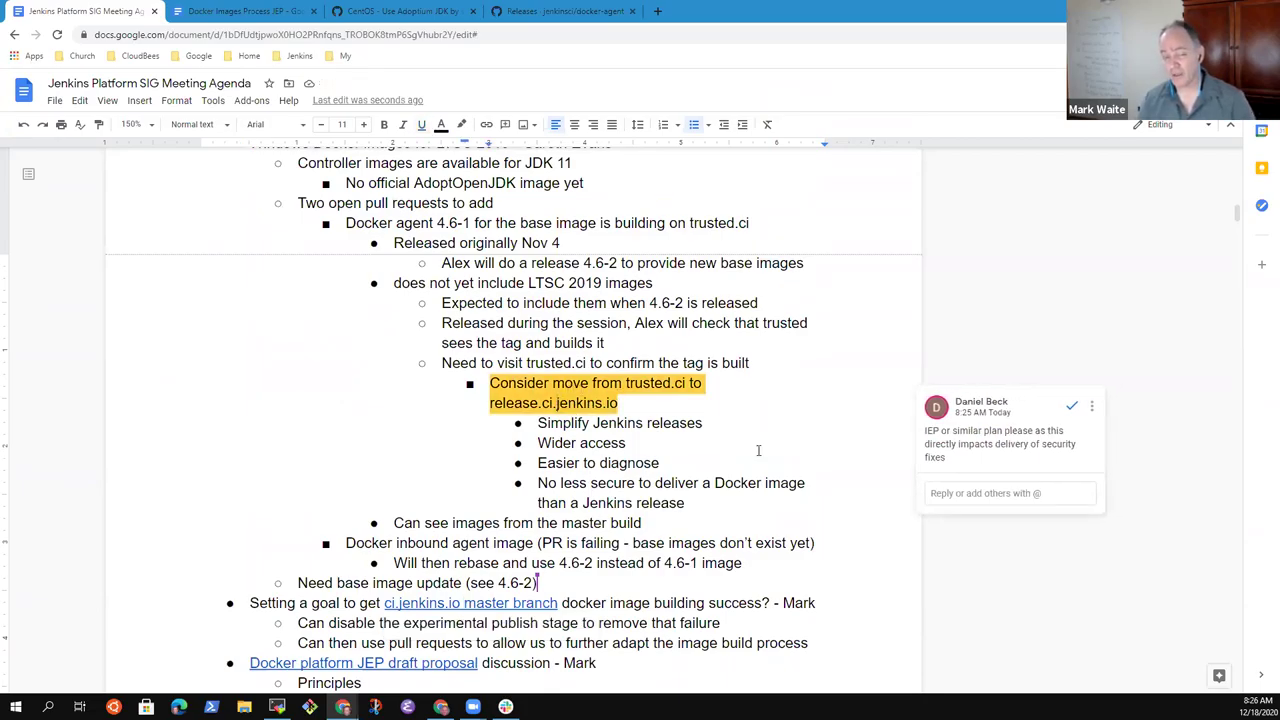
click(509, 363)
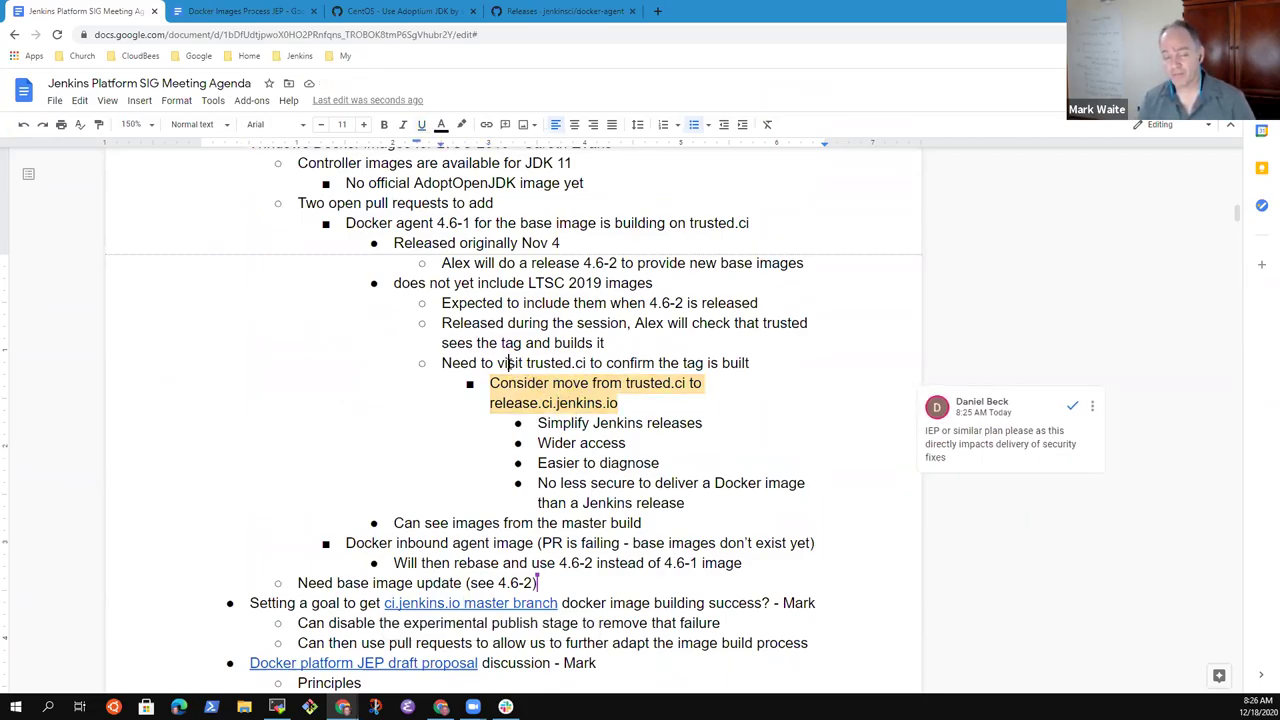
key(Home)
key(shift+End)
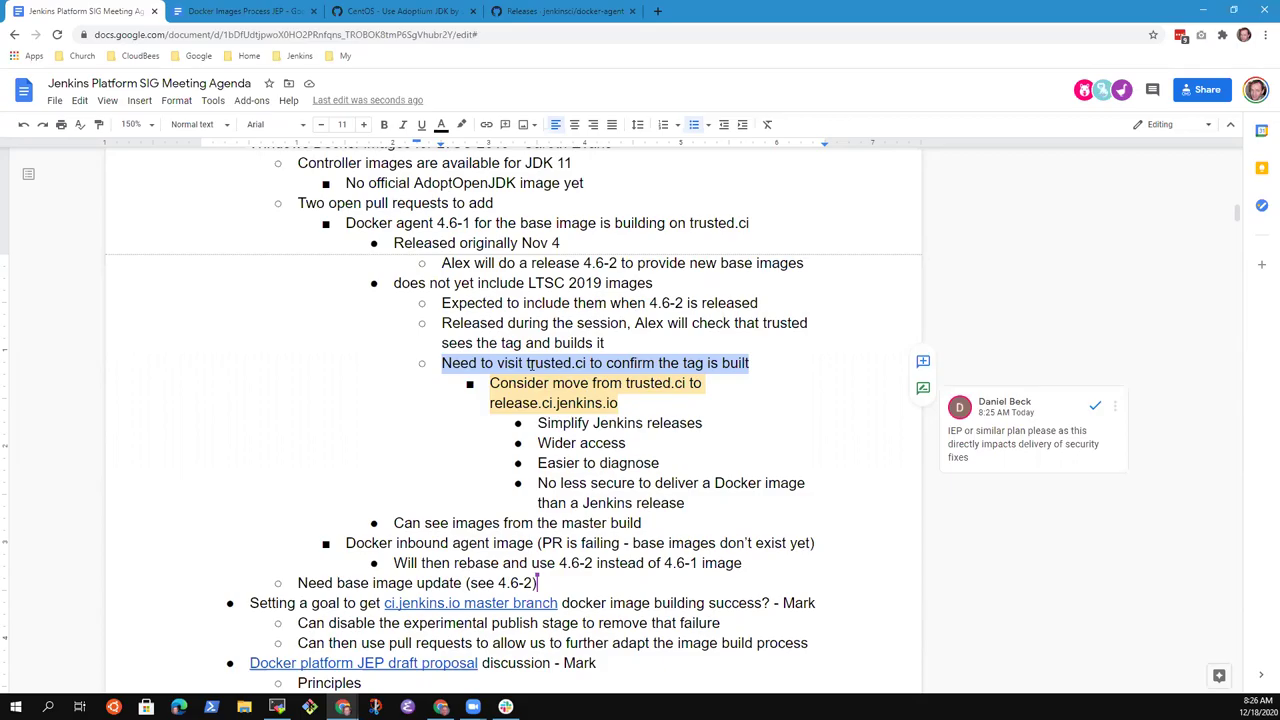
- Add outdented bullets 'Don't deadlock where we can't release' and 'Before a security advisory is published today'
key(Down)
key(Down)
key(Down)
key(Down)
key(Down)
key(Down)
key(Down)
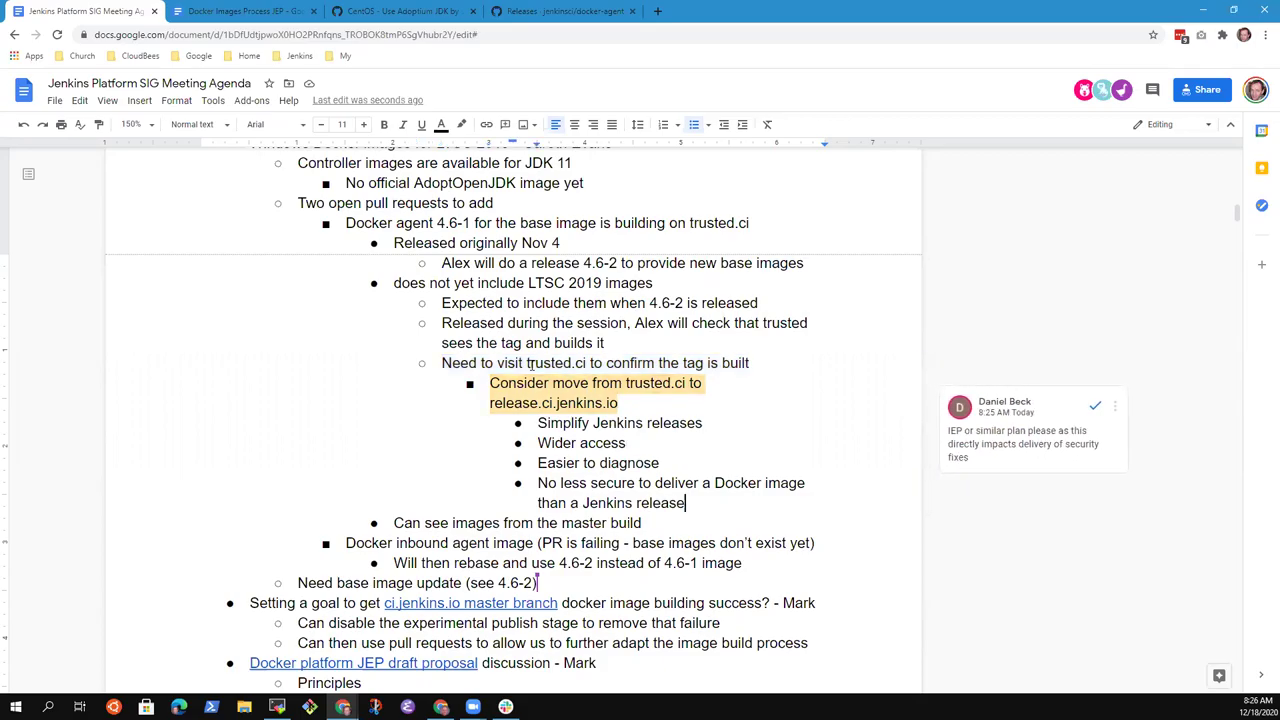
key(Return)
key(shift+Tab)
text(Be minda)
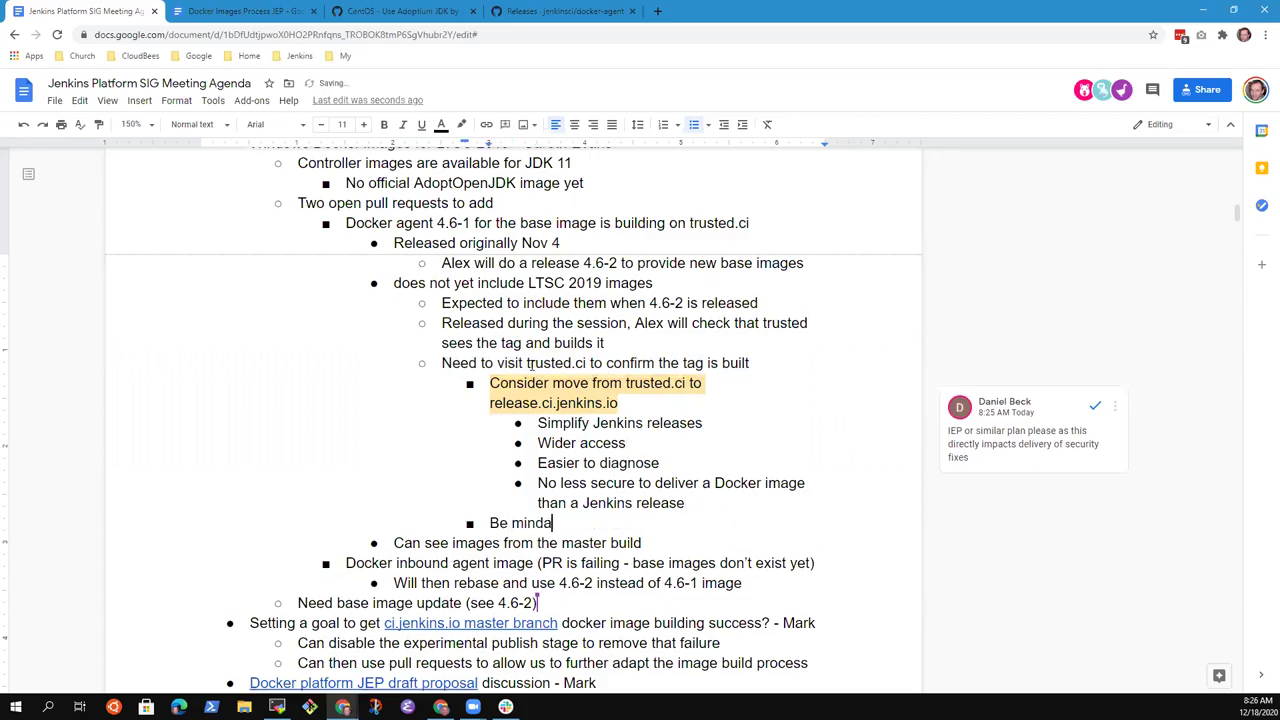
key(BackSpace)
text(ful that)
key(BackSpace)
key(BackSpace)
key(BackSpace)
key(BackSpace)
key(ctrl+BackSpace)
key(ctrl+BackSpace)
text(Don't allow release.)
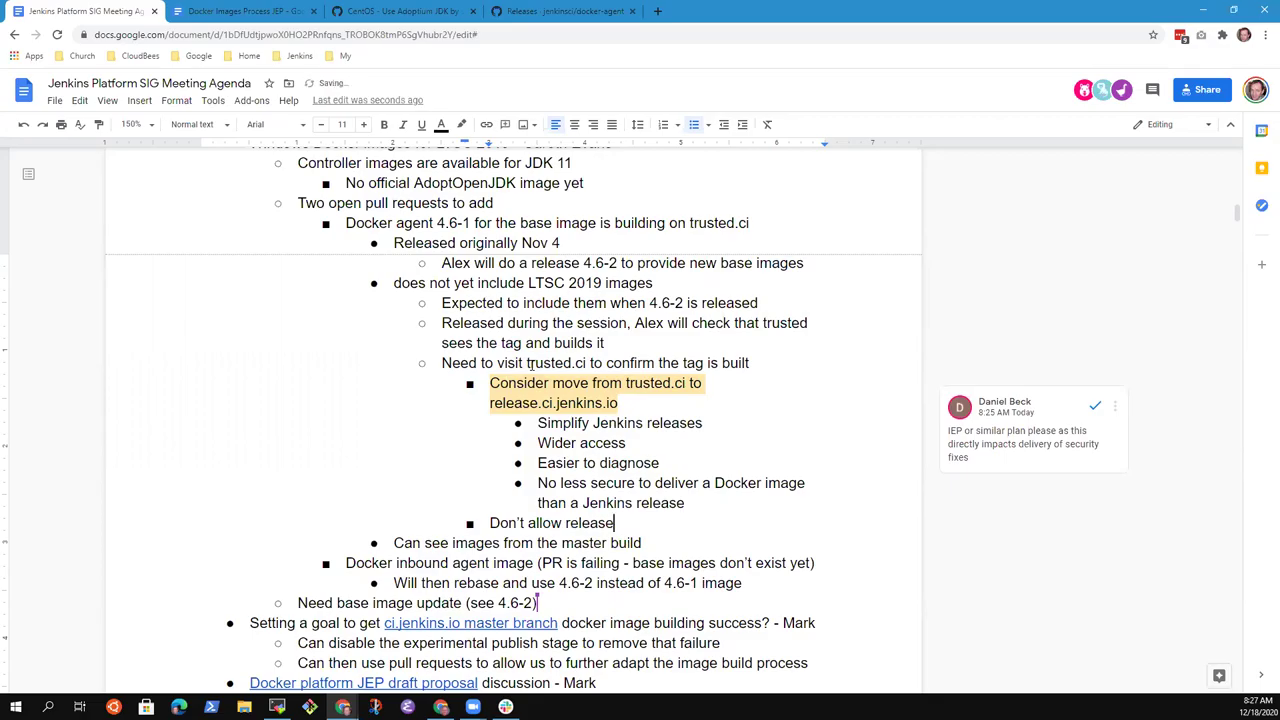
key(ctrl+BackSpace)
key(ctrl+BackSpace)
key(ctrl+BackSpace)
text(Don't)
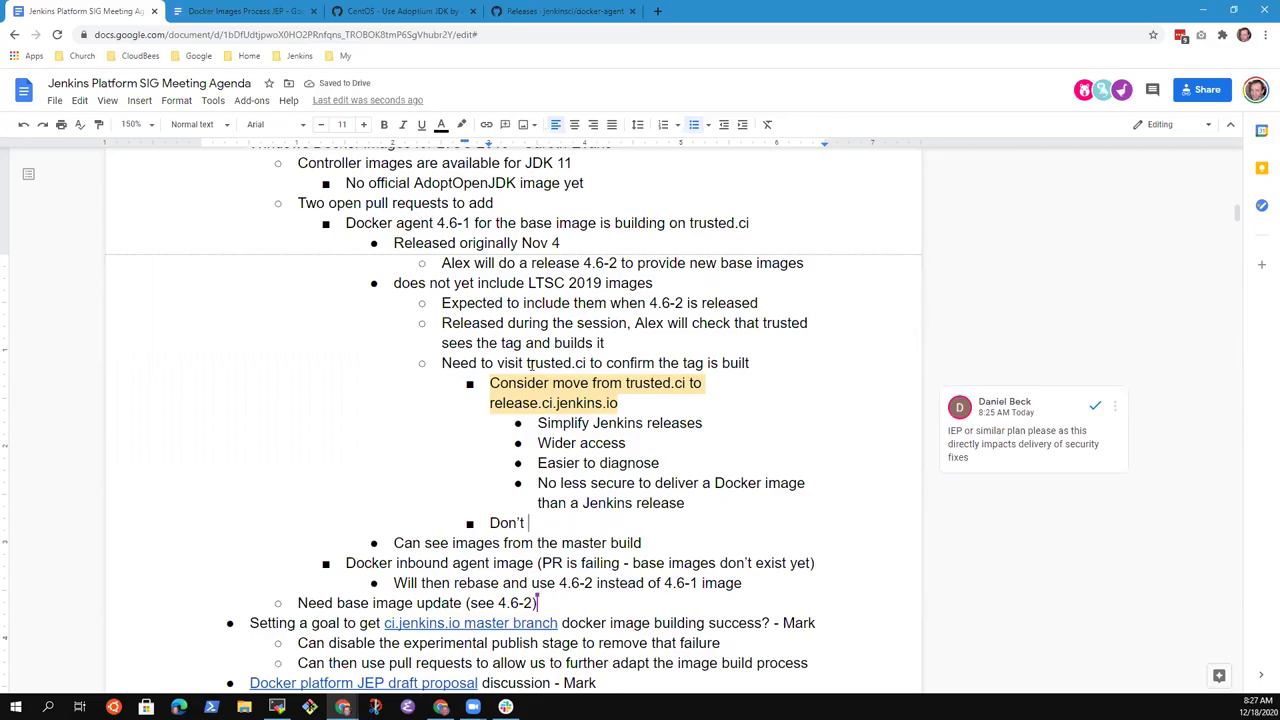
text( deadlock where we can't release because we're broken)
key(BackSpace)
key(BackSpace)
key(BackSpace)
key(BackSpace)
key(BackSpace)
key(BackSpace)
key(BackSpace)
key(BackSpace)
key(BackSpace)
key(BackSpace)
key(BackSpace)
key(BackSpace)
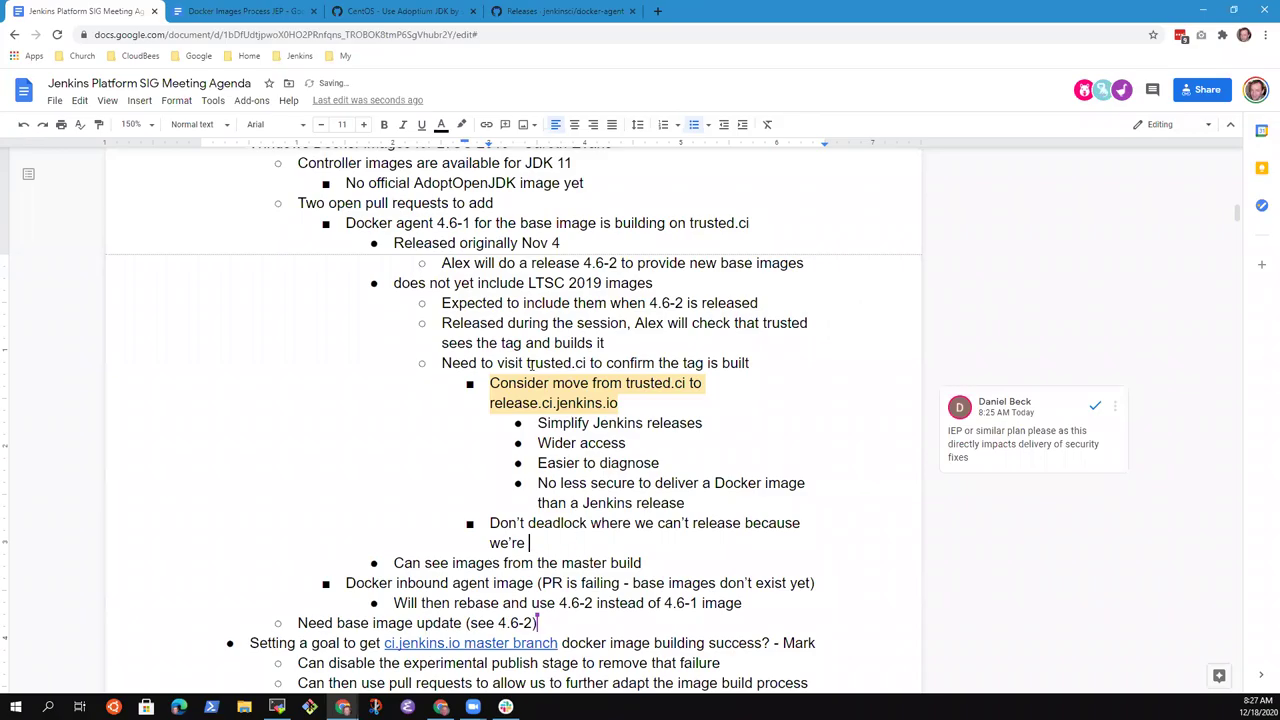
key(BackSpace)
key(BackSpace)
key(BackSpace)
key(BackSpace)
key(BackSpace)
key(BackSpace)
key(BackSpace)
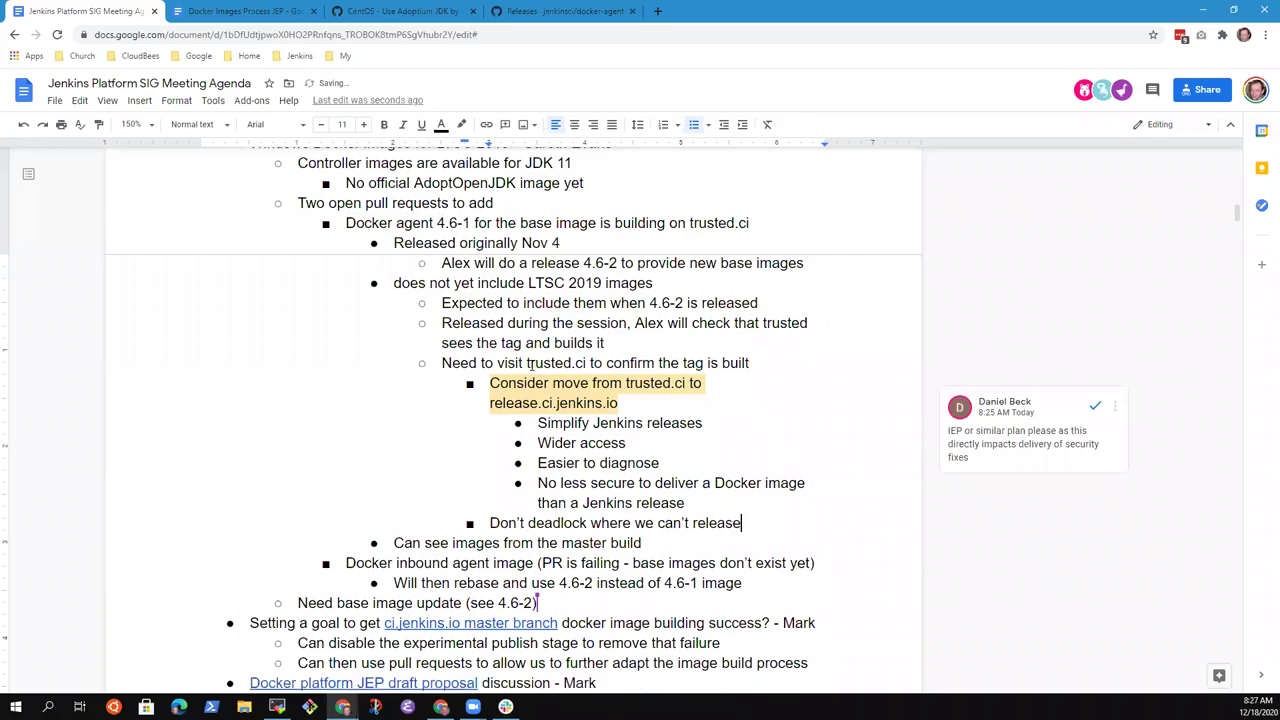
key(Return)
text(Before a se)
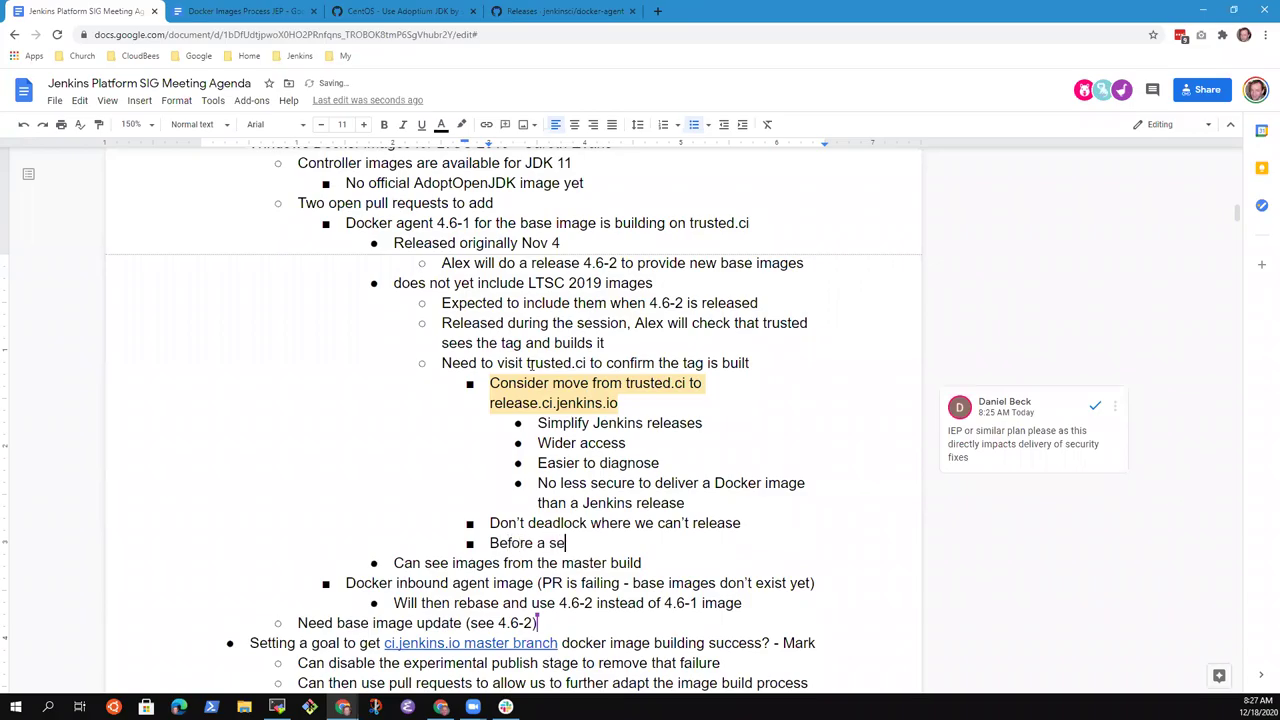
text(curity adviso)
text(ry is )
text(publ)
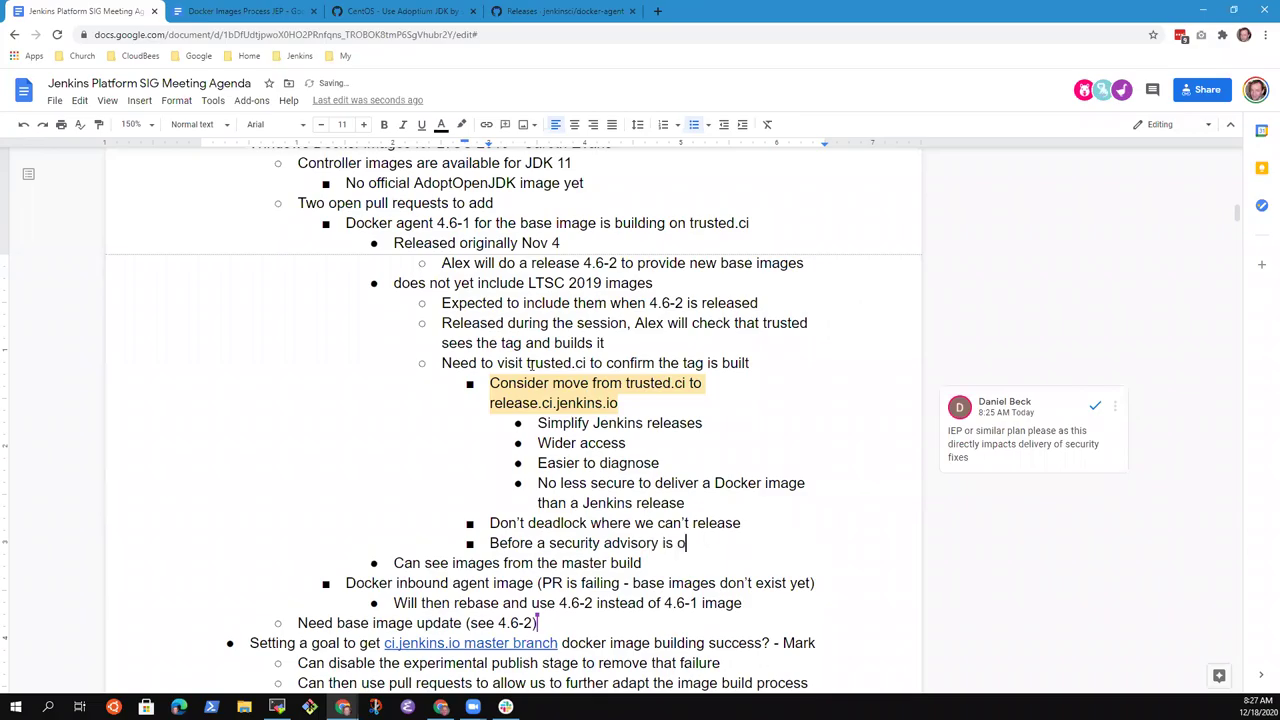
text(ished today)
- Add nested points: updated components packaged, includes Docker image updates, and ci.jenkins.io needing Docker images
key(Return)
key(Tab)
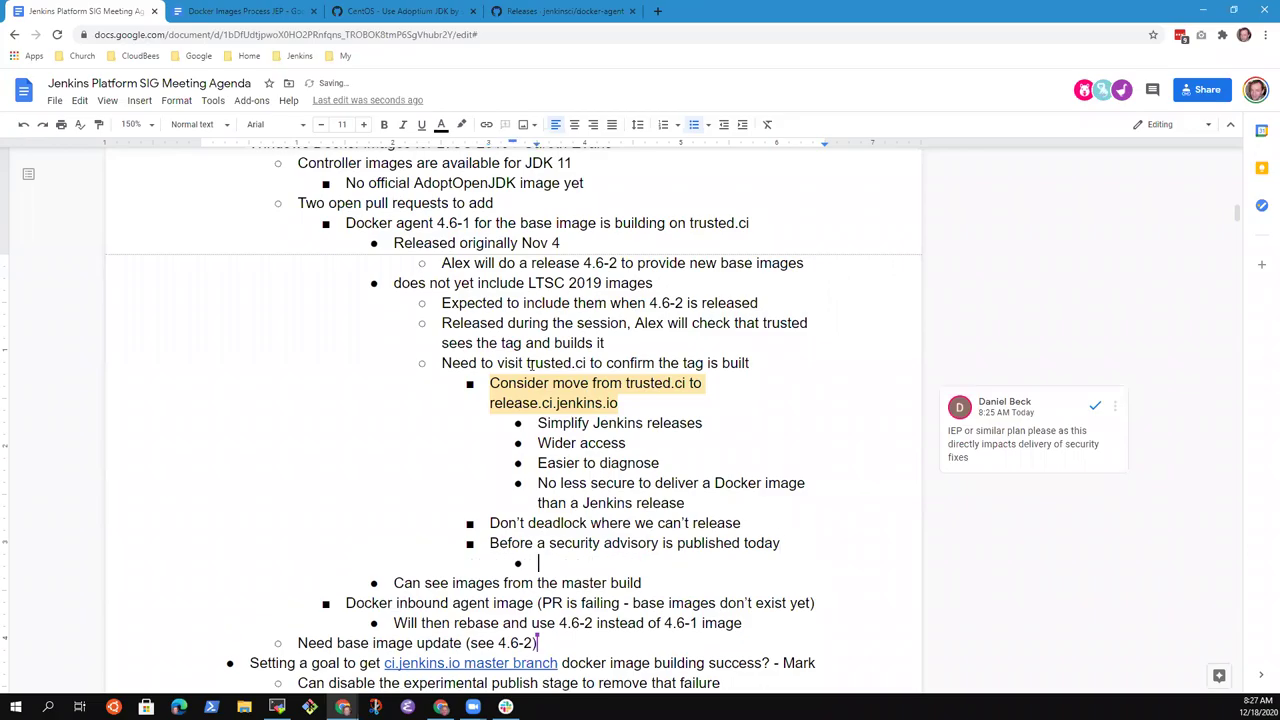
text(Updated component)
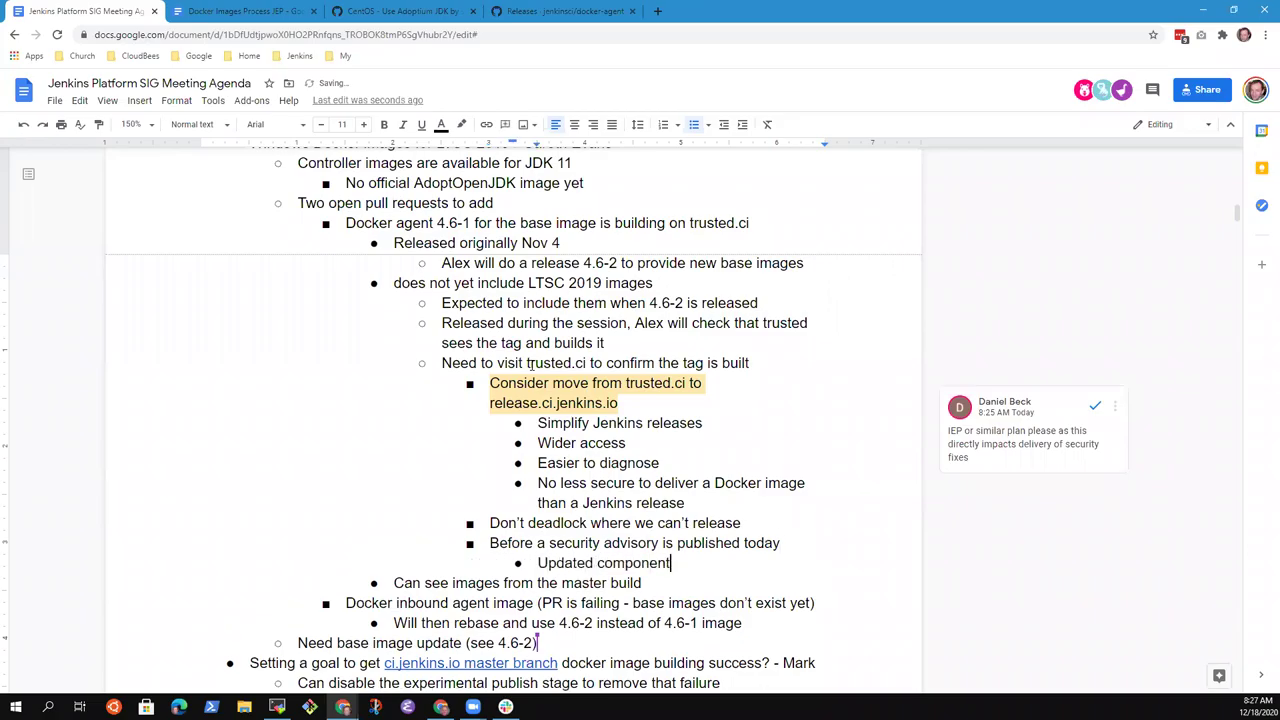
text(s are packaged an)
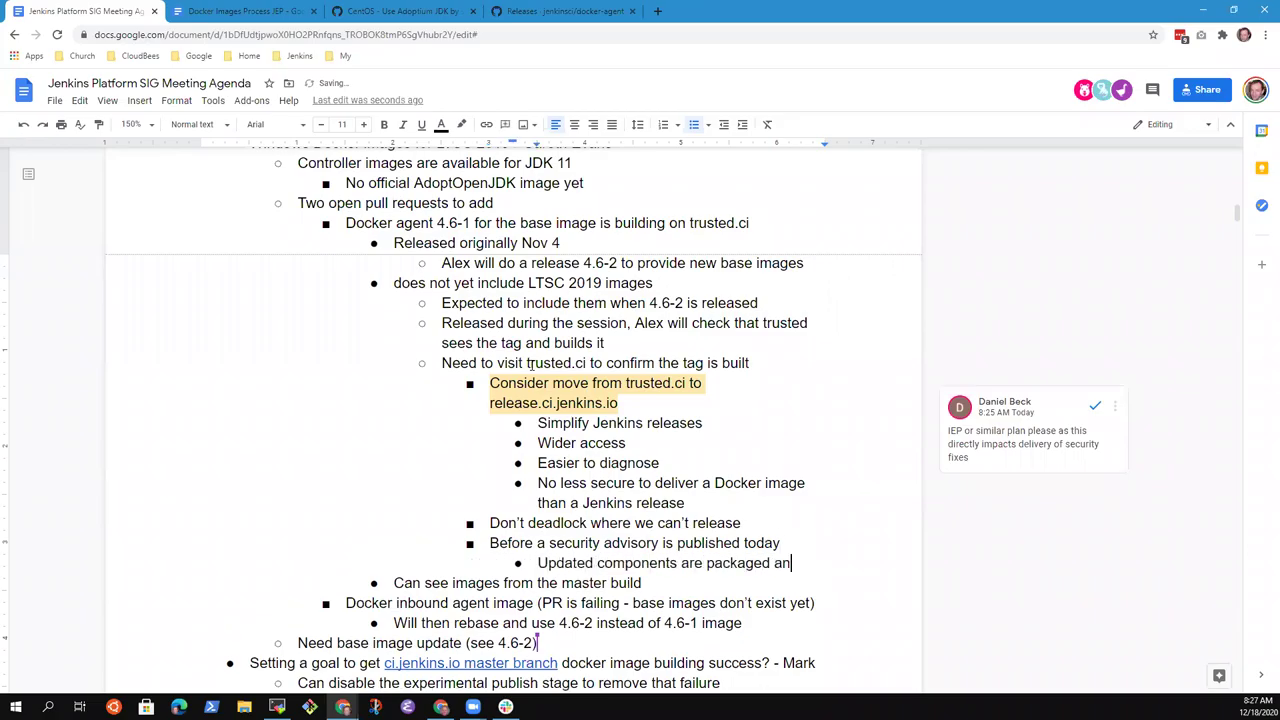
text(d are ava)
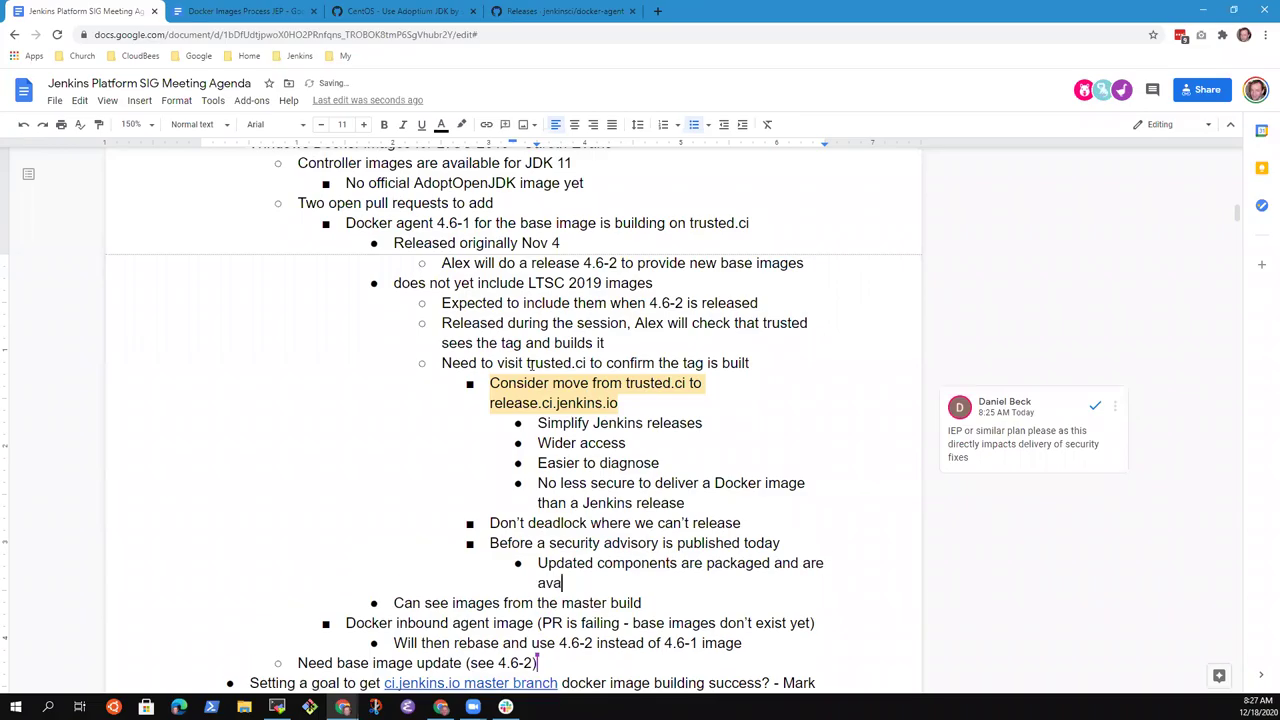
text(ilable)
key(Return)
key(Tab)
text(Includes Docker images)
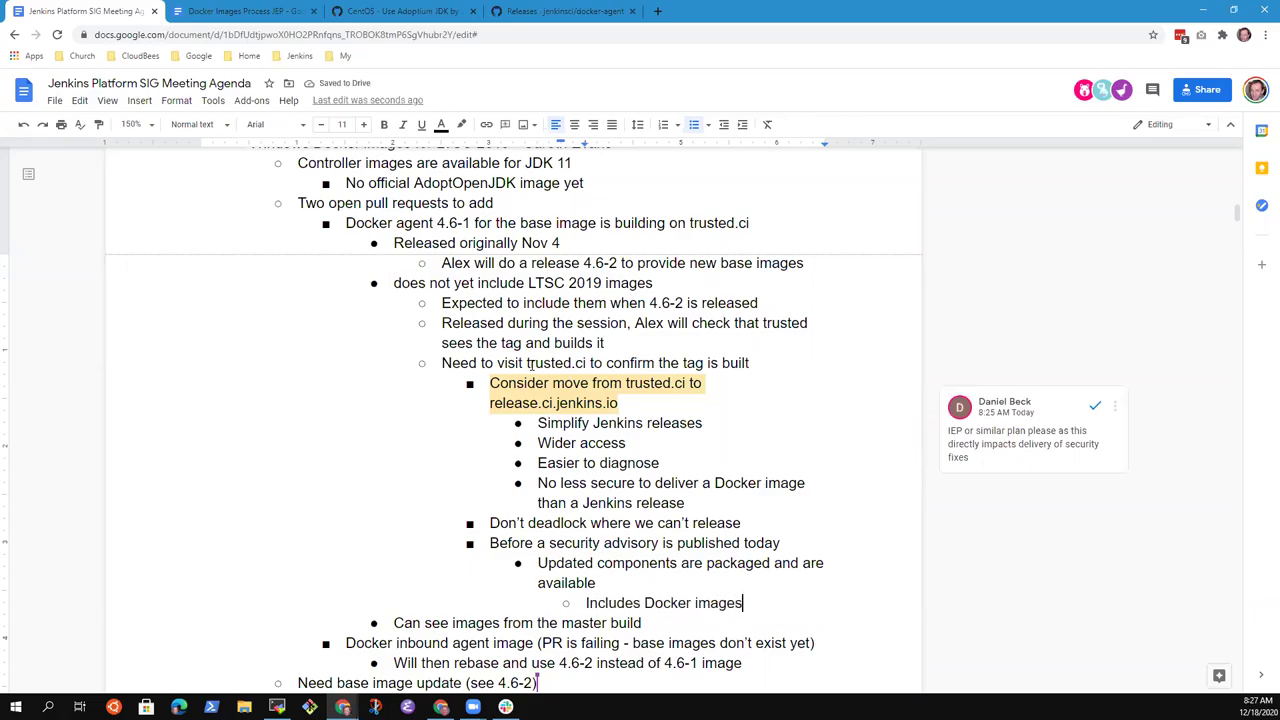
key(BackSpace)
text(updates)
key(Return)
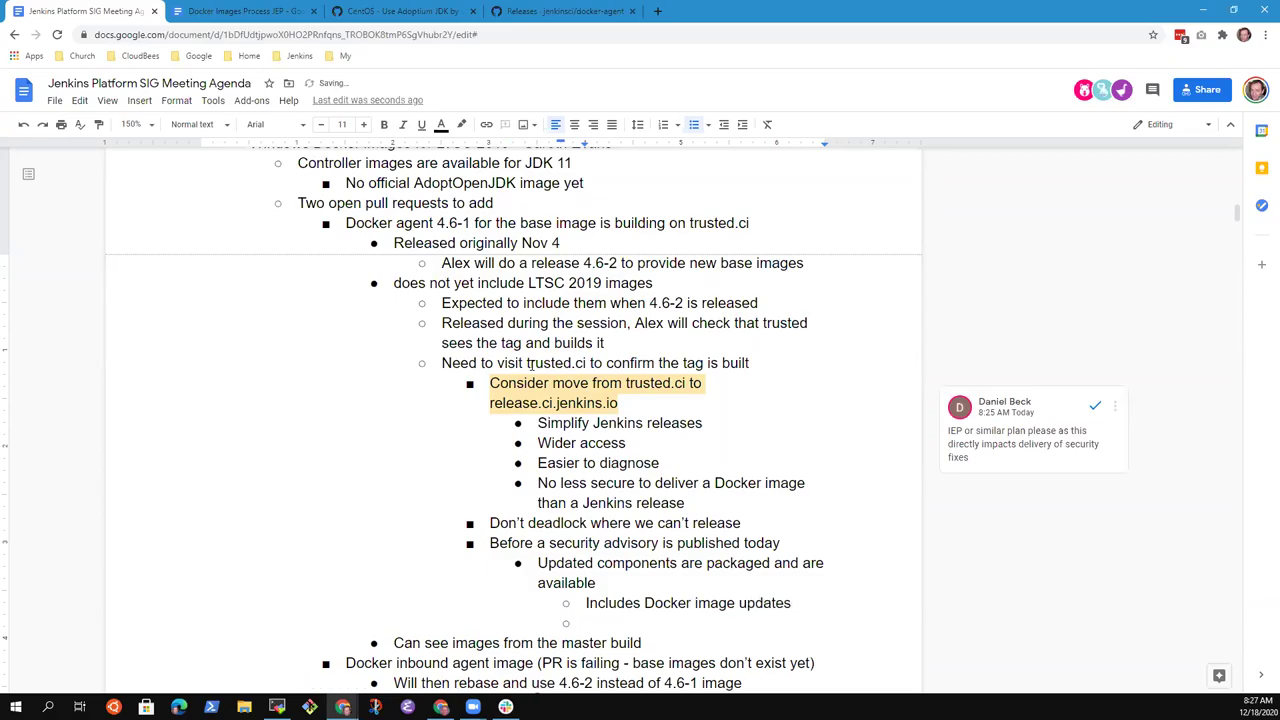
text(Docker images required because)
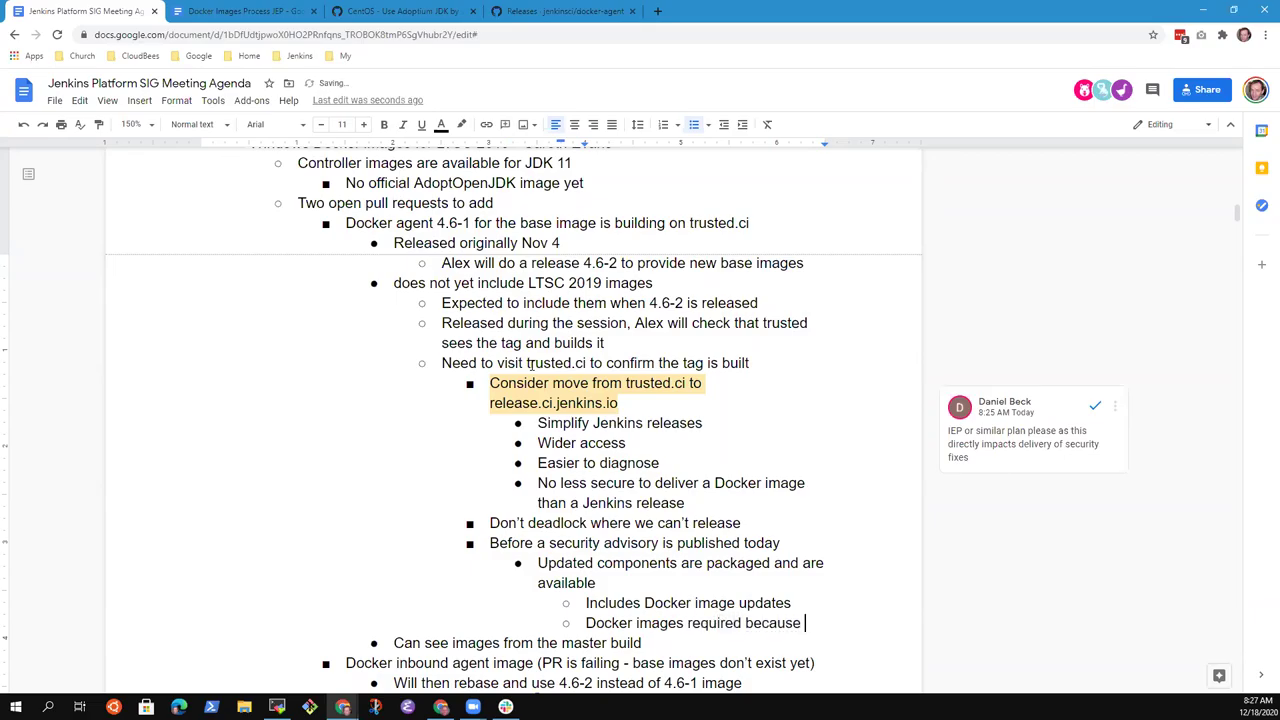
text( we update ci)
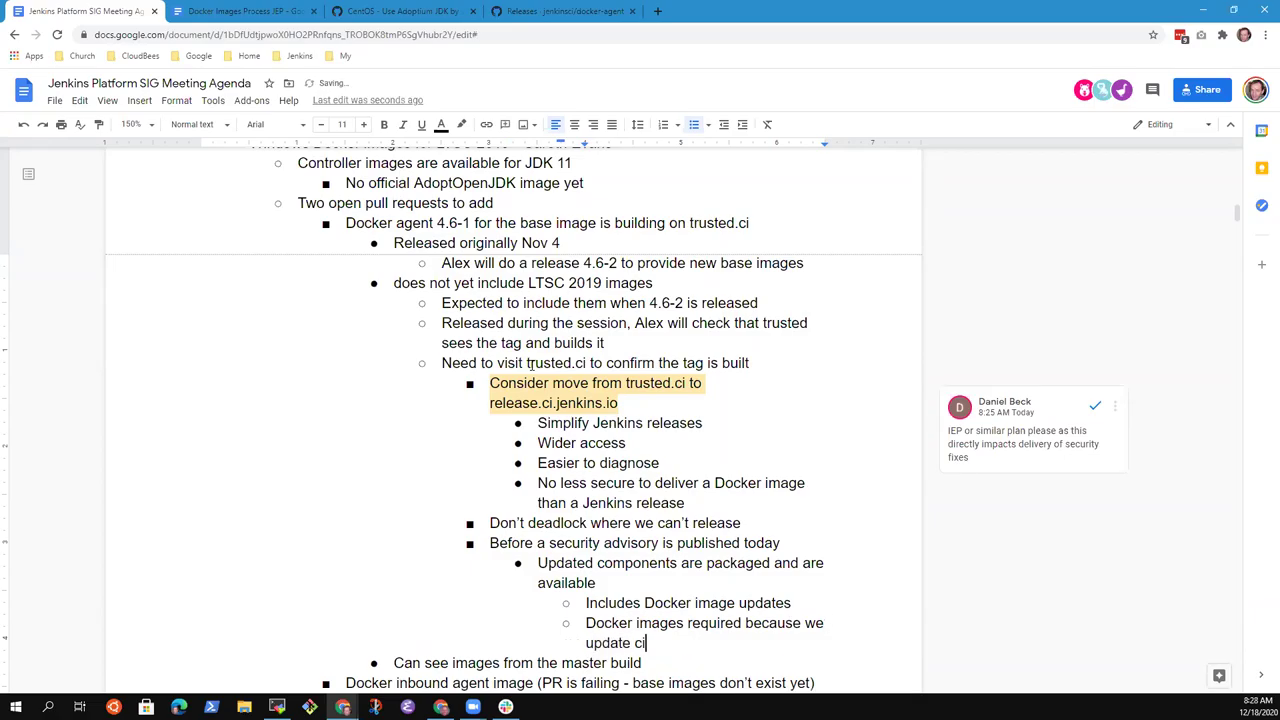
text(.jenkins.io and it is )
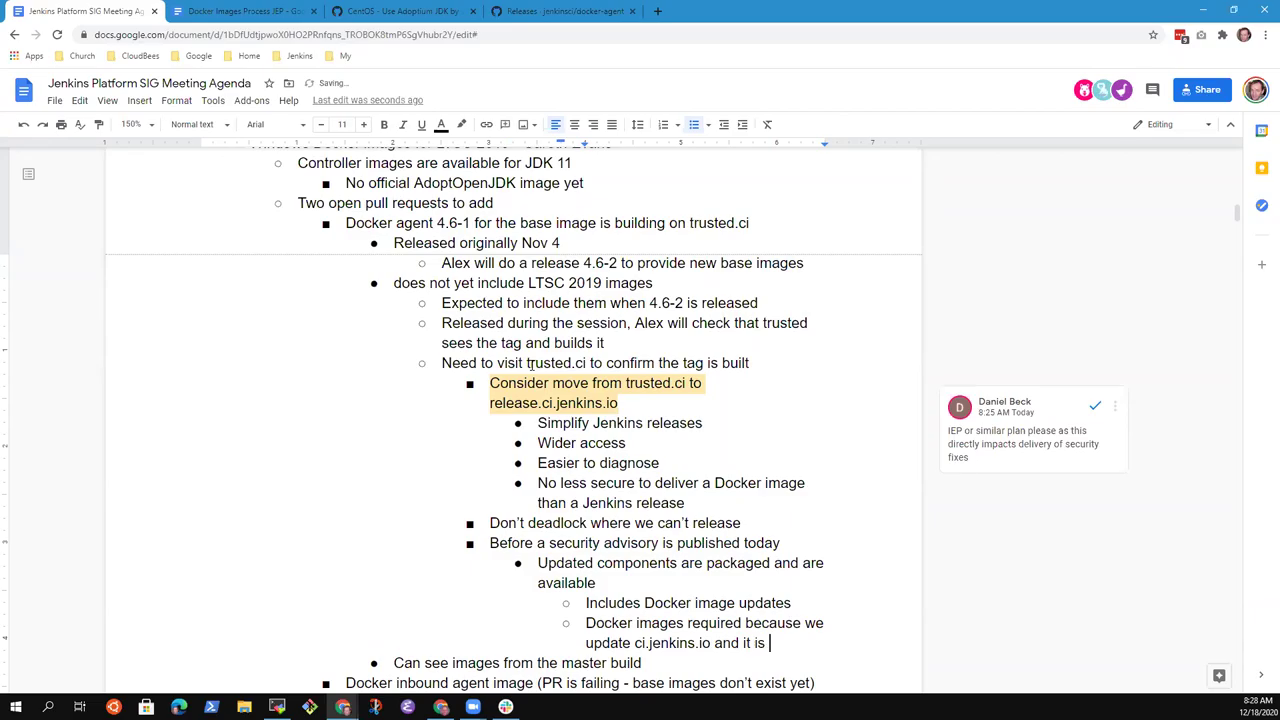
text(based on a Docker image)
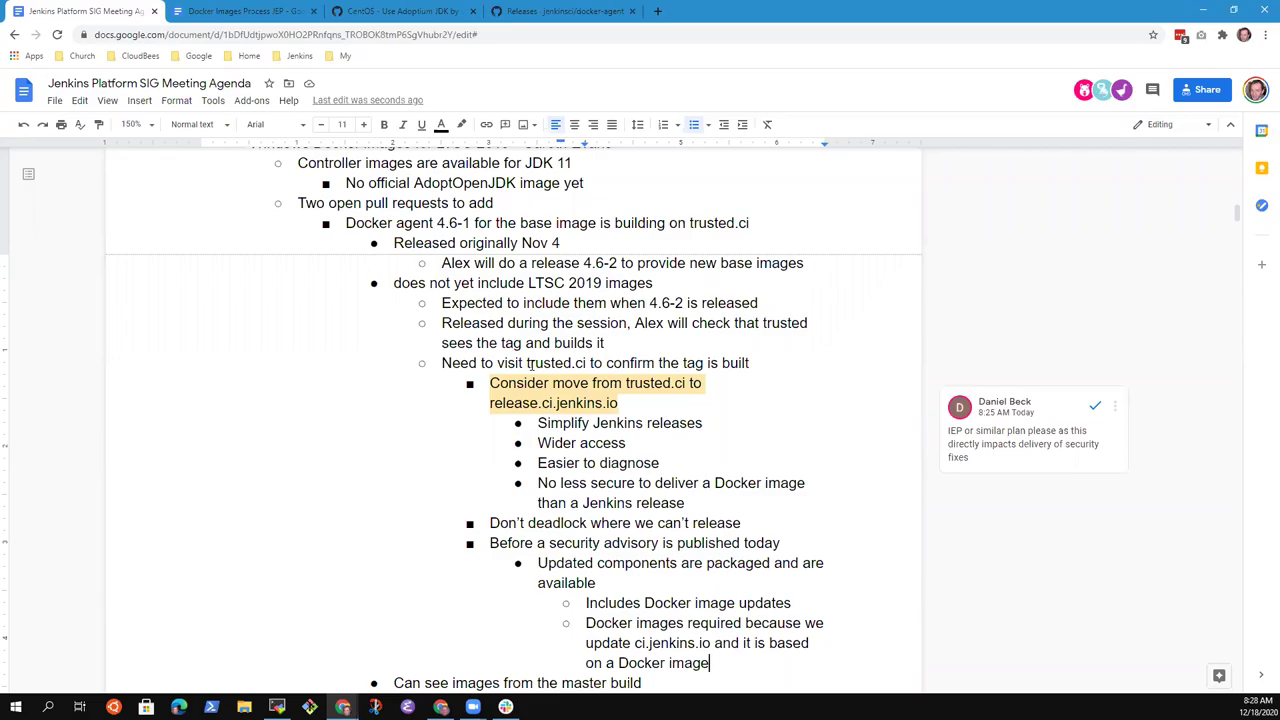
- Add the outdented bullet 'If Docker images can't be delivered, then can't deliver security fixes'
key(Down)
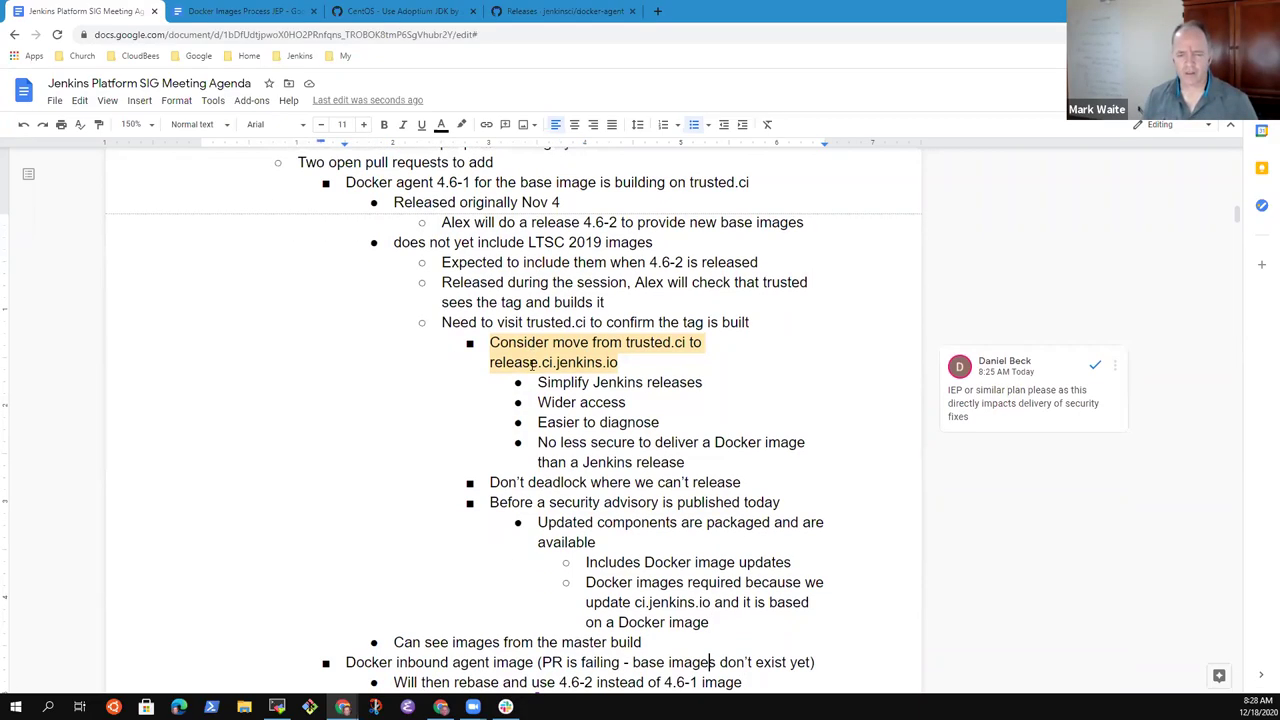
key(Up)
key(End)
key(Return)
key(shift+Tab)
text(If Docker imag)
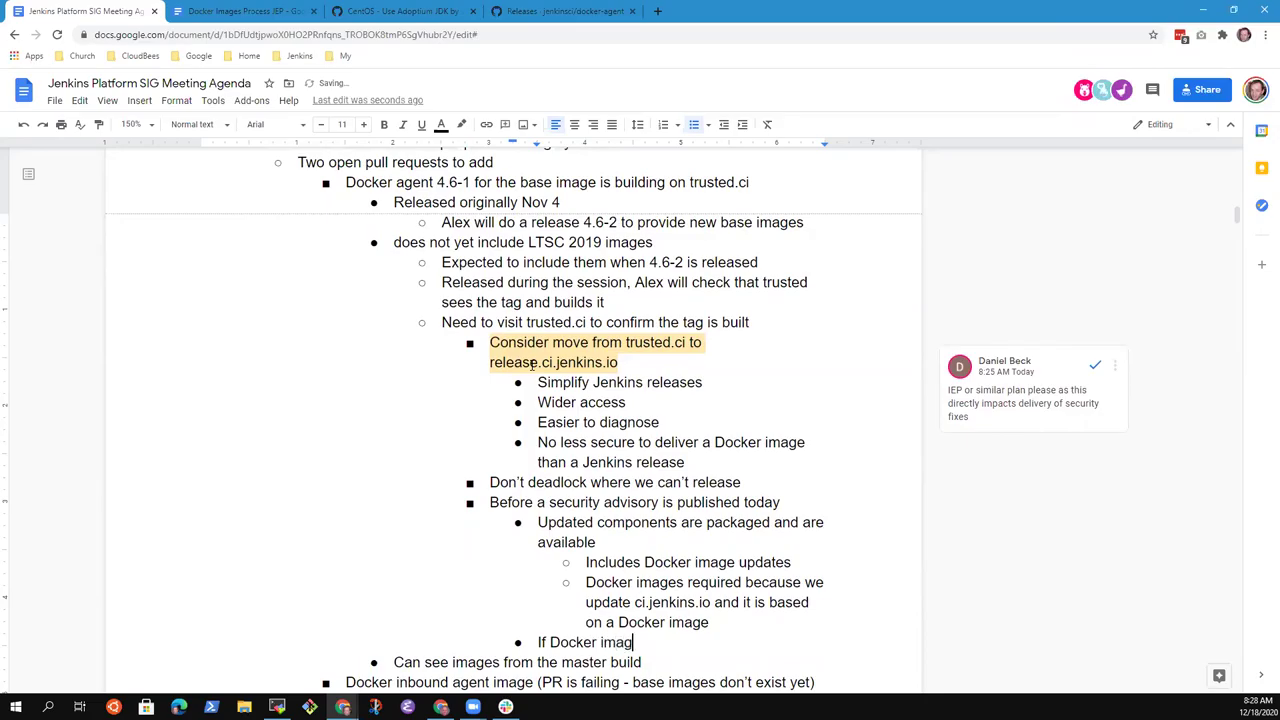
text(es can't be delivered)
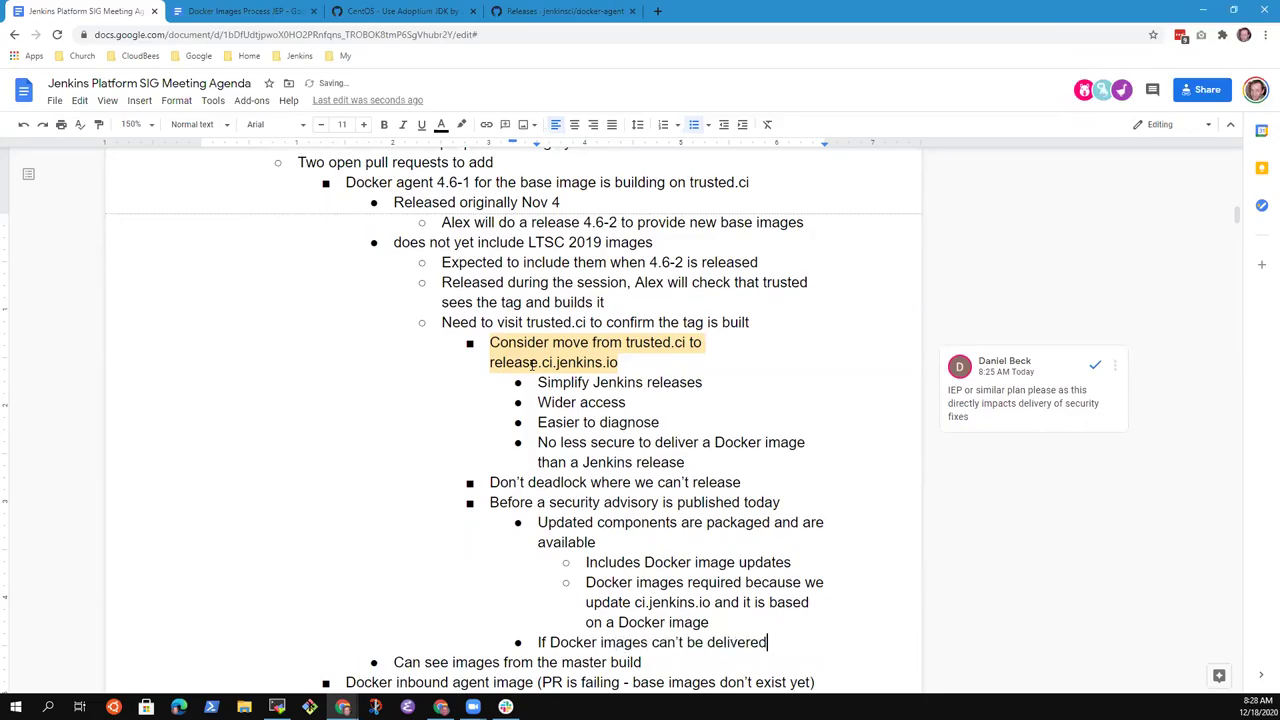
text(, then can't)
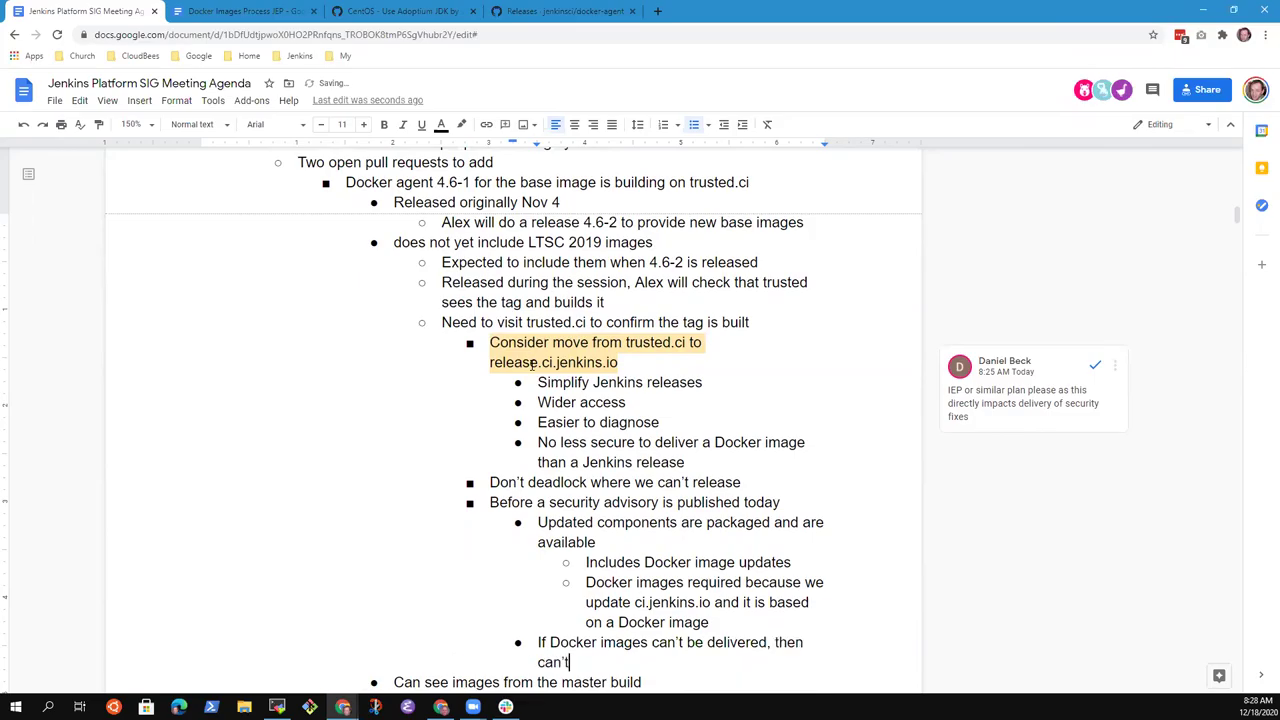
text( deliver)
text( security fixes)
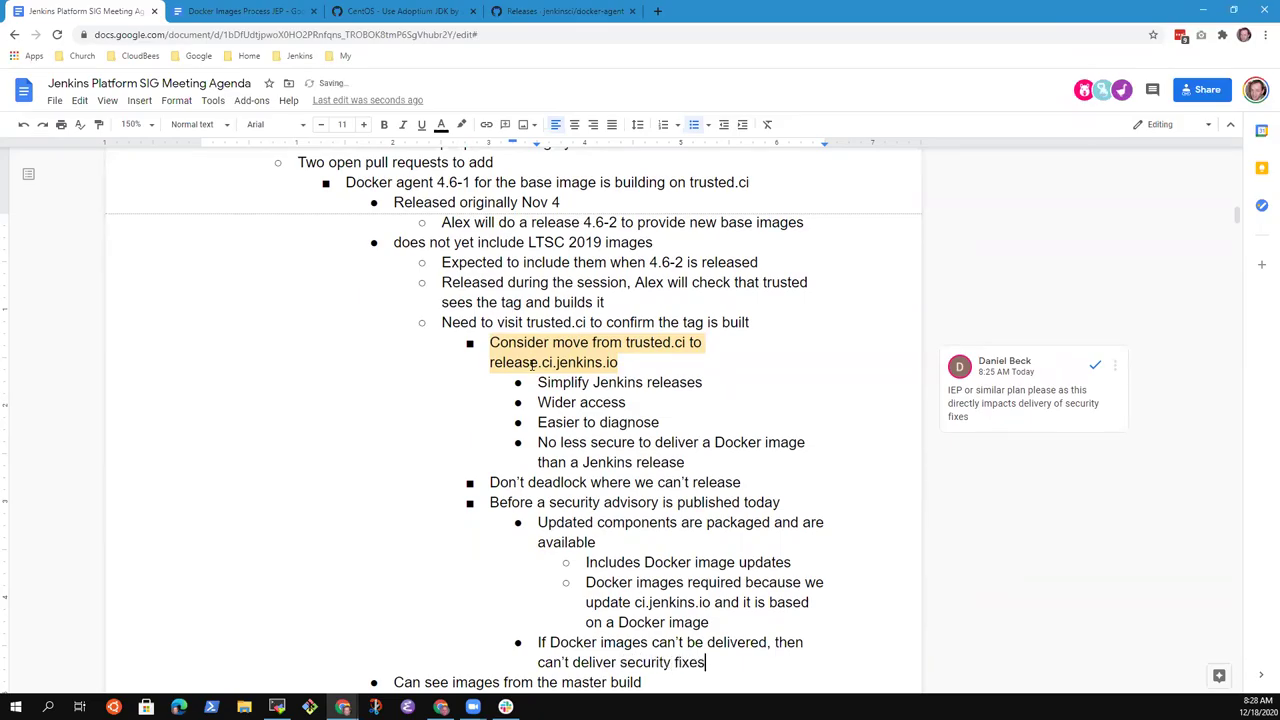
- Add an outdented bullet 'Would prefer Docker image staging to artifactory'
key(Return)
key(shift+Tab)
text(Wopuild)
key(ctrl+BackSpace)
text(Would prefer Docker )
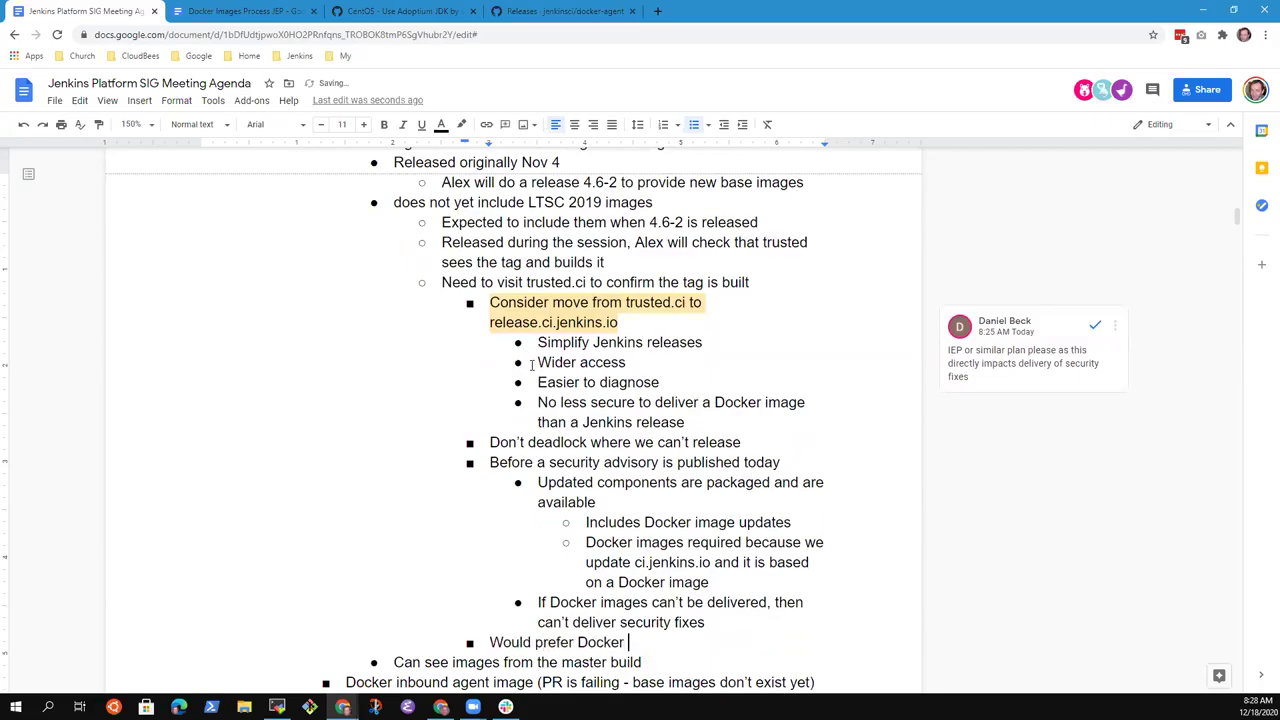
text(image staging)
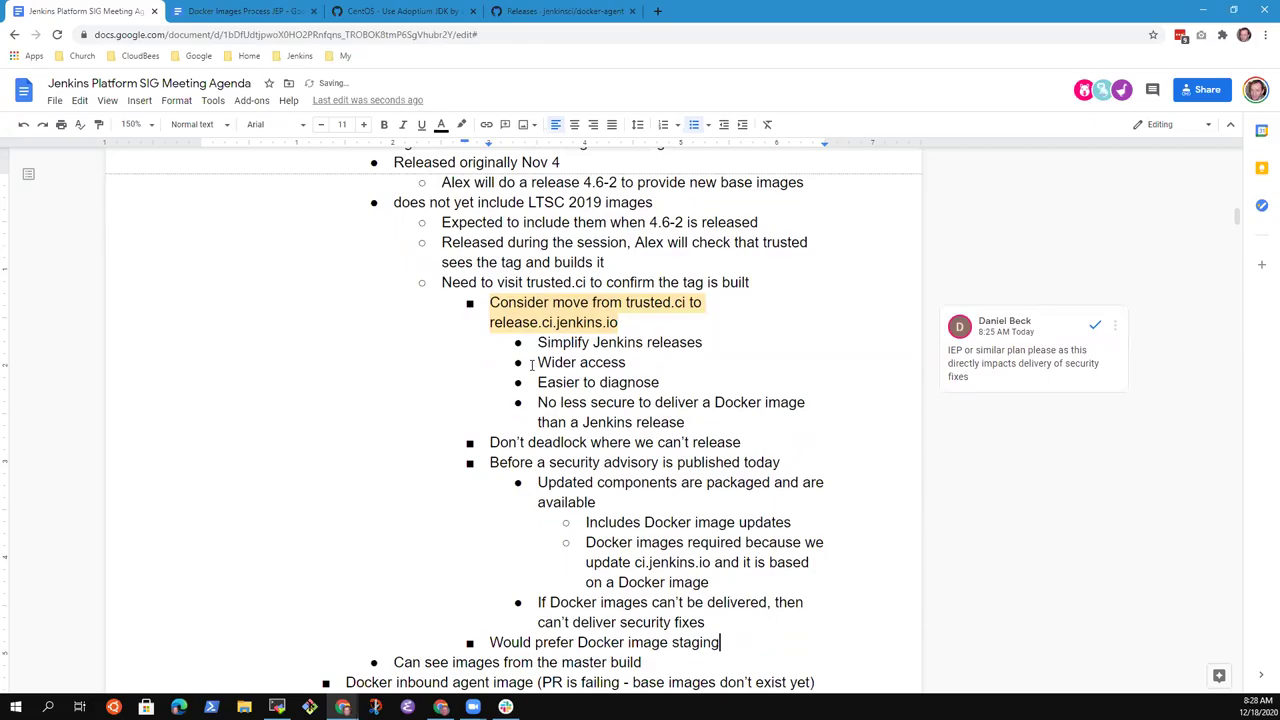
text( to artifactory)
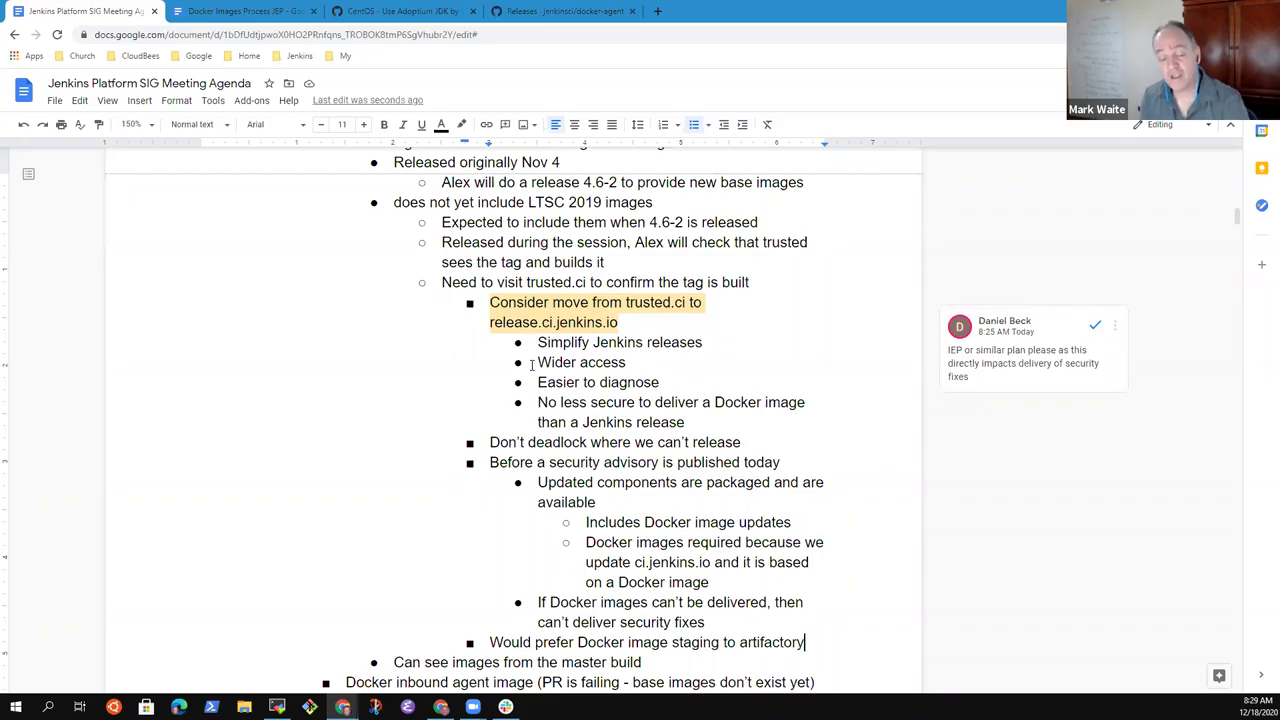
- Under the artifactory item, note a colleague's offer to discuss, earlier discussion, and that lack of capacity blocked it
key(Up)
key(shift+Home)
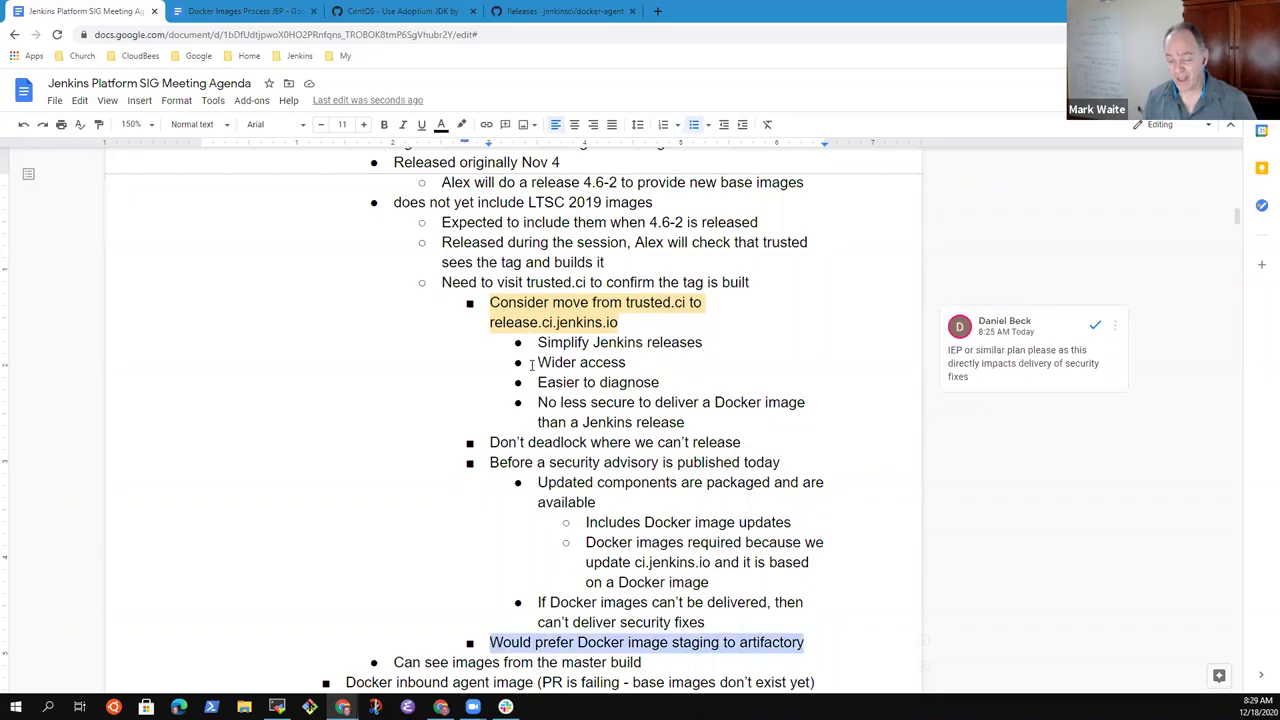
key(End)
key(Home)
key(shift+End)
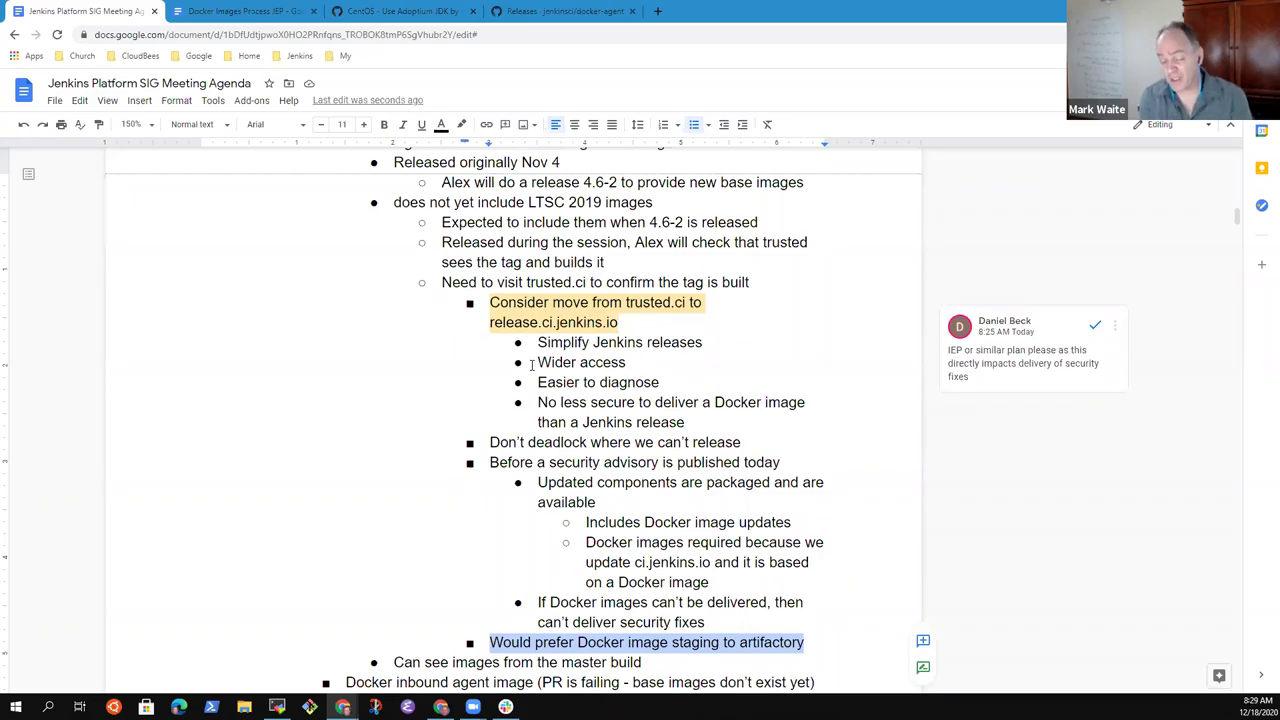
key(Right)
scroll(531, 364, down, 1)
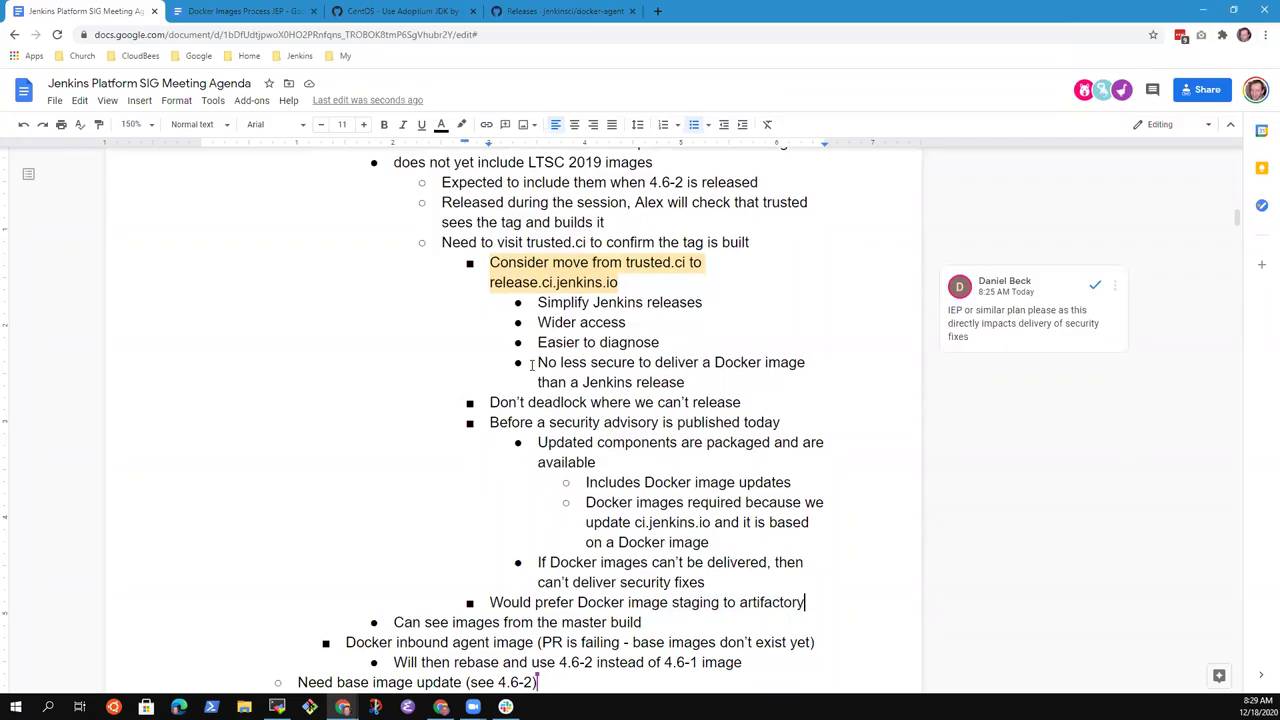
key(Return)
key(Tab)
text(Daniel )
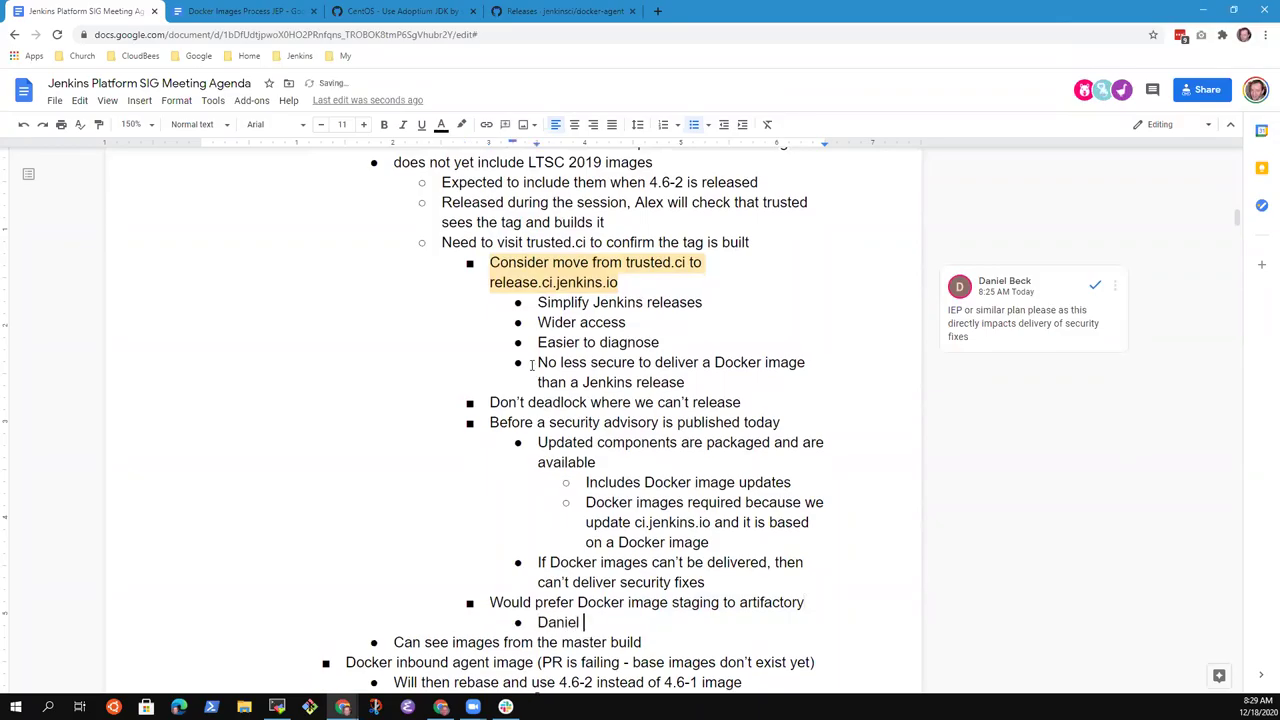
text(happy to discuss further)
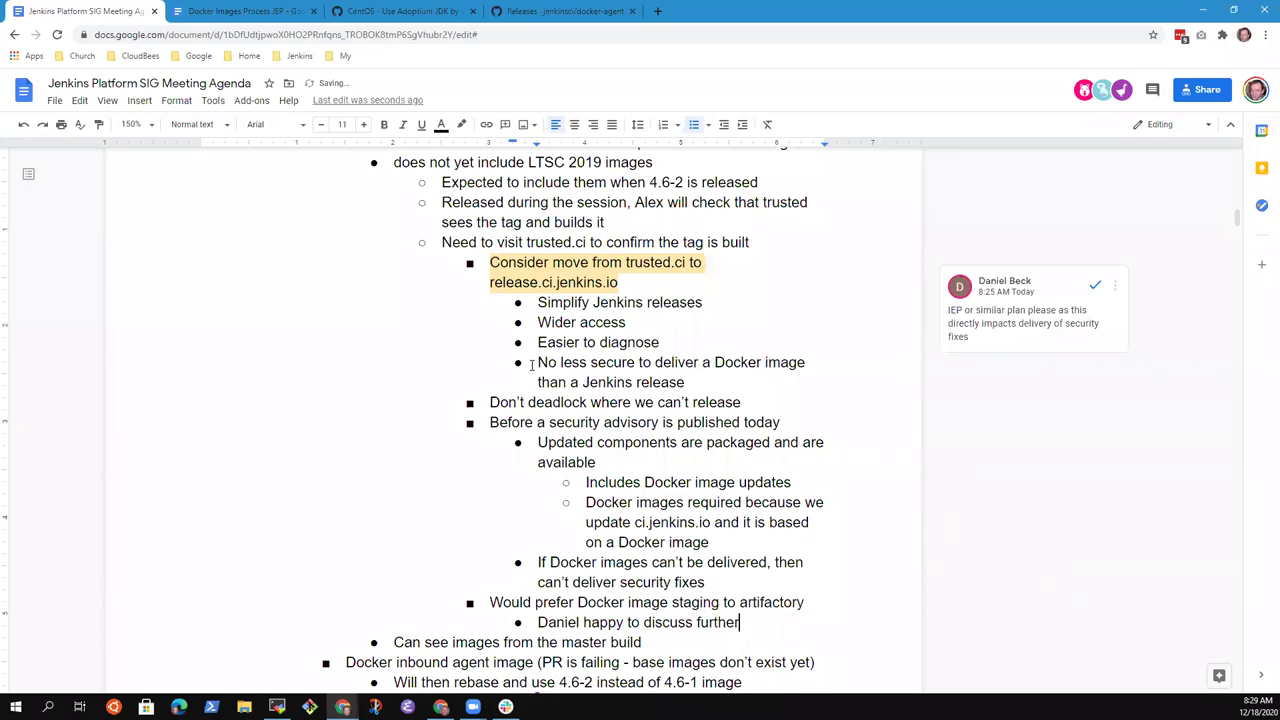
key(Return)
text(Discuss)
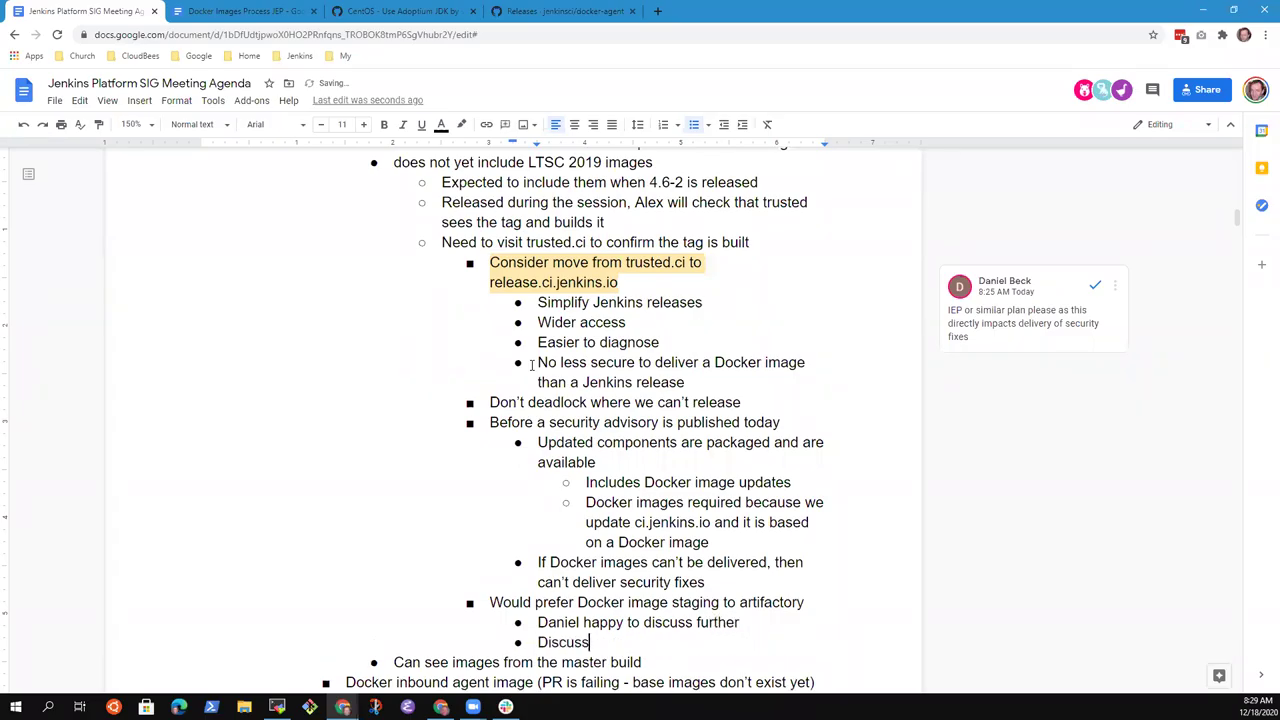
text(ed with Olivier before)
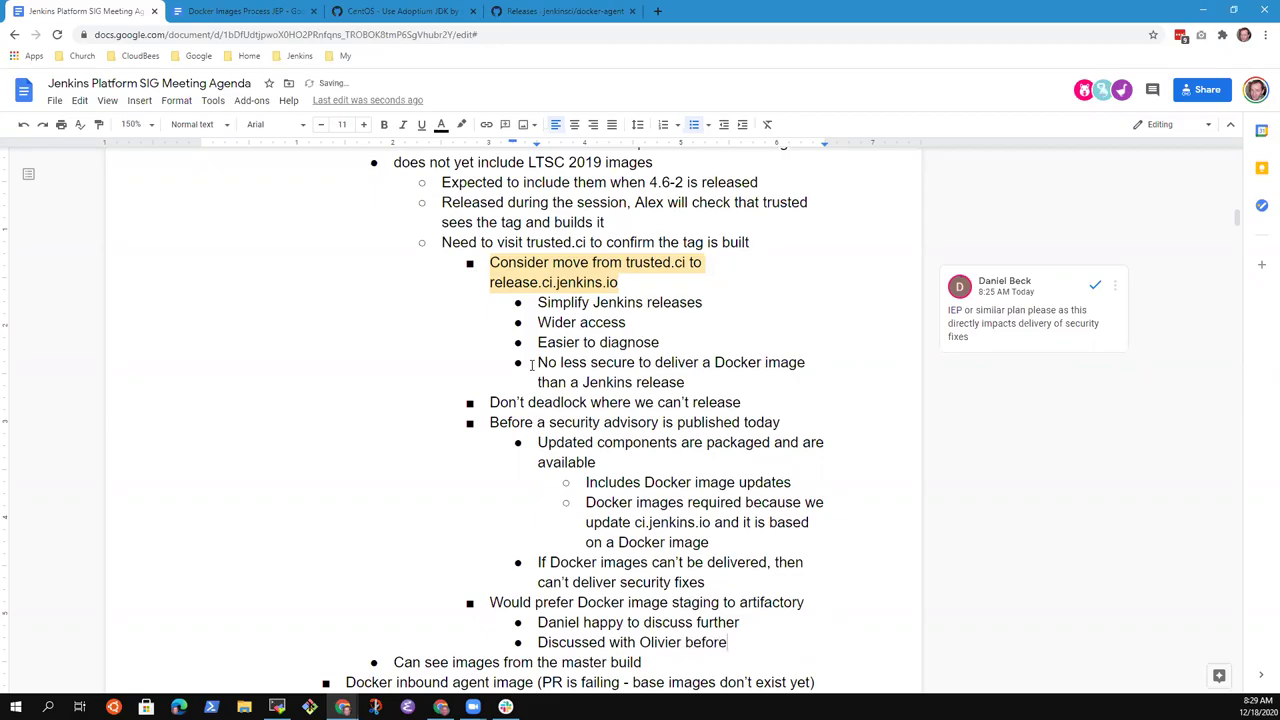
key(Return)
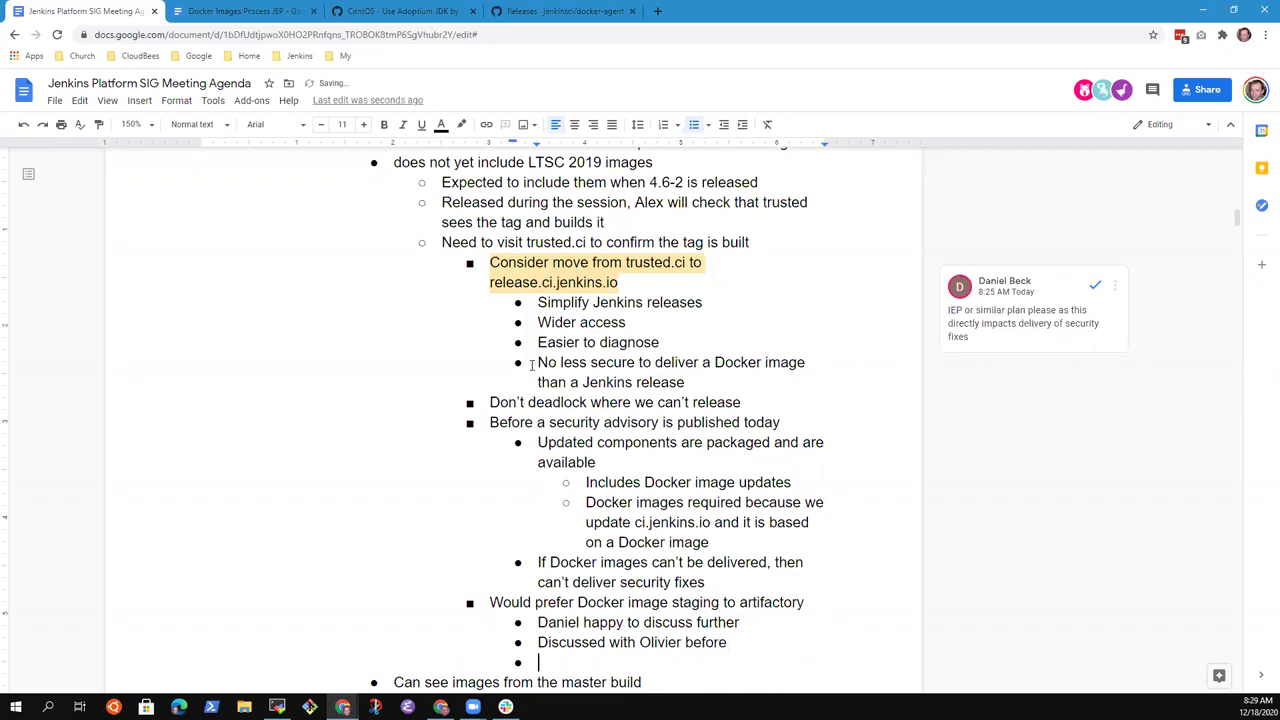
text(Lack of capacity )
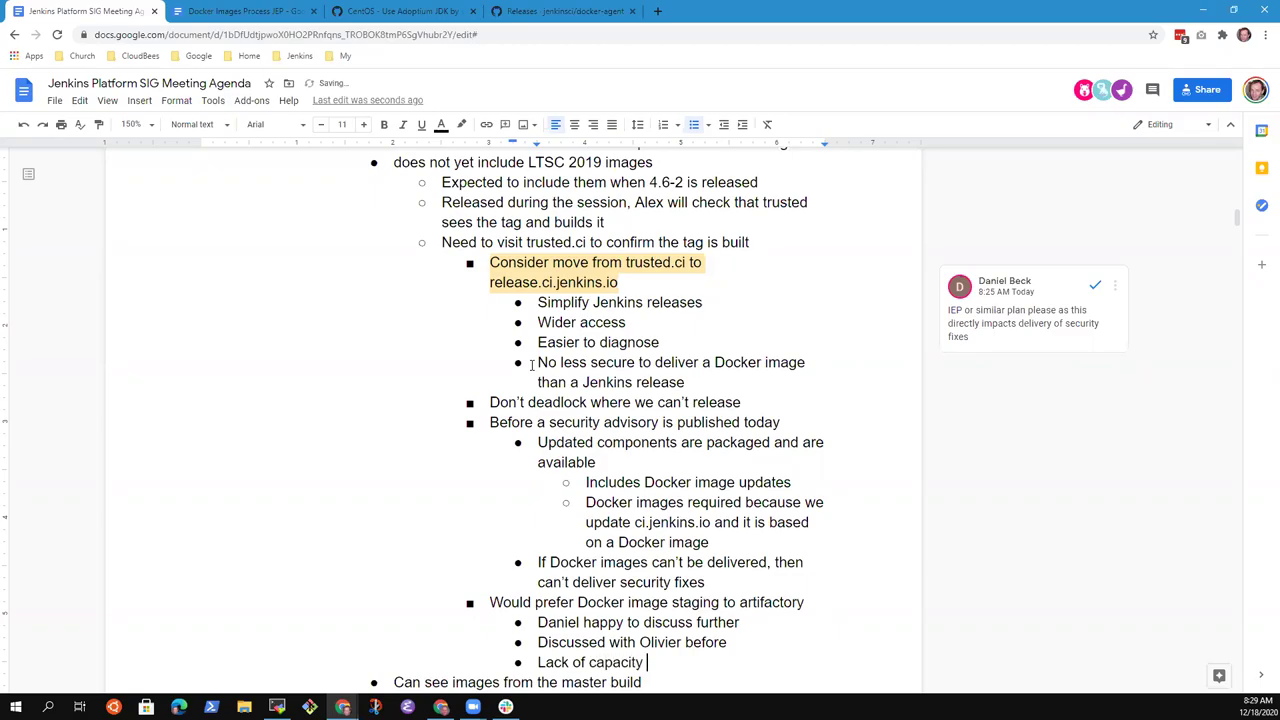
text(prevented it from ha)
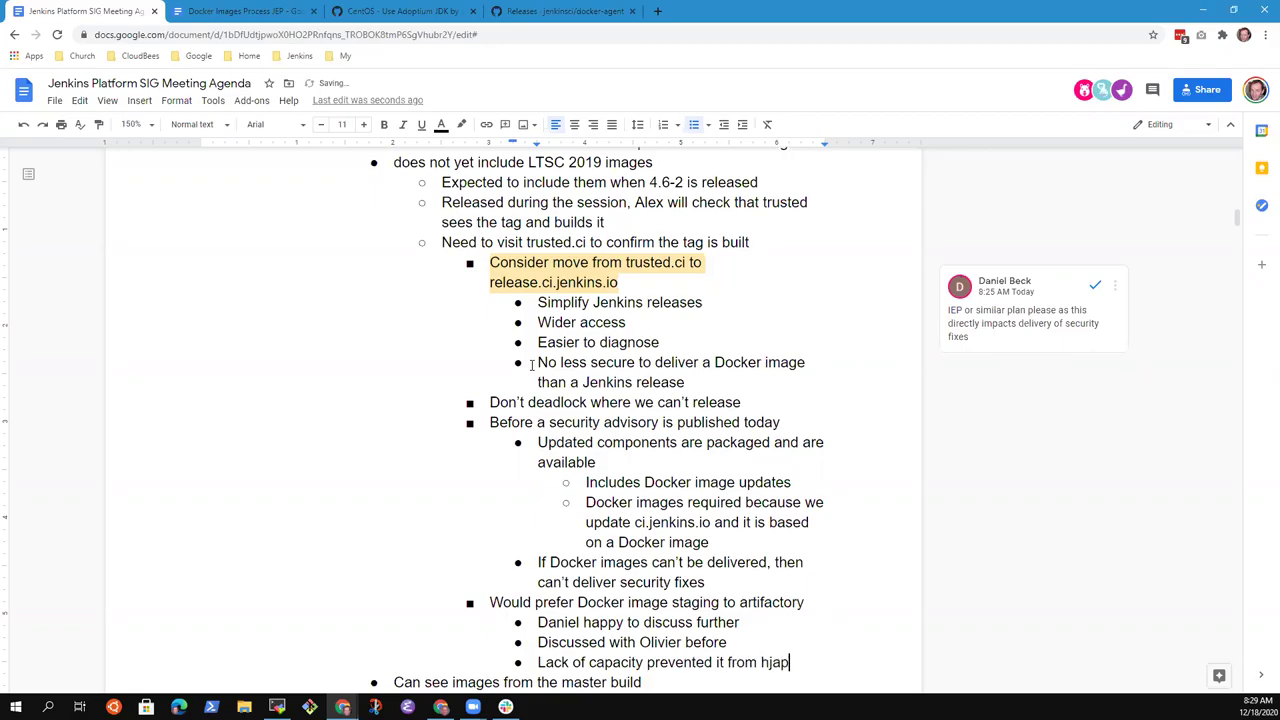
text(ppening)
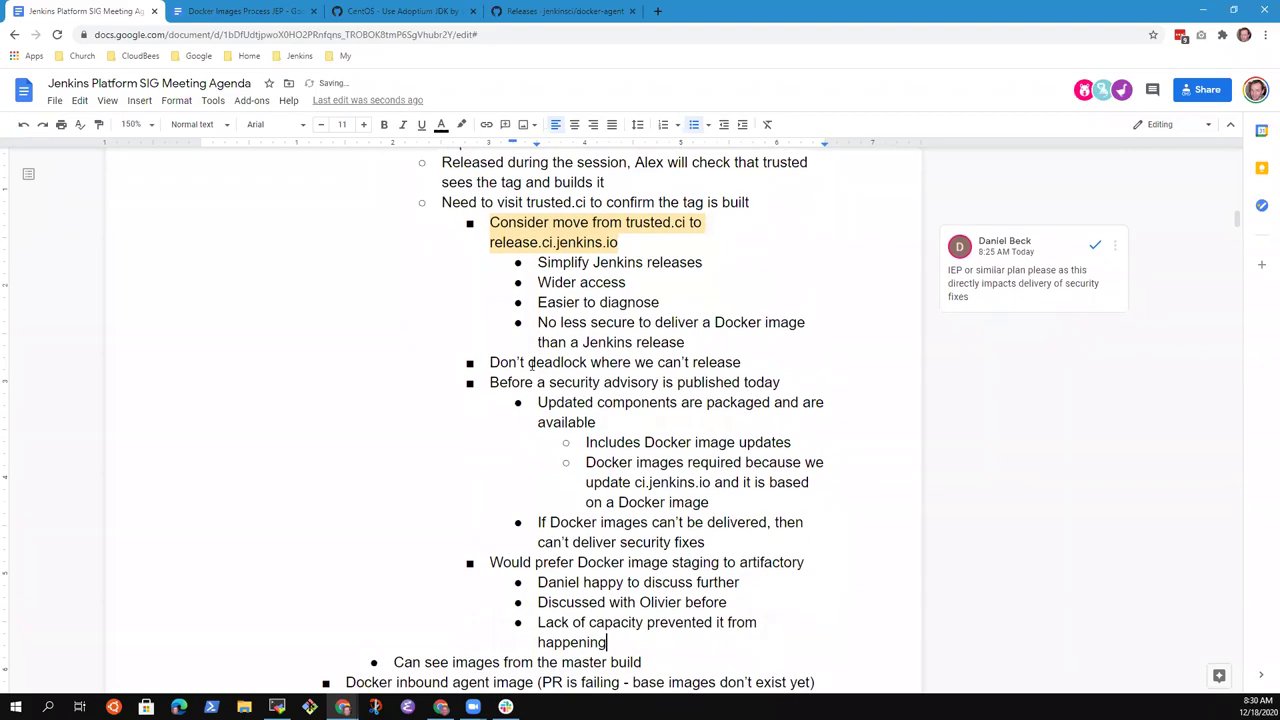
- Add sub-points 'Staging regular core builds works well', 'Staging plugins', and 'Docker image build is not staged today'
key(Return)
text(Staging in c)
key(BackSpace)
text(regular core builds works well)
key(Return)
text(Staging plugins)
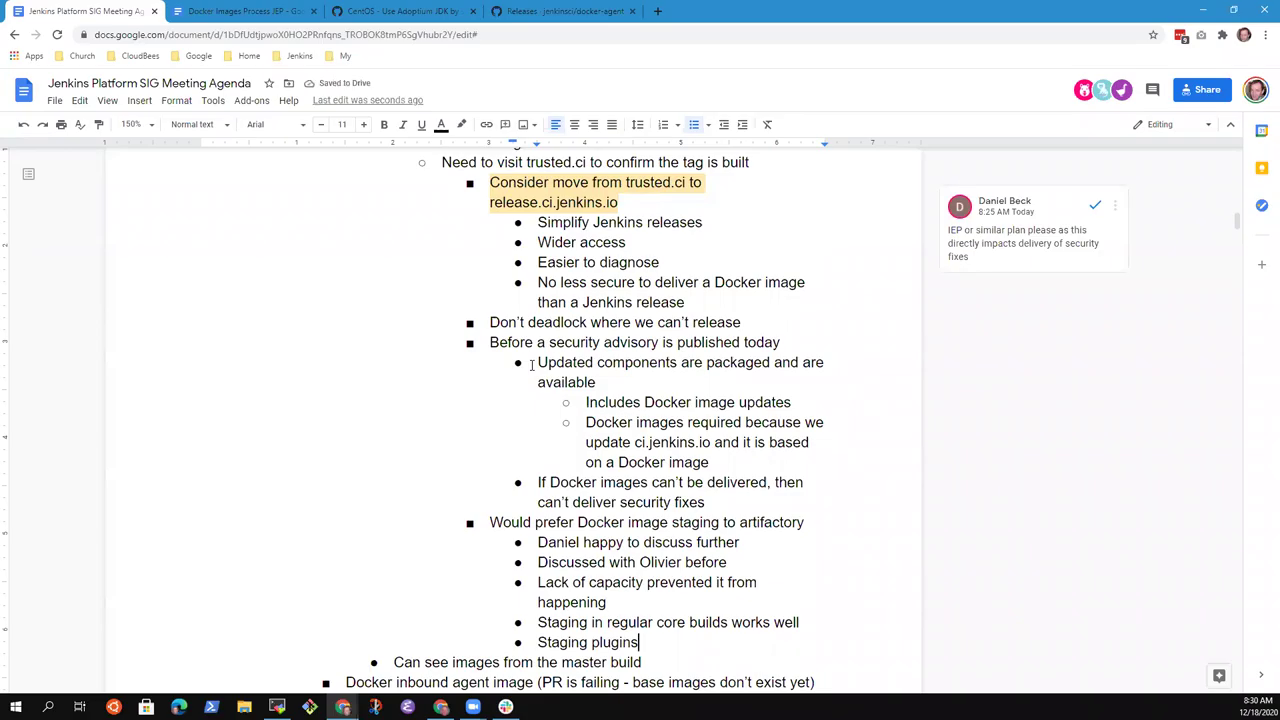
key(Return)
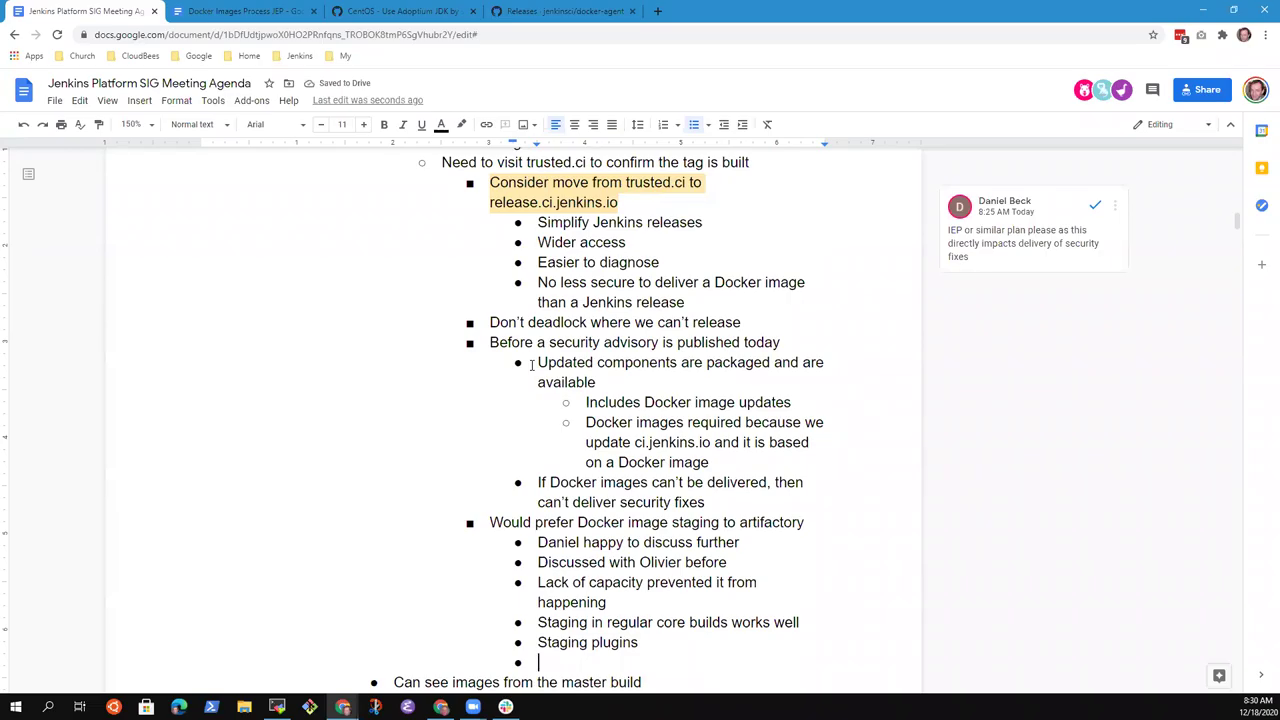
text(Docker image build )
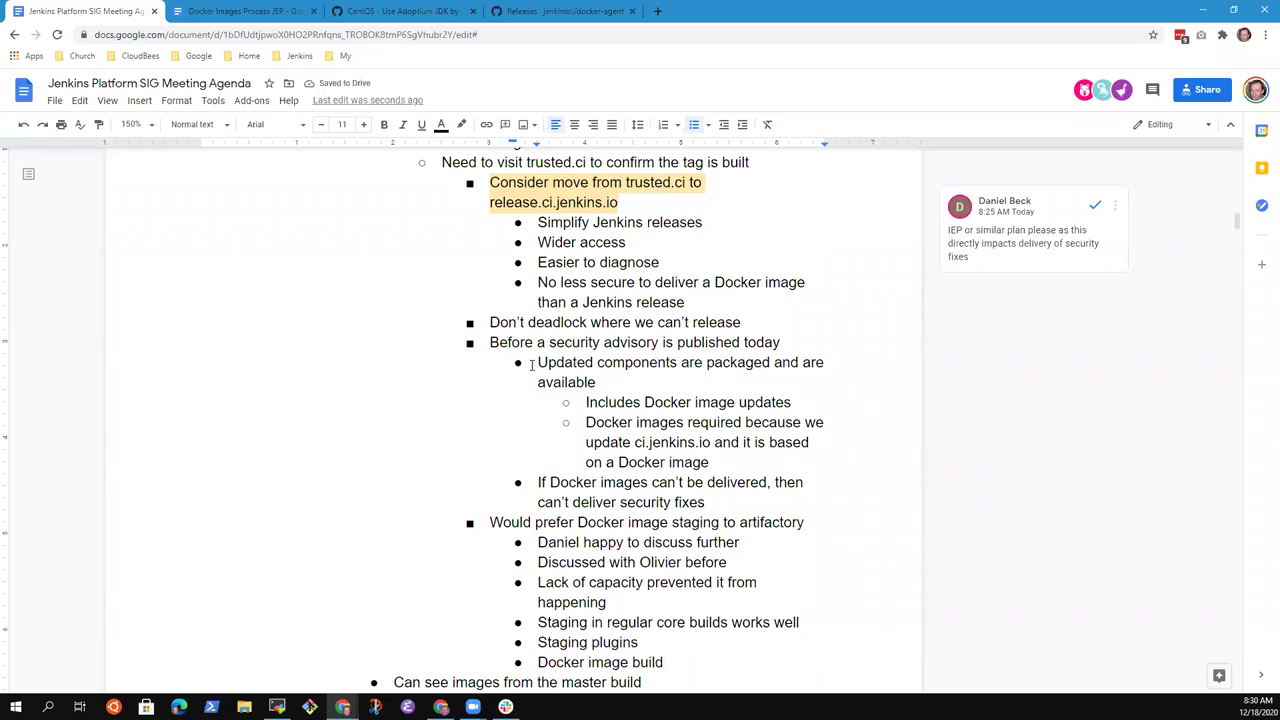
text(is not staged today)
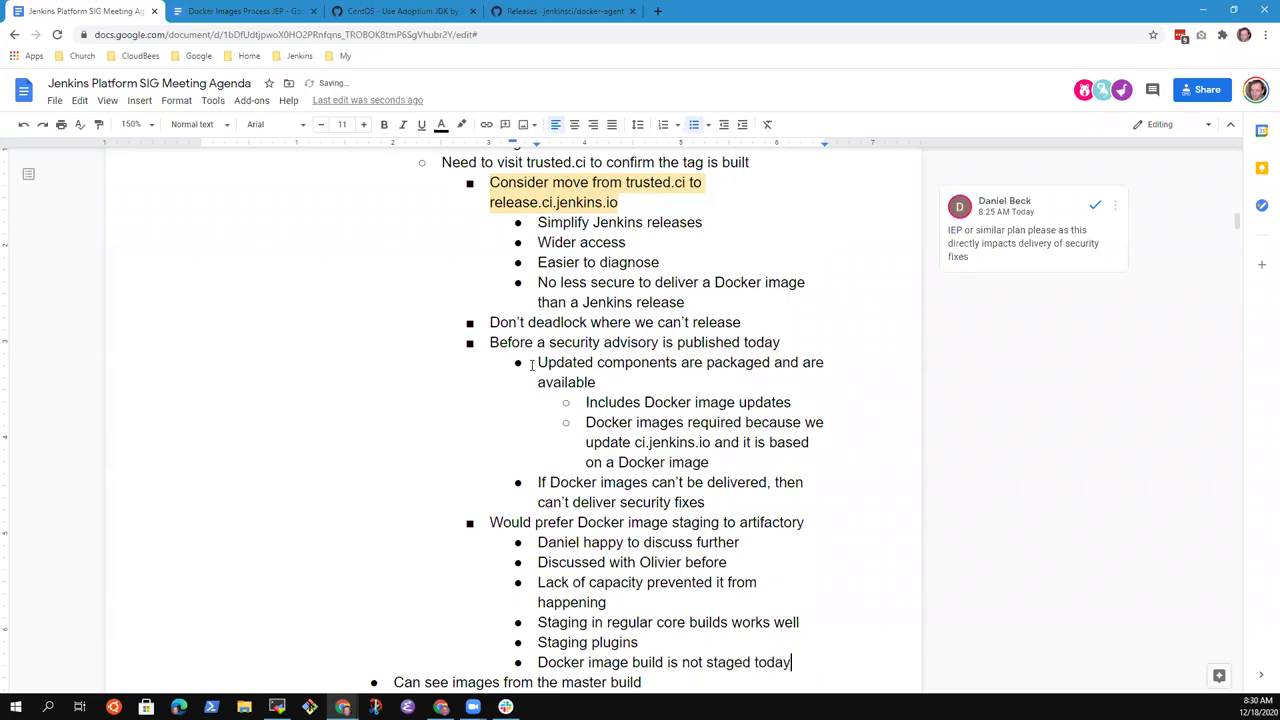
scroll(531, 365, down, 1)
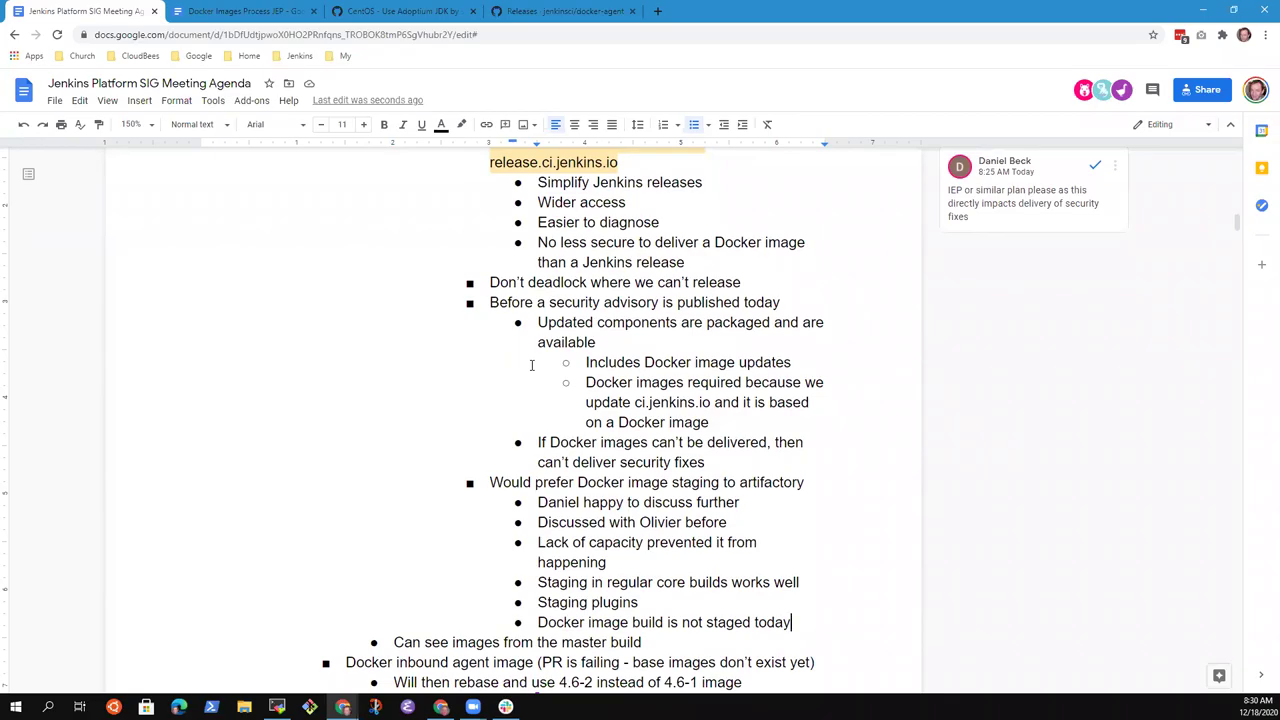
- Add an agenda item assigning someone to schedule a session for deeper discussion
key(Return)
key(shift+Tab)
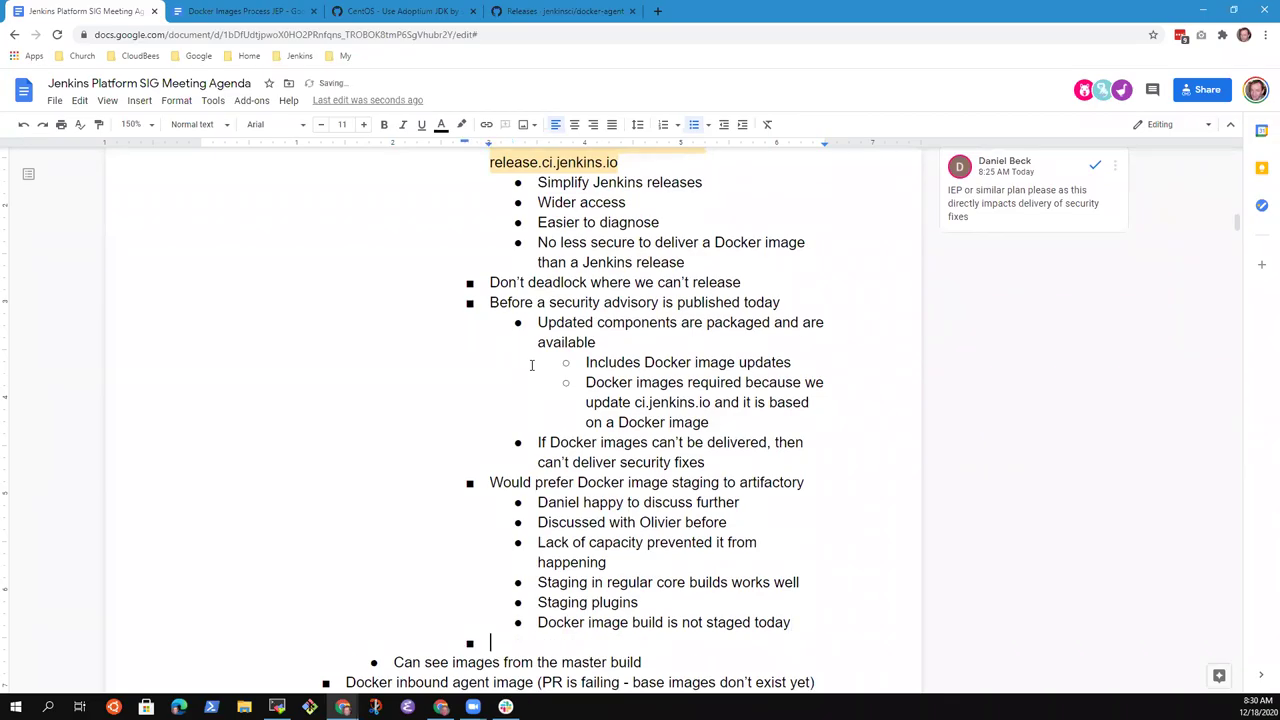
text(Mark to schedule a )
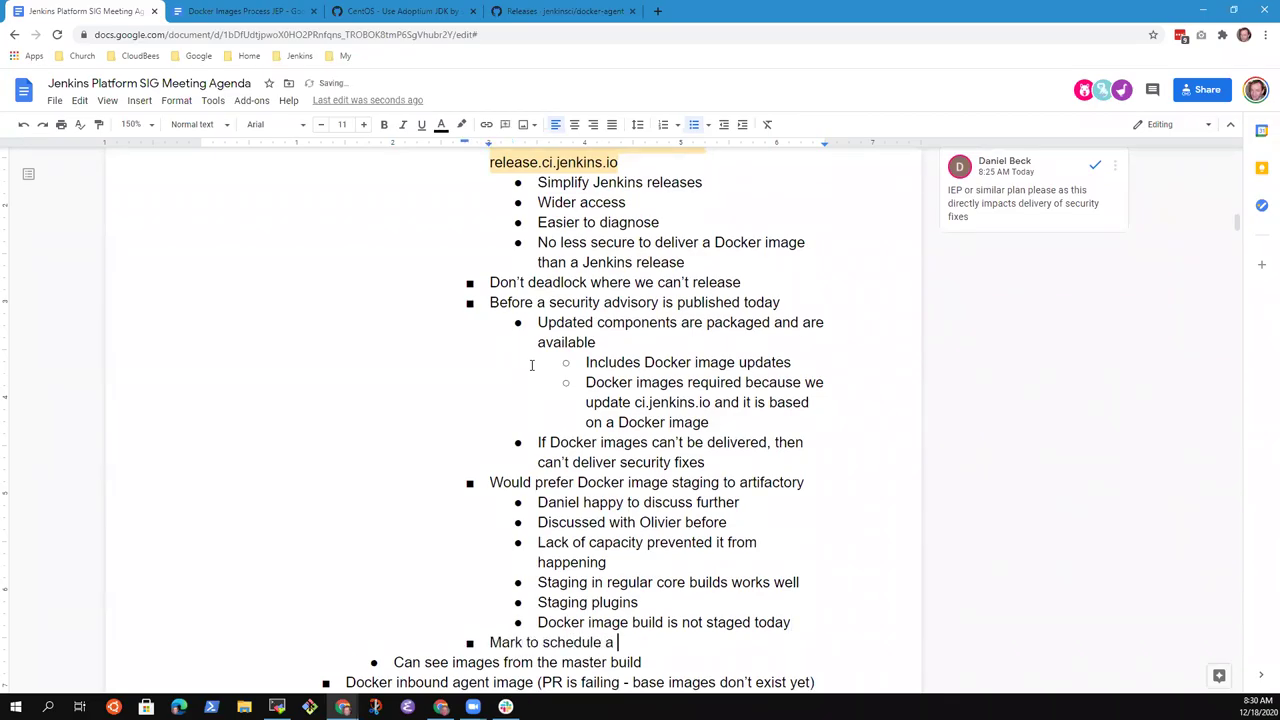
text(session for)
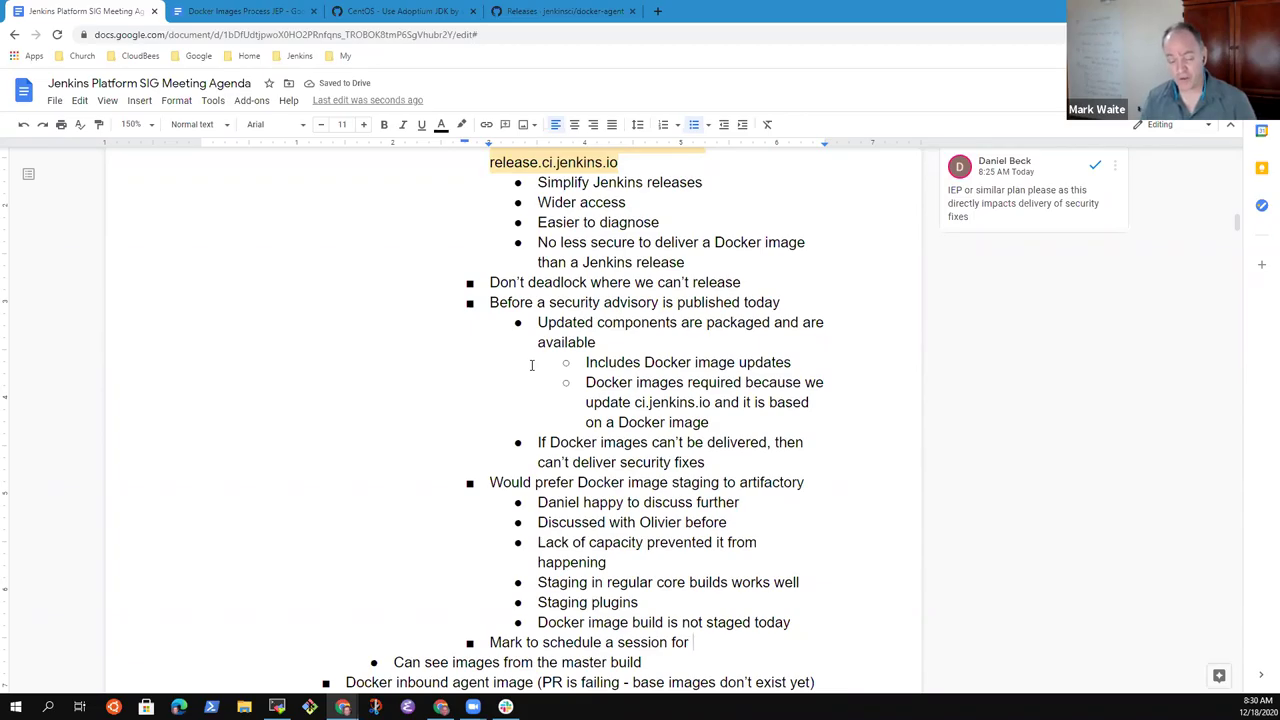
text( deepers)
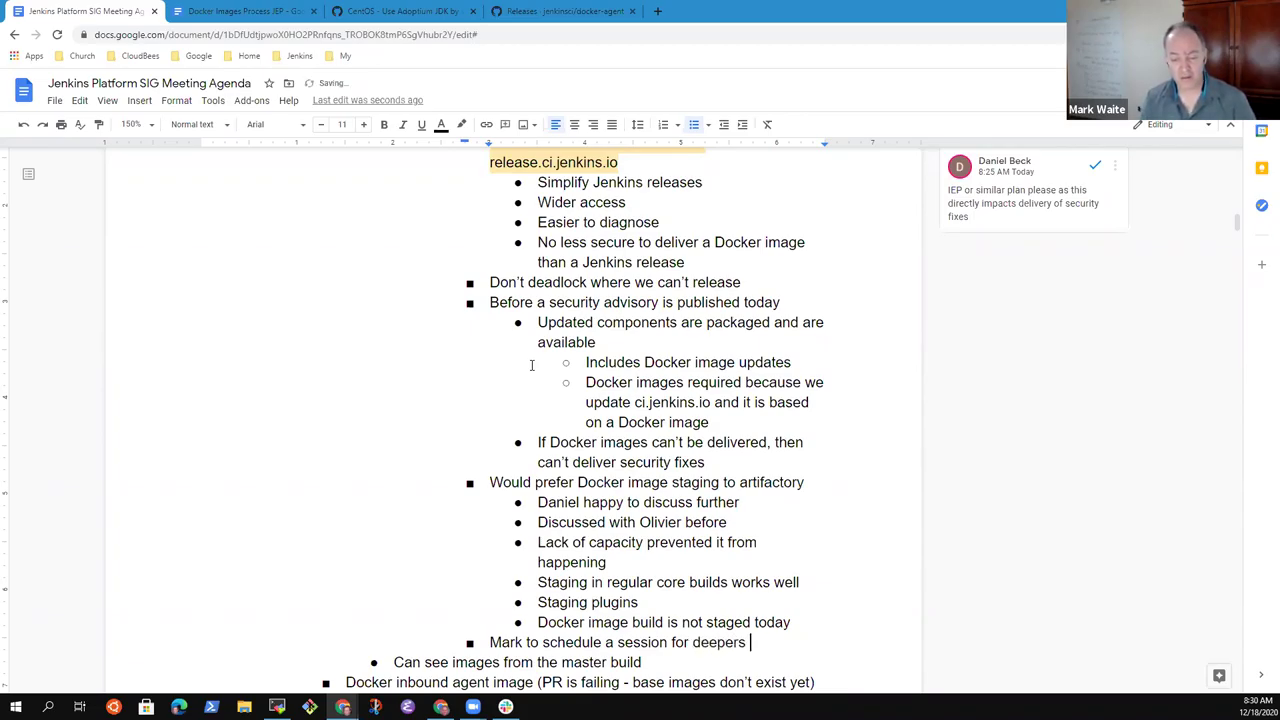
key(BackSpace)
key(BackSpace)
text(discussion)
- List the session's attendees in an indented sub-bullet beneath the item
key(Return)
key(Tab)
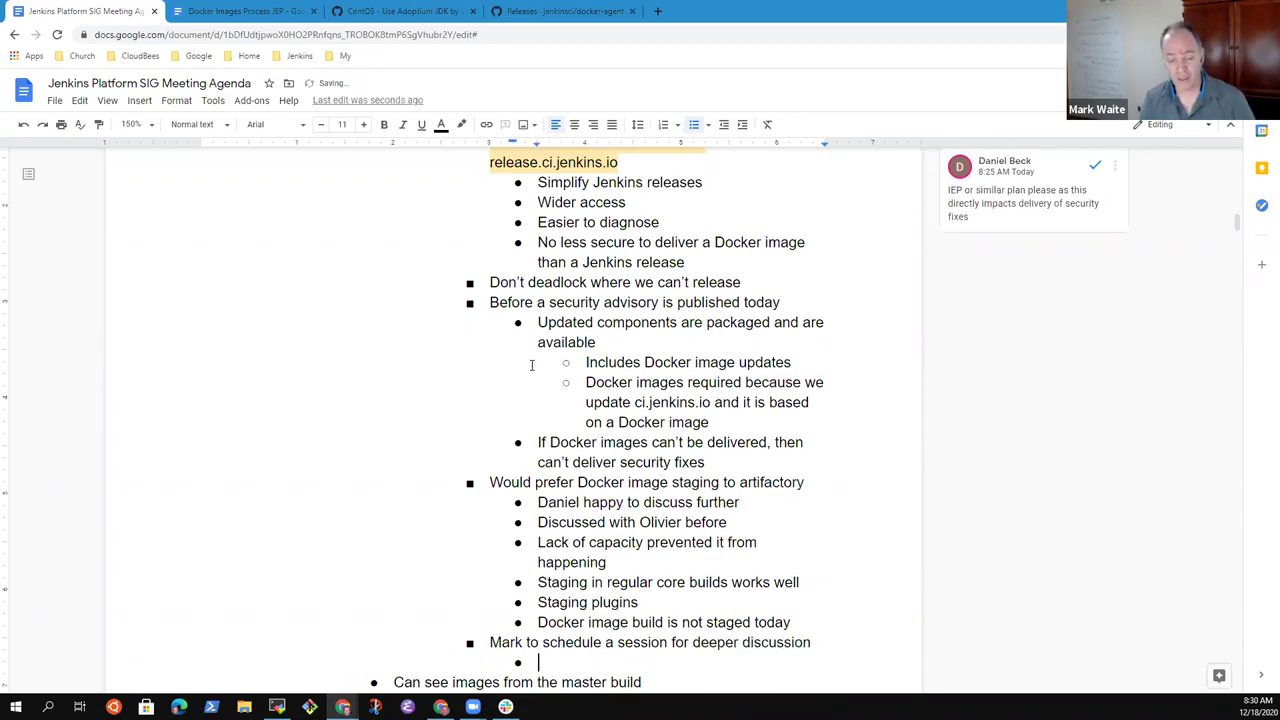
text(Alex, )
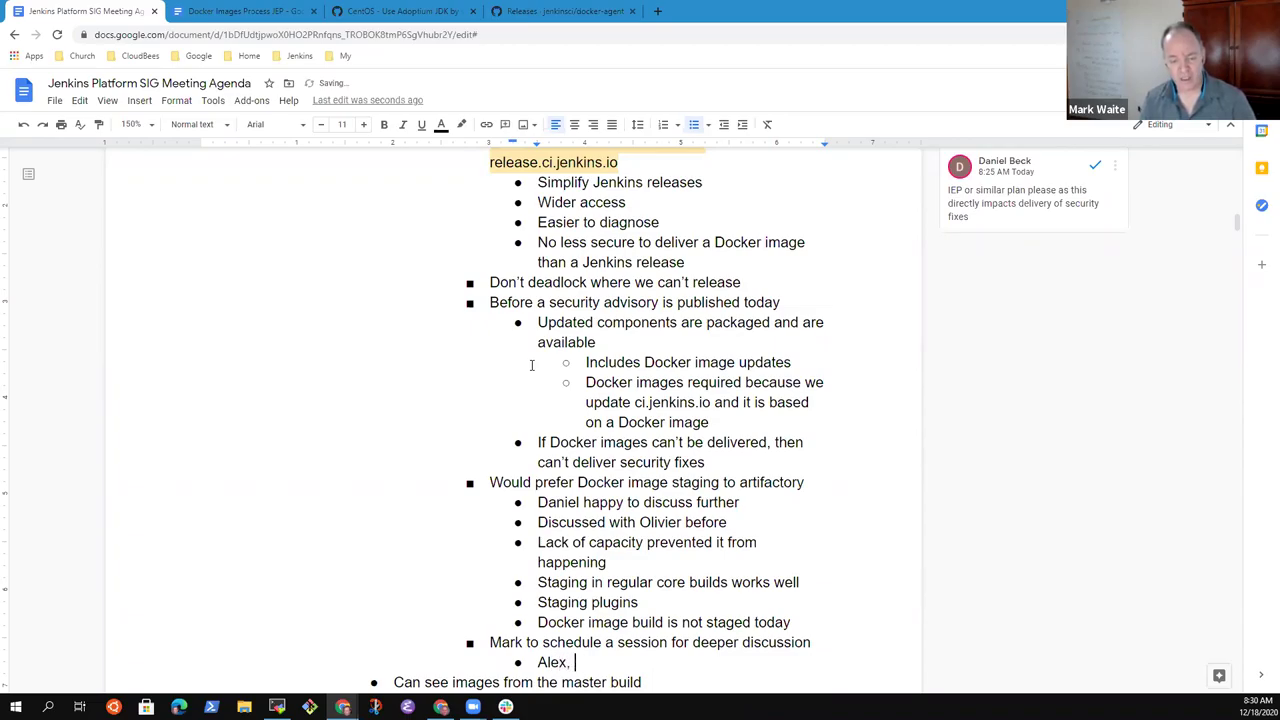
text(Olivier, Gar)
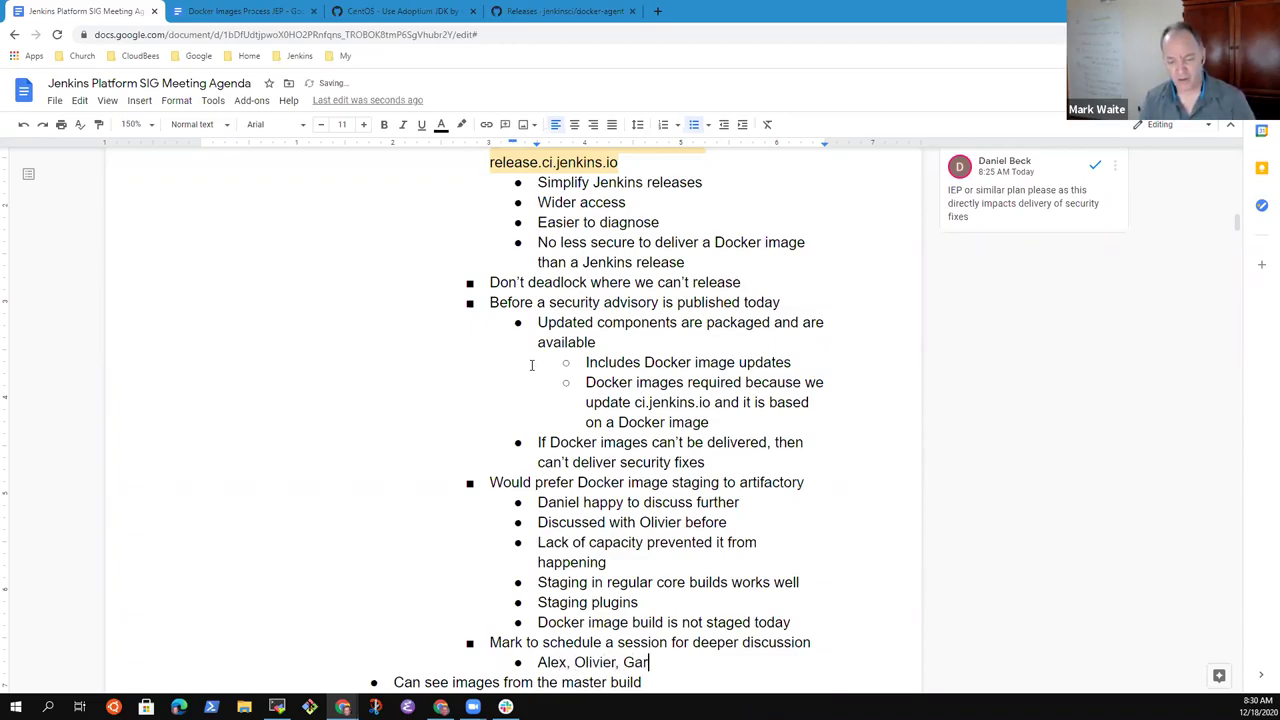
text(eth, Dani)
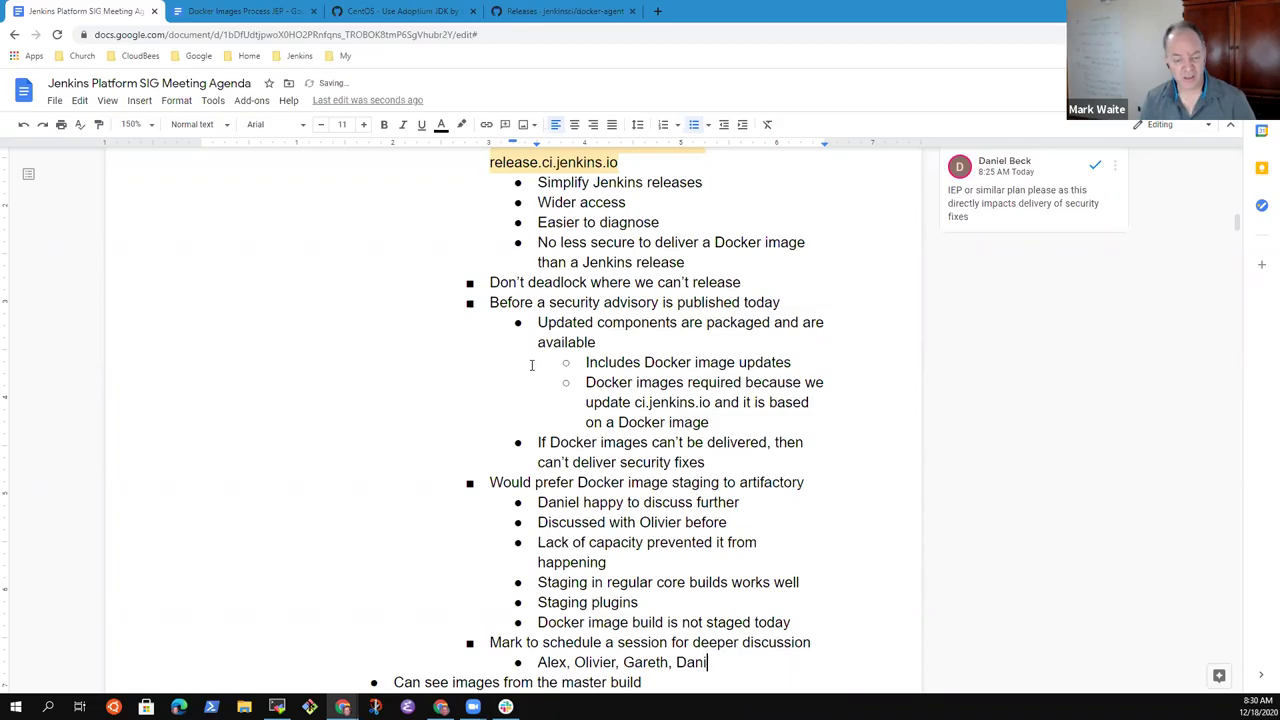
text(el,)
key(BackSpace)
key(BackSpace)
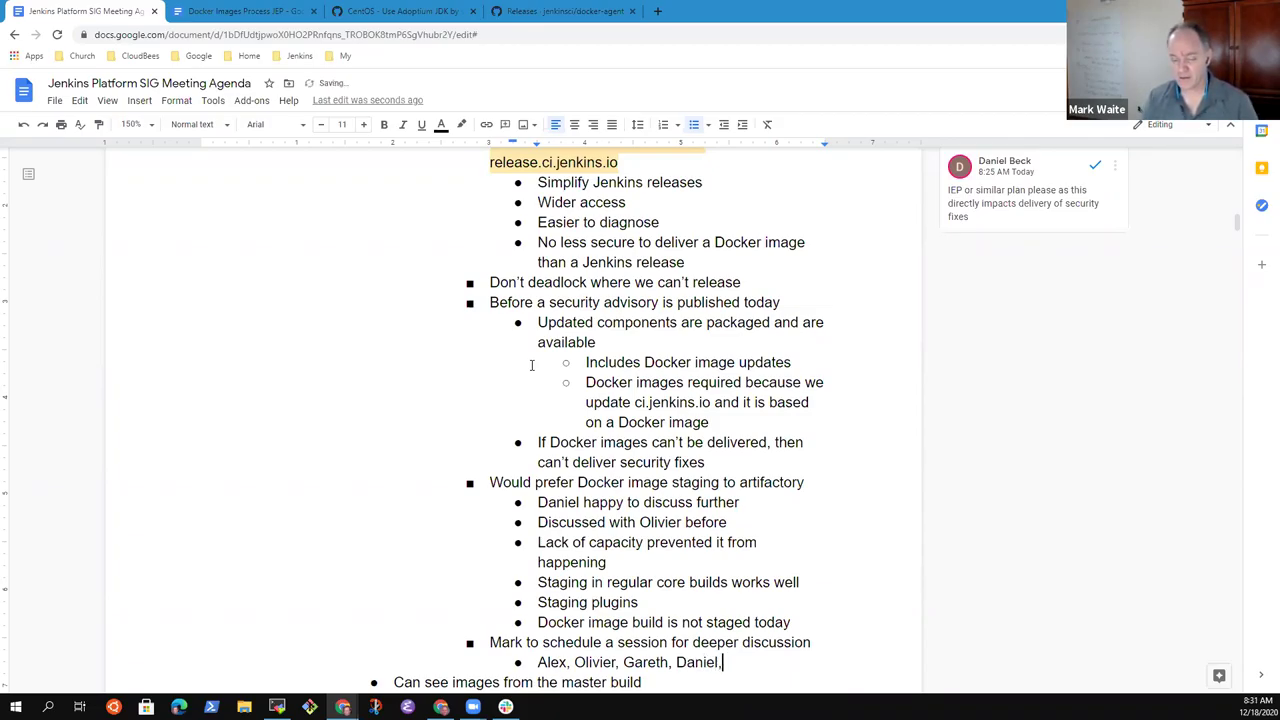
text(Mark)
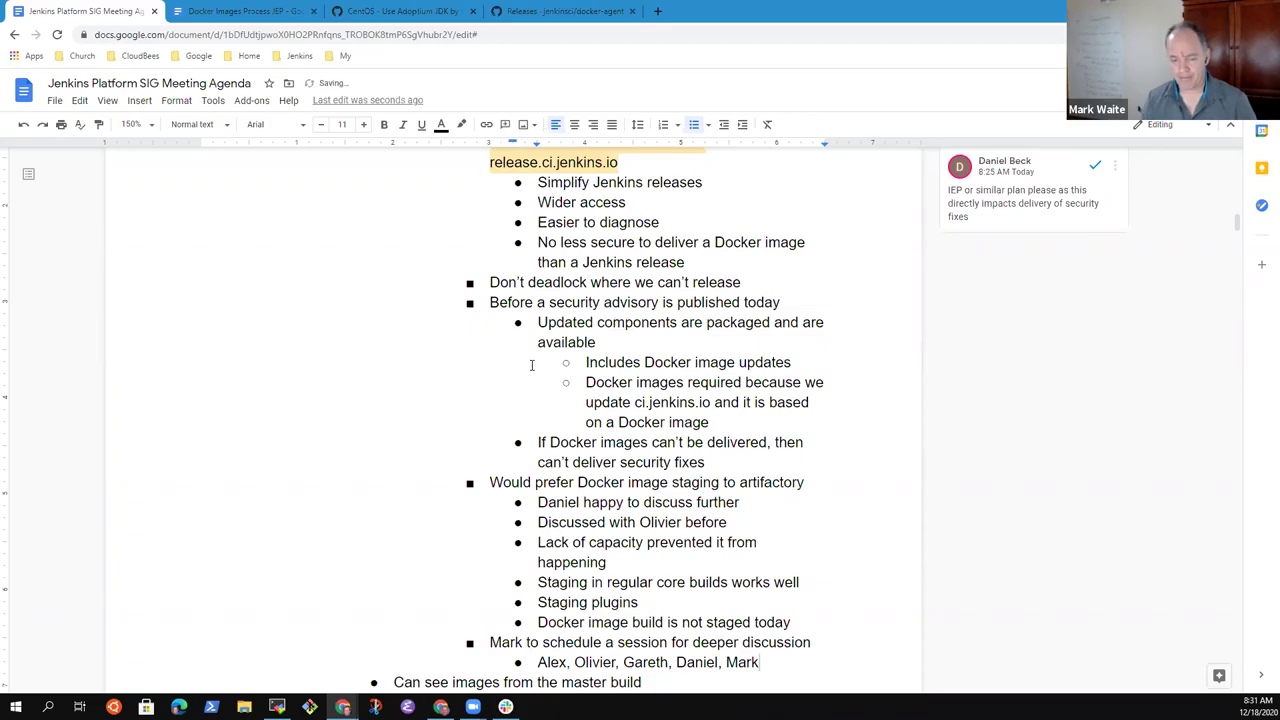
- Accept the suggested extra attendee from the suggestion card beside the list
scroll(531, 365, down, 1)
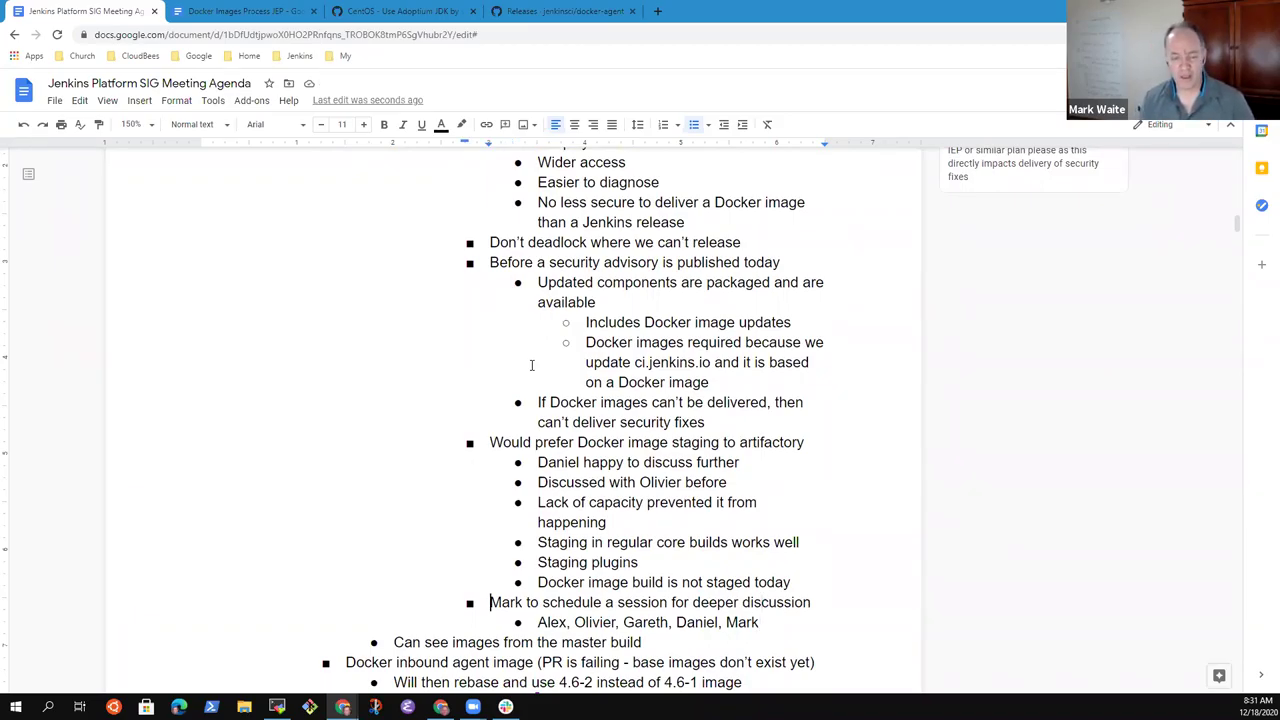
key(Home)
key(shift+End)
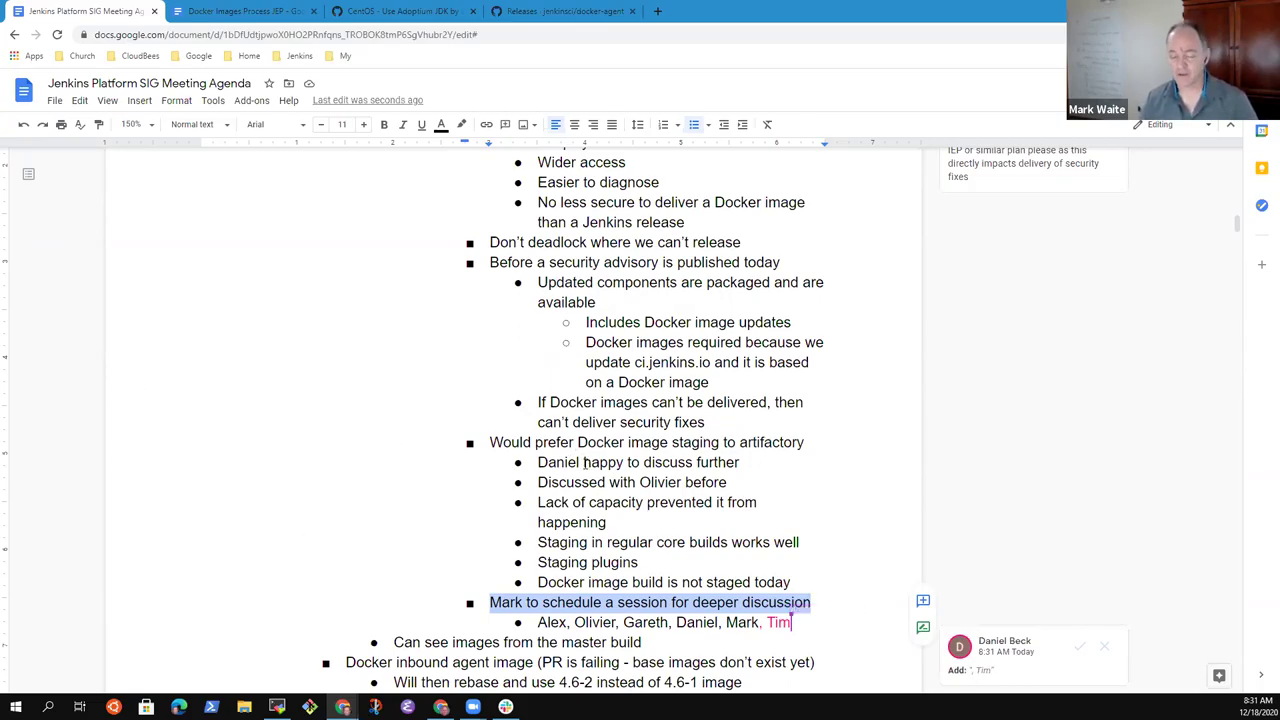
scroll(585, 460, down, 3)
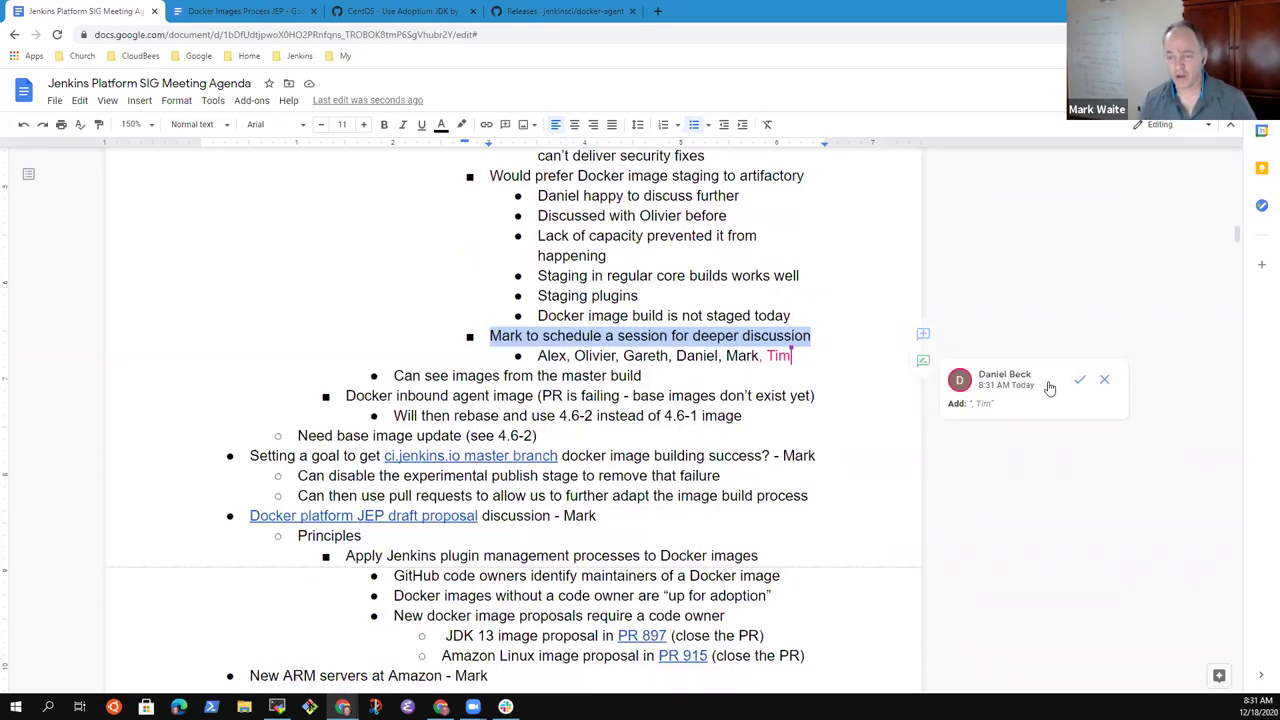
click(1079, 380)
scroll(670, 537, up, 2)
click(672, 544)
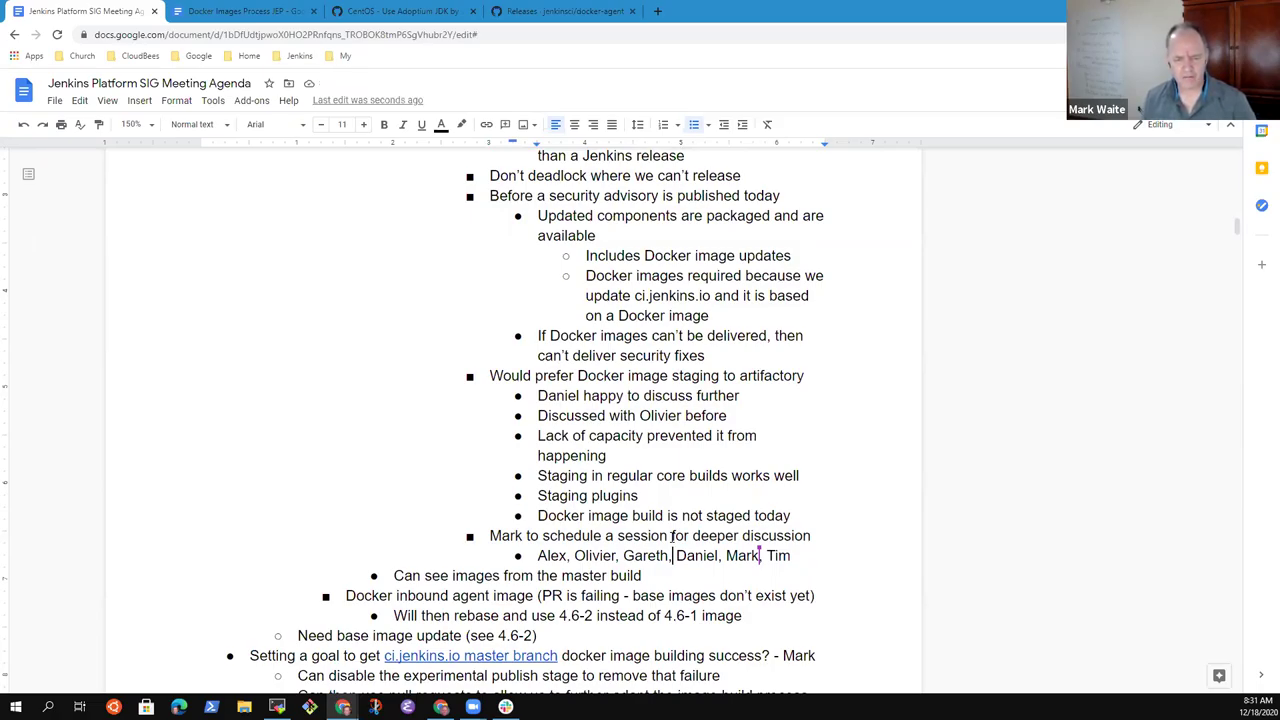
- Review the agenda lines below, selecting the ci.jenkins.io master branch goal line
key(Down)
key(Down)
key(Down)
key(Down)
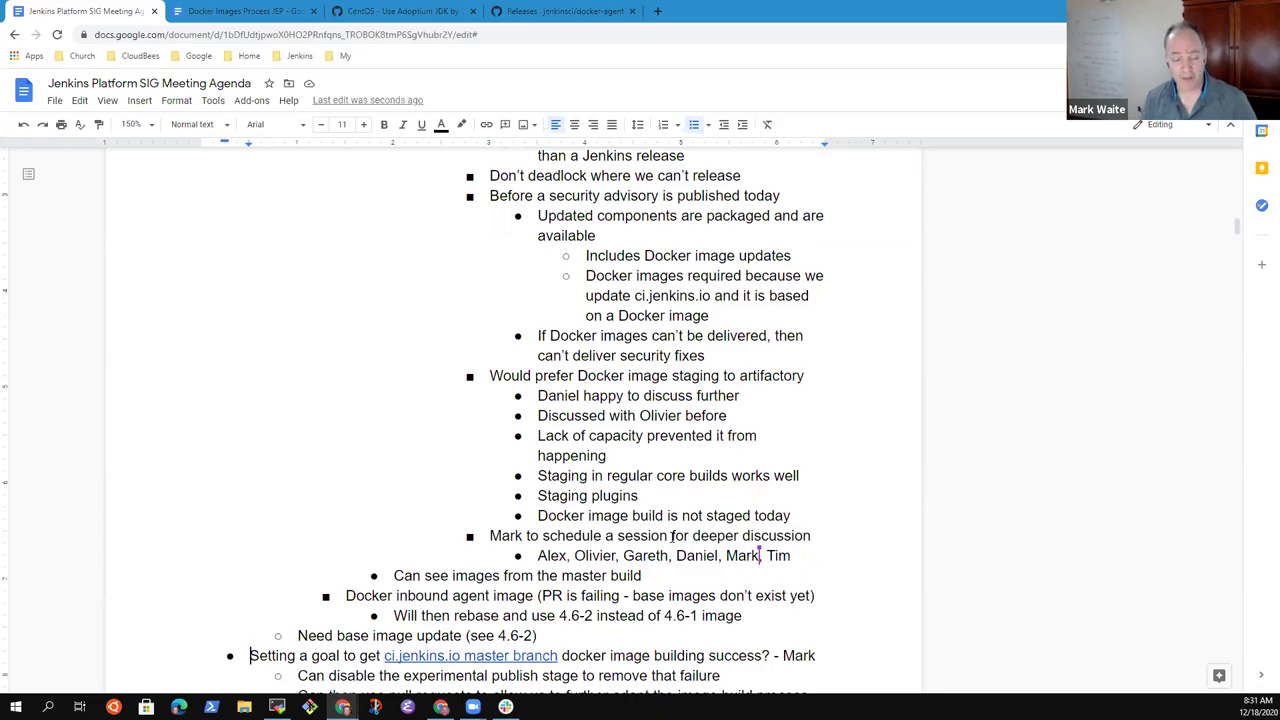
key(shift+Down)
key(Down)
key(Down)
key(End)
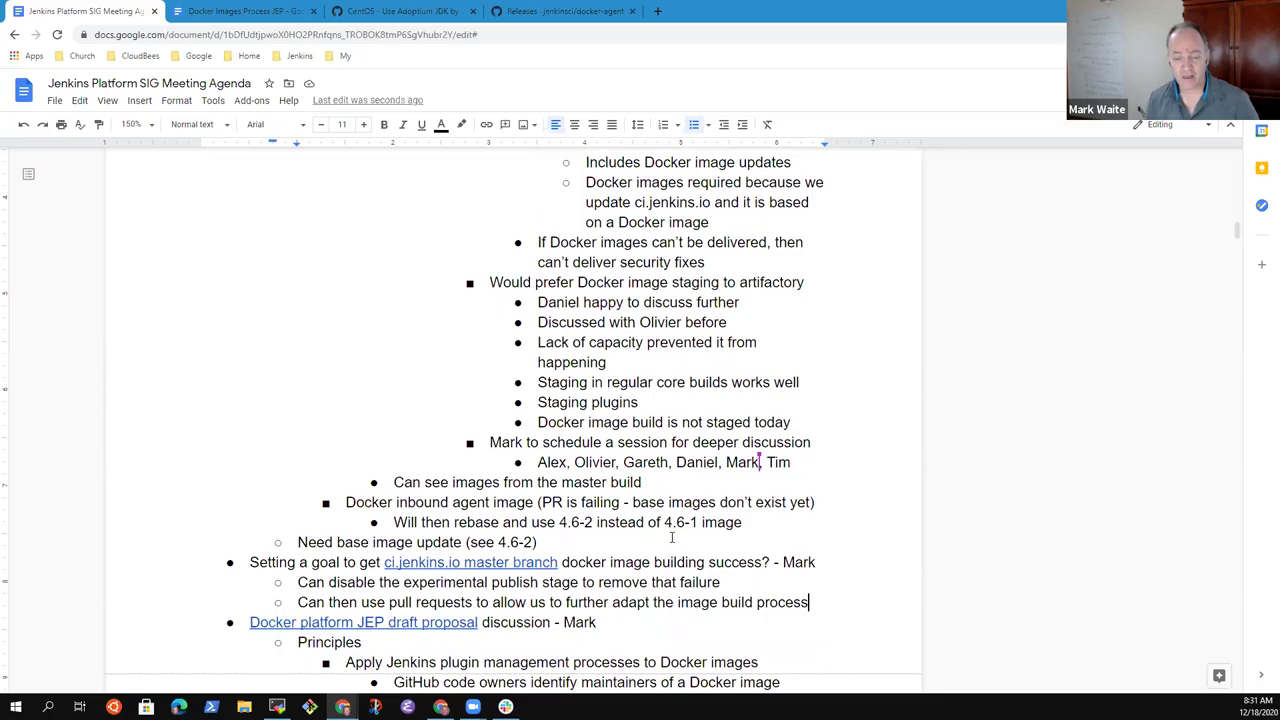
key(Up)
key(Home)
key(shift+End)
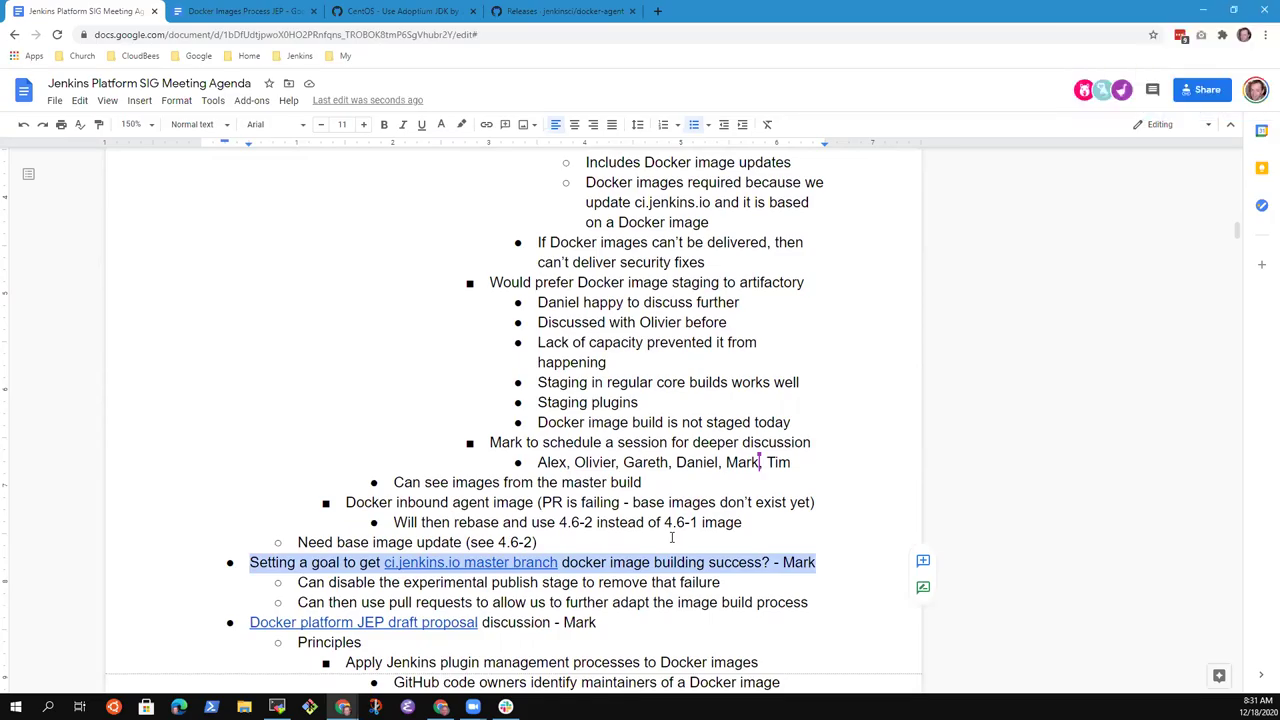
- Add a square-bullet note under the attendee list that a maintainer contacted the Docker people
key(Up)
key(Up)
key(Up)
key(Up)
key(Up)
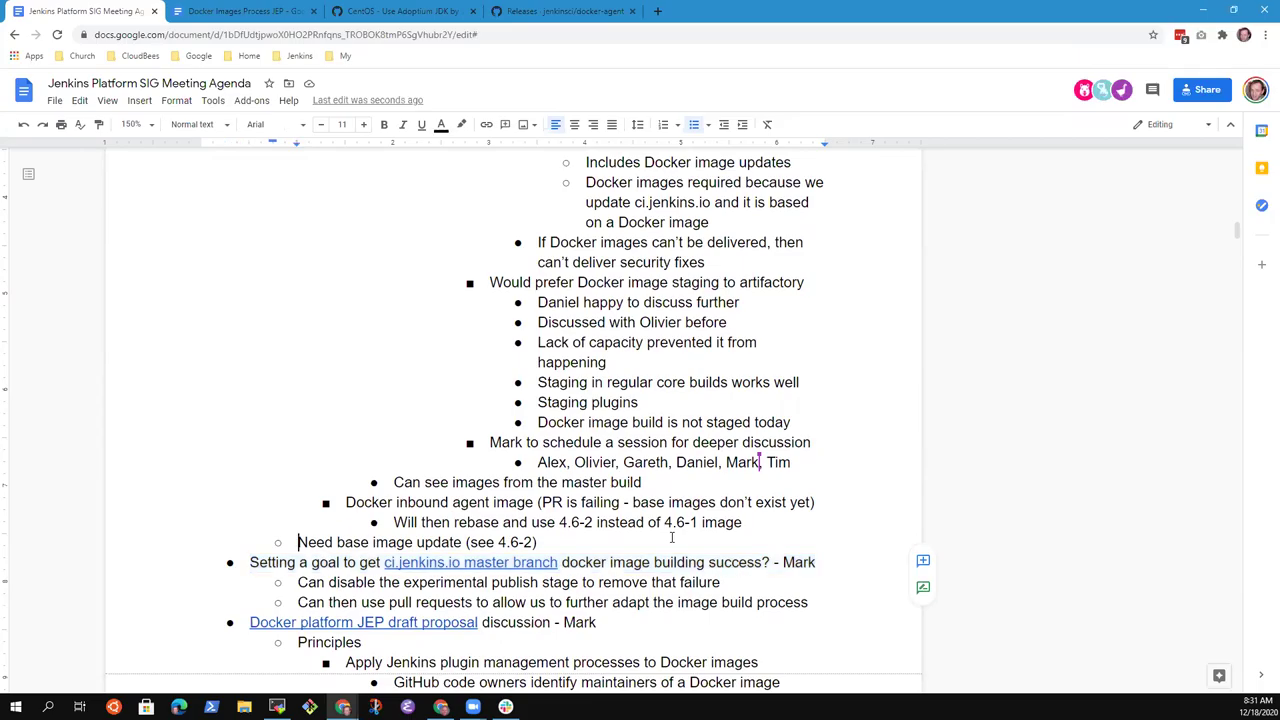
key(Down)
key(Down)
key(Up)
key(Return)
key(shift+Tab)
text(Alex conteac)
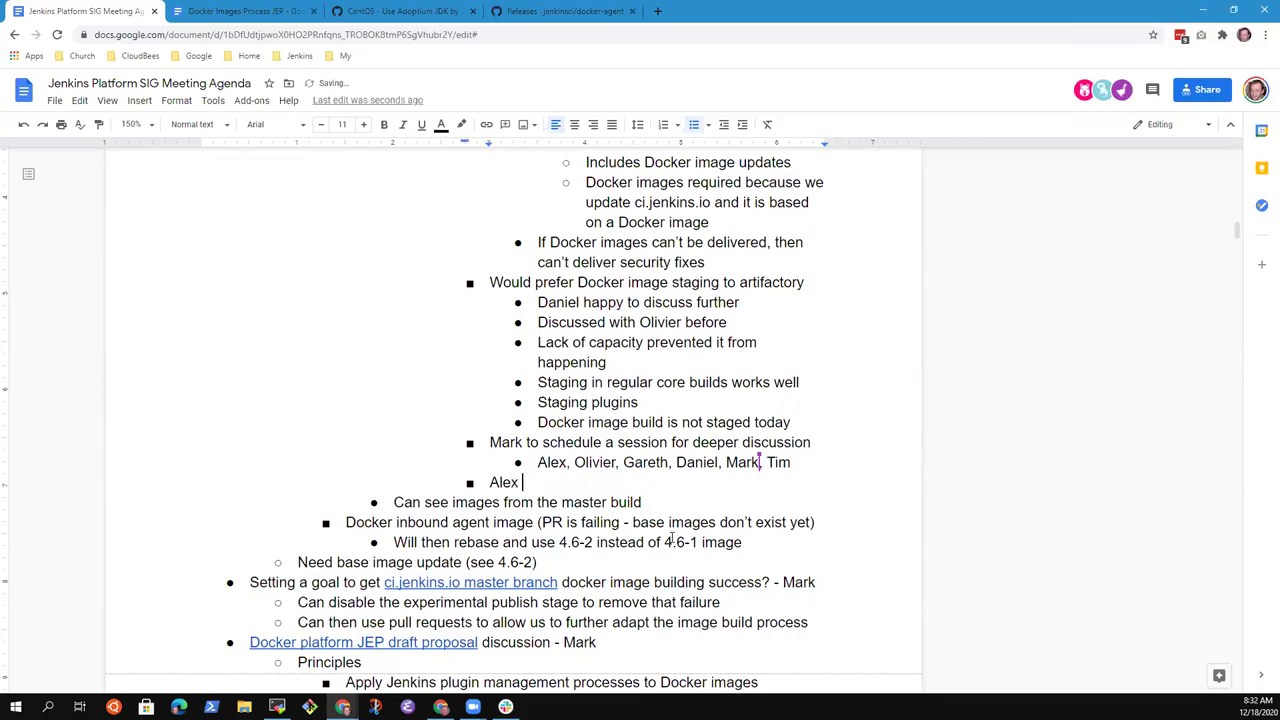
key(BackSpace)
key(BackSpace)
key(BackSpace)
text(acted the Docker secu)
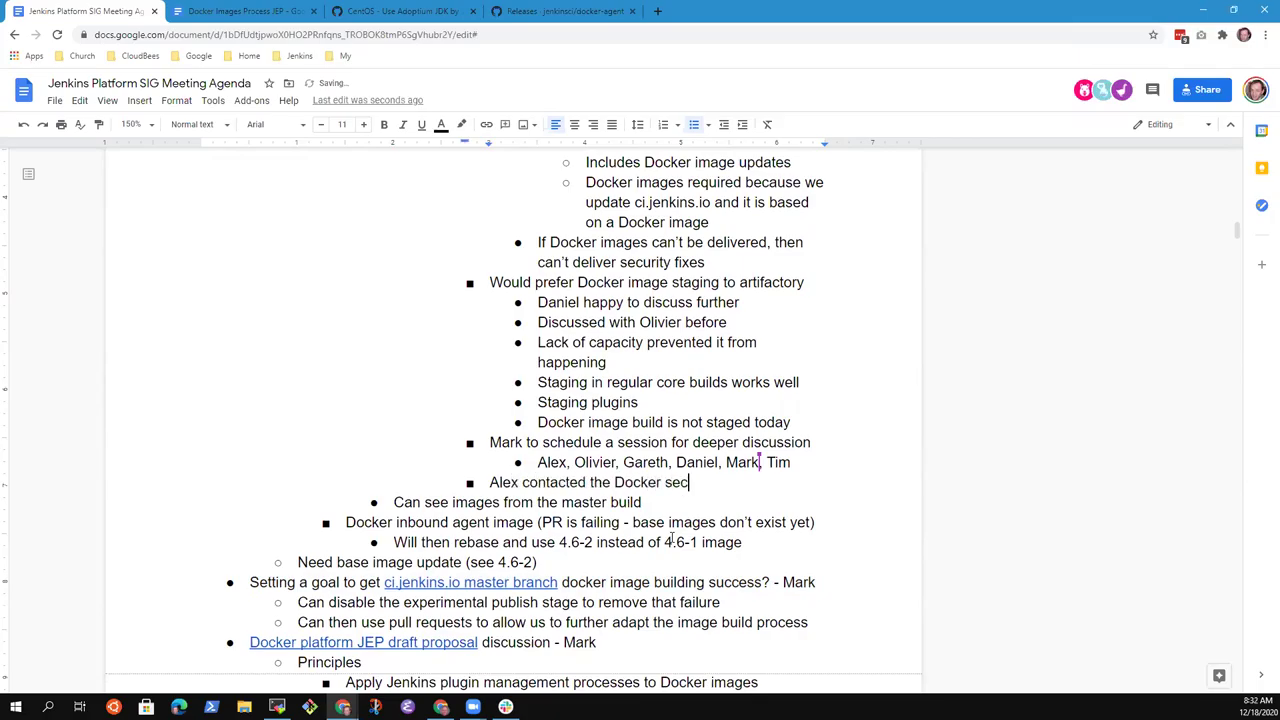
key(BackSpace)
key(BackSpace)
key(BackSpace)
key(BackSpace)
text(people)
- Extend the contact note with 'about their Jenkins docker repository' and begin a sub-point
key(Return)
key(Tab)
text(remove)
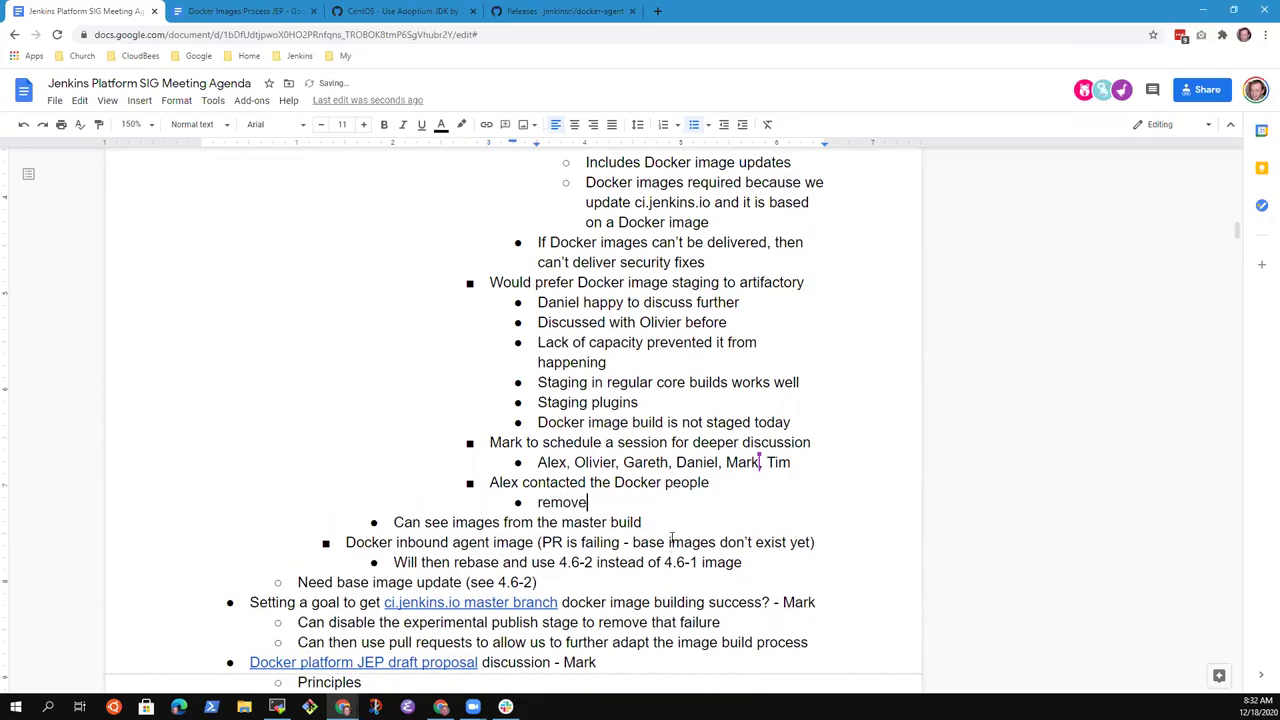
key(Up)
key(End)
text(about their )
text(Docker)
key(BackSpace)
key(BackSpace)
key(BackSpace)
key(BackSpace)
key(BackSpace)
key(BackSpace)
key(BackSpace)
text(Jenkins docker )
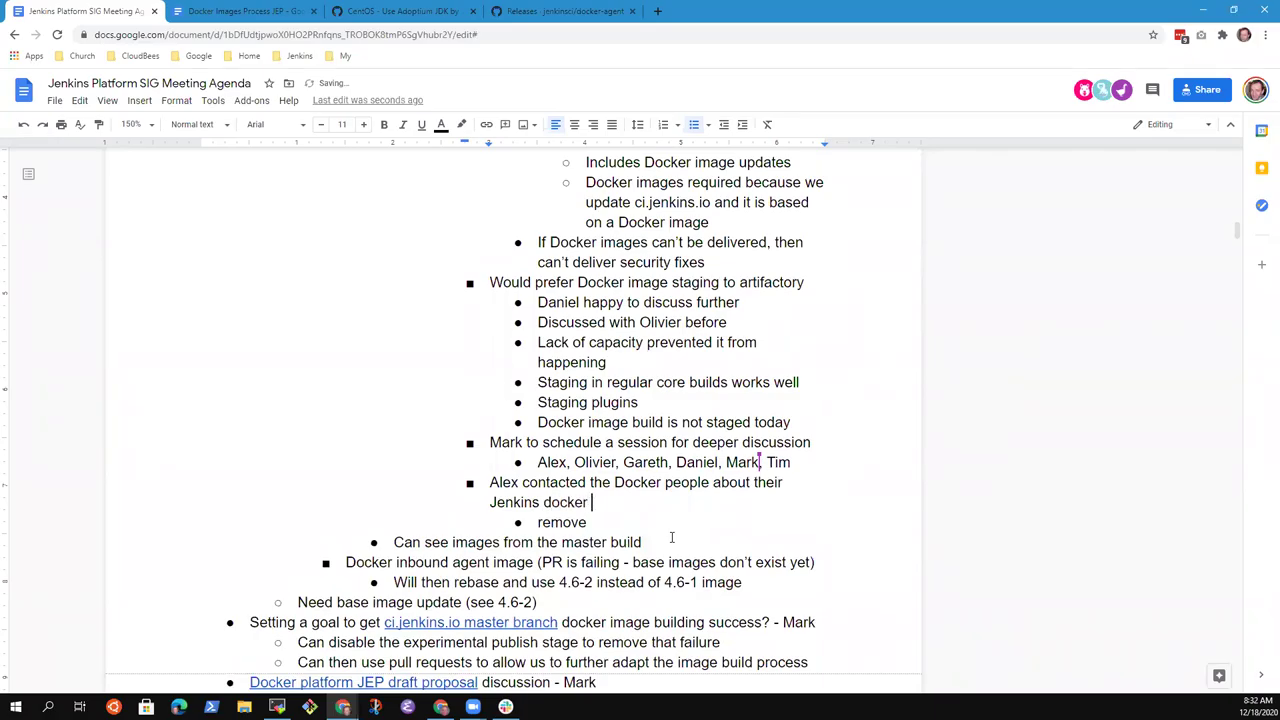
text(repository)
- Add sub-points 'removed the "latest" tag' and 'Unwilling to remove the repository'; call the repository deprecated
key(Down)
text(d the "latest)
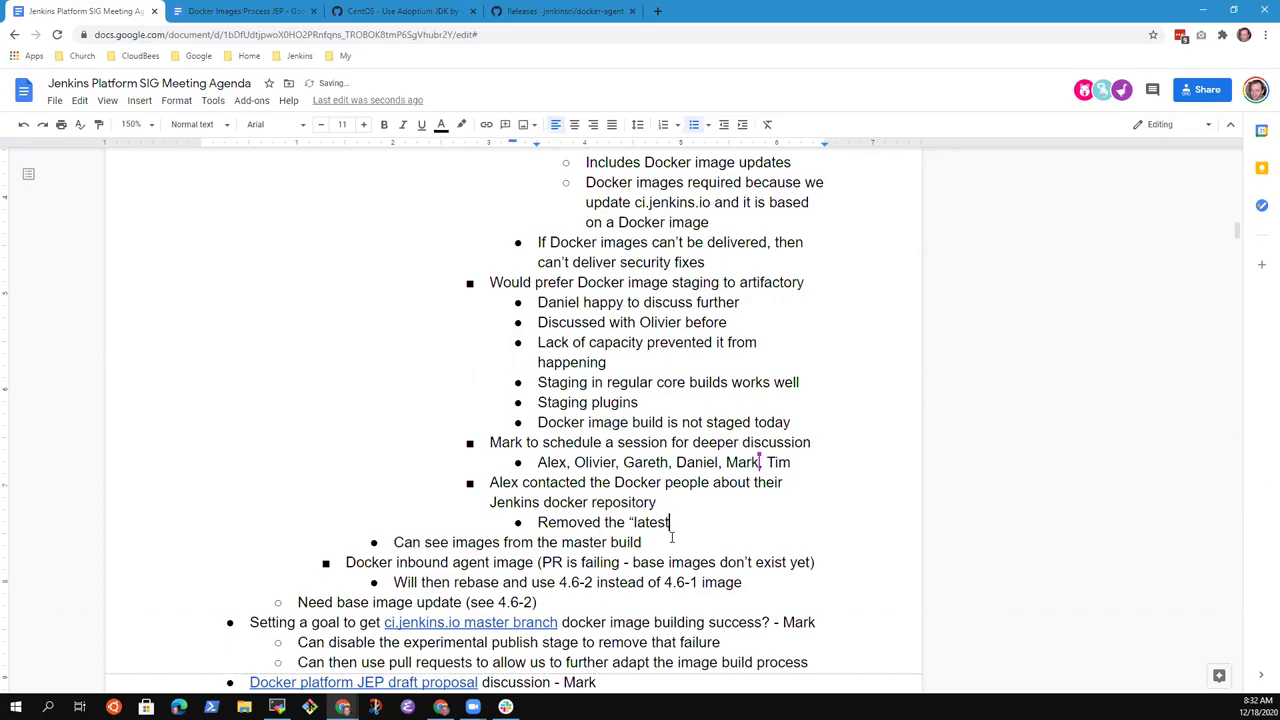
text(" tag)
key(Return)
text(Un)
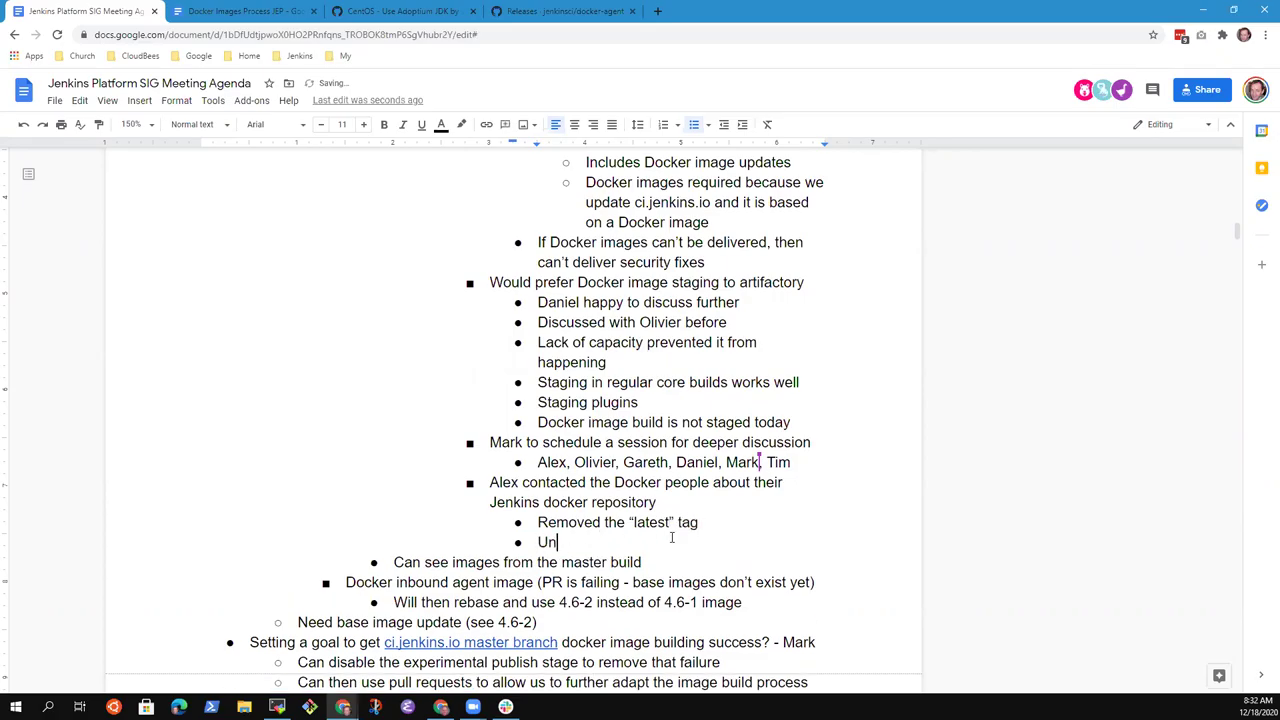
text(willing to remove the repository)
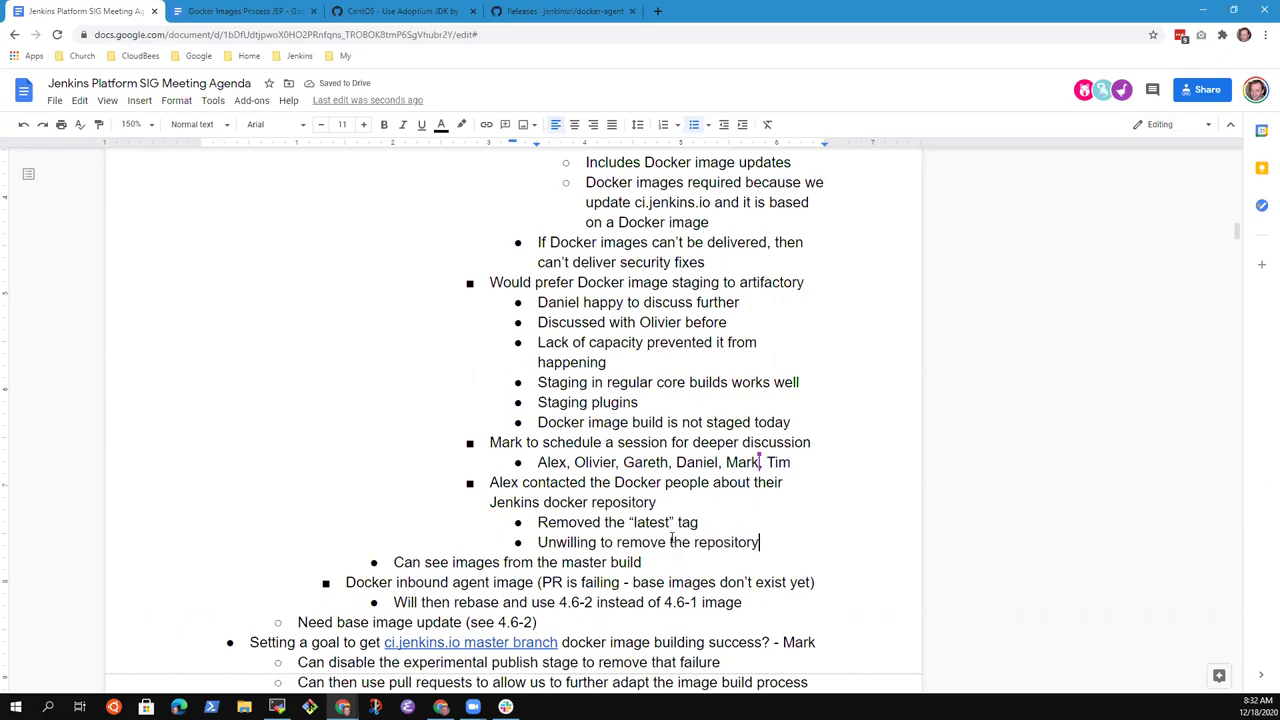
key(ctrl+Left)
key(ctrl+Left)
key(ctrl+Left)
text(deprecated)
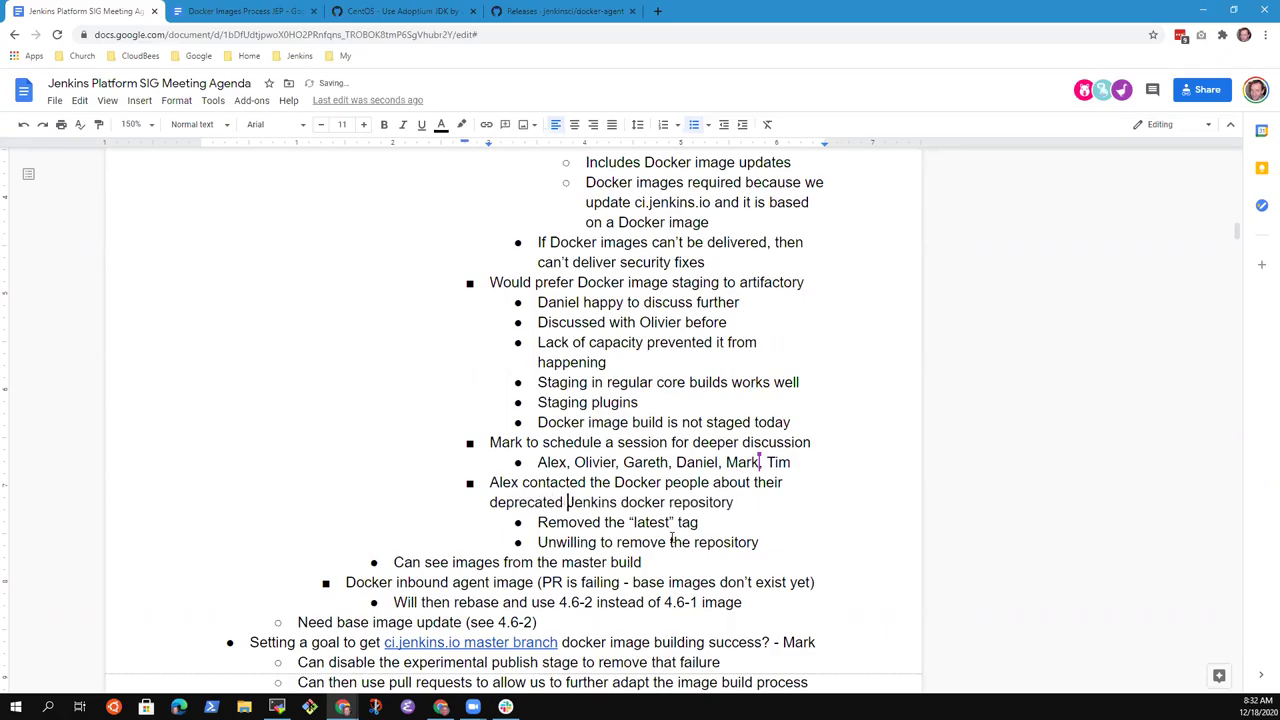
key(End)
key(Down)
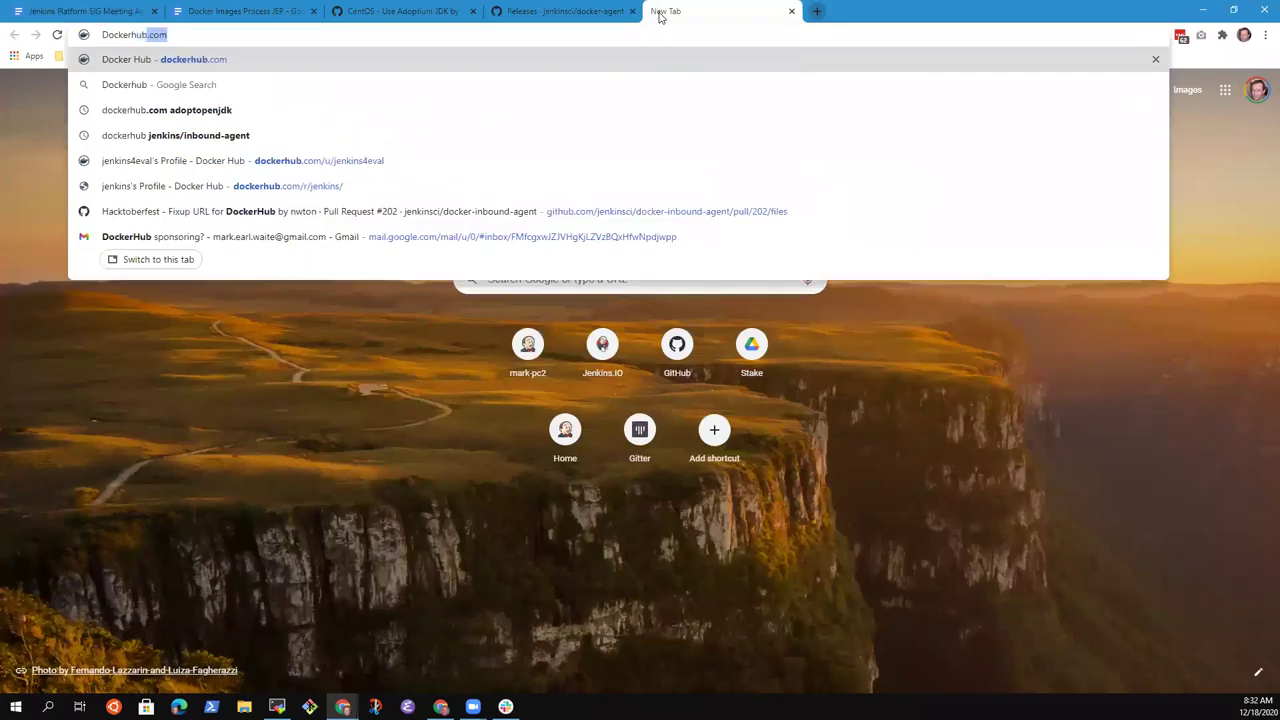
- Search Docker Hub for 'jenkins' and copy the official jenkins image page address
key(Return)
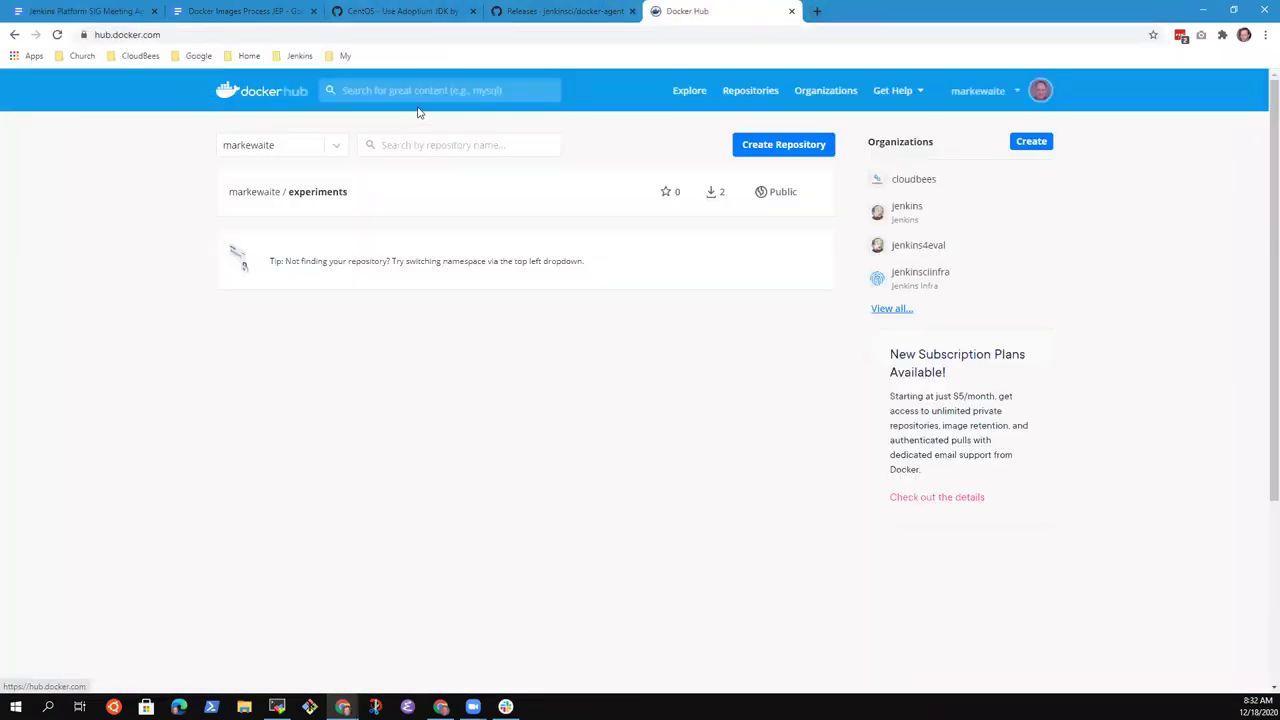
click(419, 92)
text(jenkins)
key(Return)
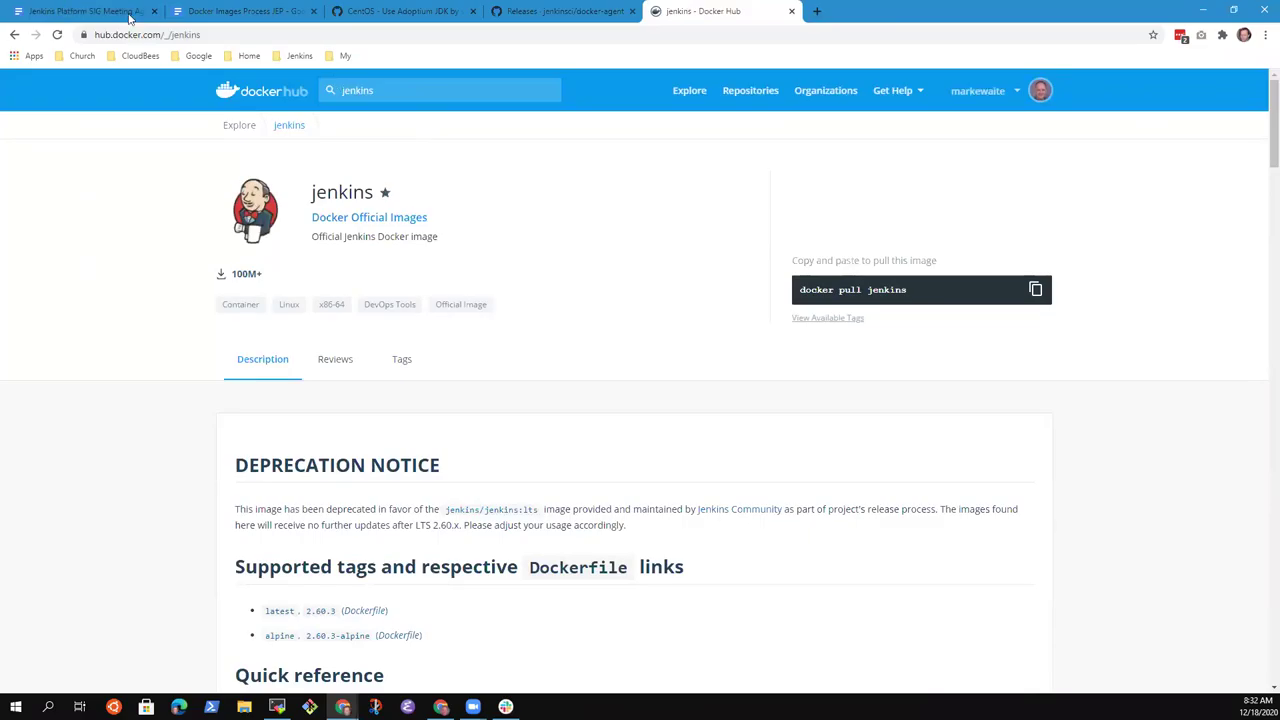
click(236, 38)
key(ctrl+c)
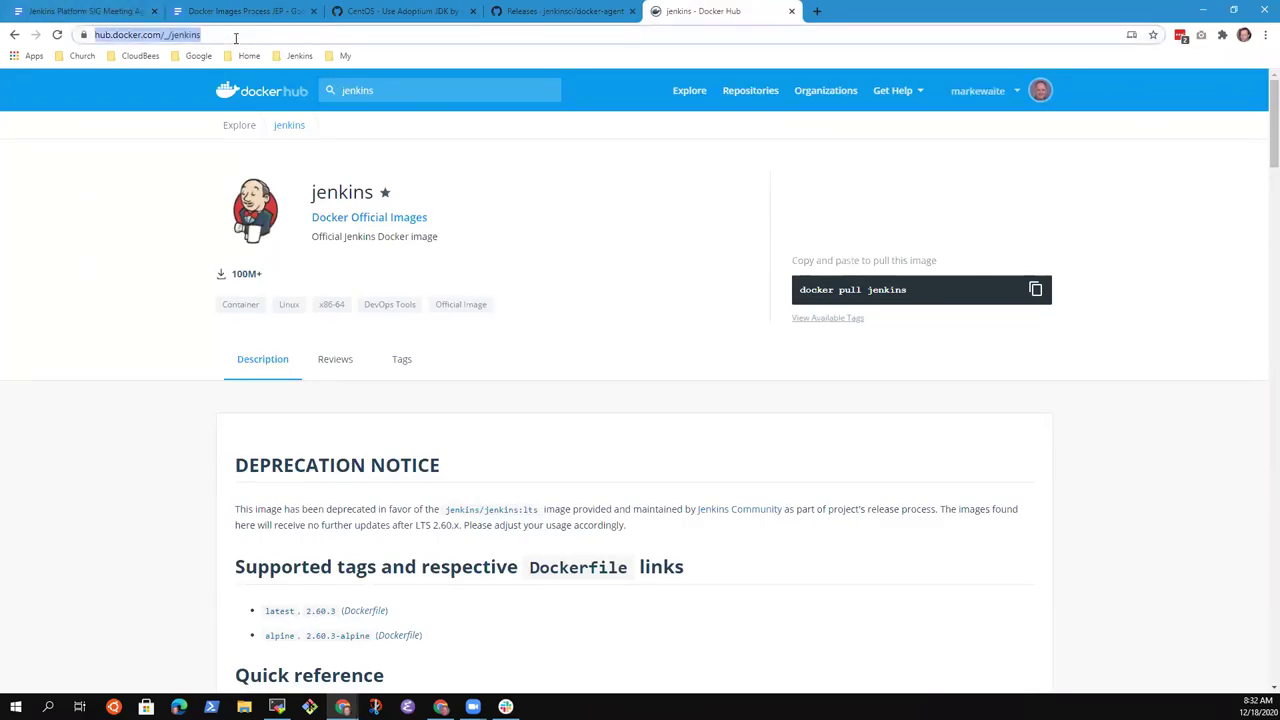
- Compare the jenkins image's Tags list with its deprecation-notice Description
click(404, 362)
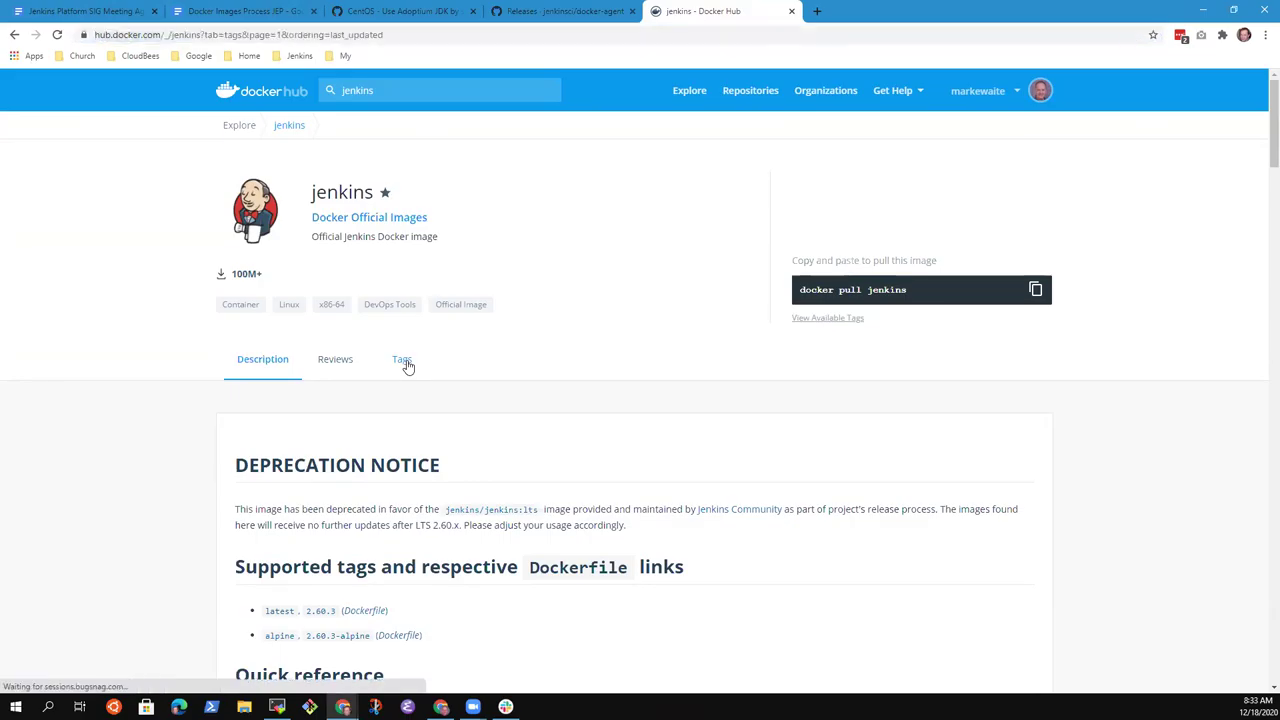
click(273, 364)
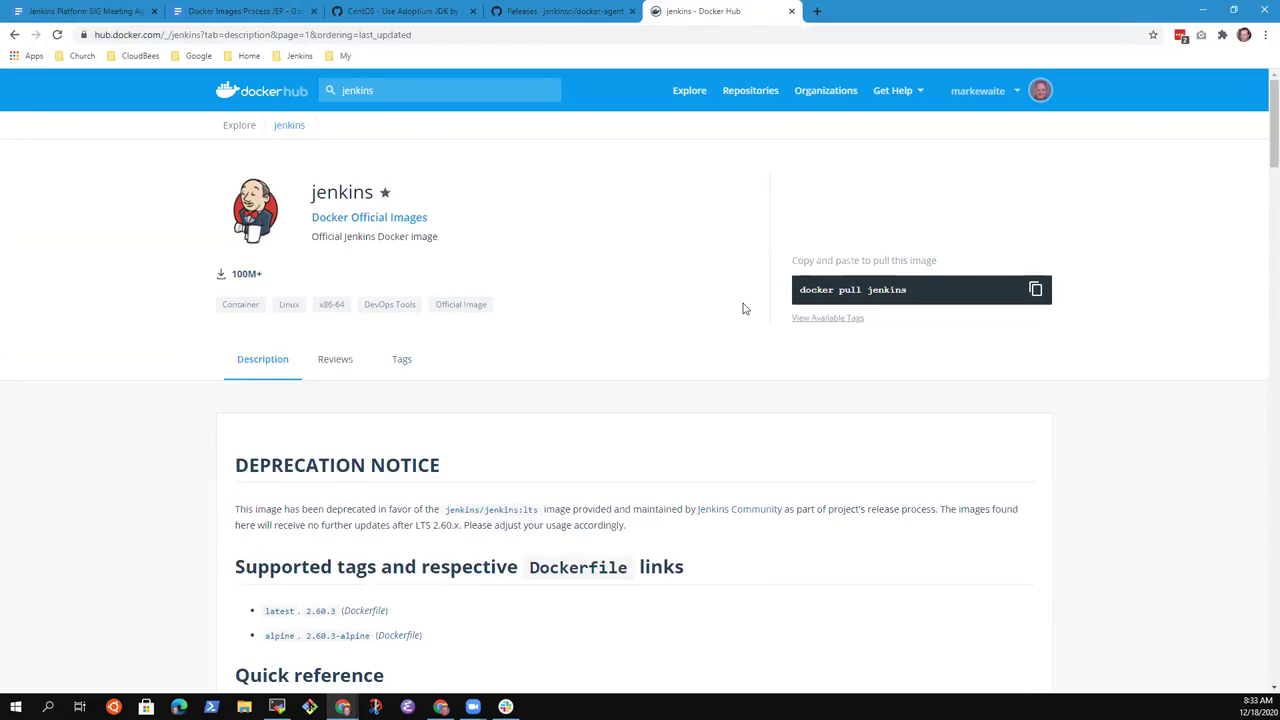
click(401, 366)
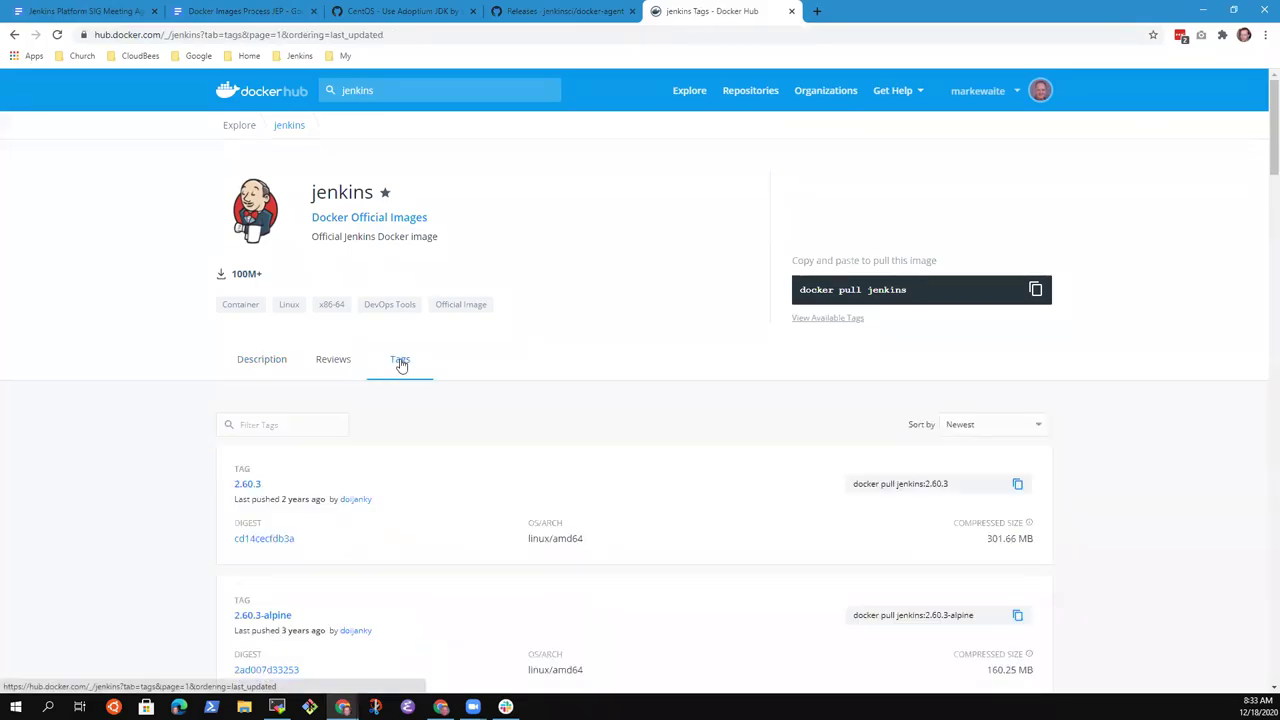
scroll(405, 410, down, 4)
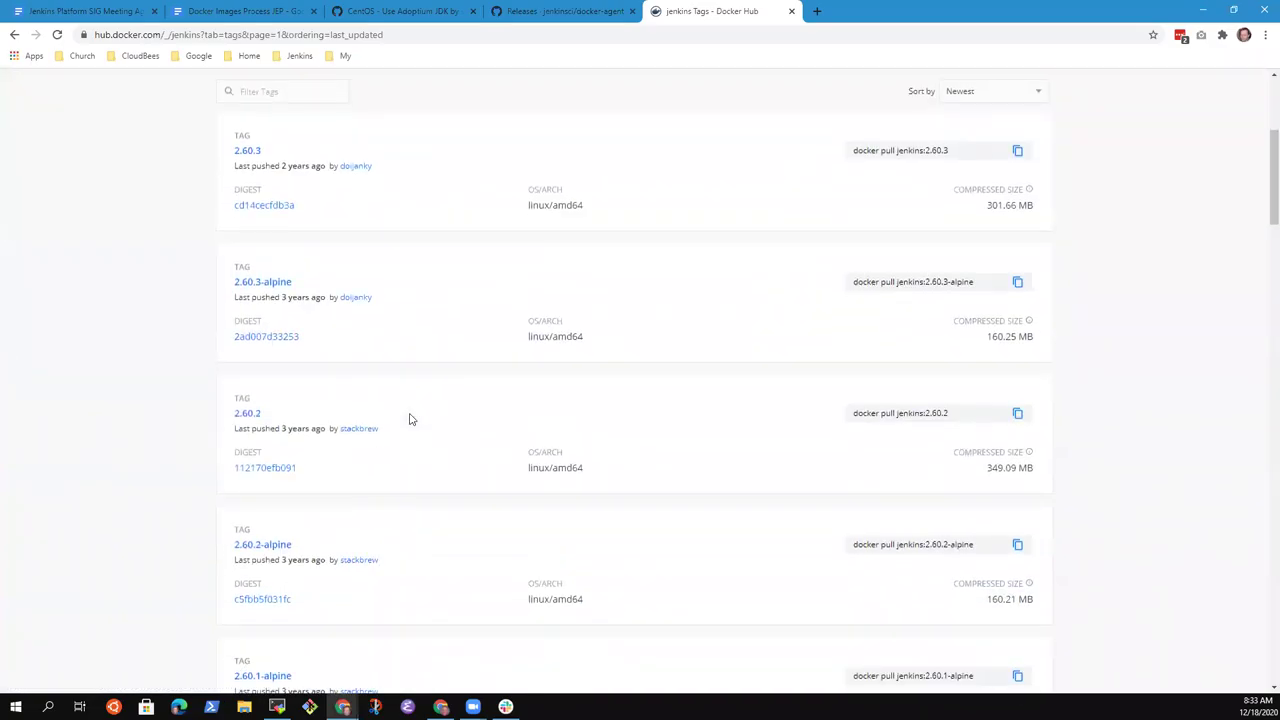
scroll(412, 400, up, 5)
click(264, 362)
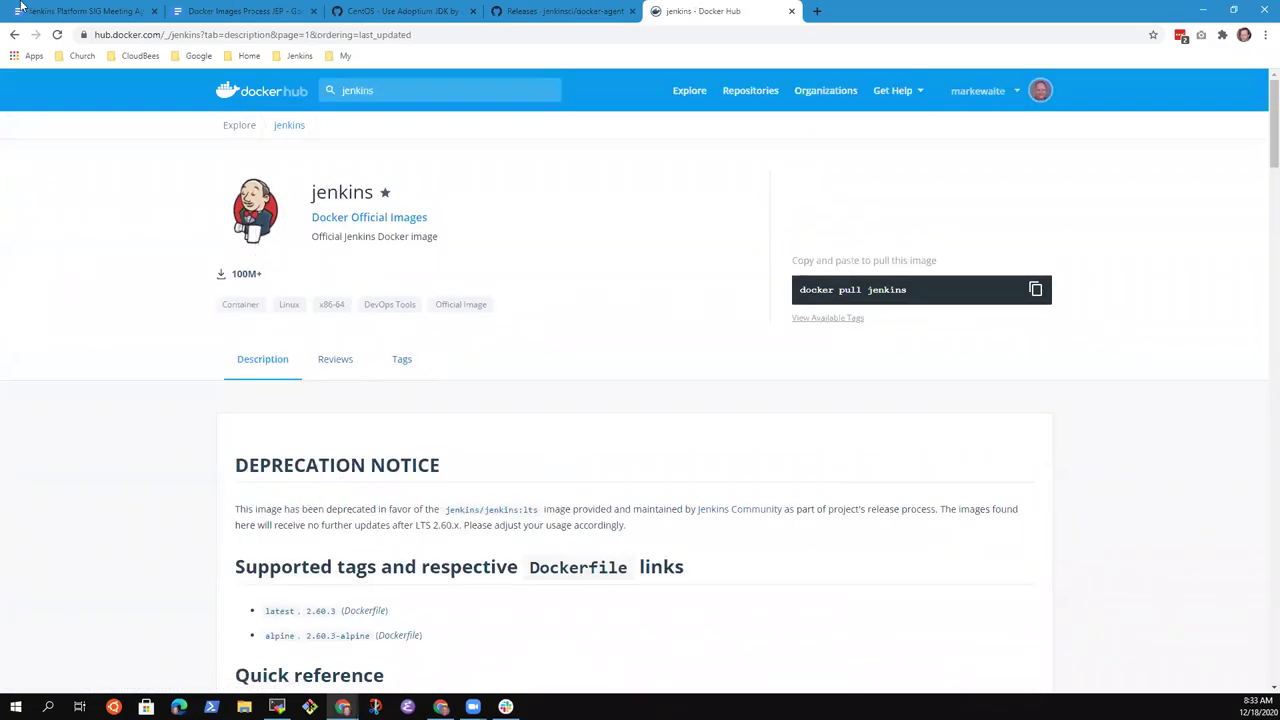
- Link 'deprecated Jenkins docker repository' to the copied Docker Hub jenkins image URL
click(89, 11)
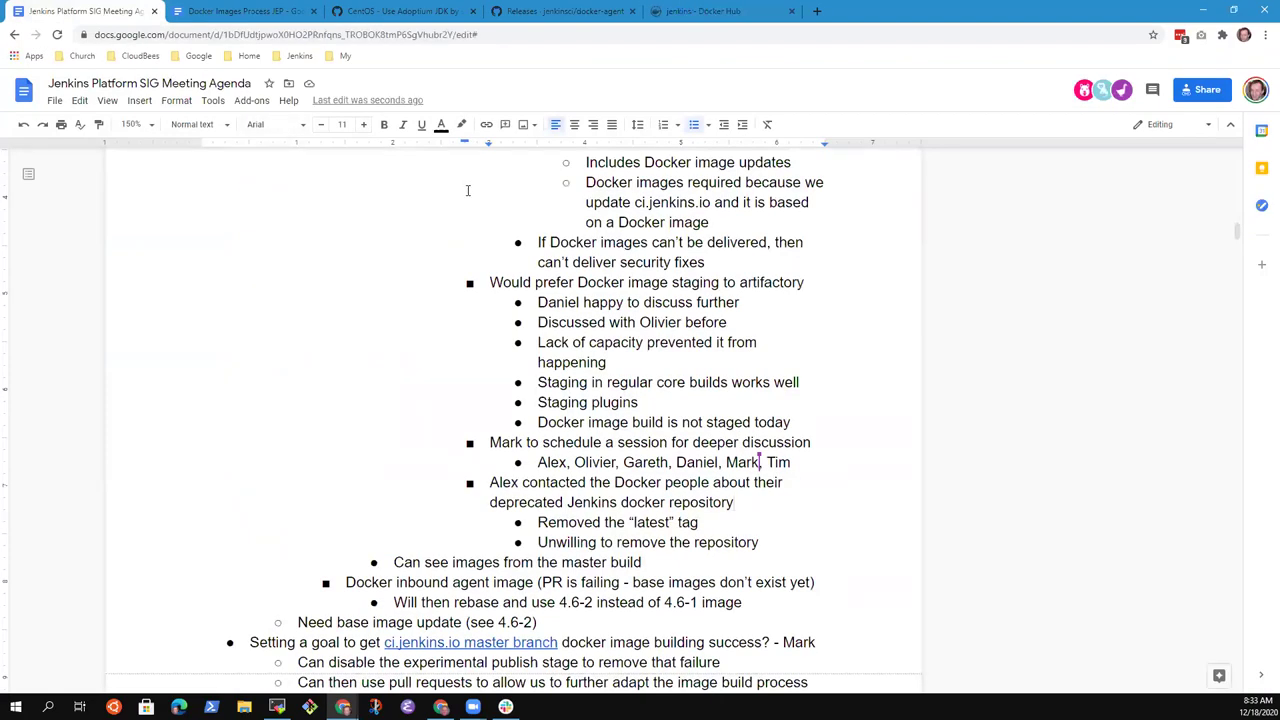
key(ctrl+shift+Right)
key(ctrl+shift+Right)
key(ctrl+shift+Right)
key(ctrl+shift+Right)
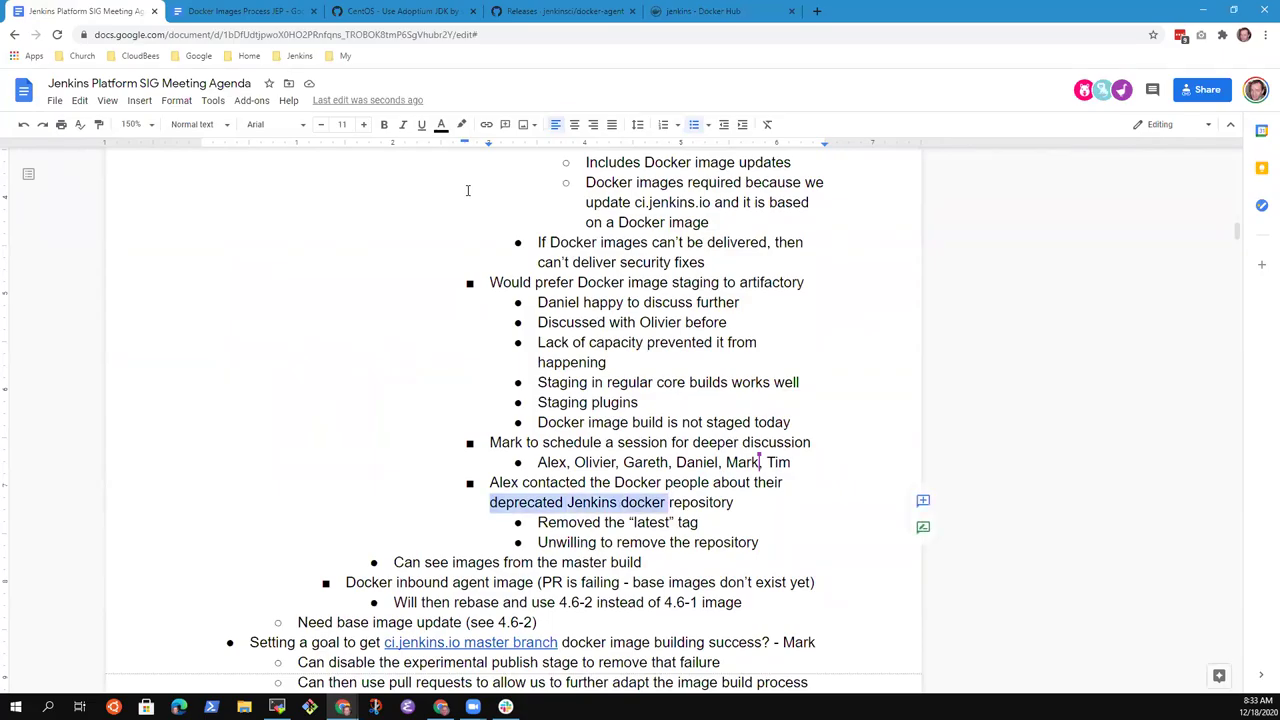
key(shift+Left)
key(ctrl+k)
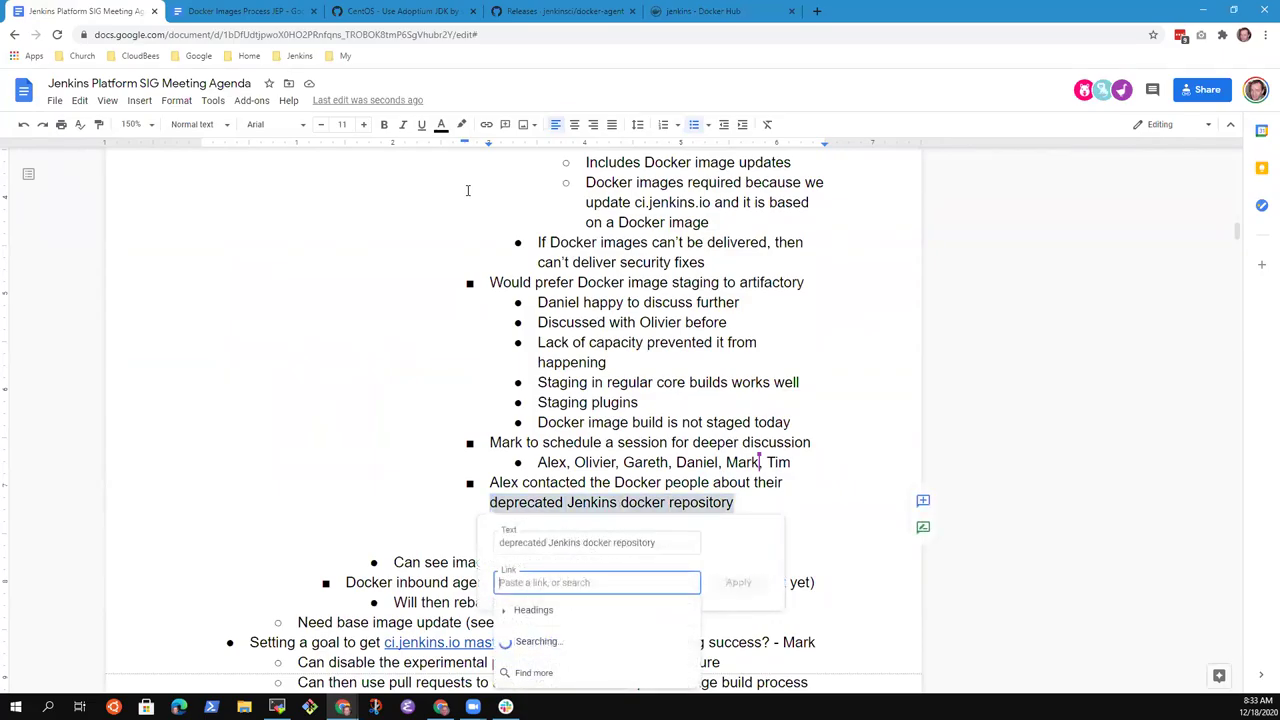
key(ctrl+v)
key(Return)
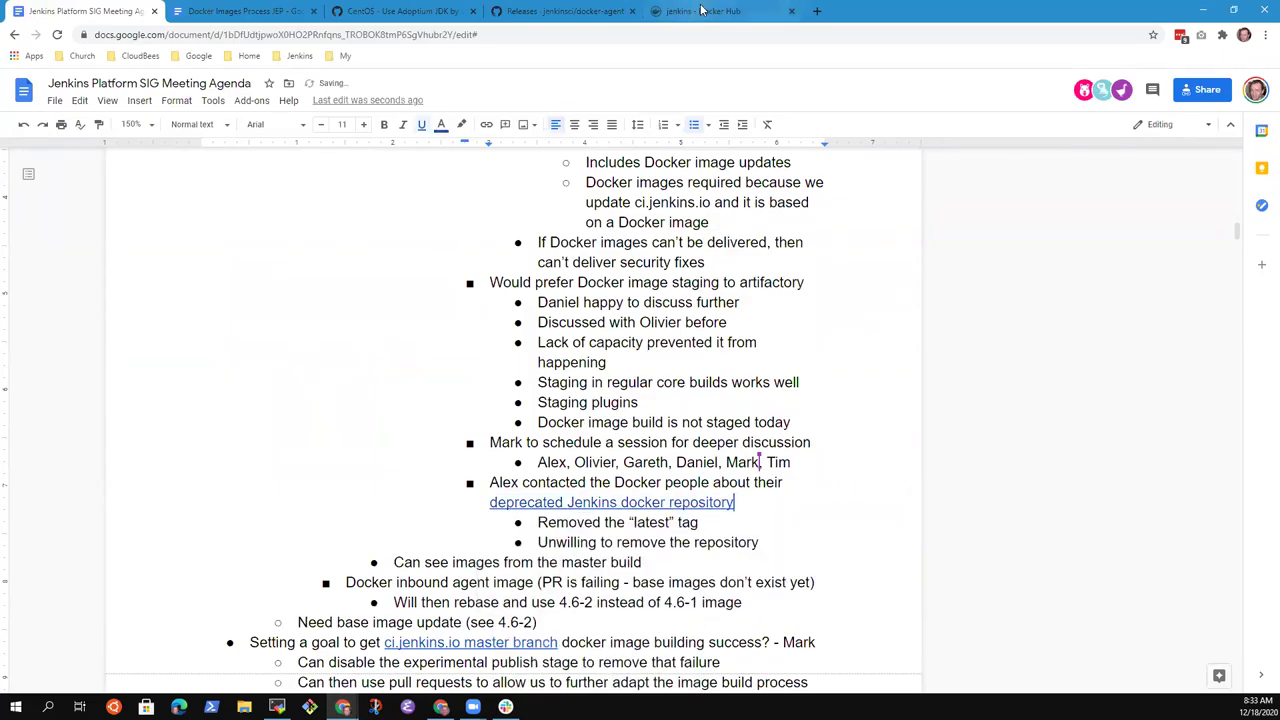
click(702, 11)
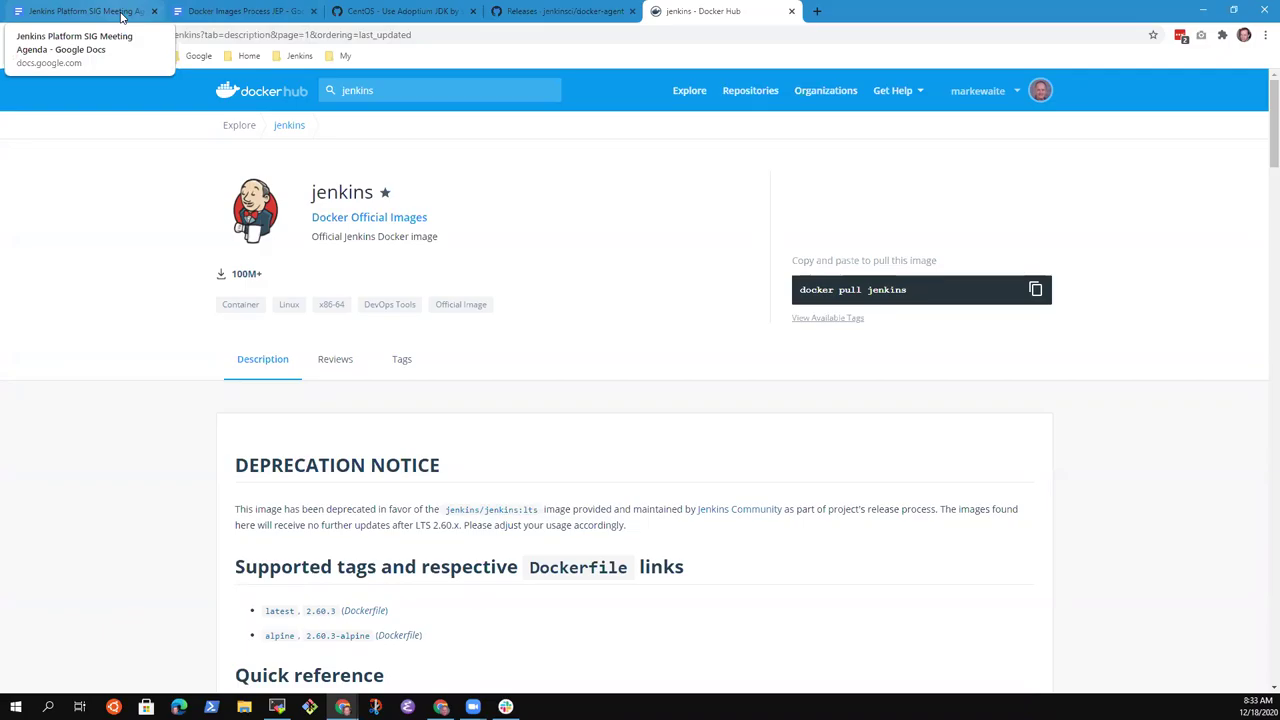
click(101, 12)
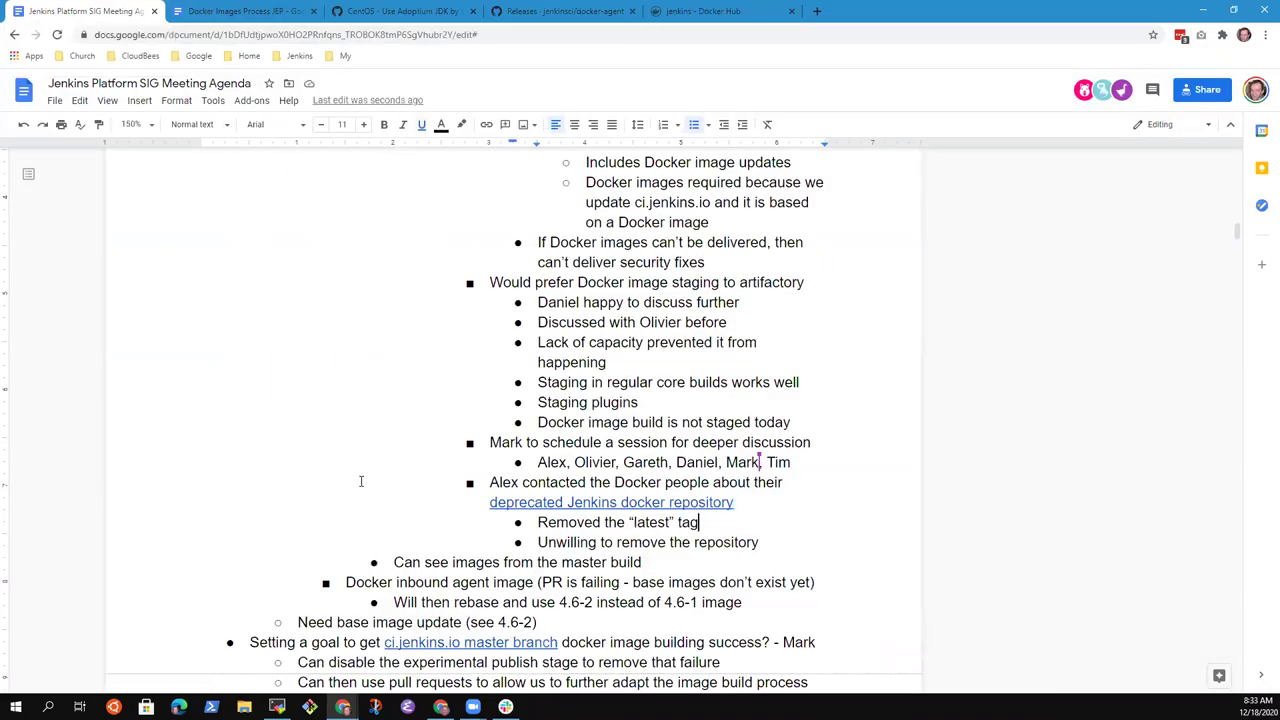
- Start a main-level bullet and tidy the contact note, replacing 'their' with 'the' before the link
key(Return)
key(shift+Tab)
key(Up)
key(Up)
key(ctrl+Right)
key(ctrl+Right)
key(ctrl+Right)
key(ctrl+shift+Left)
key(BackSpace)
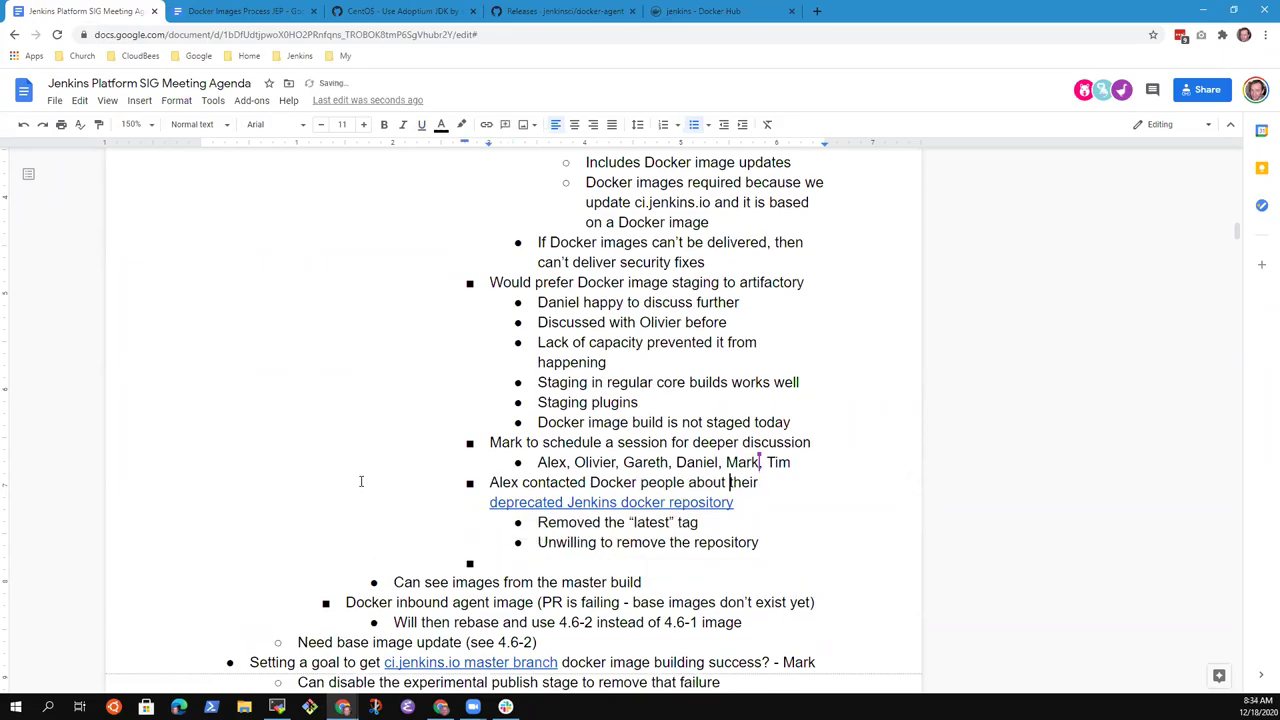
key(ctrl+shift+Right)
key(BackSpace)
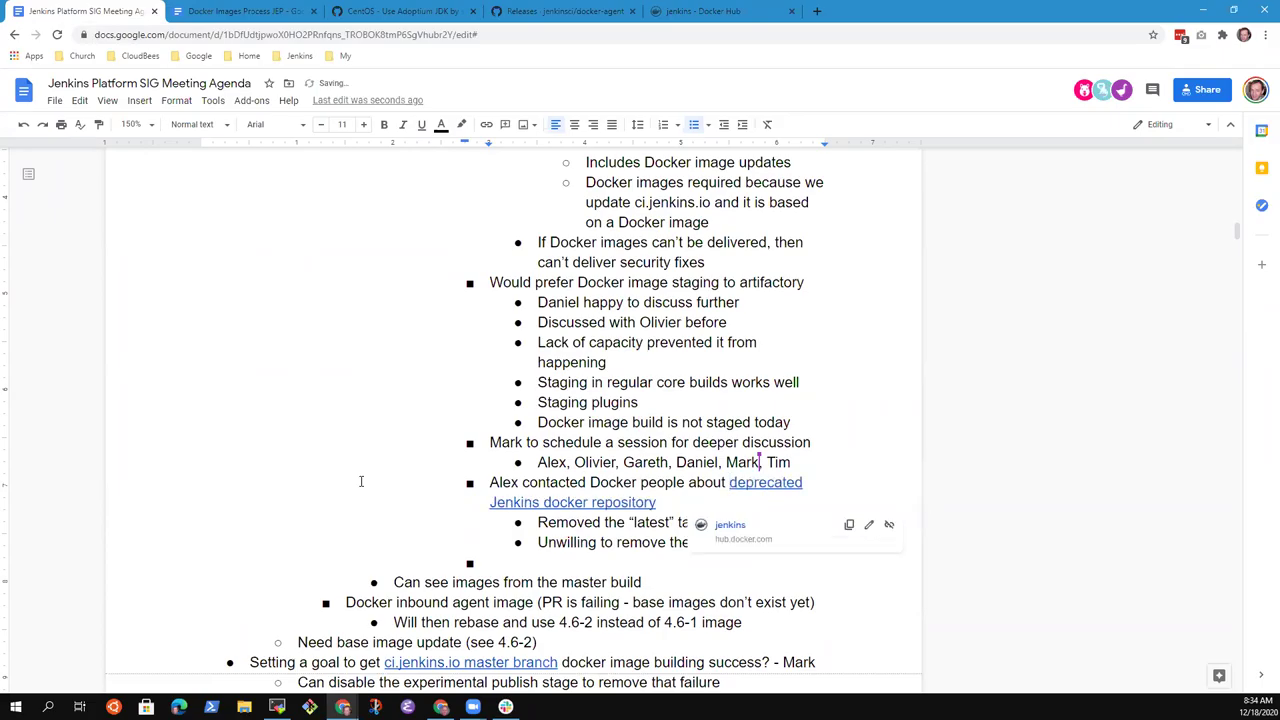
text(the)
- Type 'Describe in the deprecation notice that it has not been updated in a very' on the bullet
key(Down)
key(Down)
key(Down)
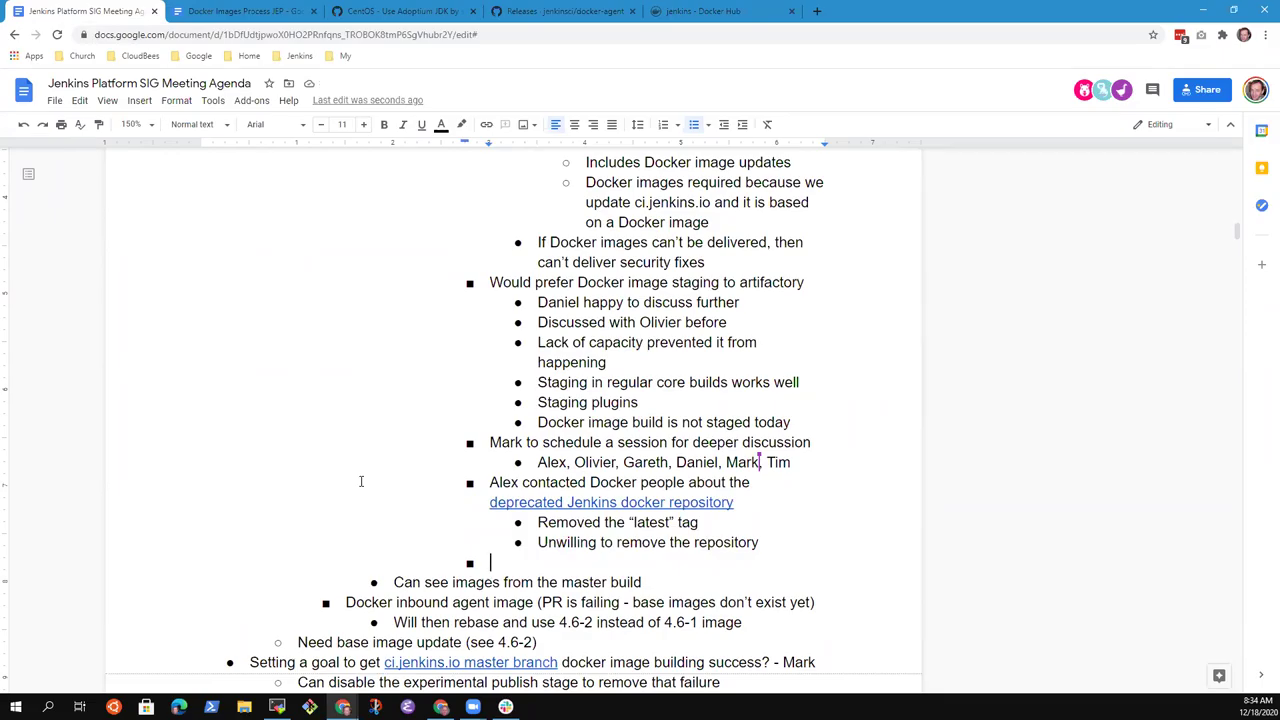
text(Ex)
key(BackSpace)
key(BackSpace)
text(Describe )
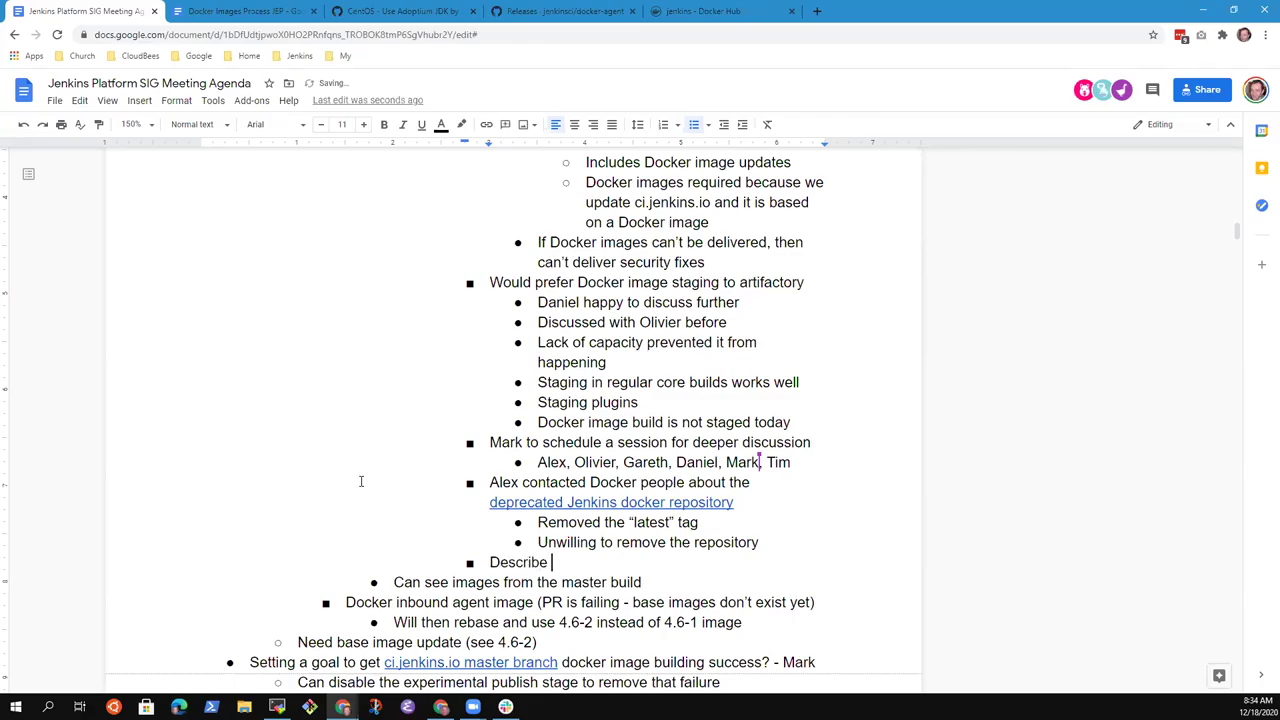
text(in the deprecati)
key(BackSpace)
key(BackSpace)
text(cation note)
key(BackSpace)
text(ice that it)
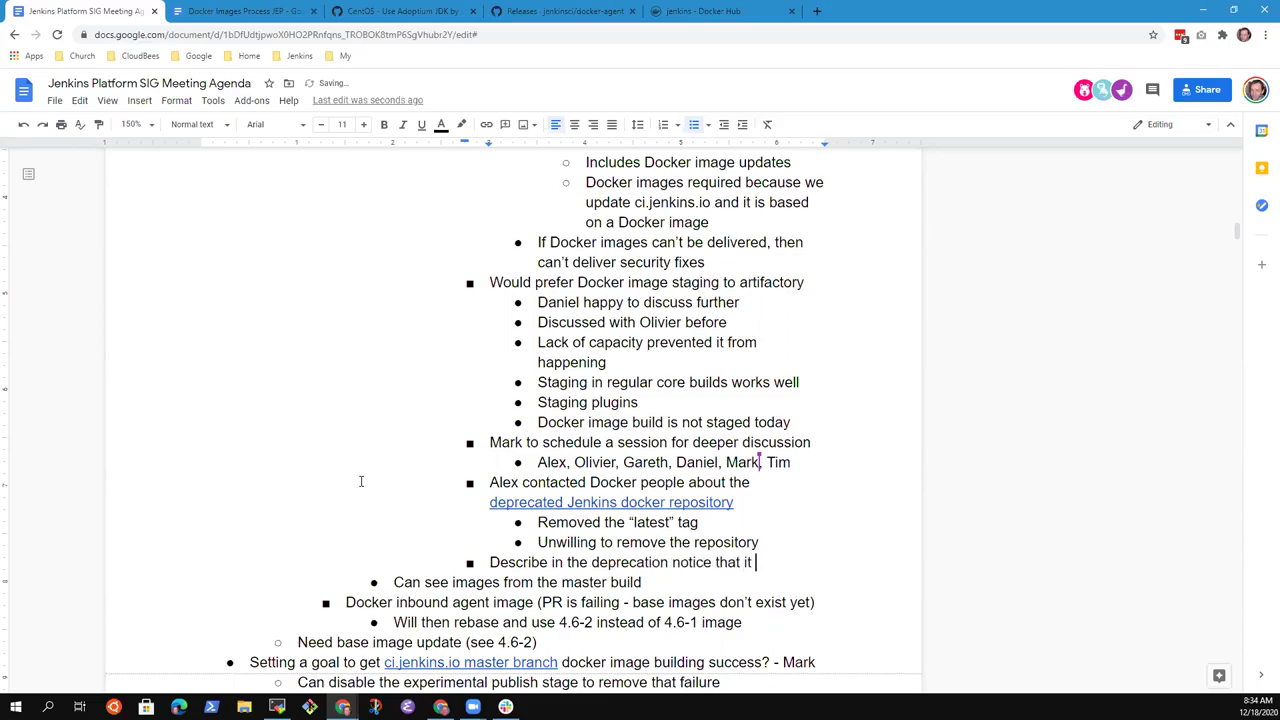
text( has not been updated)
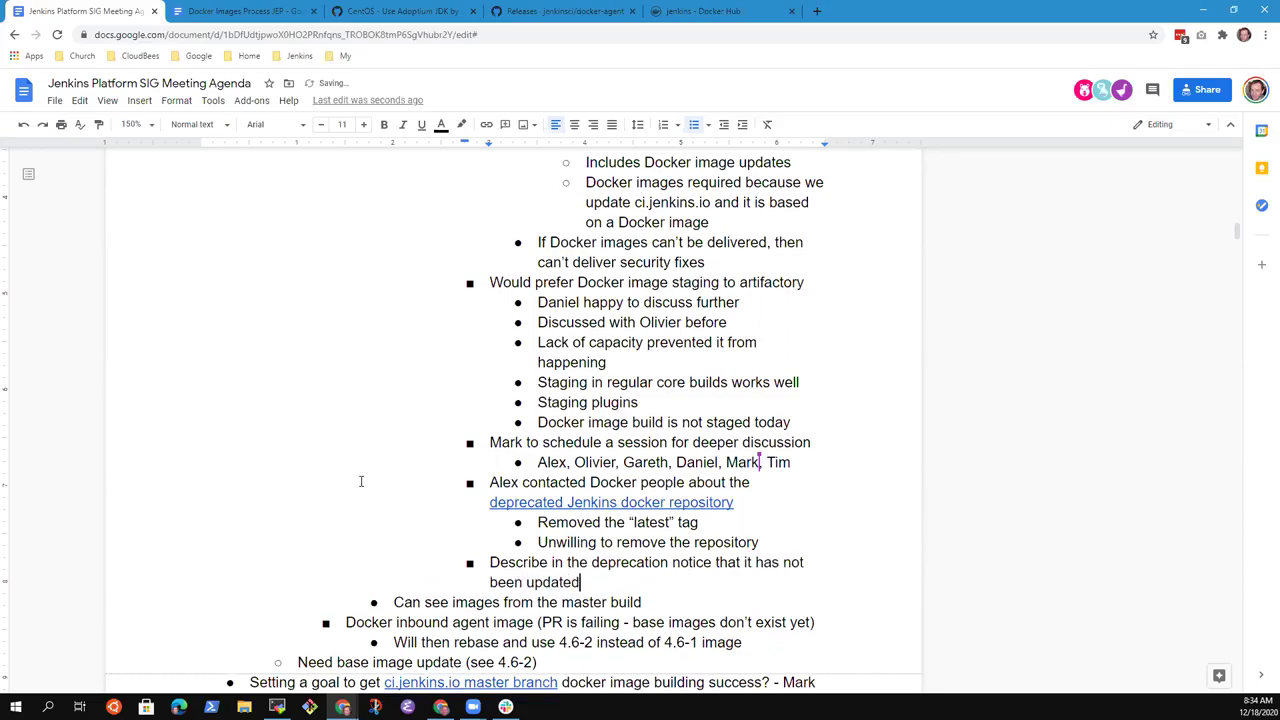
text( in a very)
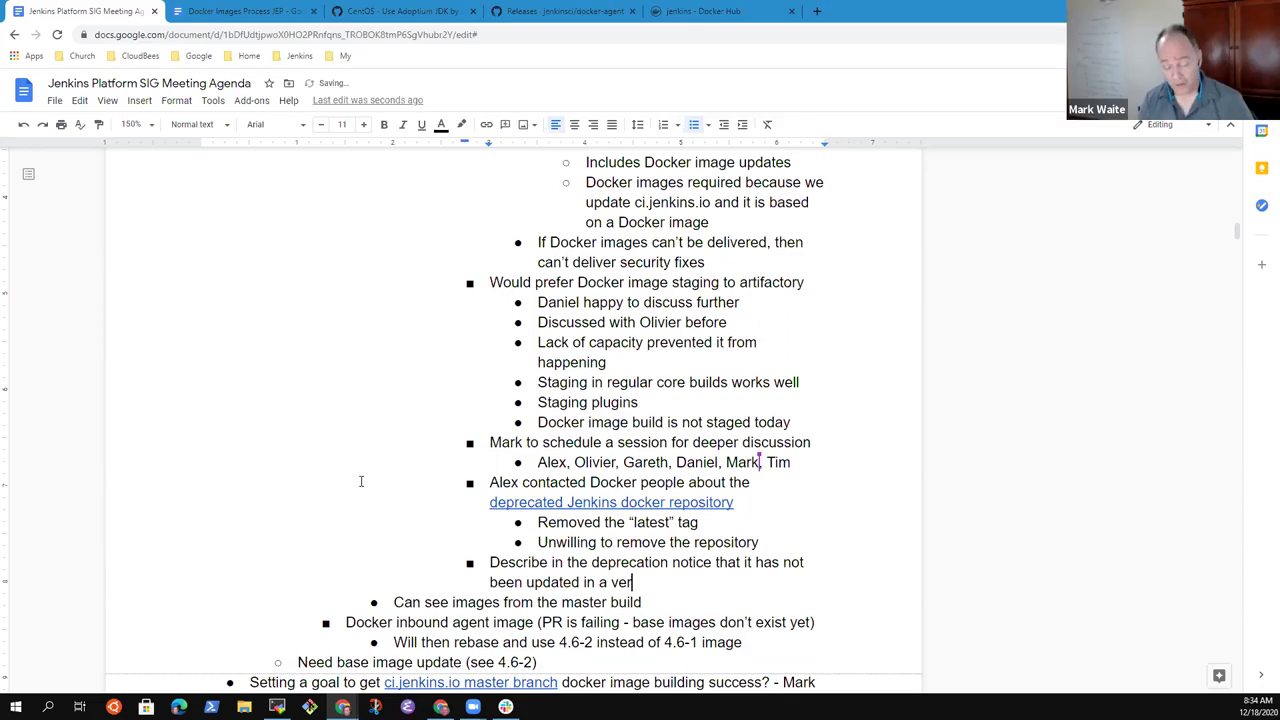
- Check the latest 2.60.3 tag line in the jenkins image's supported tags list
click(705, 11)
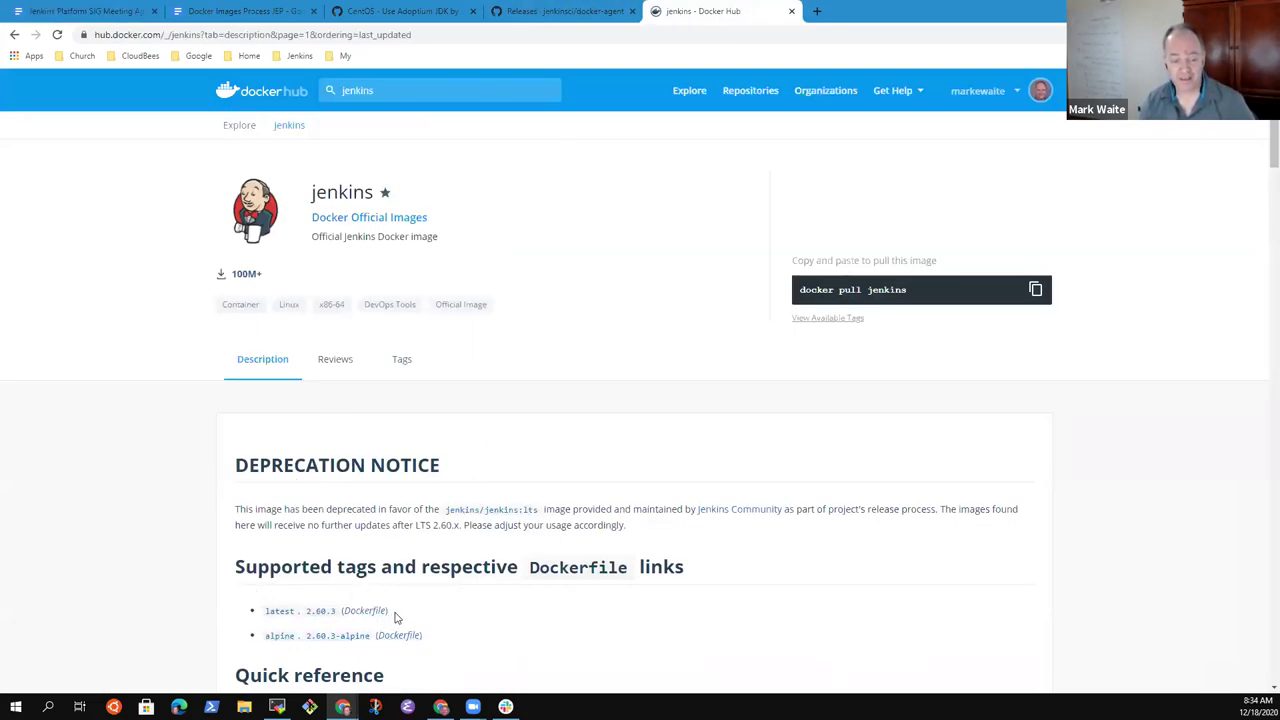
double_click(280, 635)
drag(285, 625, 261, 613)
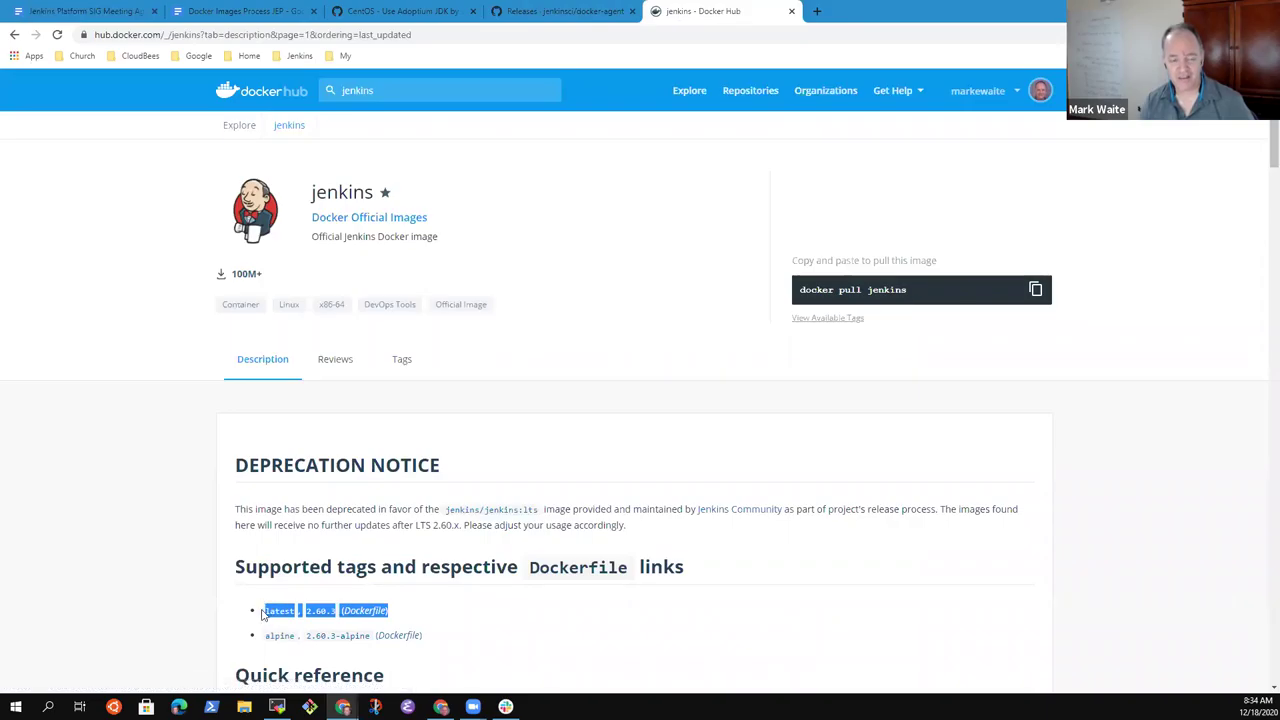
click(418, 612)
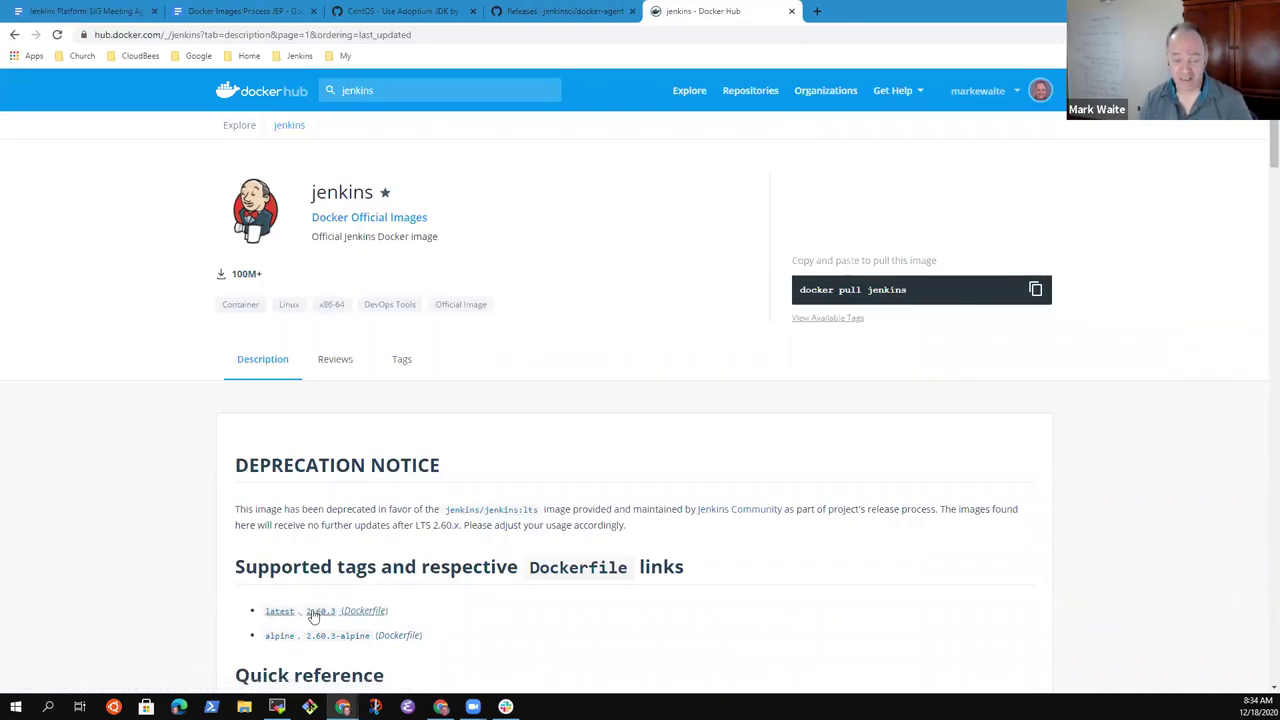
- Finish the bullet with 'long time' and start a new sub-bullet beneath it
click(76, 11)
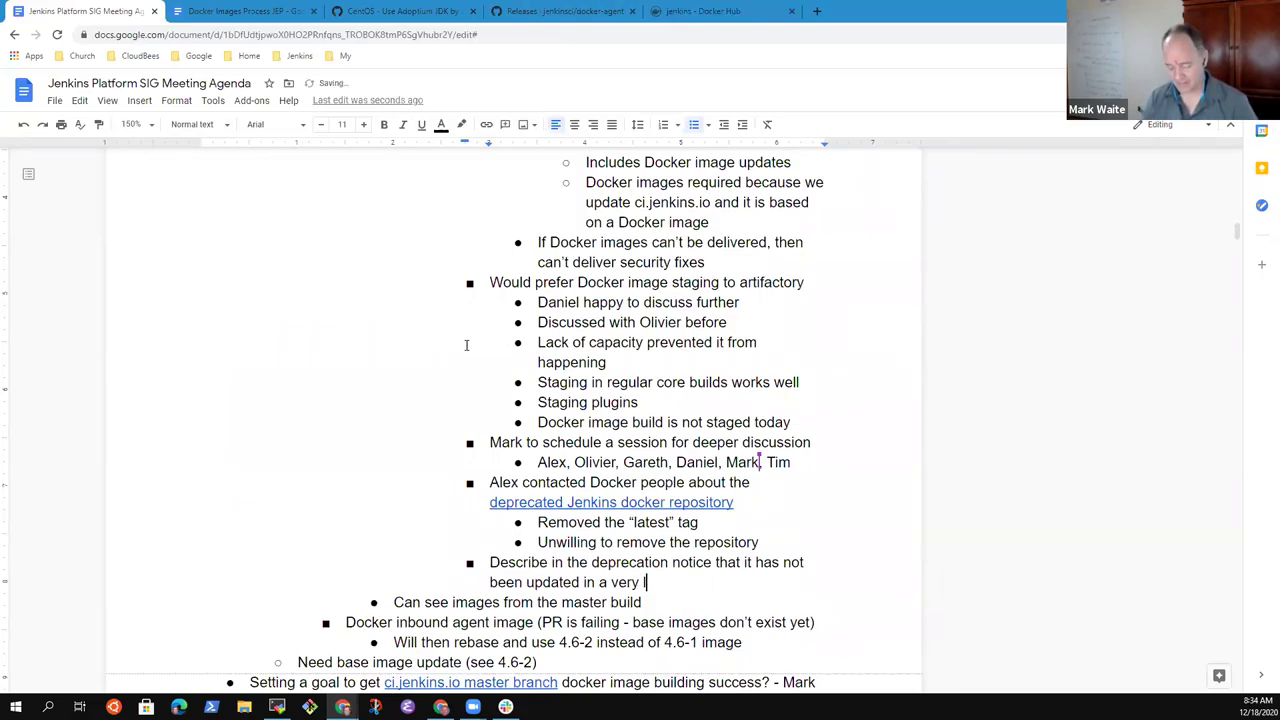
text(long time)
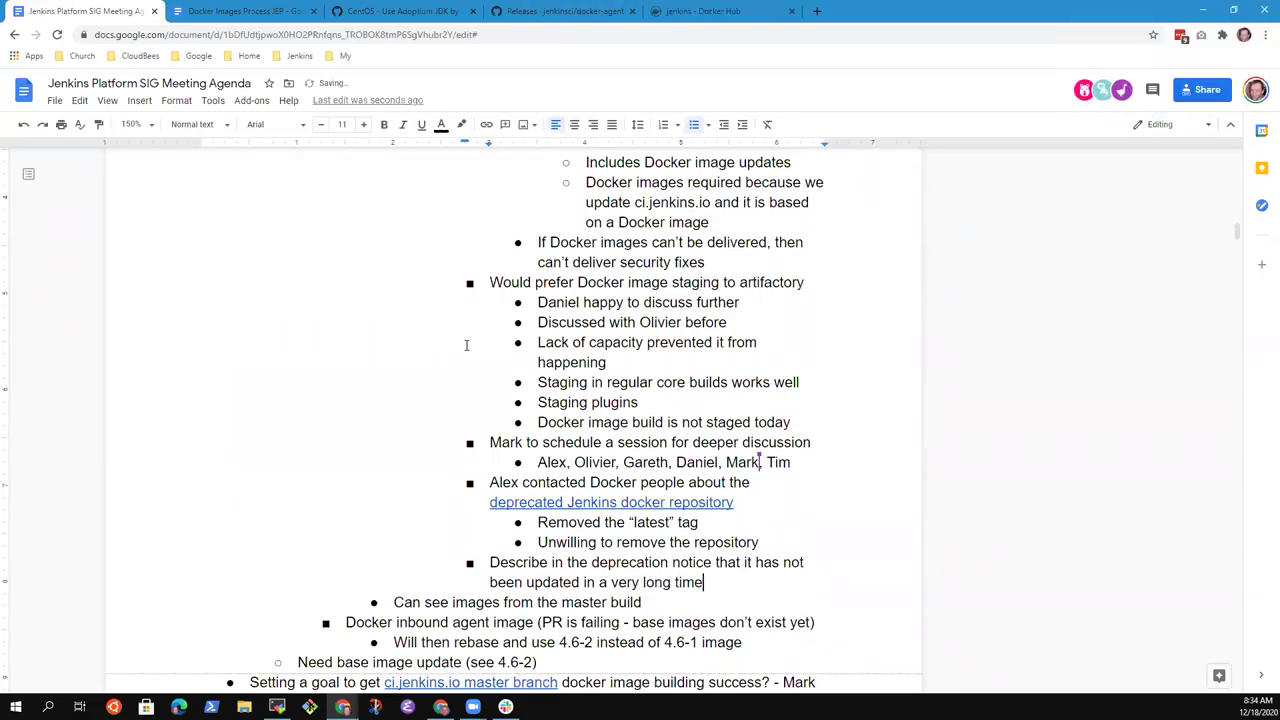
key(Return)
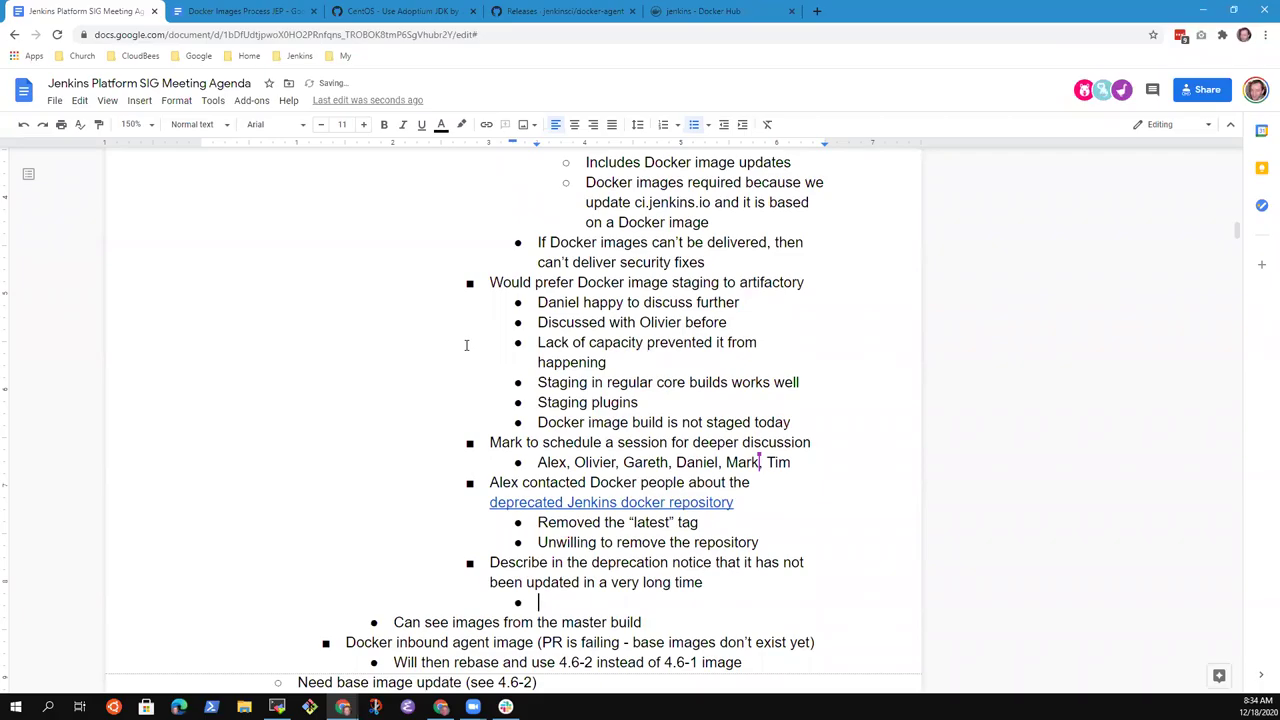
click(725, 12)
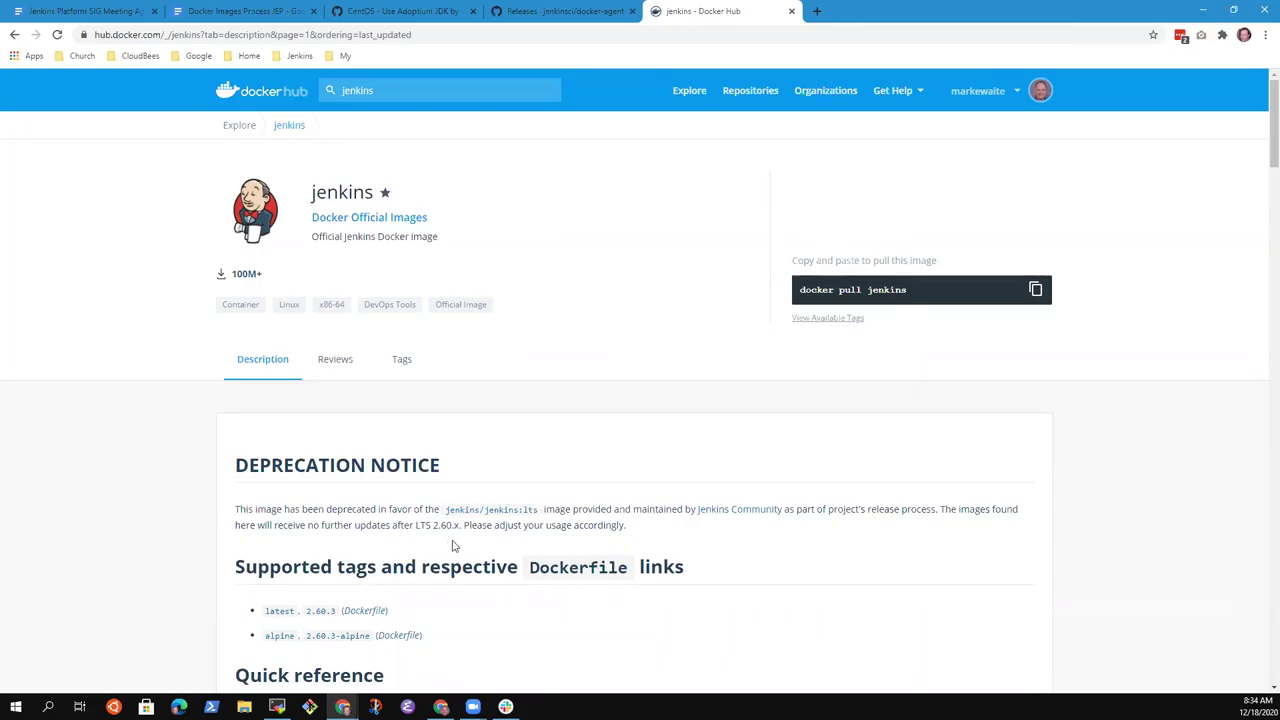
scroll(455, 540, down, 3)
scroll(477, 529, up, 3)
click(70, 10)
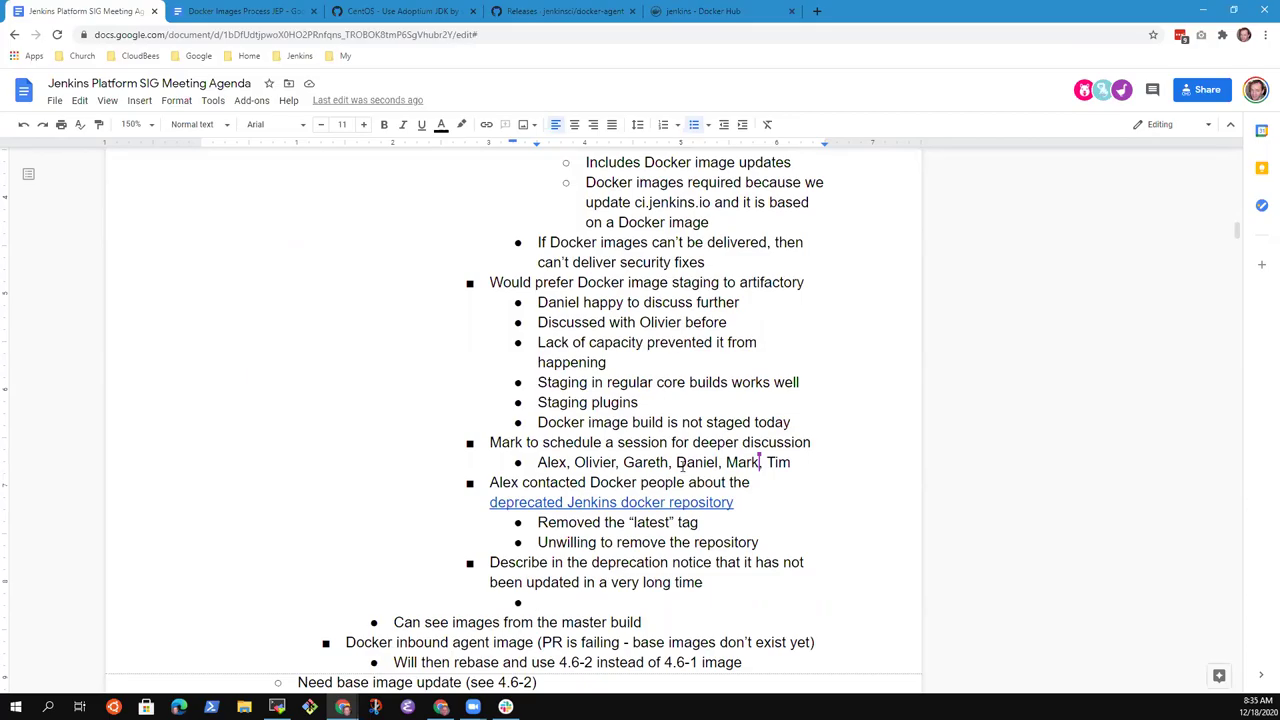
- Write the sub-bullet that a maintainer will discuss further with Docker contacts, and comment on it
text(Alex discuss further )
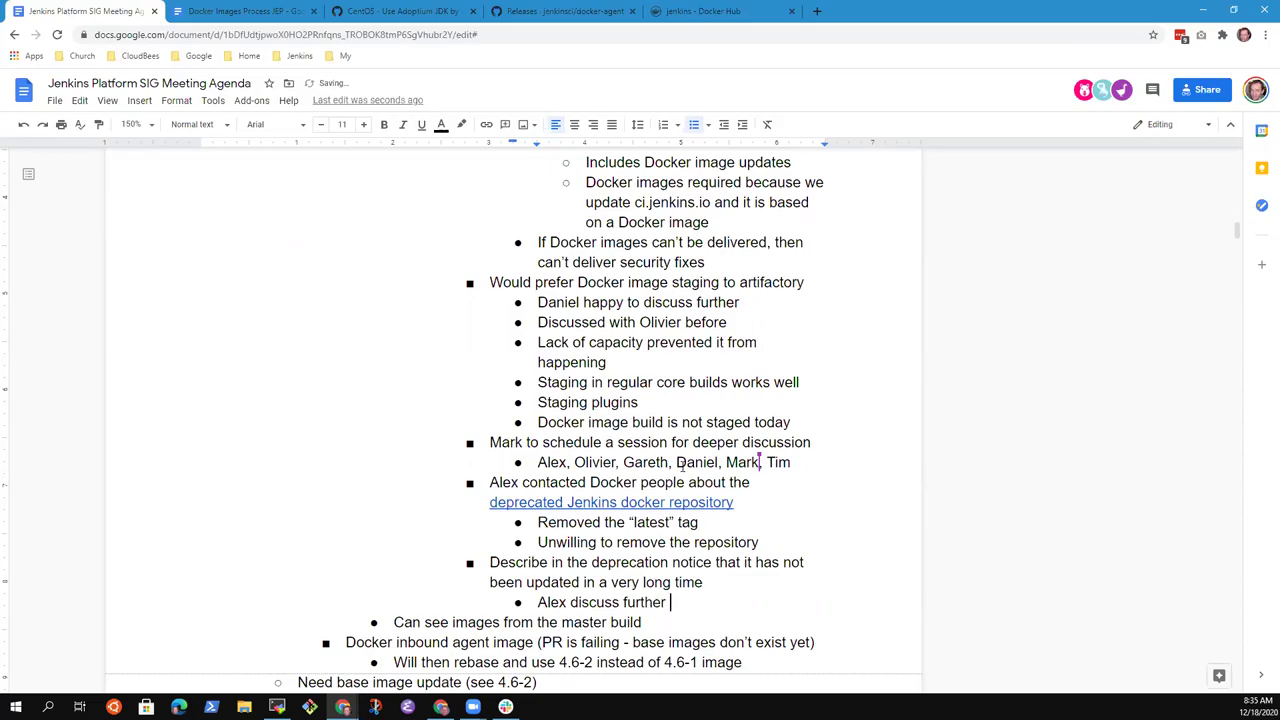
text(with Docker cont)
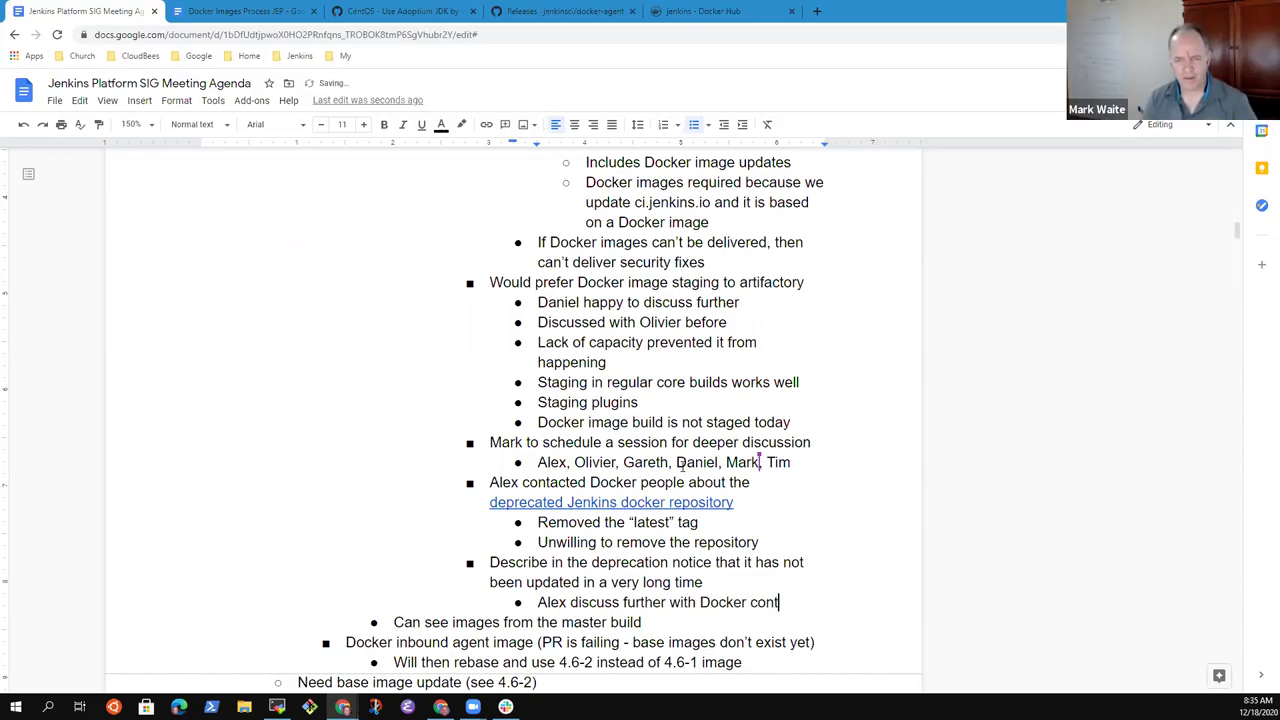
text(acts)
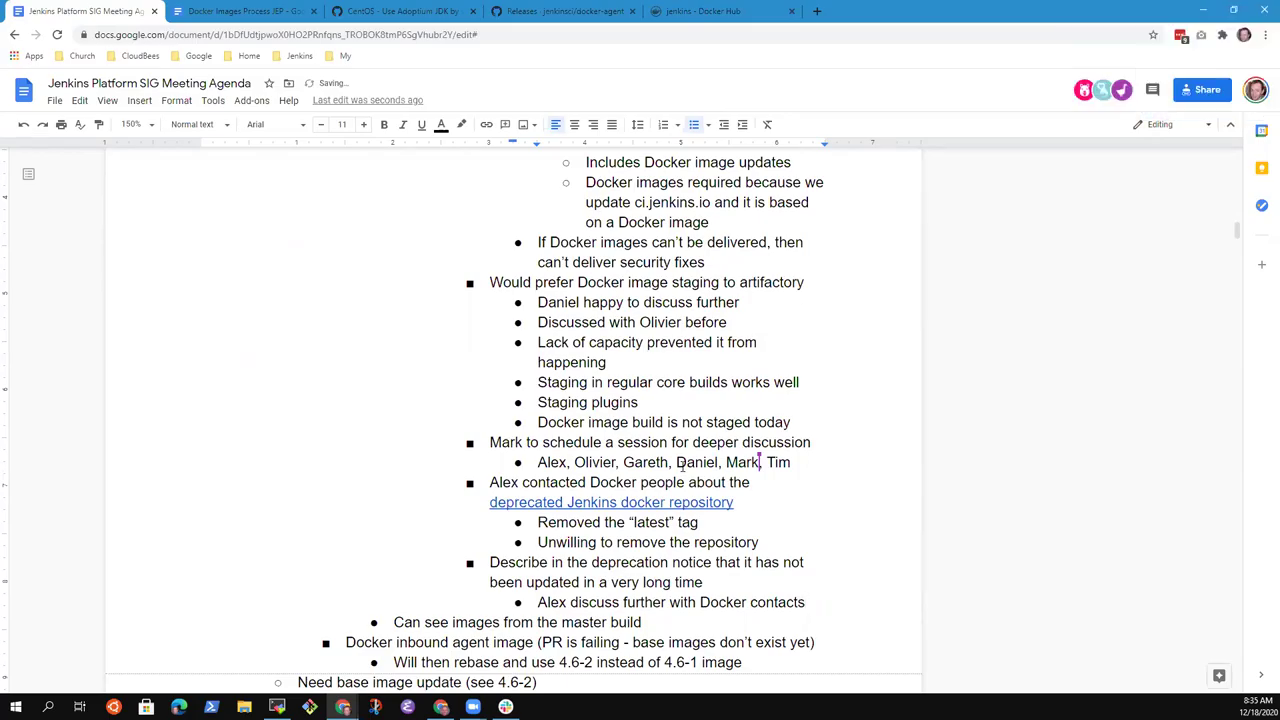
key(shift+Home)
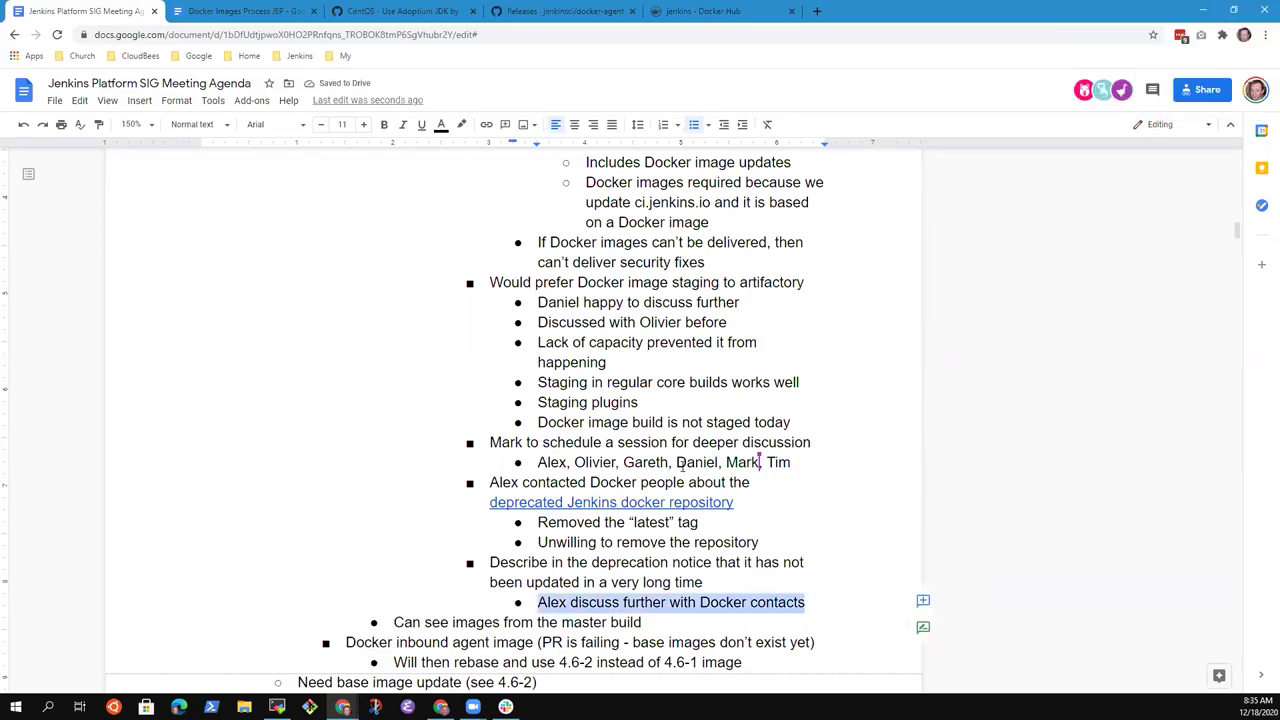
click(923, 601)
- Mention the maintainer in the comment and assign it to him as an action item
text(@alex)
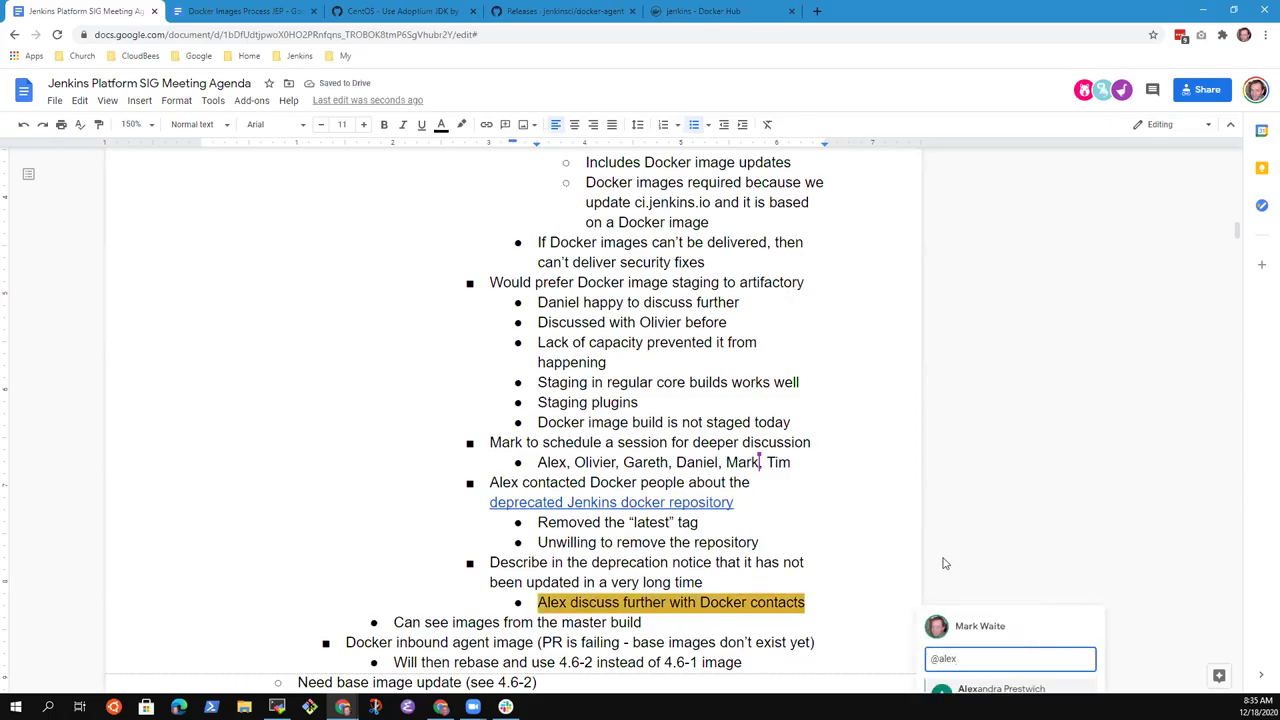
text( do)
key(BackSpace)
key(BackSpace)
key(BackSpace)
key(BackSpace)
key(BackSpace)
key(BackSpace)
key(BackSpace)
key(BackSpace)
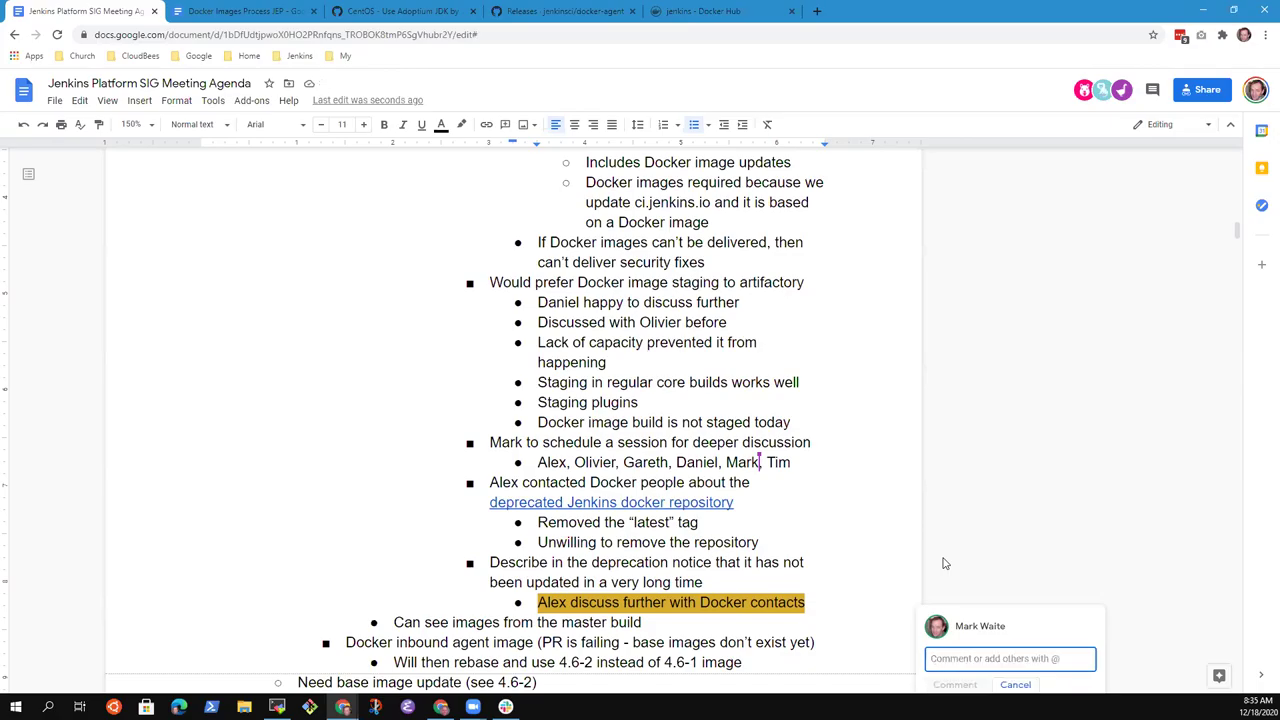
scroll(980, 430, down, 3)
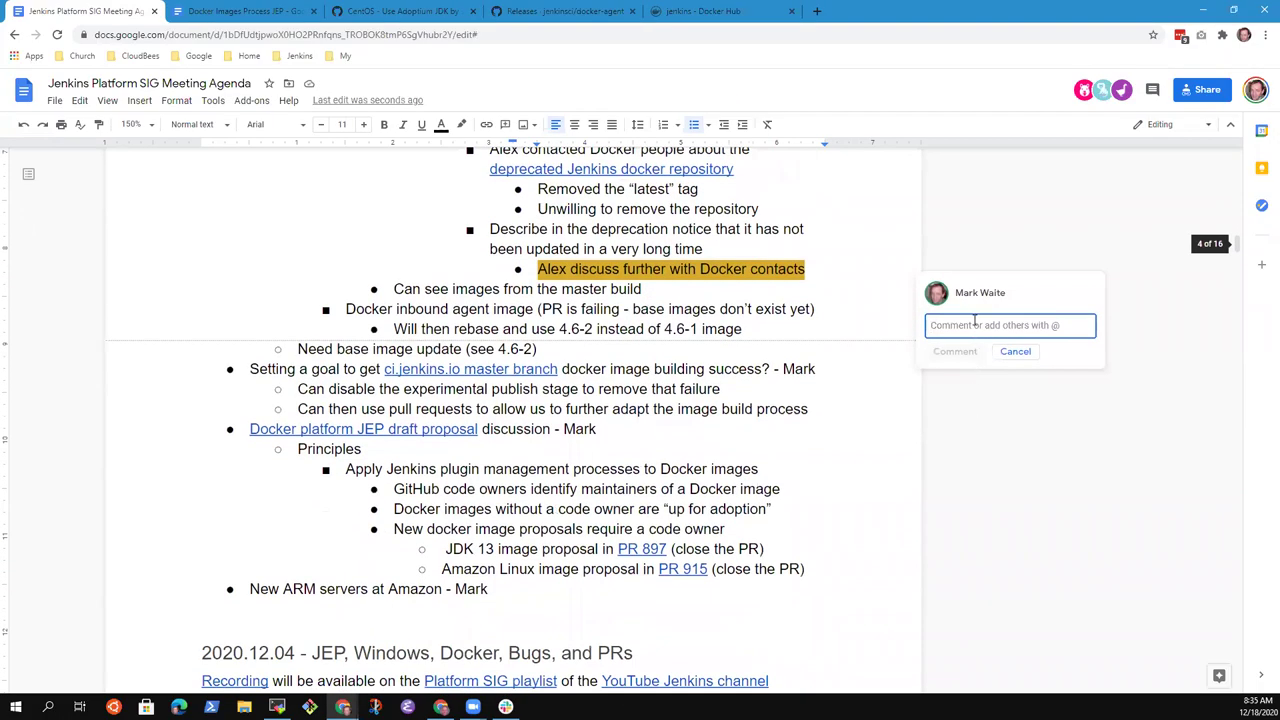
text(@slide)
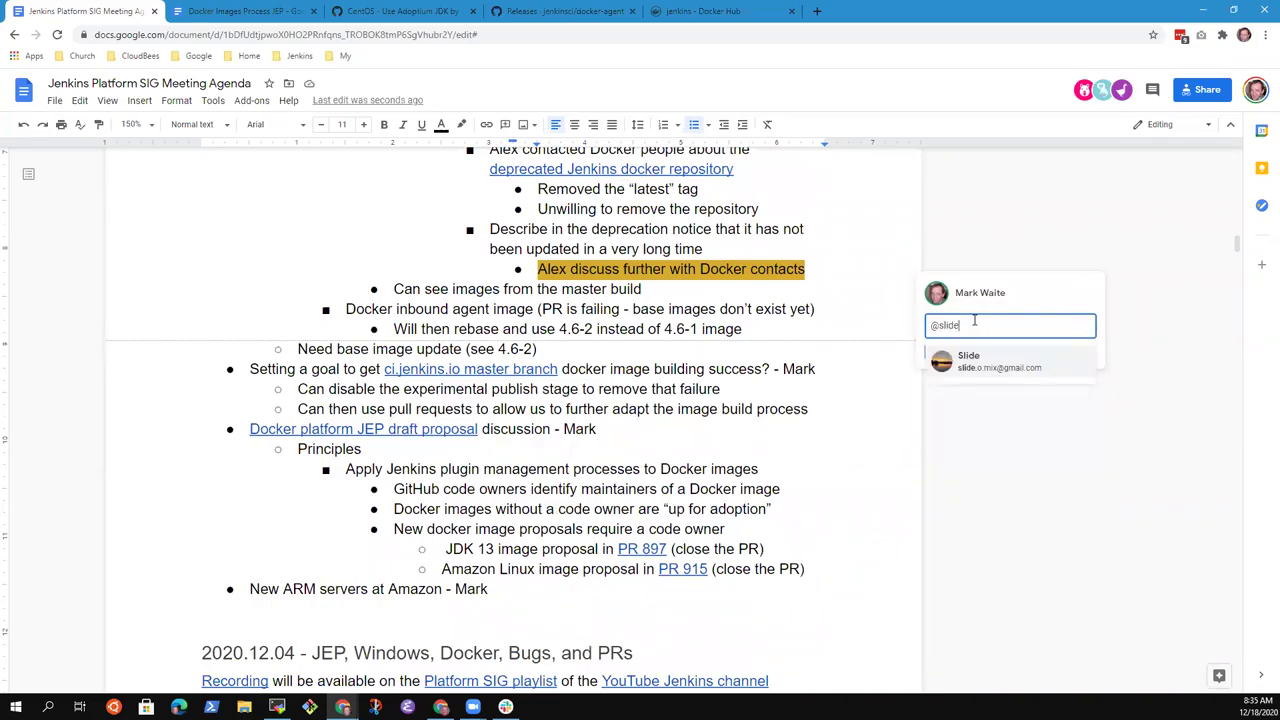
click(990, 366)
click(945, 354)
click(968, 425)
scroll(818, 360, up, 1)
click(818, 359)
scroll(818, 360, up, 1)
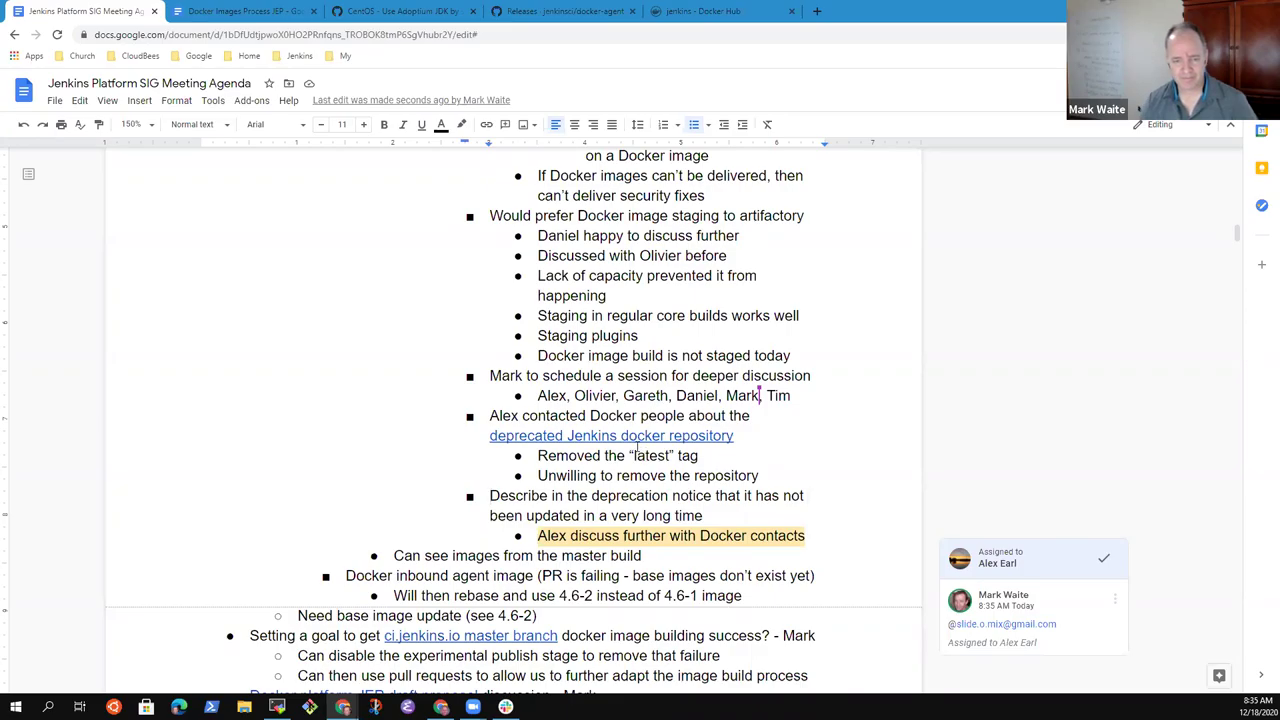
scroll(634, 448, down, 3)
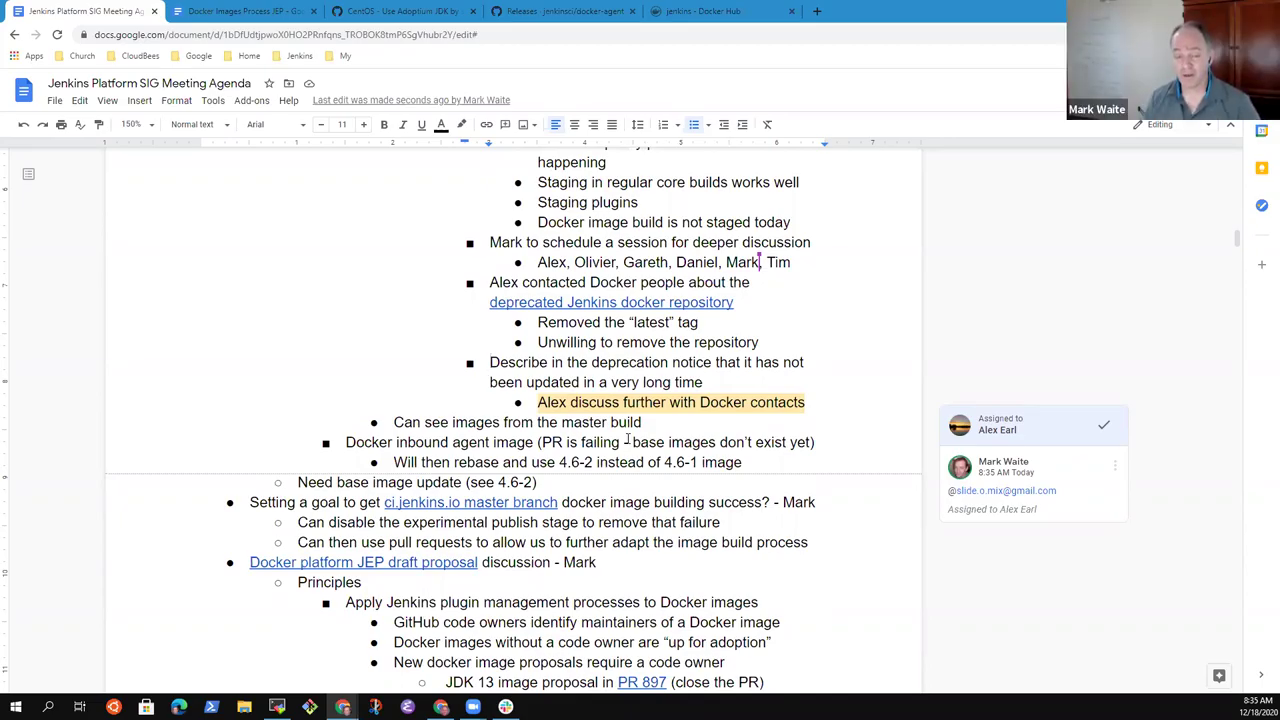
key(Down)
key(Down)
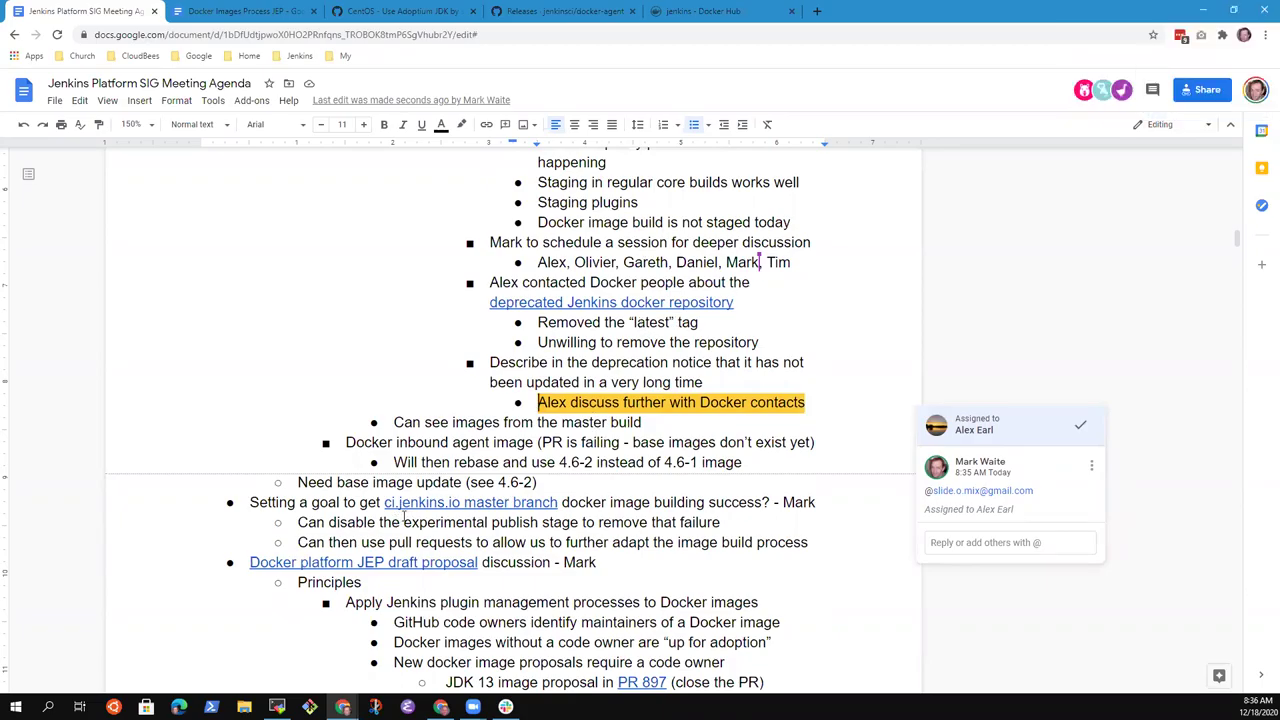
click(350, 502)
key(Home)
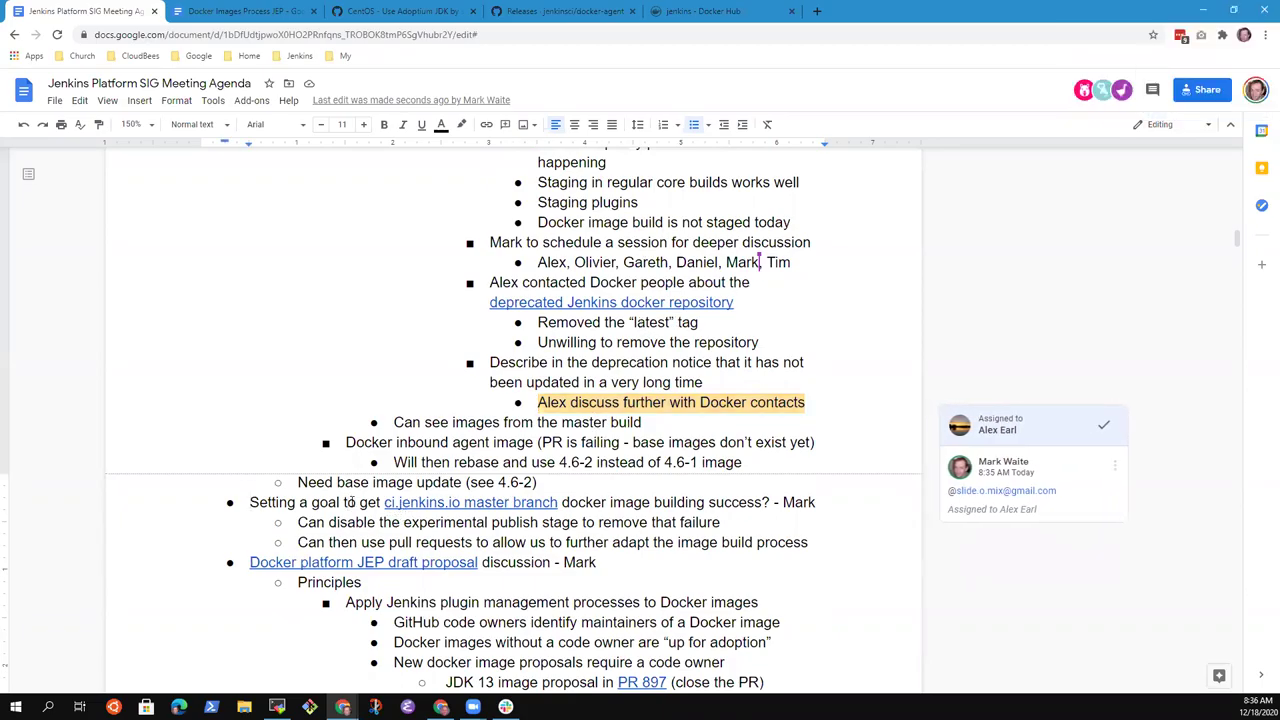
key(shift+End)
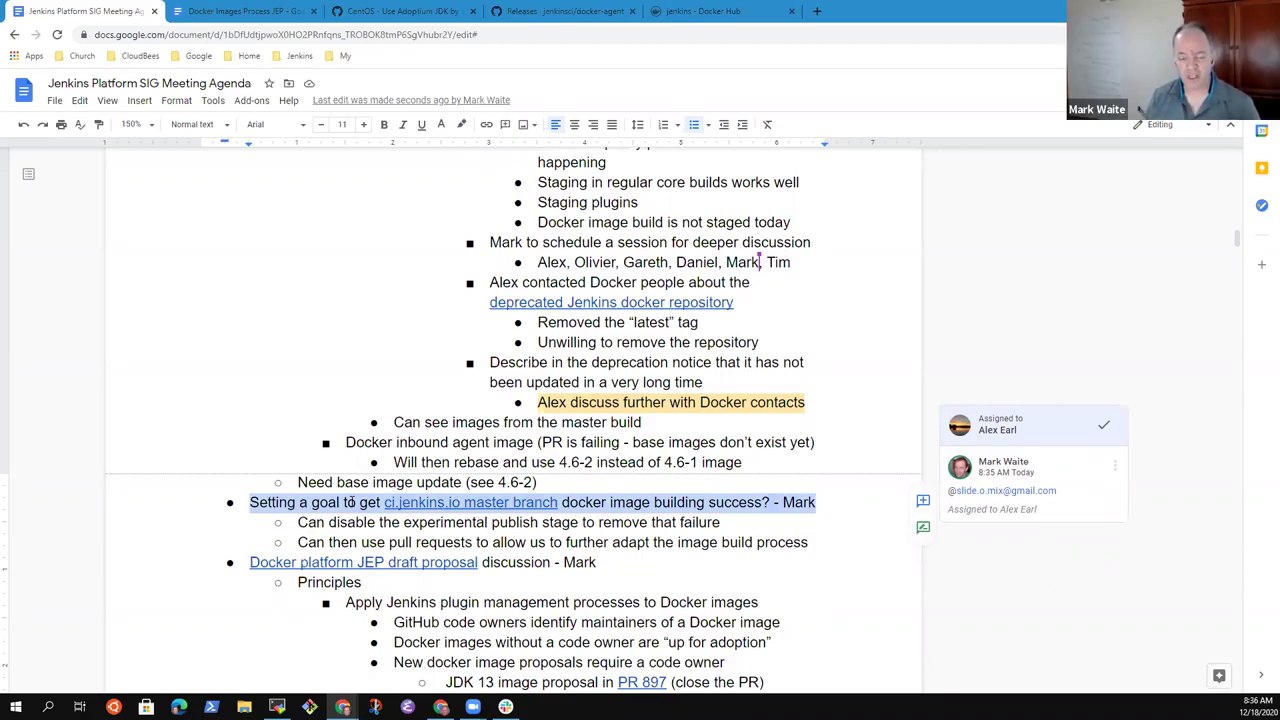
key(End)
key(Home)
key(shift+End)
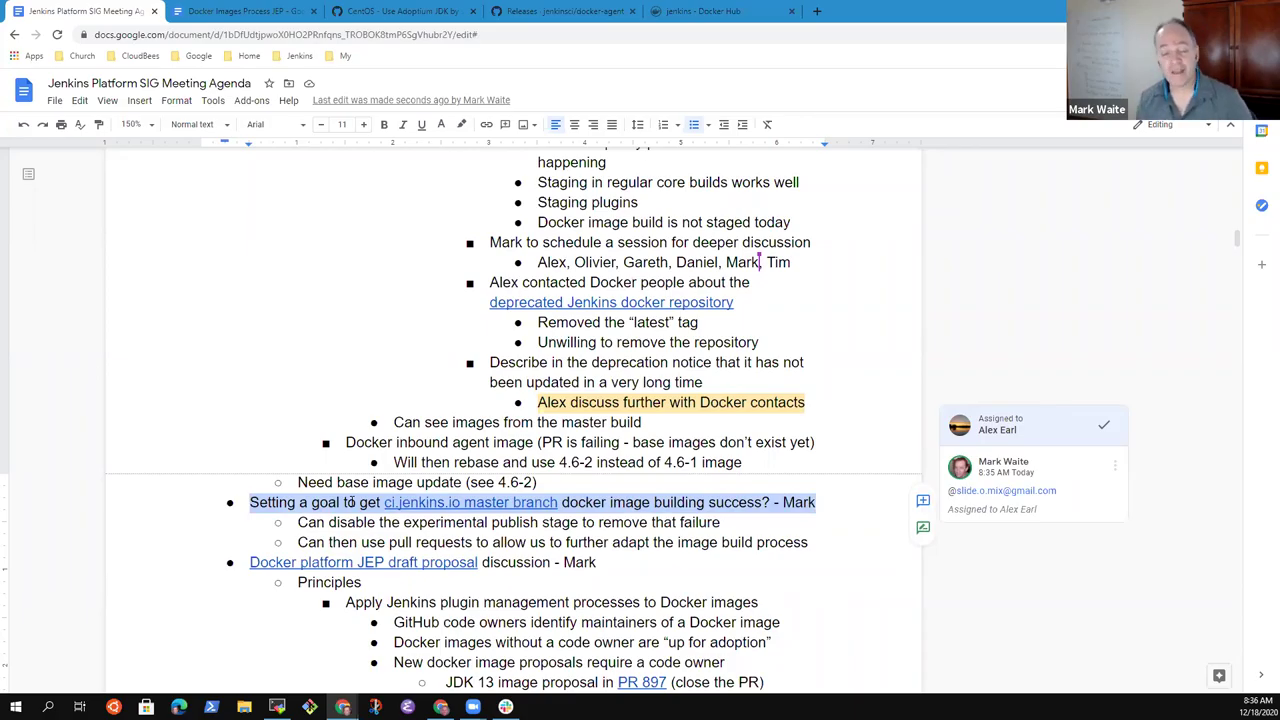
key(Down)
key(Down)
key(Down)
key(Down)
key(Up)
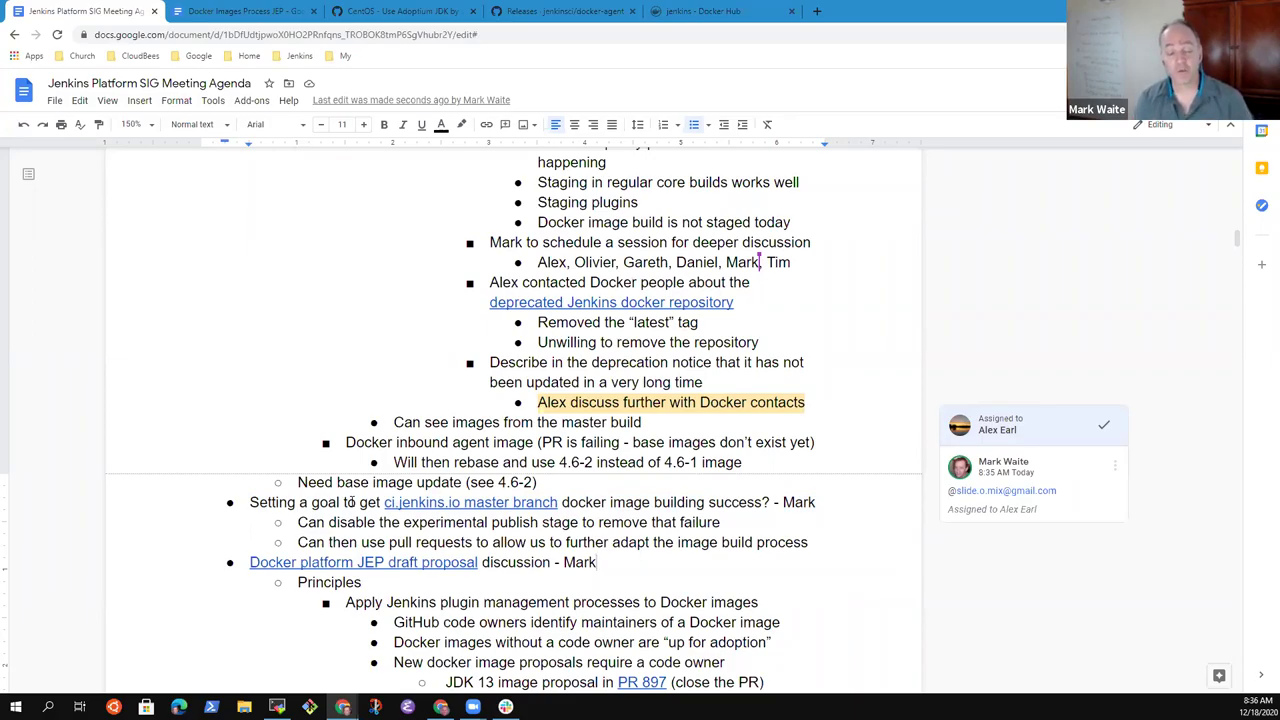
key(Down)
key(Down)
key(Down)
key(Down)
key(Down)
key(Down)
key(Down)
key(Down)
key(Down)
key(Down)
key(Down)
key(Down)
key(Down)
key(Down)
key(Down)
key(Down)
key(Down)
key(Down)
key(Down)
key(Down)
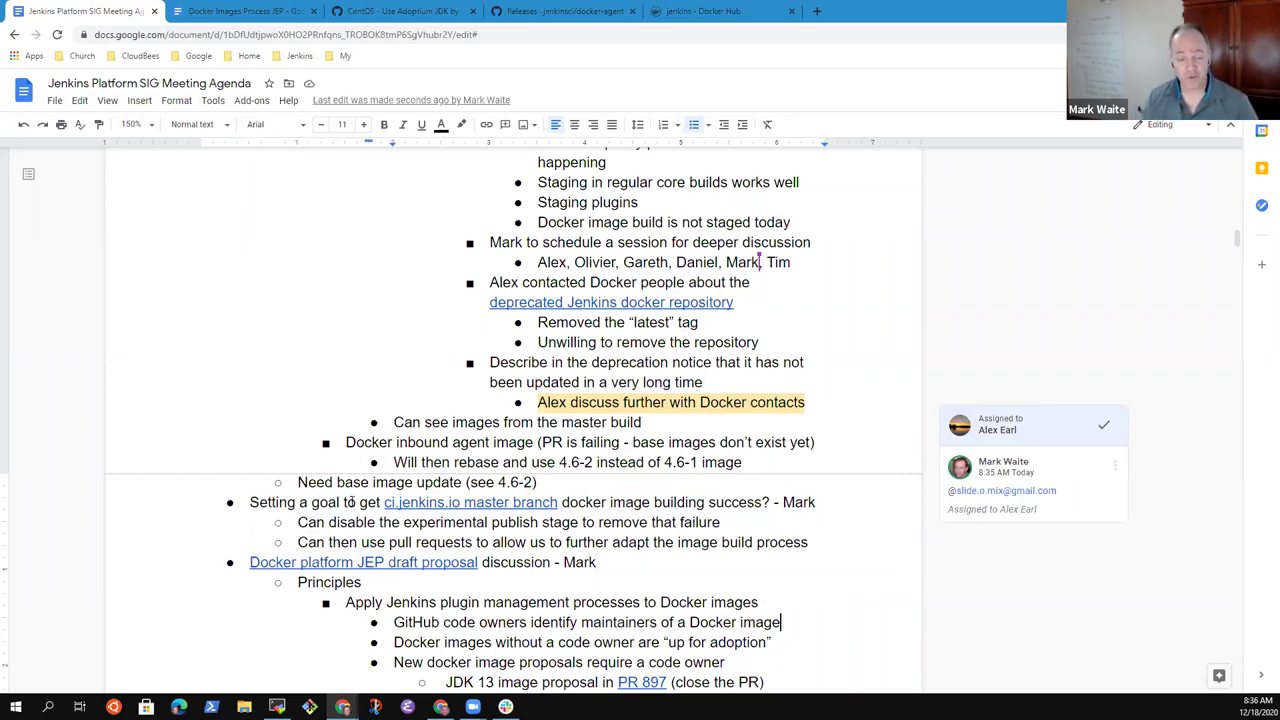
key(Up)
key(Up)
key(Up)
key(Up)
key(Up)
key(Up)
key(Up)
key(Up)
key(Up)
key(Up)
key(Up)
key(Up)
key(Up)
key(Up)
key(Up)
key(Up)
key(Up)
key(Up)
key(Up)
key(Up)
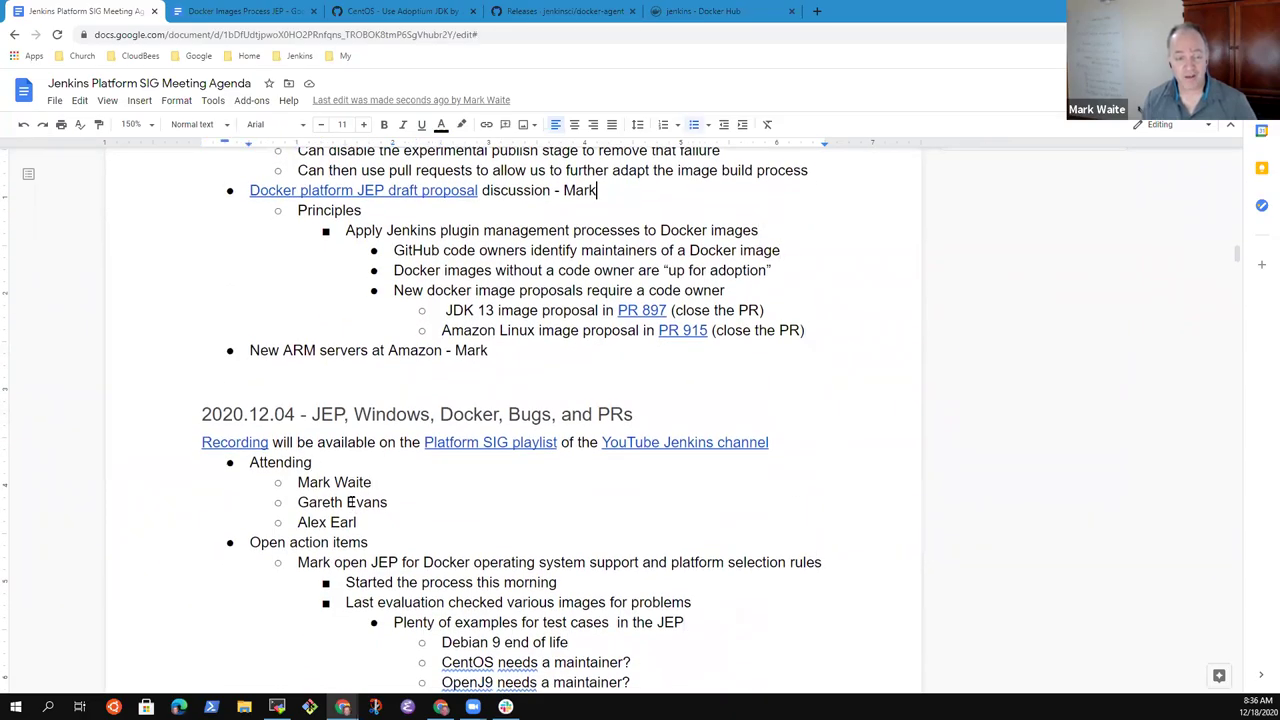
scroll(350, 503, up, 1)
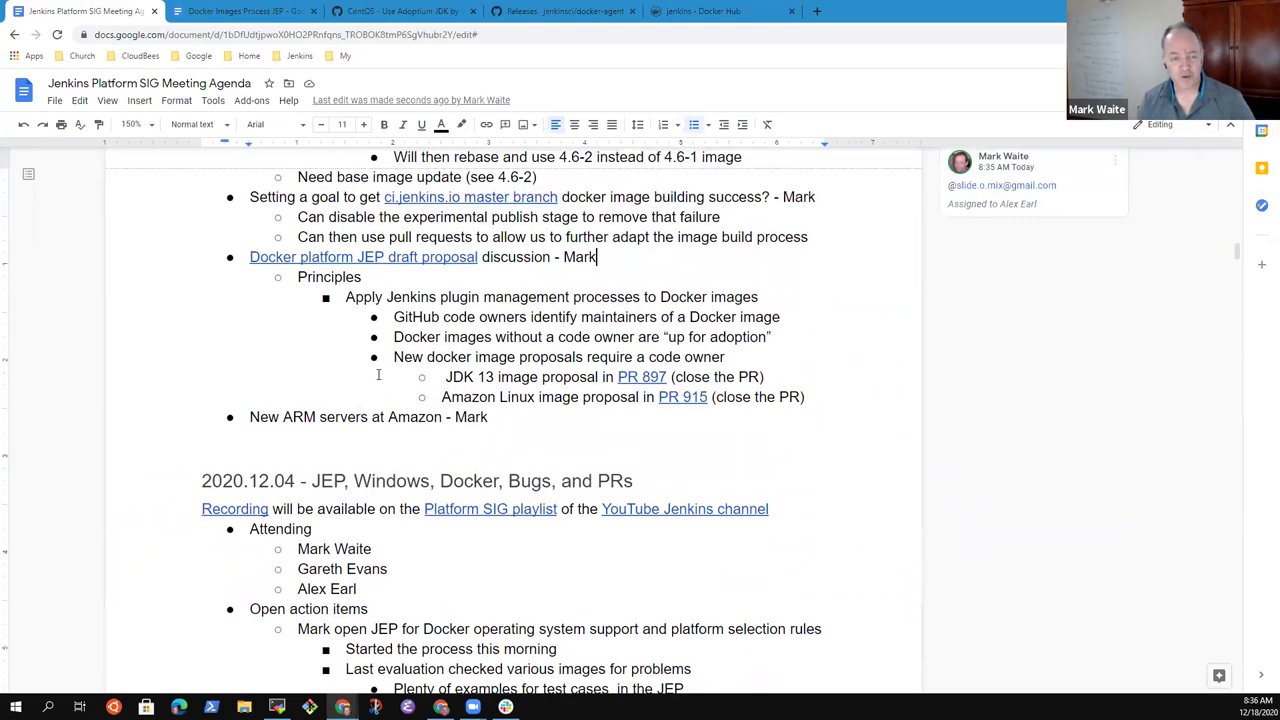
click(550, 257)
triple_click(548, 257)
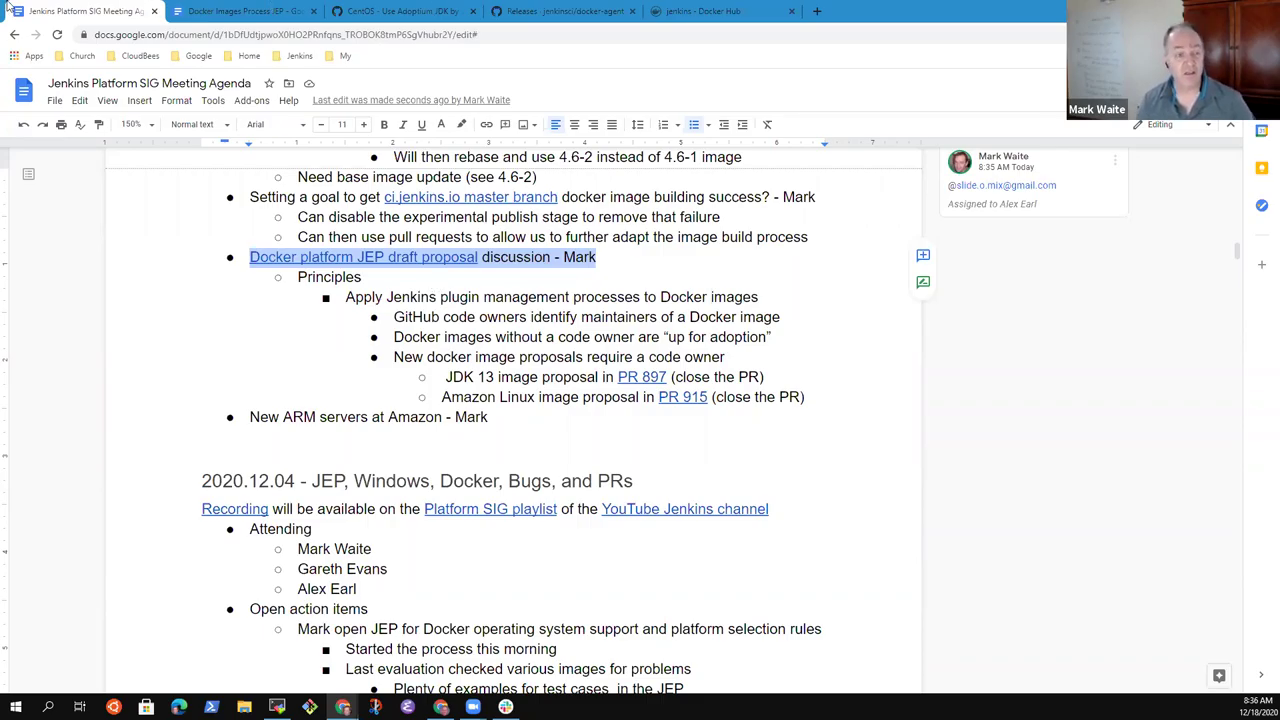
- Switch to the Docker Images Process JEP document and zoom it to 150%
click(240, 17)
click(150, 125)
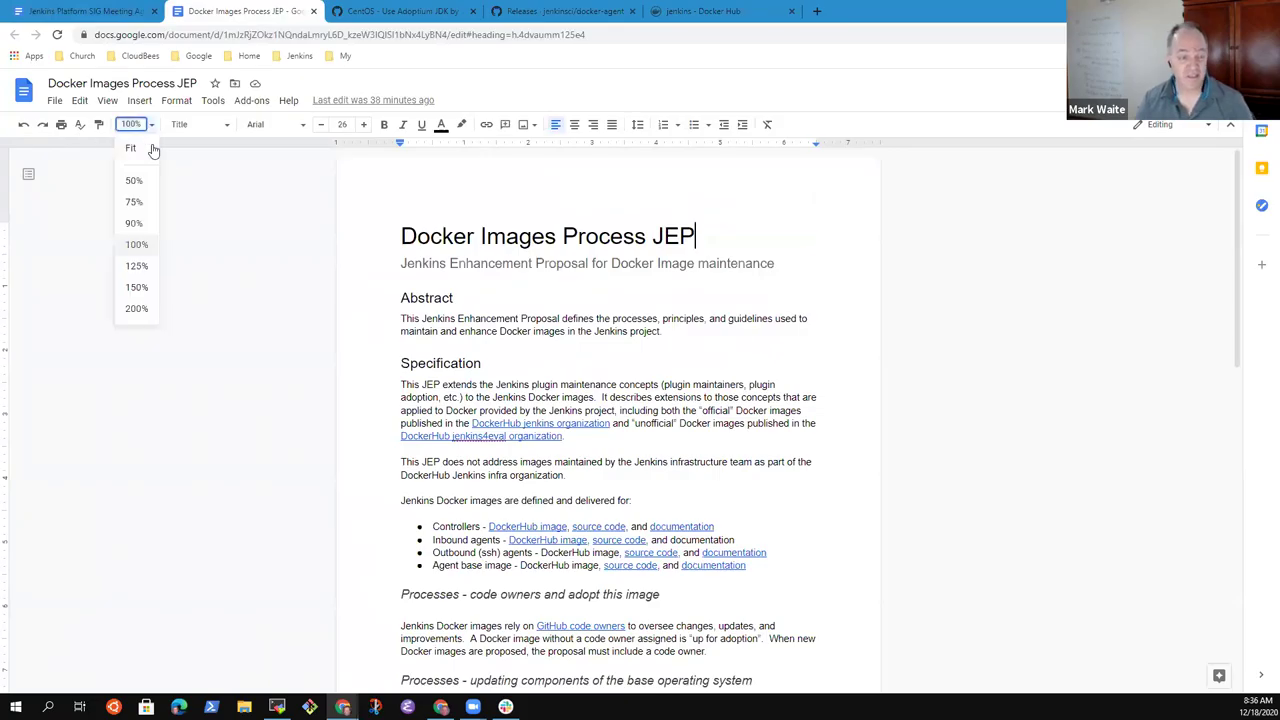
click(137, 287)
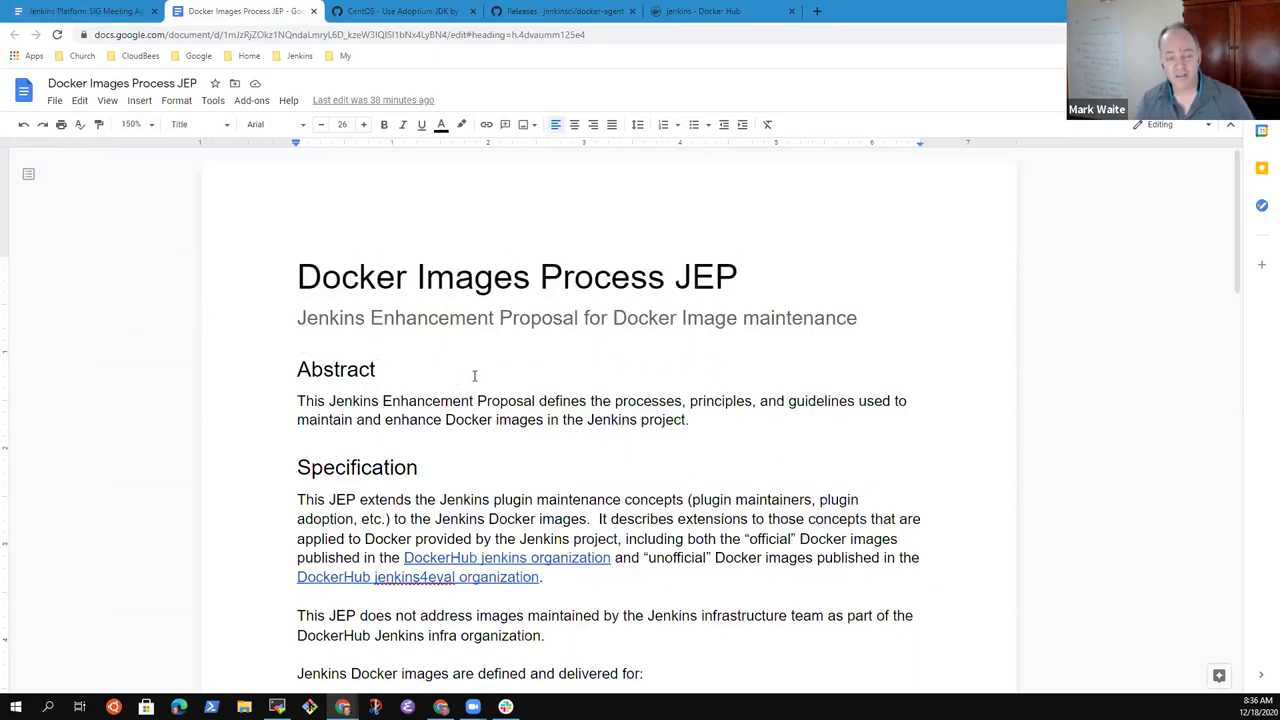
scroll(474, 376, down, 3)
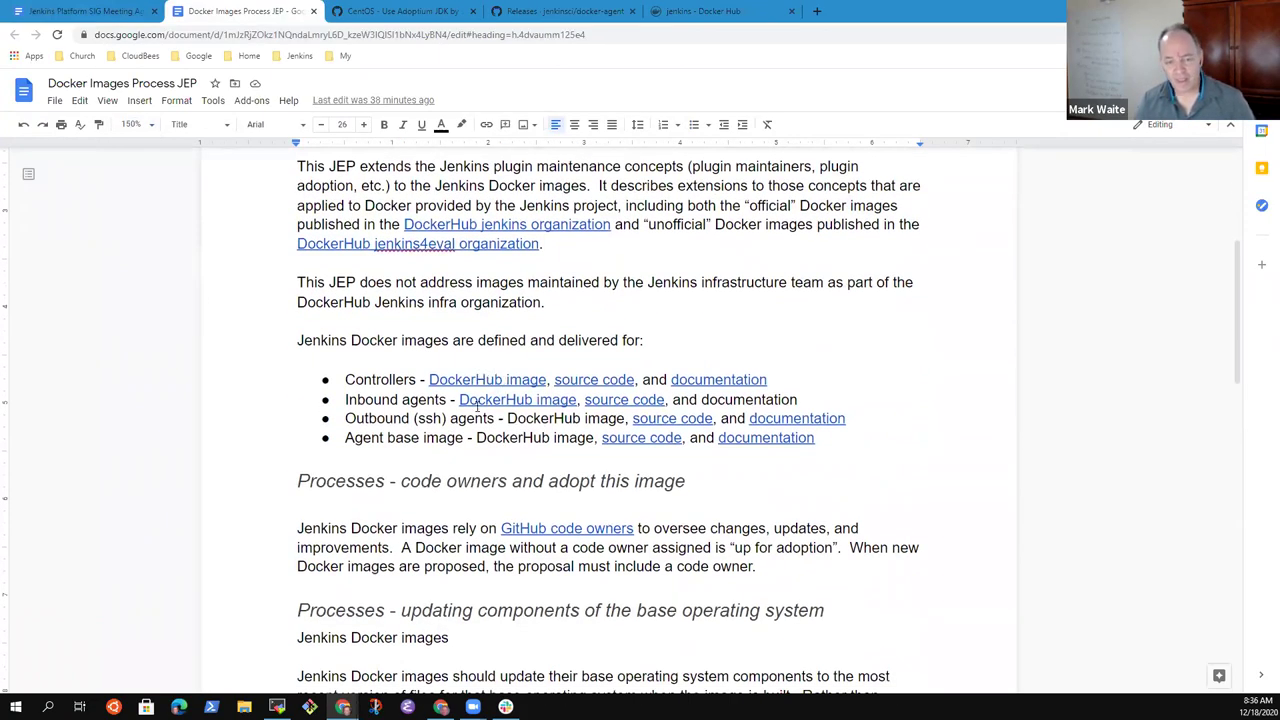
scroll(451, 402, up, 1)
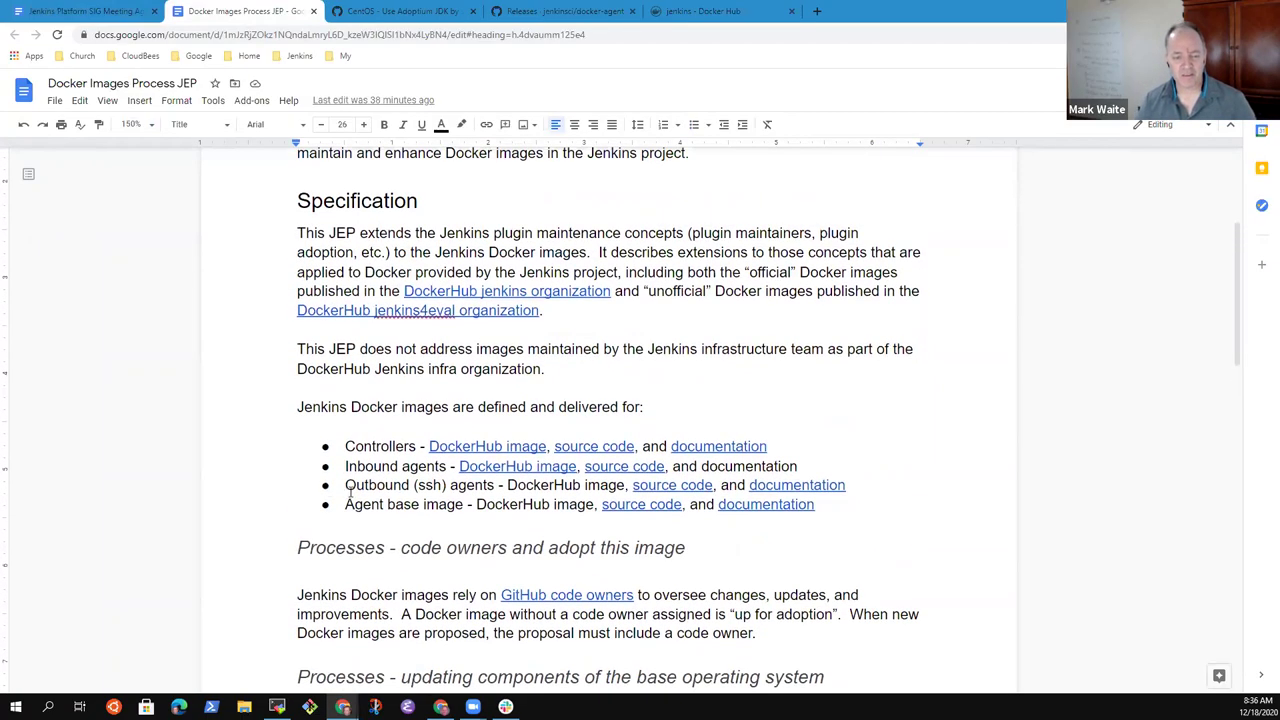
scroll(350, 407, down, 2)
- Select the heading words 'adopt this image' and then the GitHub code owners link text
click(366, 414)
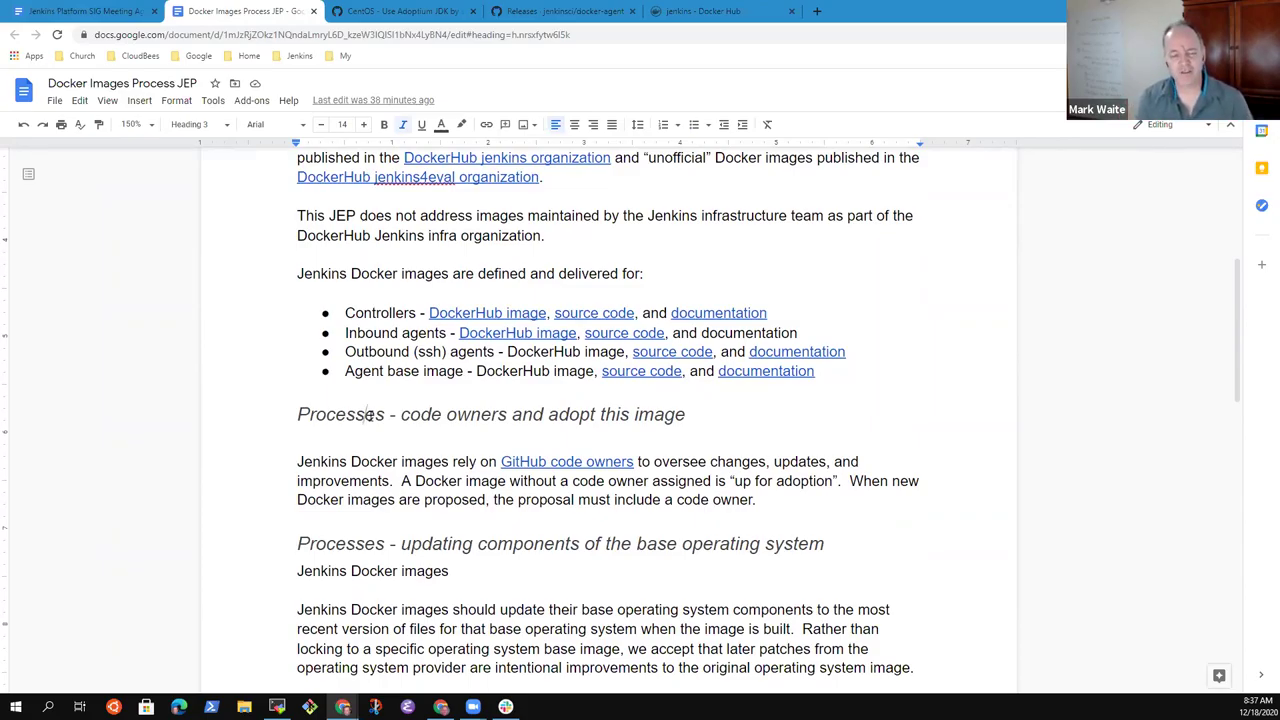
key(End)
key(ctrl+shift+Left)
key(ctrl+shift+Left)
key(ctrl+shift+Left)
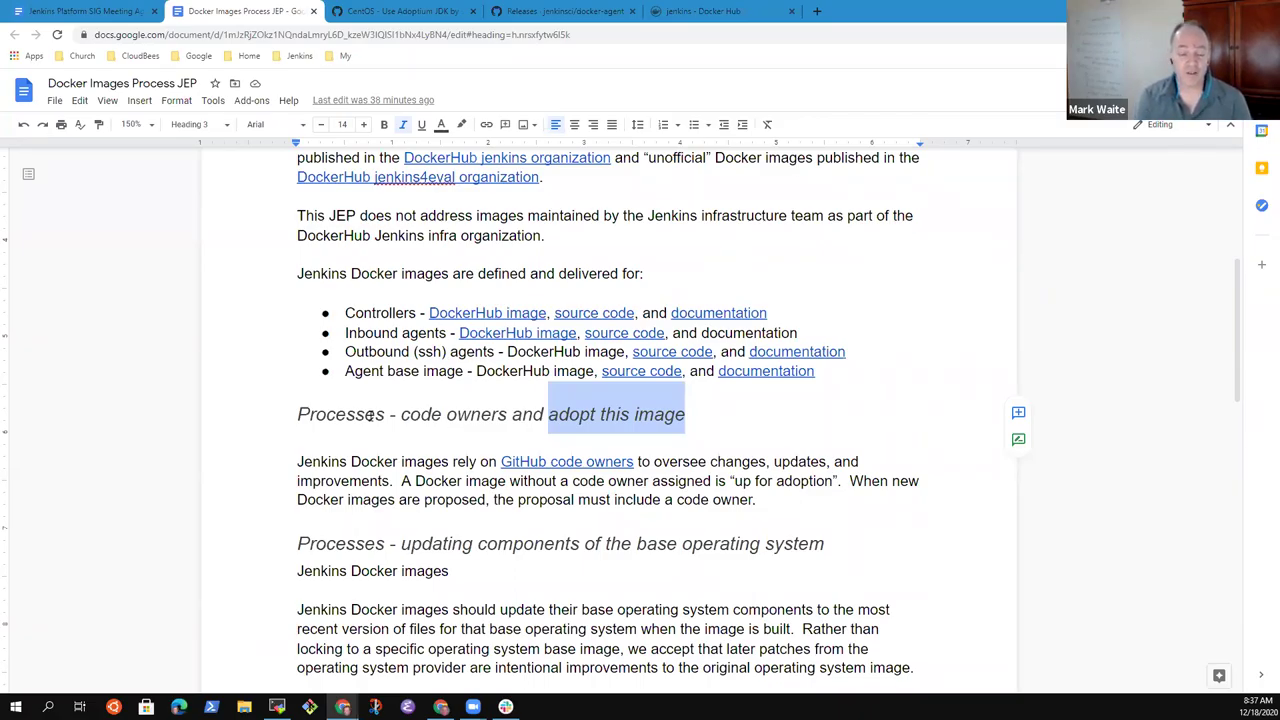
key(Down)
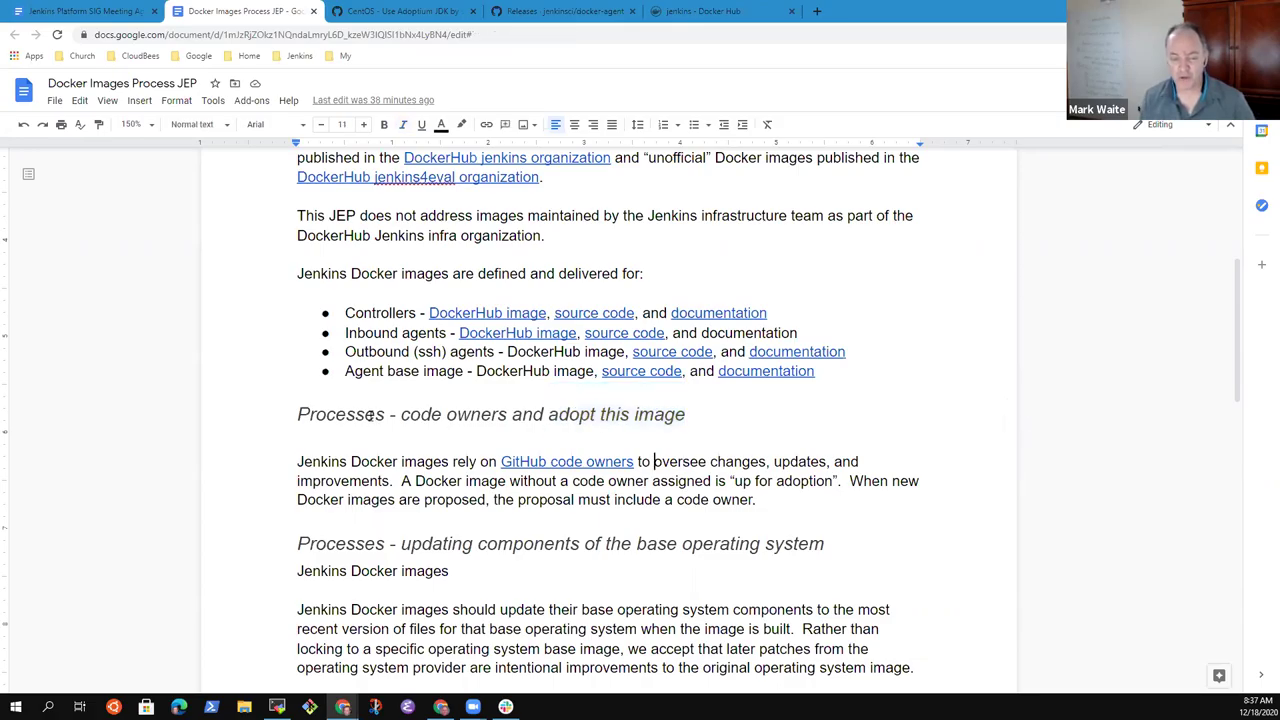
key(Left)
key(Left)
key(Left)
key(Left)
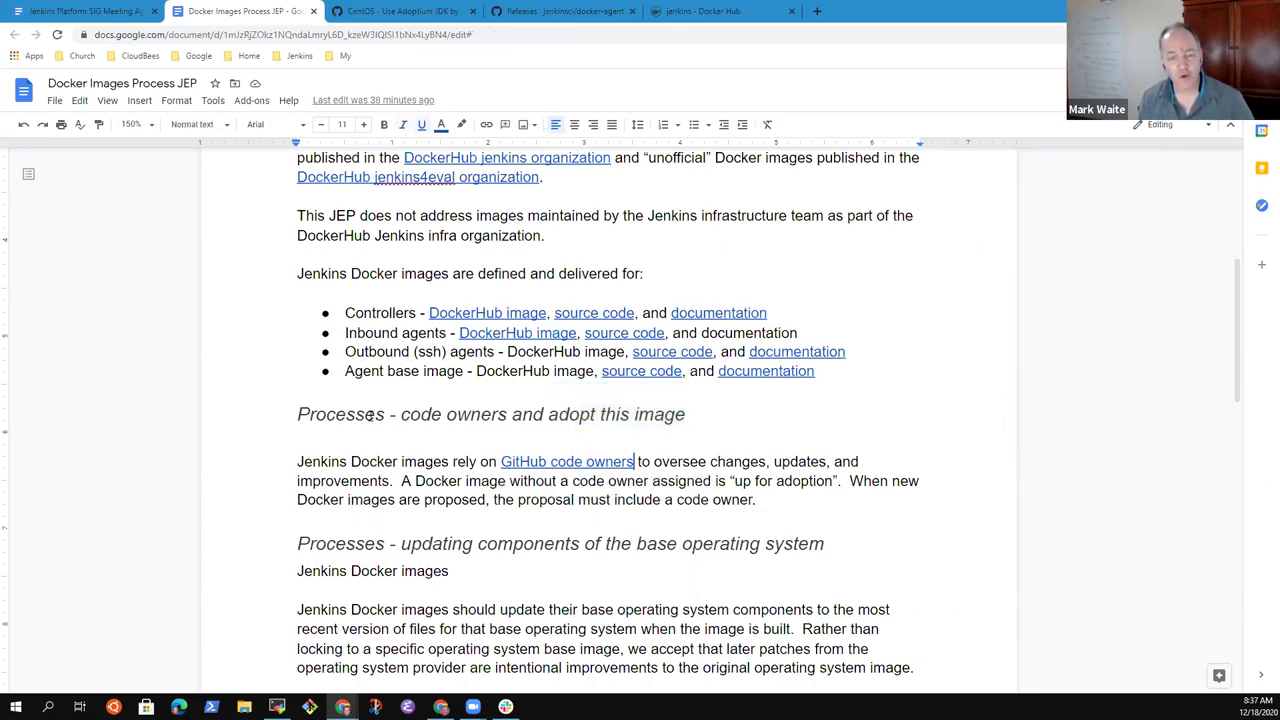
key(ctrl+shift+Left)
key(ctrl+shift+Left)
key(ctrl+shift+Left)
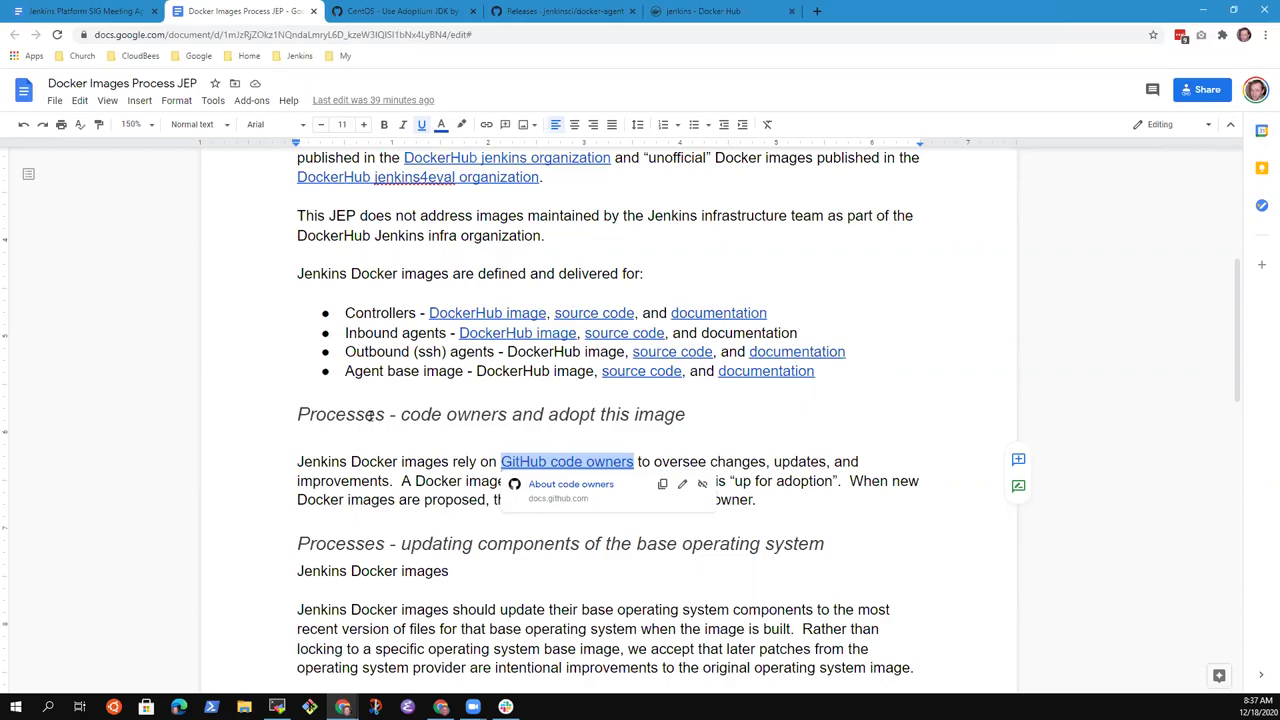
click(776, 481)
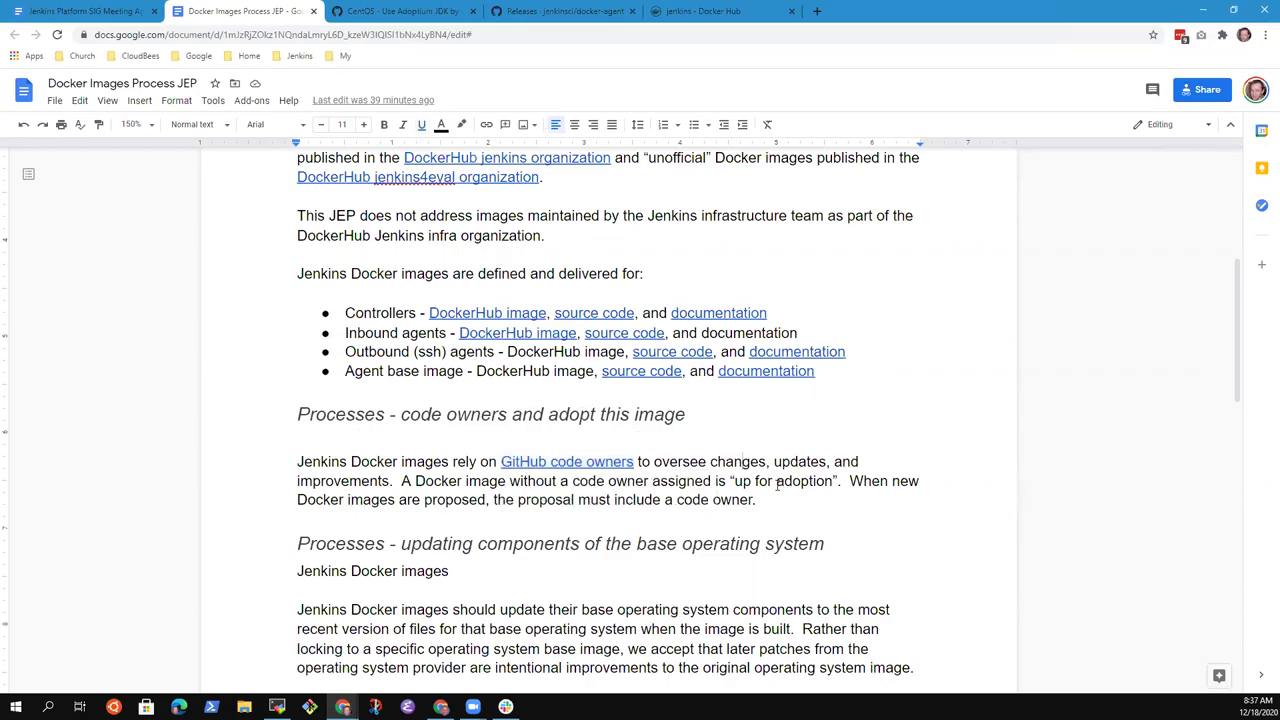
key(ctrl+shift+Left)
key(ctrl+shift+Left)
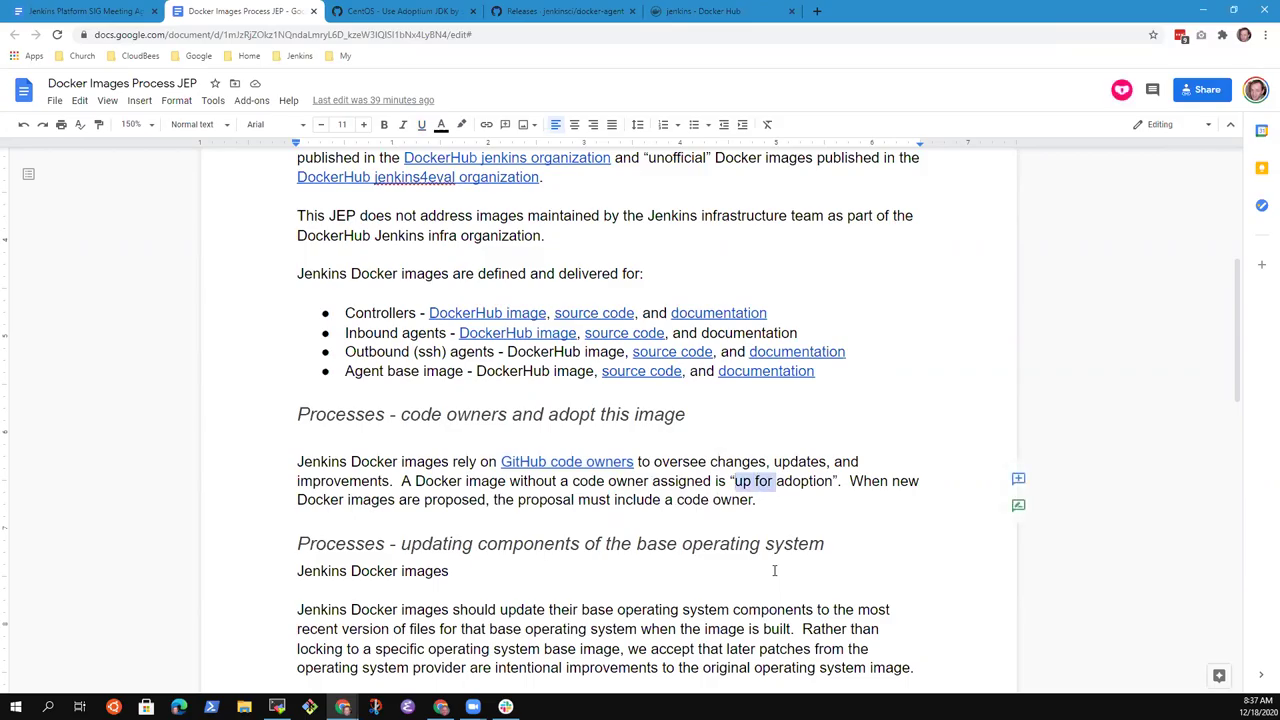
key(ctrl+shift+Right)
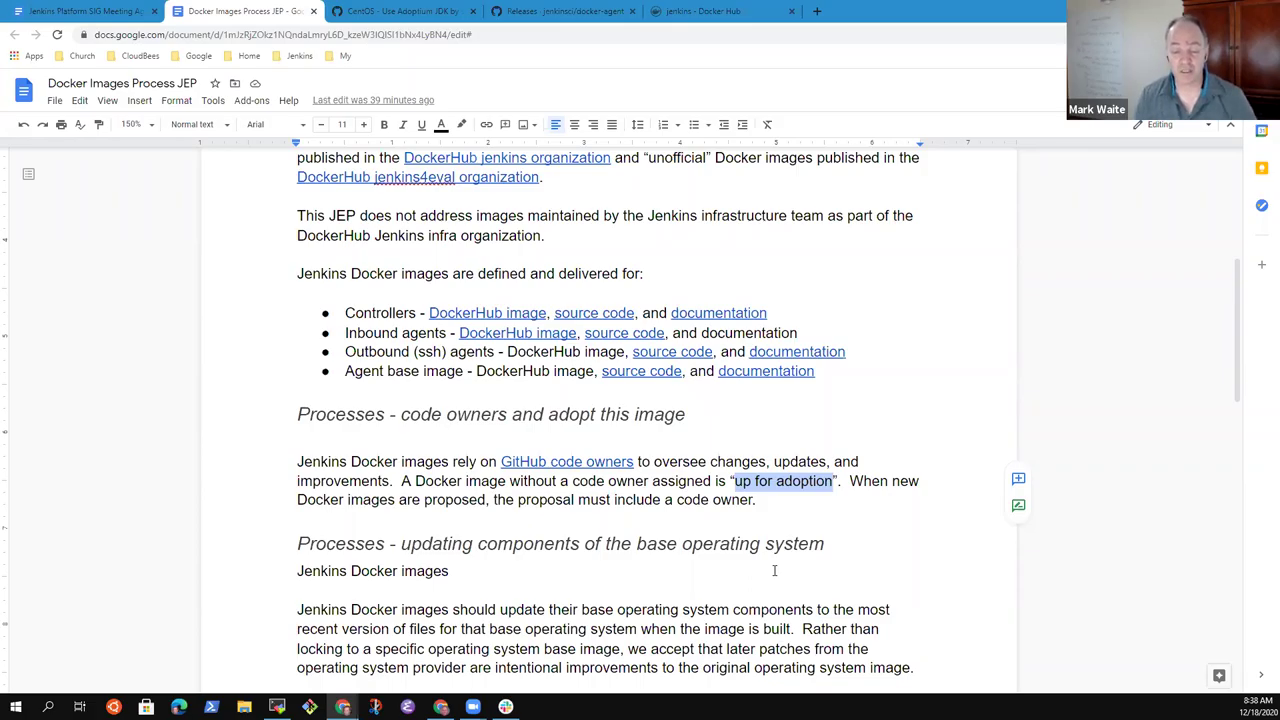
key(Right)
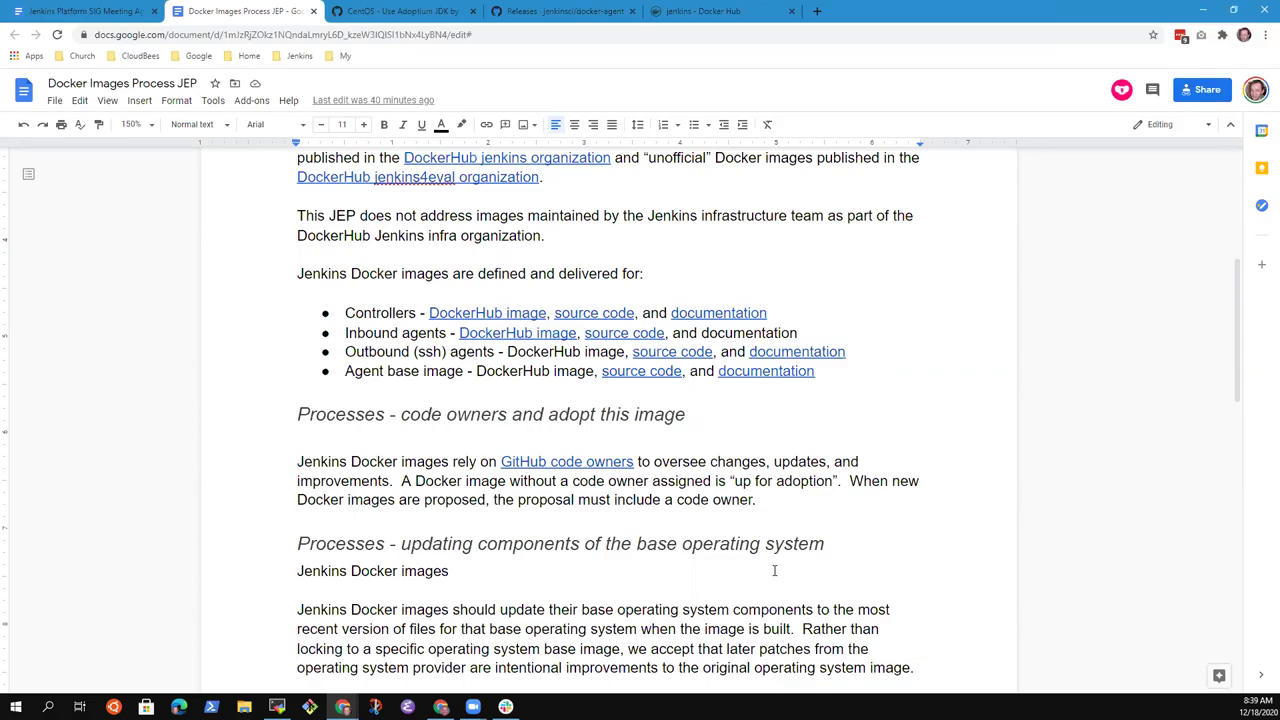
- Add a paragraph: unmaintained plugins are obvious, Docker image variants aren't; only blatant breaks show it
key(Return)
key(Return)
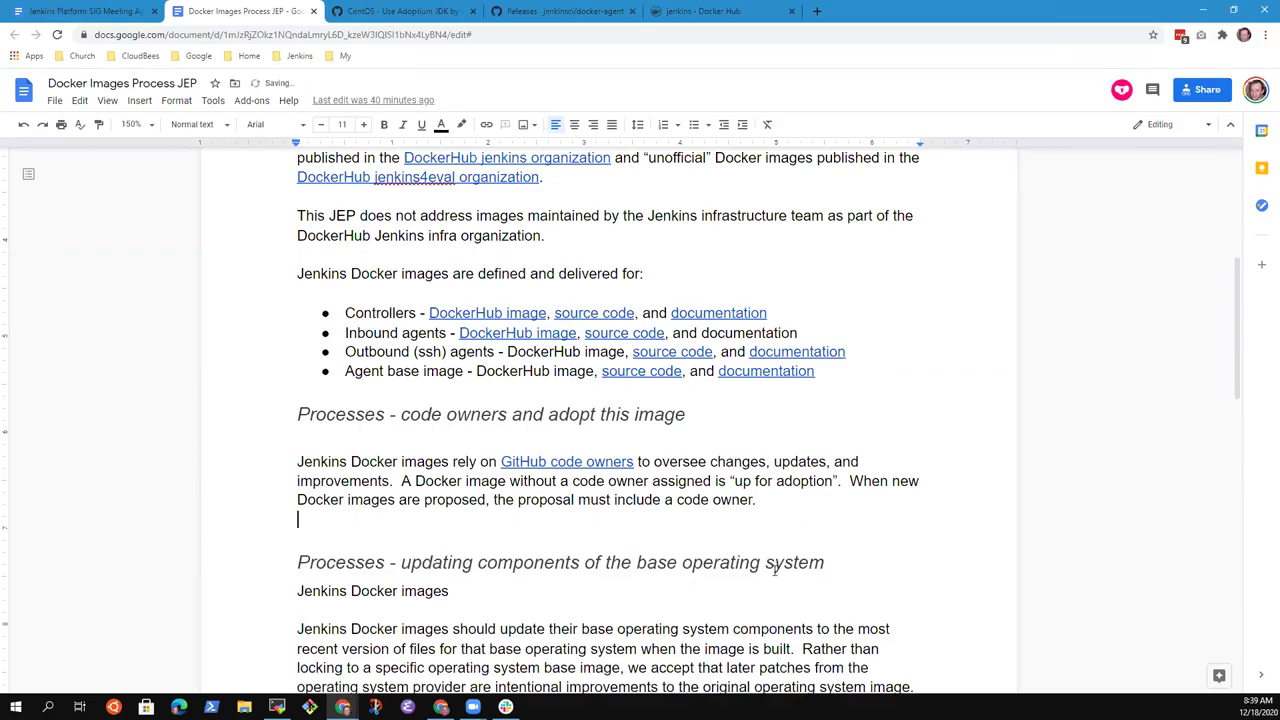
text(Daniel notes that the)
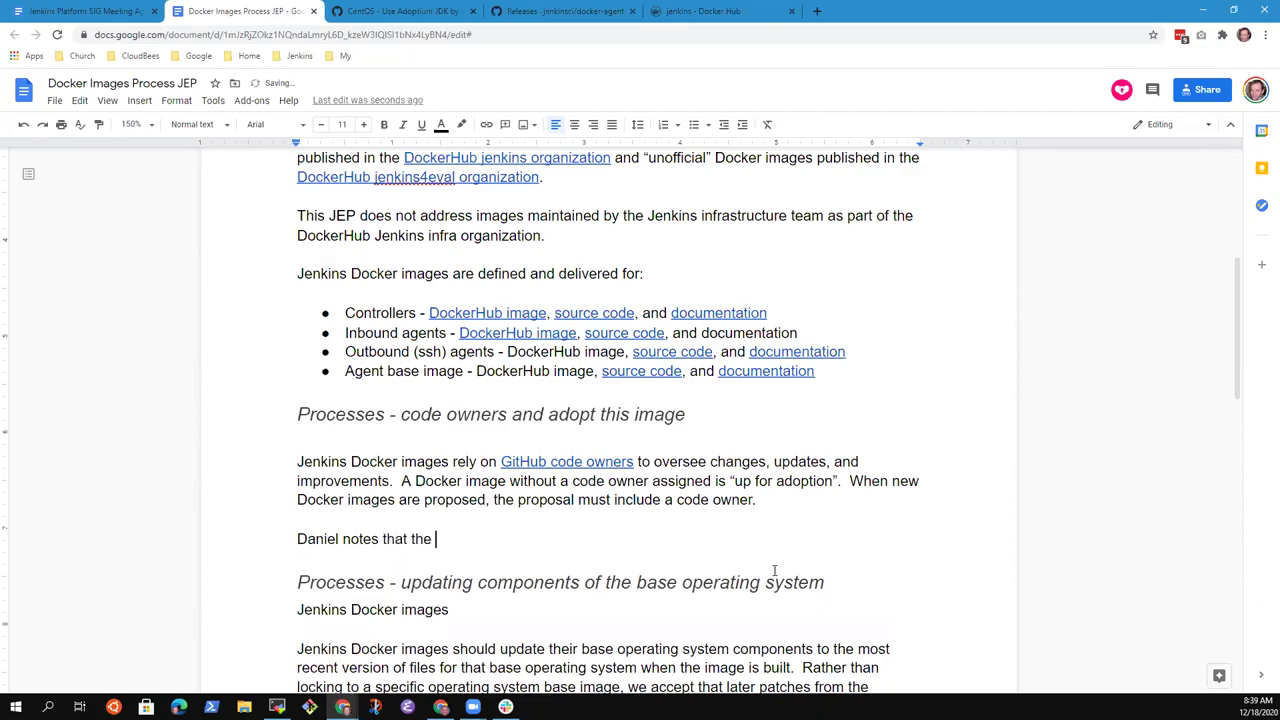
key(ctrl+BackSpace)
text(is clear when a plugin is not ma)
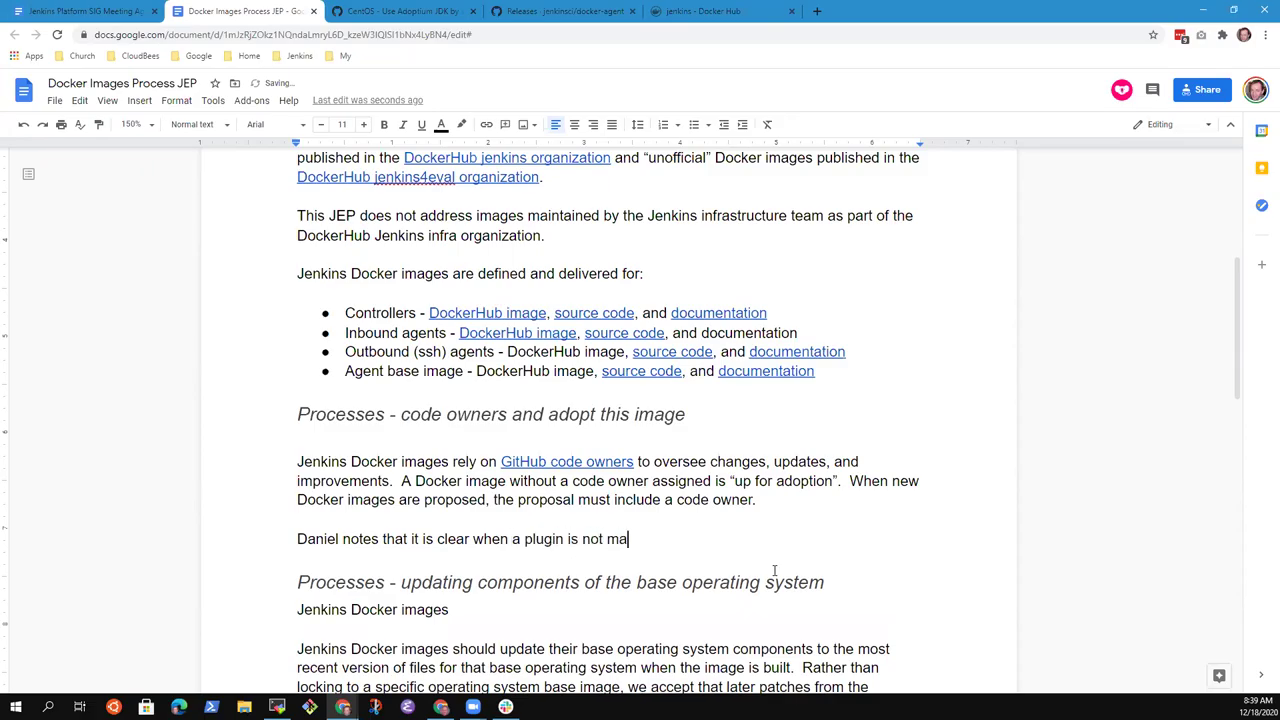
text(intained but is not clear with Do)
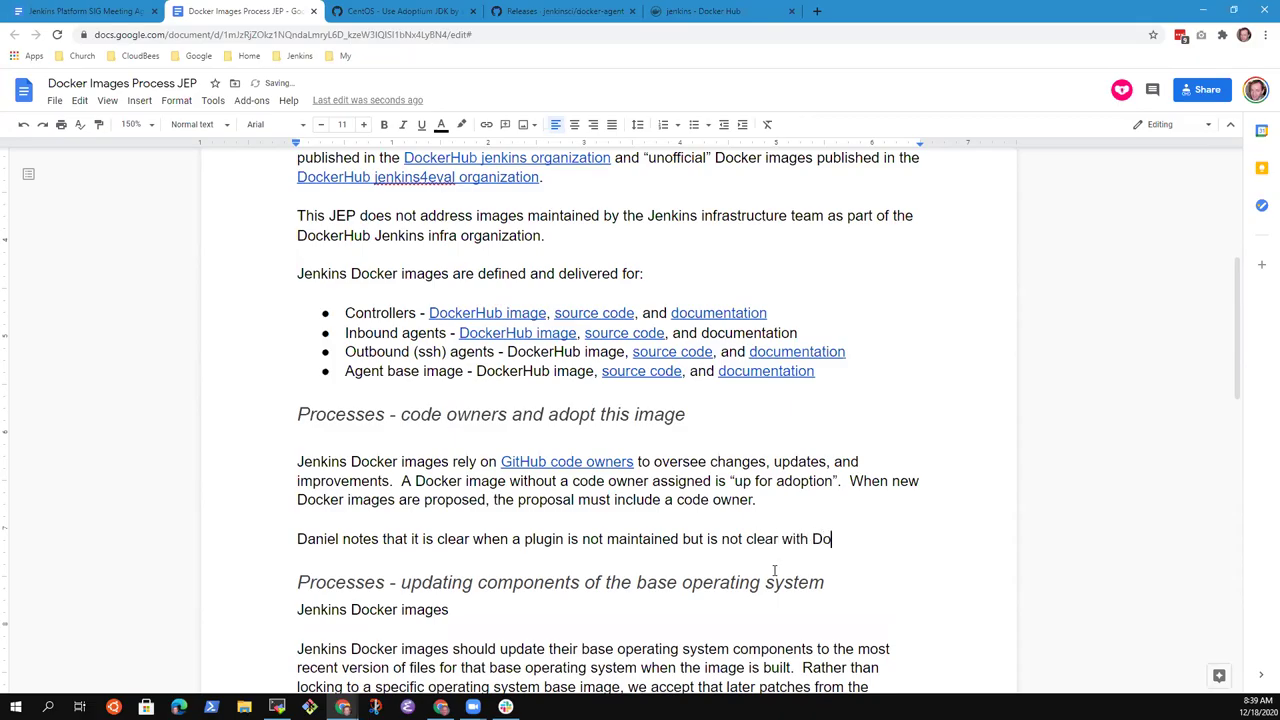
text(cker image vari)
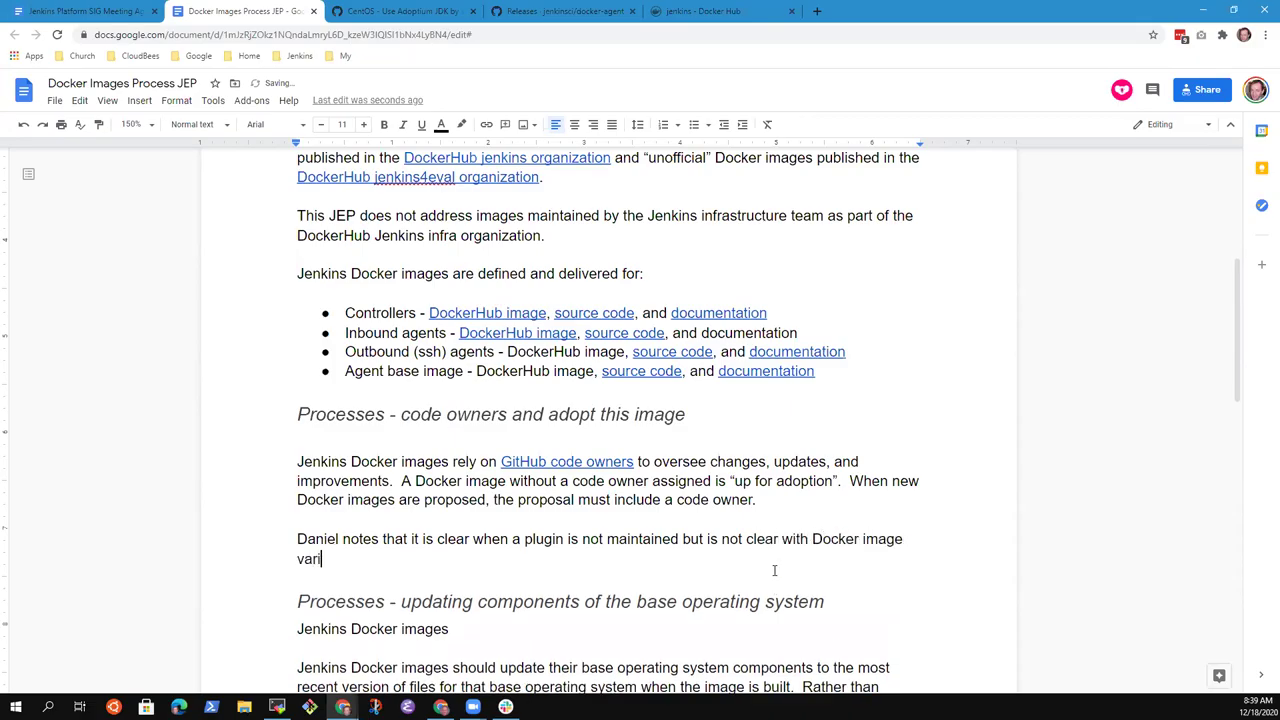
text(ants.  Only blank)
key(BackSpace)
key(BackSpace)
text(tant breaks )
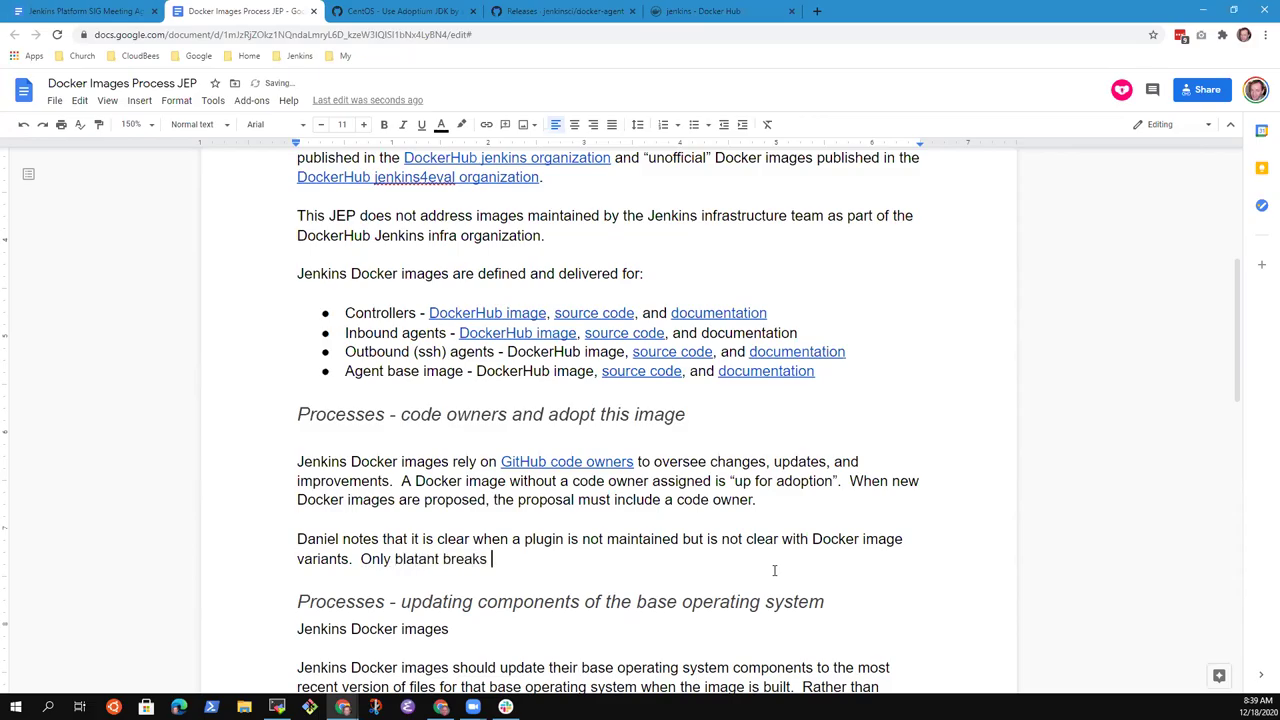
text(do not)
key(BackSpace)
key(BackSpace)
key(BackSpace)
key(BackSpace)
key(BackSpace)
key(BackSpace)
key(BackSpace)
text(appear as lack of maintenance.)
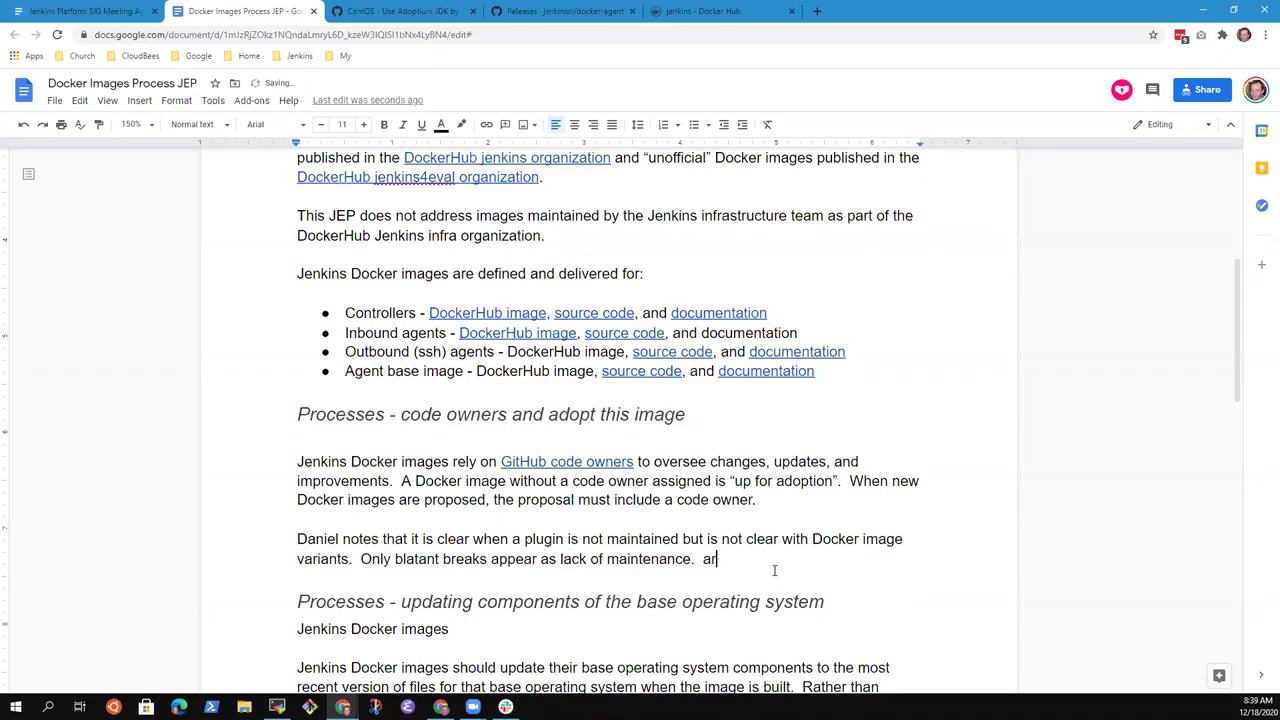
text(  Hard to distinguish when an imag)
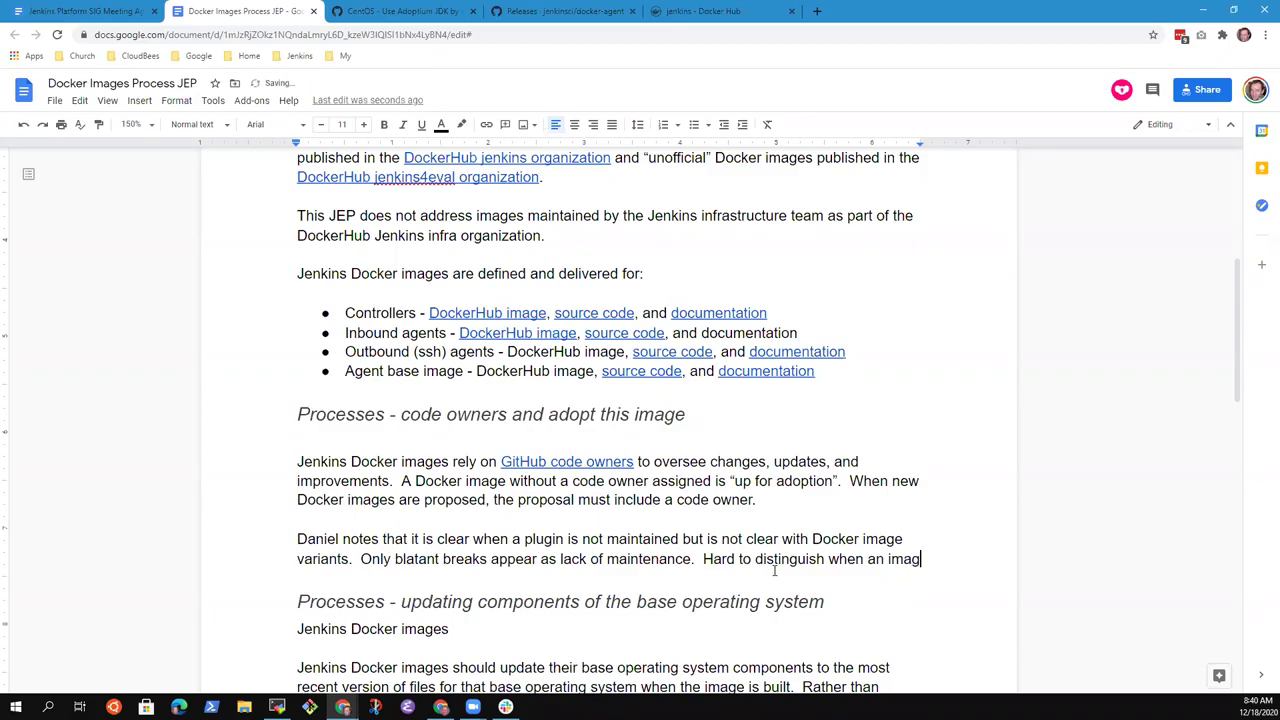
text(e is no long)
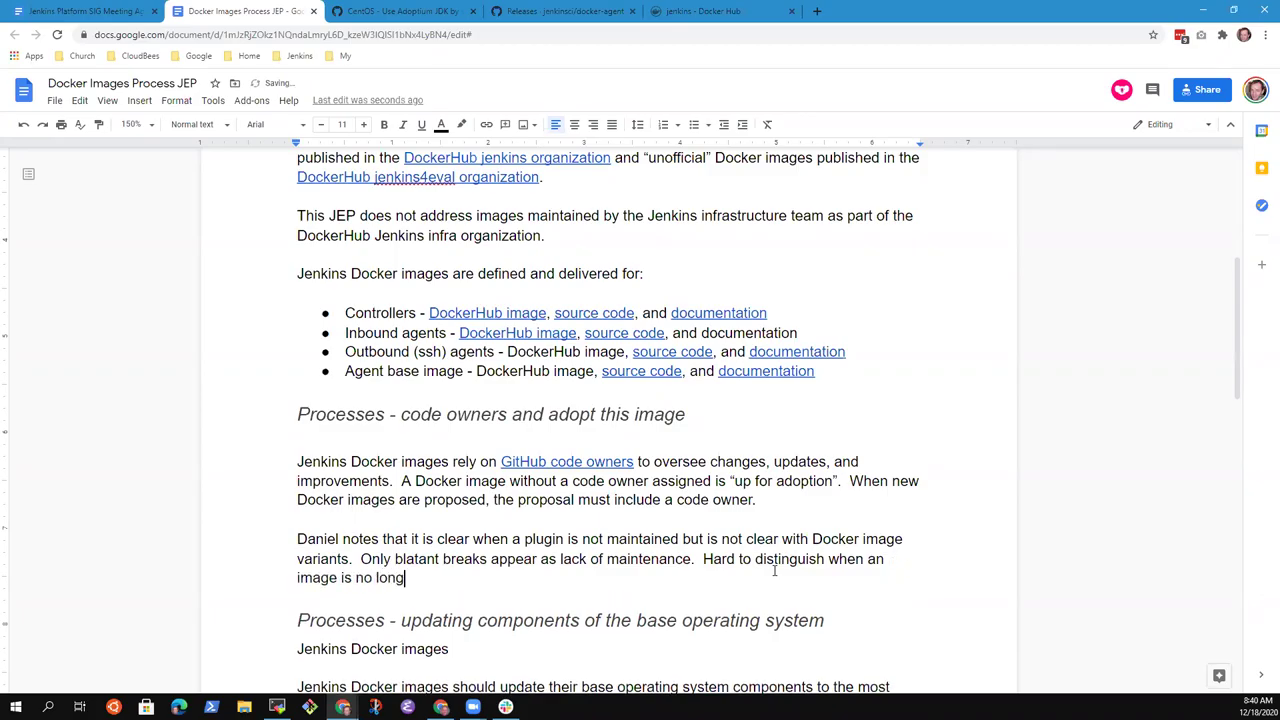
text(er maintained.)
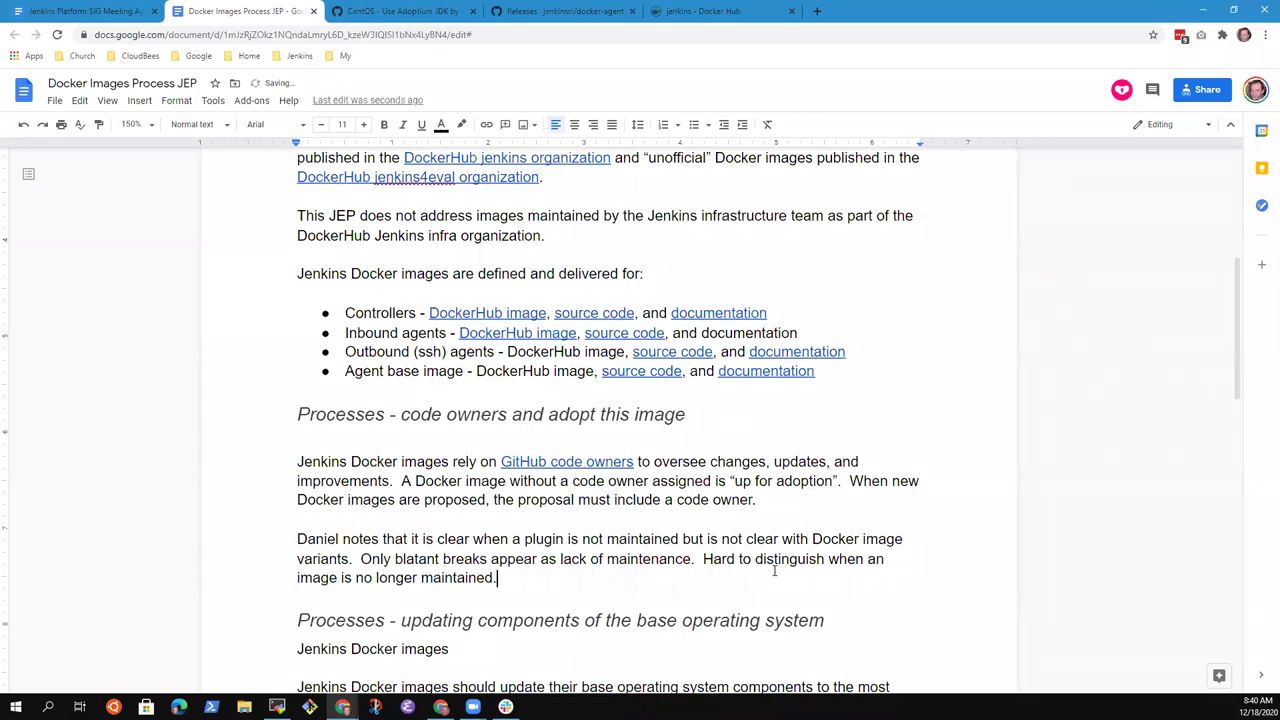
- Add 'based on content of the repository' and 'May have a declared maintainer that is no longer active.'
key(BackSpace)
text(based on content)
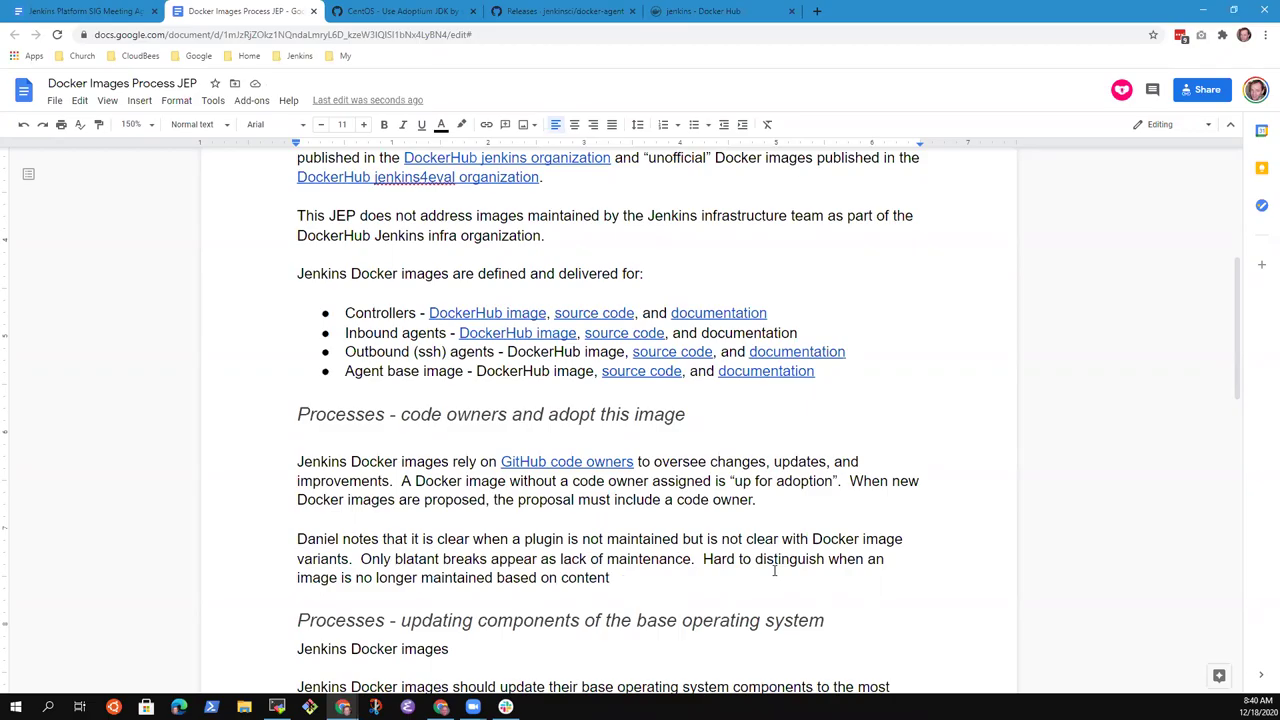
text(of the repository.)
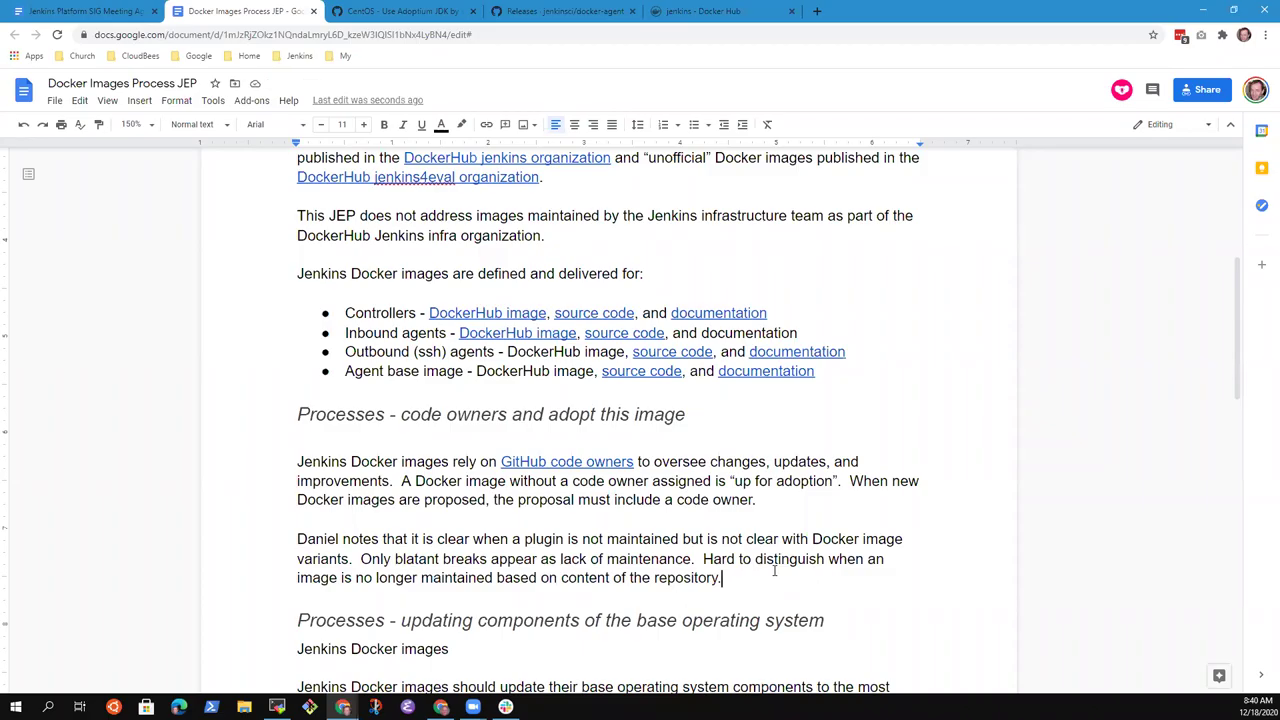
text(May have a )
text(dedicate)
key(ctrl+BackSpace)
text(c)
key(BackSpace)
text(declared mai)
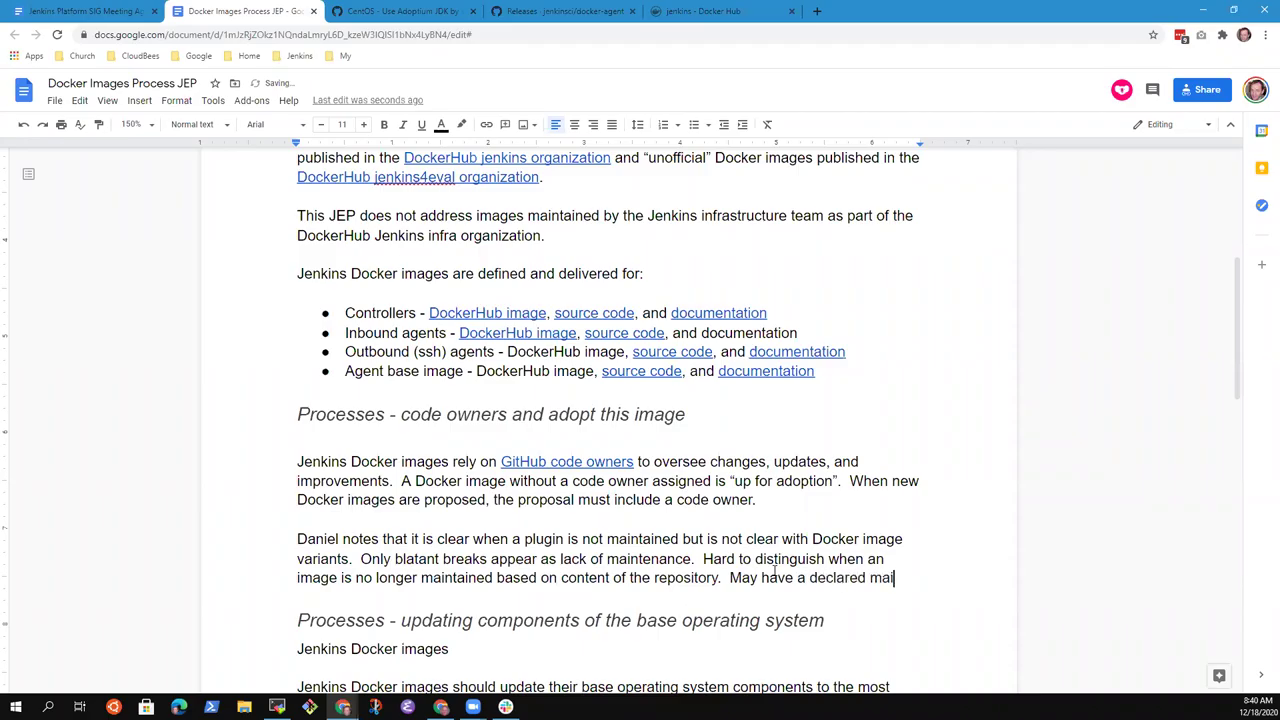
text(ntainer that is no)
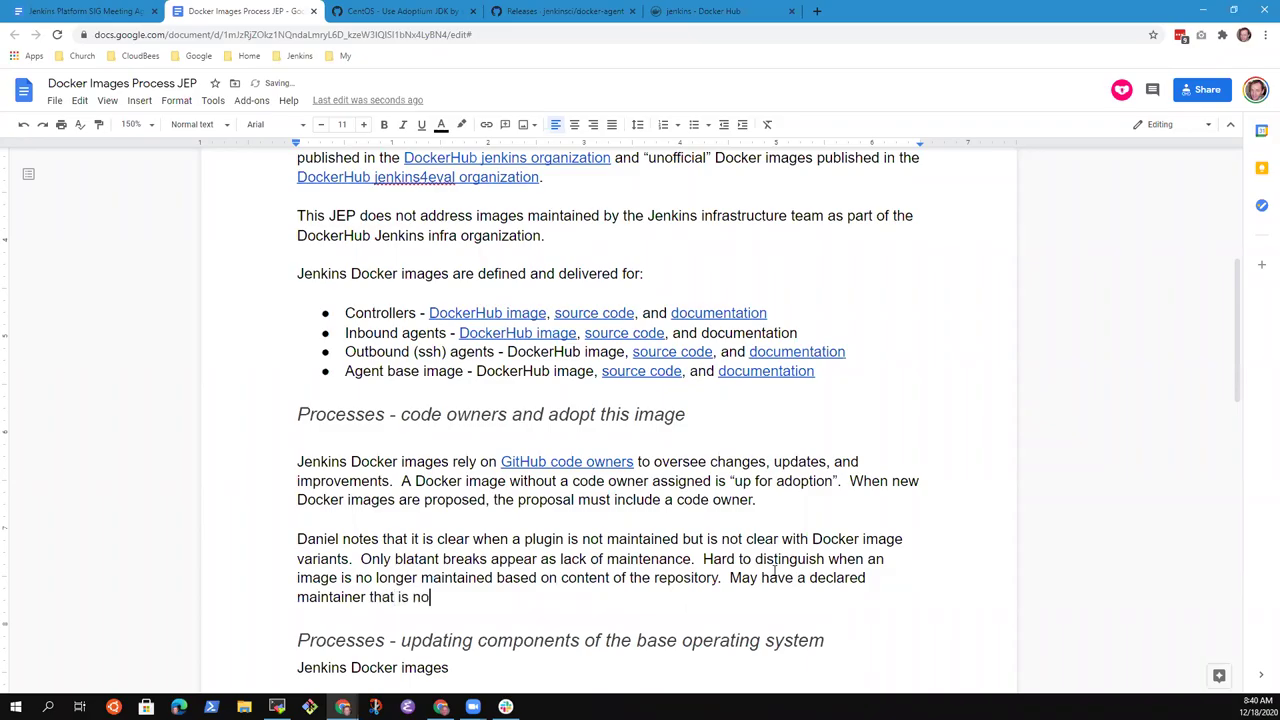
text( longer active.)
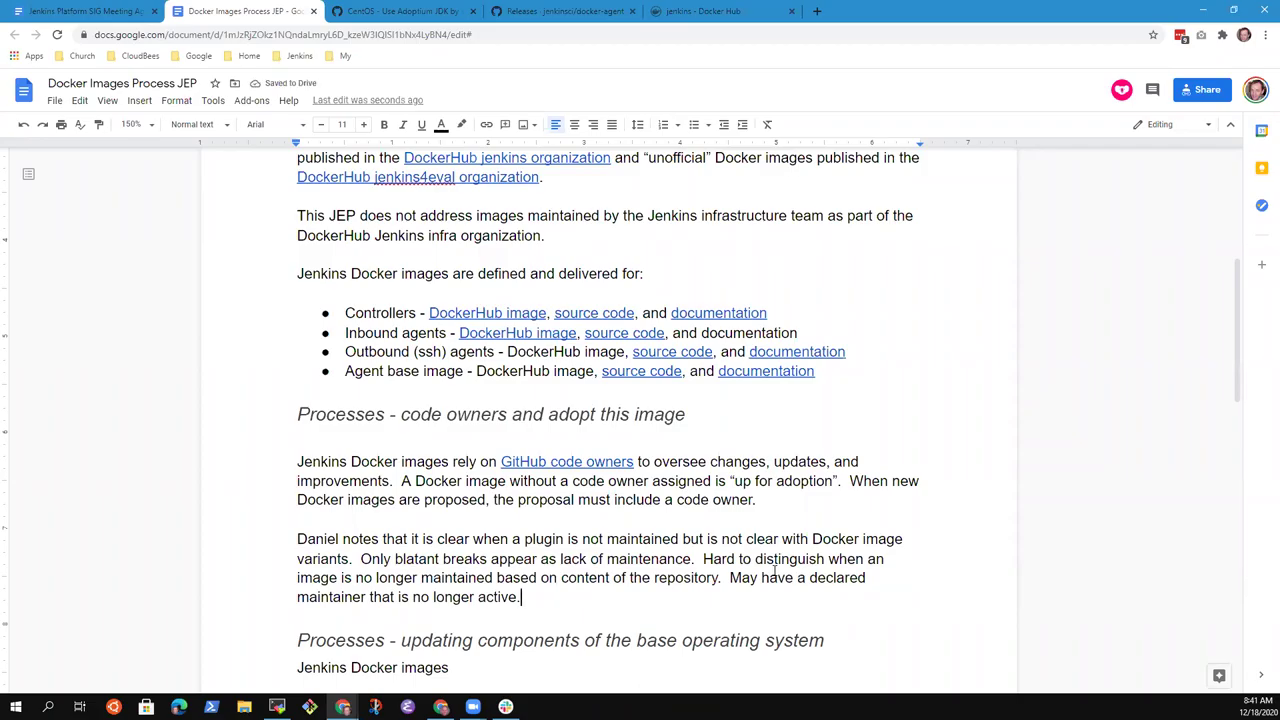
key(Up)
key(Up)
key(Up)
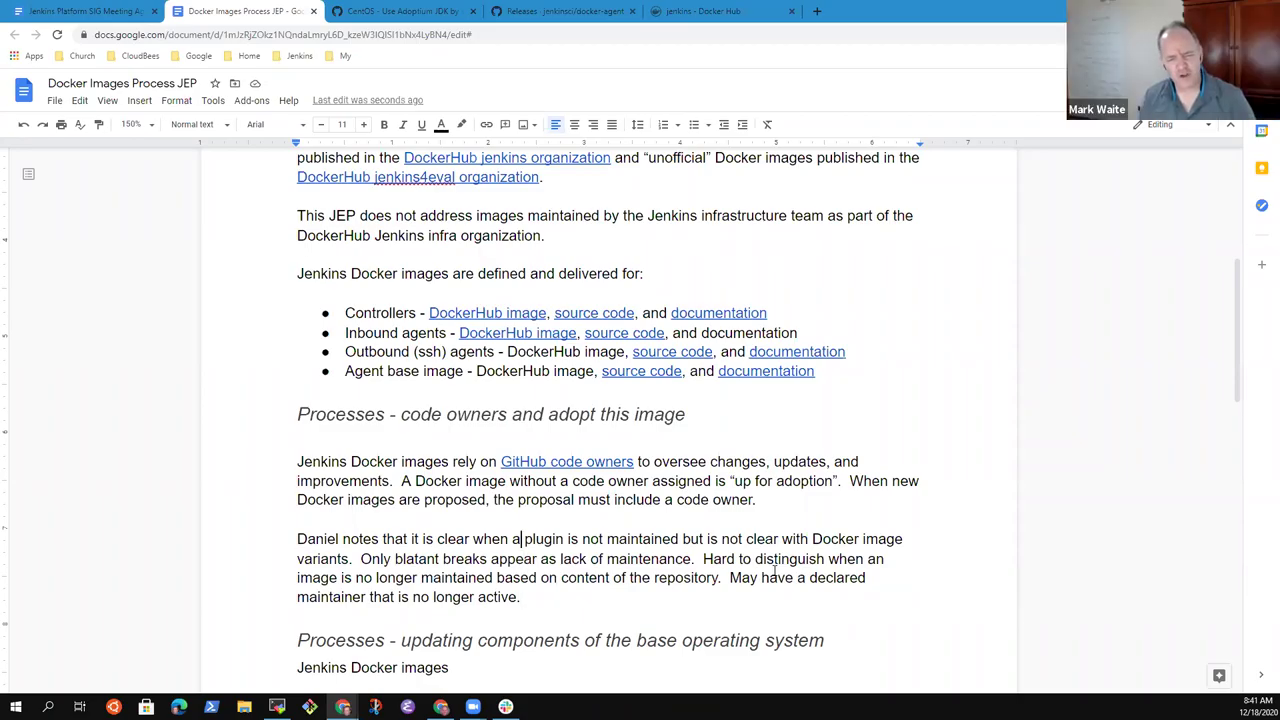
key(Home)
key(shift+Down)
key(shift+Down)
key(shift+Down)
key(shift+Down)
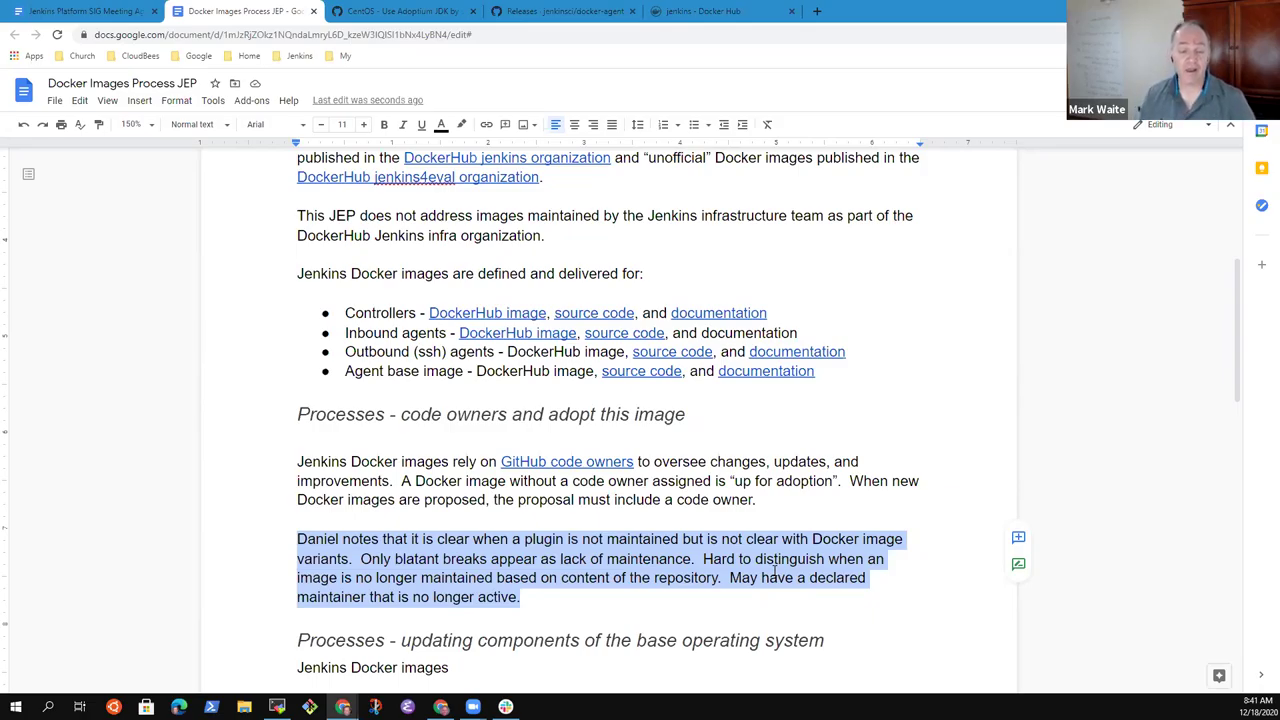
key(Up)
key(Down)
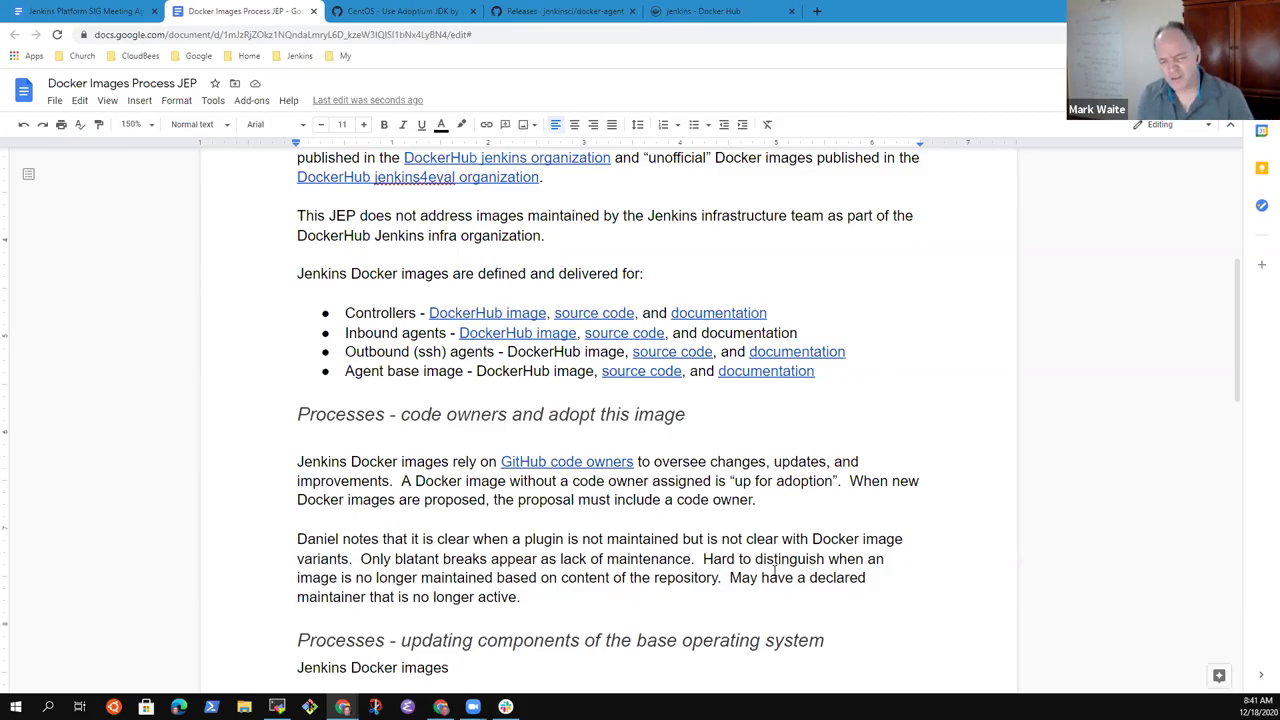
key(Down)
key(Down)
key(Down)
key(End)
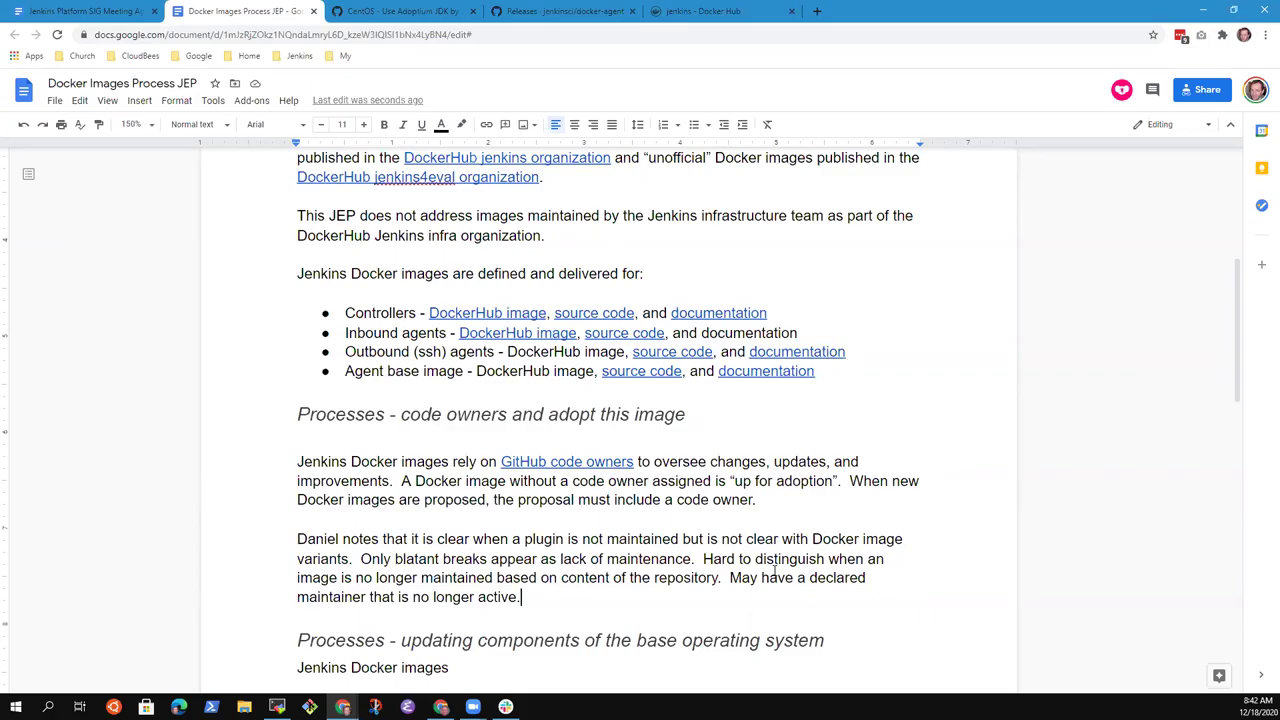
drag(730, 577, 551, 591)
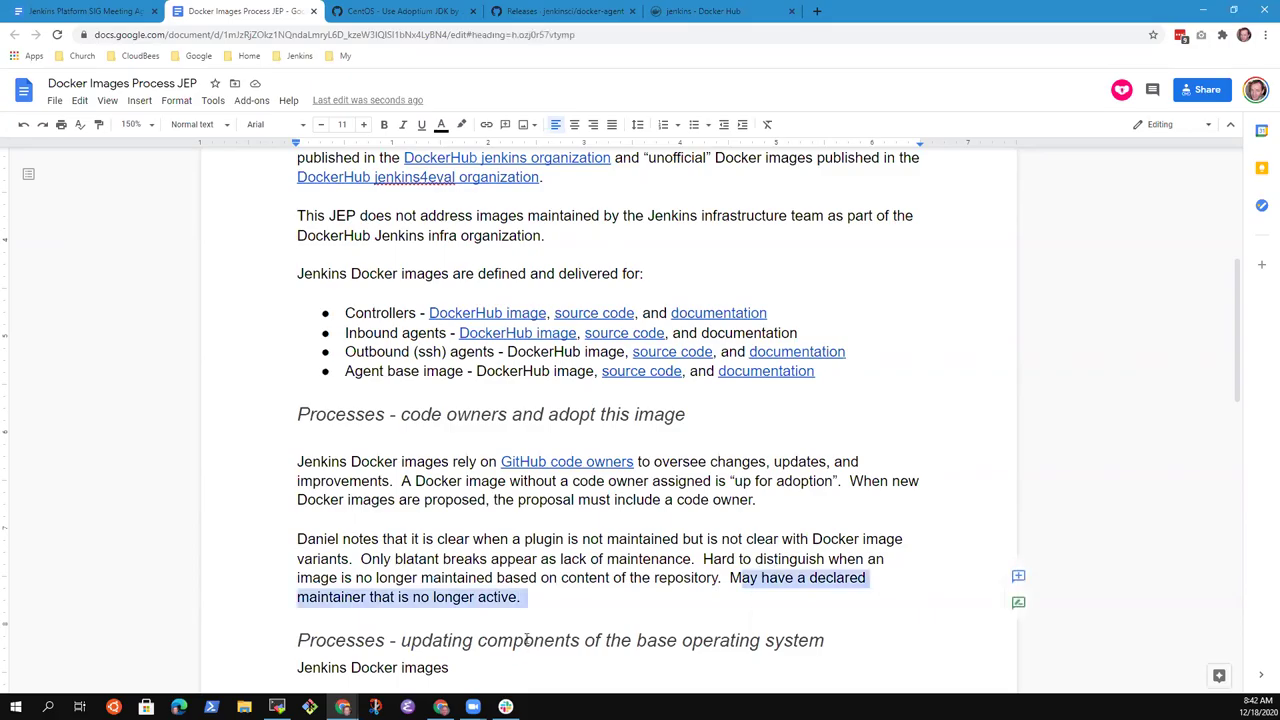
click(552, 591)
scroll(552, 591, down, 2)
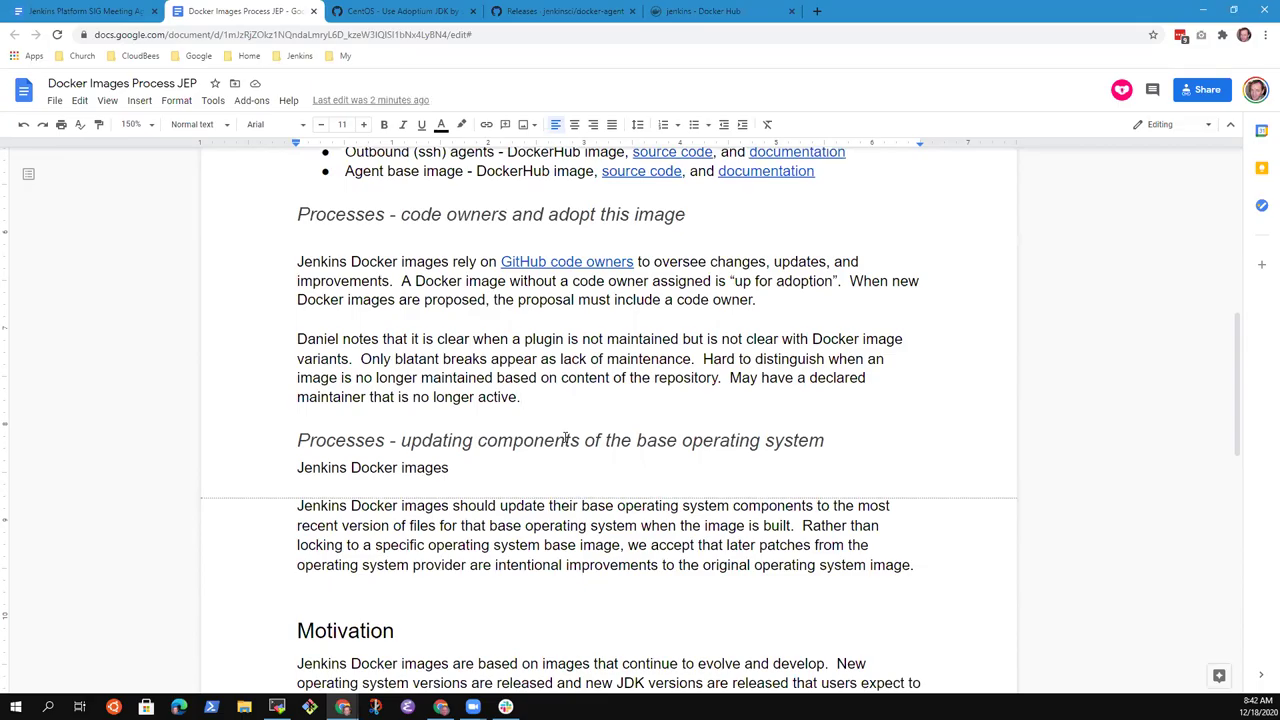
- Add the paragraph 'Also less explicitly clear that a Docker image is in use.' below the Daniel note
key(Return)
key(Return)
text(Also less explici)
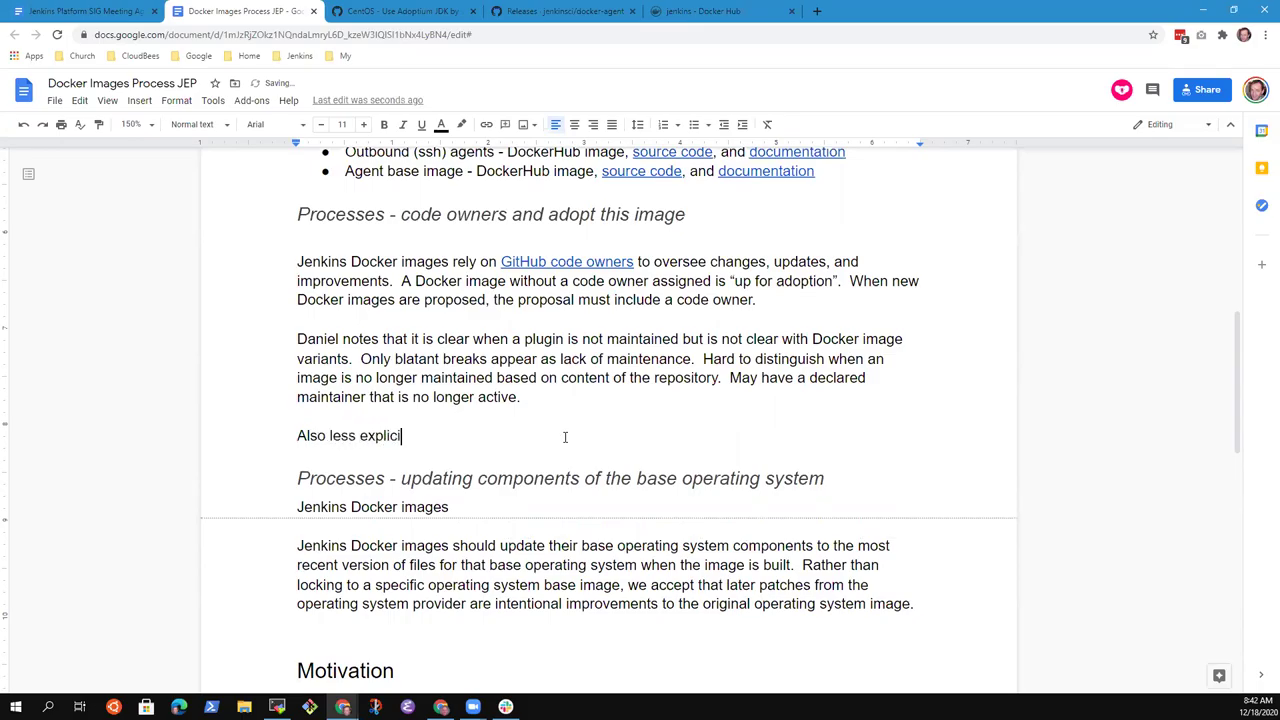
text(tly clear that a Docker )
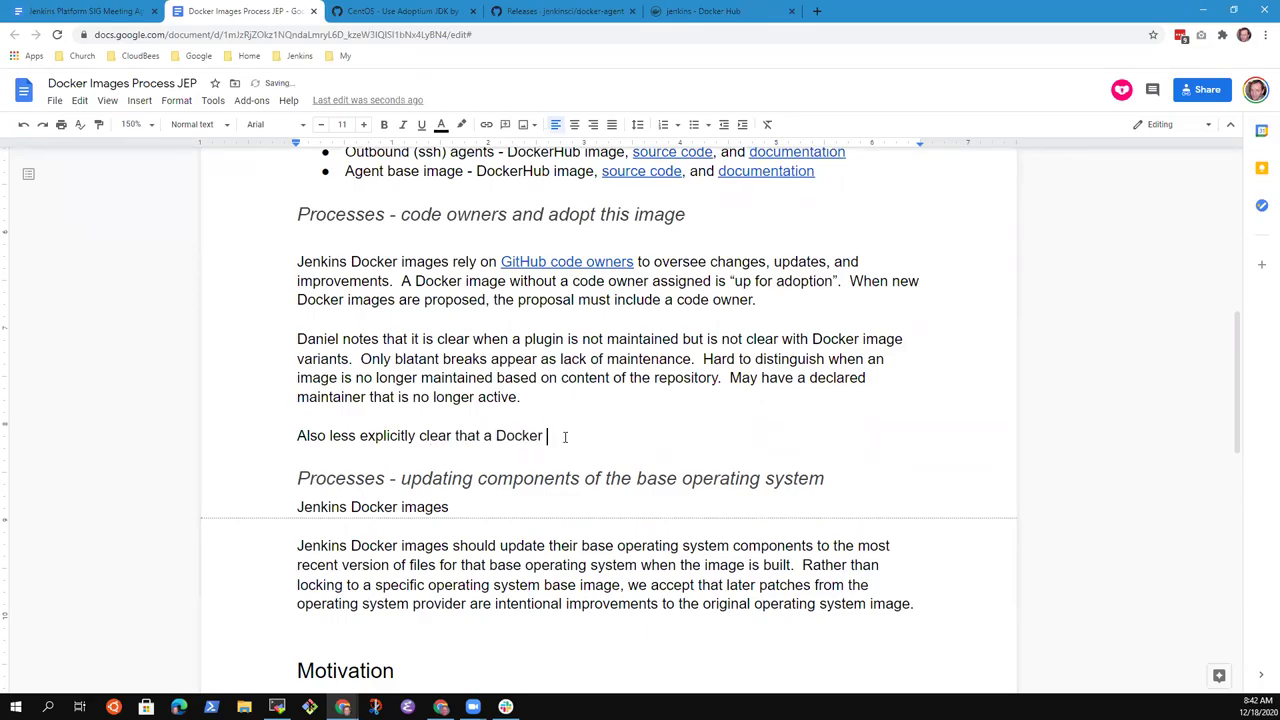
text(image is)
key(BackSpace)
key(BackSpace)
key(BackSpace)
key(BackSpace)
text(is in use)
text(.)
- Start a sentence about distinguishing supported images, then delete the unfinished line
key(Return)
key(Return)
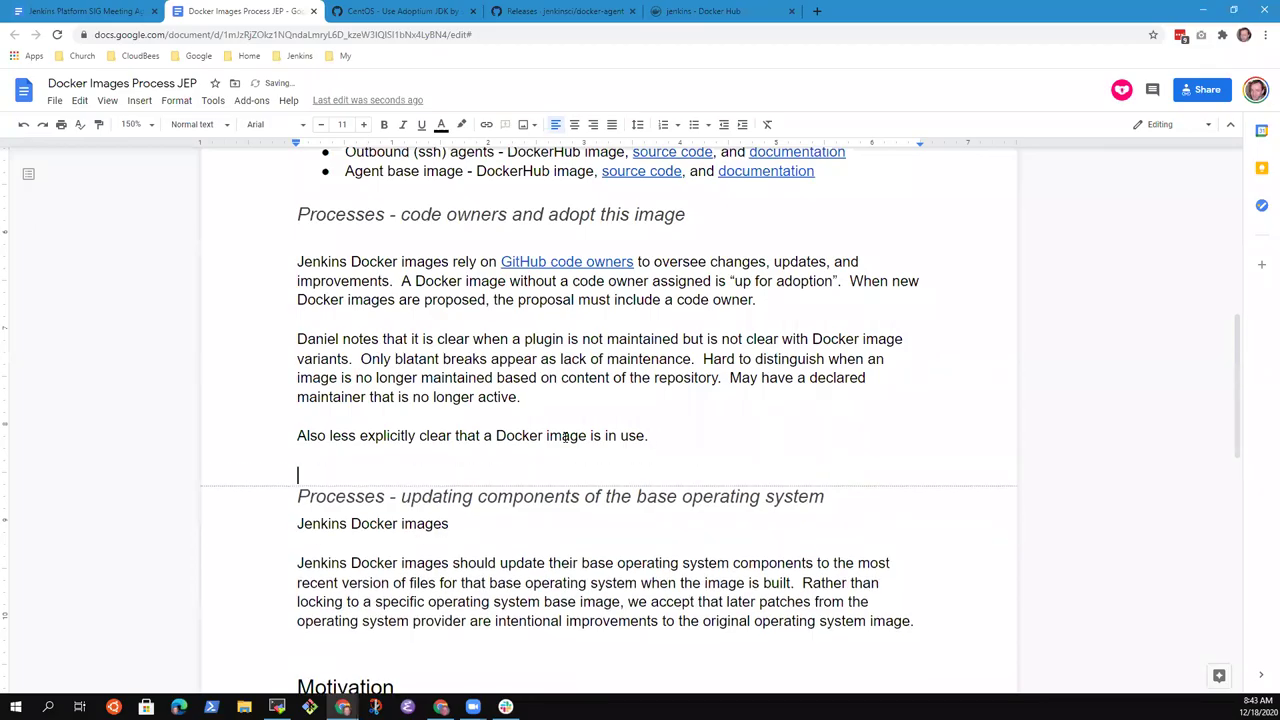
text(Would like a clear distin)
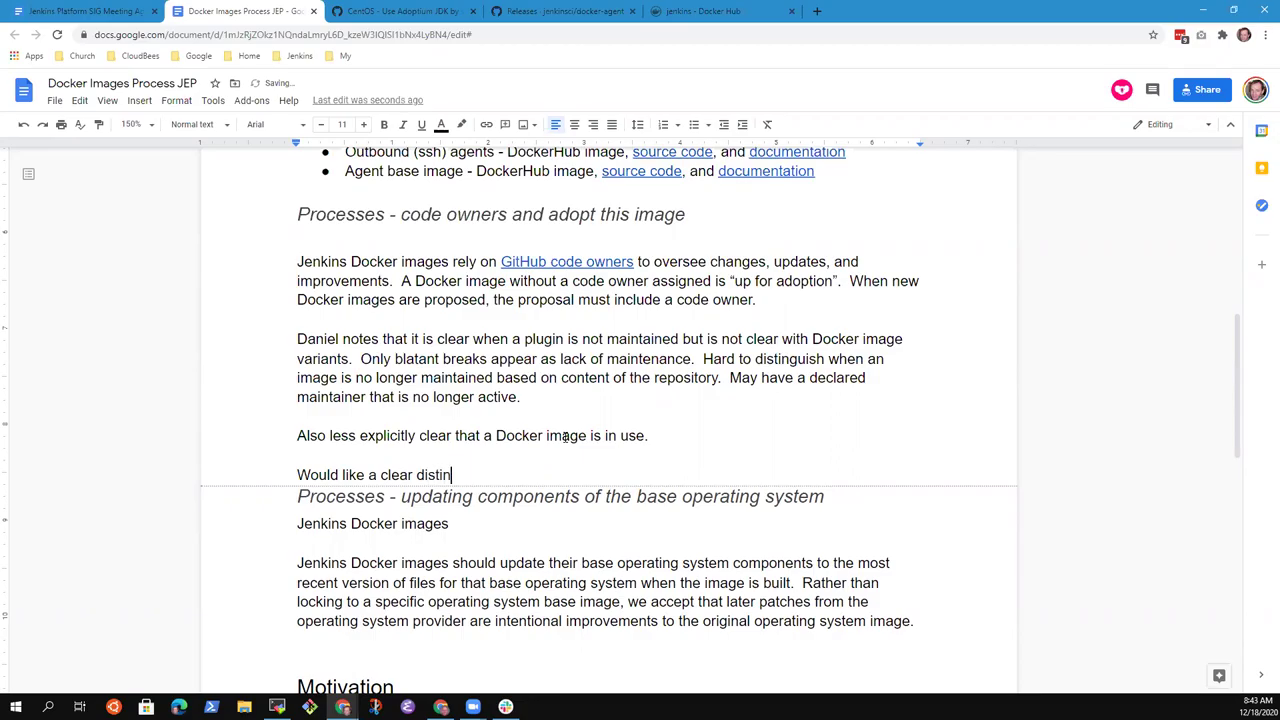
text(ction between supported)
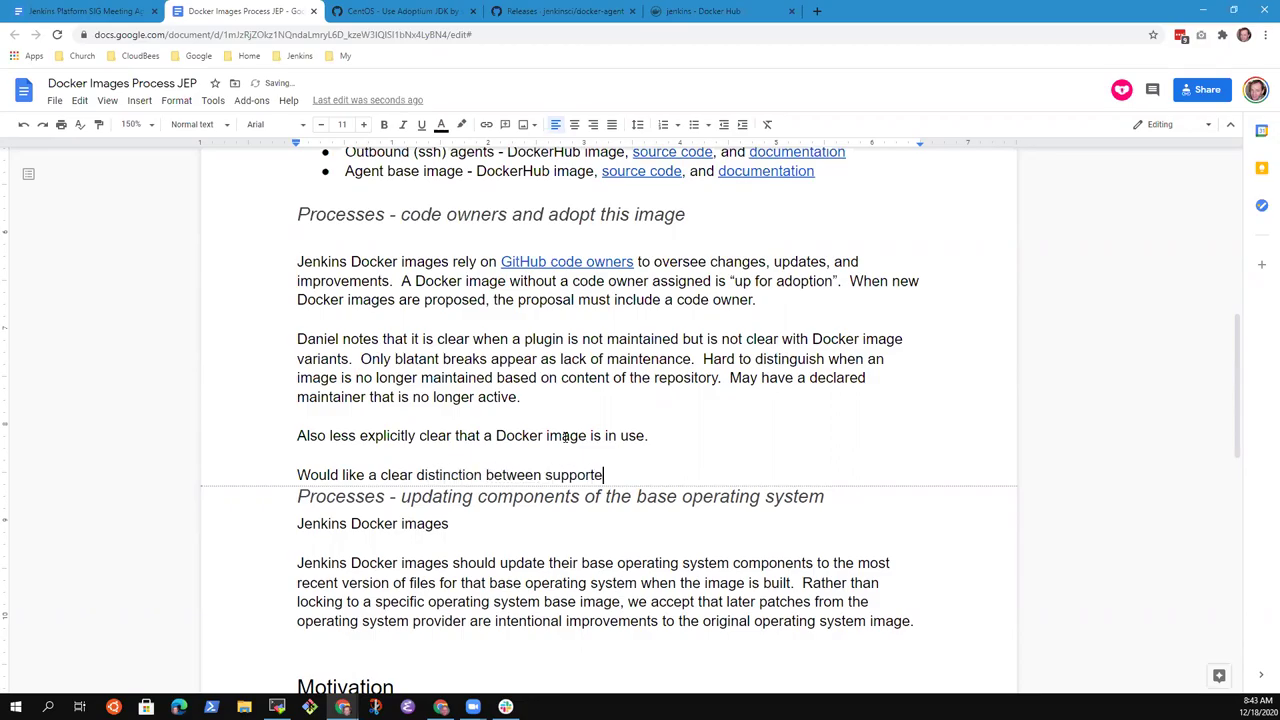
key(ctrl+BackSpace)
key(shift+Home)
key(BackSpace)
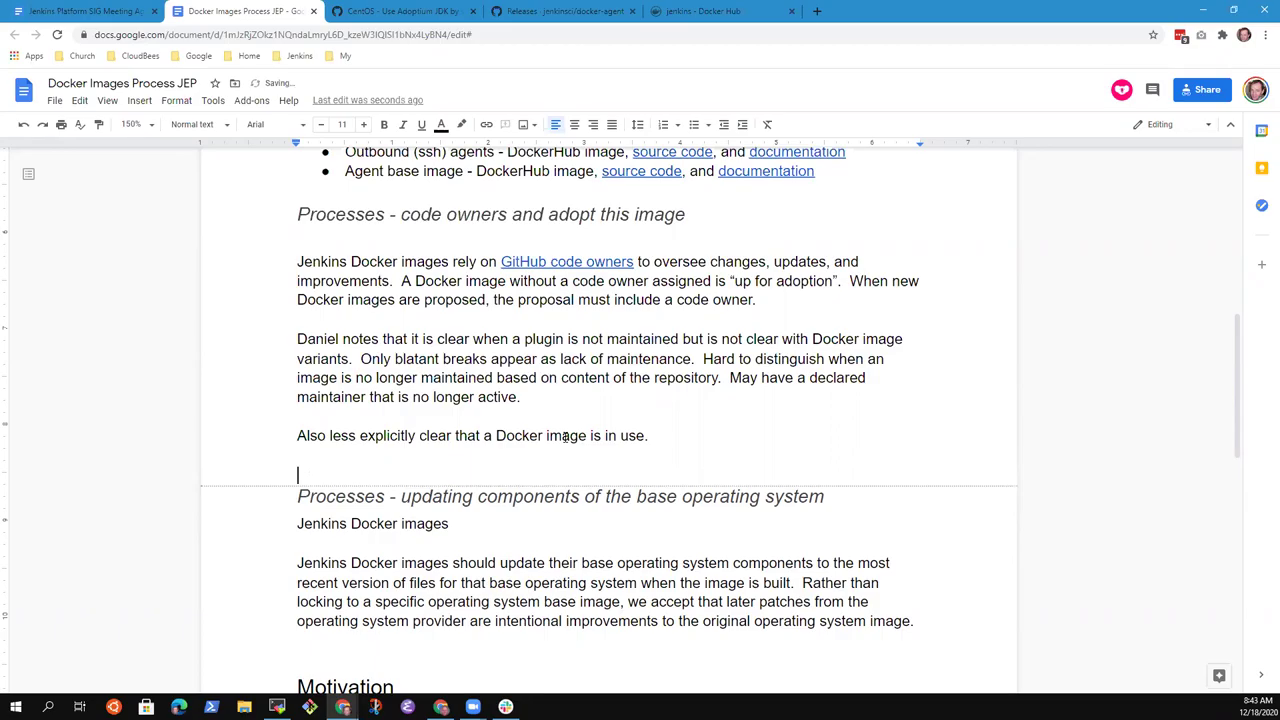
- Delete the blank line below the in-use note, then briefly select 'up for adoption' in the Daniel line
key(Delete)
key(Up)
key(Up)
key(Up)
key(Up)
key(Up)
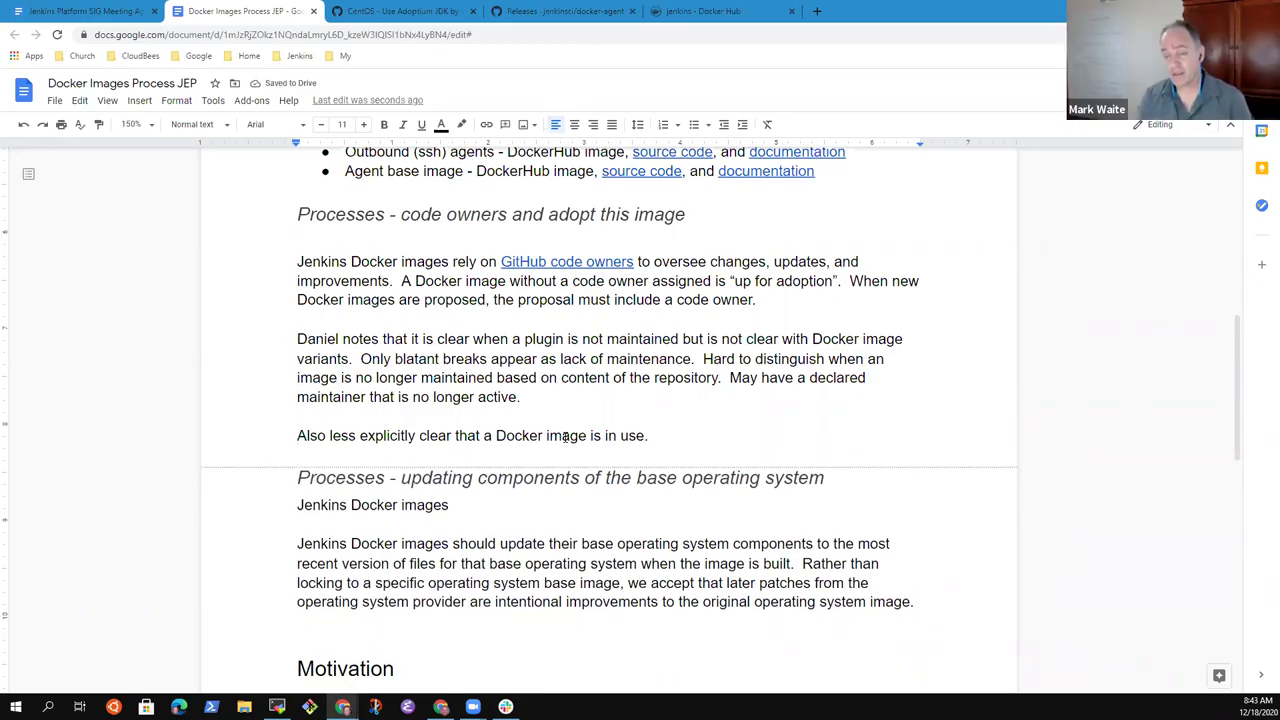
key(Up)
key(Up)
key(Up)
key(Up)
key(End)
key(ctrl+Left)
key(ctrl+Left)
key(ctrl+Left)
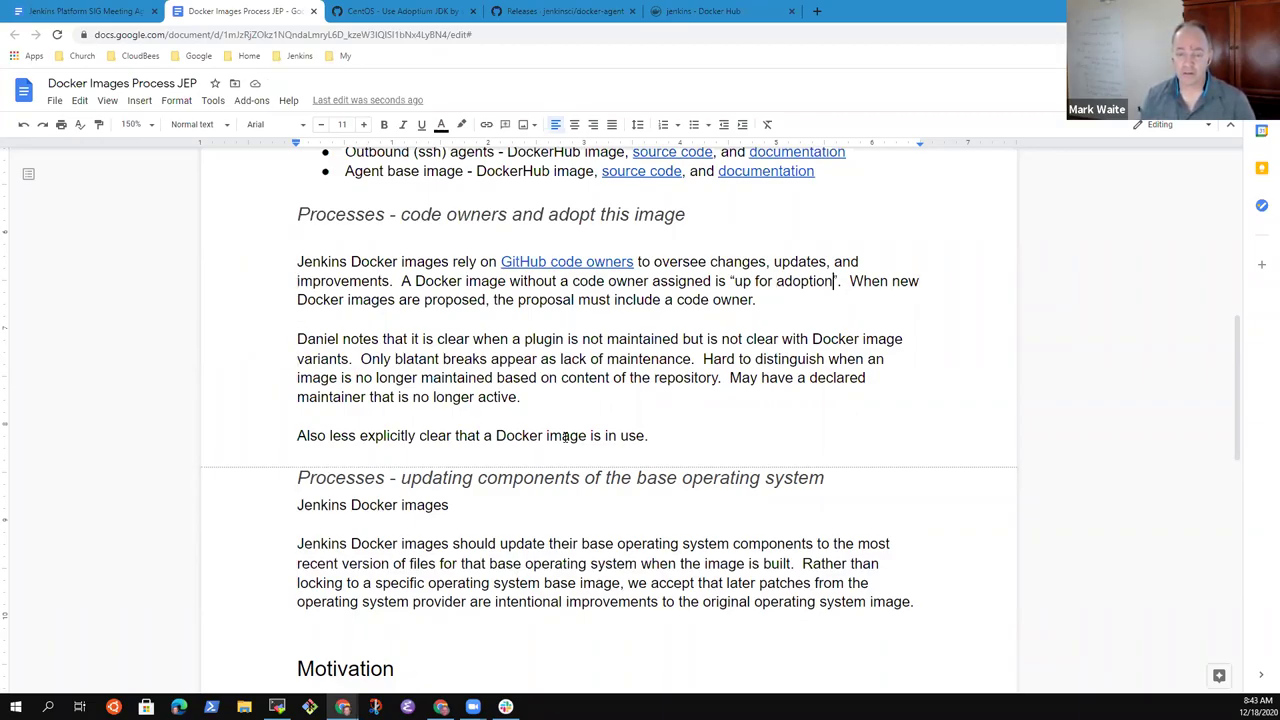
key(ctrl+shift+Left)
key(ctrl+shift+Left)
key(ctrl+shift+Left)
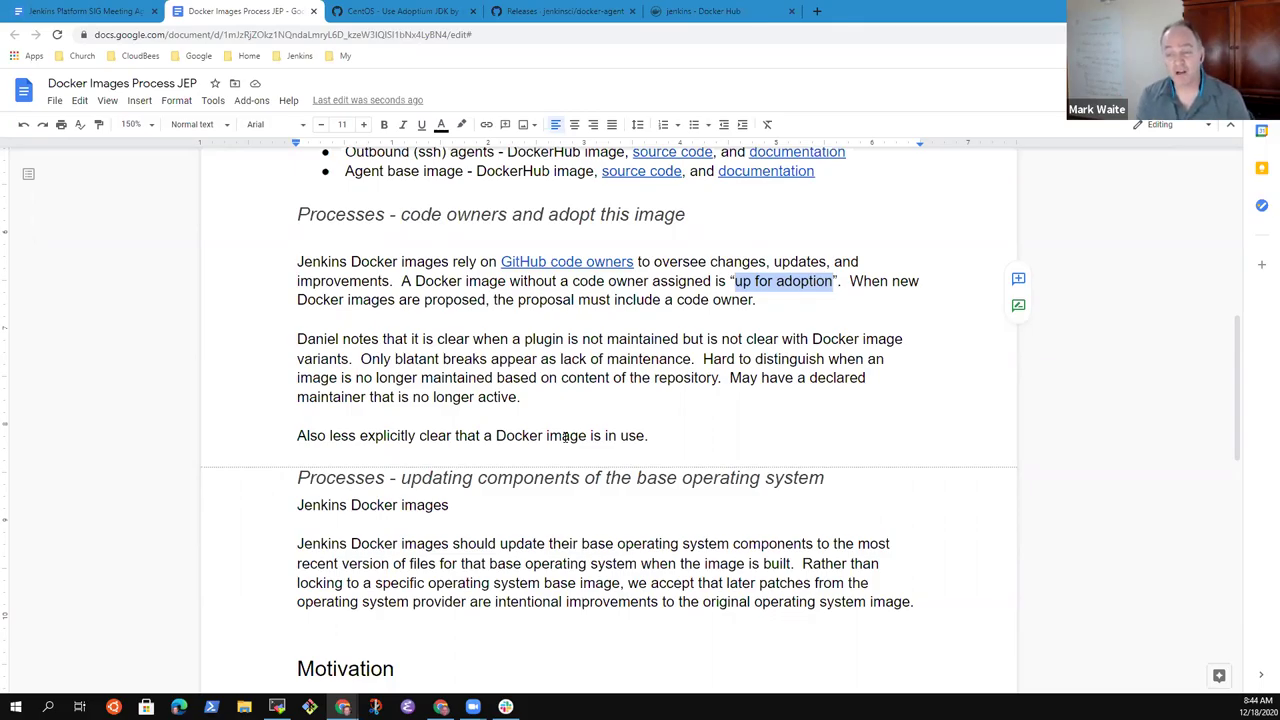
key(Right)
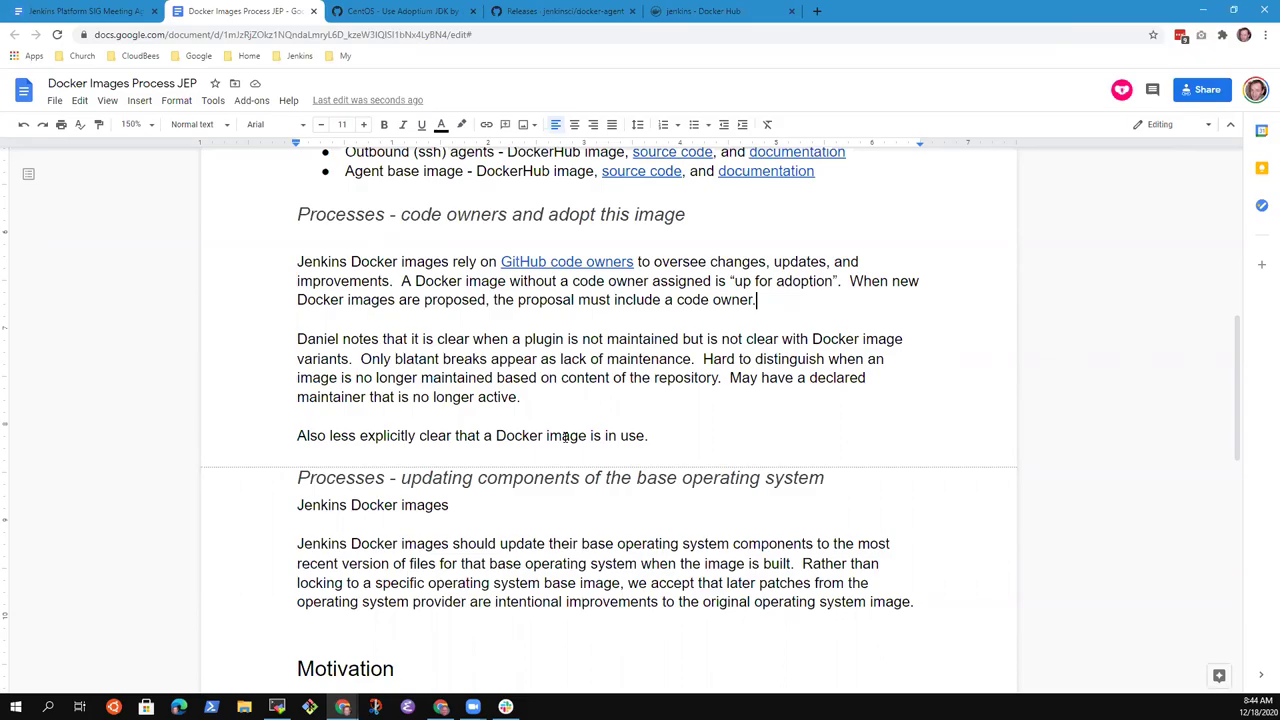
- Below the 'Refer to' paragraph, write 'Have a set of official images and a set of unofficial images.'
key(Down)
key(Down)
key(Down)
key(Down)
key(Down)
key(Down)
key(Down)
key(Down)
key(Down)
key(Down)
key(Down)
key(Down)
key(Down)
key(Down)
key(Down)
key(Down)
key(Down)
key(Down)
key(Down)
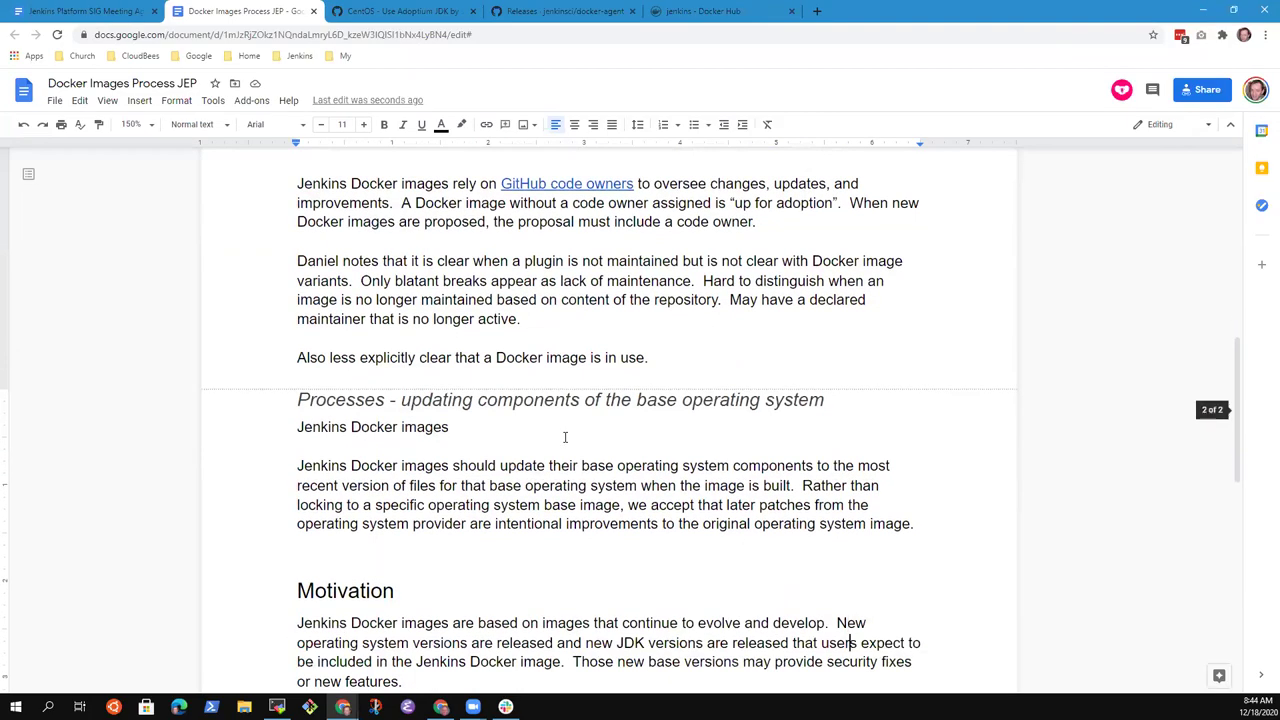
key(Down)
key(Down)
key(Down)
key(Down)
key(Down)
key(Down)
key(Down)
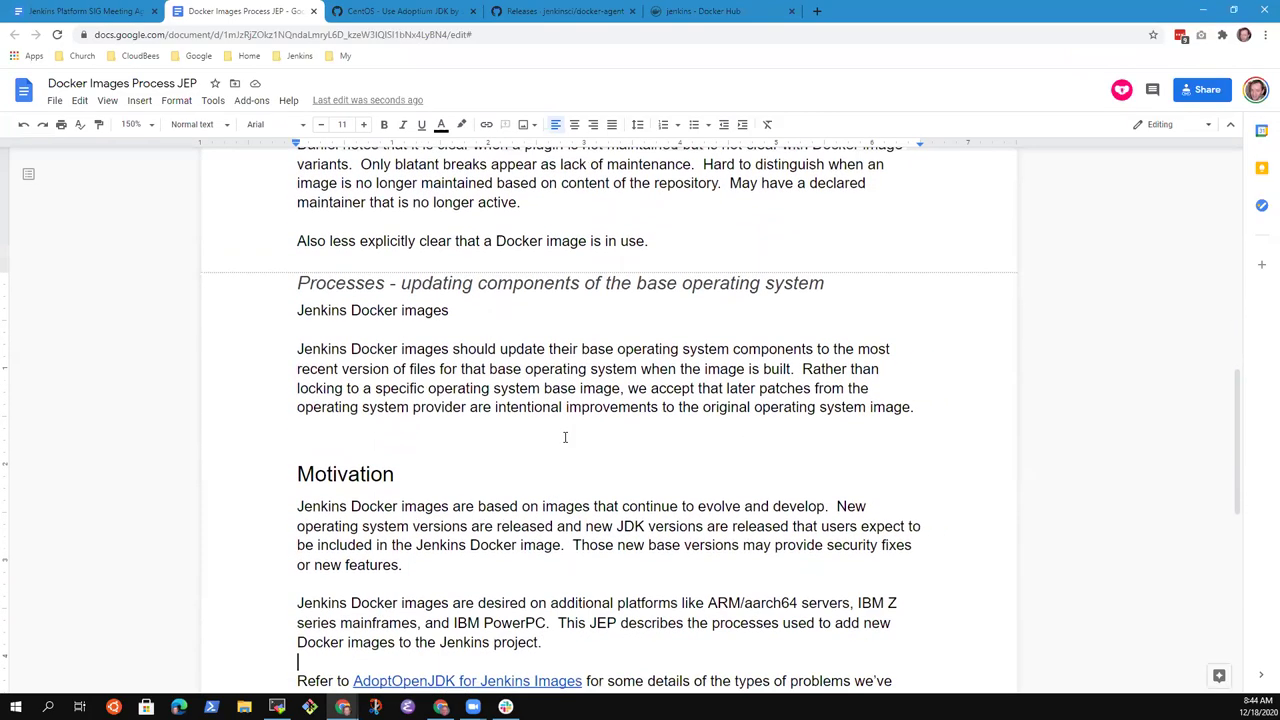
key(Down)
key(Down)
key(Down)
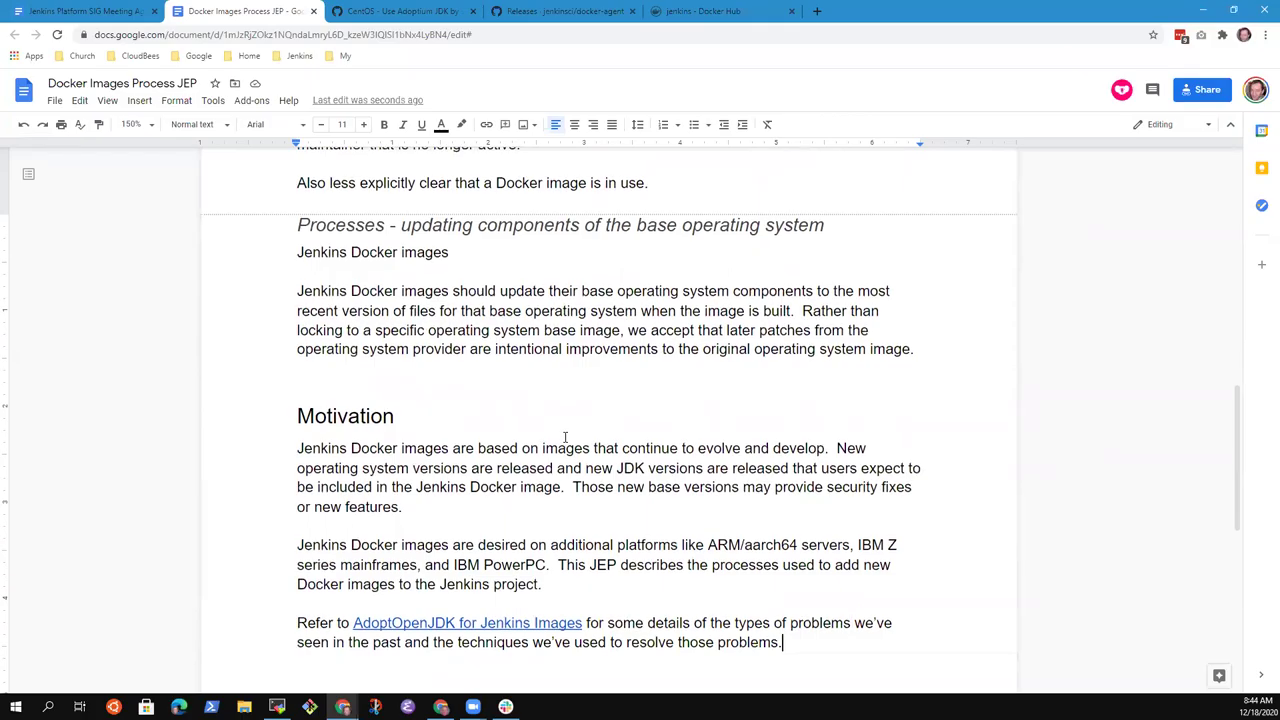
key(Up)
key(Down)
key(Down)
key(Return)
key(Return)
text(Hace a)
key(BackSpace)
key(BackSpace)
key(BackSpace)
key(BackSpace)
text(ve a set of )
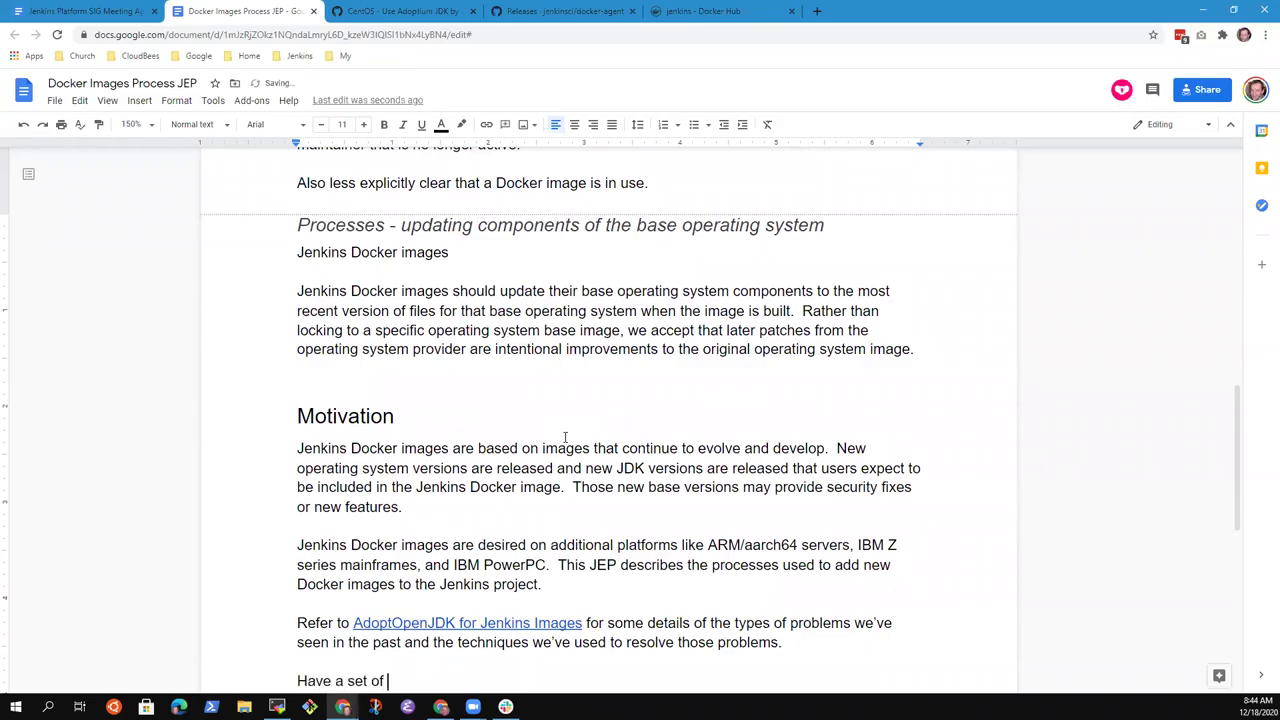
text(essential)
key(ctrl+BackSpace)
text(official images and a s)
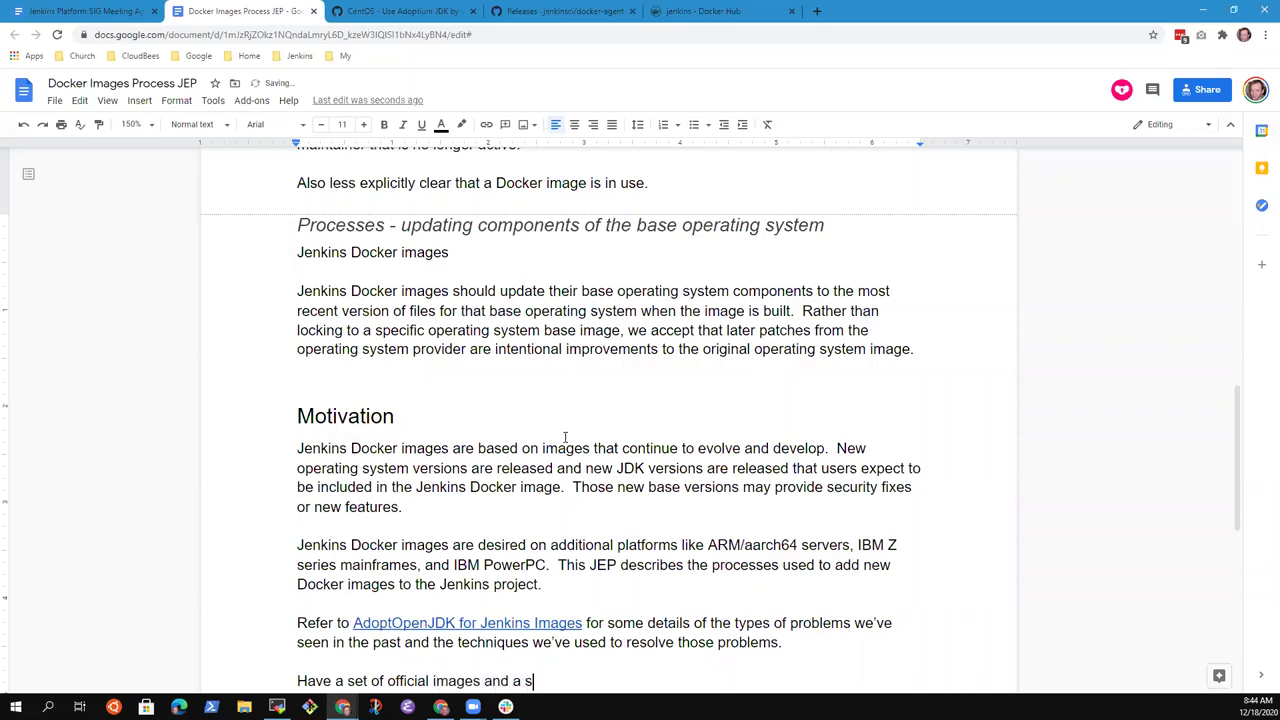
text(et of unofficia)
key(BackSpace)
- Describe official images as part of the release and security release processes, unofficial ones as not integrated
key(BackSpace)
text(cial images.)
key(ctrl+Left)
key(ctrl+Left)
key(ctrl+Left)
key(ctrl+Left)
key(ctrl+Left)
key(ctrl+Left)
text(that are maintained as)
key(BackSpace)
key(BackSpace)
key(BackSpace)
text(and updated as part of the )
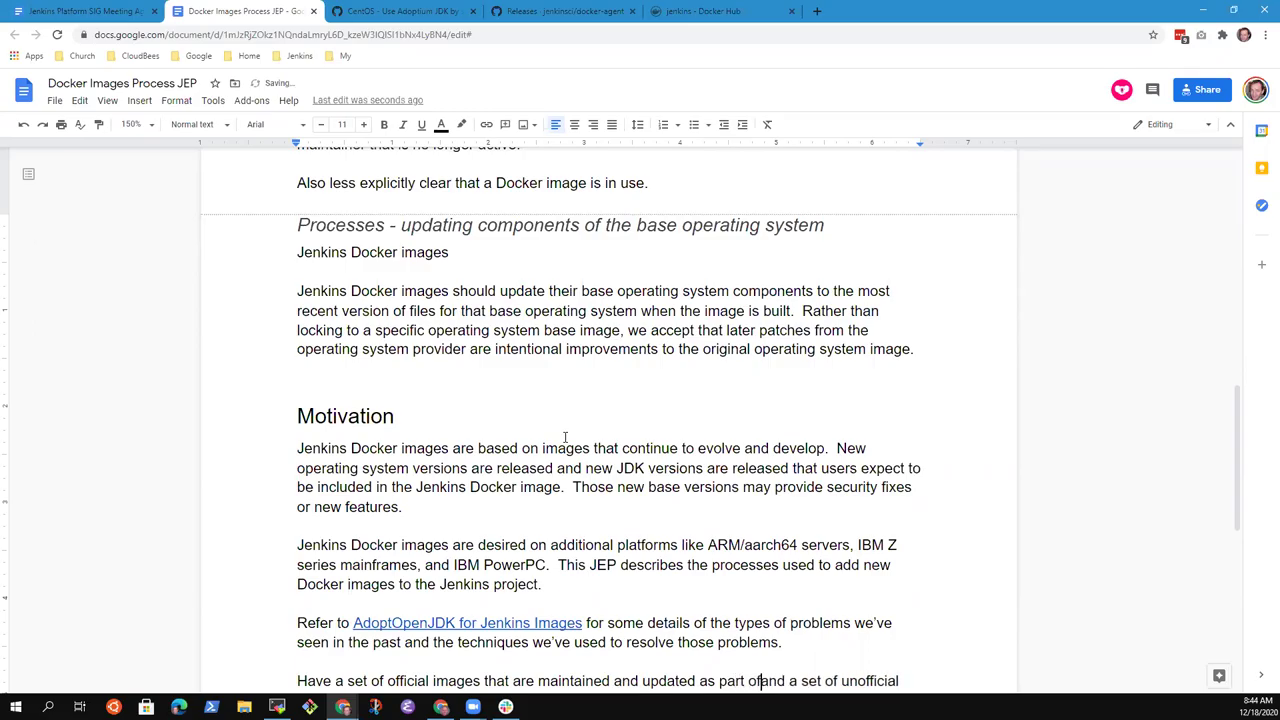
text(security proc)
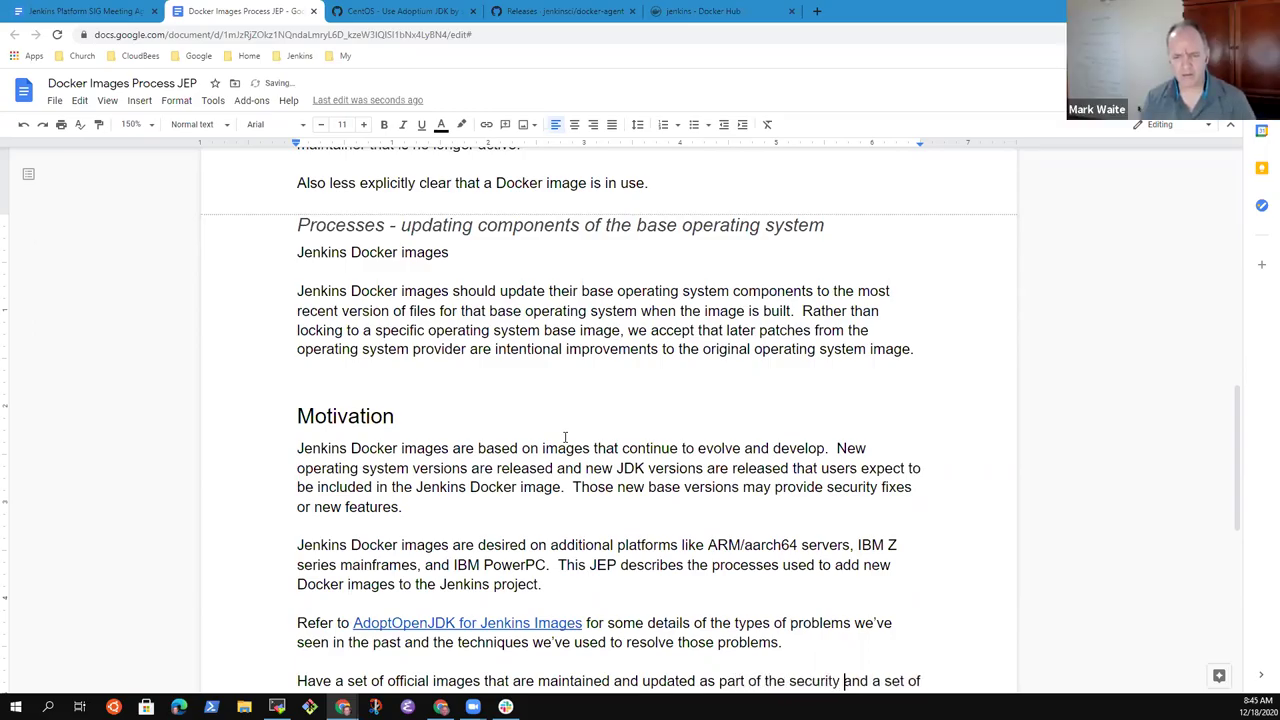
text(ess)
key(BackSpace)
key(BackSpace)
key(BackSpace)
key(BackSpace)
key(BackSpace)
key(BackSpace)
key(BackSpace)
key(BackSpace)
key(BackSpace)
key(BackSpace)
key(BackSpace)
key(BackSpace)
key(BackSpace)
key(BackSpace)
key(BackSpace)
key(BackSpace)
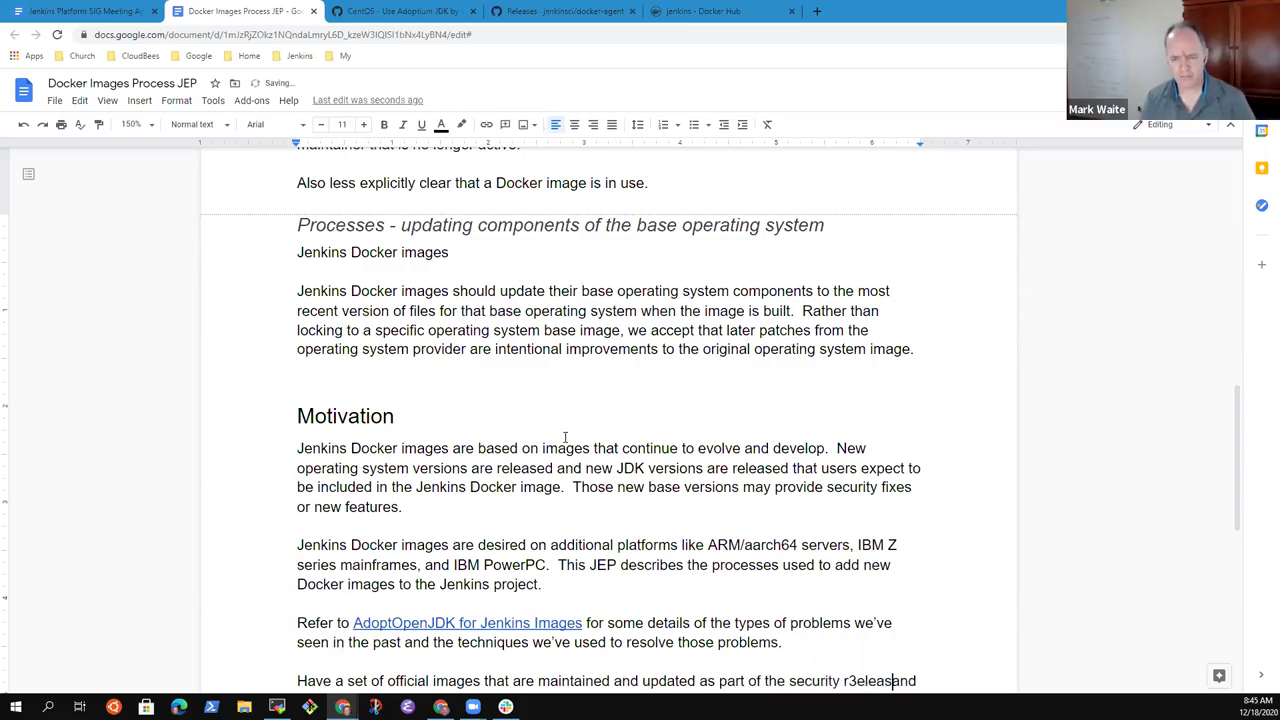
text(release process )
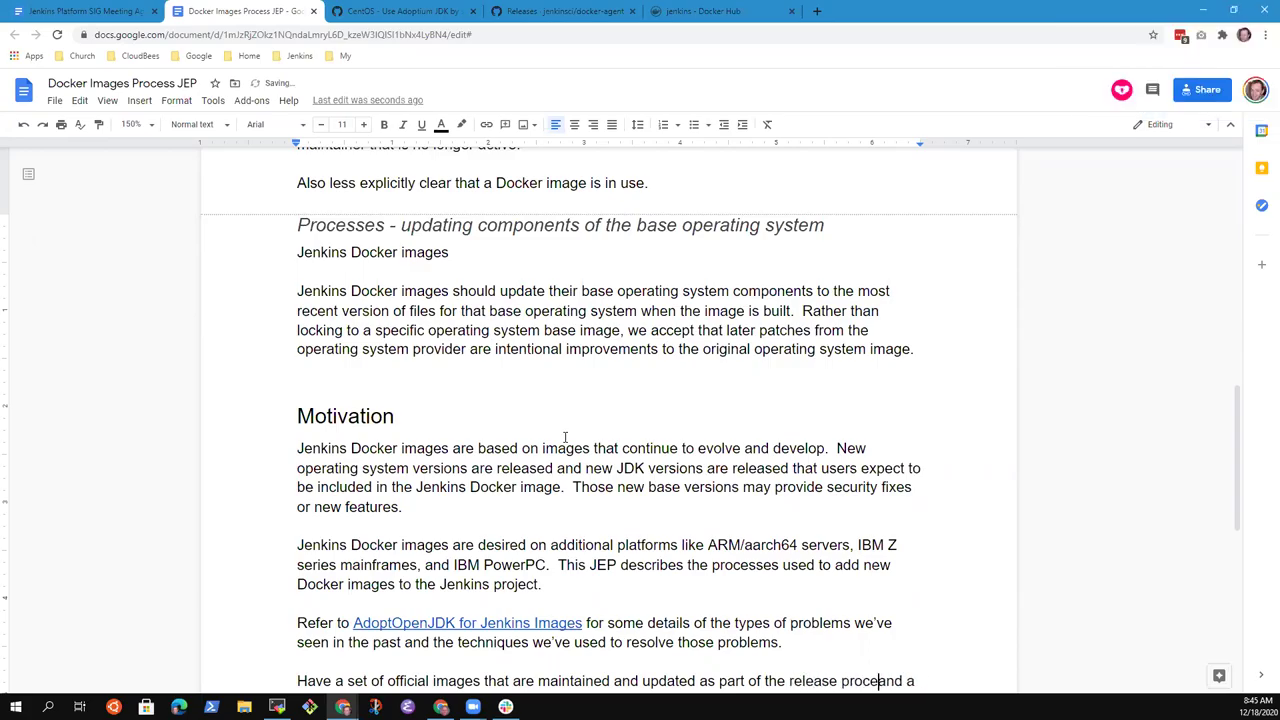
text(and hte)
key(BackSpace)
key(BackSpace)
key(BackSpace)
key(BackSpace)
text(the security release process and a set of unofficial images.)
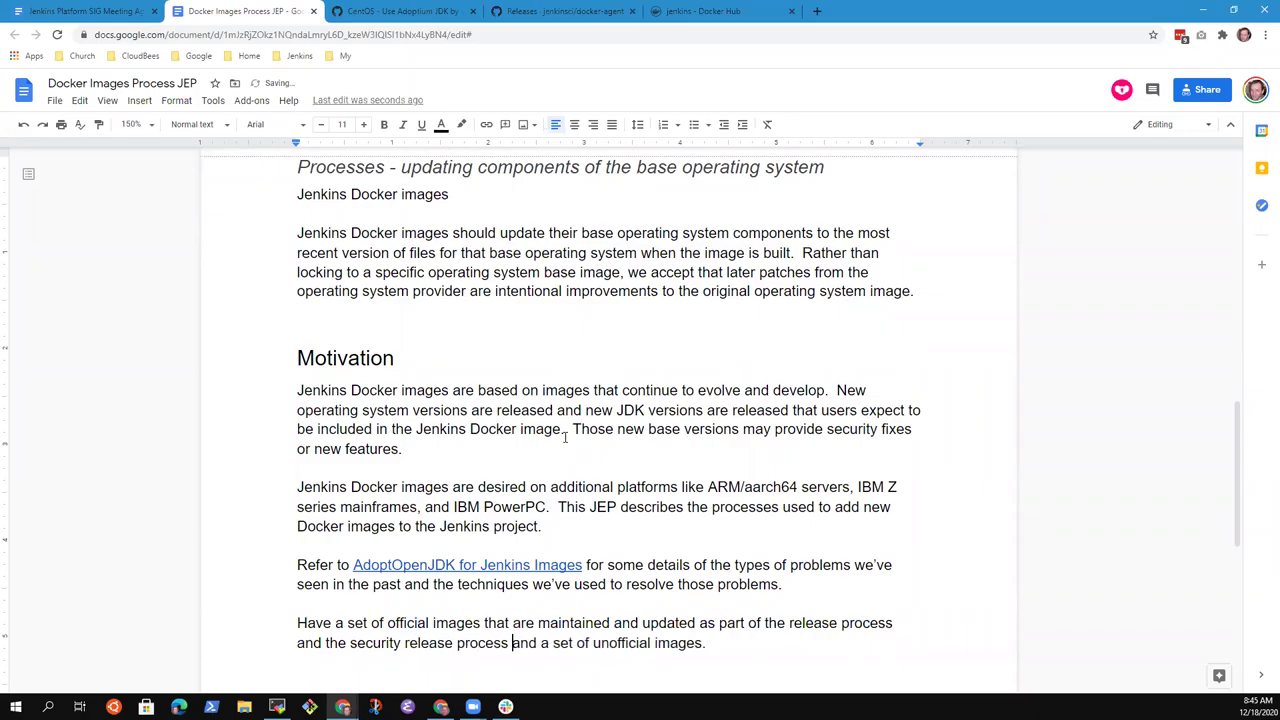
key(End)
key(BackSpace)
text(that are not inte)
text(grea)
key(BackSpace)
key(BackSpace)
text(ated into )
text(the release pro)
text(cess or into the)
text( security relea)
text(se process.)
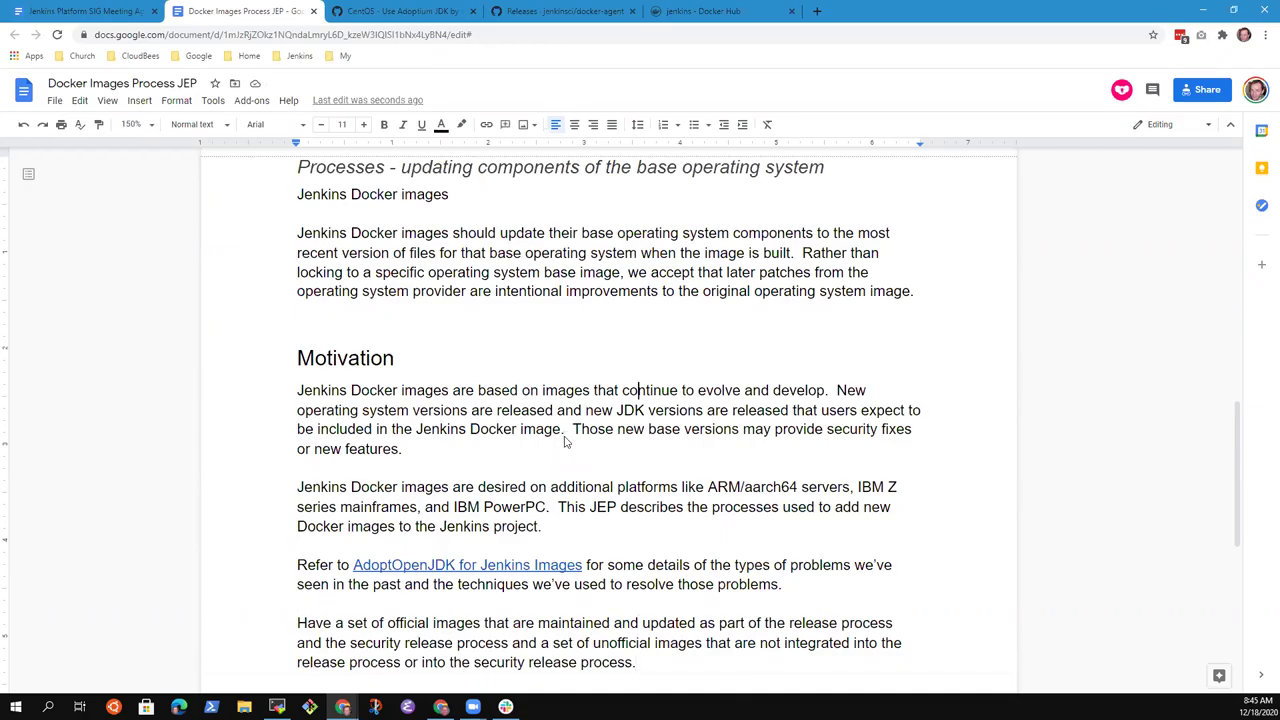
- Bring the caret down to the end of the official versus unofficial images paragraph in Motivation
scroll(565, 437, up, 5)
scroll(565, 437, up, 2)
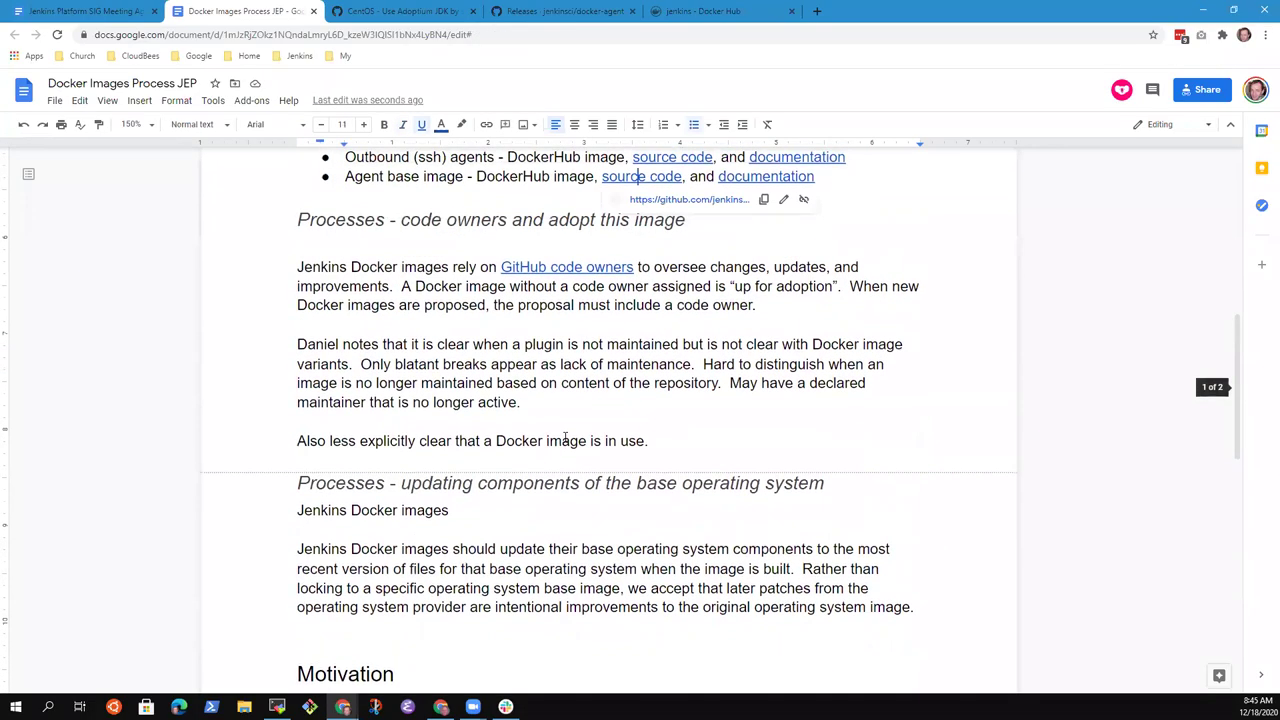
key(Down)
key(Down)
key(Down)
key(Up)
key(Up)
key(Up)
key(Up)
key(Up)
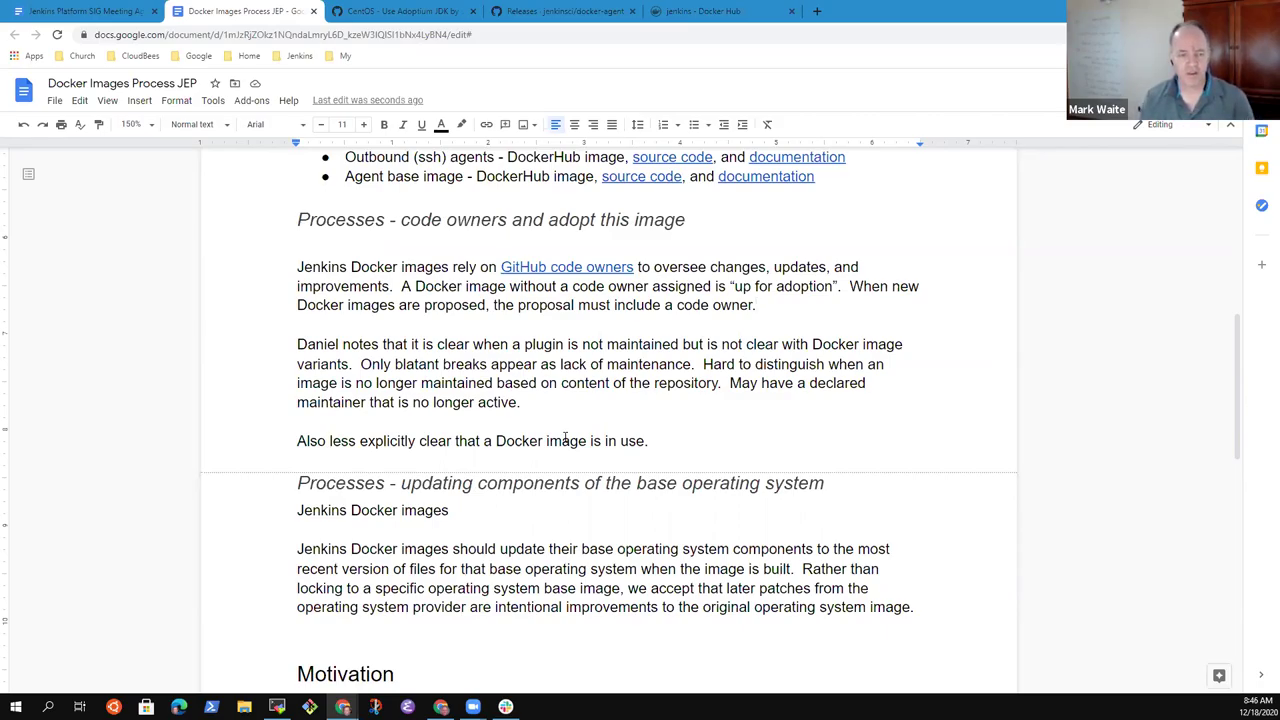
scroll(565, 439, up, 10)
scroll(565, 437, down, 10)
scroll(565, 437, down, 1)
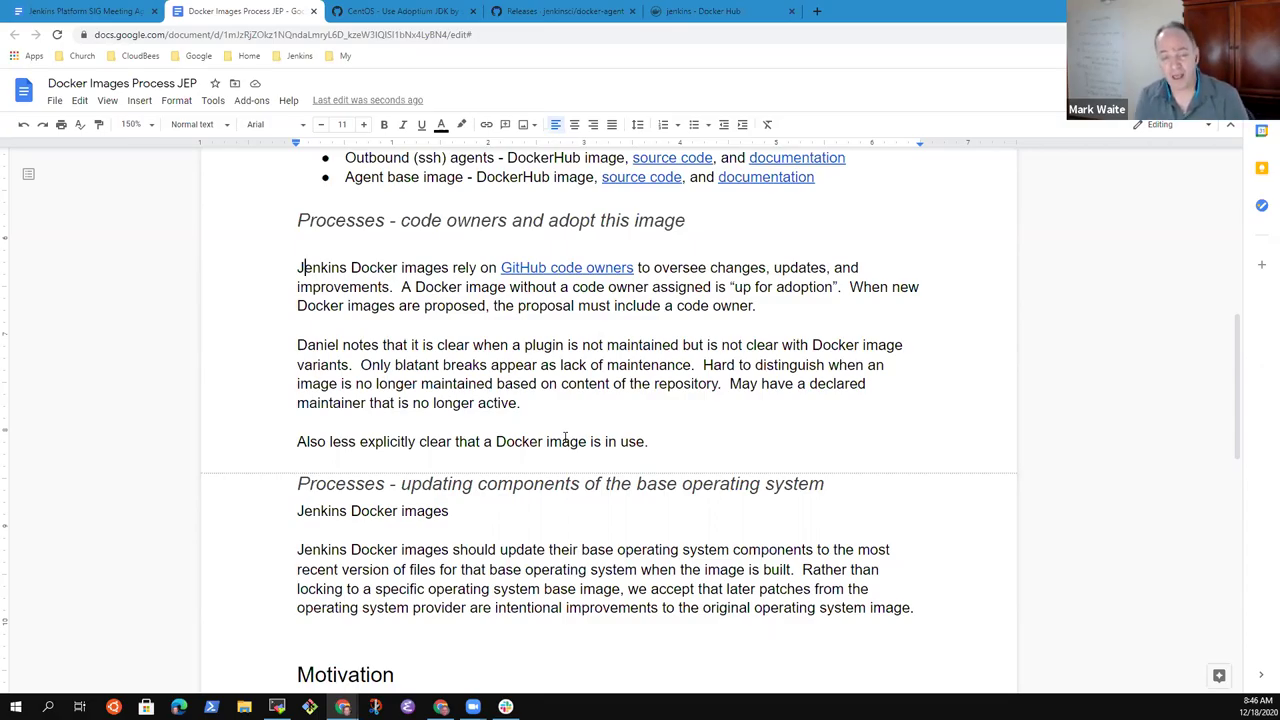
key(ctrl+Left)
key(ctrl+Left)
key(Left)
key(Left)
key(Left)
key(Left)
key(ctrl+shift+Left)
key(ctrl+shift+Left)
key(ctrl+shift+Left)
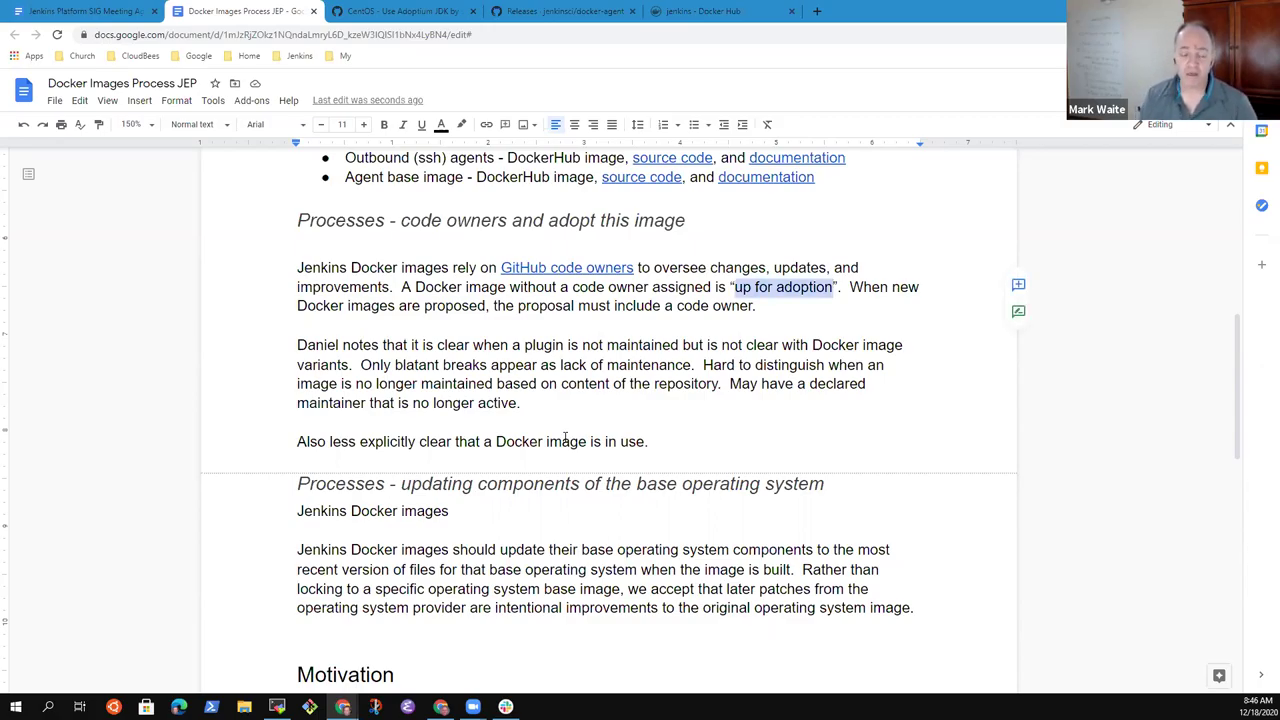
key(Down)
key(Down)
key(Down)
key(Down)
key(Down)
key(Down)
key(Down)
key(Down)
key(Down)
key(Down)
key(Down)
key(Down)
key(Down)
key(Down)
key(Down)
key(Down)
key(Down)
key(Down)
key(Down)
key(Down)
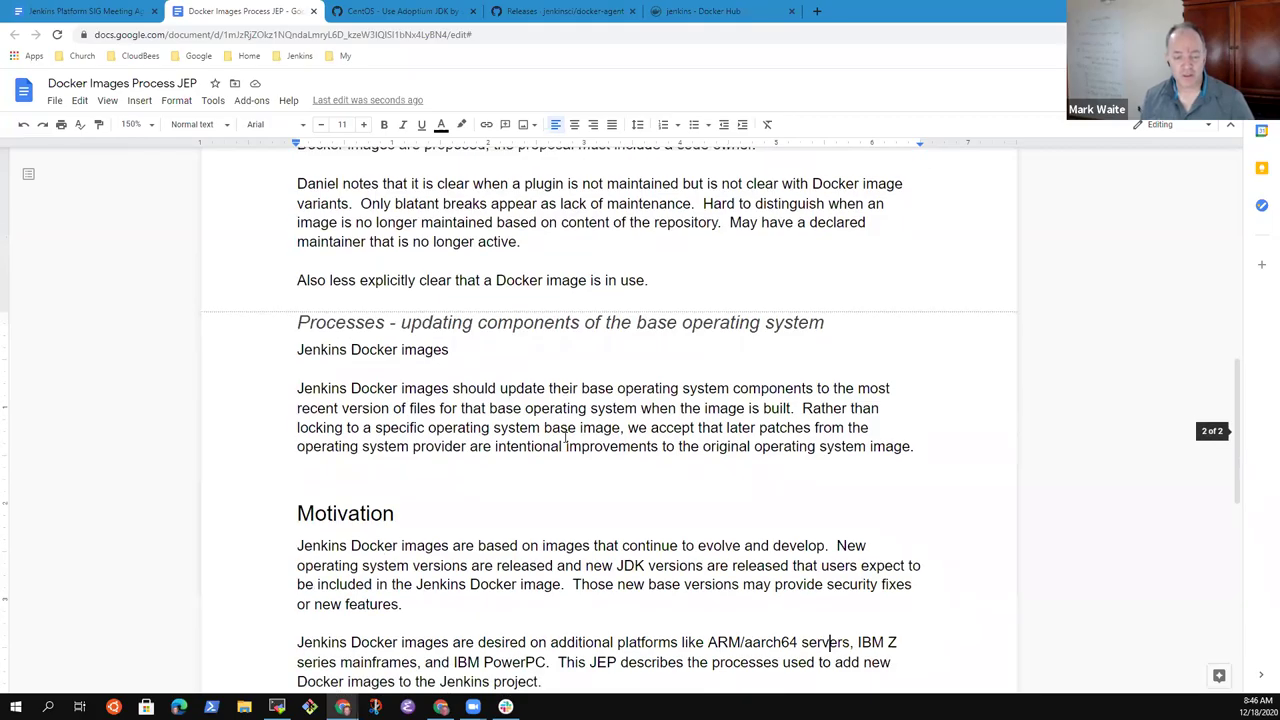
key(Down)
key(Down)
key(Down)
key(Down)
key(Down)
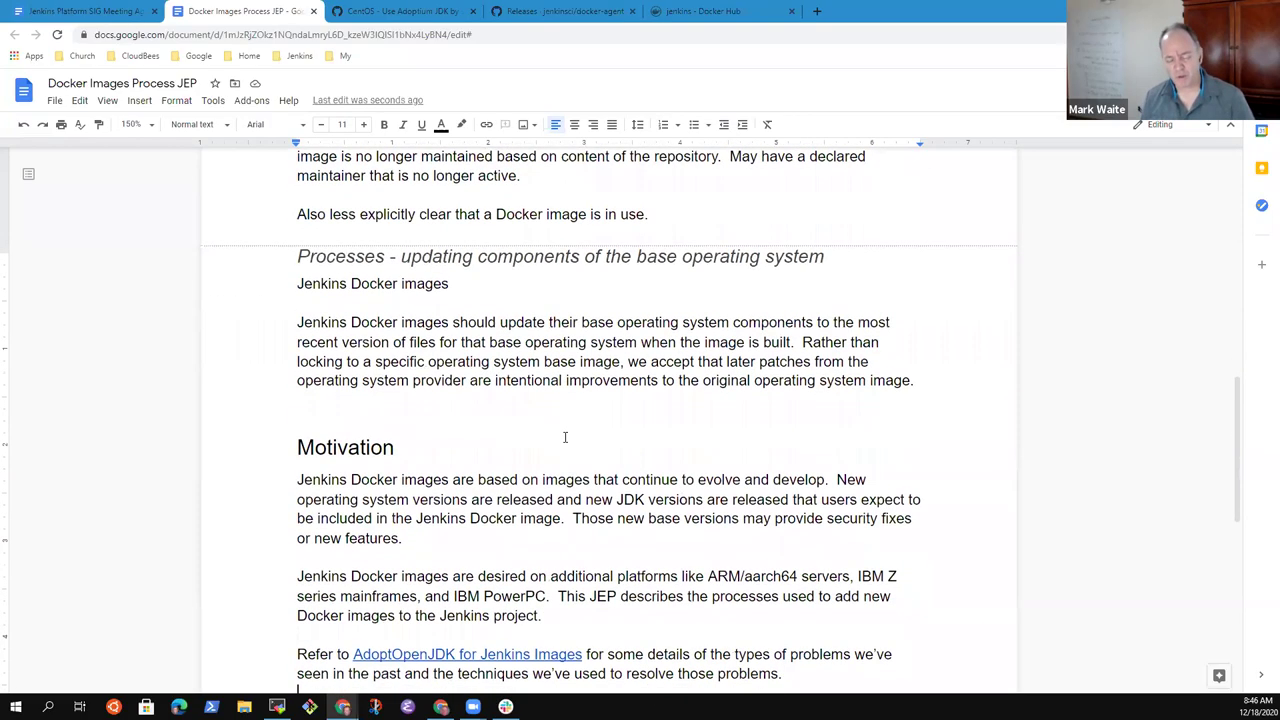
key(Down)
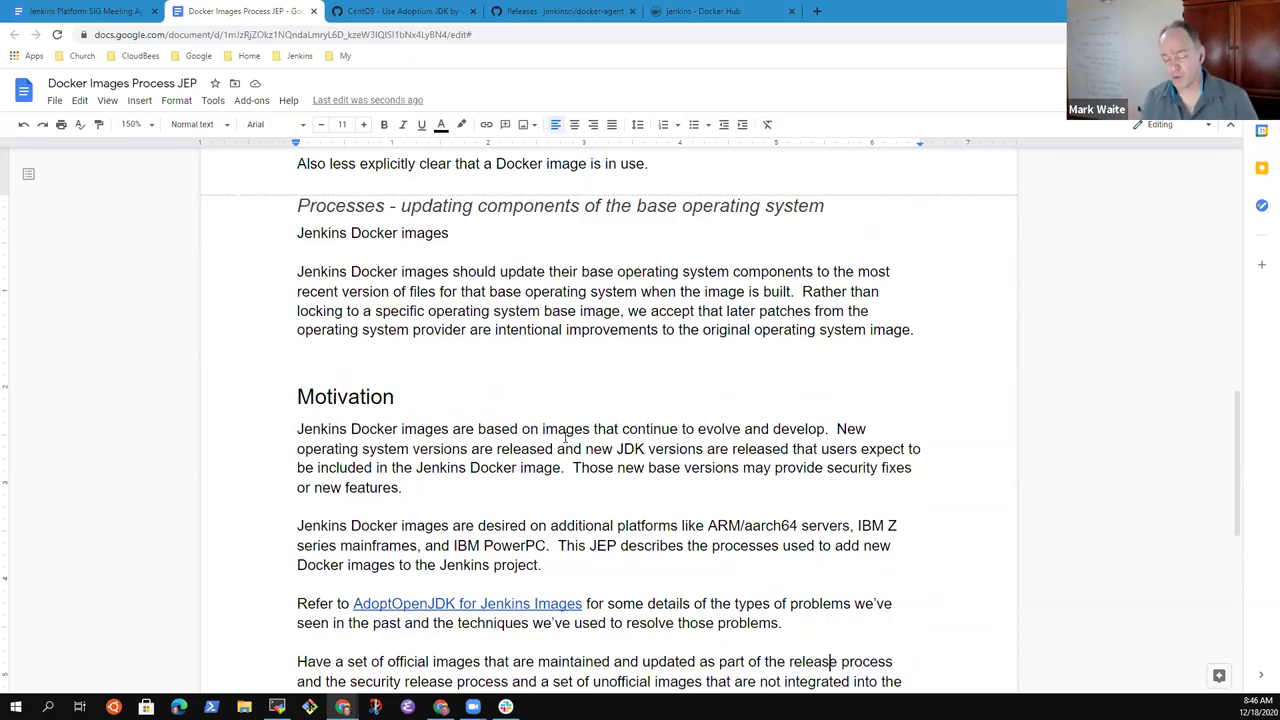
key(Down)
key(Down)
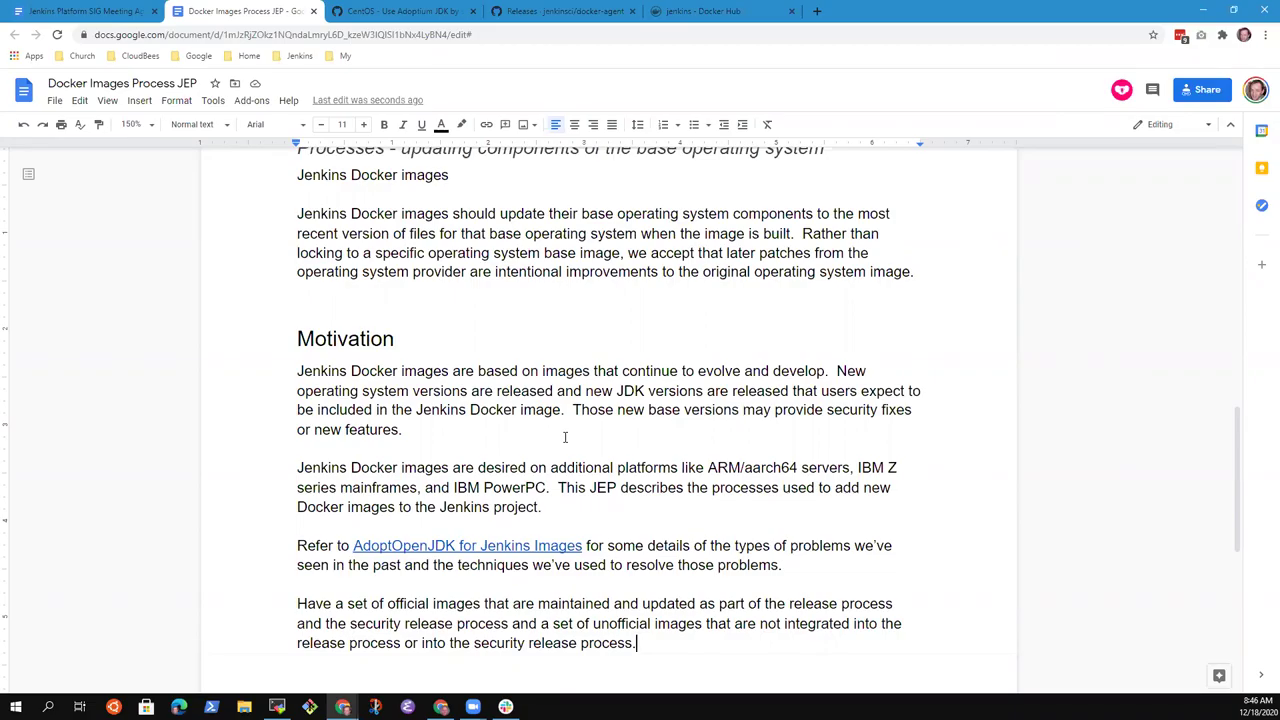
- Below the images paragraph, discard a 'Consider that the release dependency' draft and begin 'Note that this area'
key(Return)
key(Return)
text(P)
key(BackSpace)
text(Consider)
text(that the)
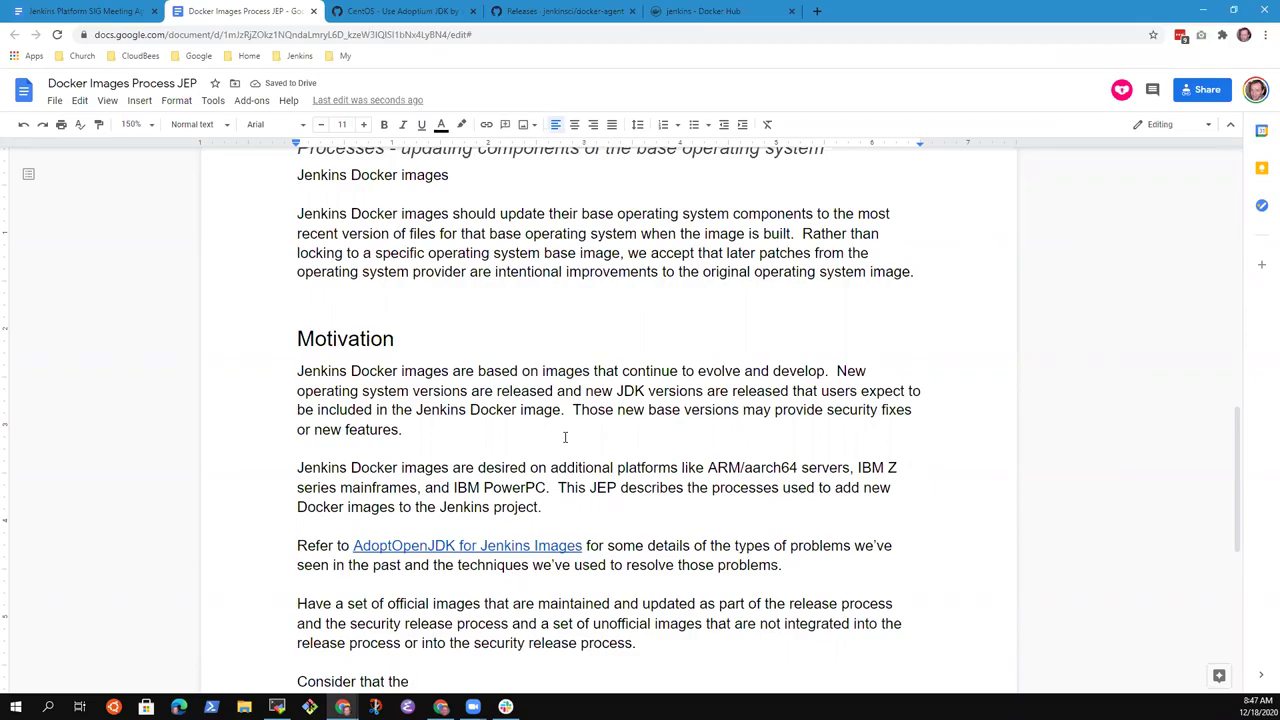
key(BackSpace)
key(BackSpace)
key(BackSpace)
key(BackSpace)
text(the release deopende)
key(ctrl+BackSpace)
text(dependency)
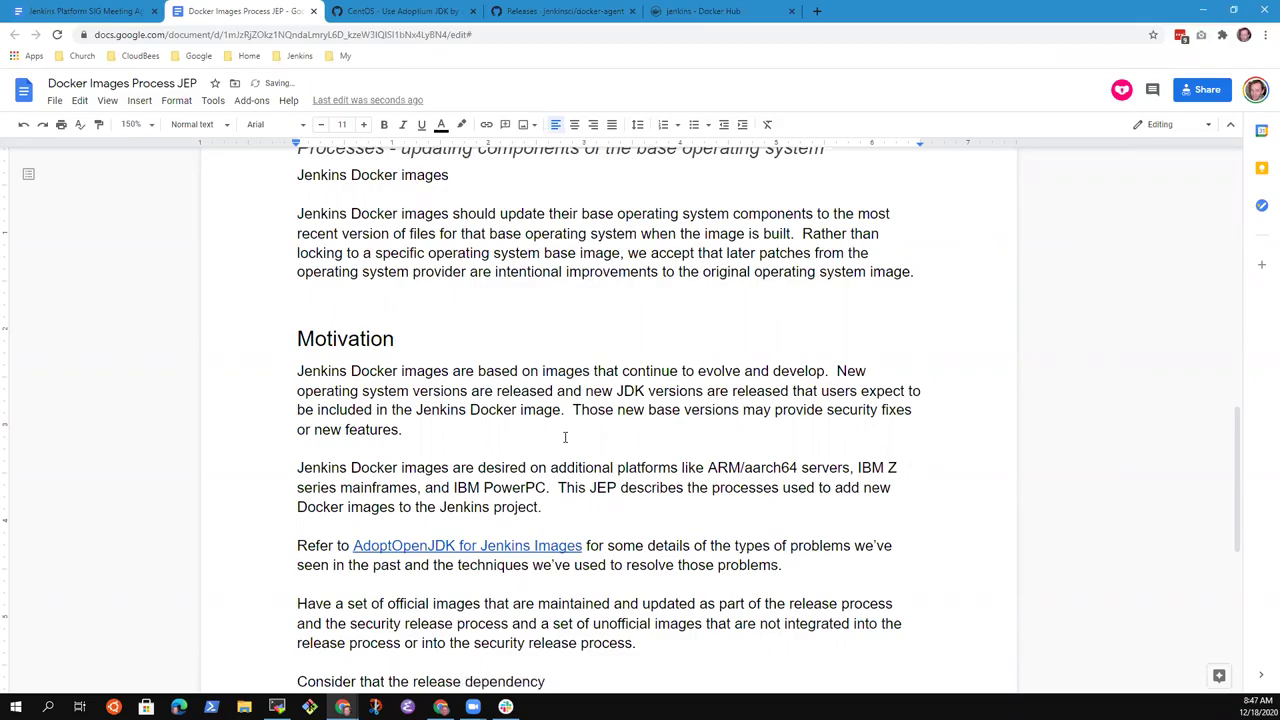
key(shift+Home)
key(BackSpace)
text(Note that this area)
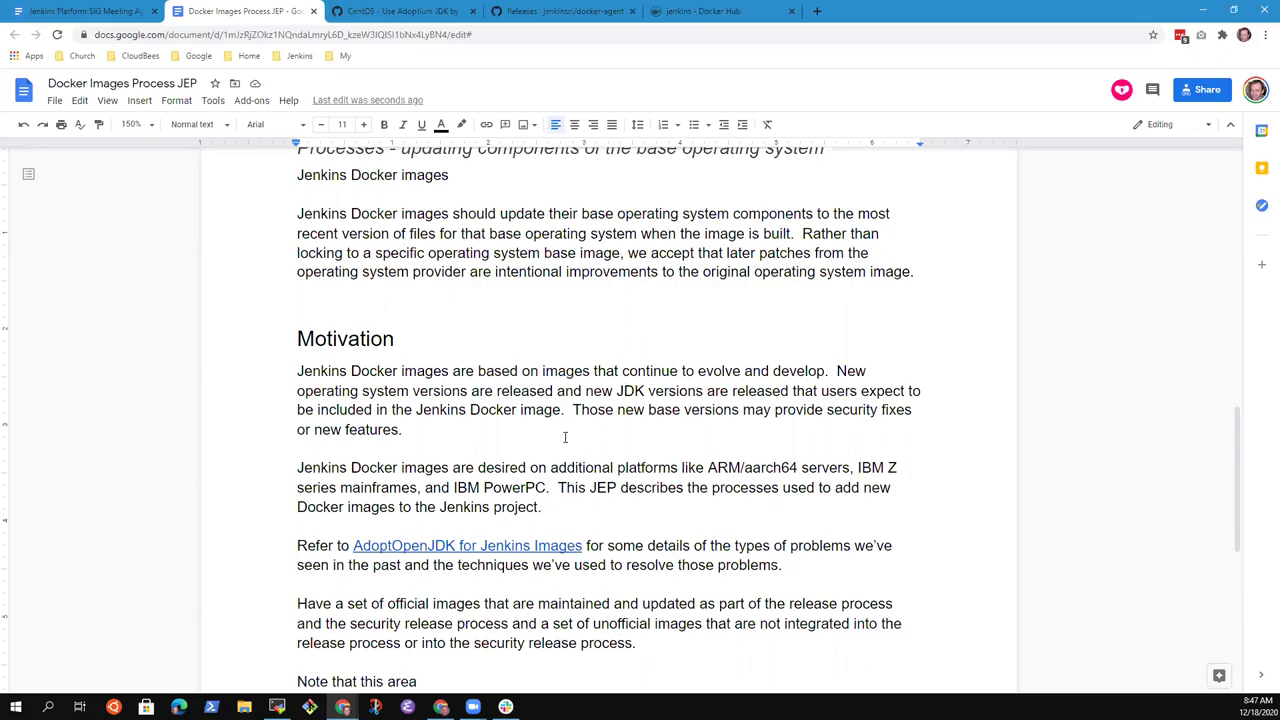
- Continue the note: commercial vendors (like CloudBees) are less involved, as CloudBees delivers dedicated Docker images
text(is also more sensitiv)
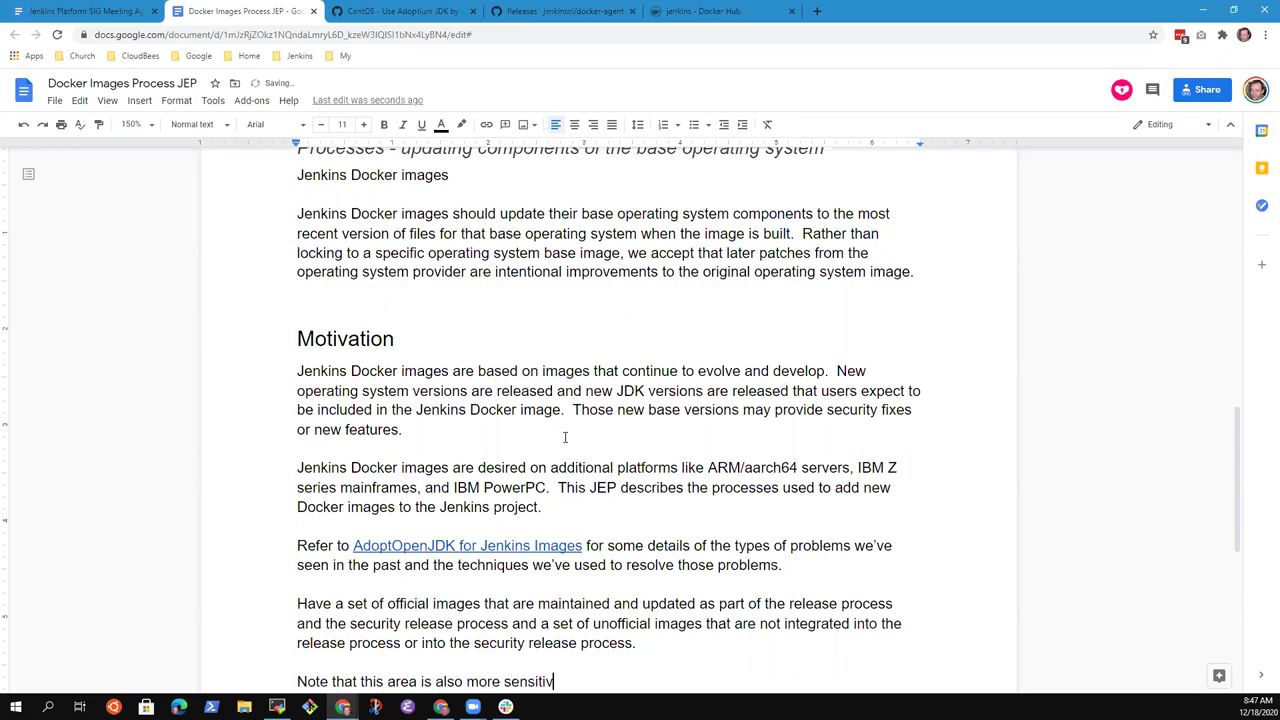
text(e )
text(because)
text(we don't get the same level of involvement fro)
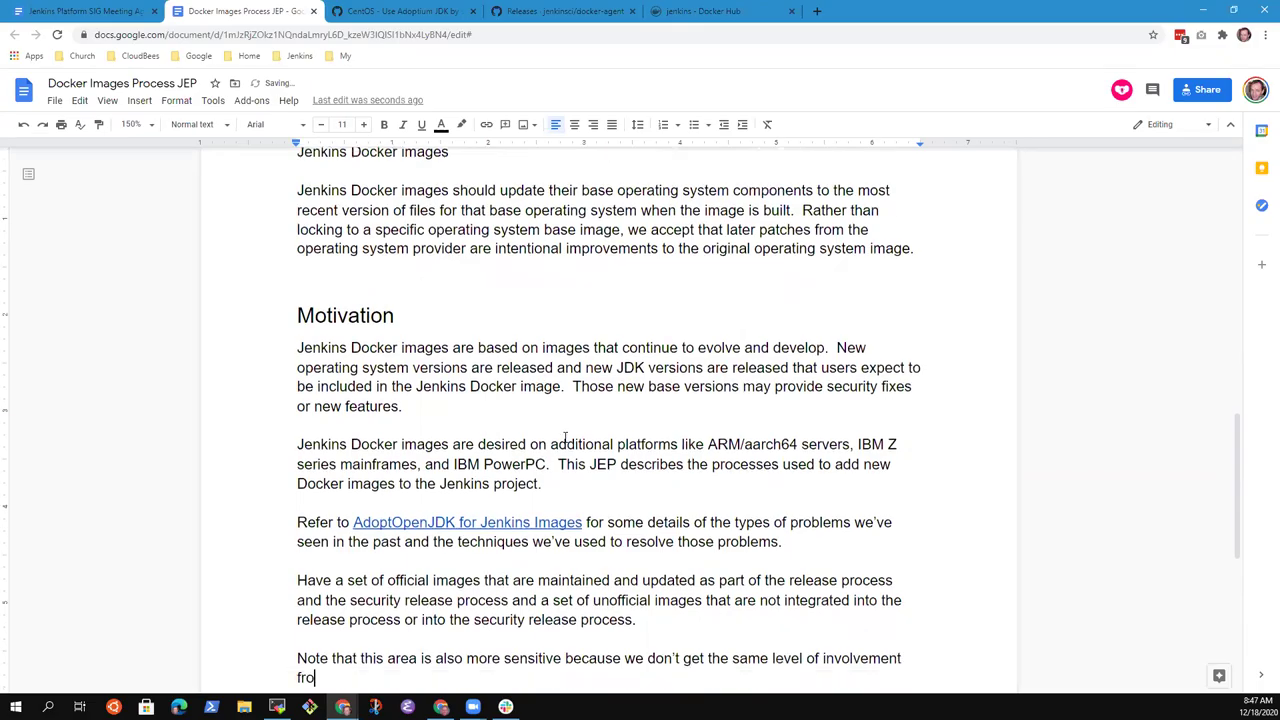
text(m commeric)
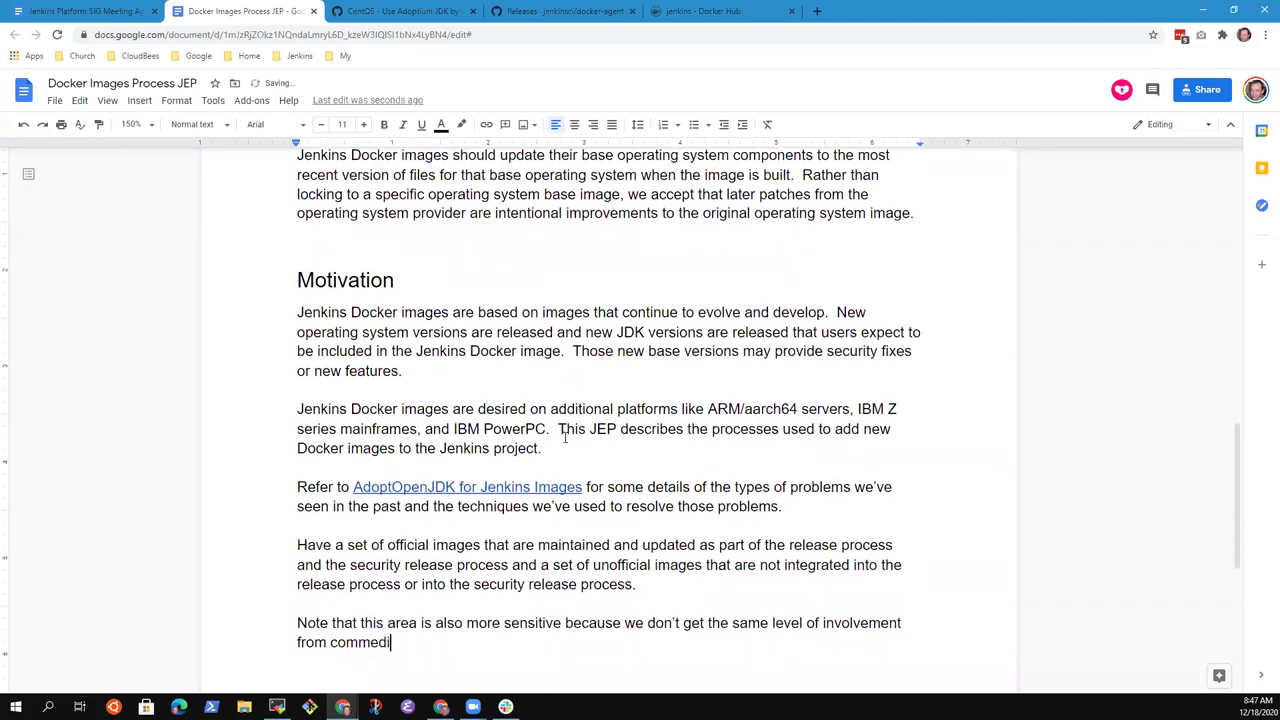
key(BackSpace)
key(BackSpace)
text(ical )
text(vendor s)
key(BackSpace)
key(BackSpace)
text(s (like Clodu)
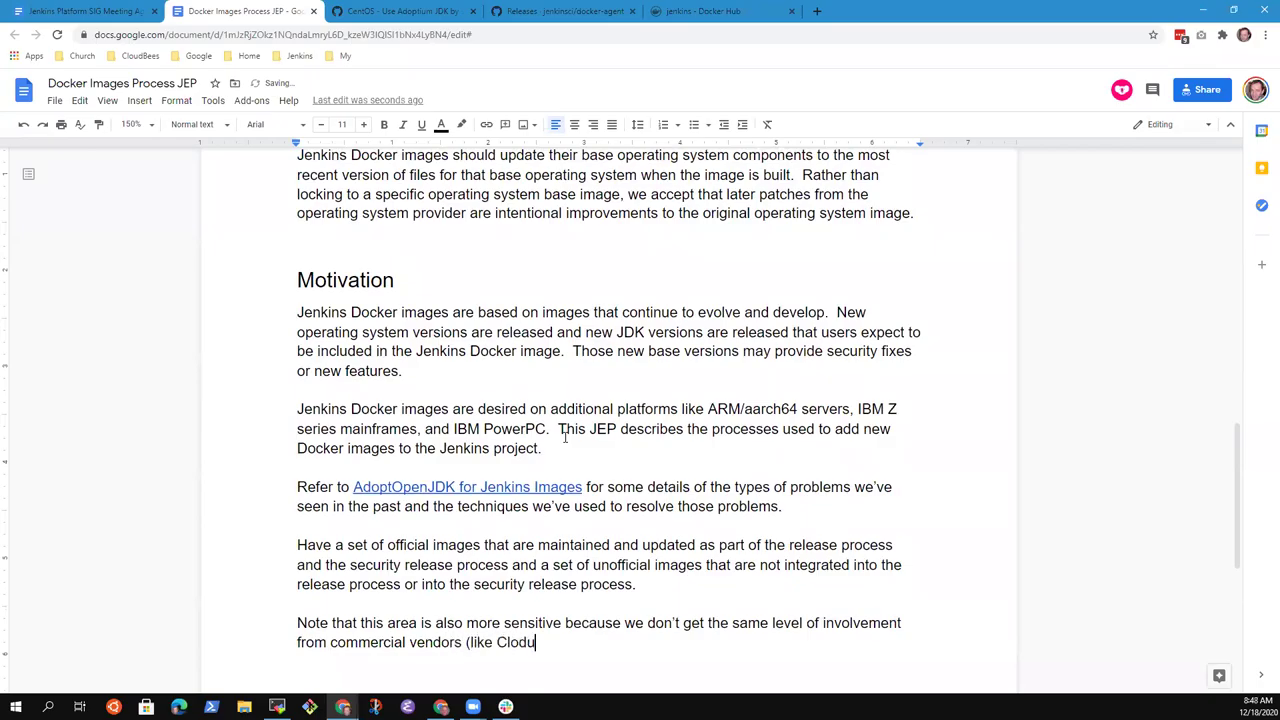
text(b)
key(BackSpace)
key(BackSpace)
key(BackSpace)
text(udBe)
text(es))
text( on the )
text(Docker images )
text(because the)
key(BackSpace)
key(BackSpace)
key(BackSpace)
text(CloudBees delivers their own dedicate)
key(ctrl+BackSpace)
text(deci)
key(BackSpace)
key(BackSpace)
text(dicated do)
key(BackSpace)
key(BackSpace)
text(Docker images.)
- Replace the second 'CloudBees' with 'those vendors' and change 'delivers' to 'deliver'
key(Up)
key(Up)
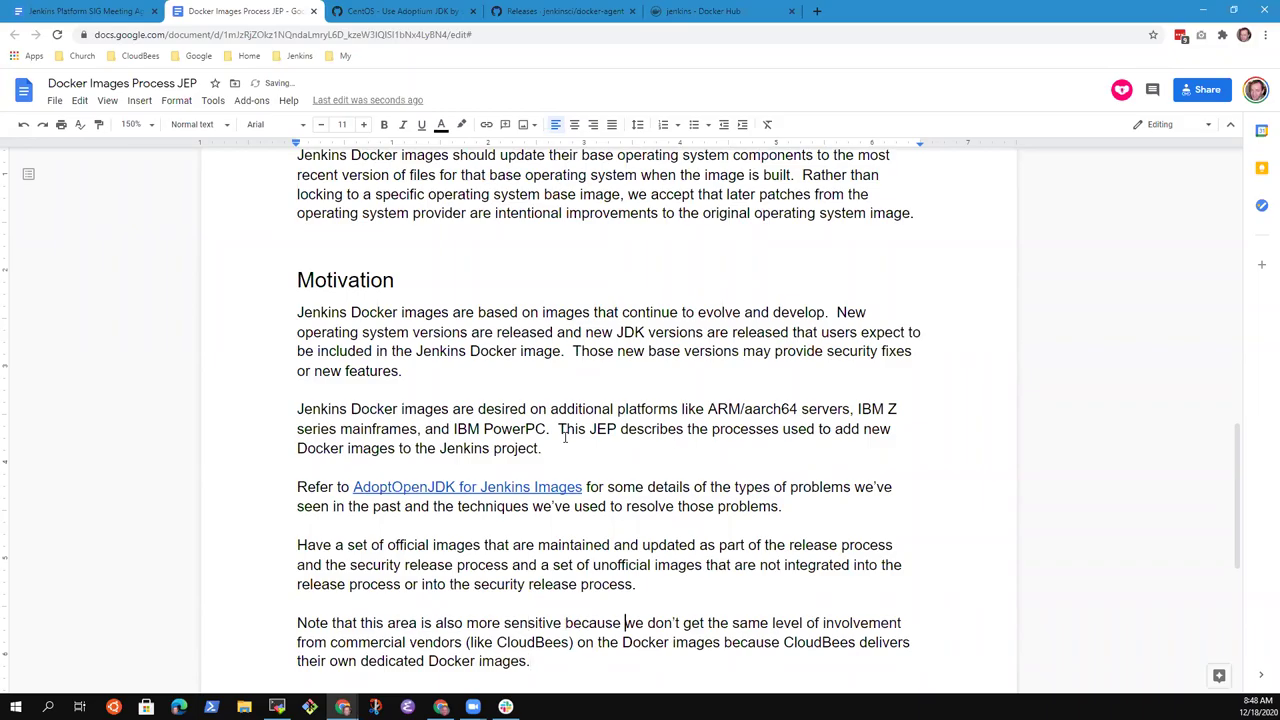
key(Down)
key(Down)
key(ctrl+Left)
key(ctrl+Left)
key(ctrl+shift+Right)
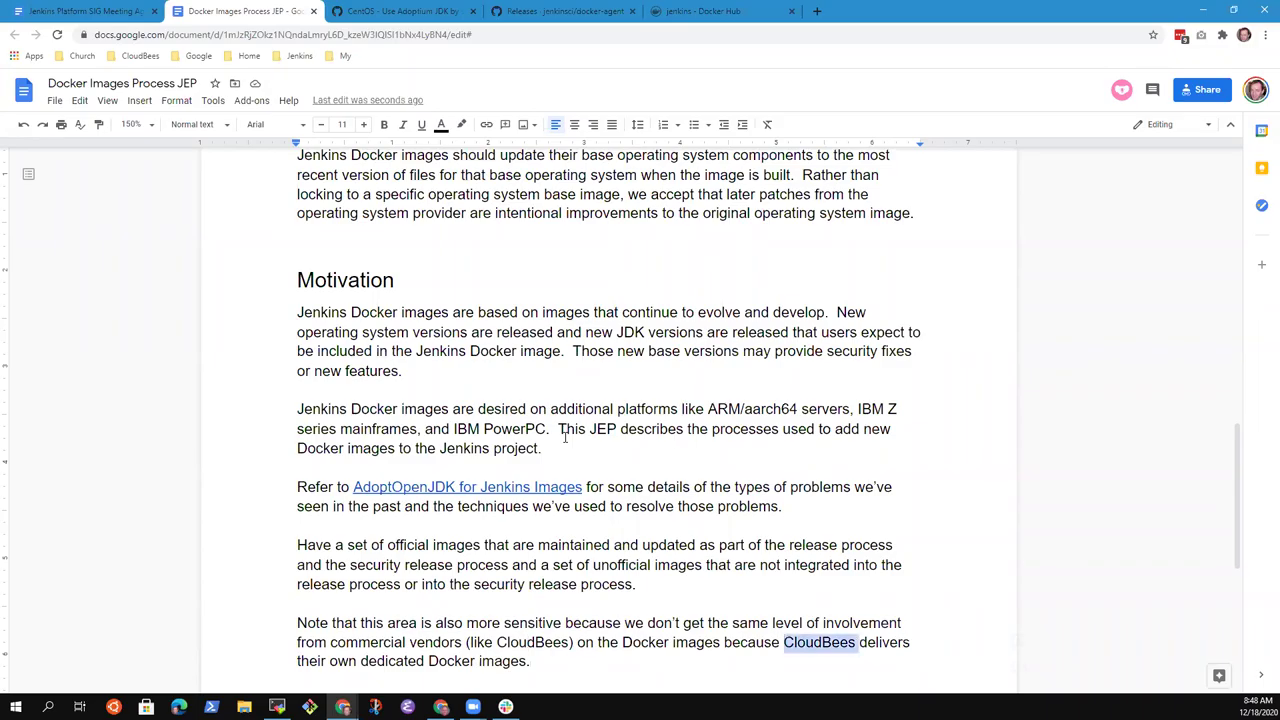
text(those vend)
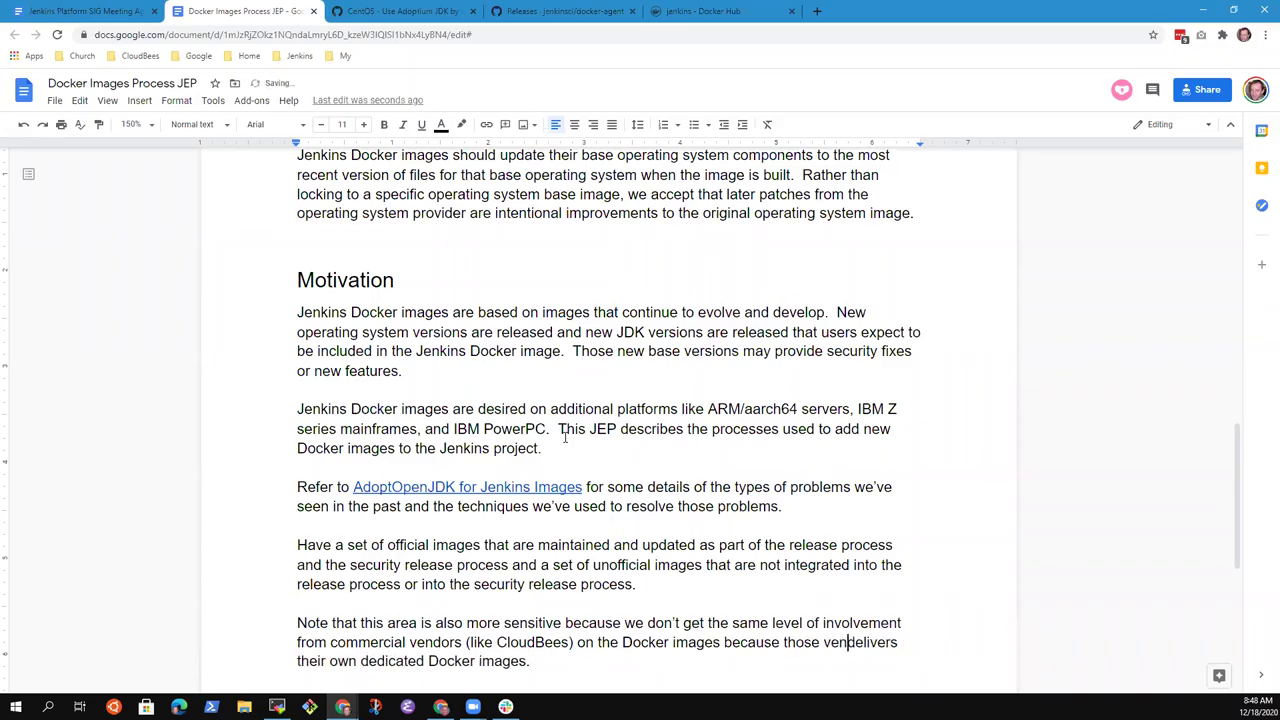
text(ors)
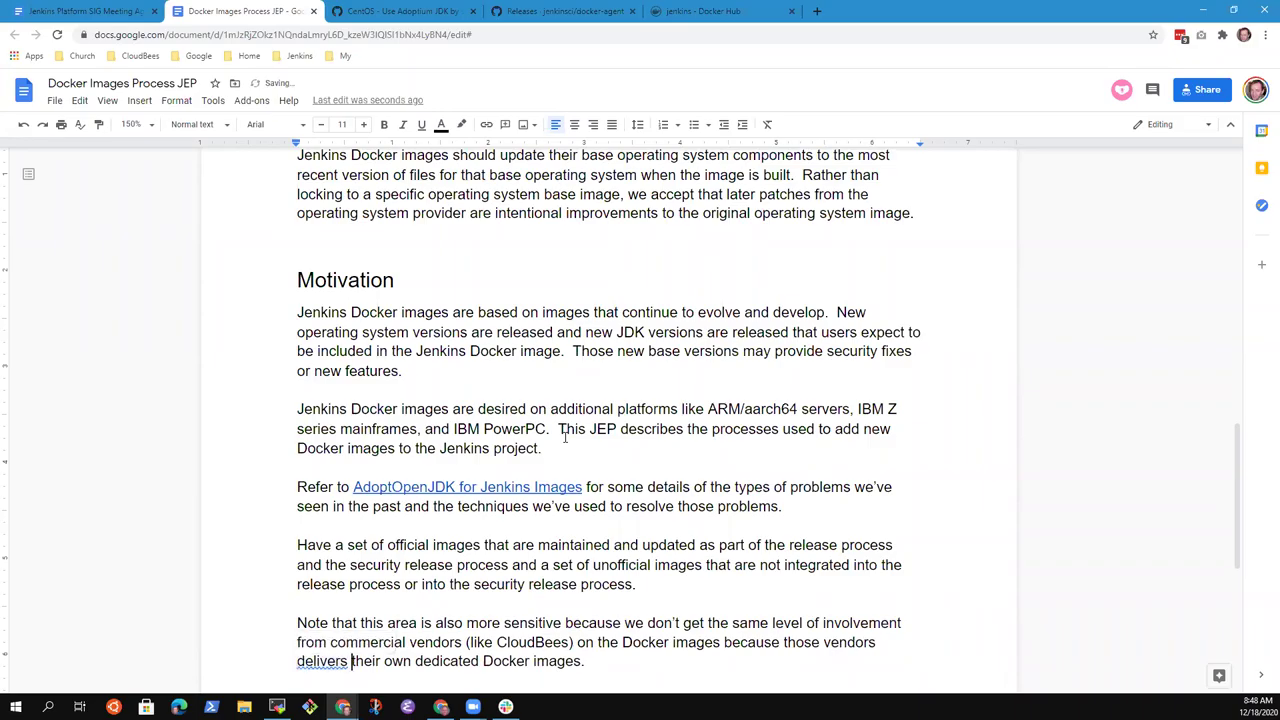
key(ctrl+Right)
key(BackSpace)
key(End)
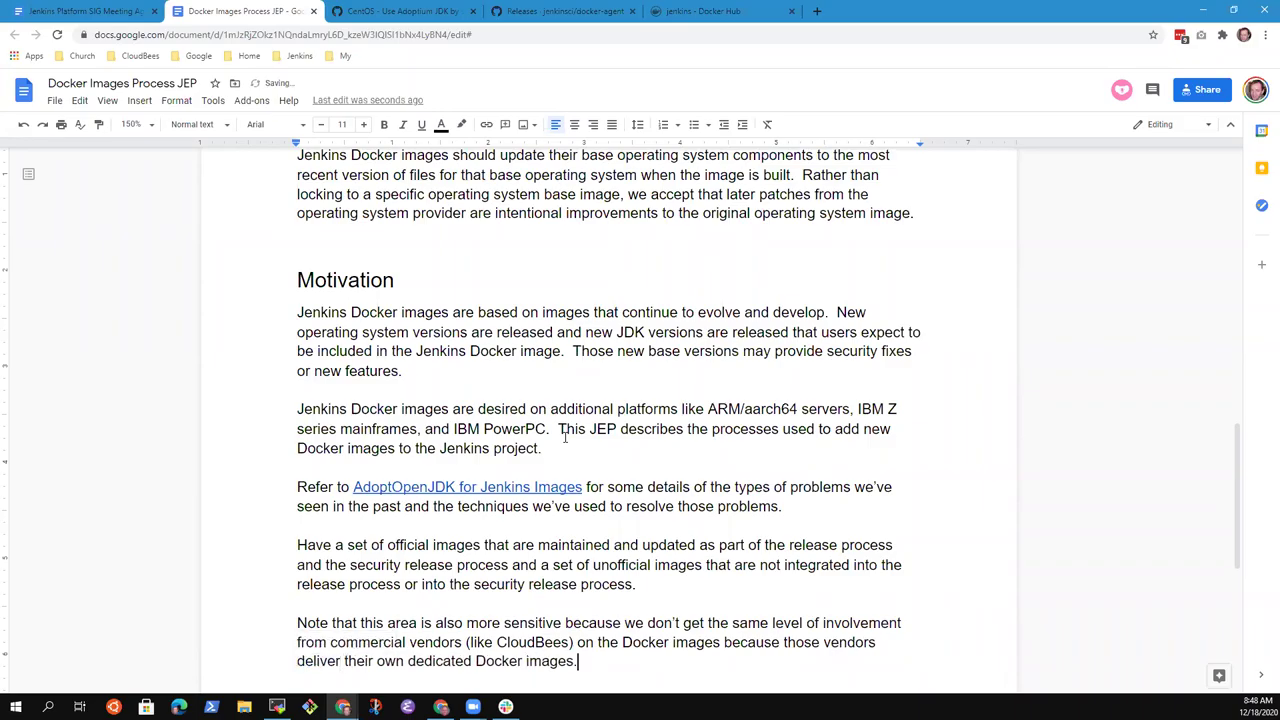
key(Up)
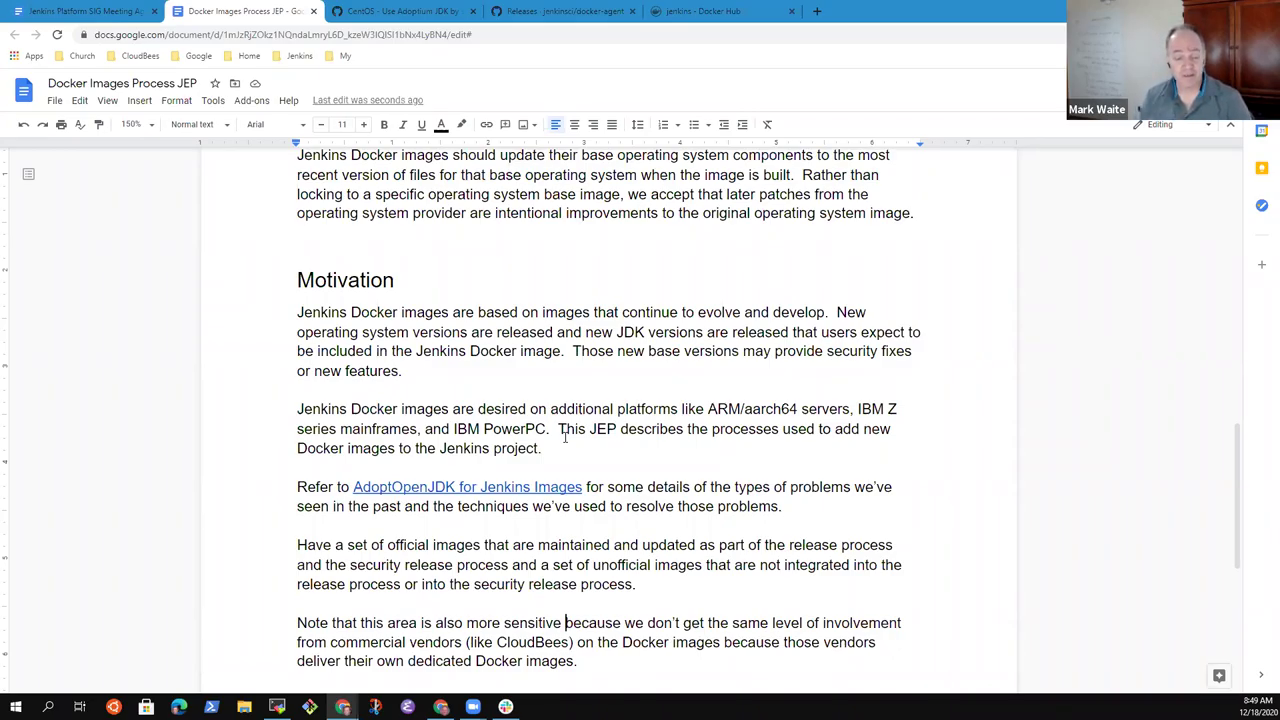
key(Home)
key(shift+Down)
key(shift+Down)
key(shift+Down)
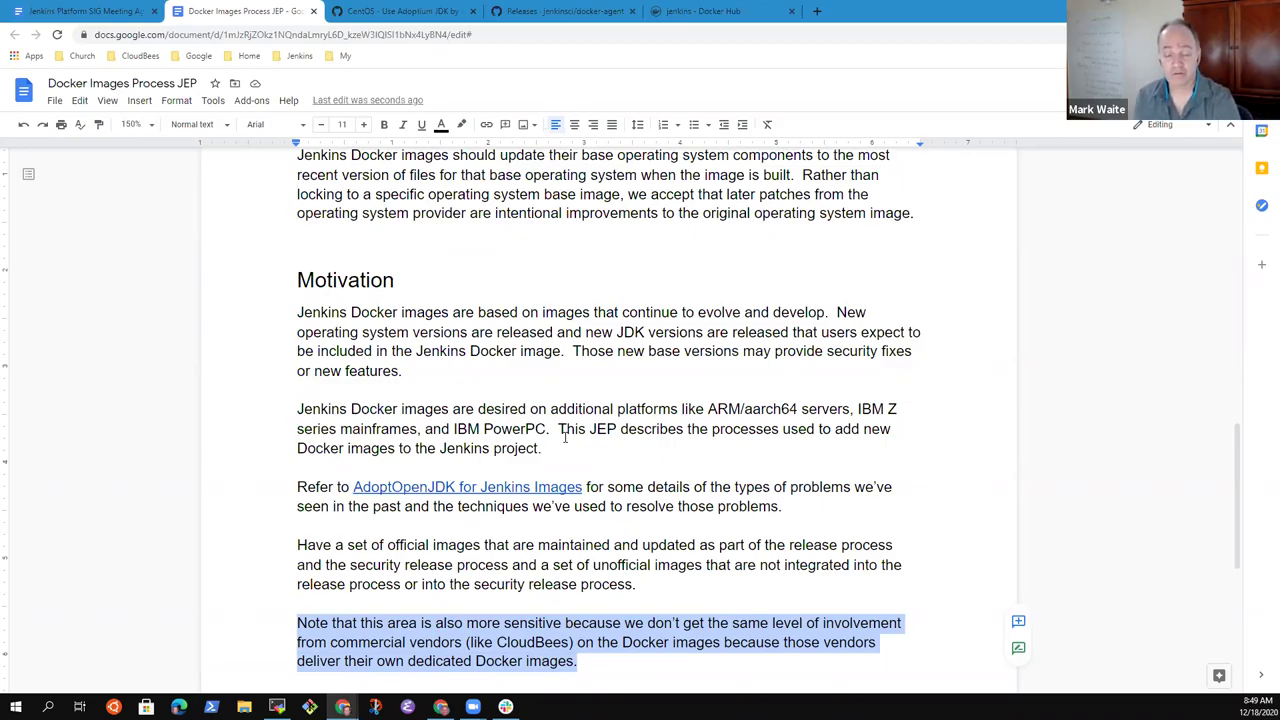
- At the end of the vendor note, draft a sentence about OpenShift's Jenkins delivery, then delete it
key(Left)
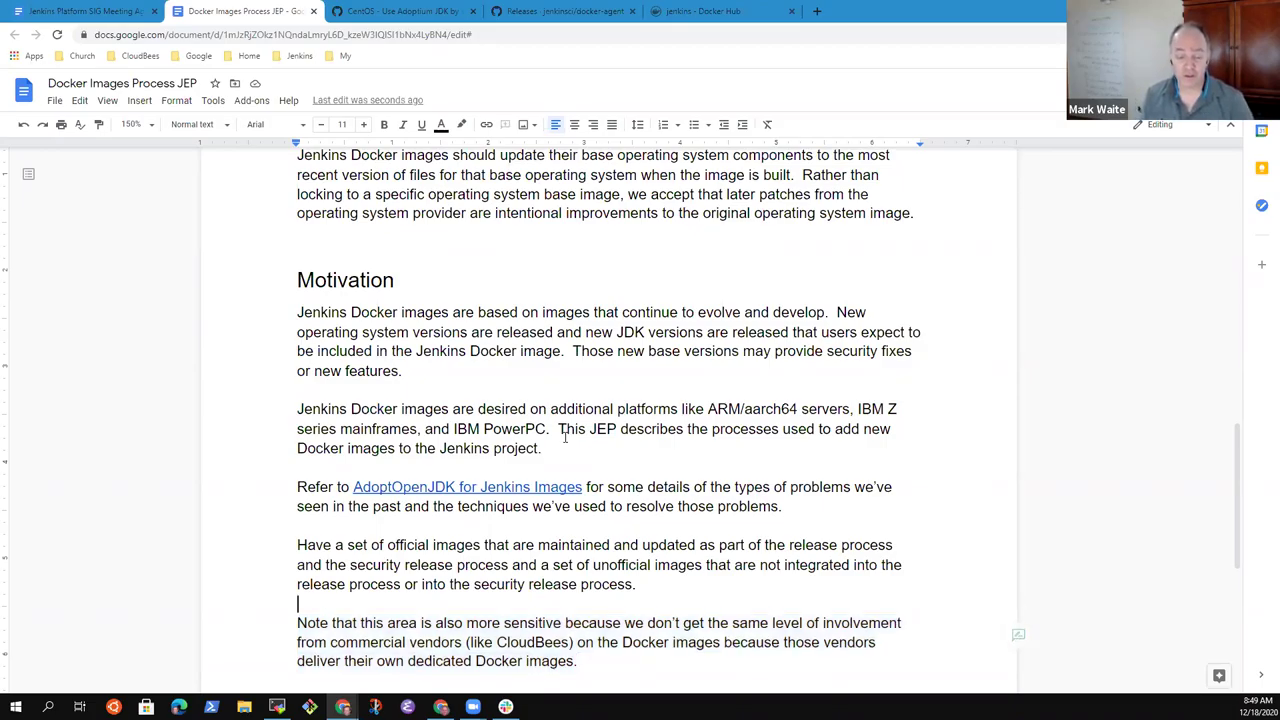
key(ctrl+Down)
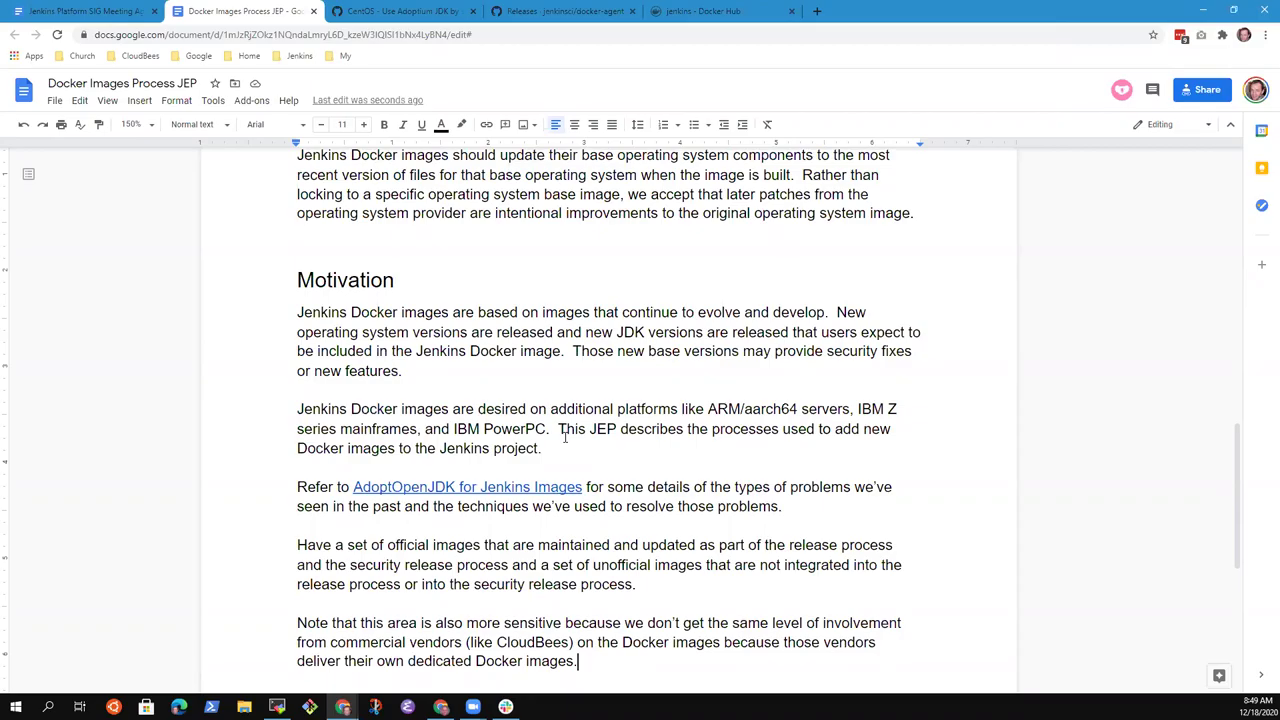
text(Seems likely that the O)
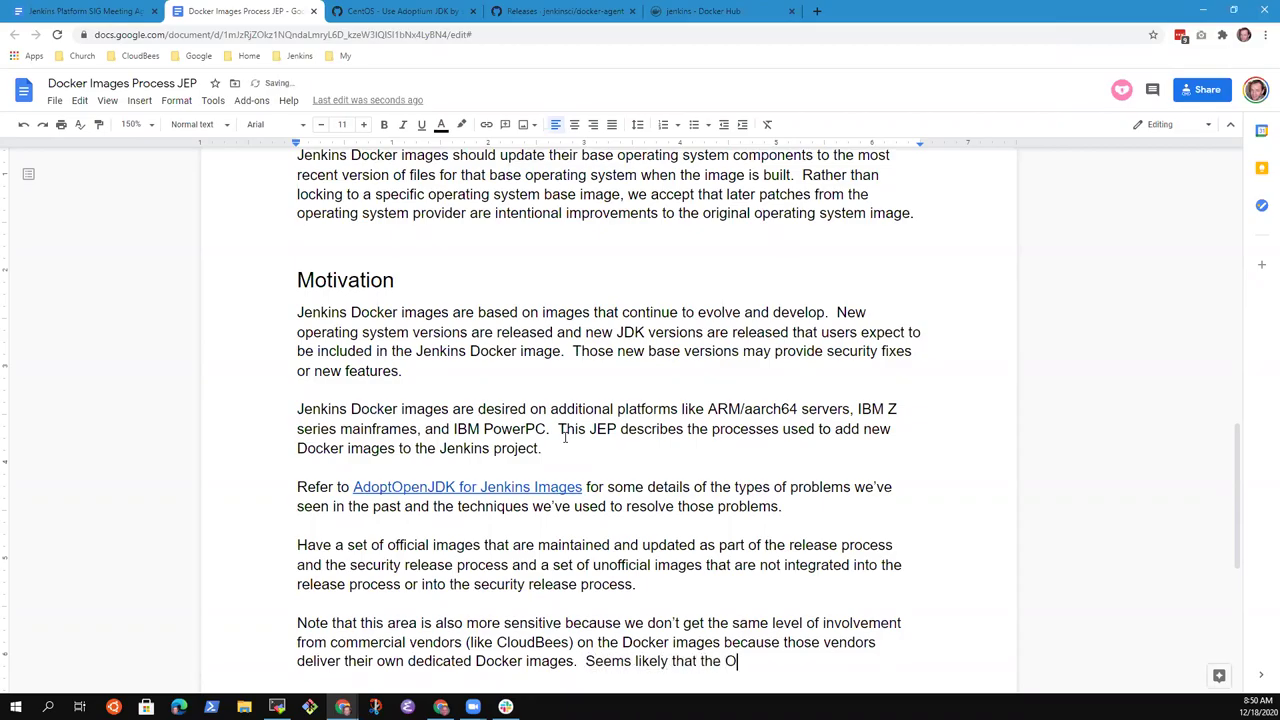
text(penShift delivery )
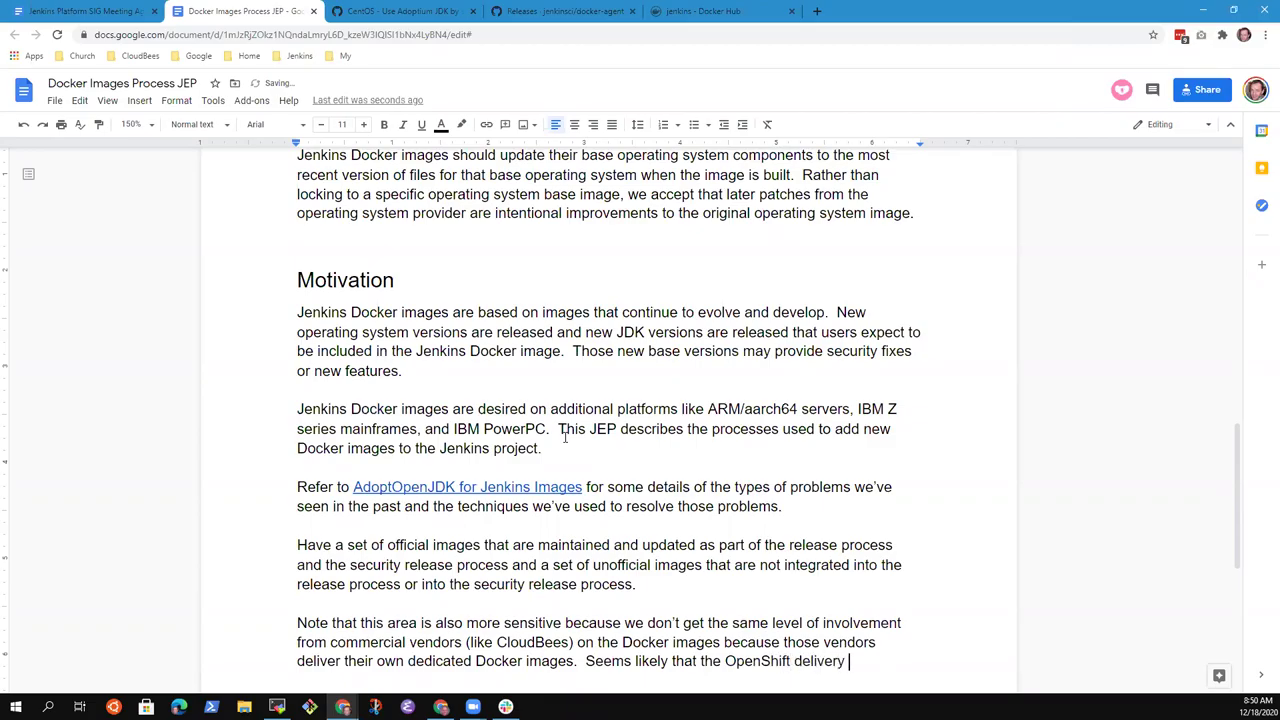
text(of Jenkins is using s)
text(omething)
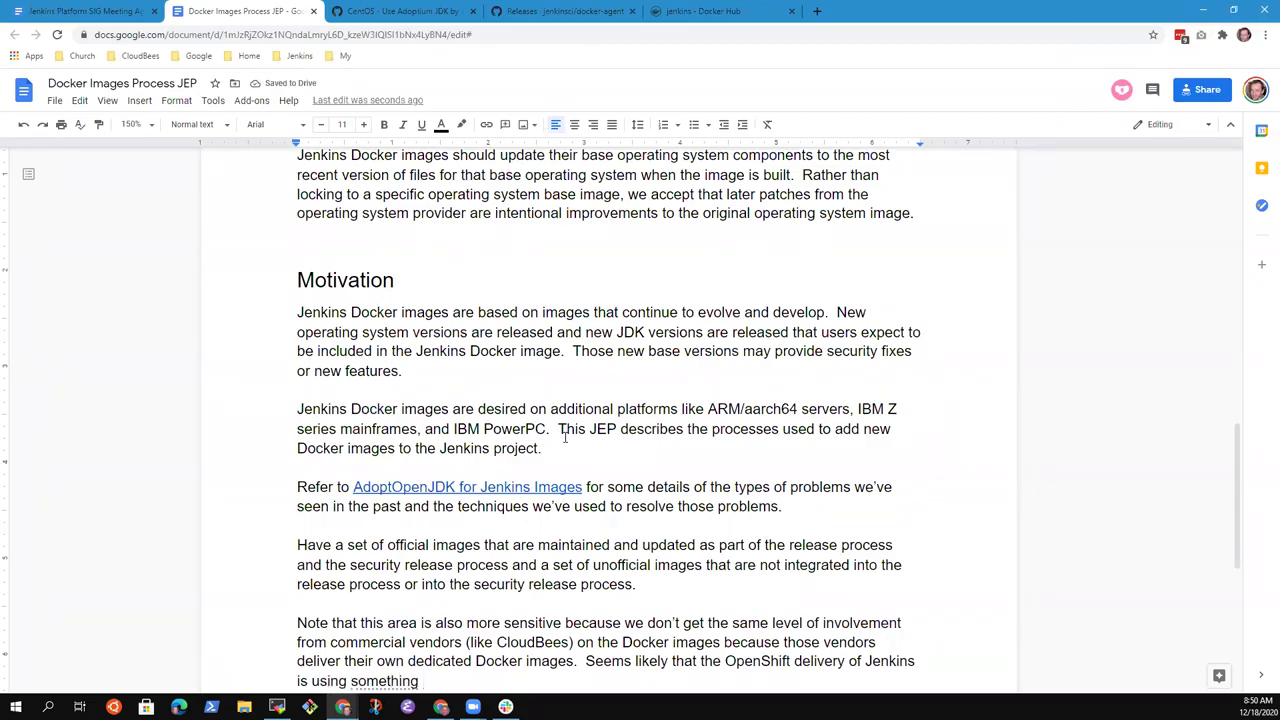
key(ctrl+BackSpace)
key(ctrl+BackSpace)
key(ctrl+BackSpace)
key(ctrl+BackSpace)
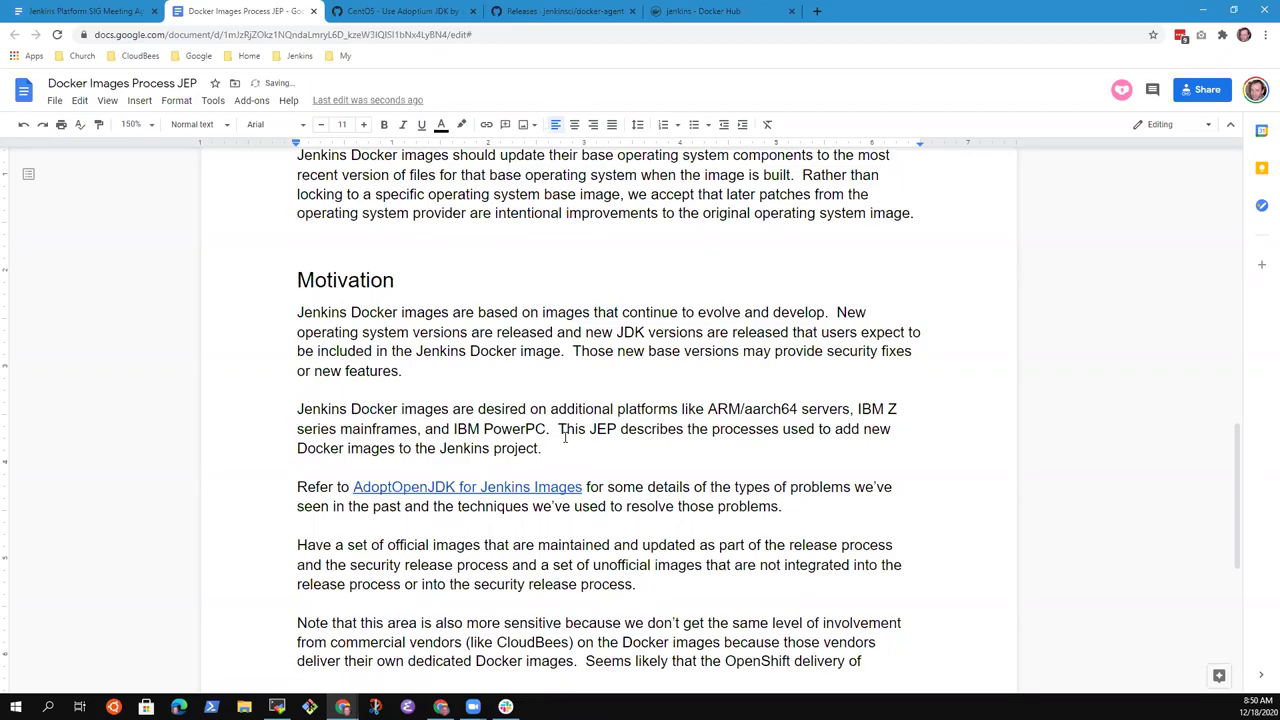
key(ctrl+BackSpace)
key(ctrl+BackSpace)
key(ctrl+BackSpace)
key(ctrl+BackSpace)
key(ctrl+BackSpace)
key(ctrl+BackSpace)
key(ctrl+BackSpace)
- Add 'OpenShift might be something similar (not sure what they deliver as their Docker images)'
text(OpenShift might be something similar)
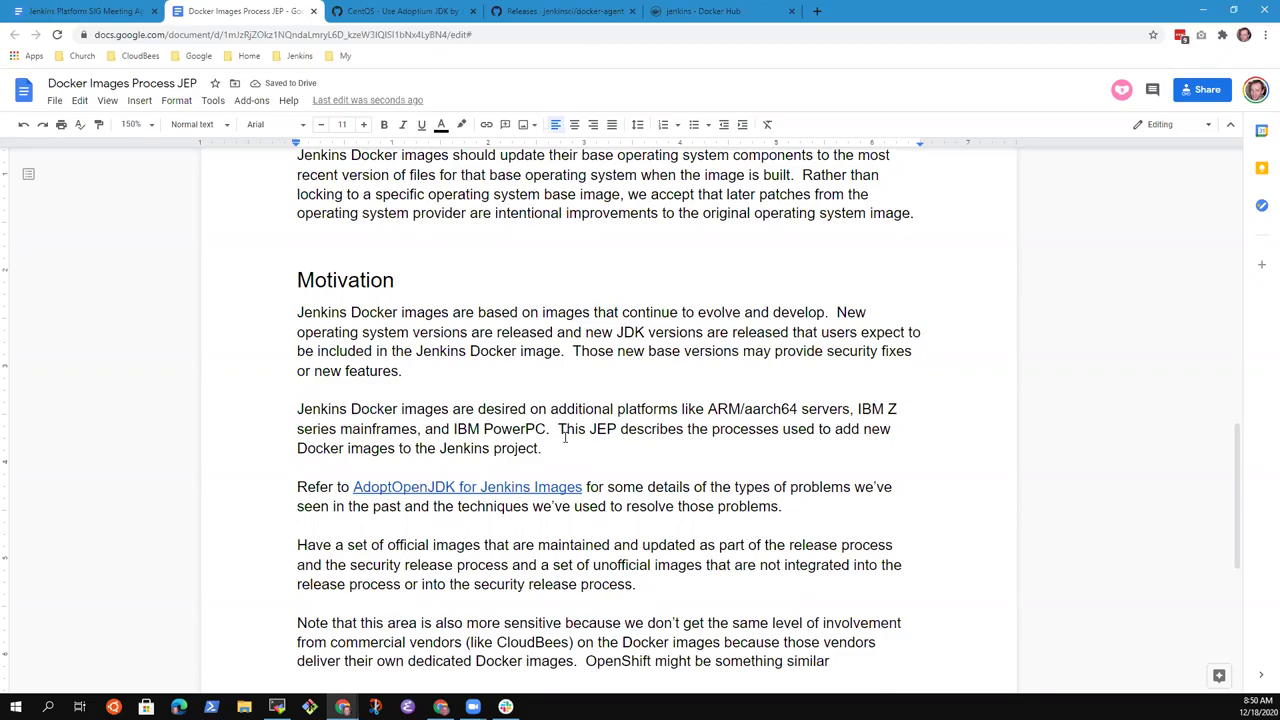
text((not suer)
key(BackSpace)
key(BackSpace)
text(re what)
key(BackSpace)
key(BackSpace)
text(at they deliver as t)
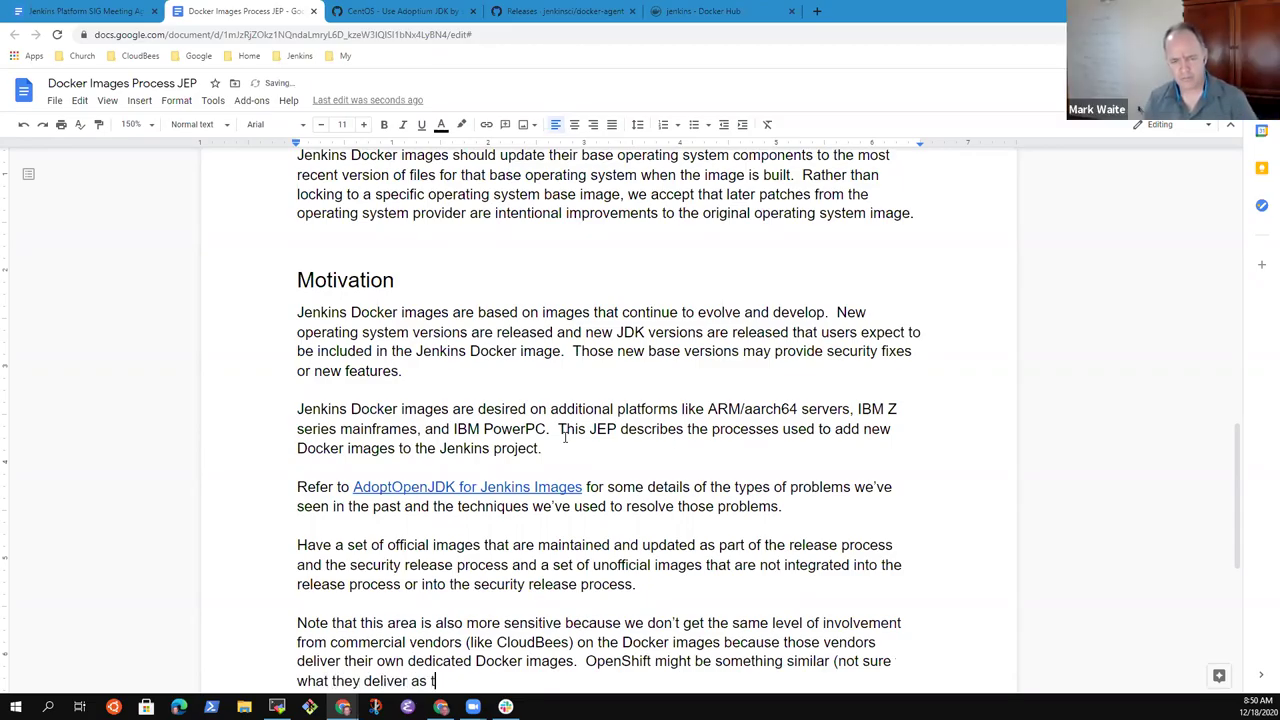
text(heir Docker iamges)
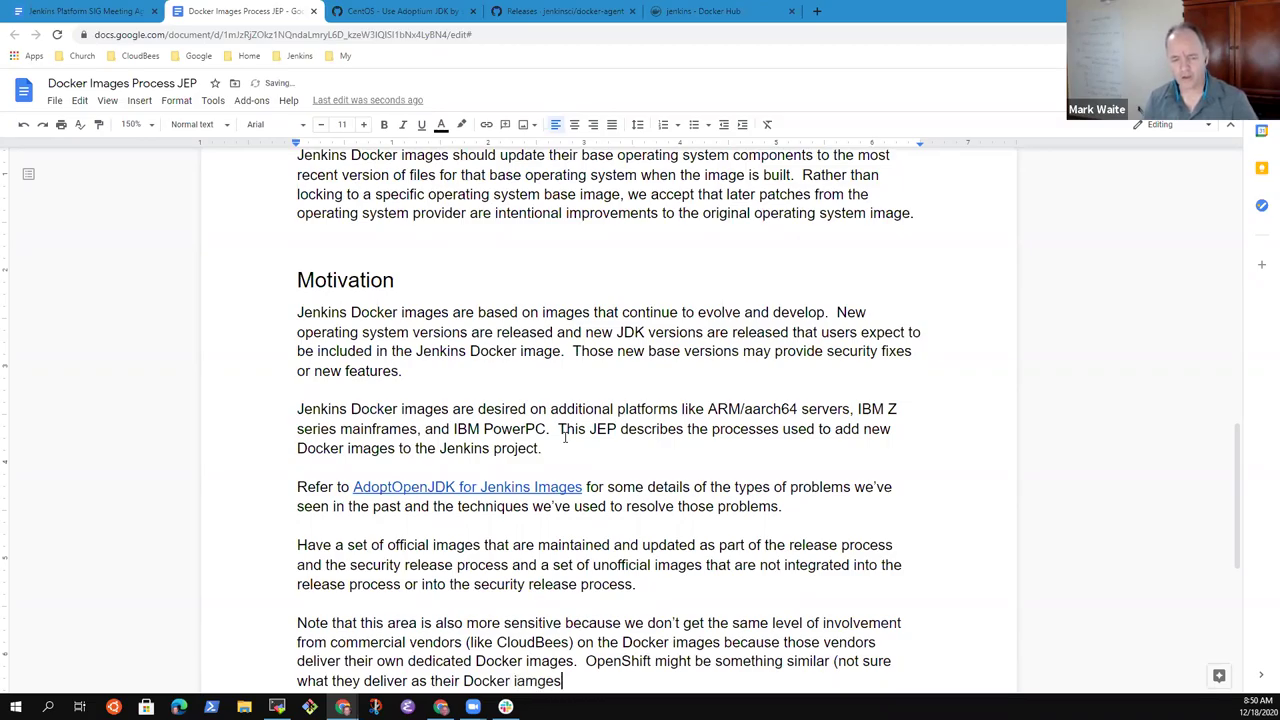
key(ctrl+BackSpace)
text(iamges)
key(ctrl+BackSpace)
text(iamge)
key(ctrl+BackSpace)
text(images))
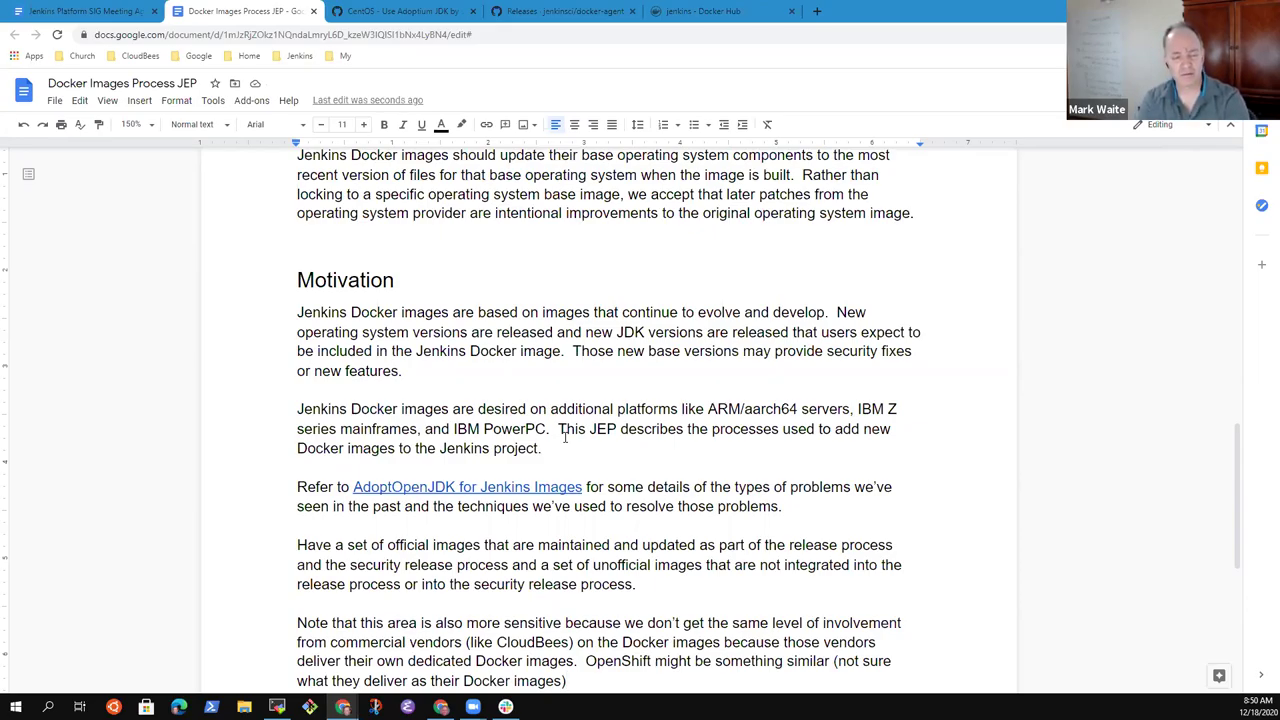
- In the SIG meeting agenda, add a 'Next meeting' bullet below the ARM servers item
click(122, 16)
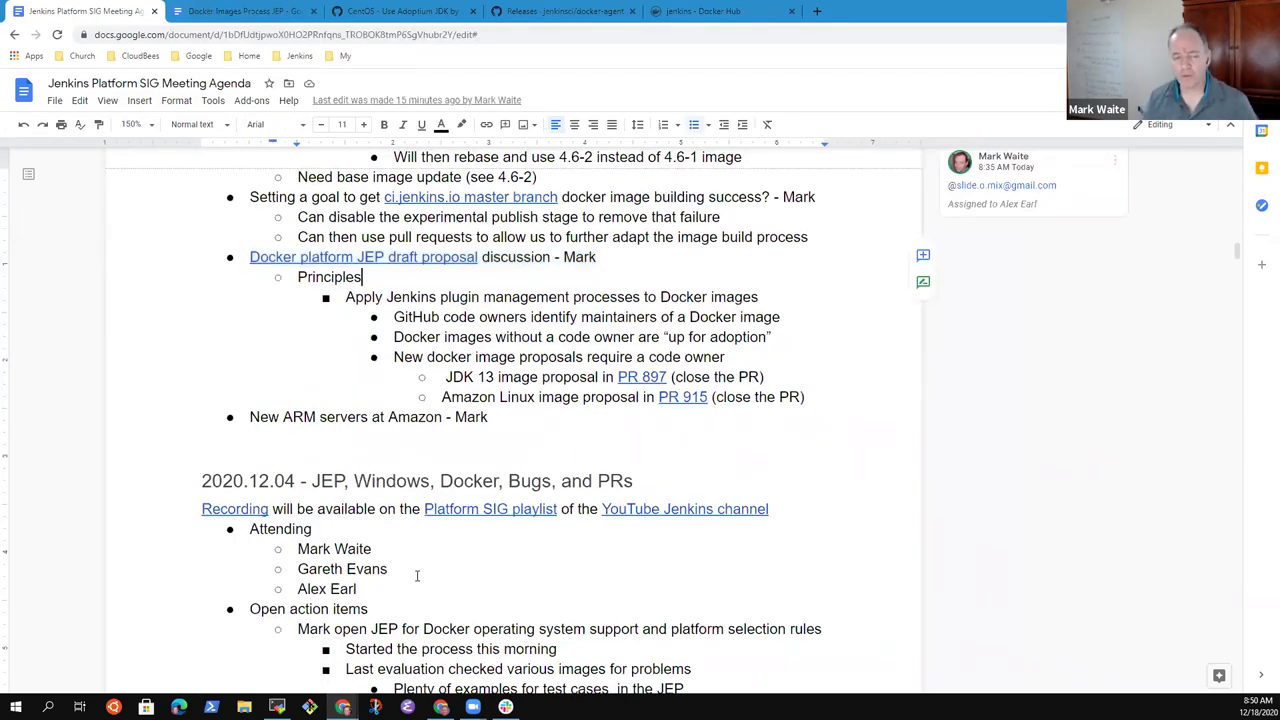
key(Return)
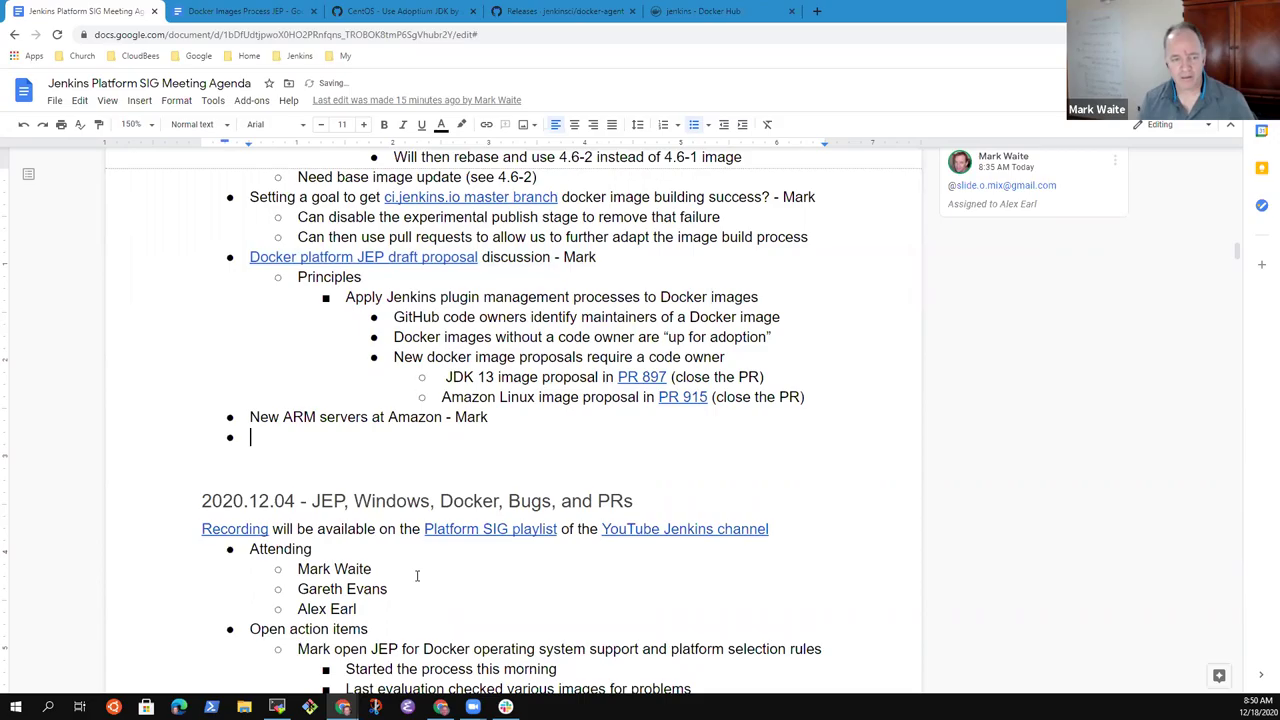
text(Next meeting)
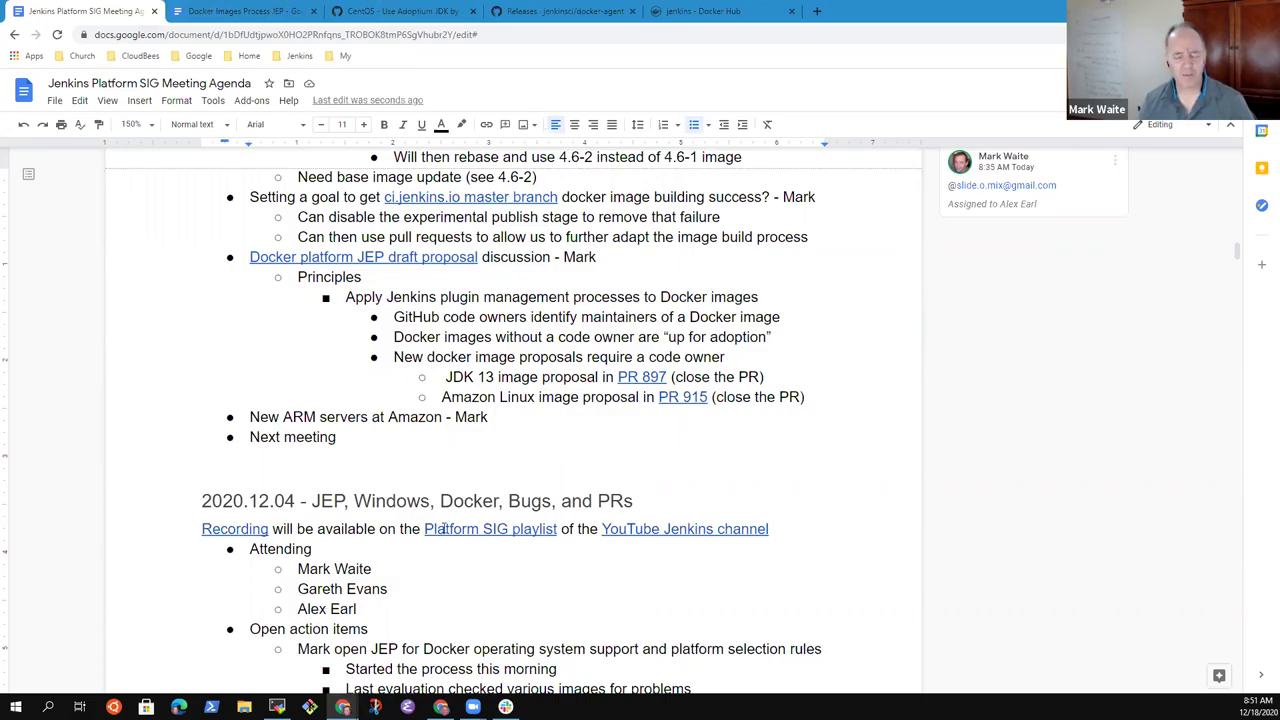
text(- JKan)
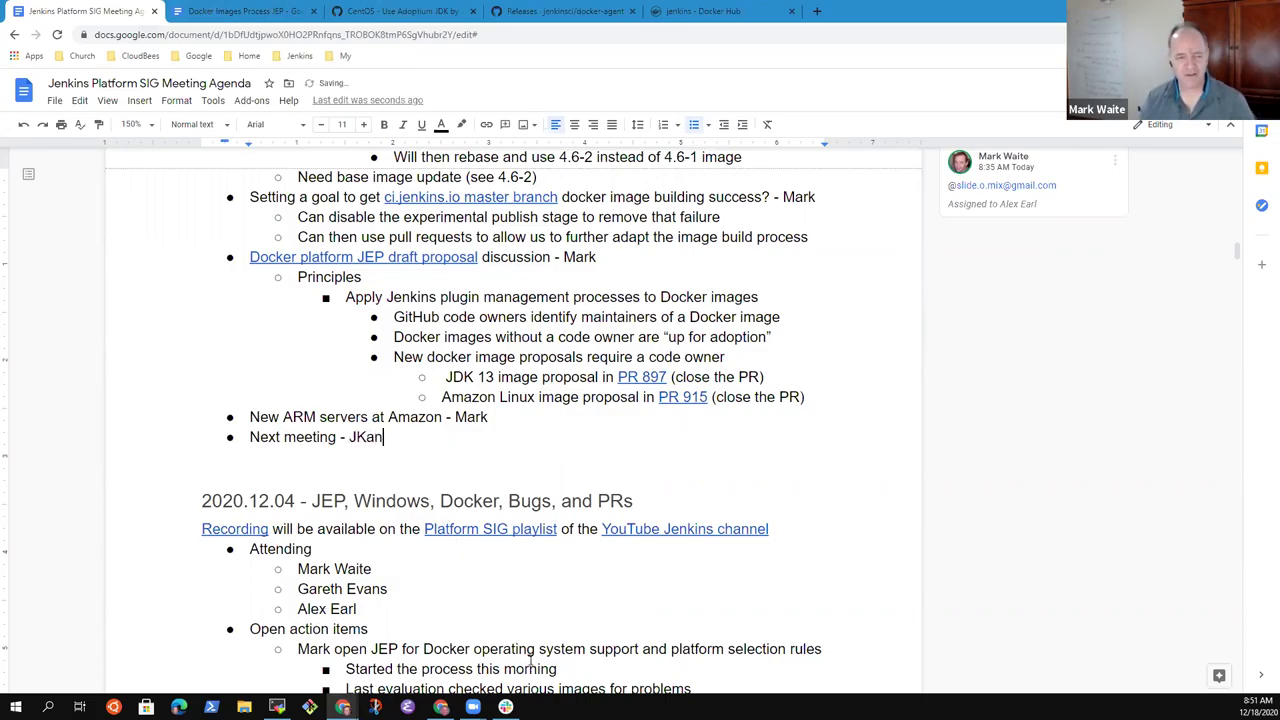
- Complete the bullet as 'Next meeting cancelled - Jan 1, meet again Jan 15'
key(BackSpace)
key(BackSpace)
key(BackSpace)
key(BackSpace)
key(BackSpace)
key(BackSpace)
text(calcenn)
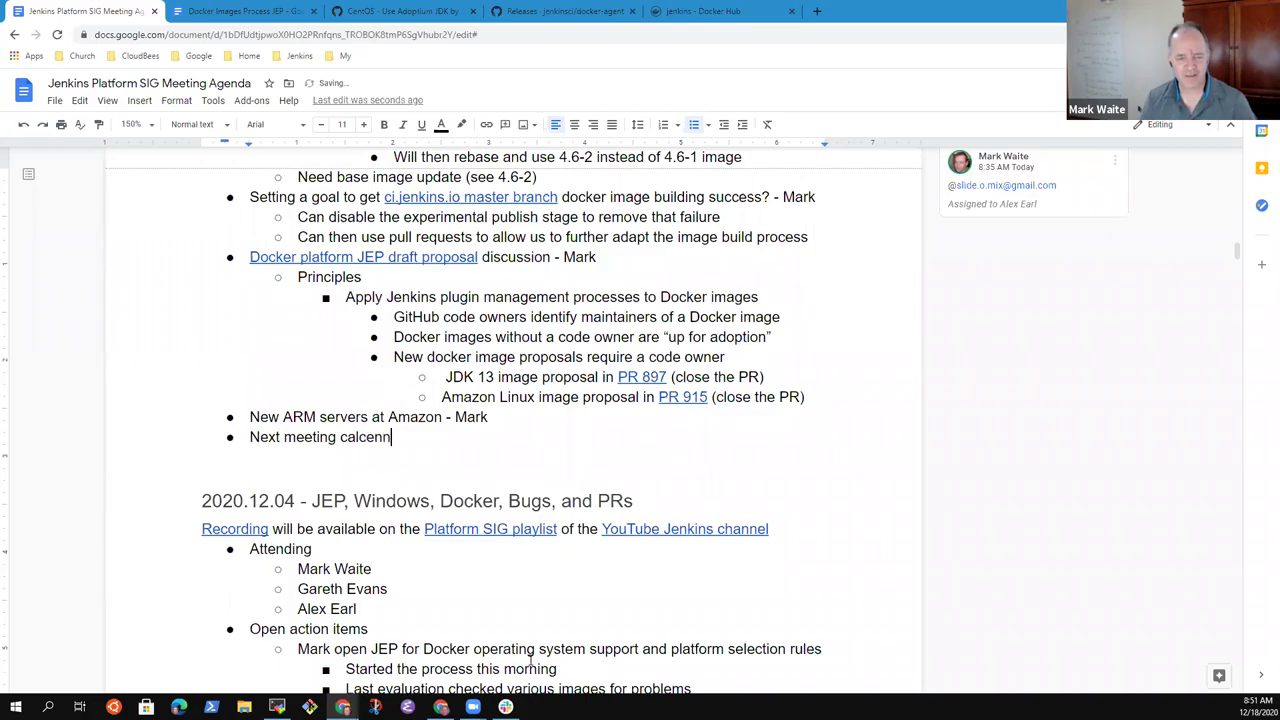
key(BackSpace)
key(BackSpace)
key(BackSpace)
key(BackSpace)
key(BackSpace)
text(n)
text(celled 0-)
key(BackSpace)
key(BackSpace)
text(- Jan 1)
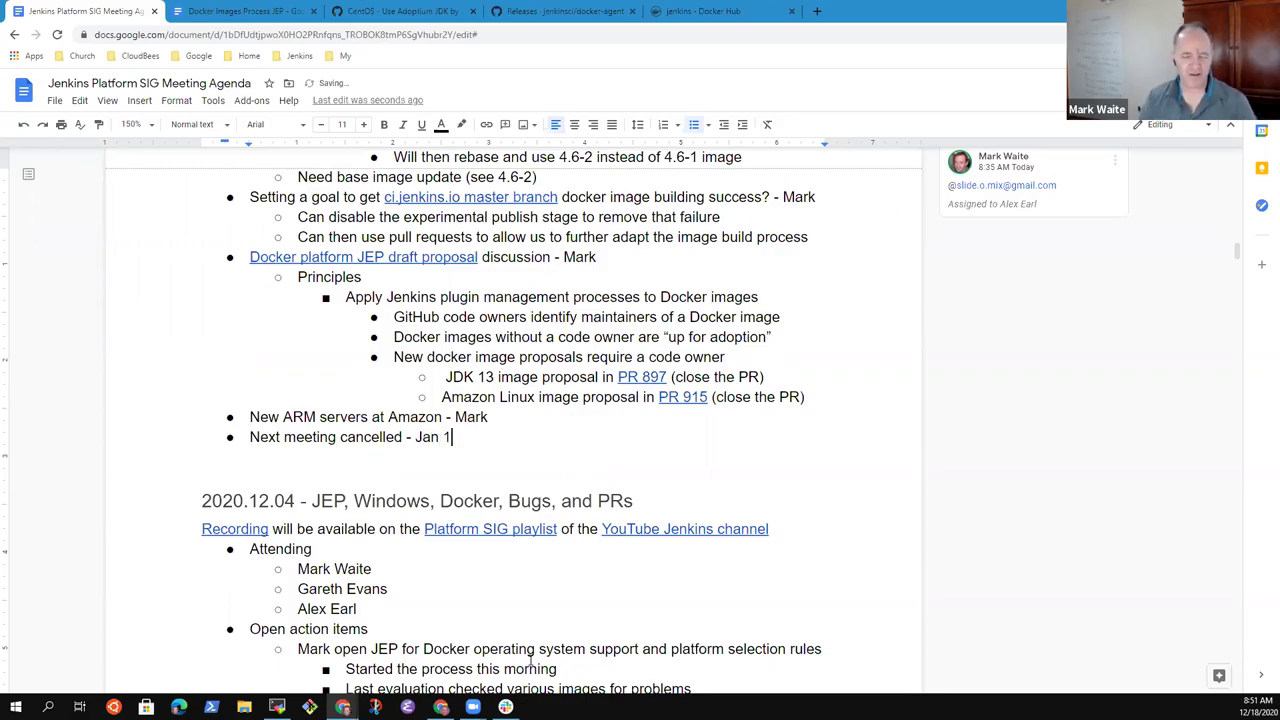
key(BackSpace)
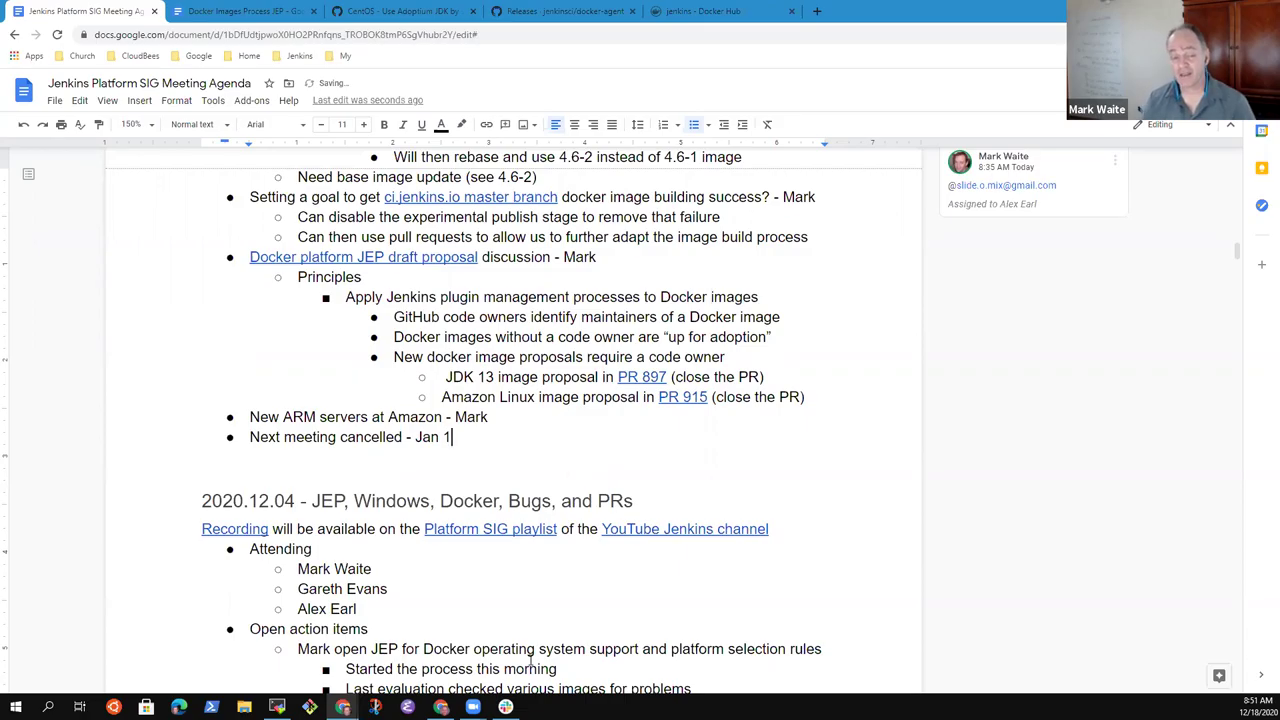
text(, meet again Jan 15)
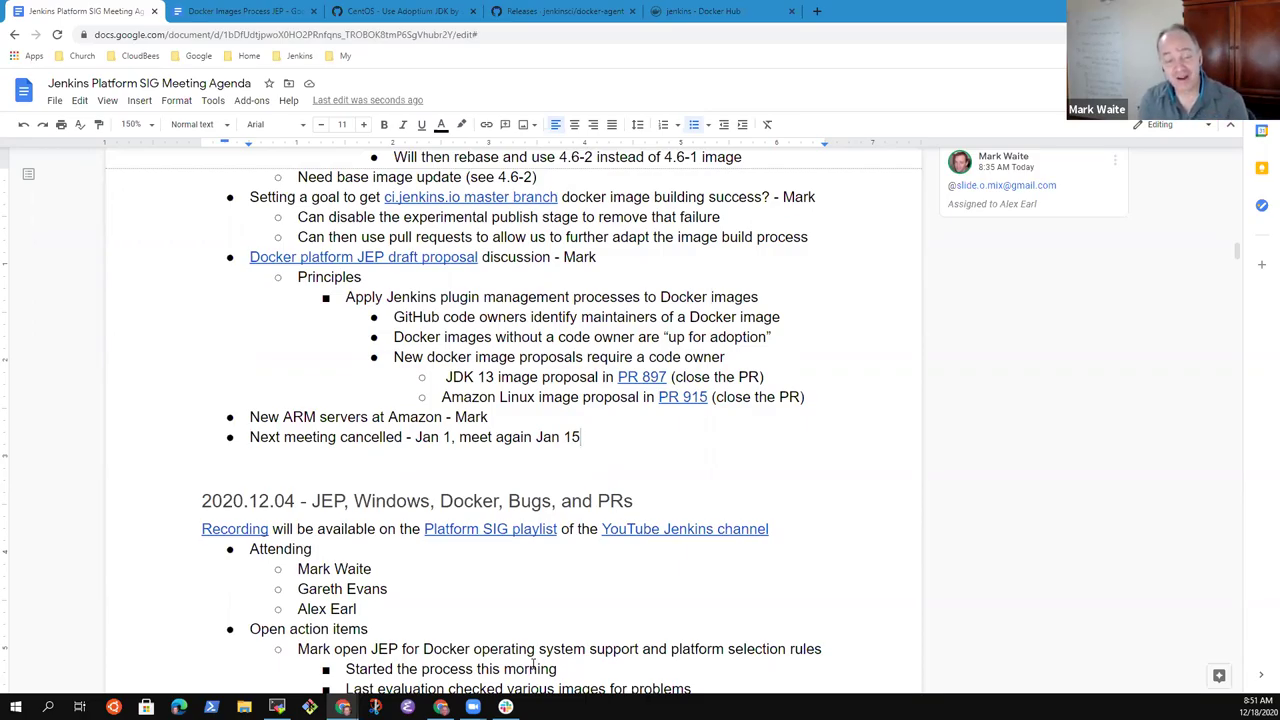
key(ctrl+Left)
key(ctrl+Left)
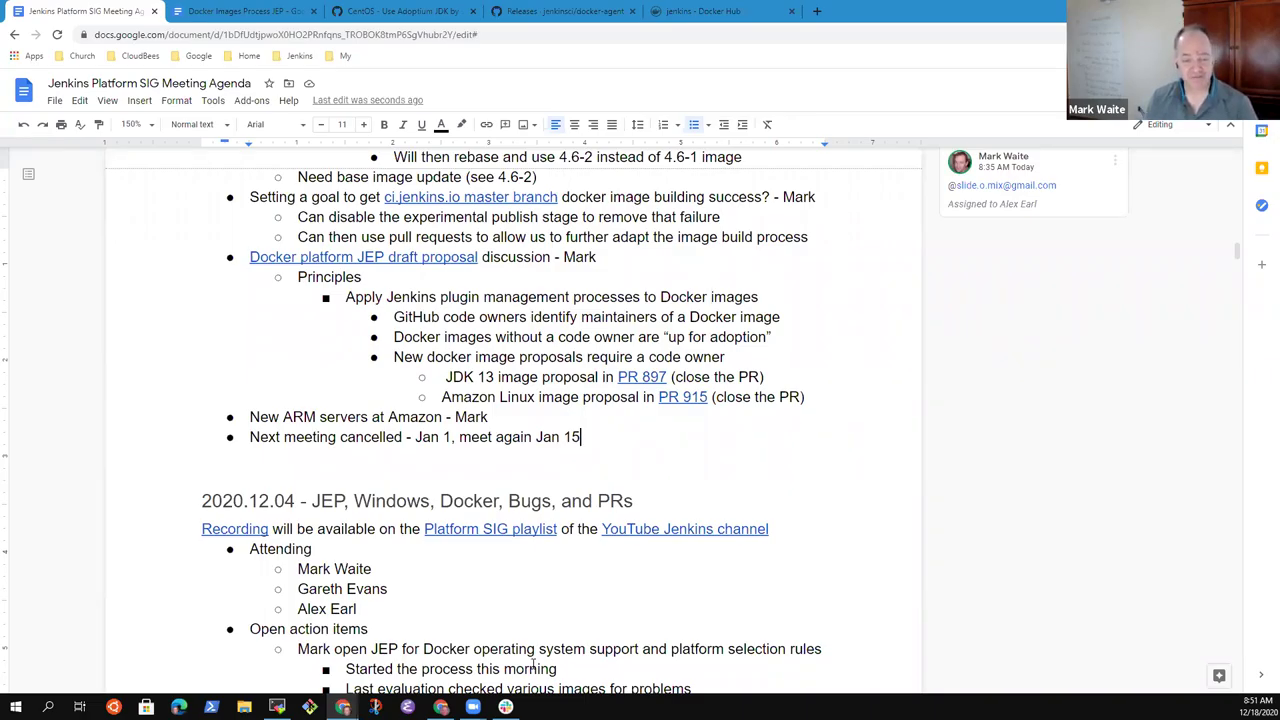
key(ctrl+Left)
key(ctrl+Left)
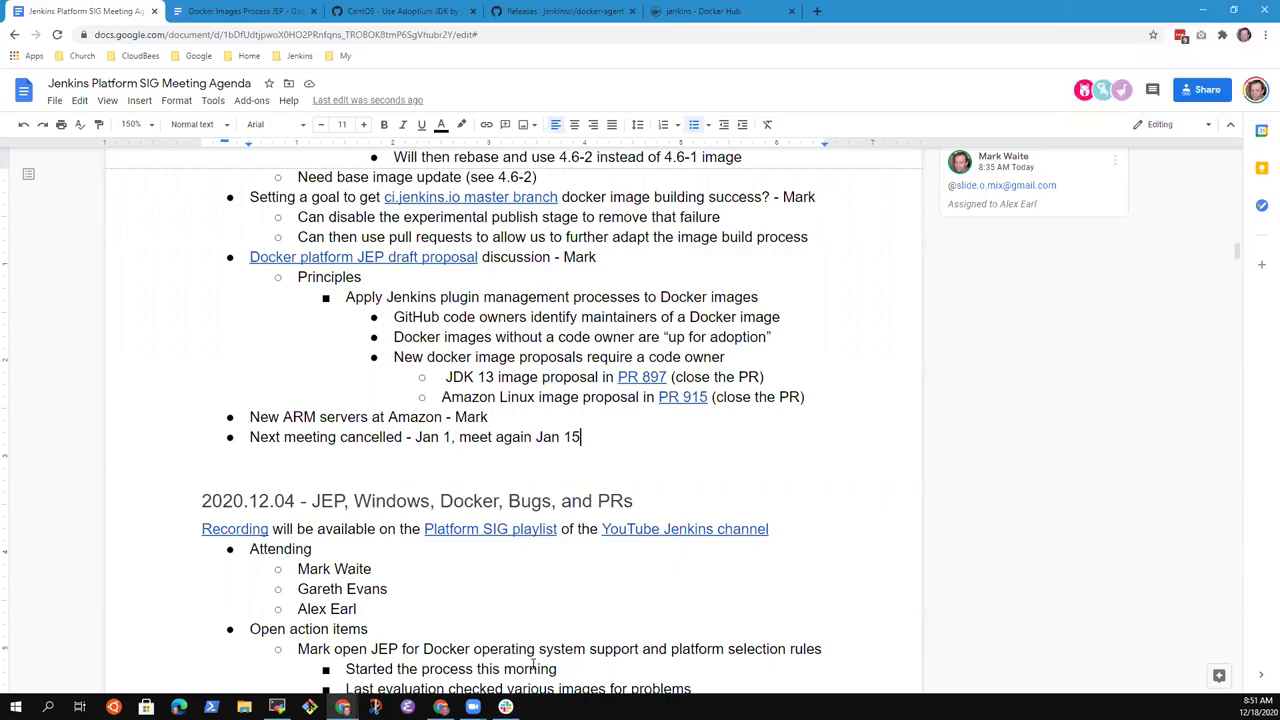
- Add an indented sub-point 'Graviton 2 servers are now available, promotional deal for lower cost' under the ARM servers item
key(Up)
key(Home)
key(End)
key(shift+Home)
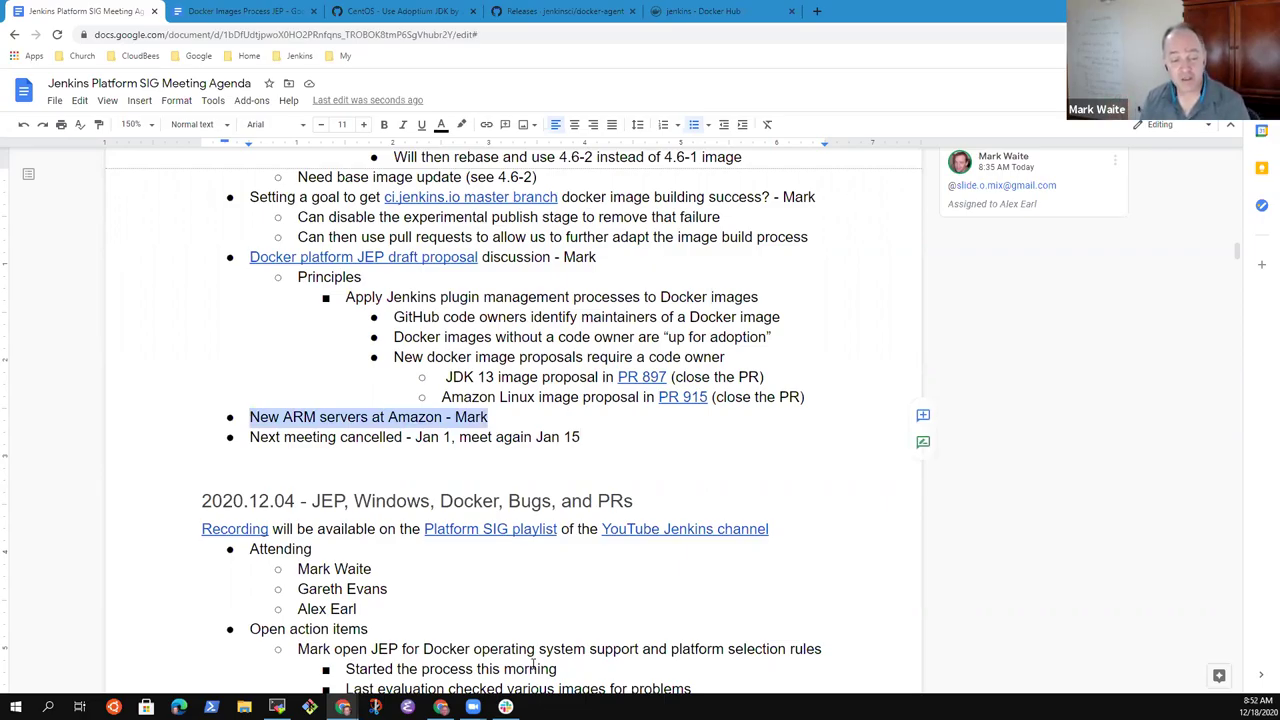
key(End)
key(Return)
key(Tab)
text(Graviton )
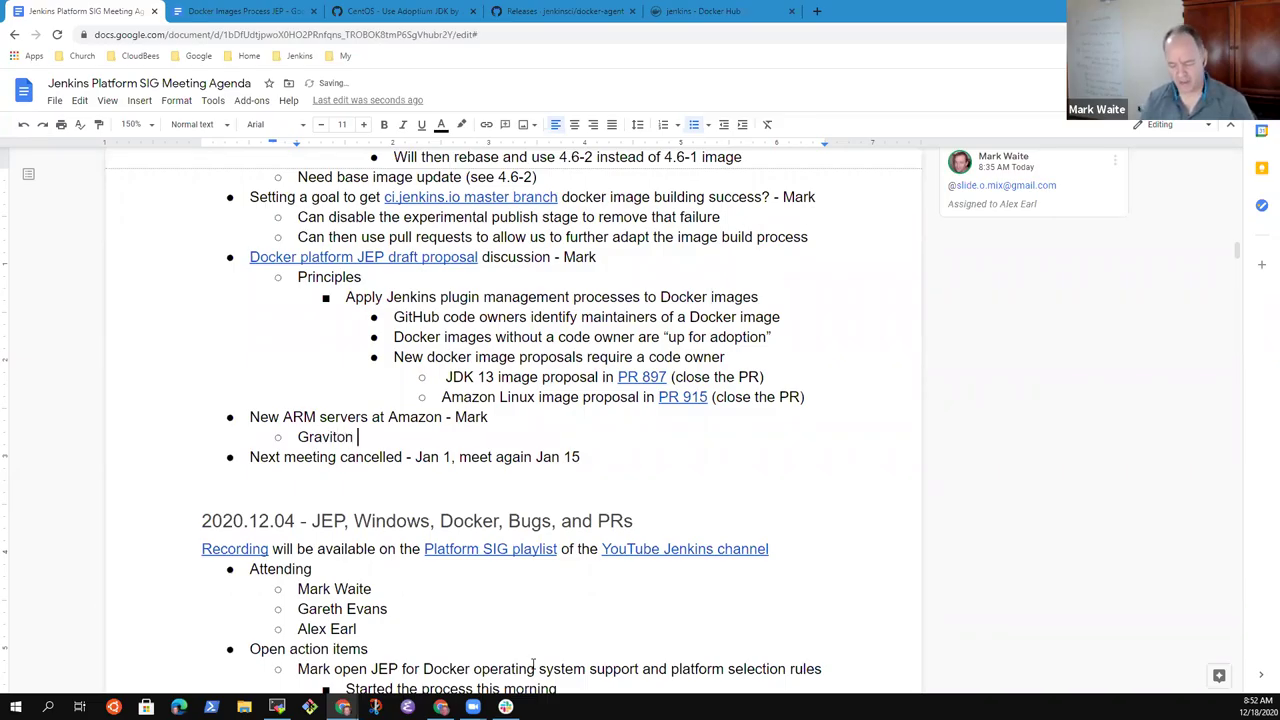
text(2 servers ar)
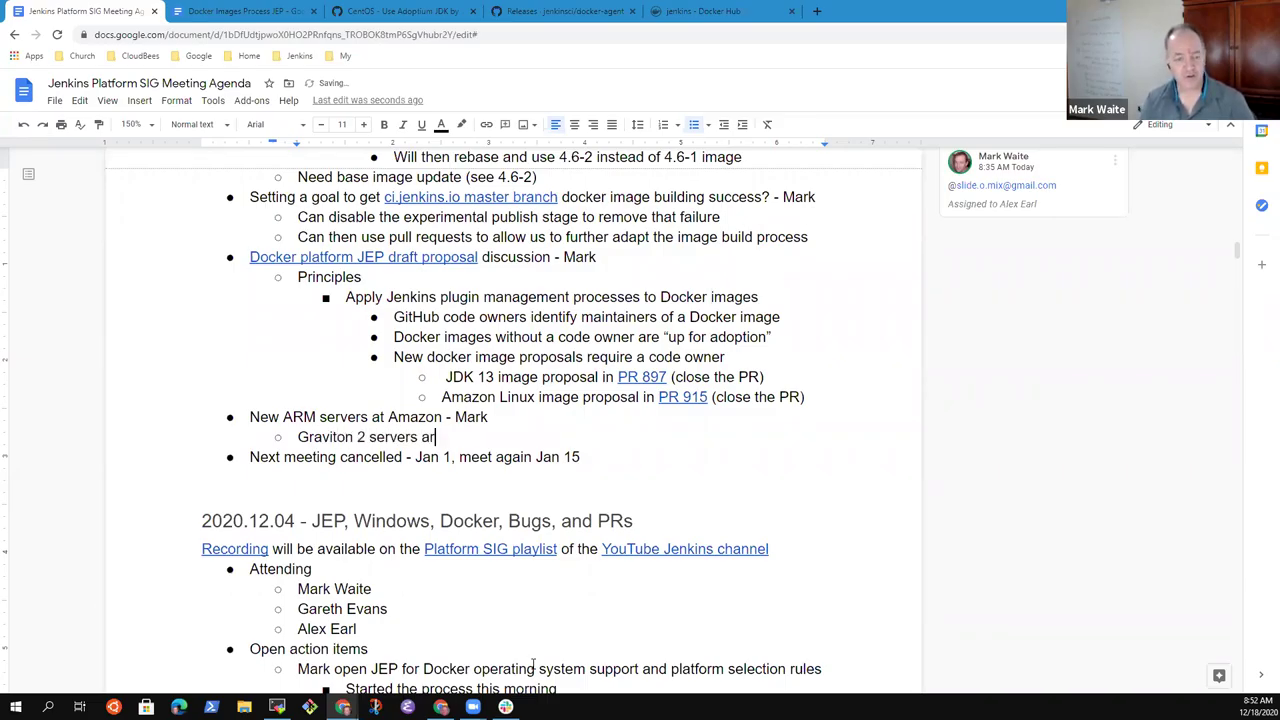
text(e now availabl)
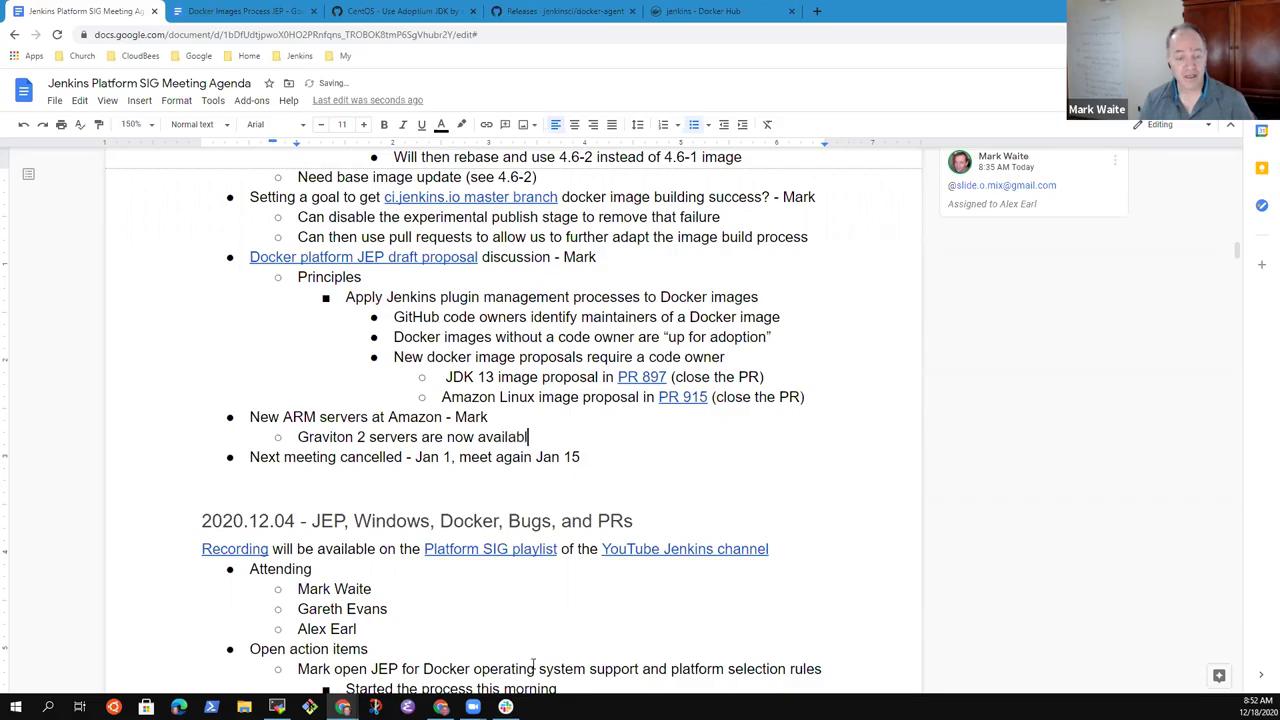
text(e, pr)
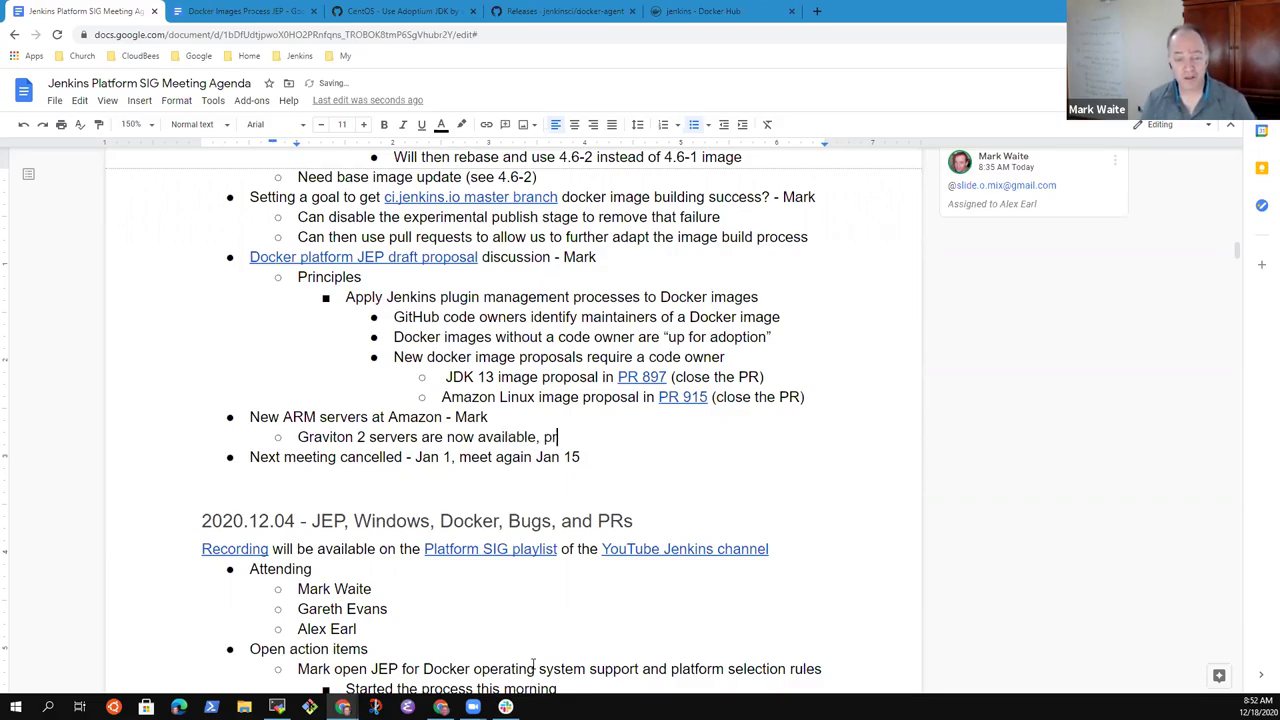
text(omotional)
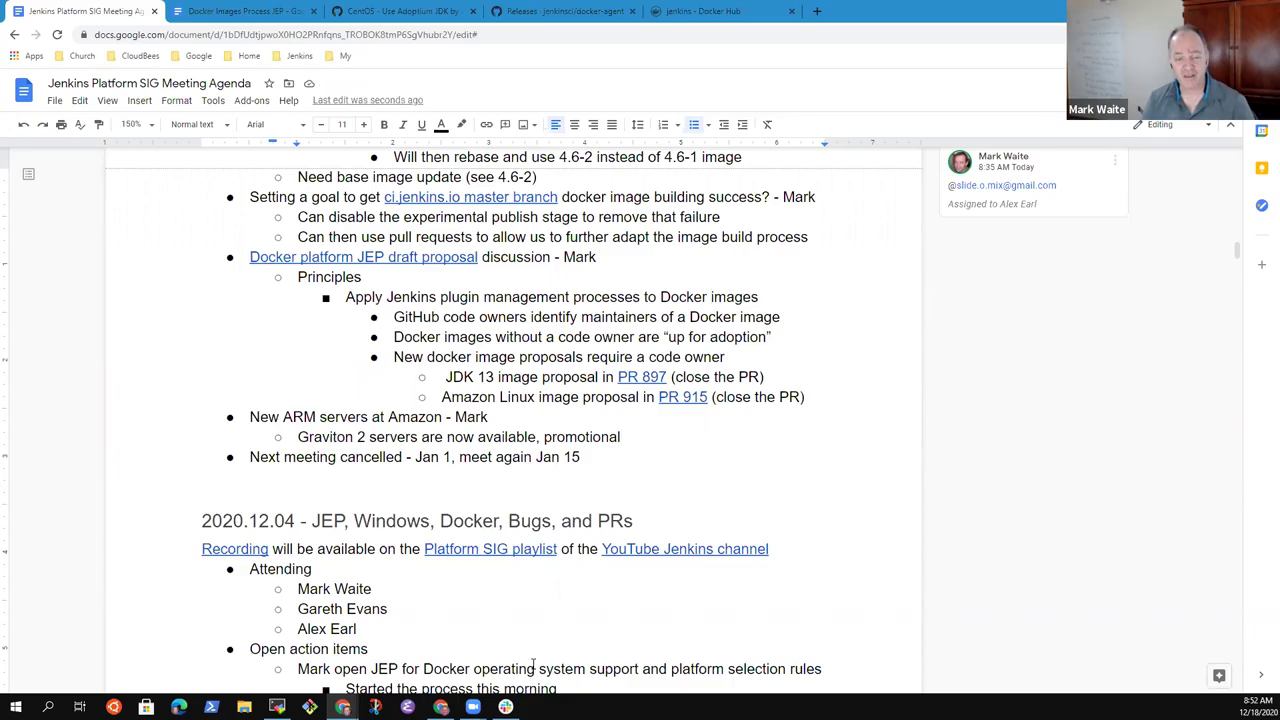
text(deal)
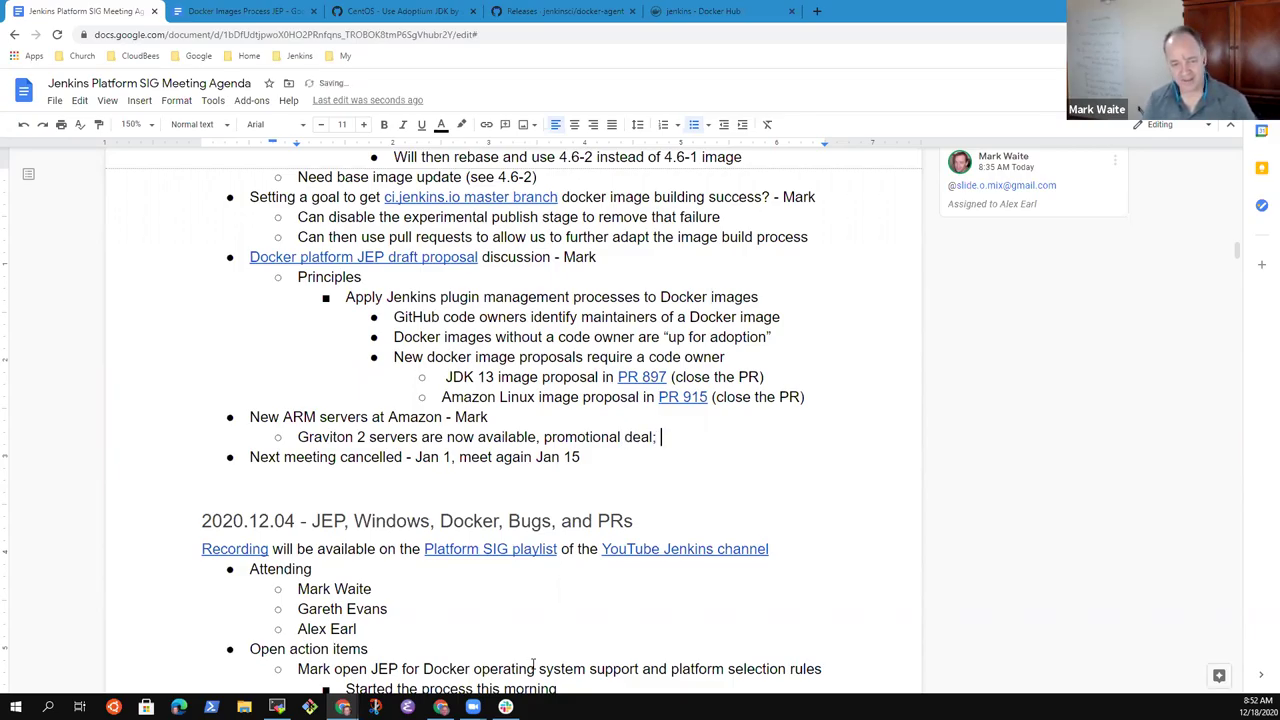
text( for lower)
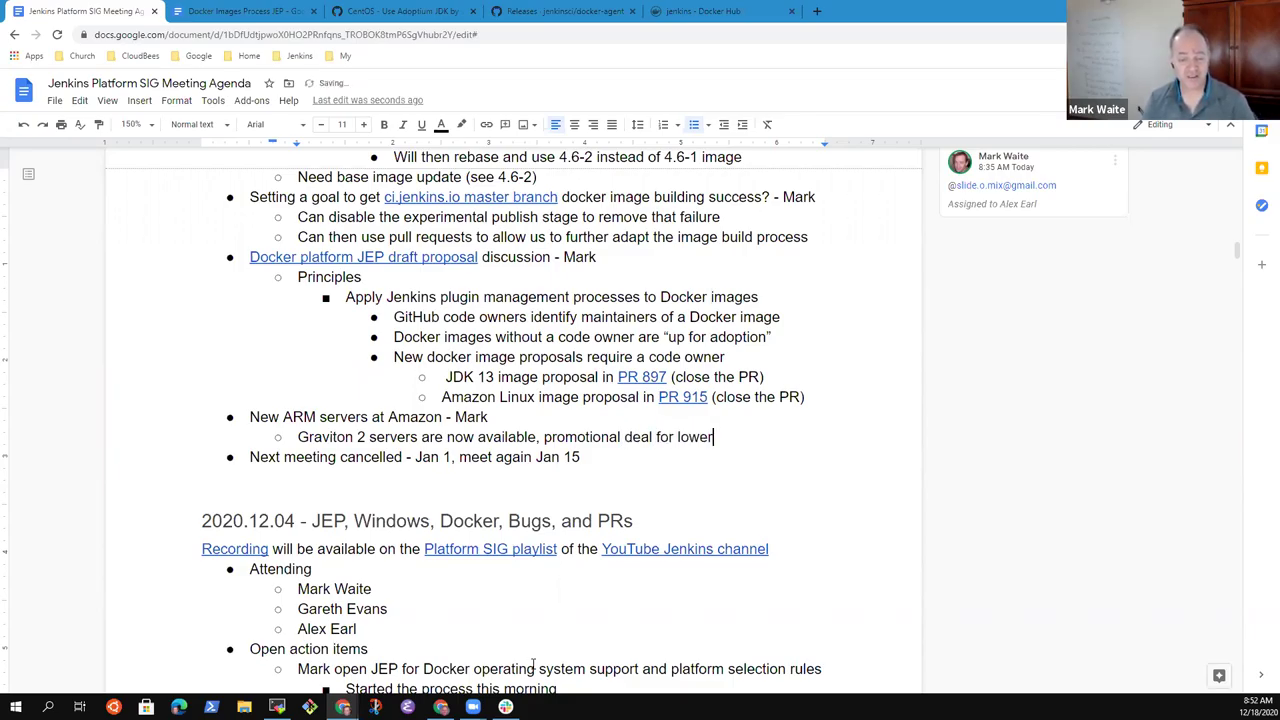
text( cost)
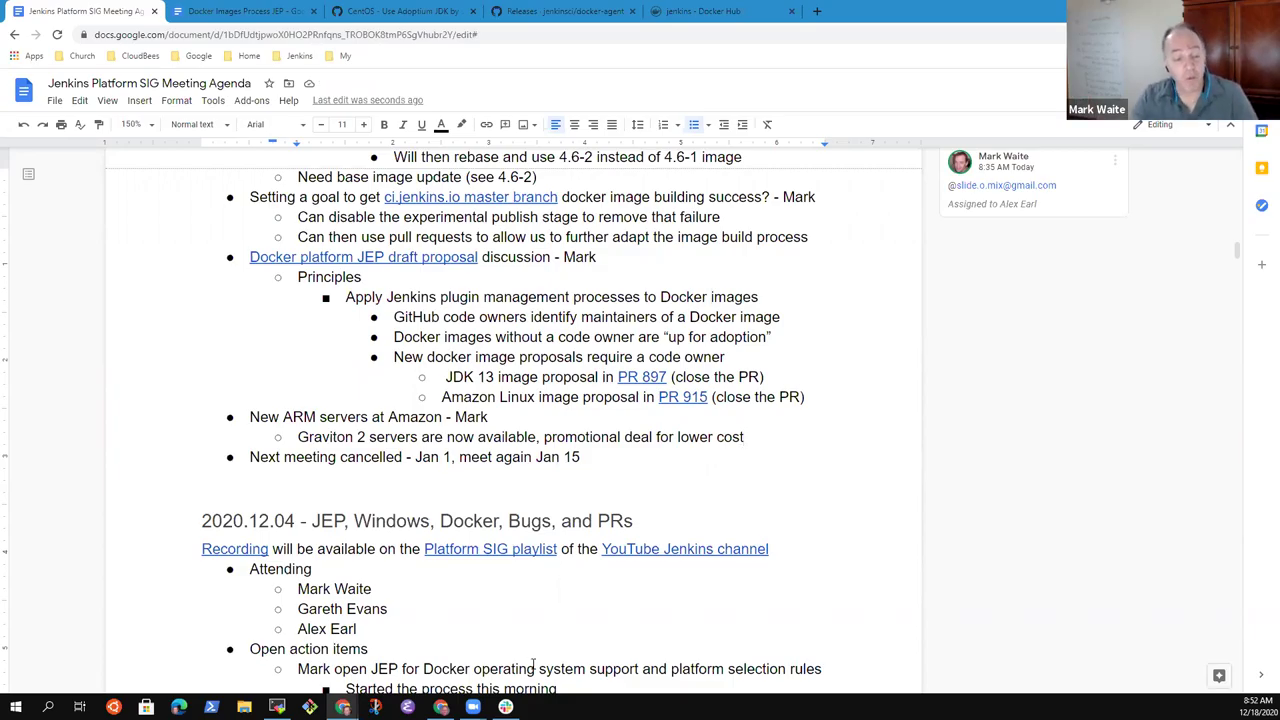
- Review the ARM servers and Graviton lines, leaving the cursor at the Graviton note's end
key(Up)
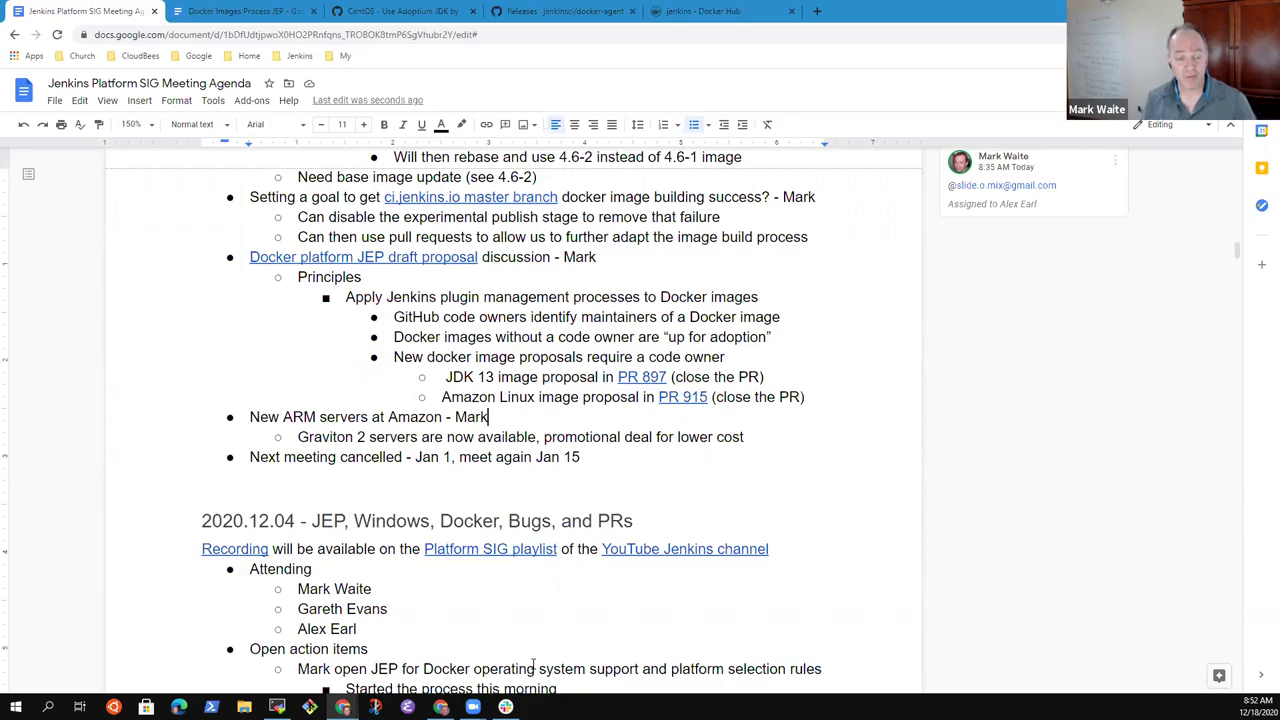
key(Home)
key(shift+End)
key(Down)
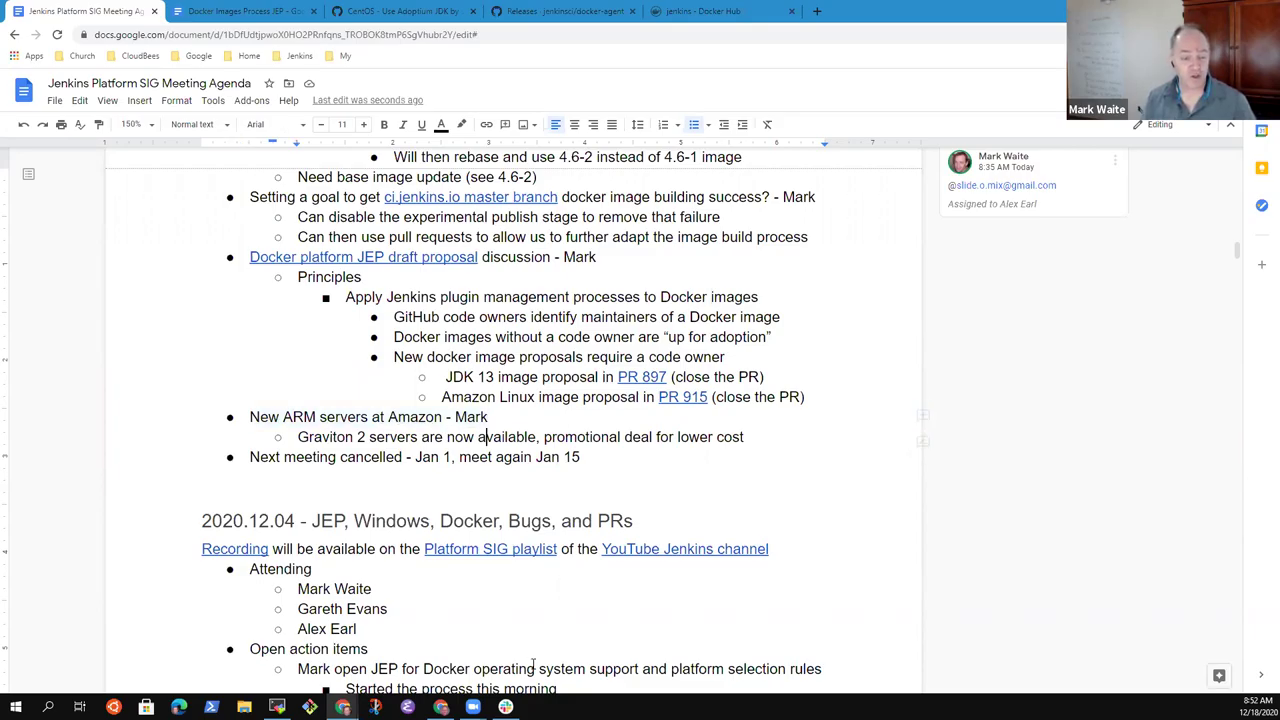
key(End)
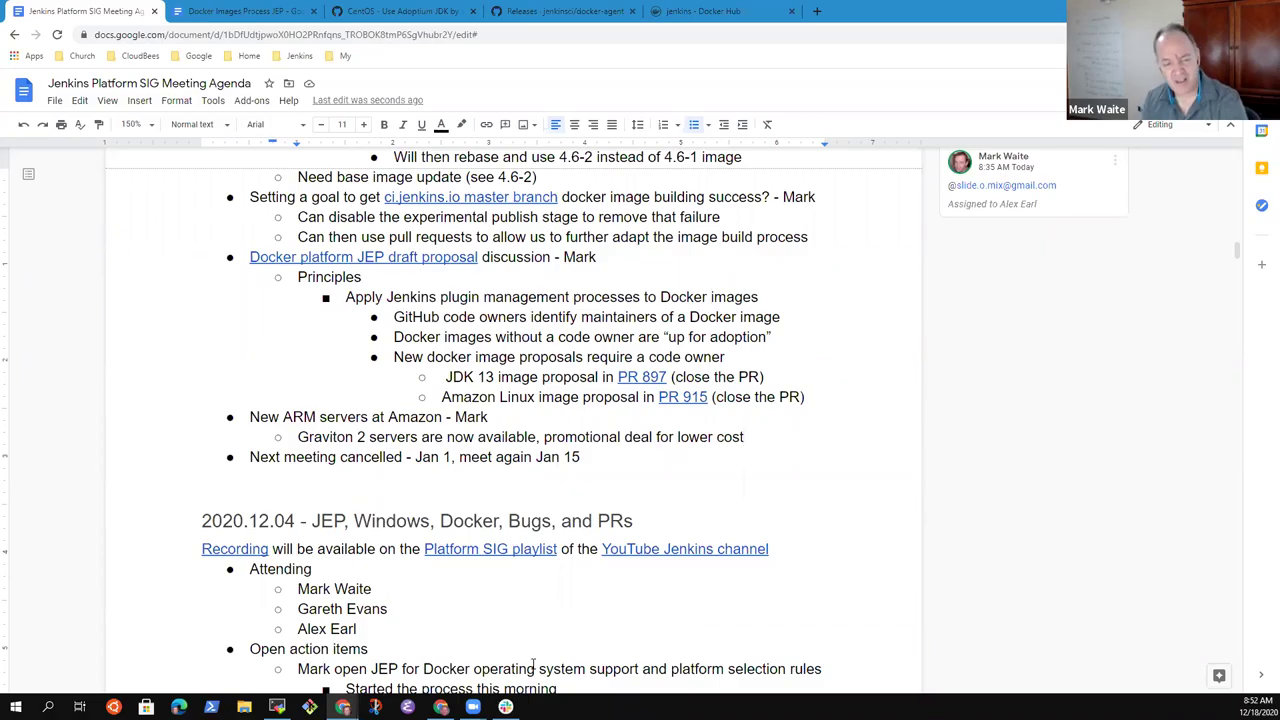
key(Home)
key(shift+End)
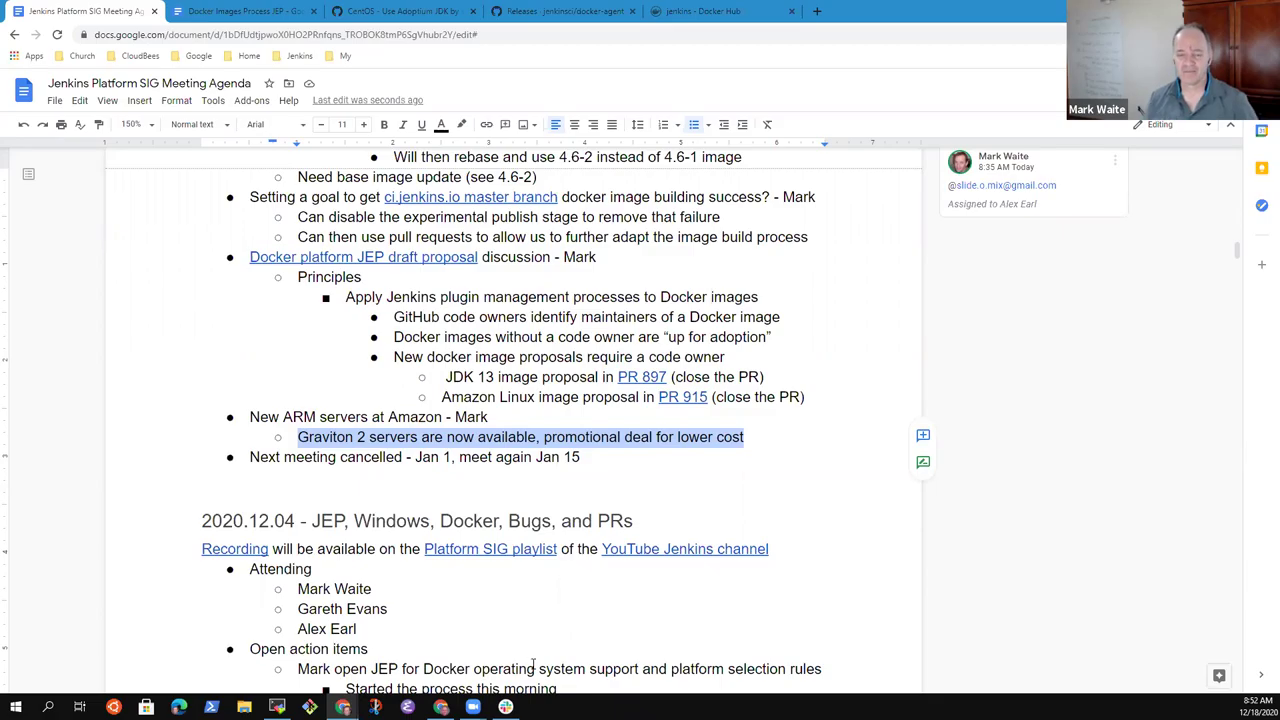
key(End)
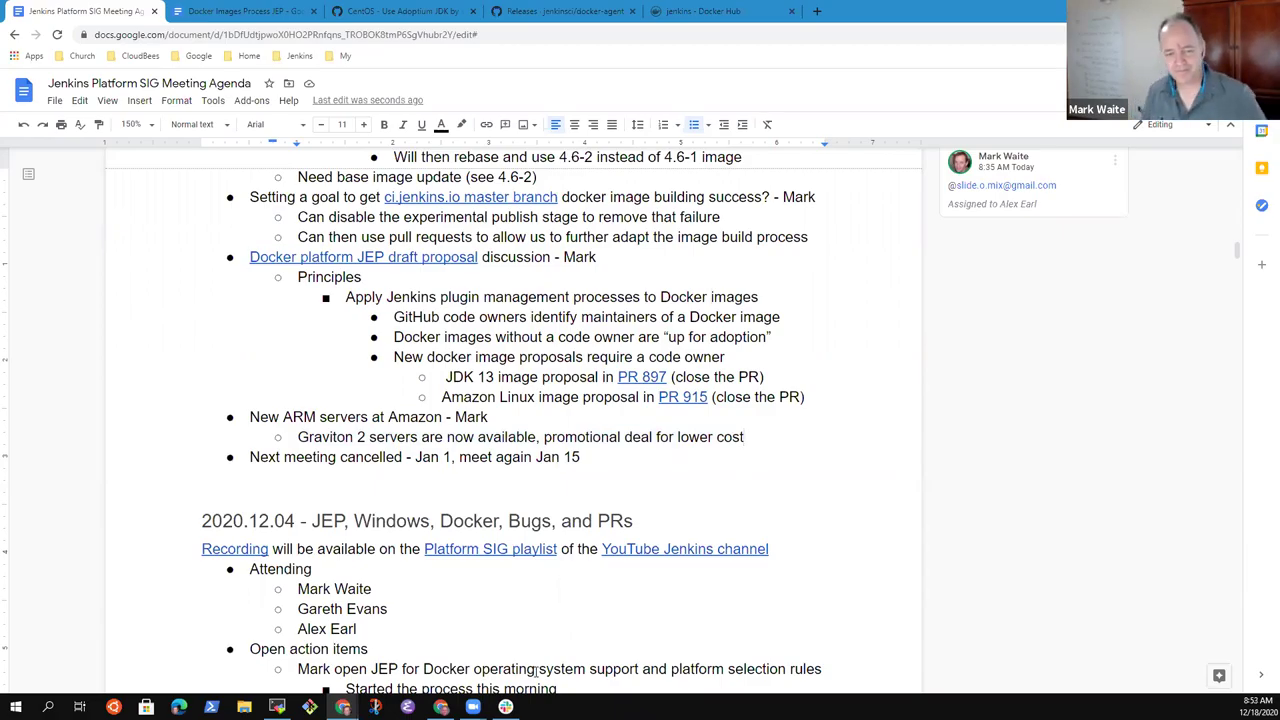
- Add a deeper-indented 'Consider for the future' note beneath the Graviton 2 sub-point
key(Return)
key(Tab)
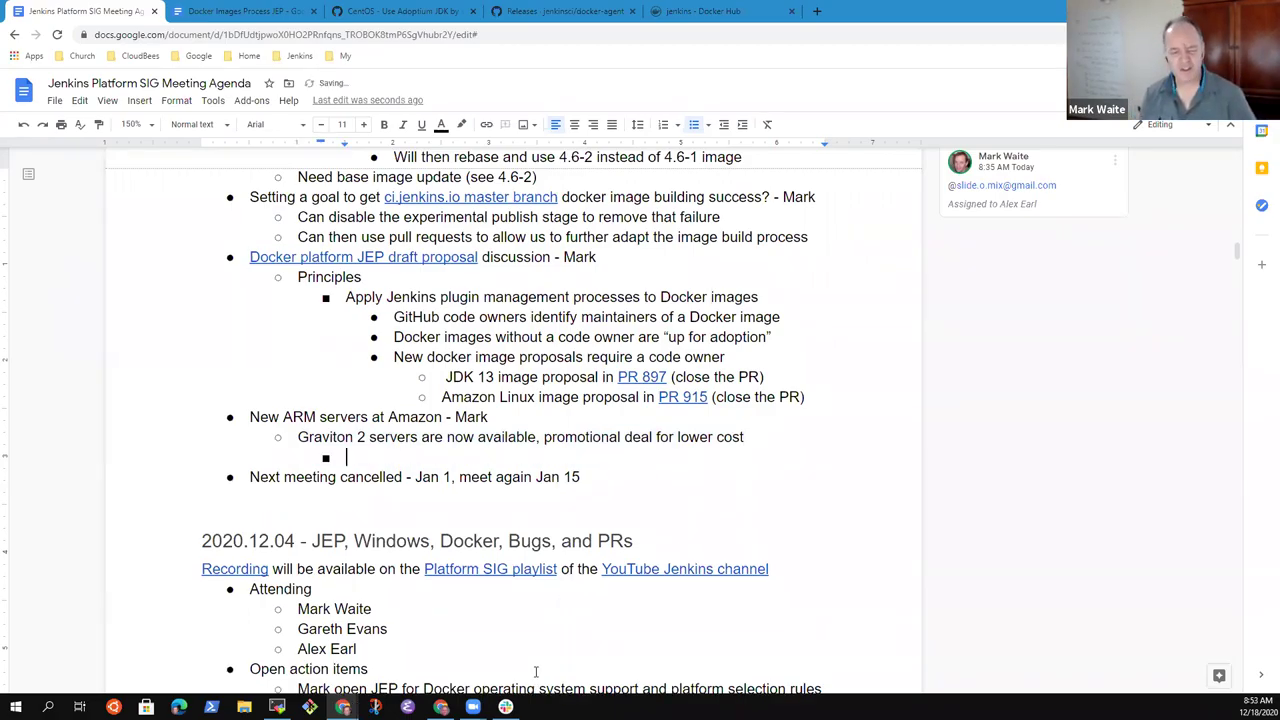
text(Consider )
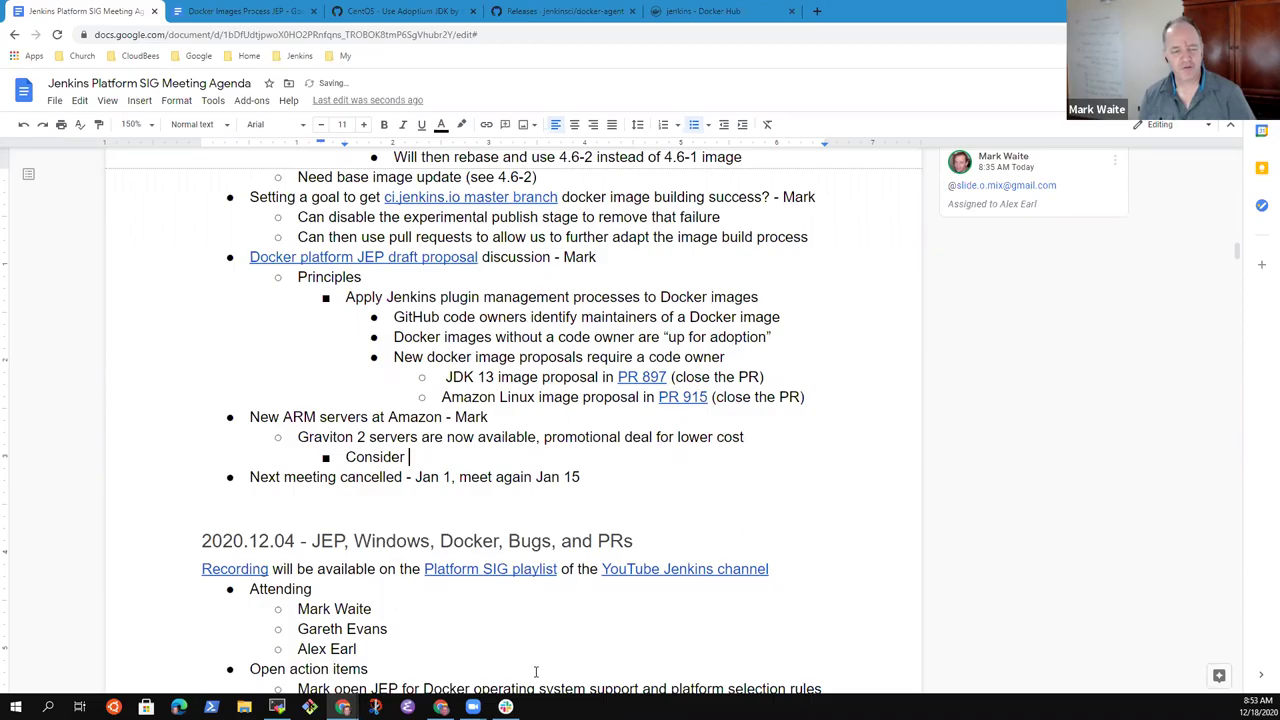
text(for the fut)
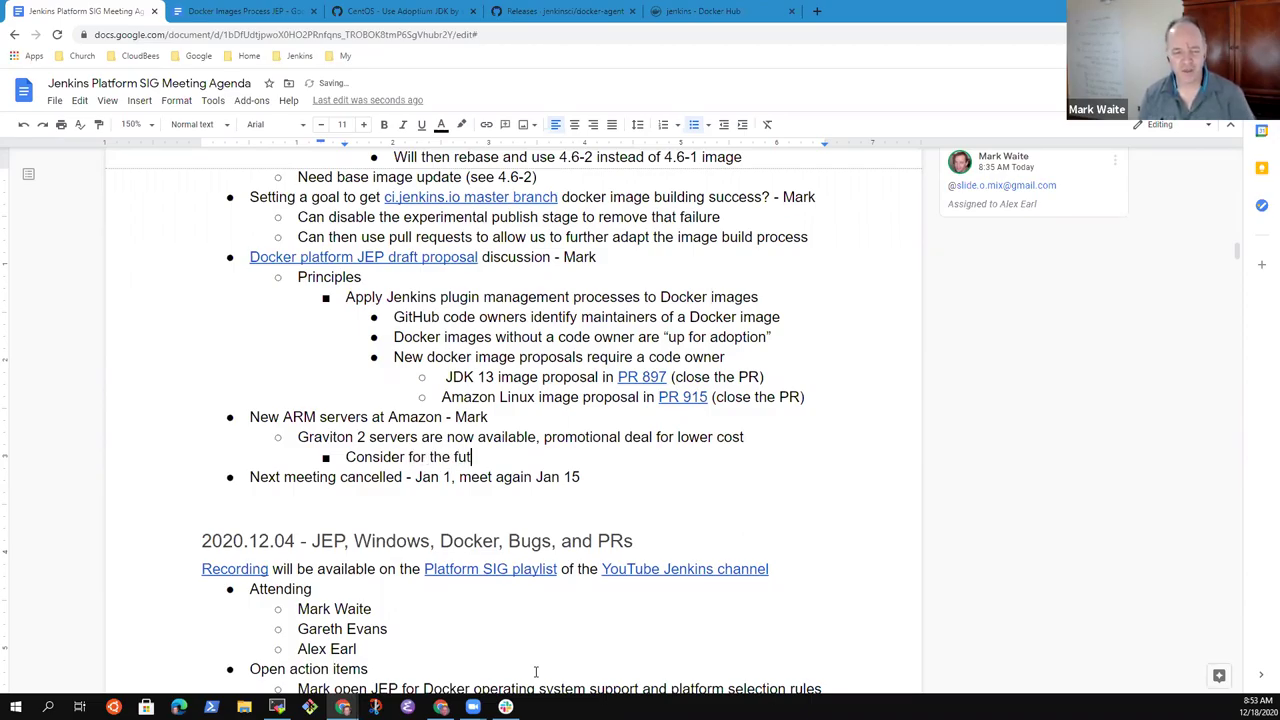
text(ure)
key(BackSpace)
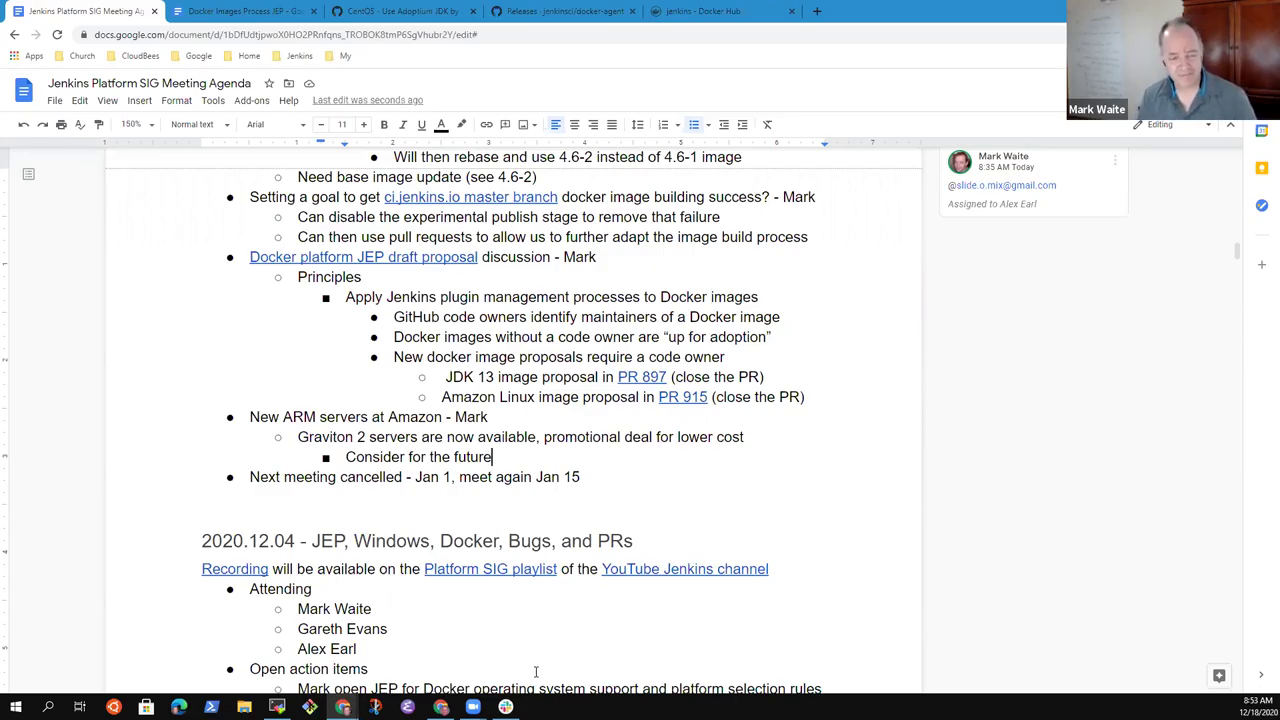
key(Down)
key(Down)
key(Up)
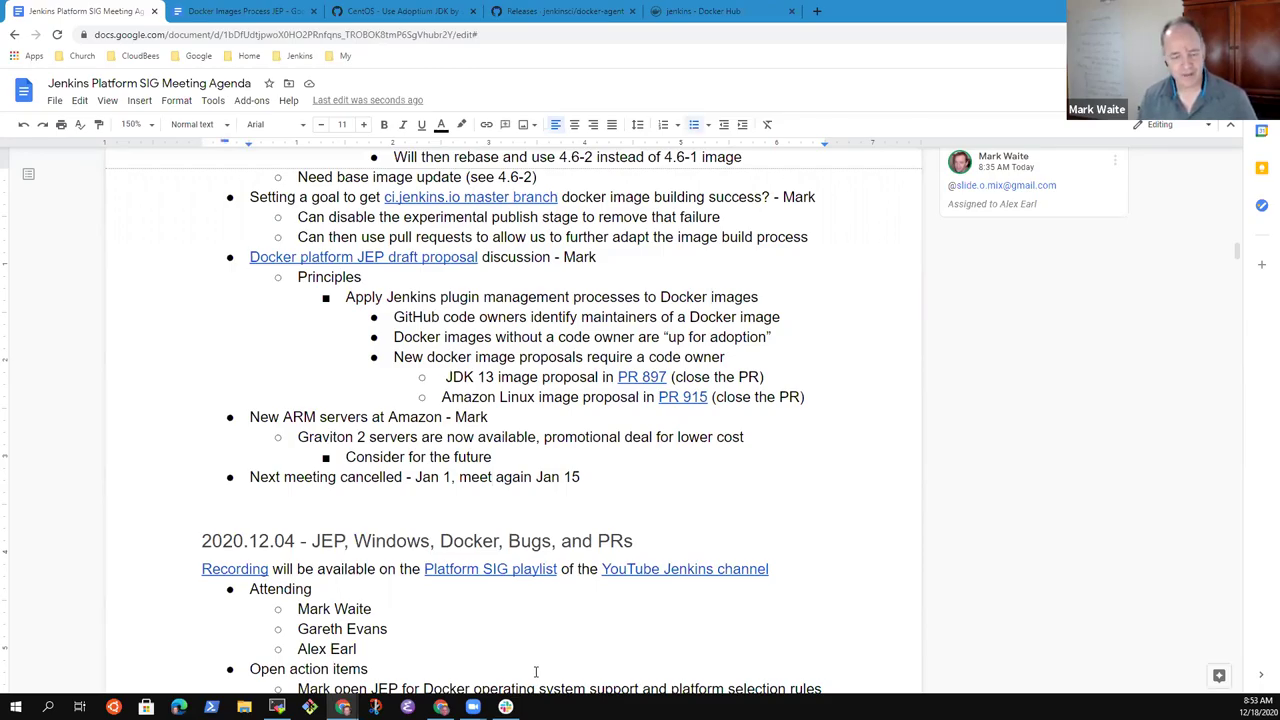